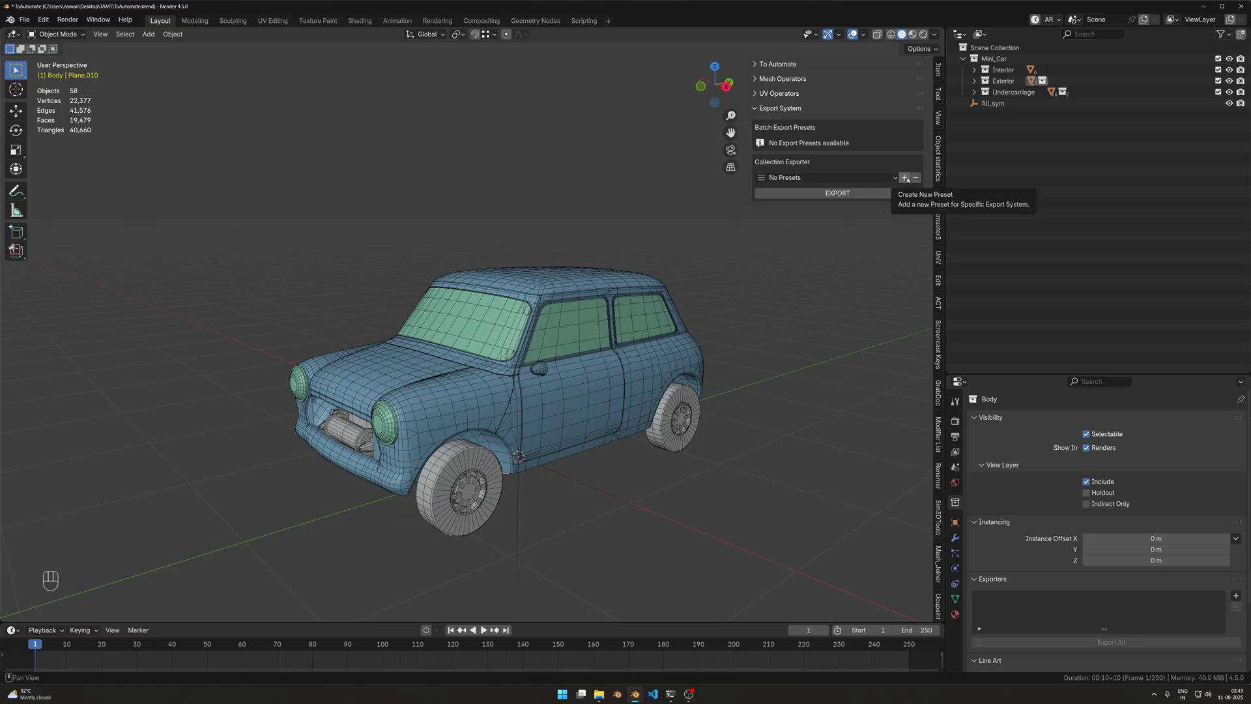
Create a new collection export preset and rename it Beetle_Body.
click(905, 178)
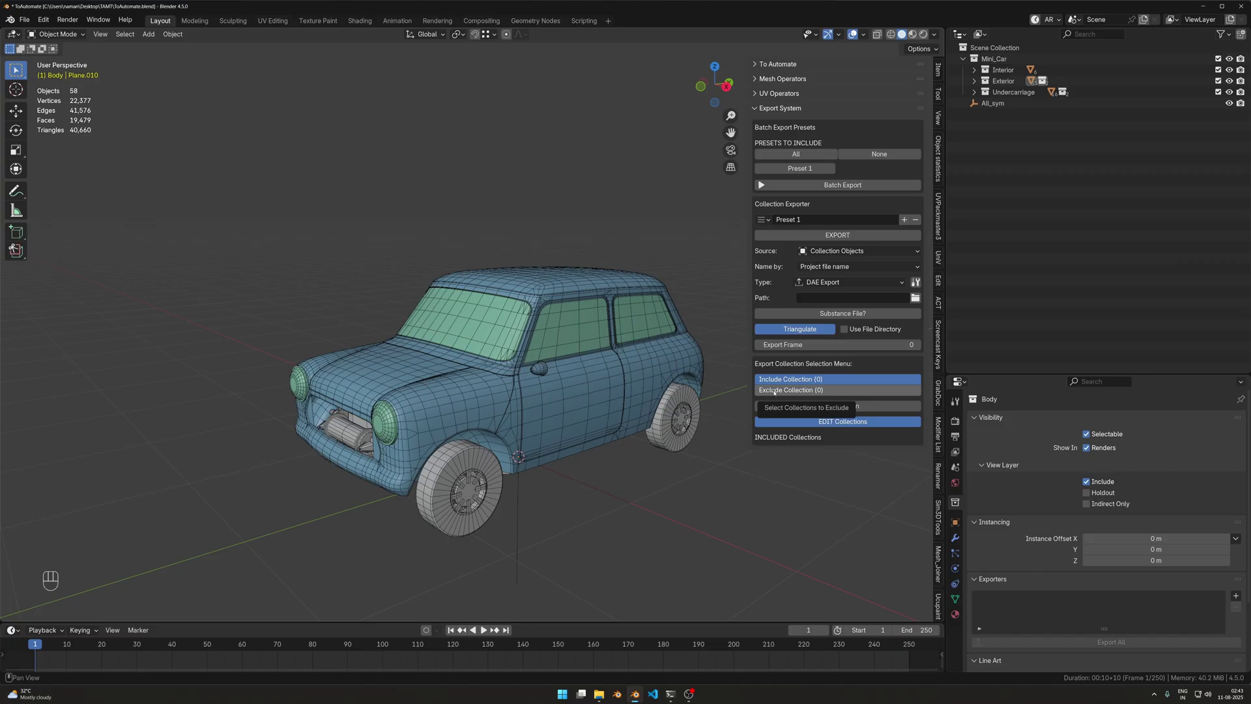
double_click(841, 218)
text(Be)
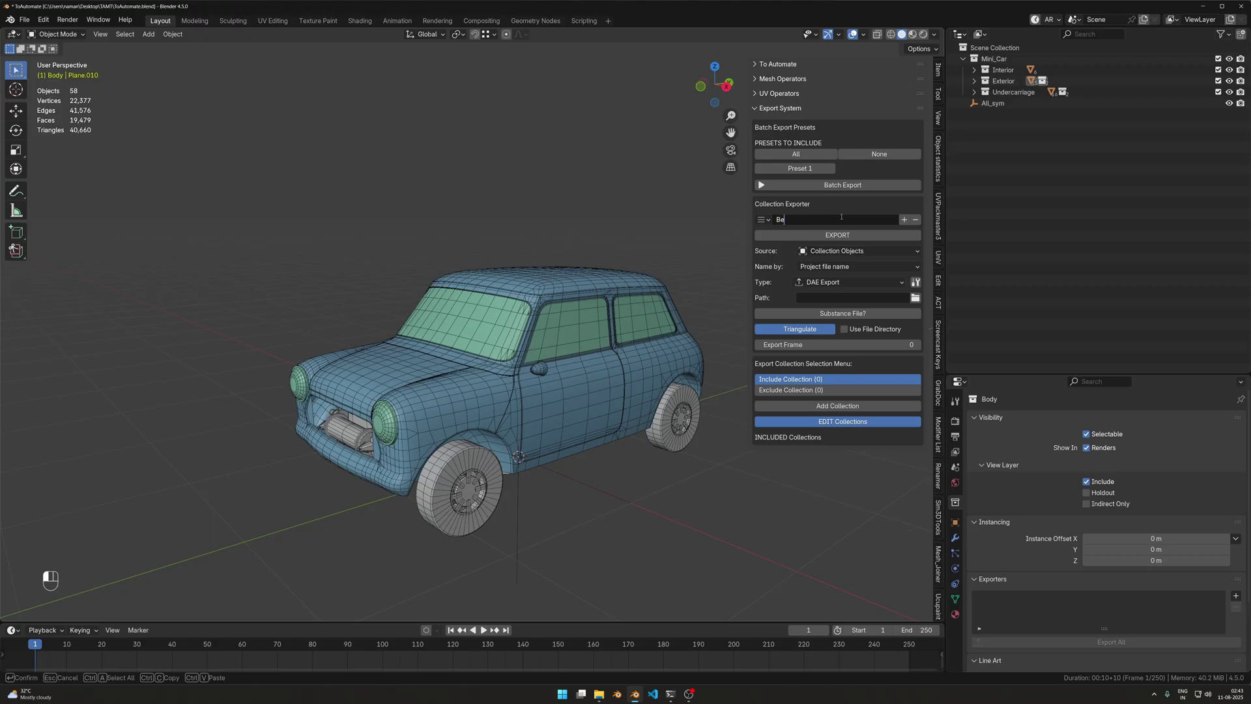
text(etle_Body)
key(Return)
click(764, 220)
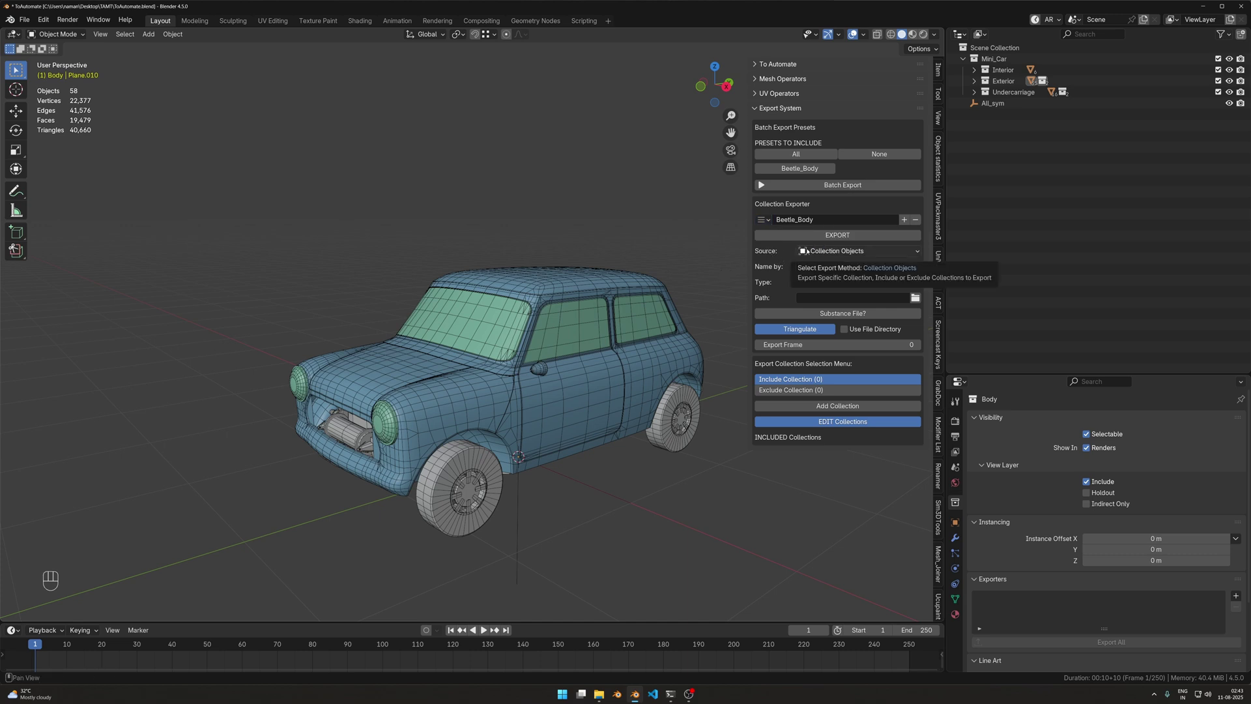
Switch the preset's export source to Selected Objects and back to Collection Objects.
click(806, 252)
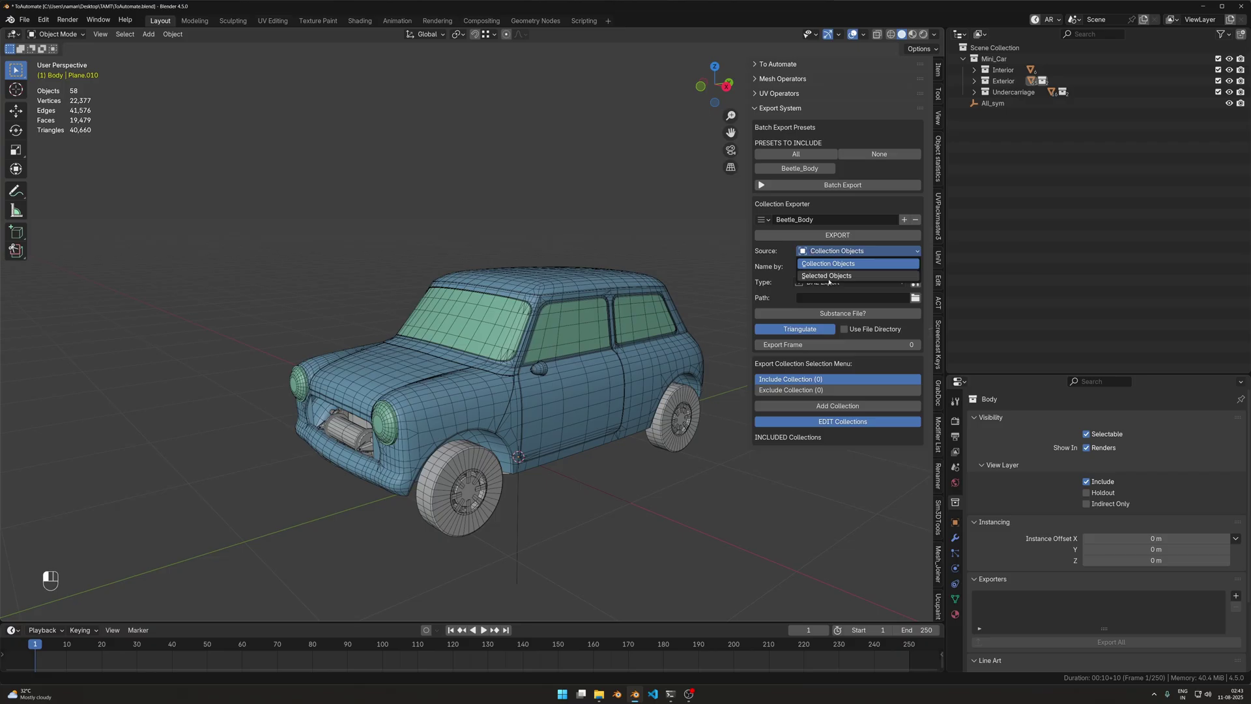
click(826, 276)
key(shift)
click(823, 252)
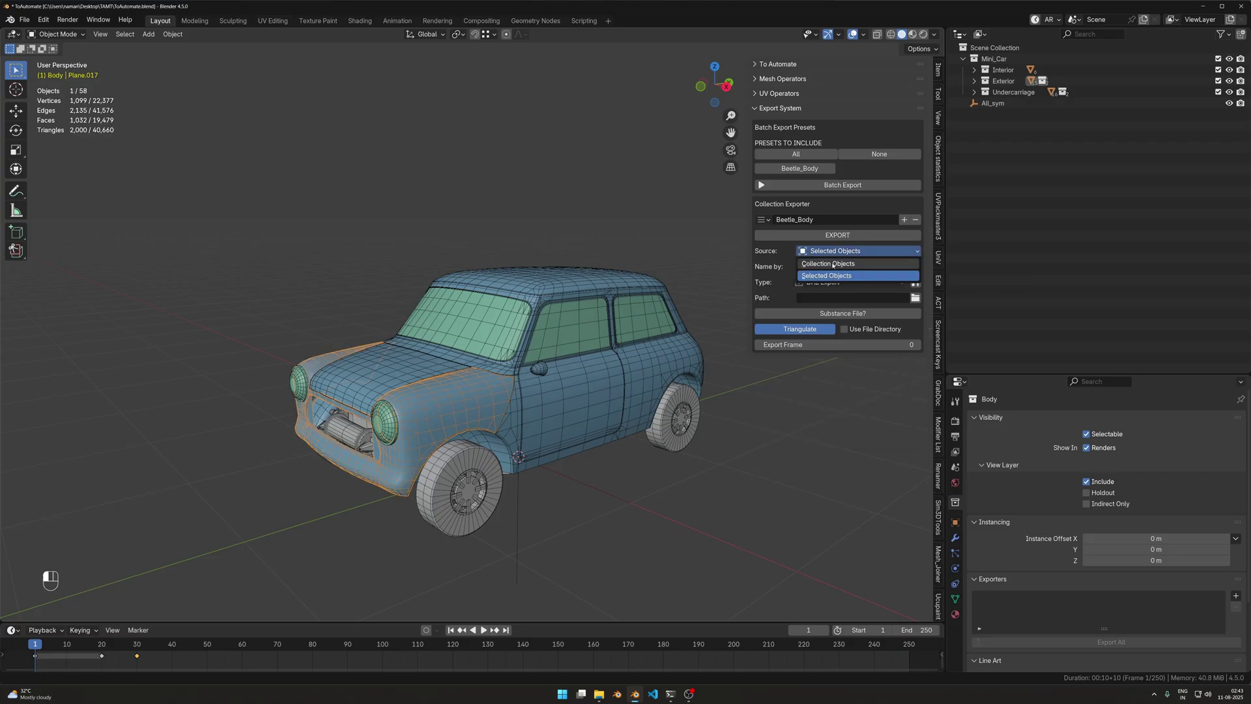
click(833, 264)
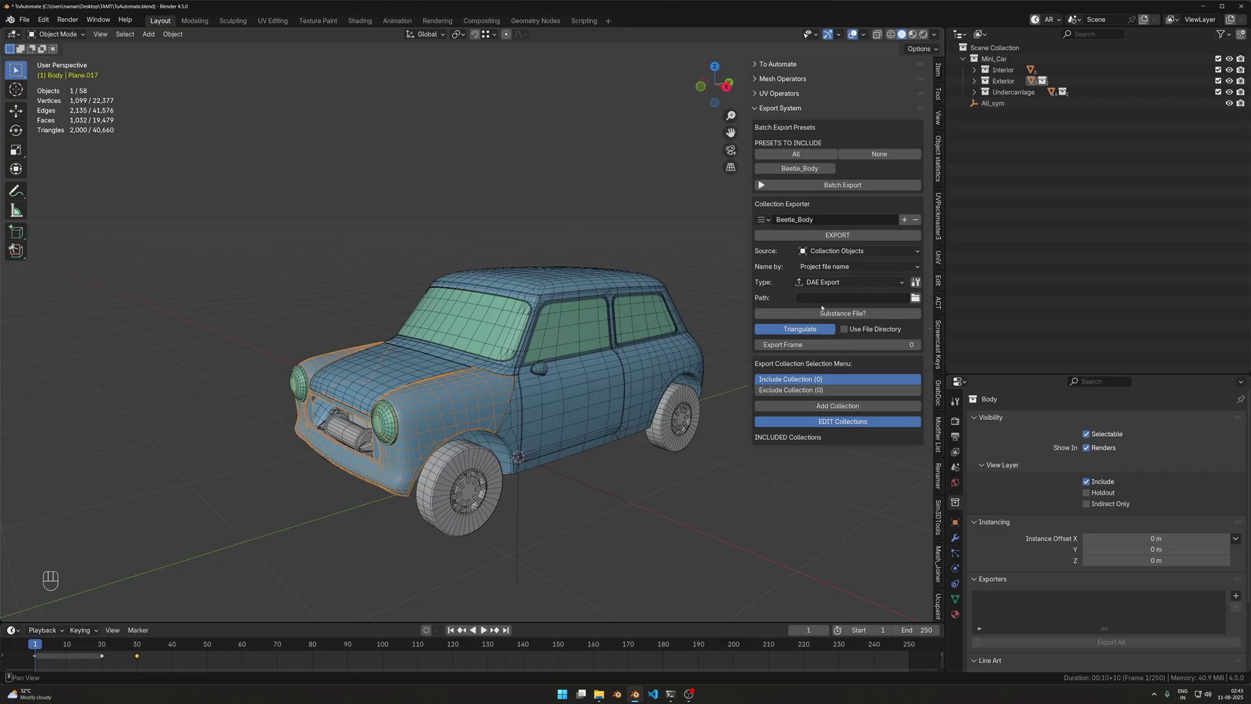
Set the export naming to Custom Name and enter Beetle as the file name.
click(816, 268)
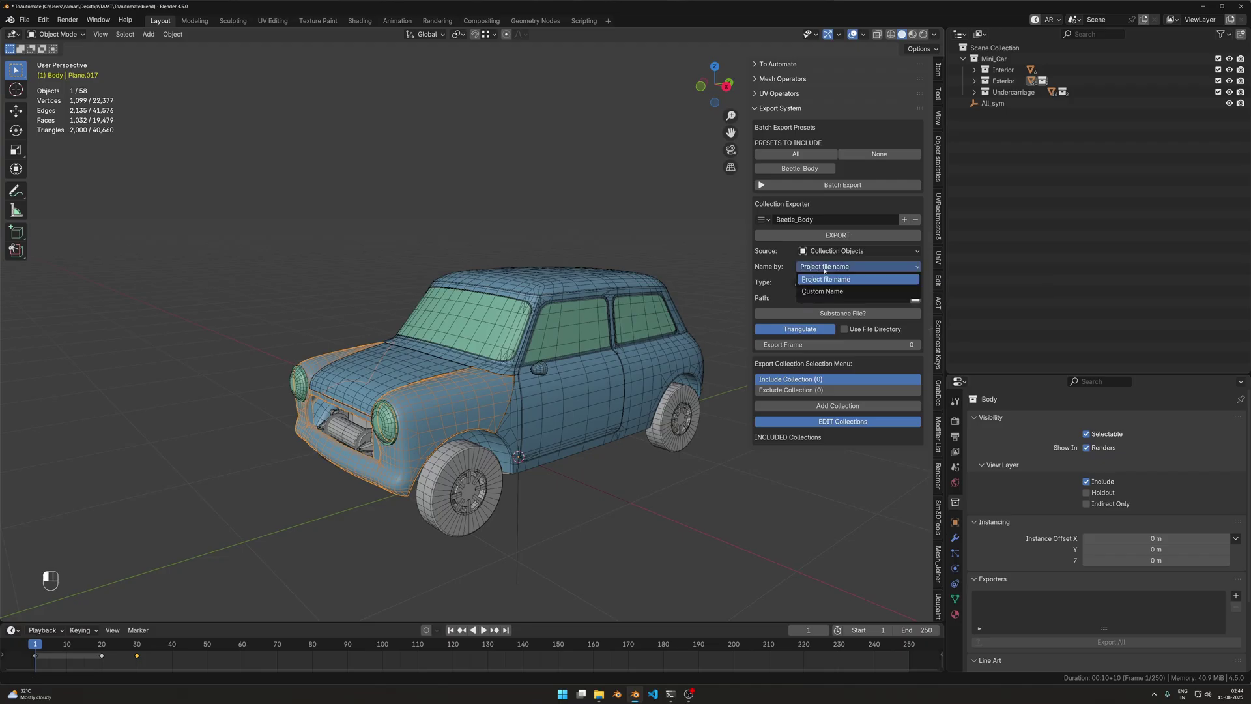
click(828, 276)
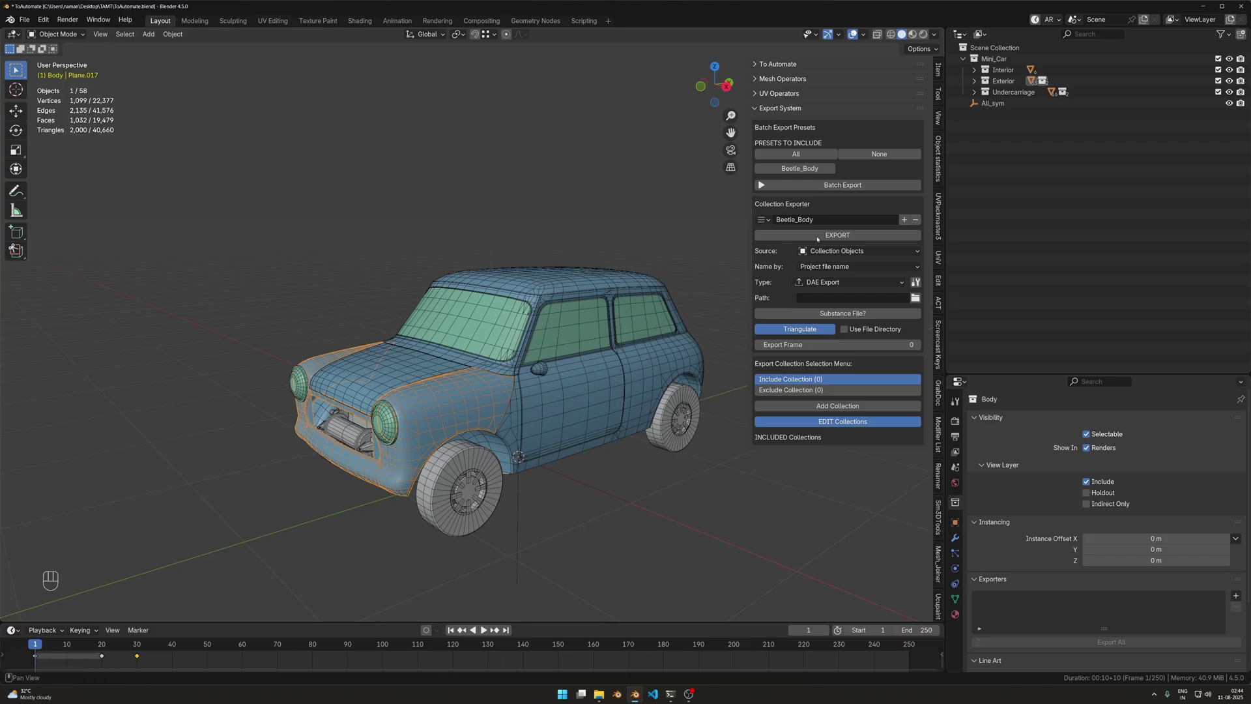
click(854, 267)
click(854, 283)
click(855, 283)
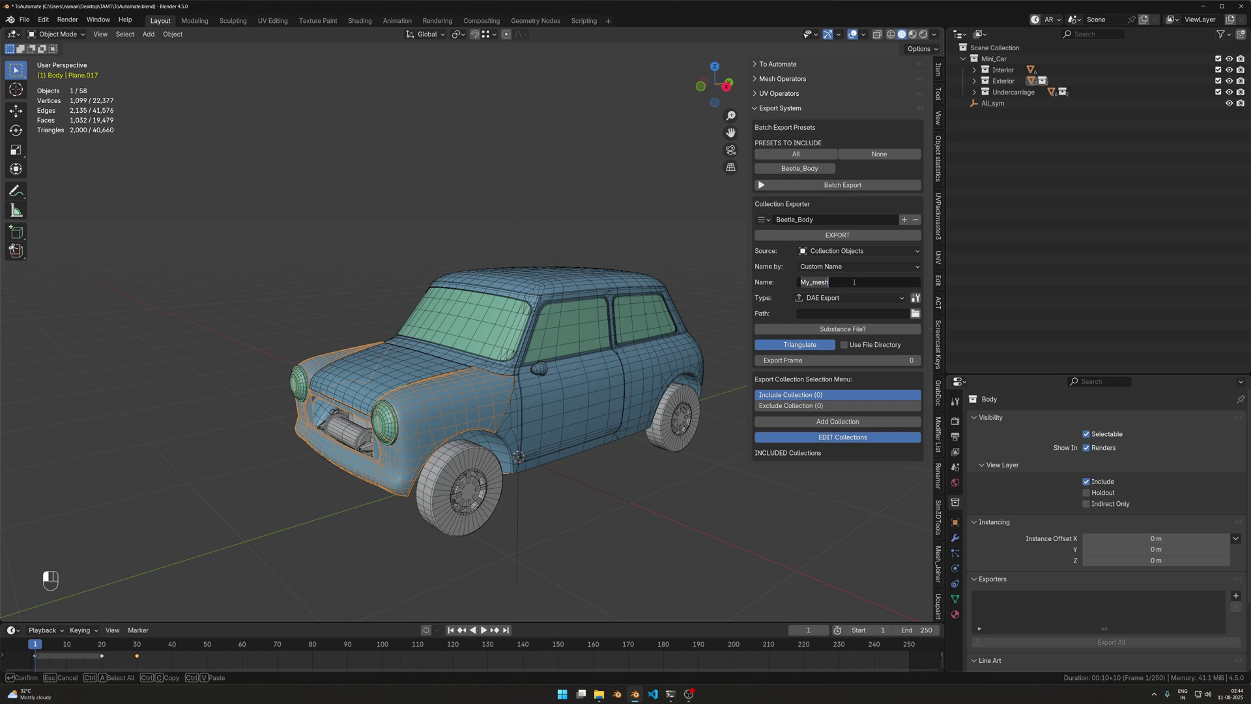
text(Beetle)
Set the Beetle_Body preset's export type to FBX Export.
click(795, 298)
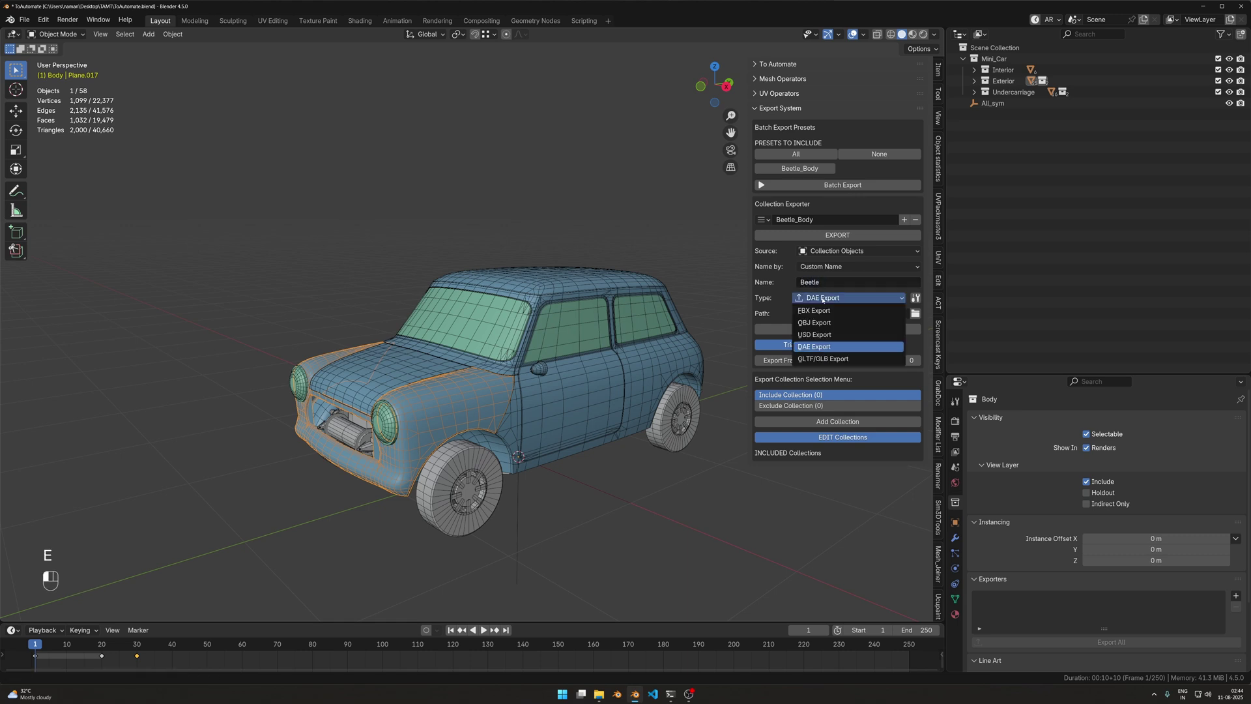
click(792, 300)
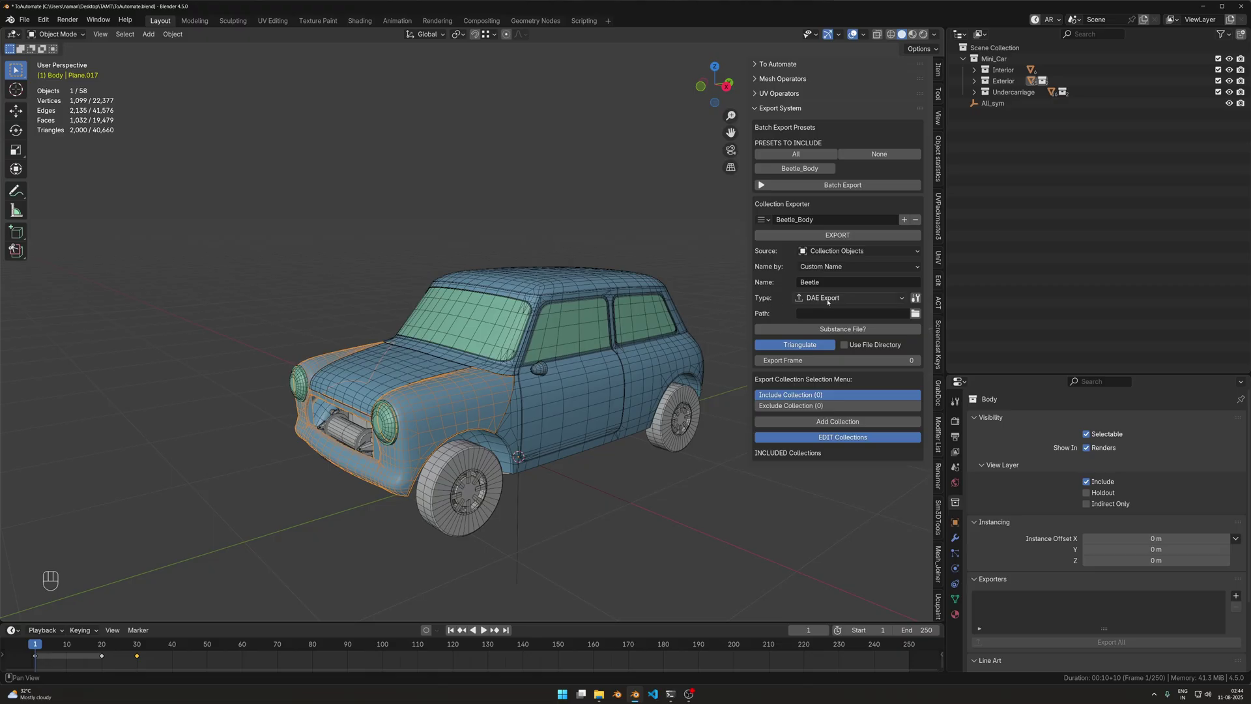
click(825, 299)
click(833, 311)
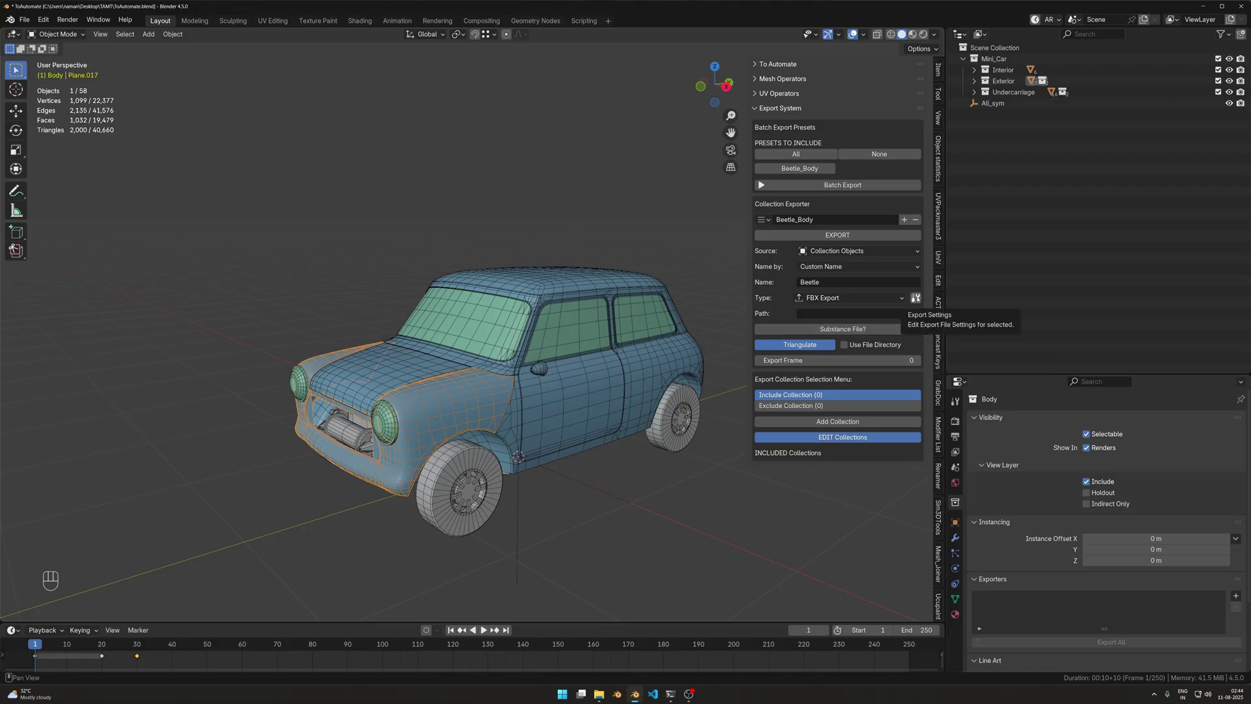
Enable Apply Transform, Export Subdivision Surface and Triangulate Faces in the FBX export settings and accept them.
click(915, 298)
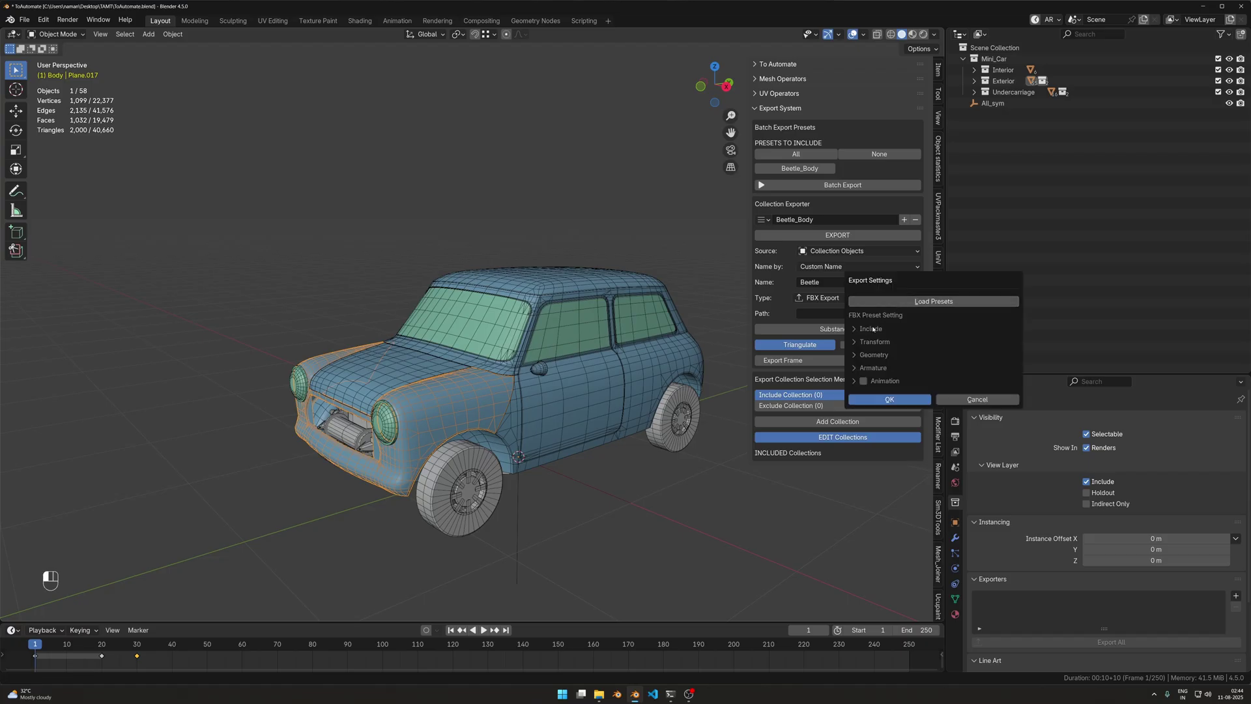
click(875, 427)
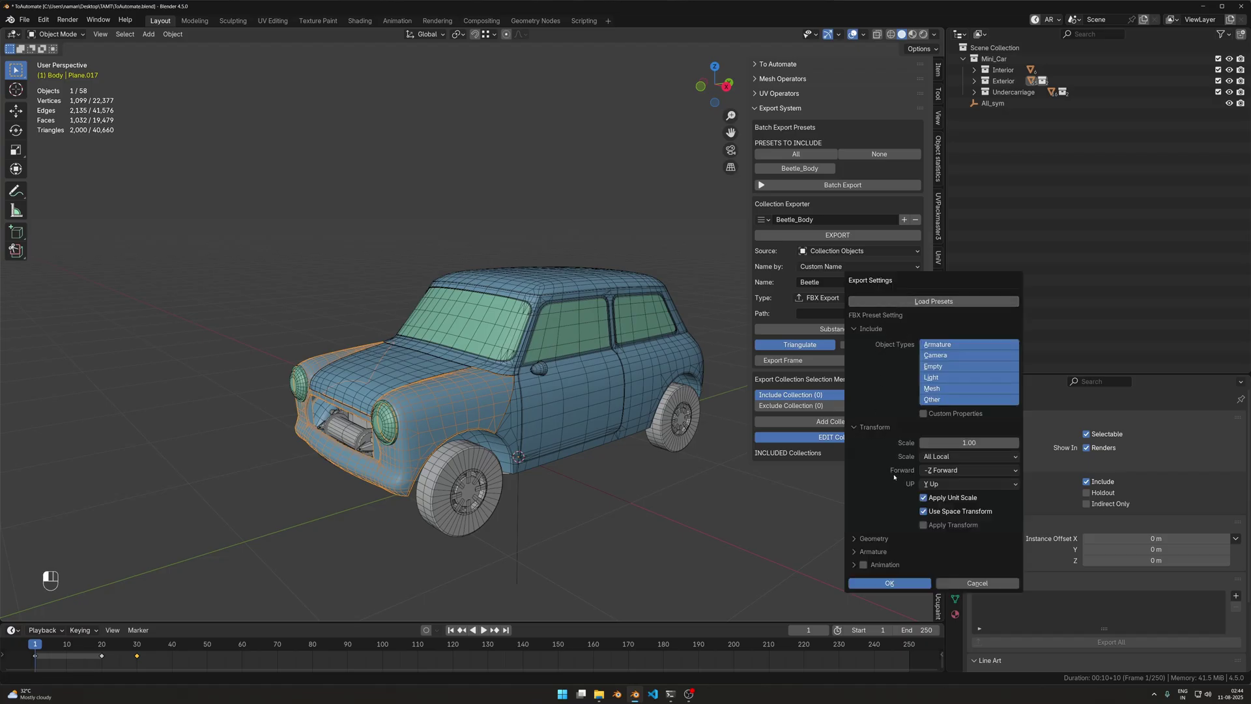
click(933, 526)
click(873, 538)
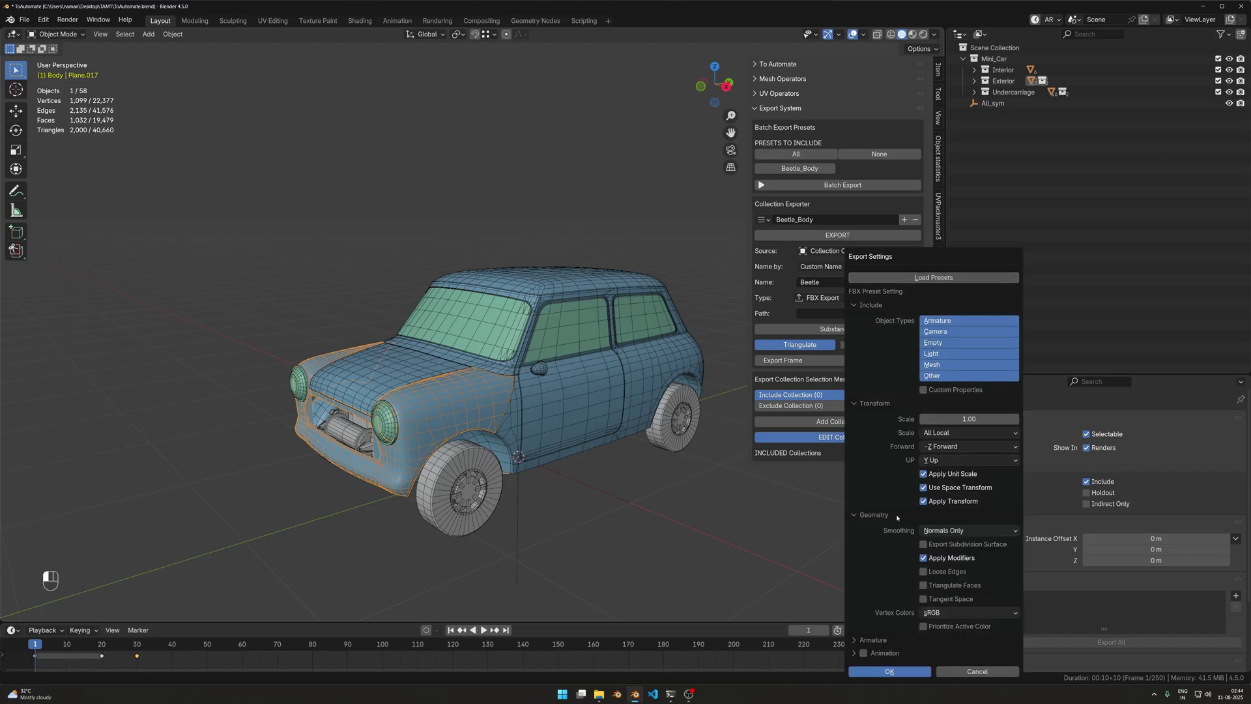
click(923, 544)
click(923, 585)
drag(952, 255, 855, 92)
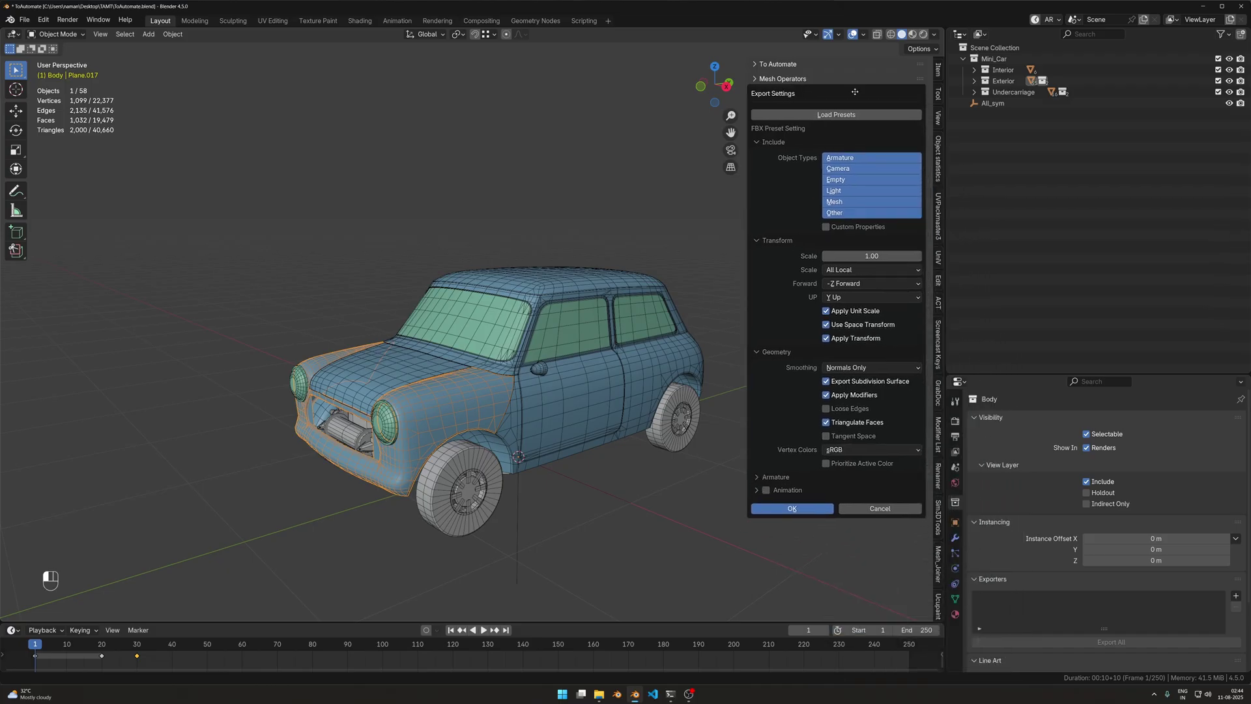
click(777, 478)
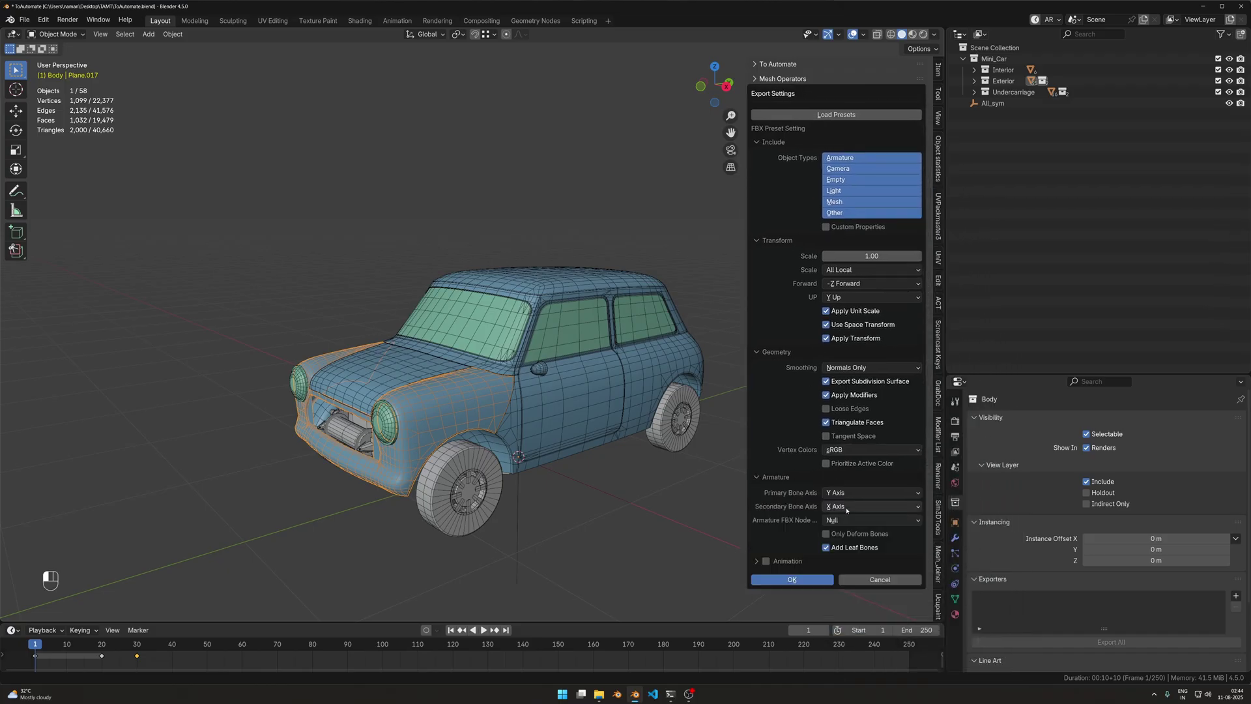
click(801, 562)
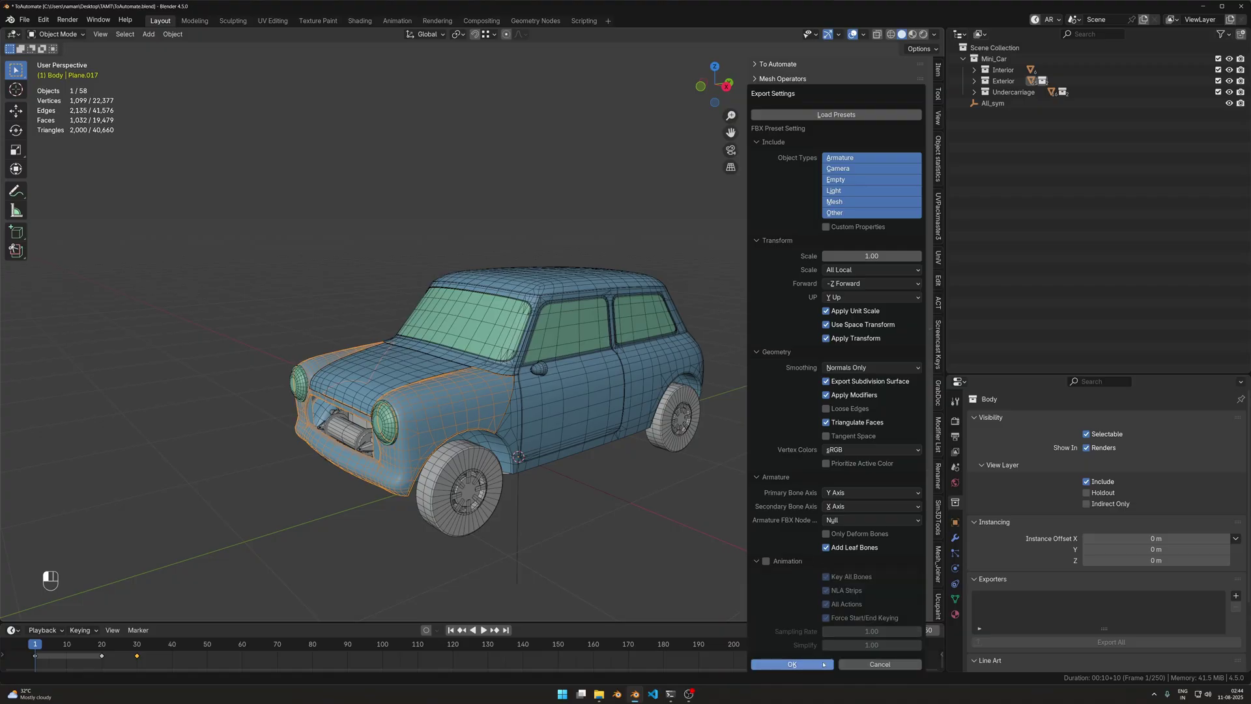
click(792, 663)
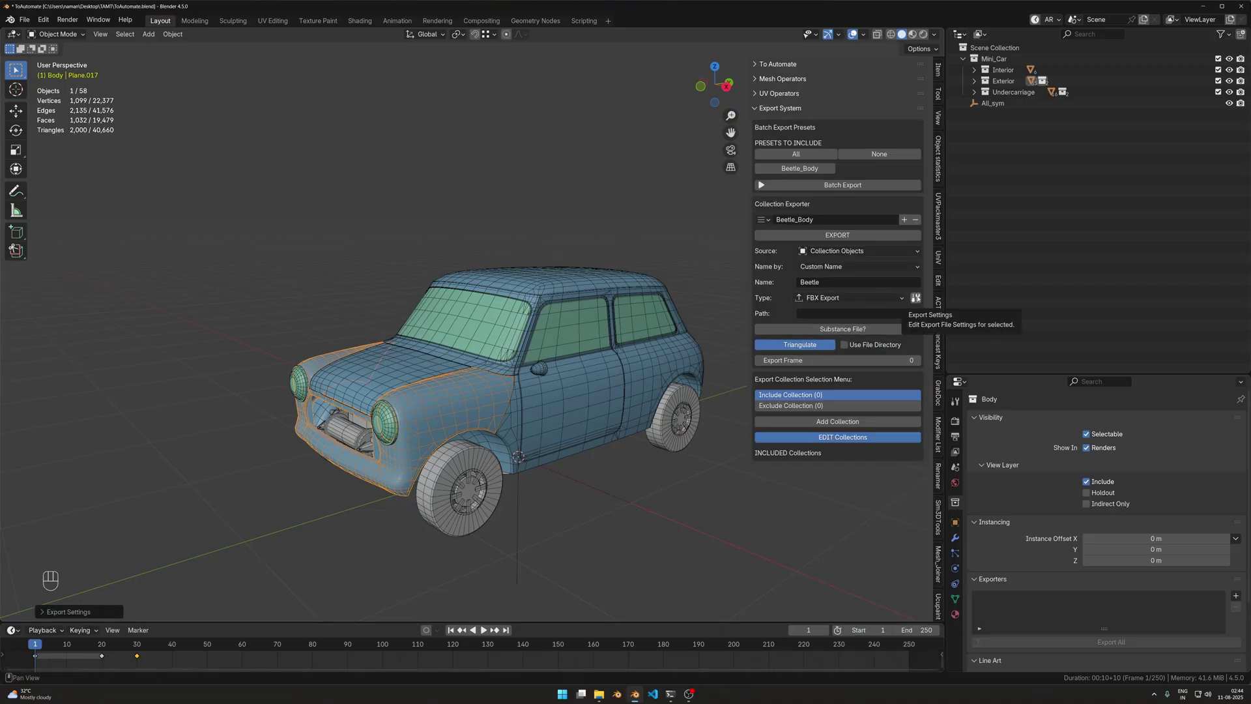
Load the Unreal preset into the FBX export settings and accept it.
click(915, 298)
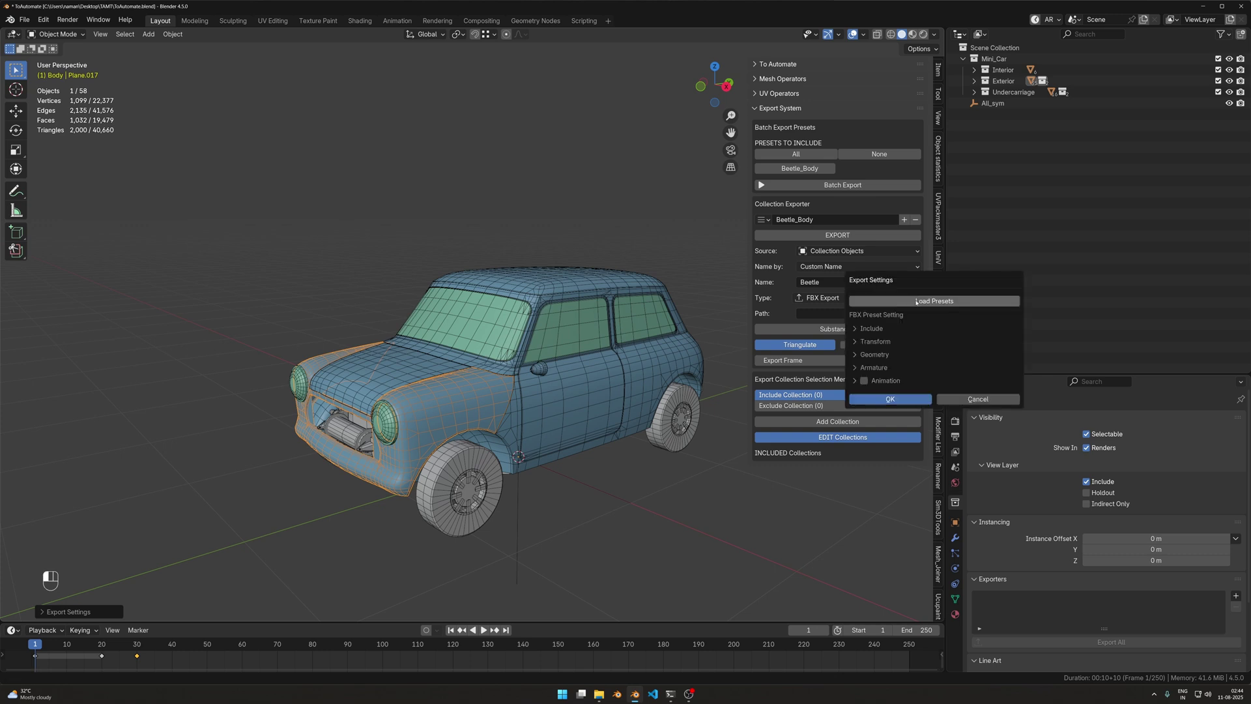
click(916, 301)
click(931, 305)
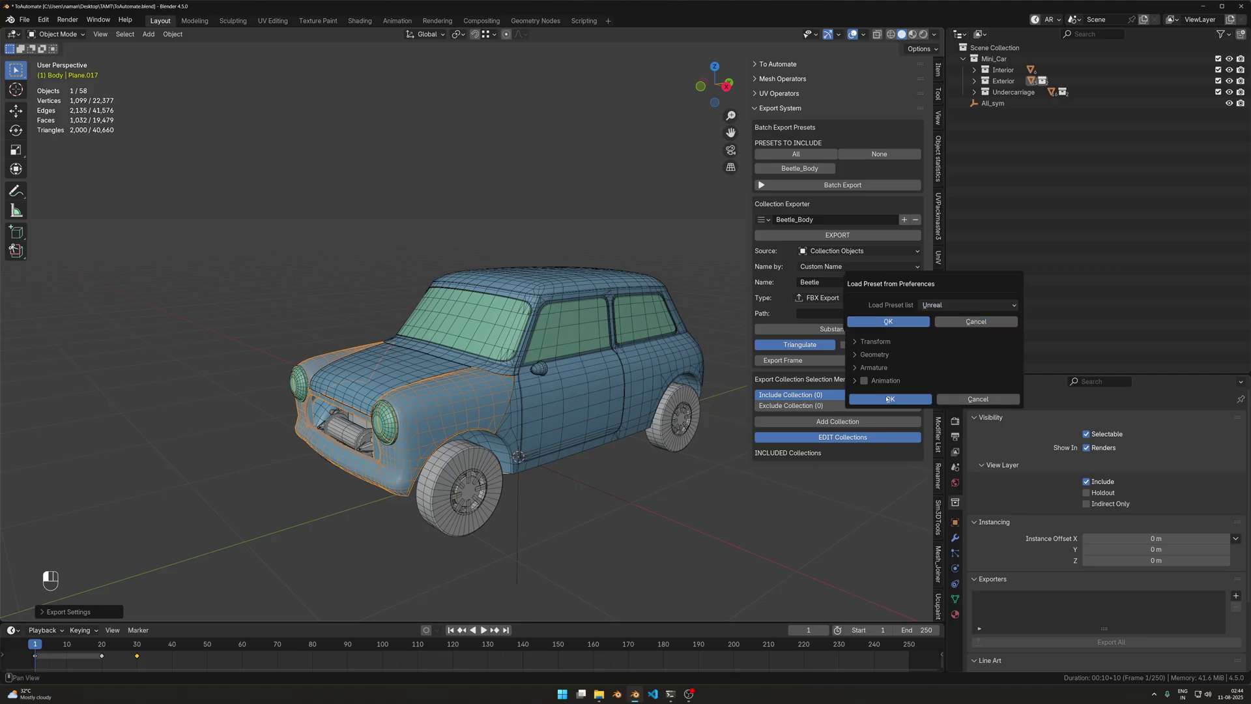
click(938, 305)
click(938, 305)
click(888, 321)
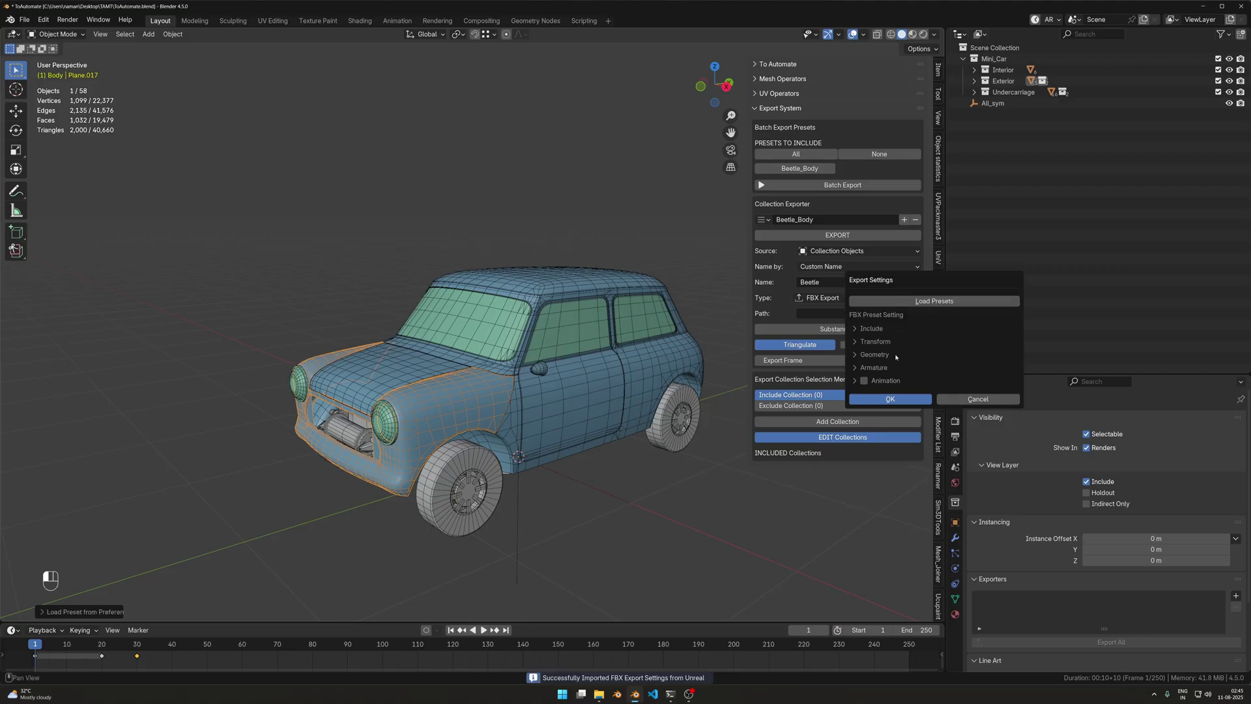
click(890, 399)
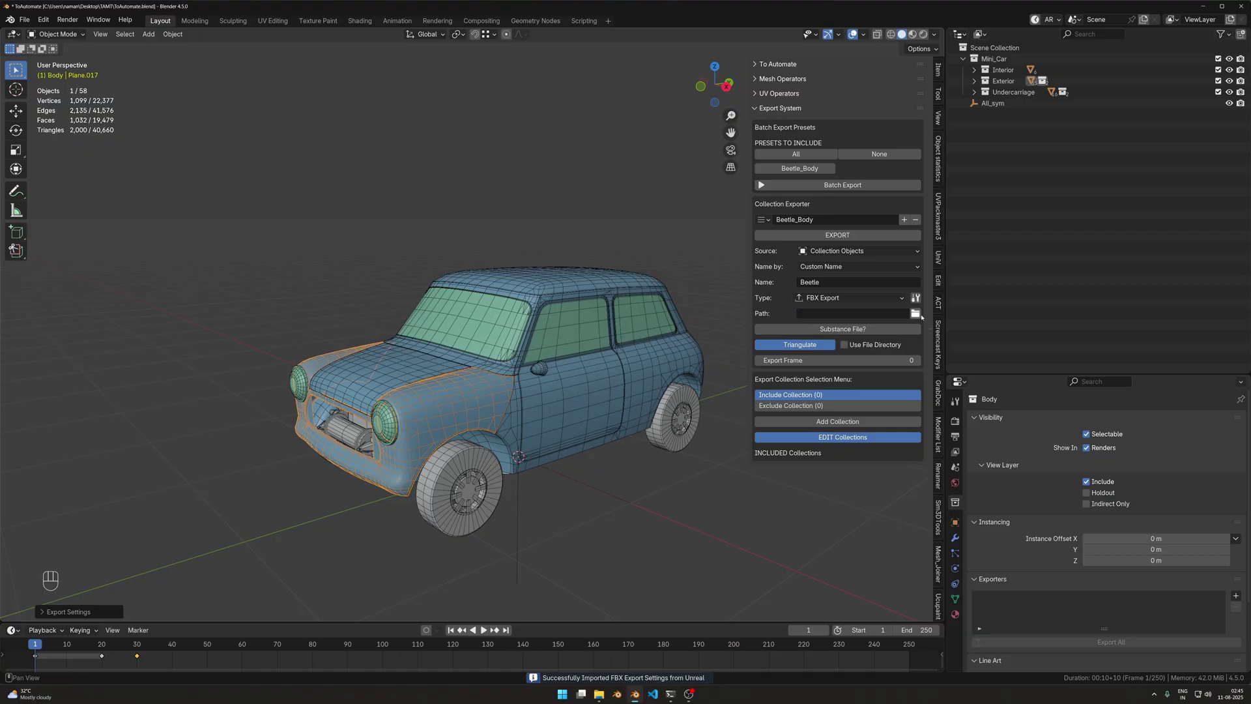
Create an Exports folder inside the Desktop's Mini_Car folder and set it as the export path.
click(915, 313)
click(281, 213)
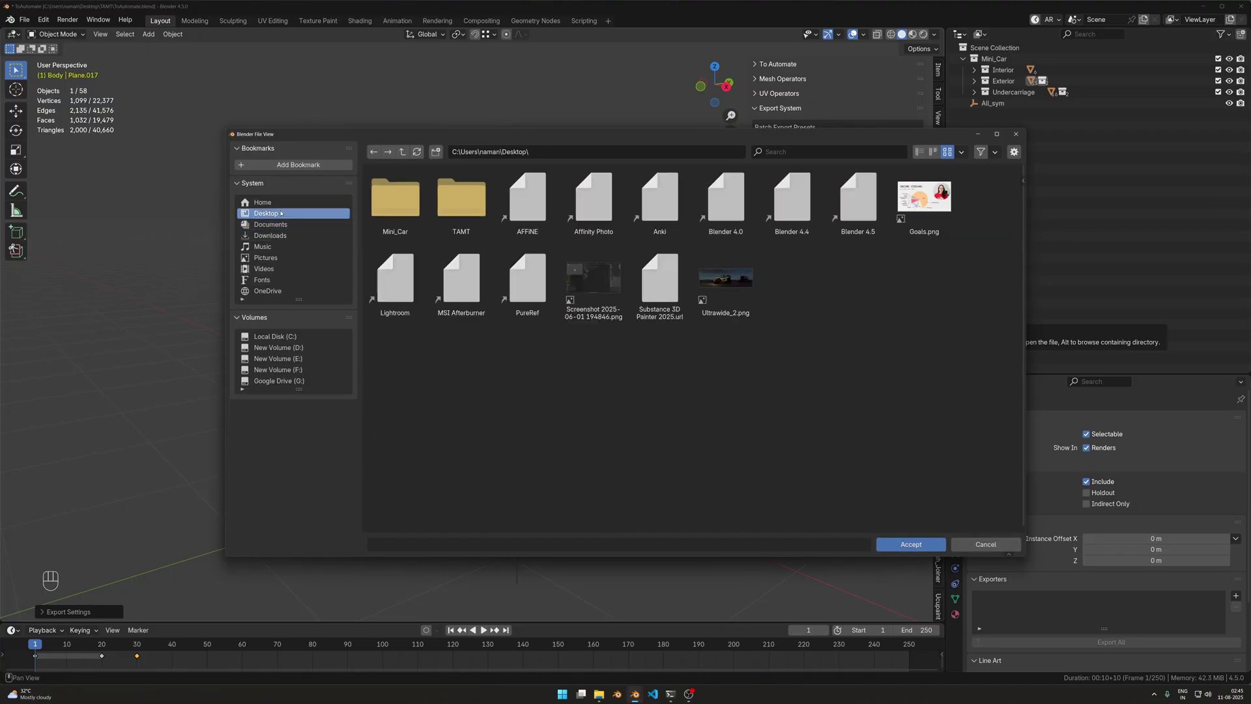
click(407, 205)
right_click(533, 300)
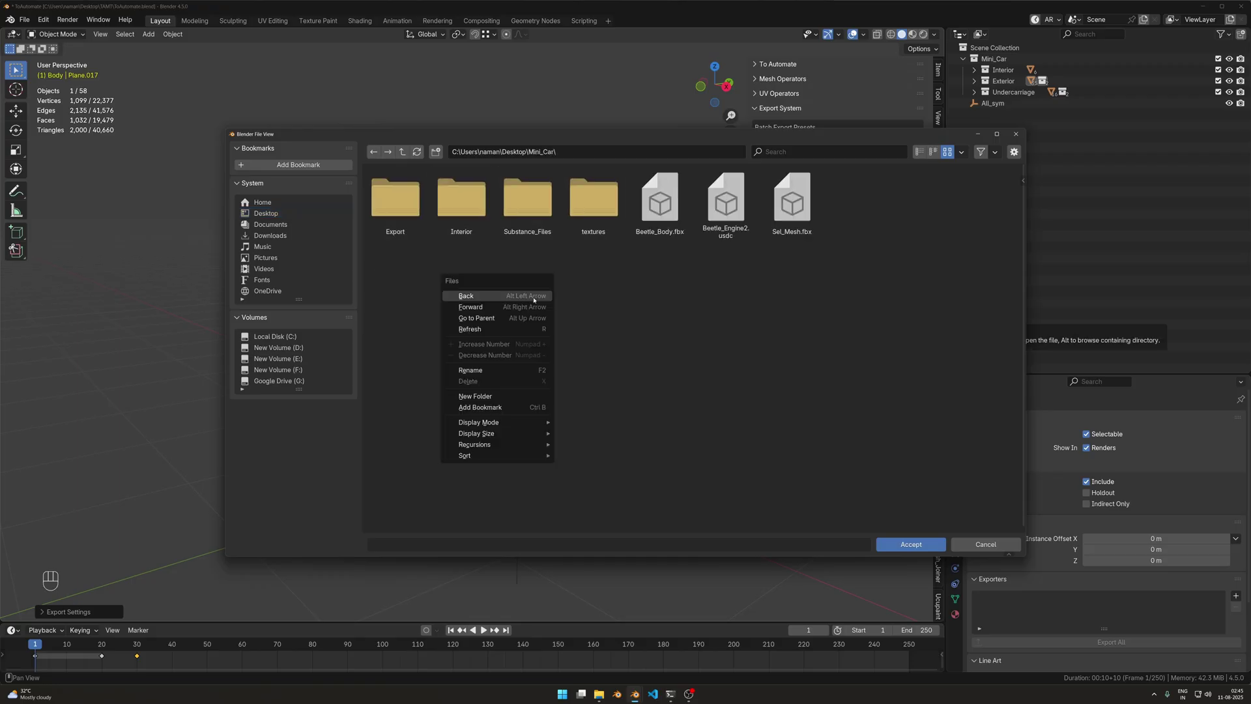
click(477, 396)
text(Expor)
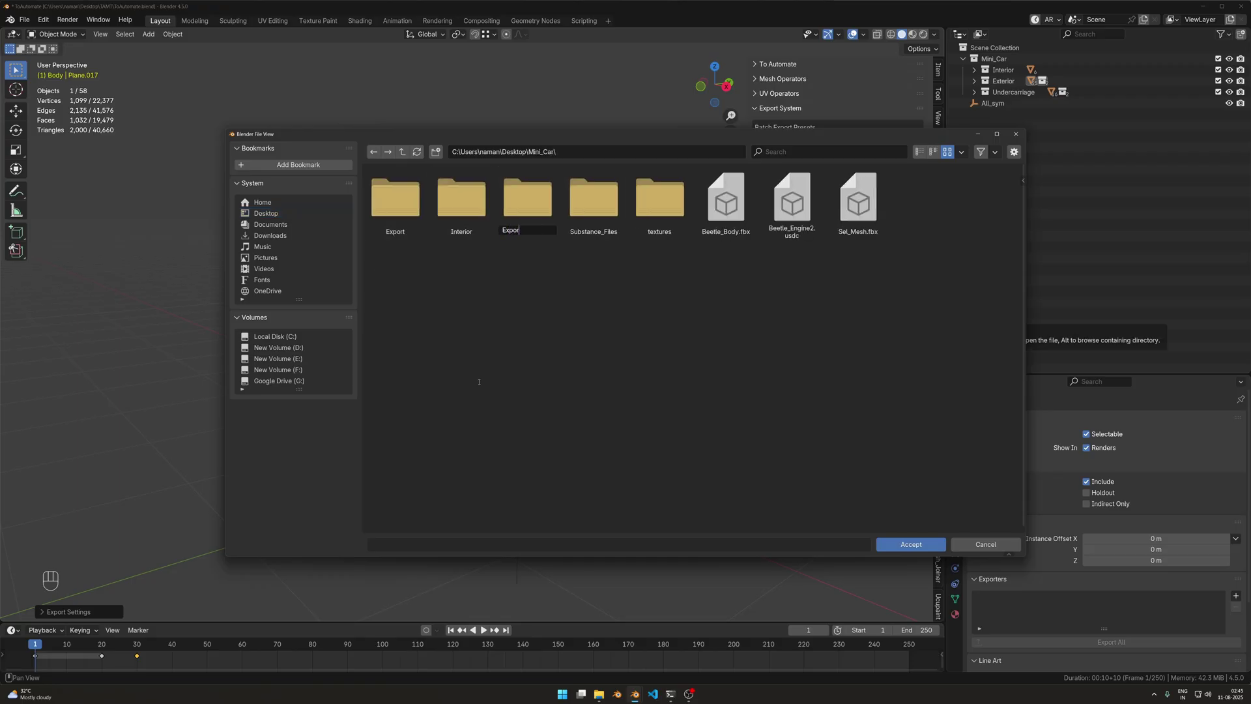
text(ts)
key(Return)
double_click(461, 197)
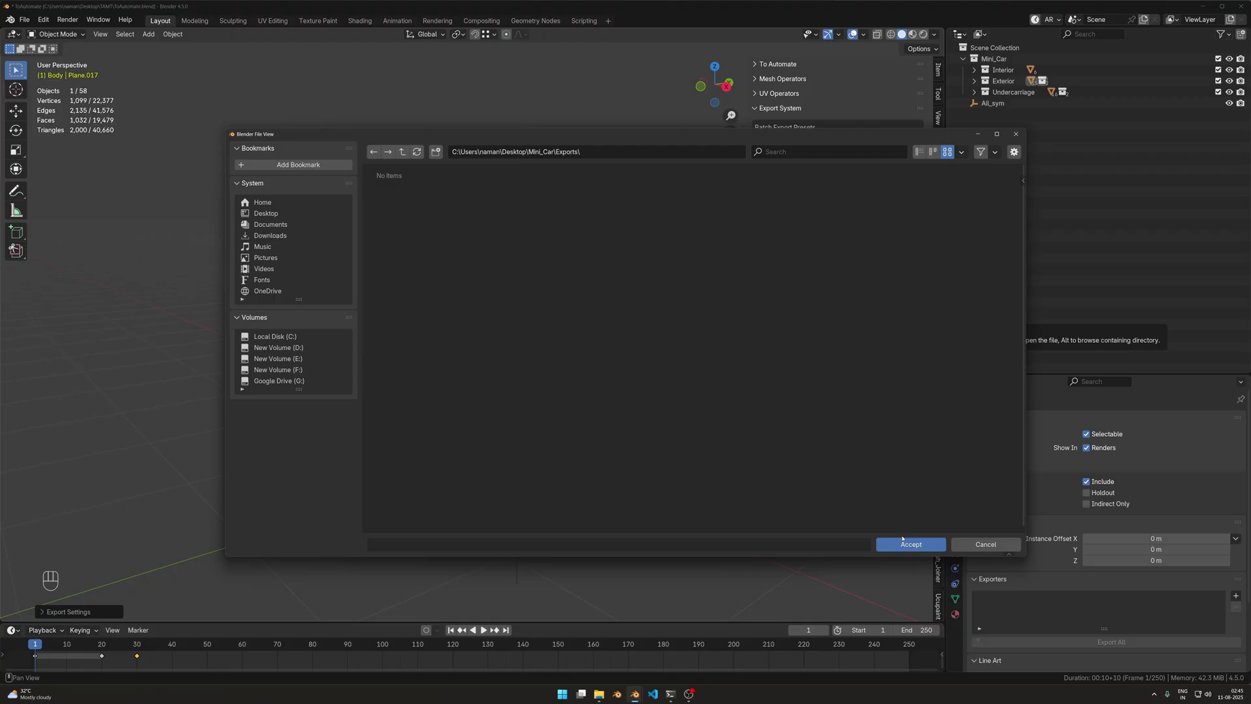
click(902, 540)
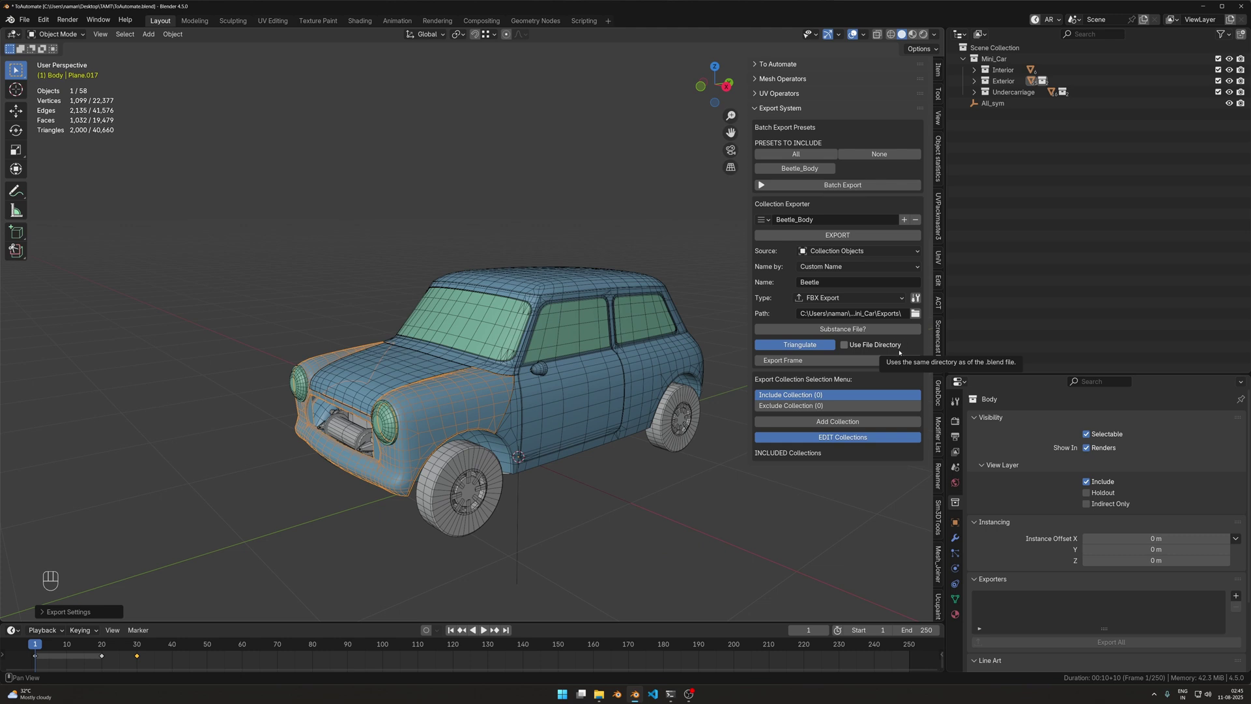
Deselect the car's front body mesh and confirm the export frame as 0.
click(811, 349)
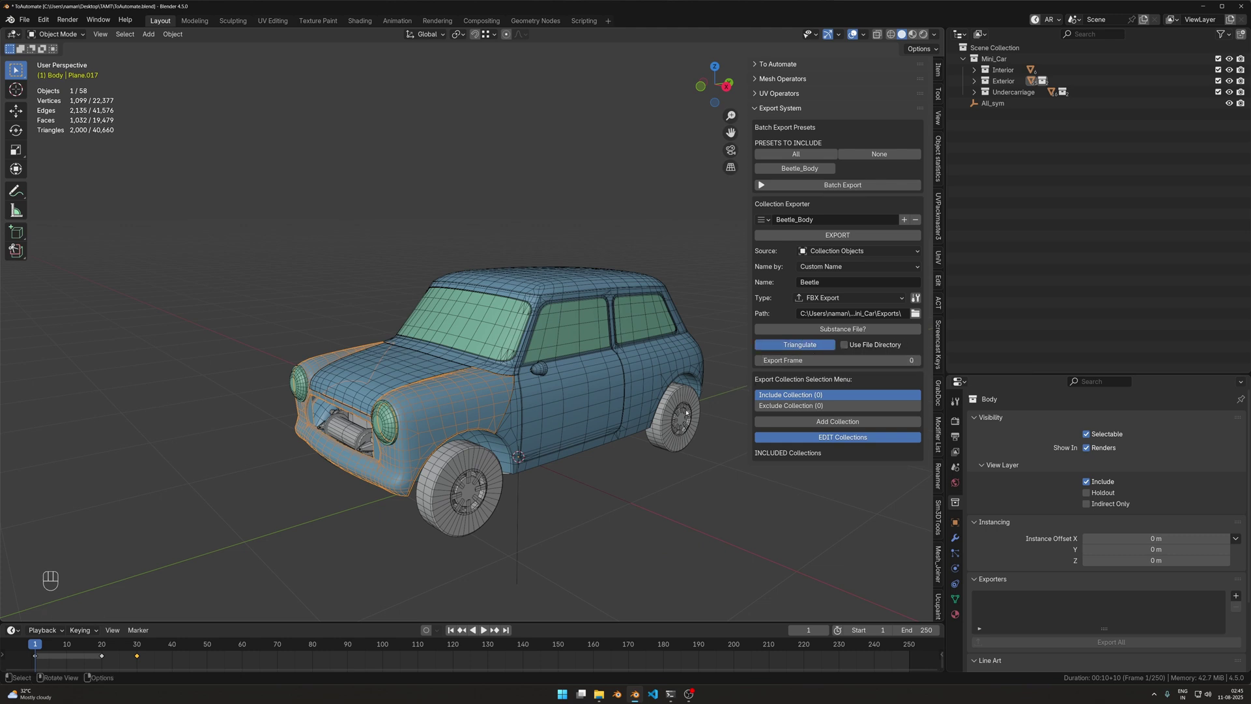
click(600, 545)
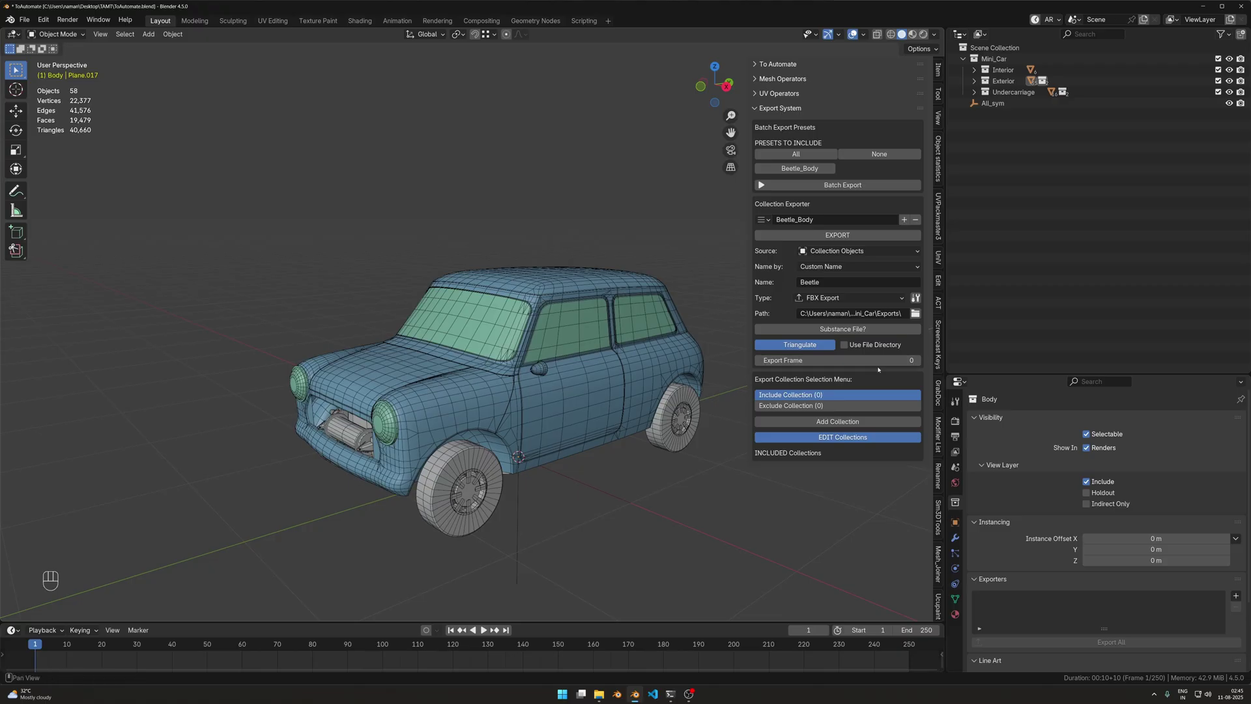
click(893, 360)
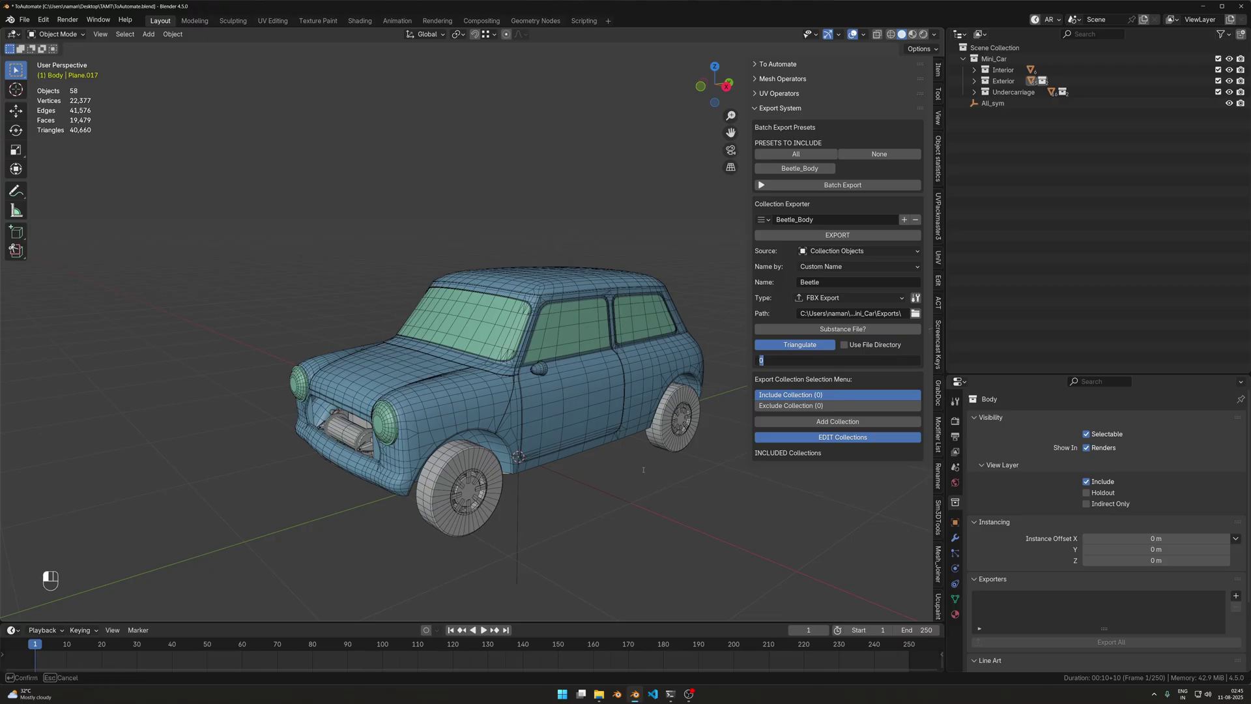
key(Return)
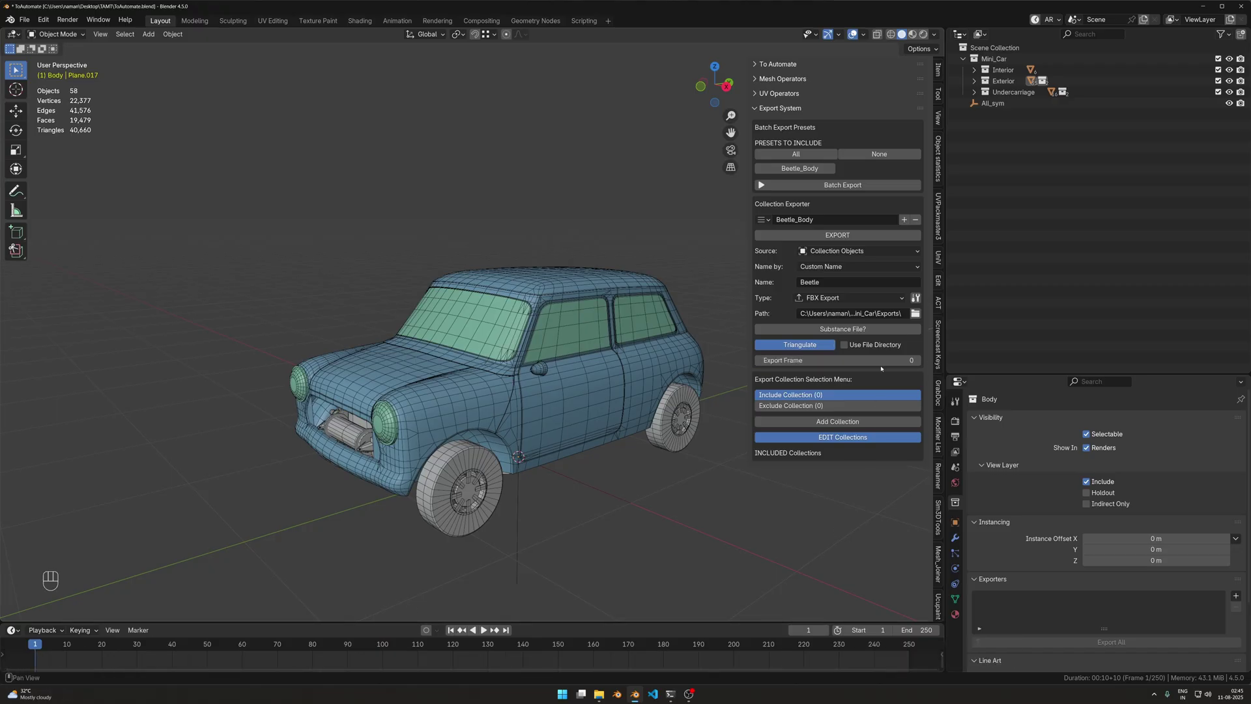
Widen the sidebar that holds the export preset settings.
middle_drag(490, 365, 518, 363)
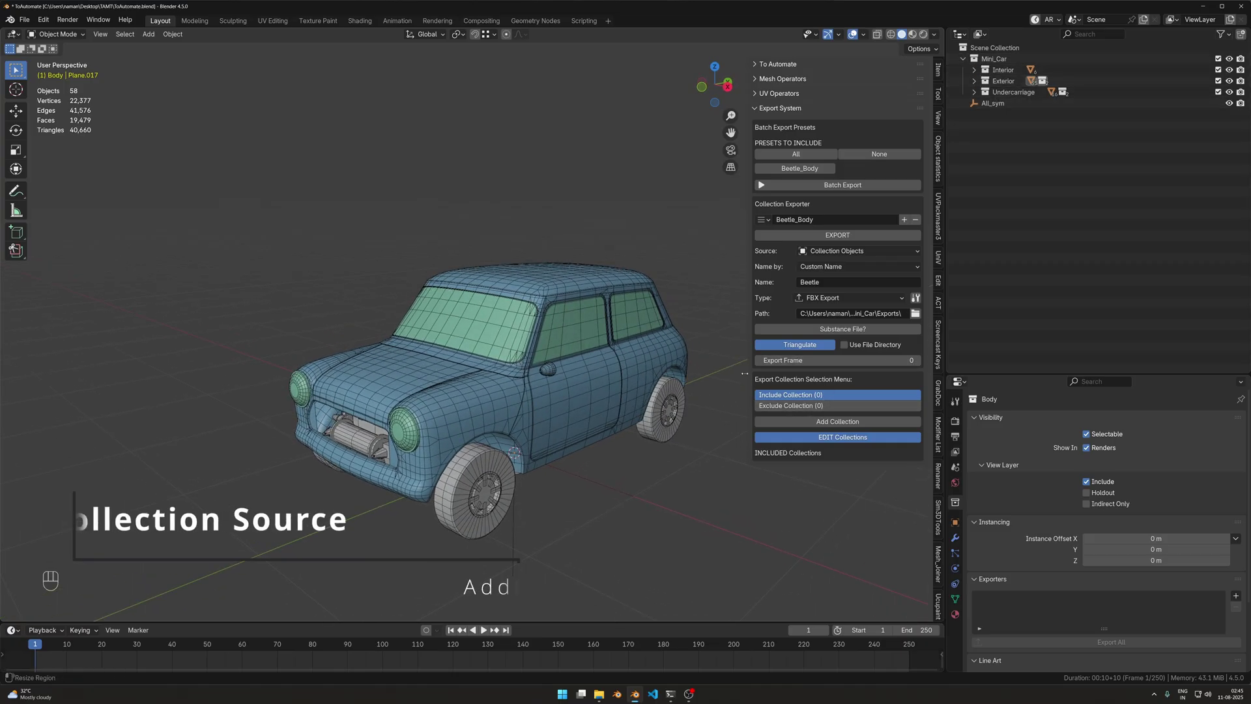
drag(751, 399, 708, 384)
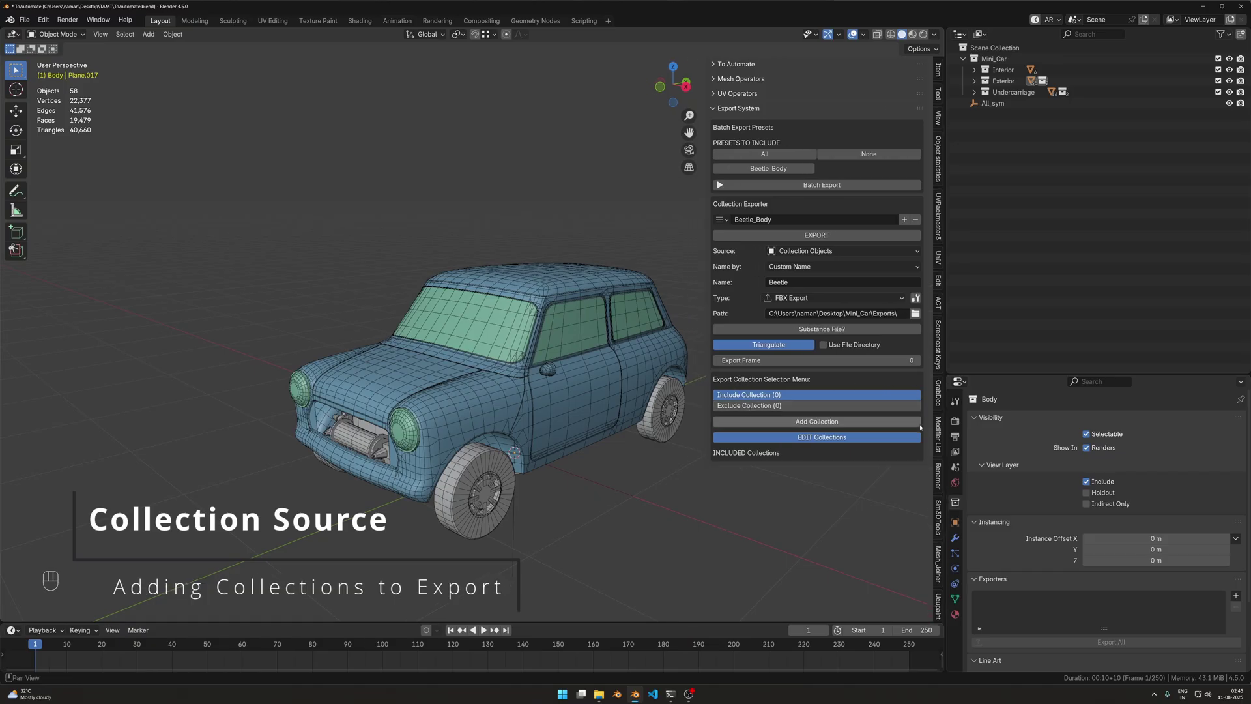
click(816, 252)
click(817, 252)
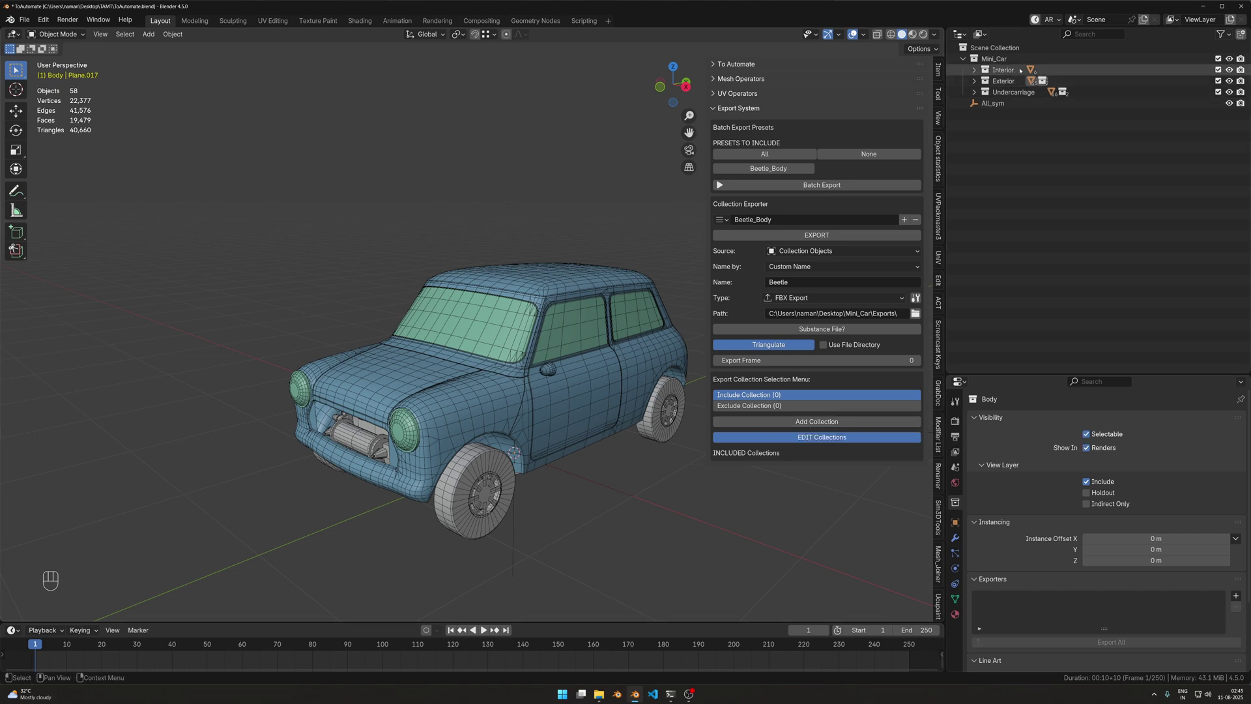
Add the Interior and Exterior collections to the Beetle_Body preset's include list.
click(973, 81)
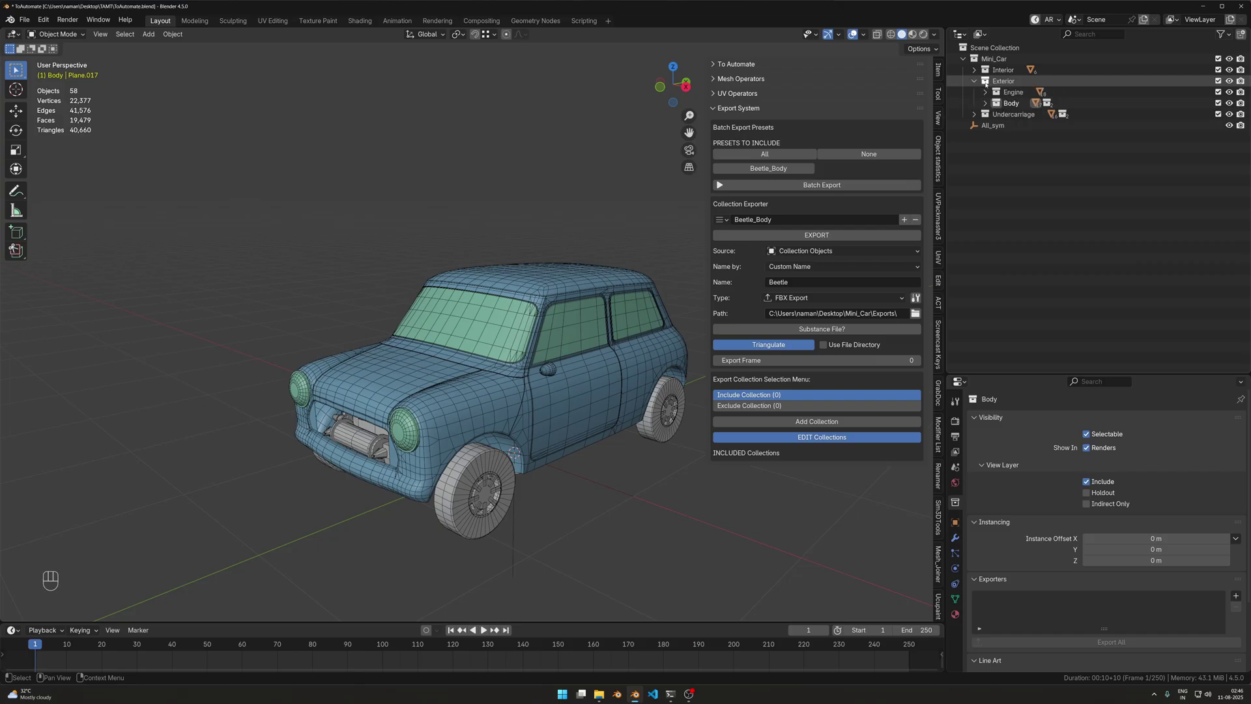
click(974, 81)
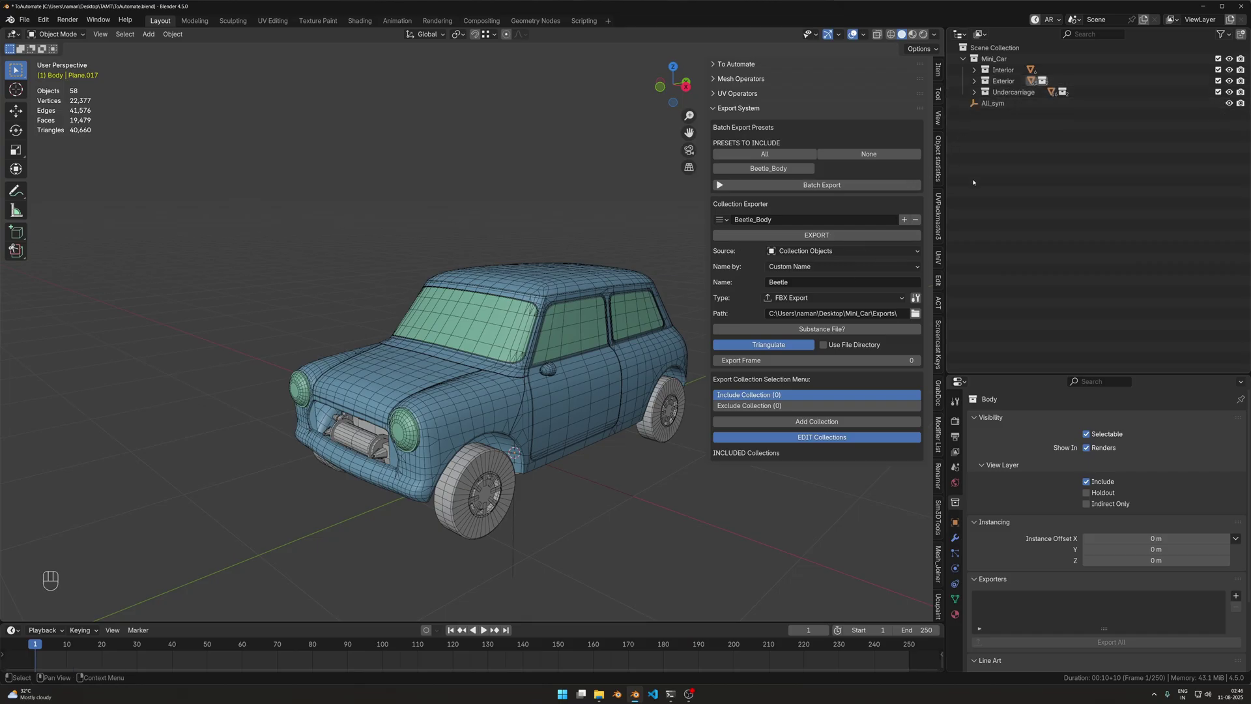
click(1006, 70)
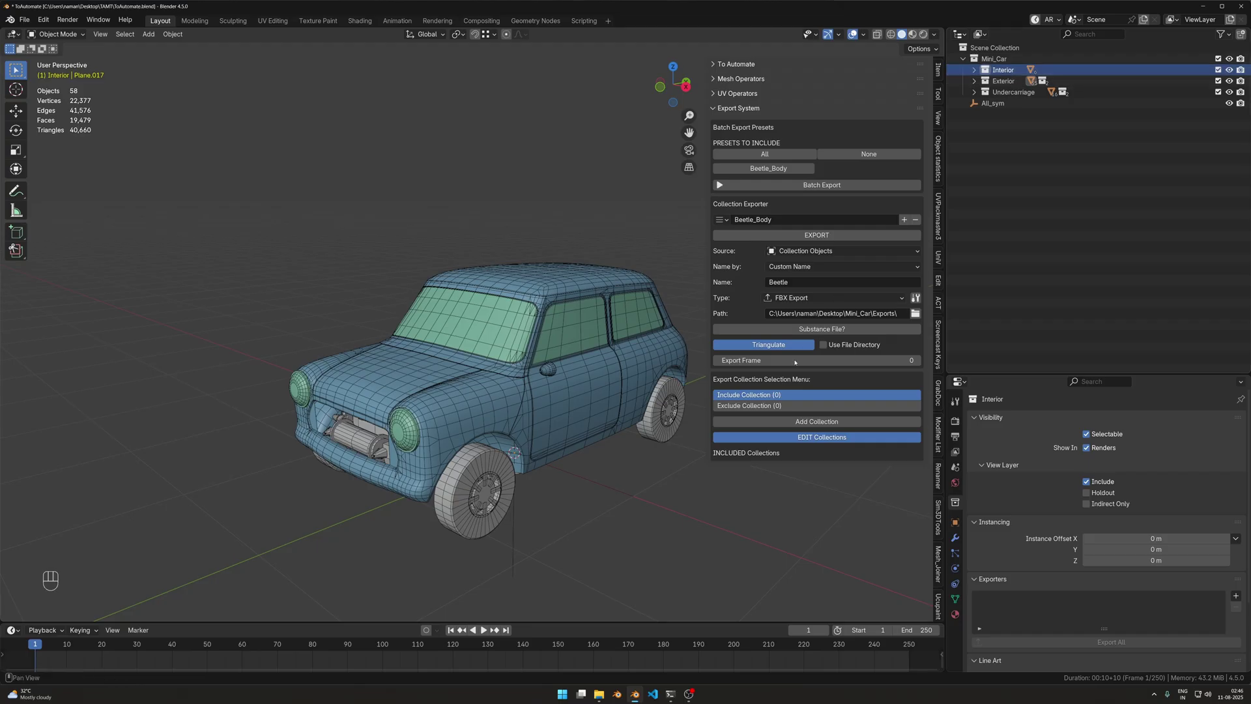
click(793, 423)
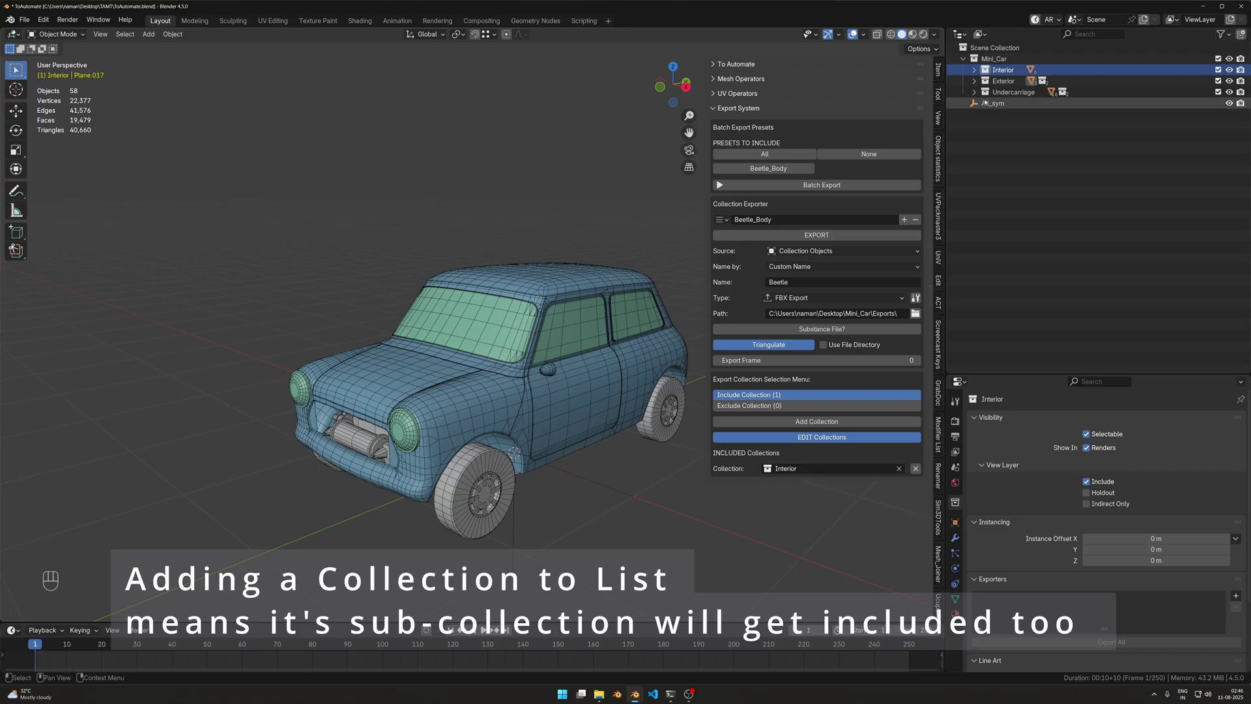
click(1001, 81)
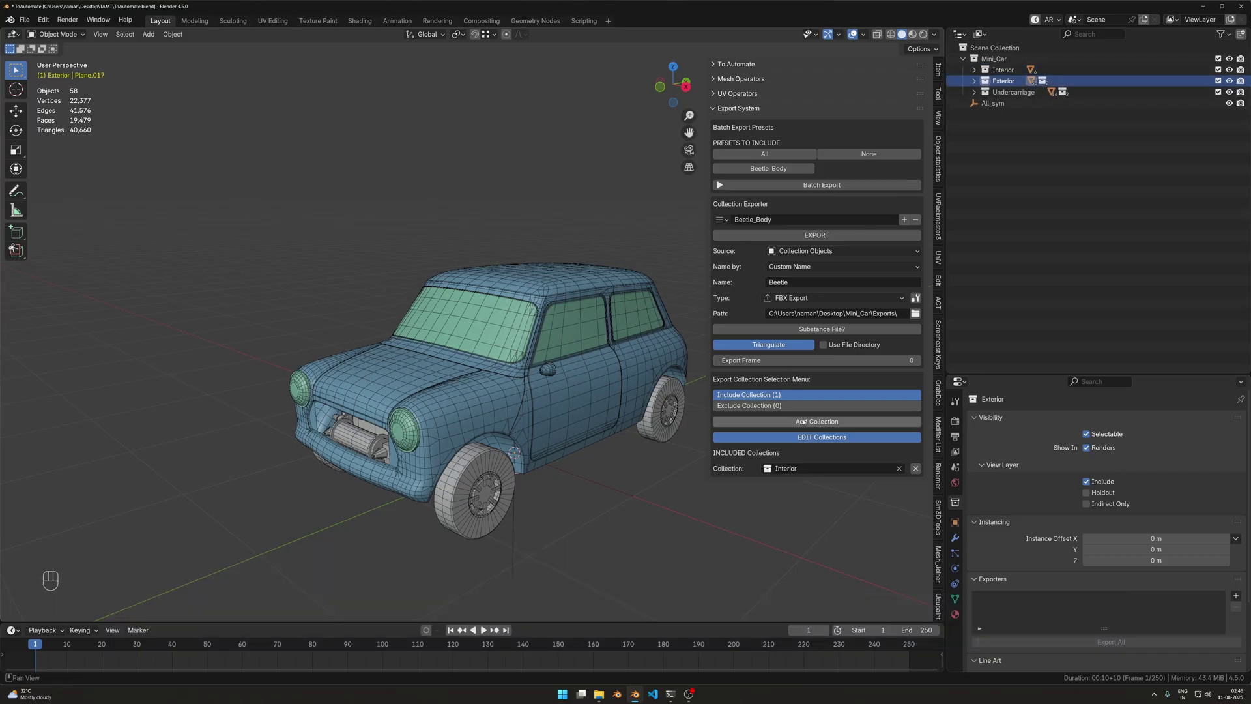
click(804, 422)
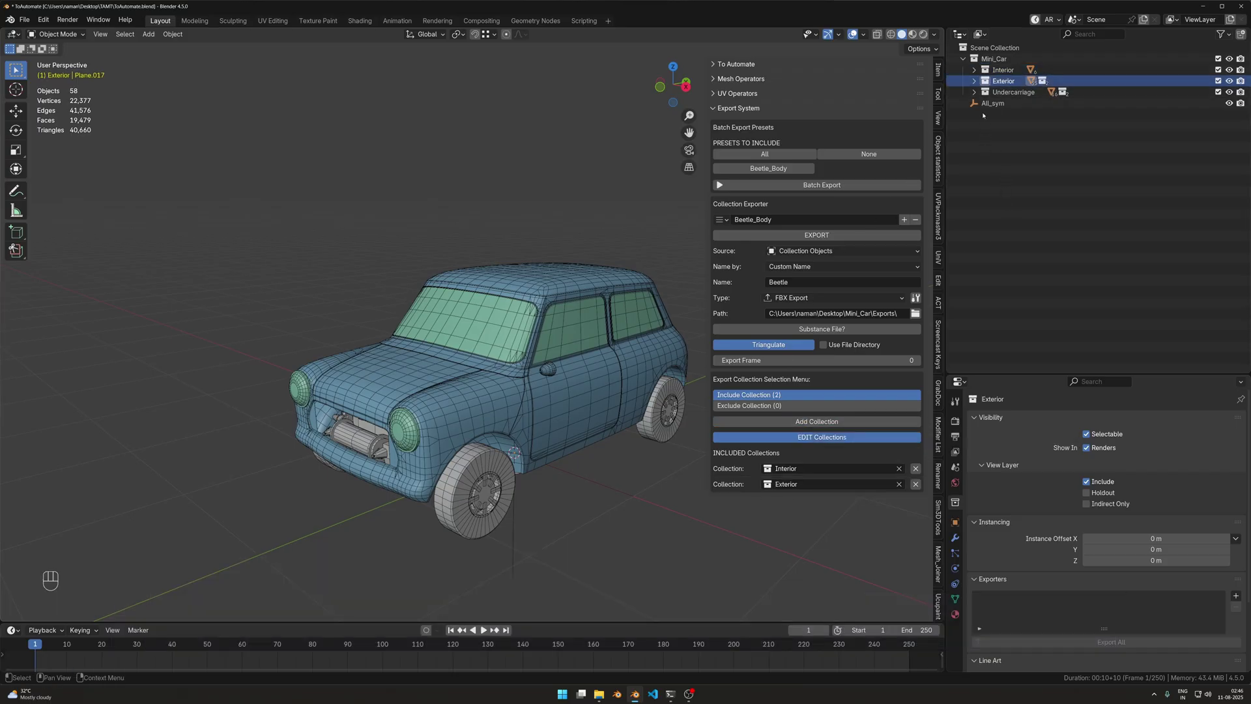
Examine the sub-collections nested inside the Exterior collection and its Body collection.
click(974, 81)
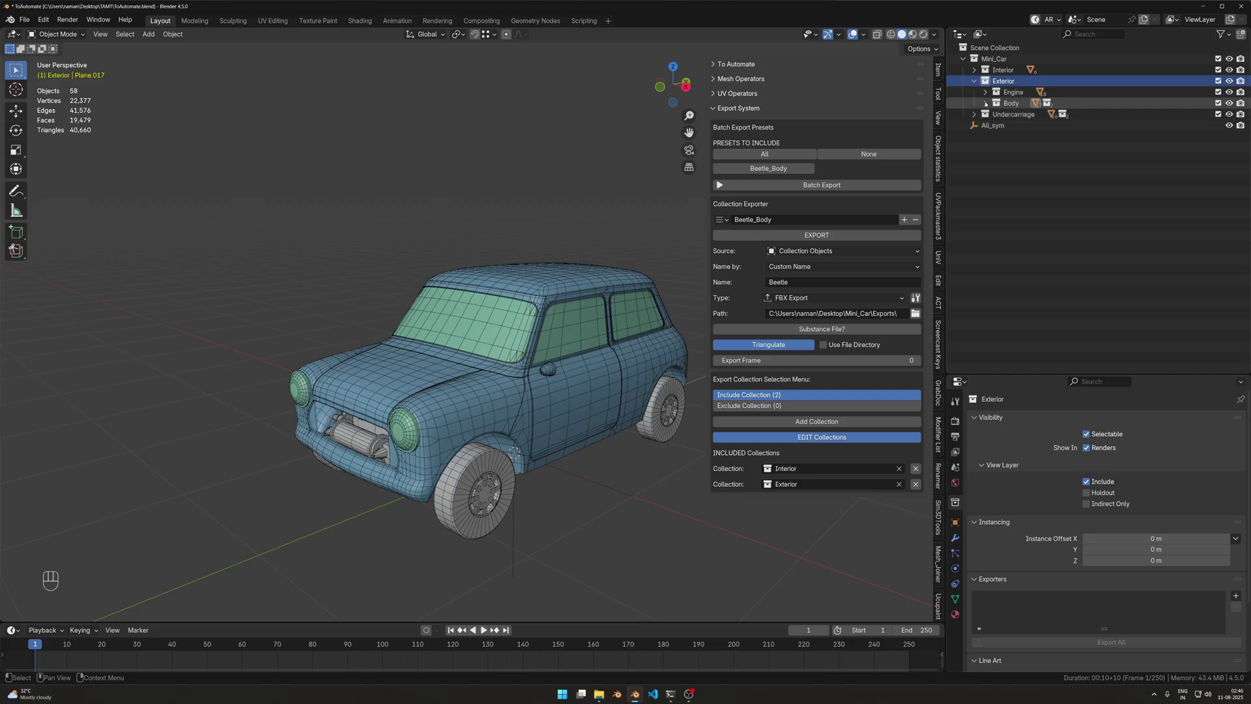
click(985, 102)
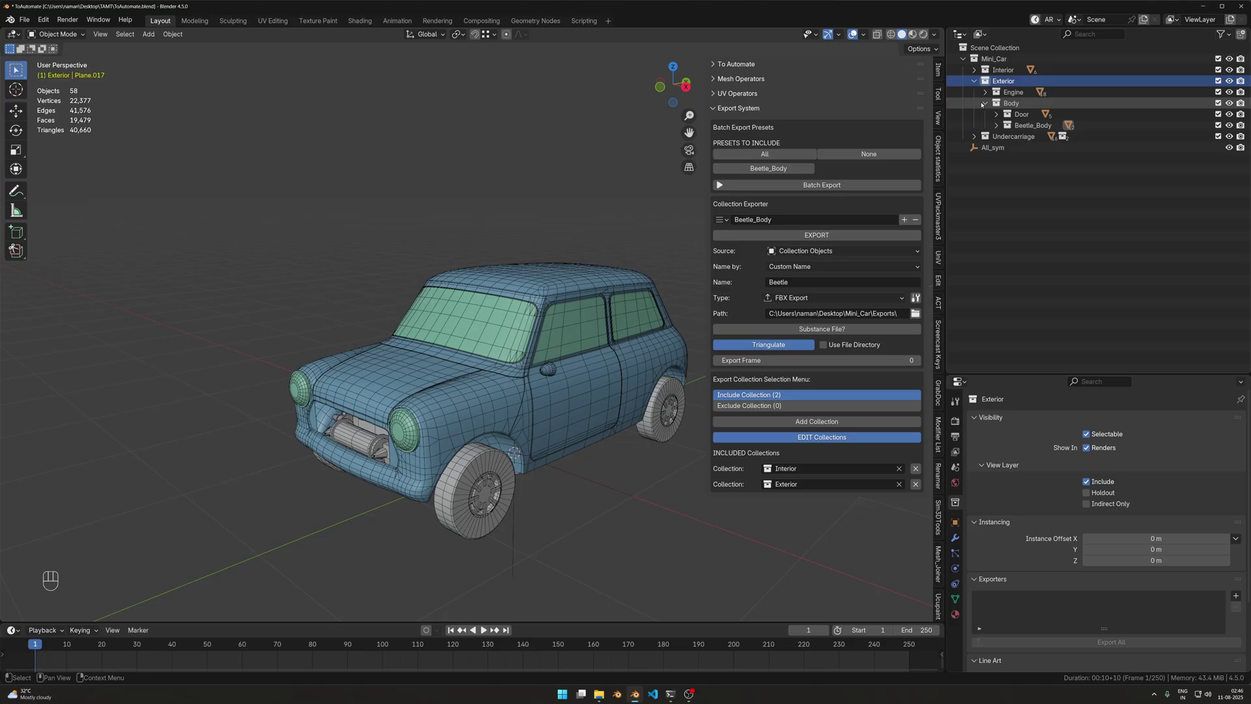
click(984, 104)
click(974, 80)
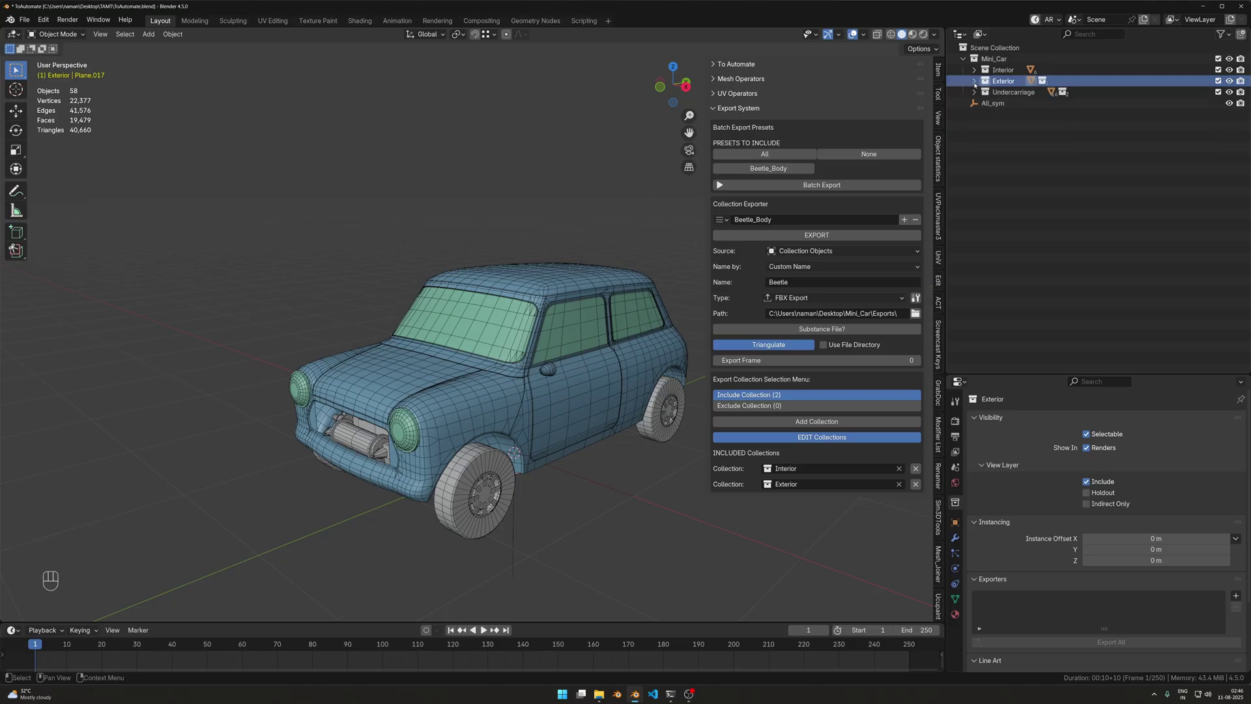
click(807, 484)
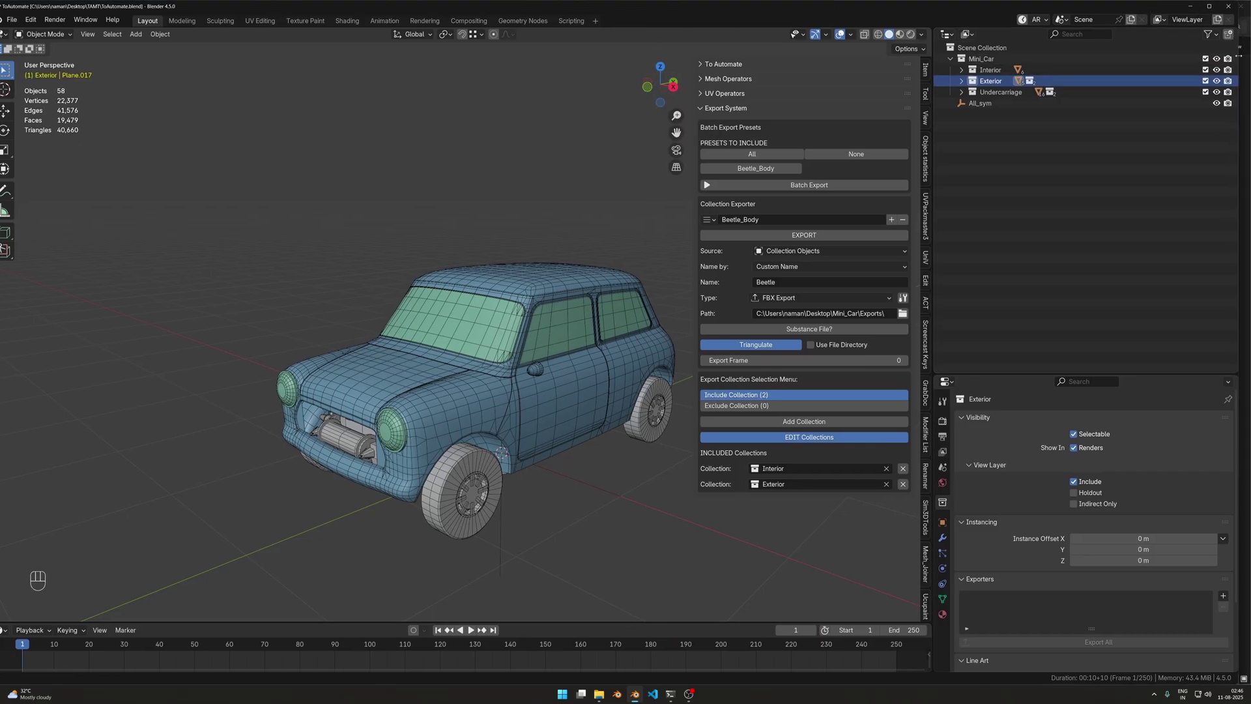
Narrow the Blender window beside File Explorer and delete the unneeded Export folder from the Mini_Car folder.
drag(1248, 86, 832, 86)
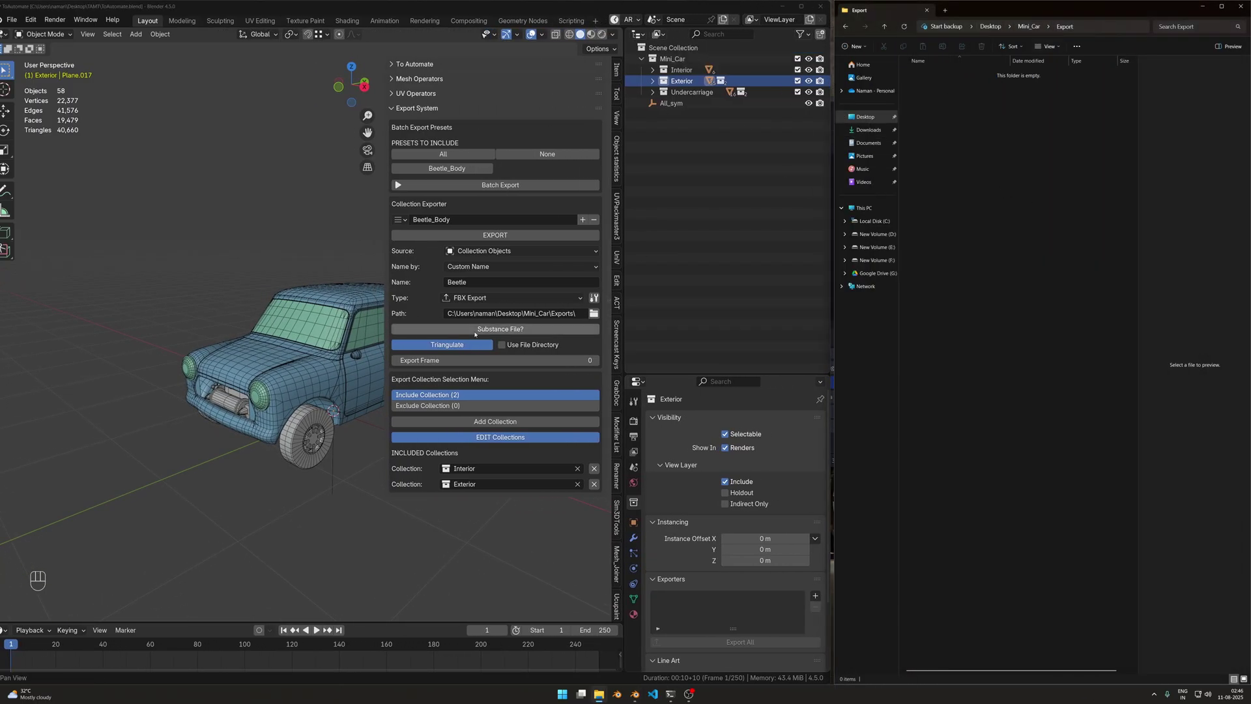
click(514, 314)
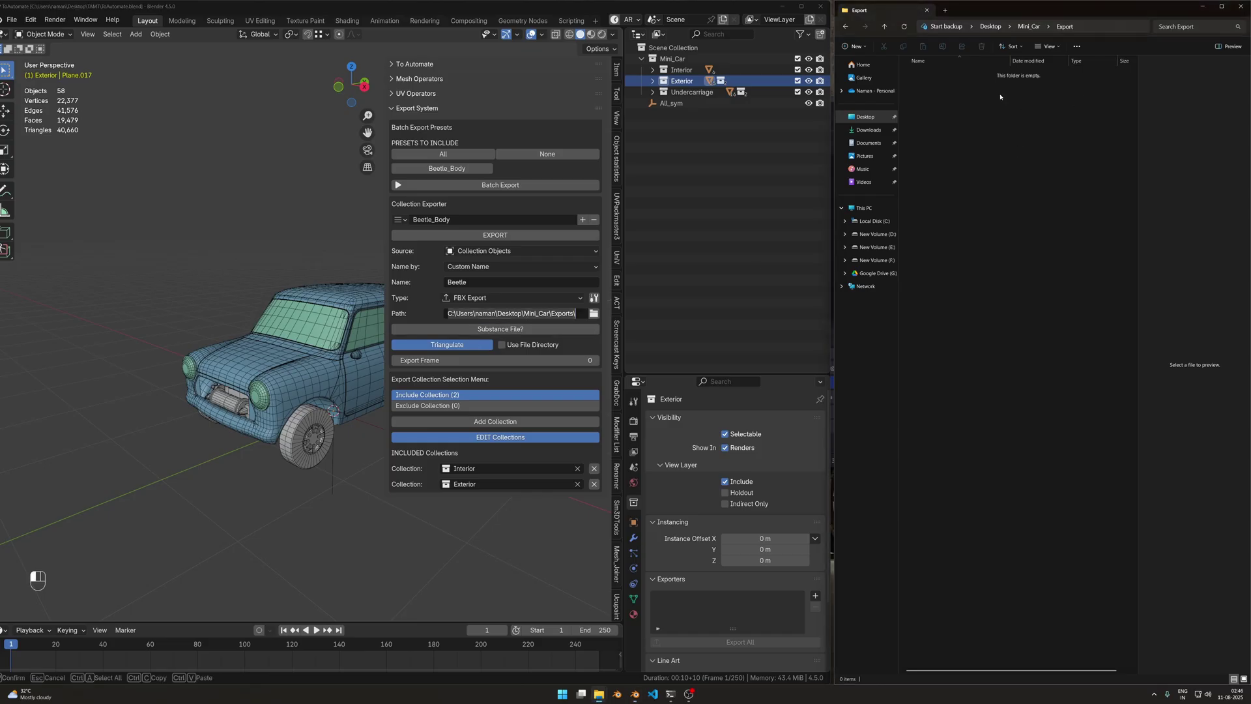
click(1028, 26)
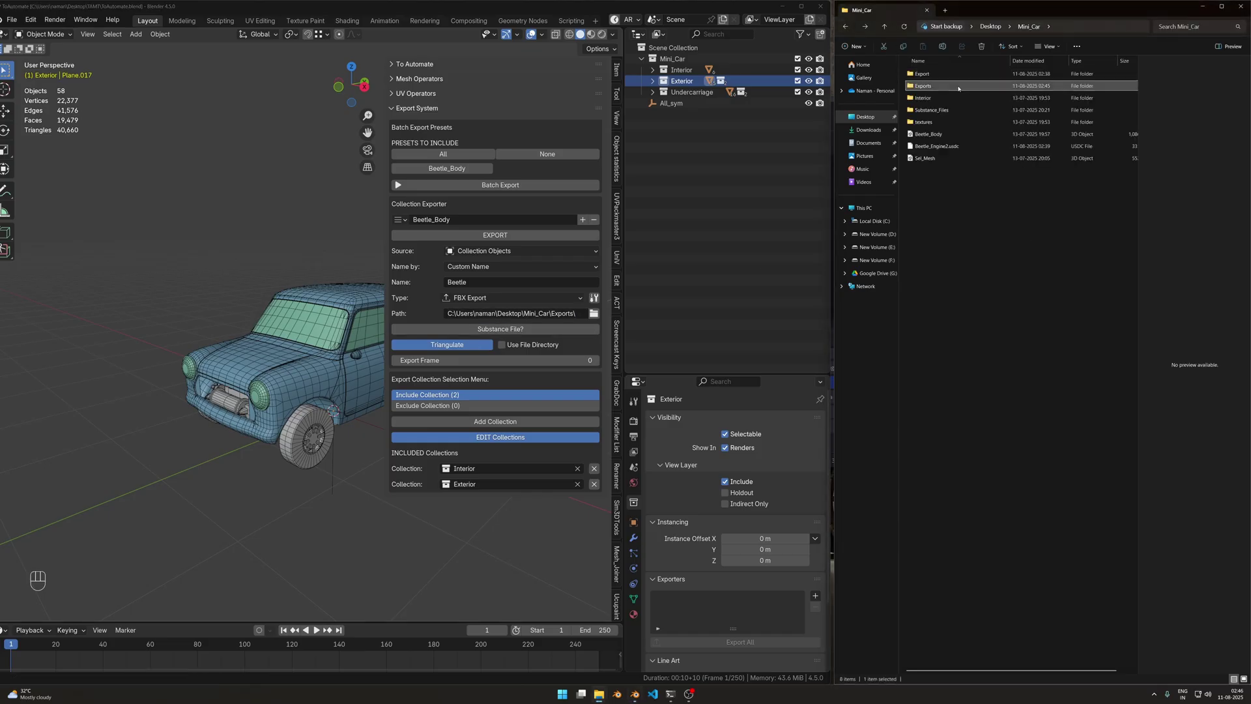
double_click(955, 86)
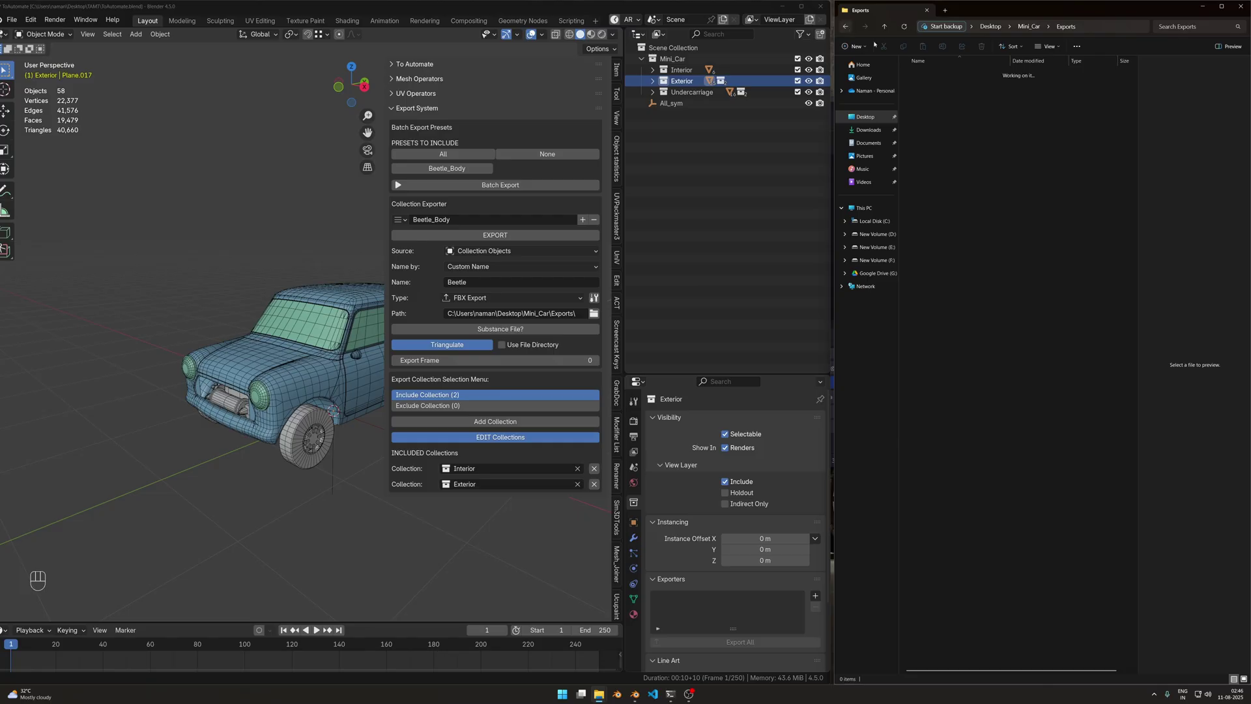
click(845, 26)
key(Delete)
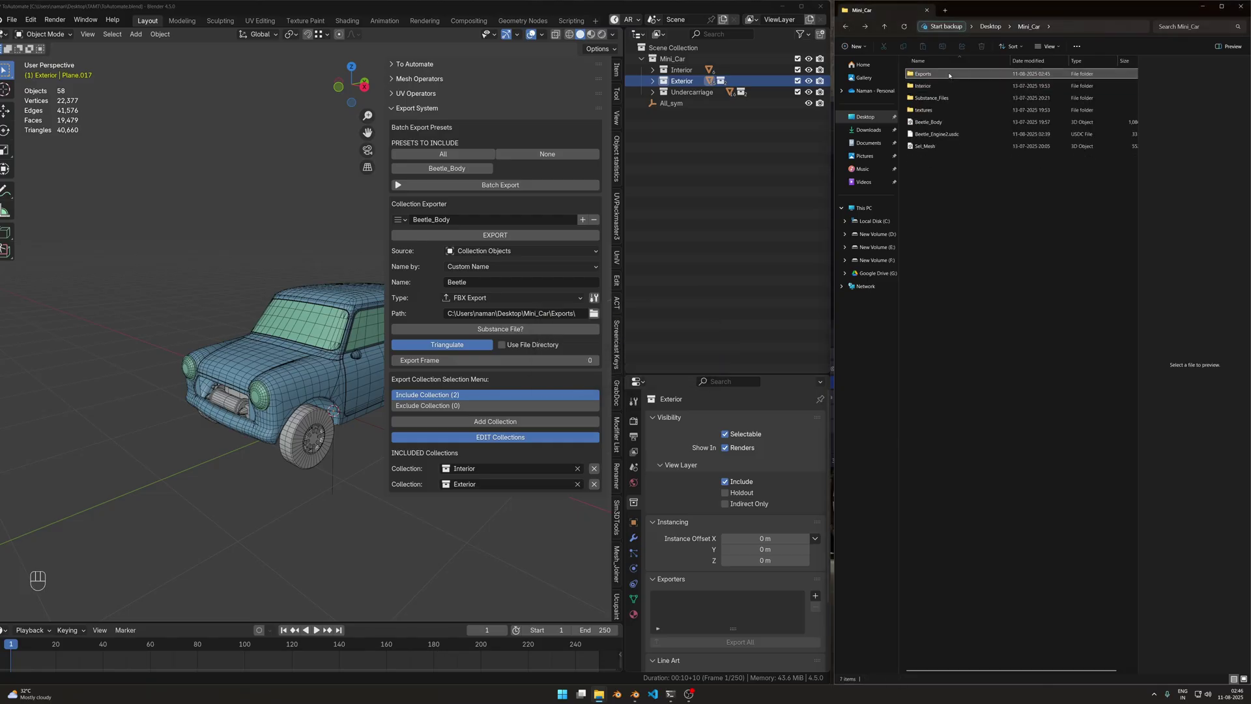
Open the Exports folder in File Explorer, export the Beetle_Body preset from Blender and select the exported Beetle file.
double_click(955, 73)
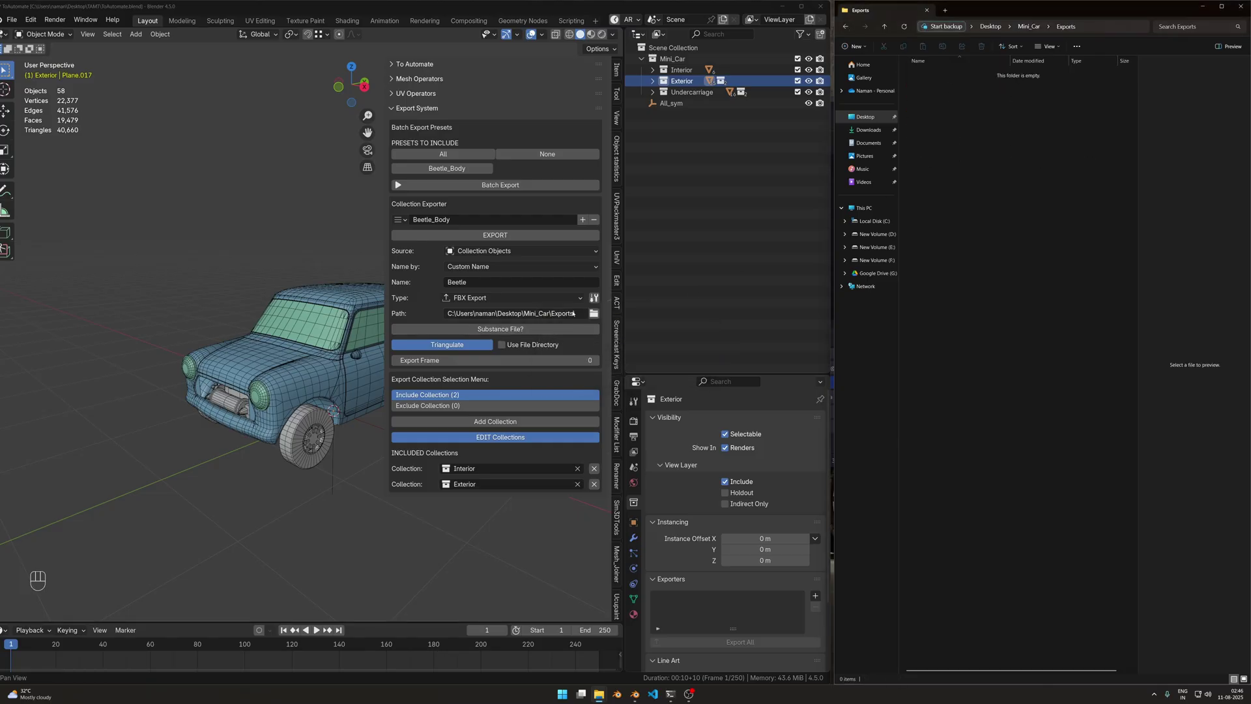
click(507, 236)
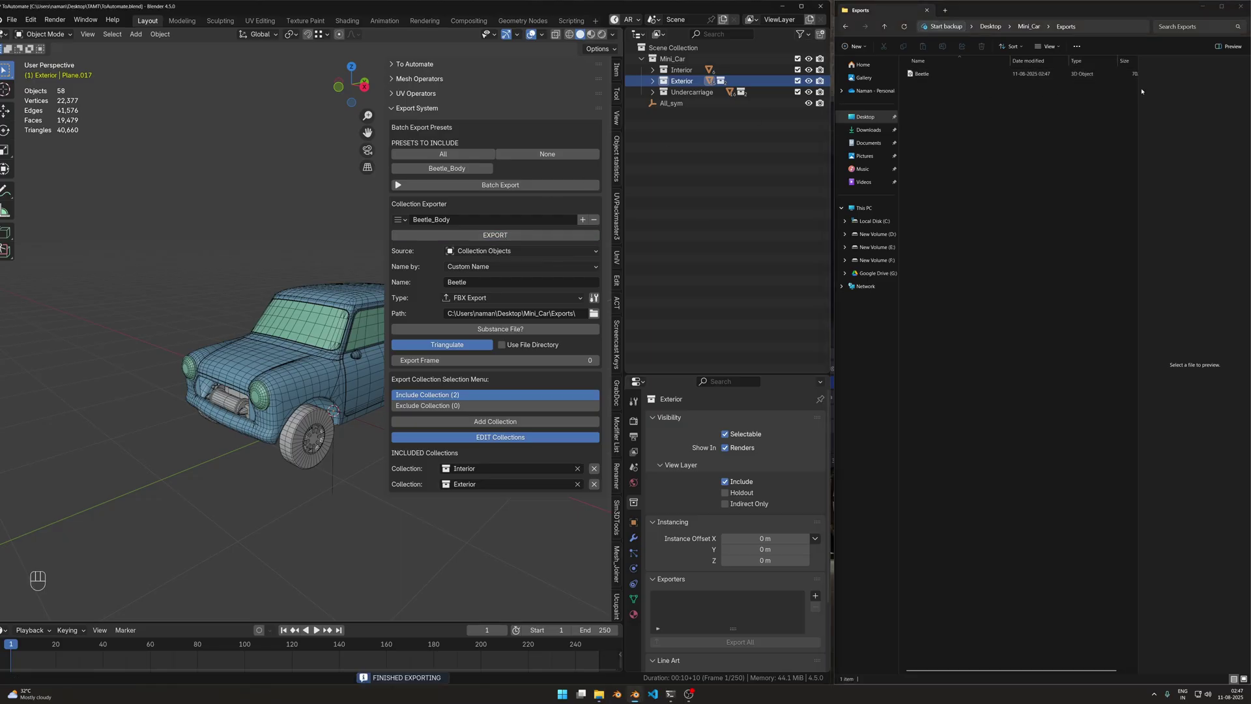
click(1133, 75)
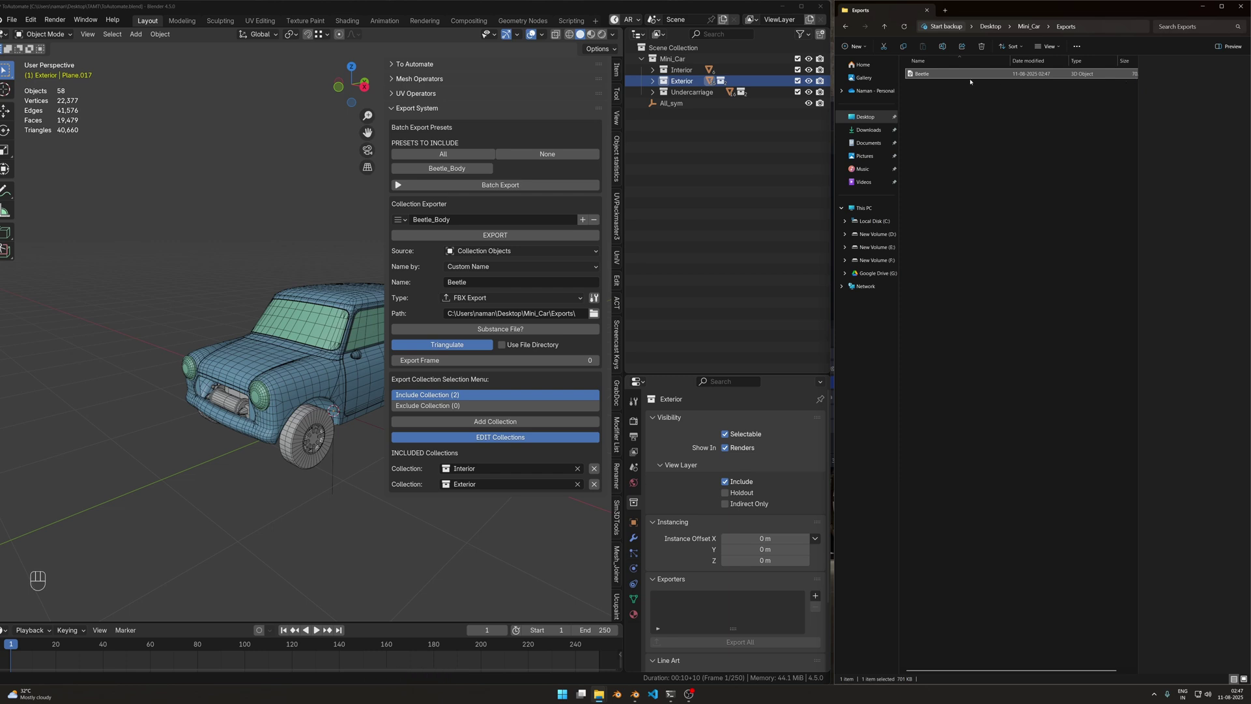
Switch to Blender 4.4.1 and delete all the default objects from its new scene.
click(617, 695)
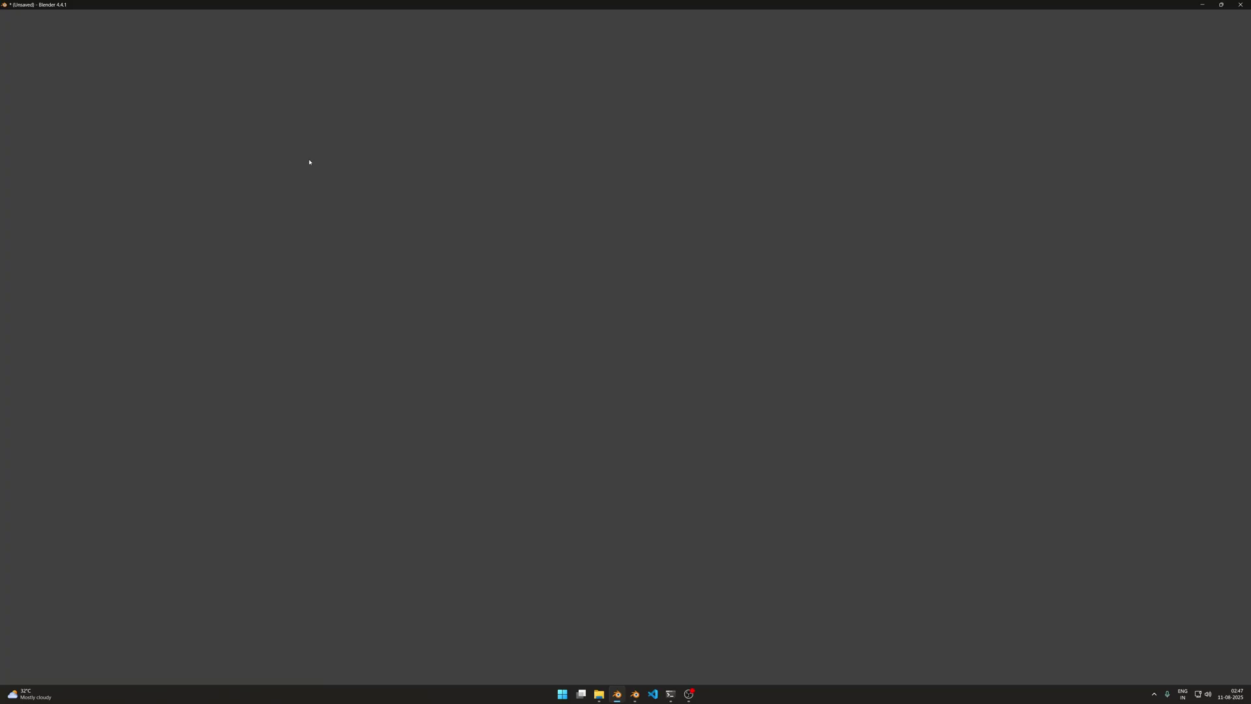
click(338, 103)
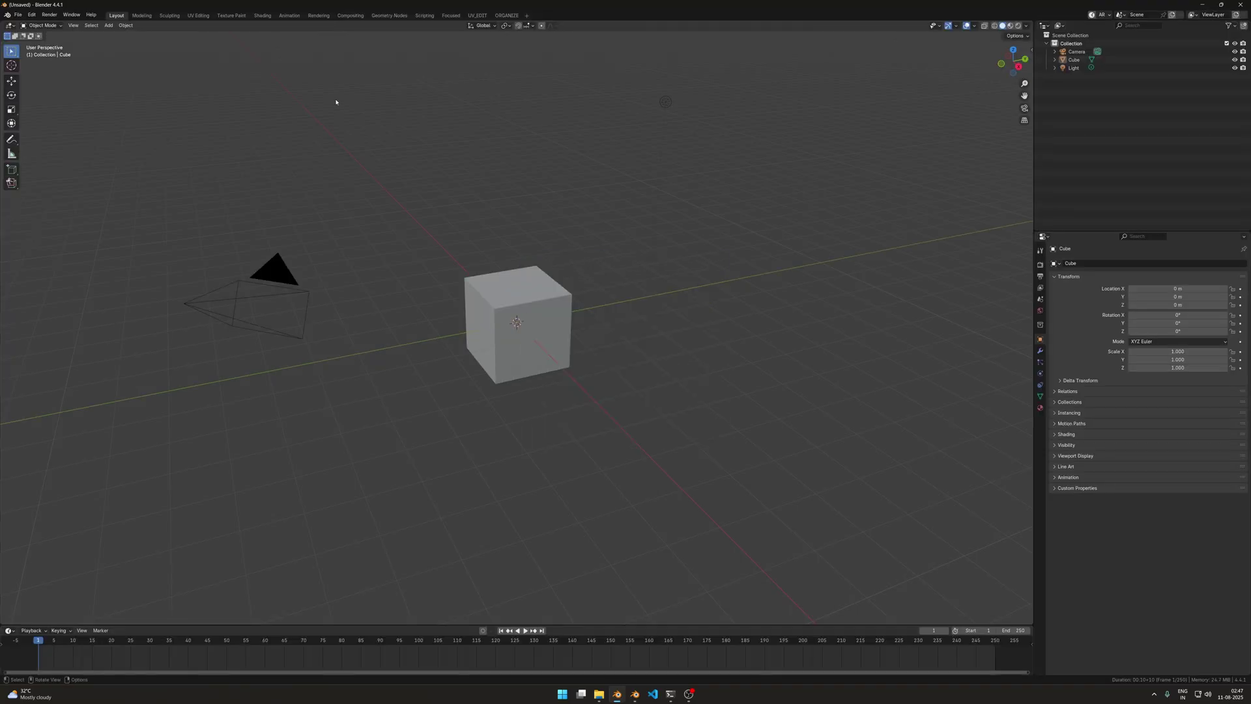
key(a)
key(x)
click(355, 144)
Import Beetle.fbx from the Desktop's Mini_Car\Exports folder into the empty scene.
click(19, 15)
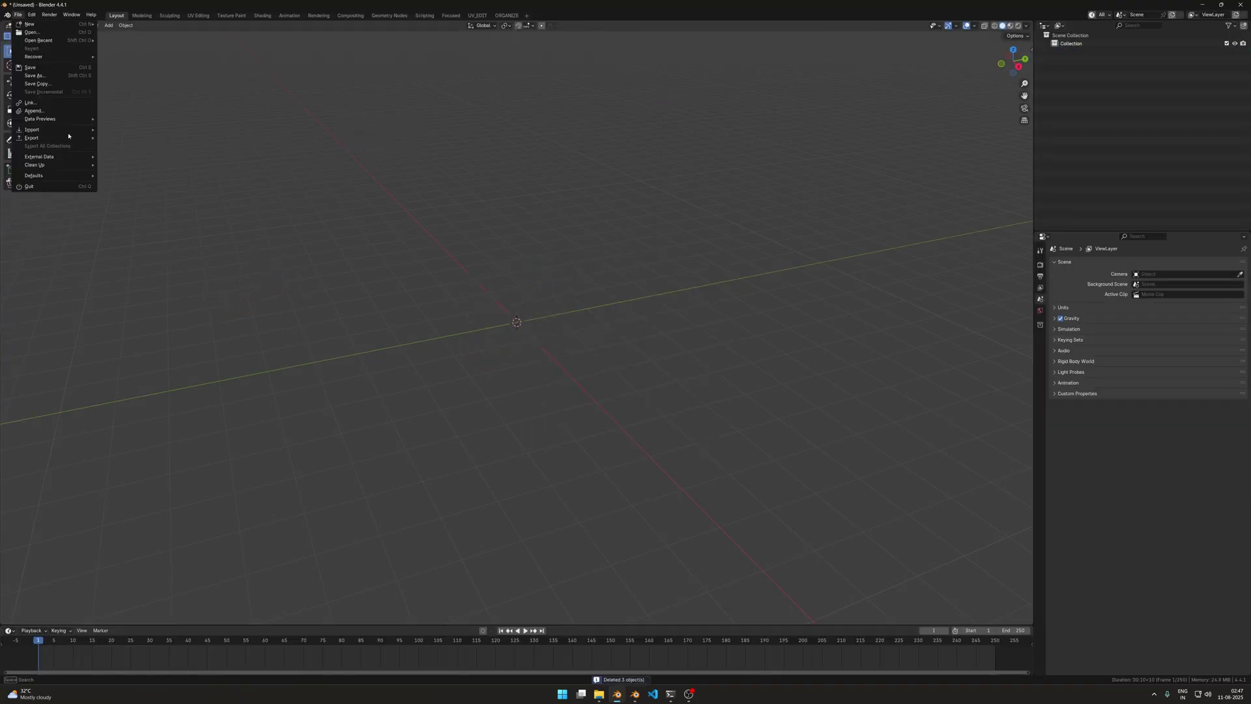
mouse_move(69, 129)
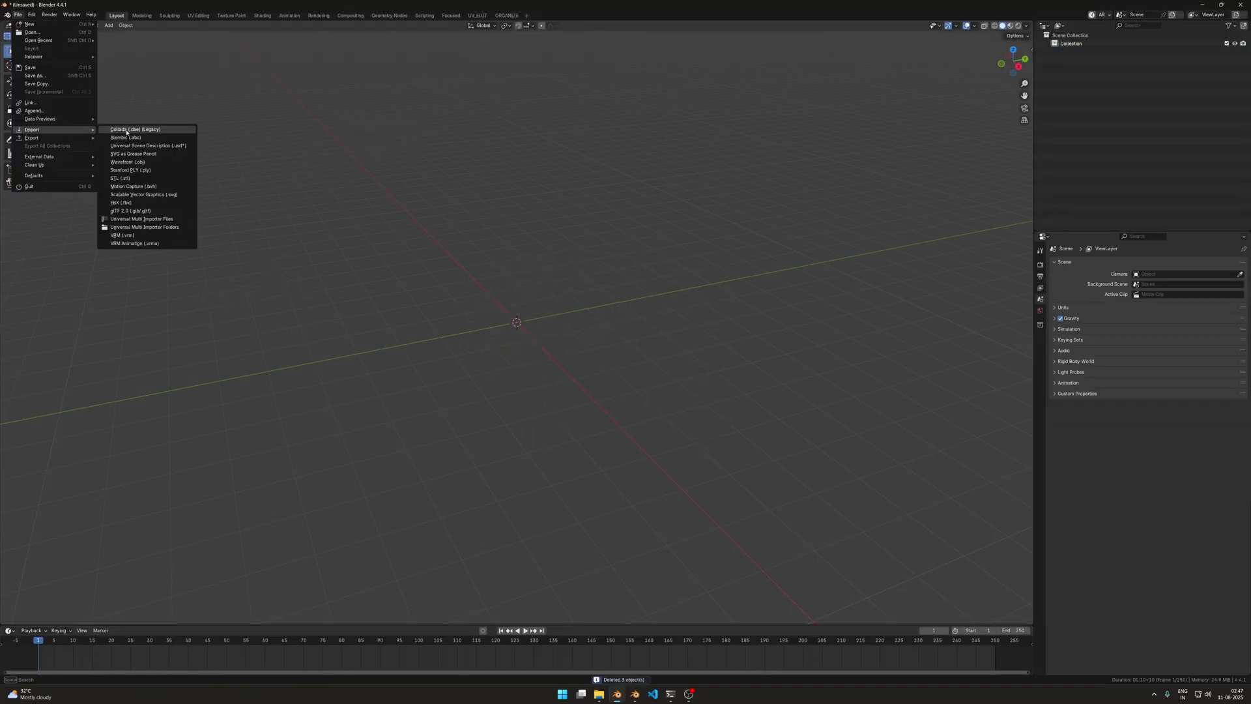
click(121, 202)
click(467, 260)
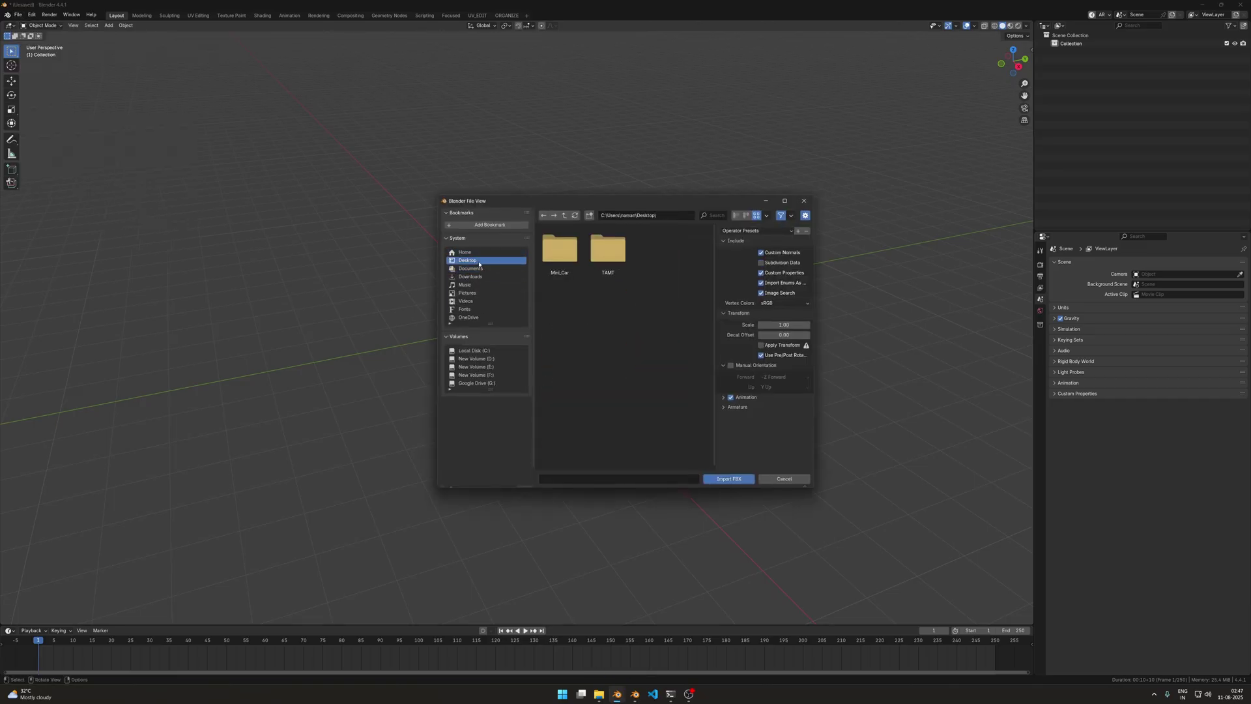
double_click(566, 251)
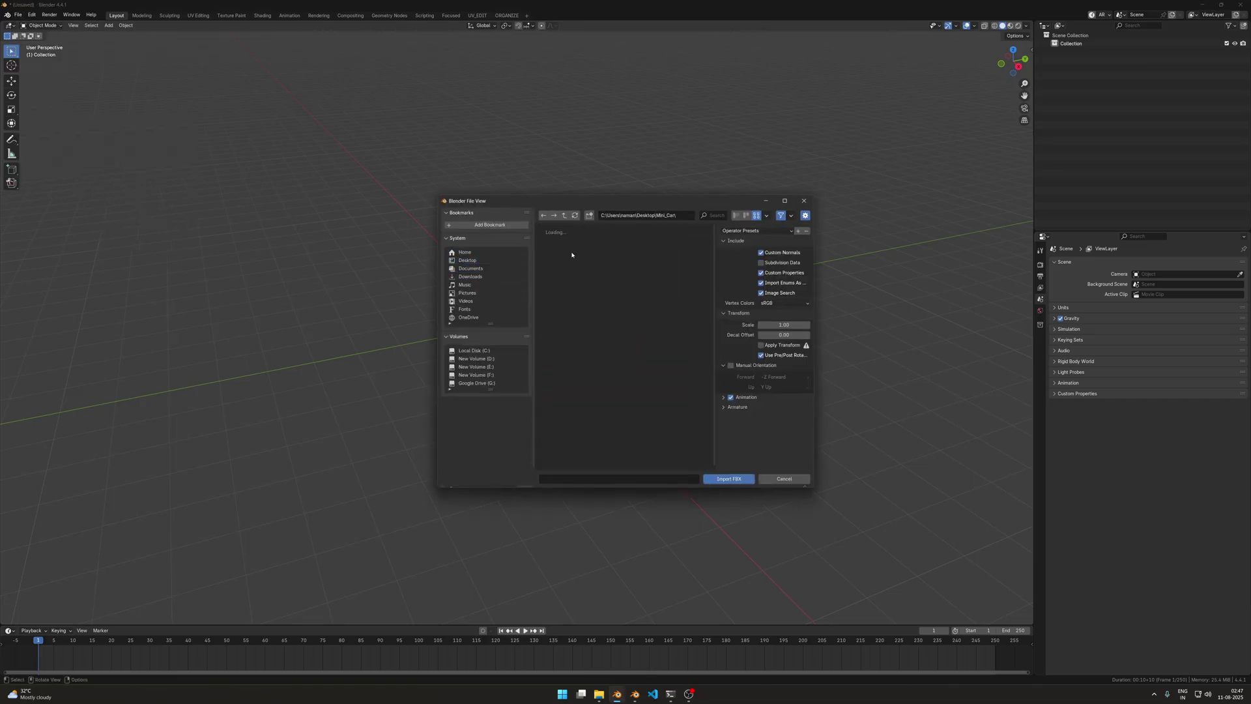
double_click(563, 260)
click(562, 258)
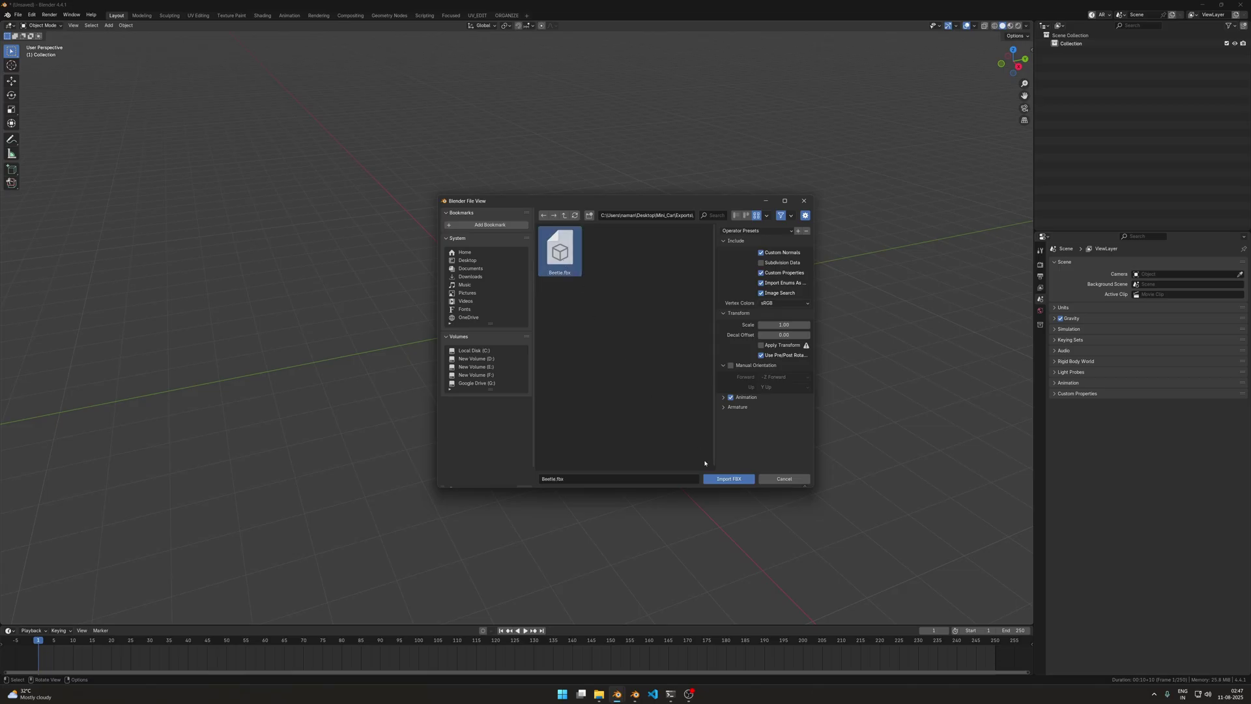
click(729, 479)
Inspect the imported car by temporarily hiding body parts to examine the inside, and unhide them all.
middle_drag(553, 328, 643, 210)
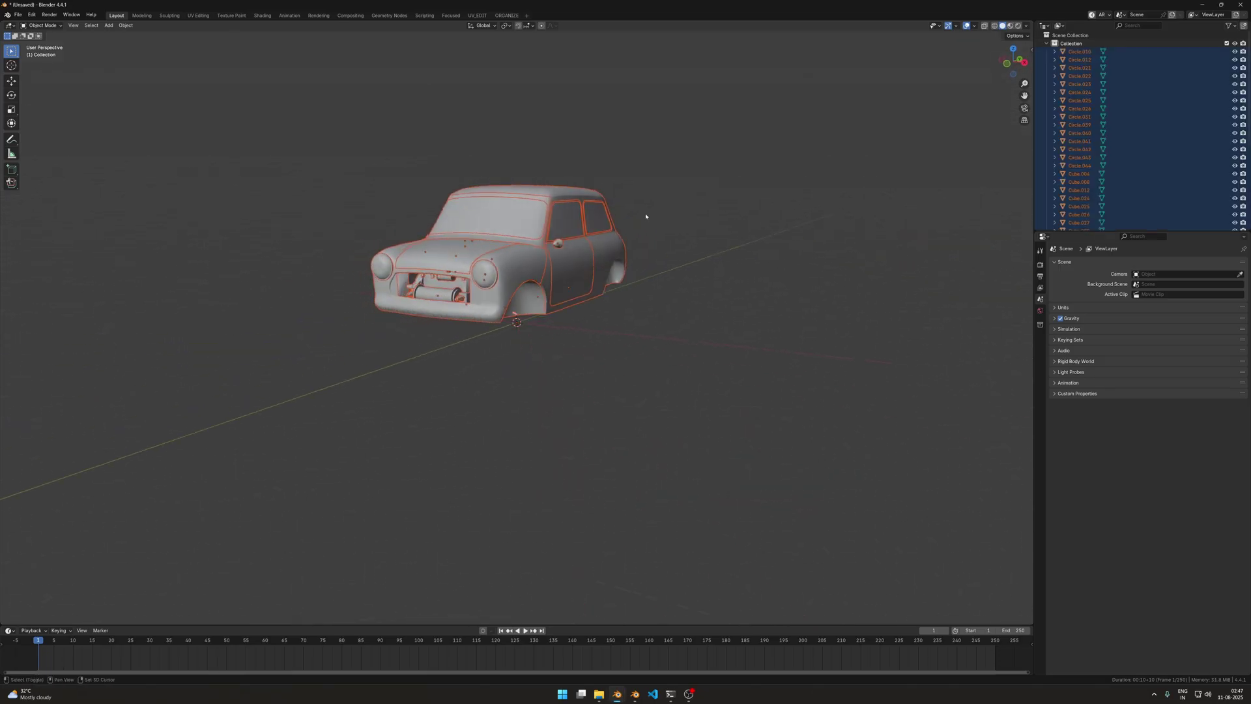
scroll(662, 260, up, 5)
click(594, 321)
key(h)
middle_drag(626, 321, 651, 332)
click(590, 270)
key(h)
key(alt+h)
scroll(644, 267, down, 2)
Switch back to the ToAutomate file in Blender 4.5.0 and hide the sidebar and the Undercarriage collection for comparison.
click(637, 693)
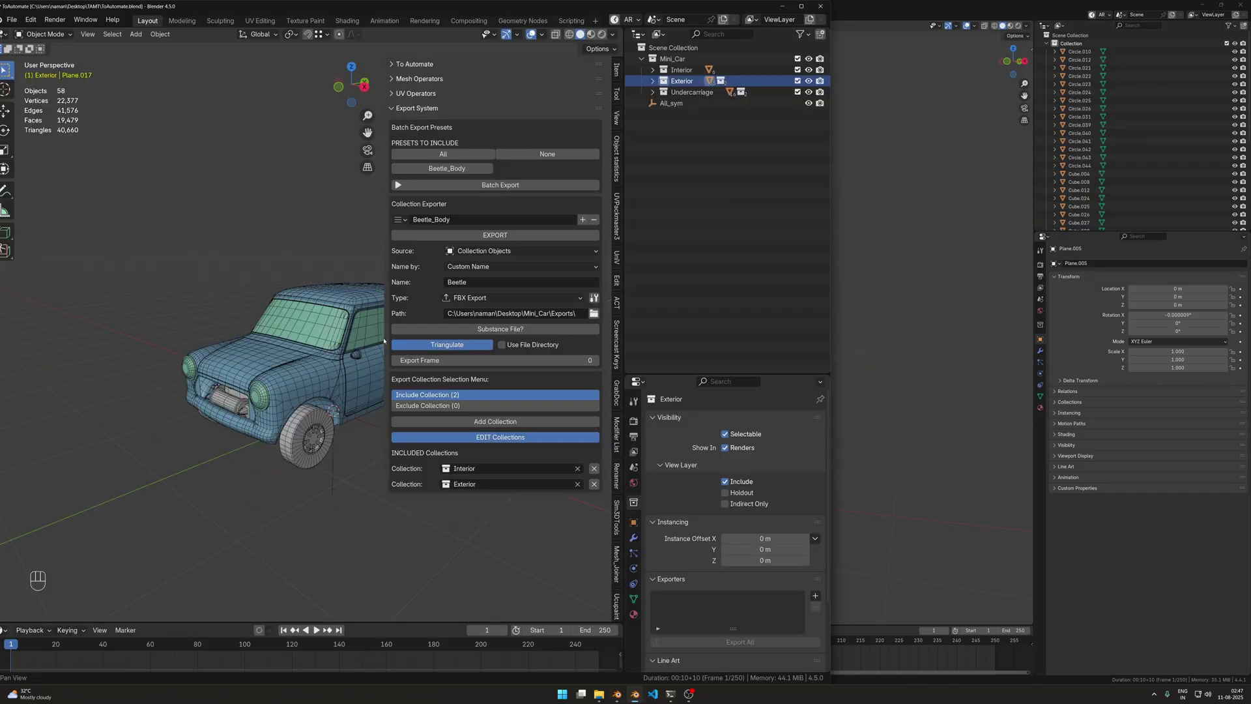
key(n)
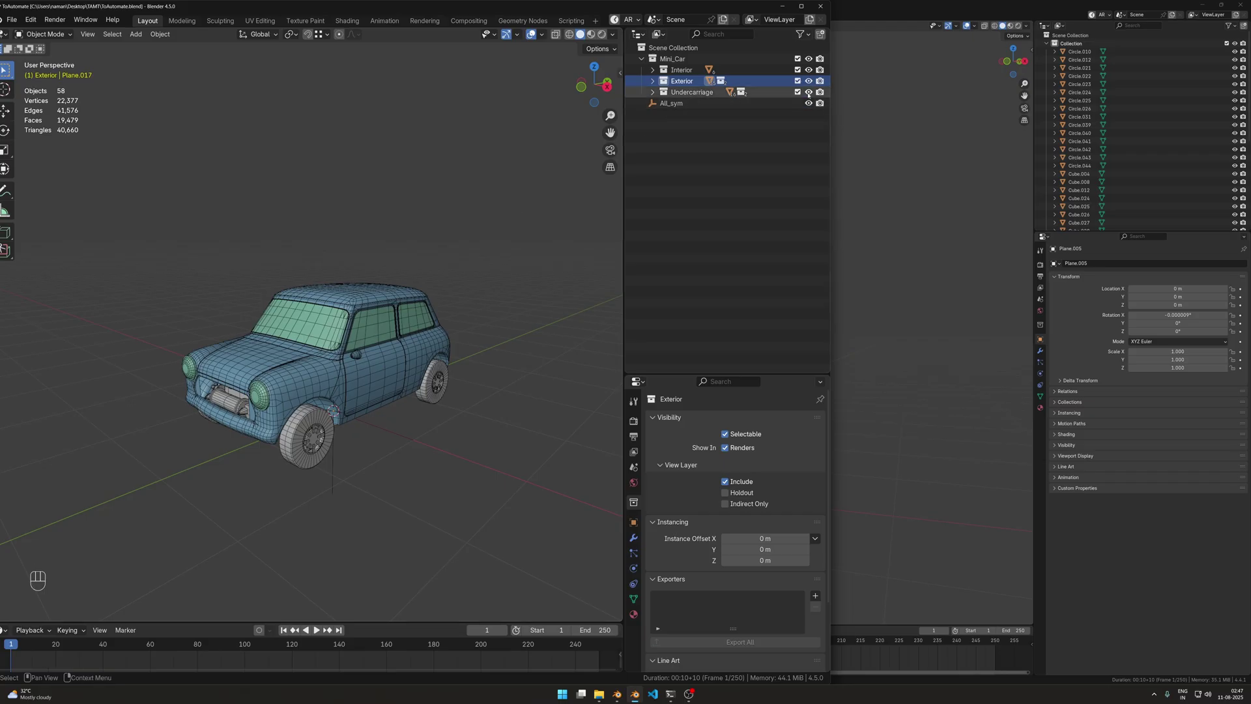
click(809, 91)
middle_drag(446, 321, 400, 330)
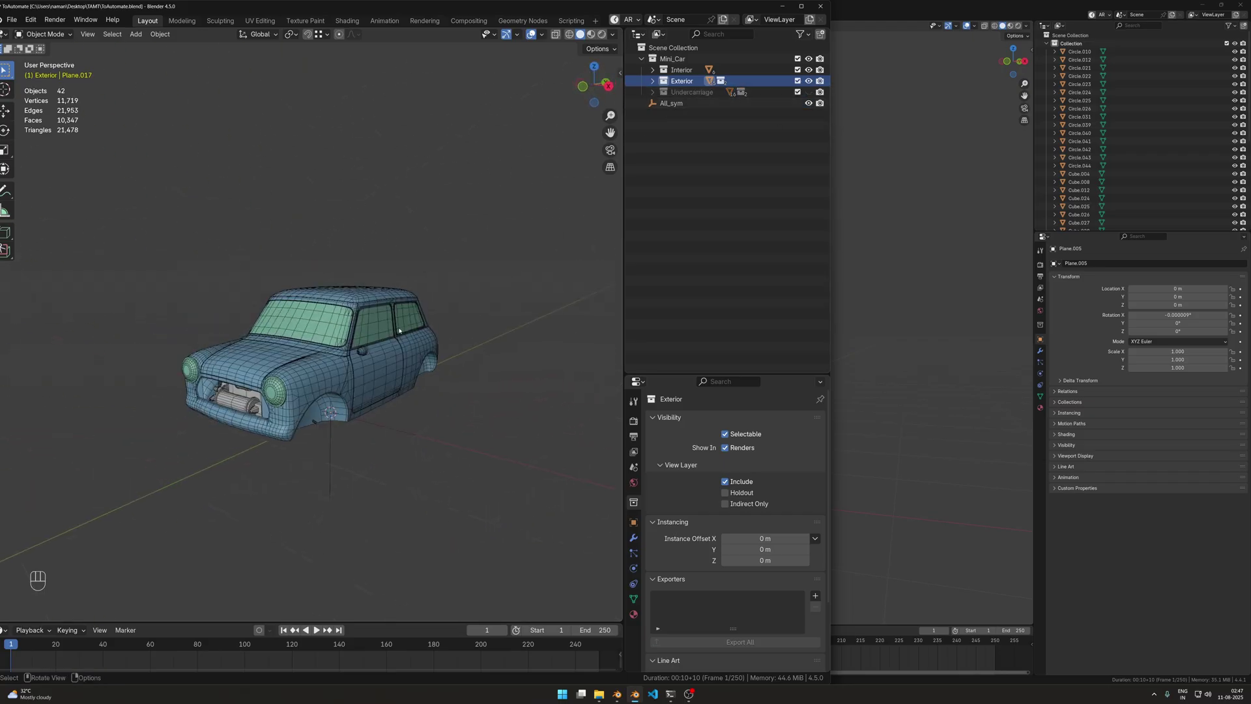
Switch to Blender 4.4.1 to examine the front of the imported car, and close that instance without saving.
click(617, 694)
mouse_move(478, 447)
middle_down()
mouse_move(458, 422)
mouse_move(498, 443)
middle_up()
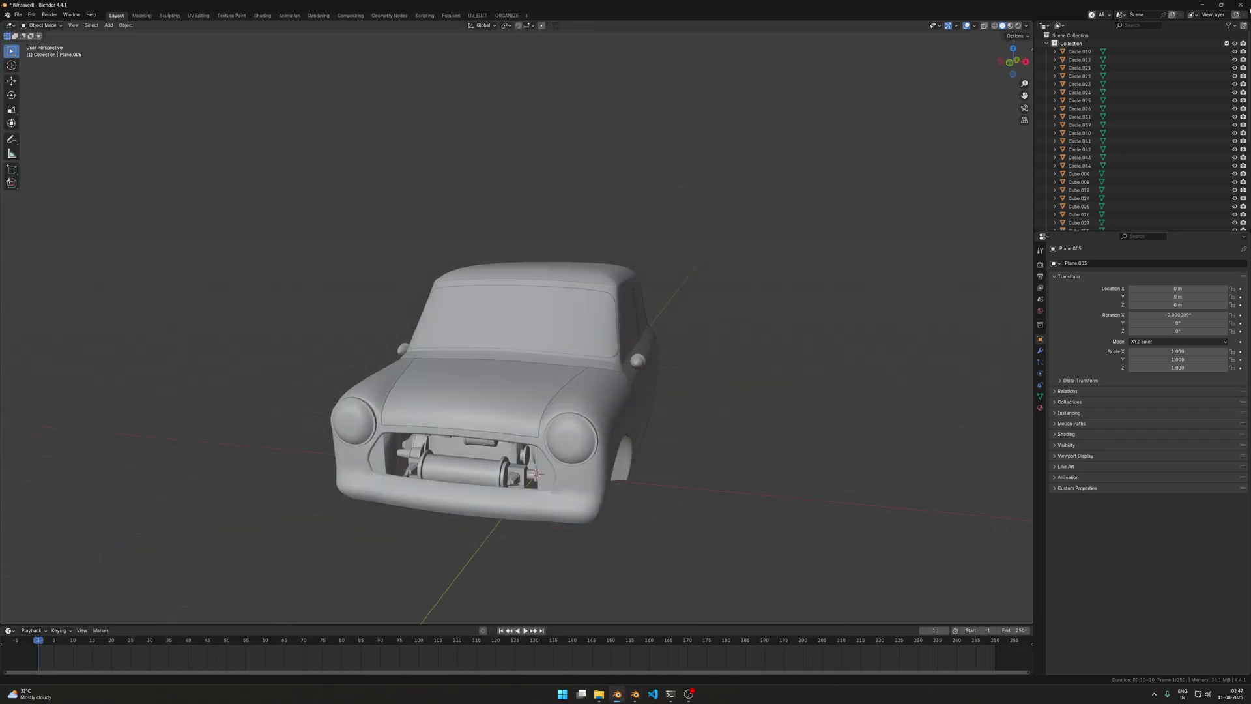
click(1241, 5)
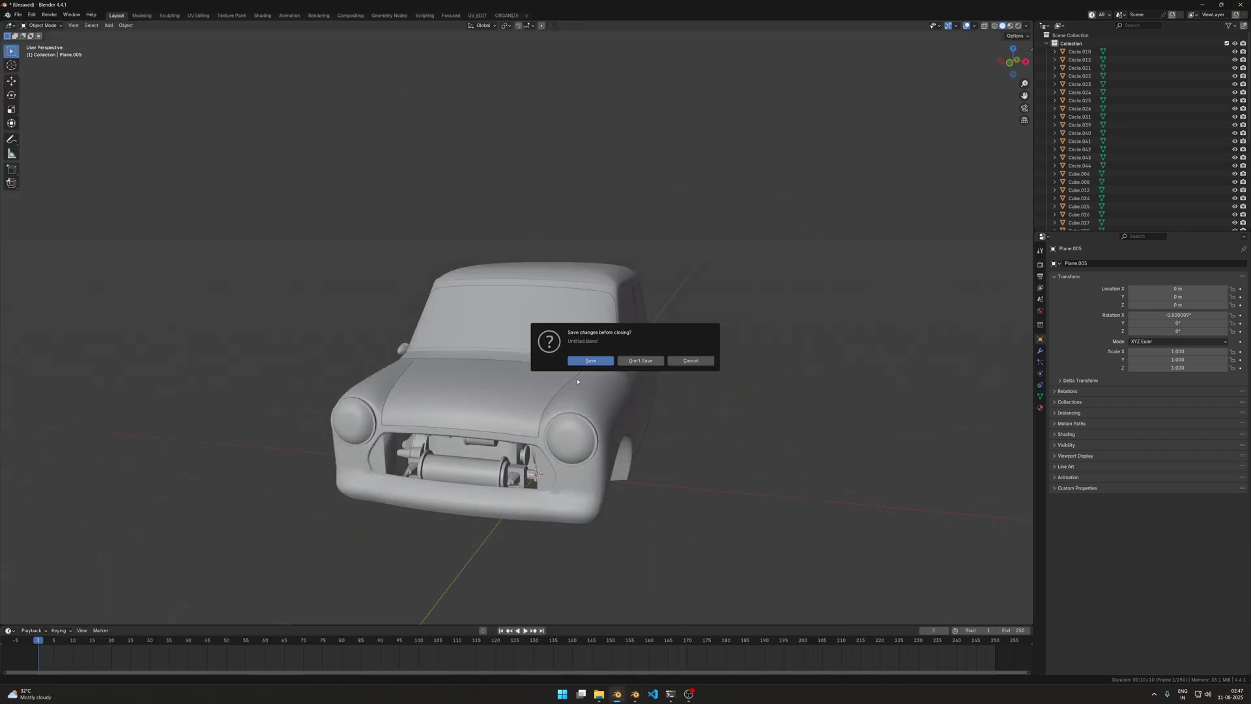
click(640, 360)
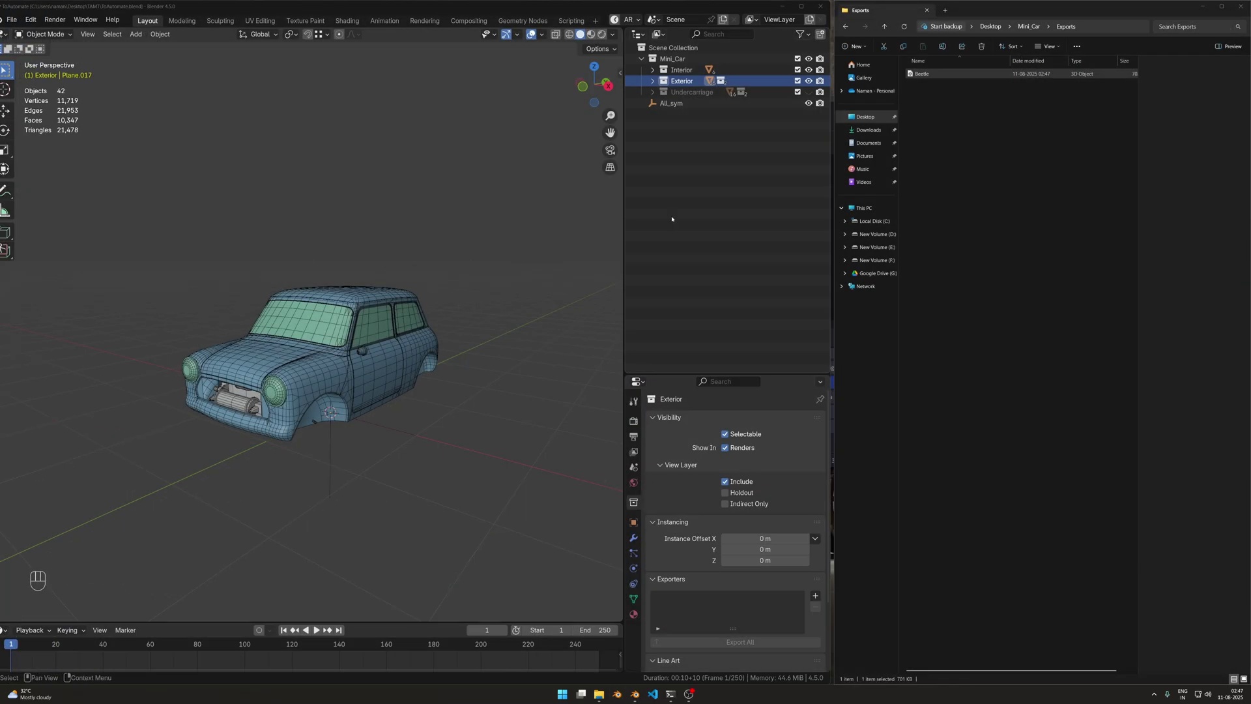
Maximize the ToAutomate window, make the Undercarriage collection visible again and reopen the sidebar with the export settings.
click(802, 6)
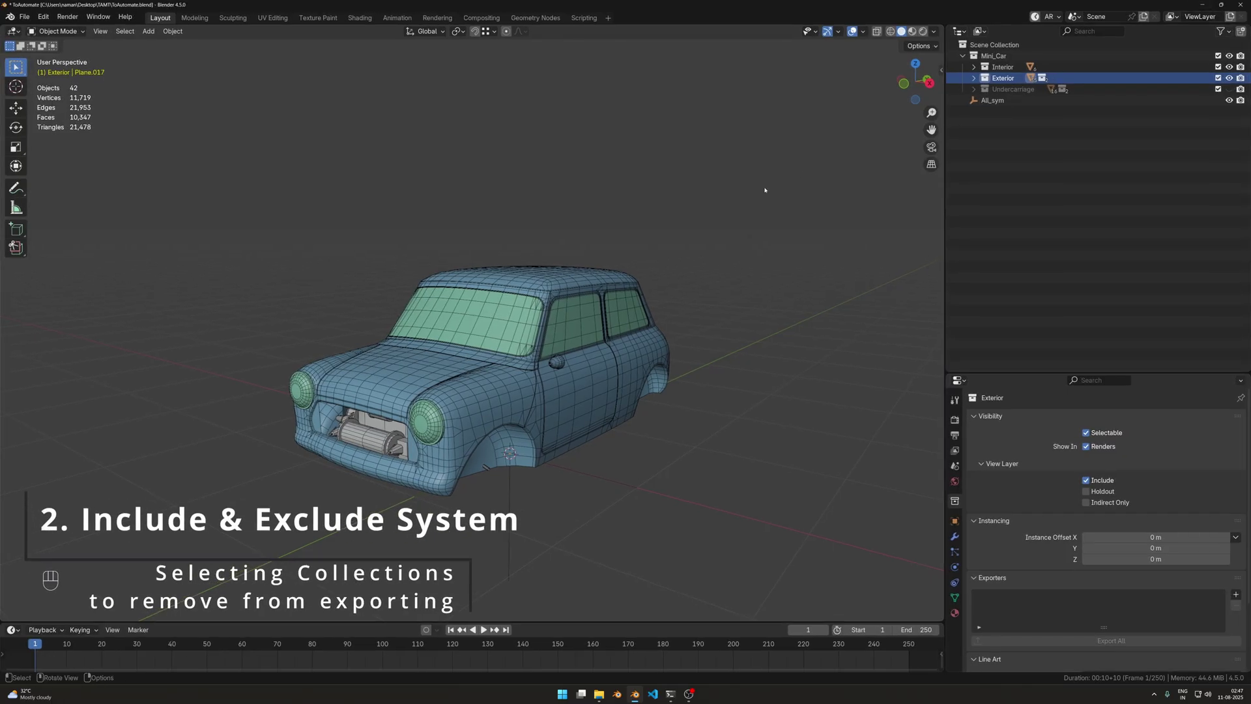
click(1218, 88)
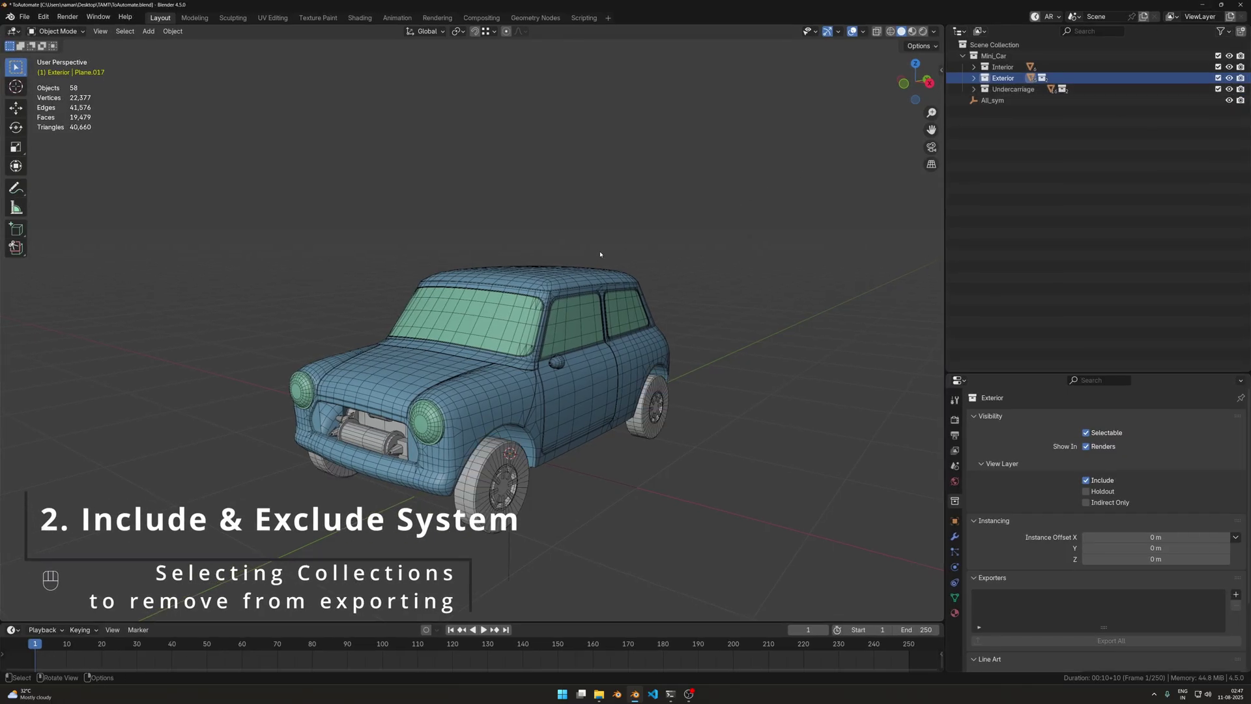
key(n)
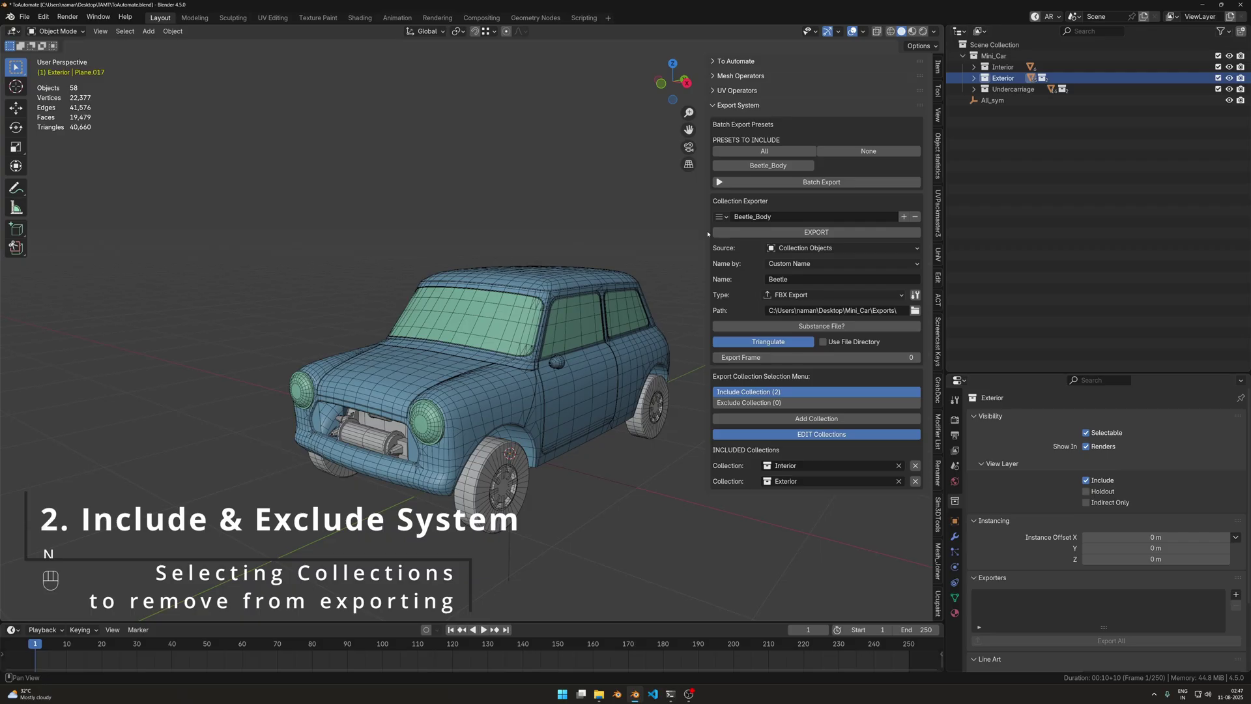
Add a second collection export preset and name it Exterior_Beetle.
drag(708, 233, 712, 231)
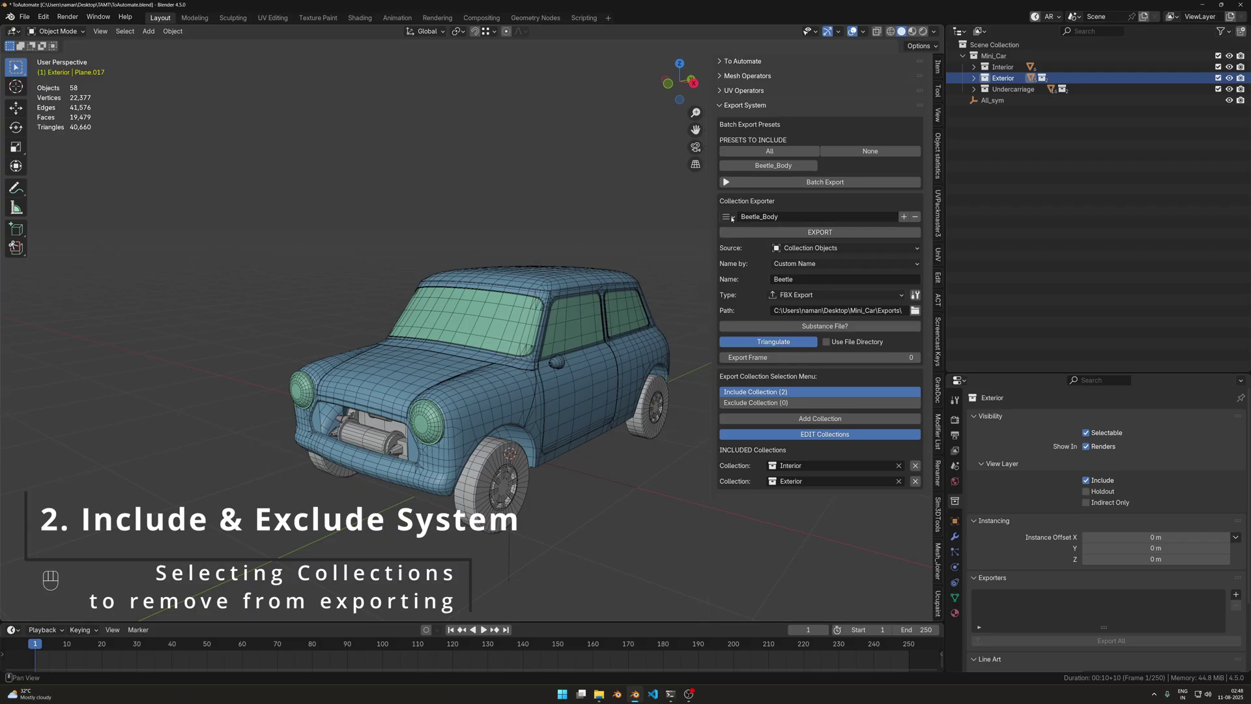
click(904, 217)
double_click(810, 218)
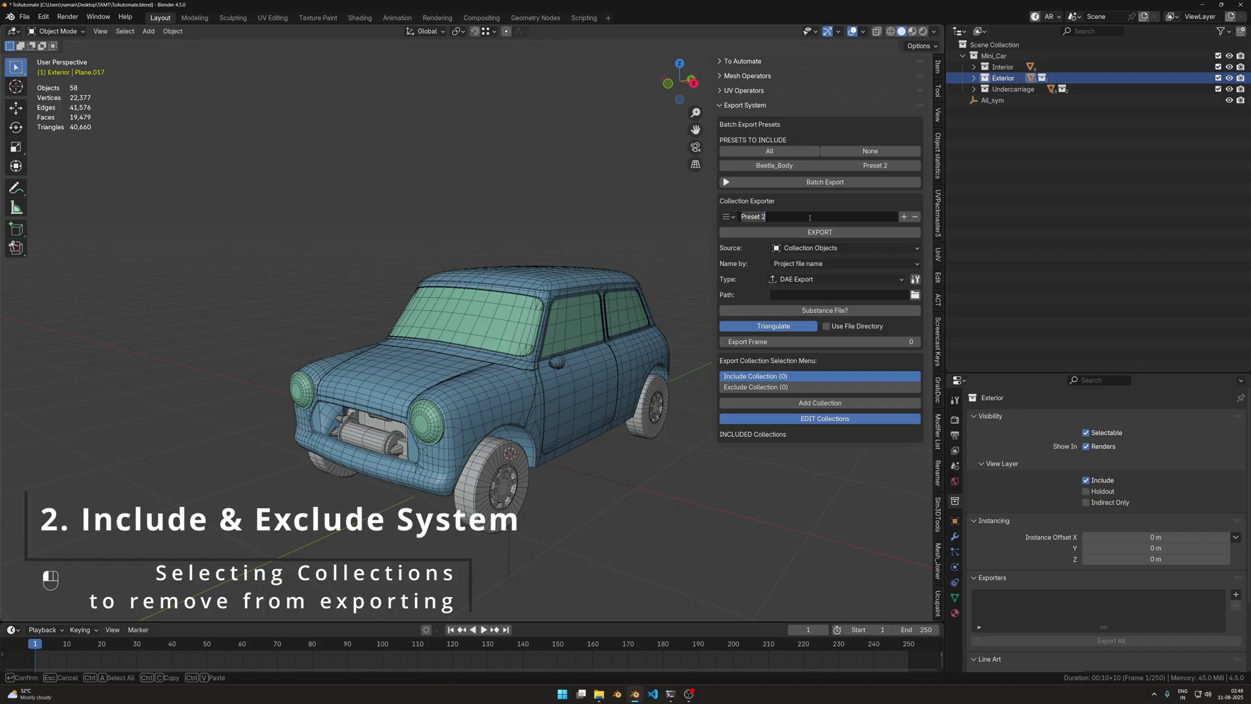
key(Return)
click(973, 90)
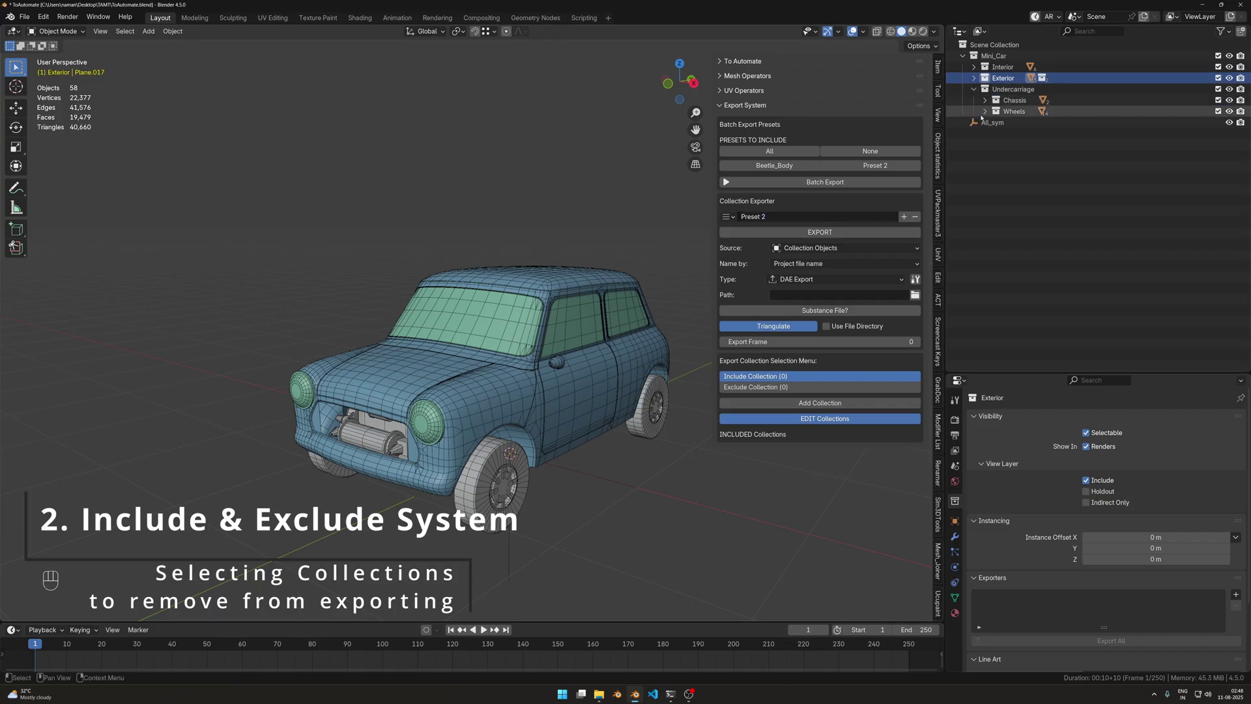
double_click(782, 219)
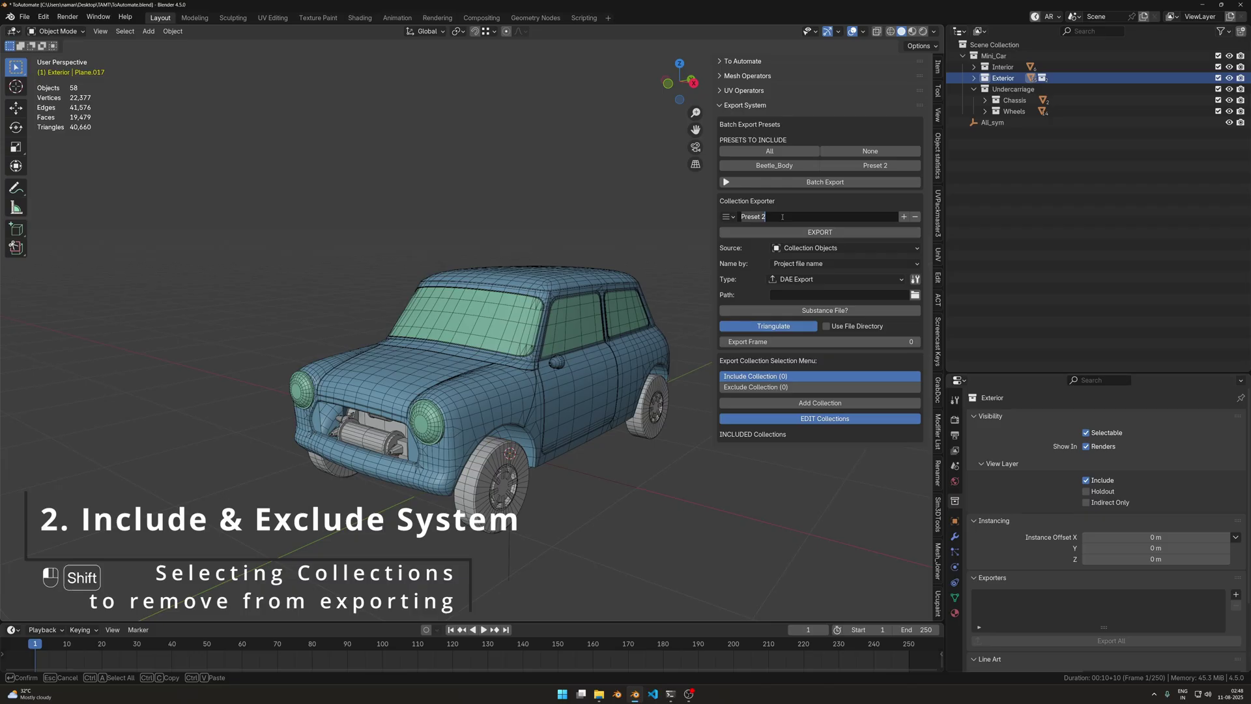
text(Und)
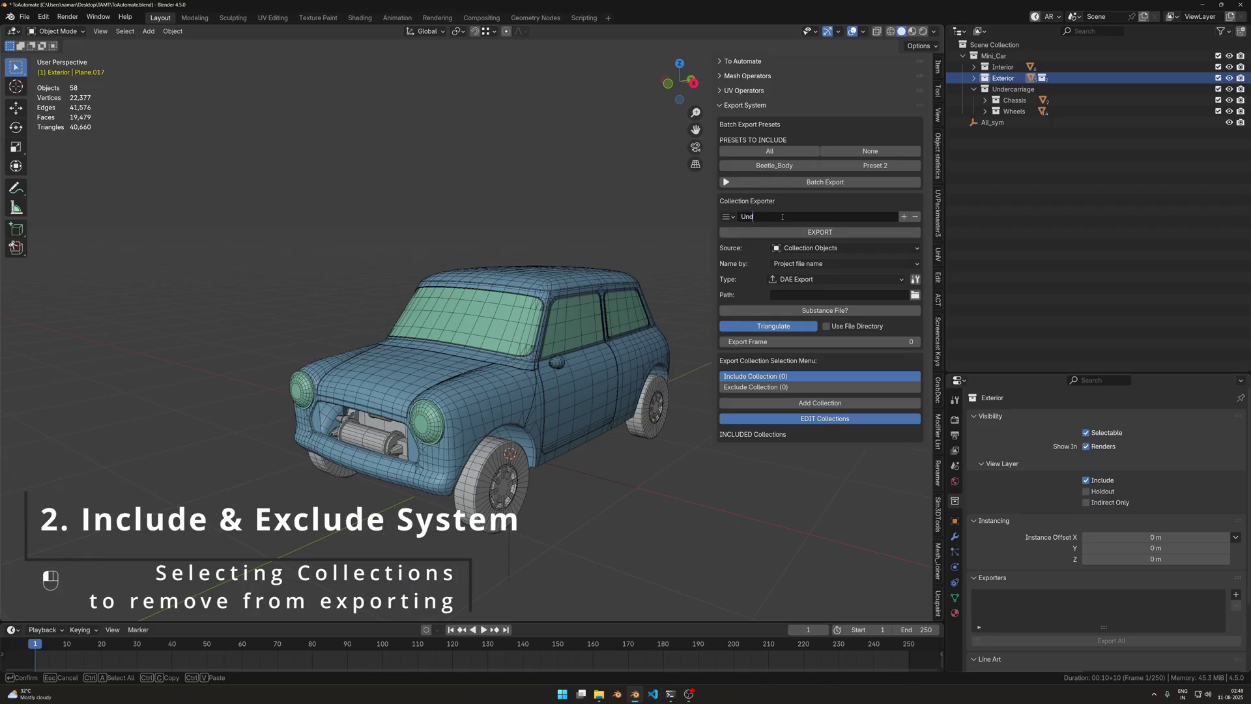
key(shift+BackSpace)
key(shift+BackSpace)
text(Exterior_Beetle)
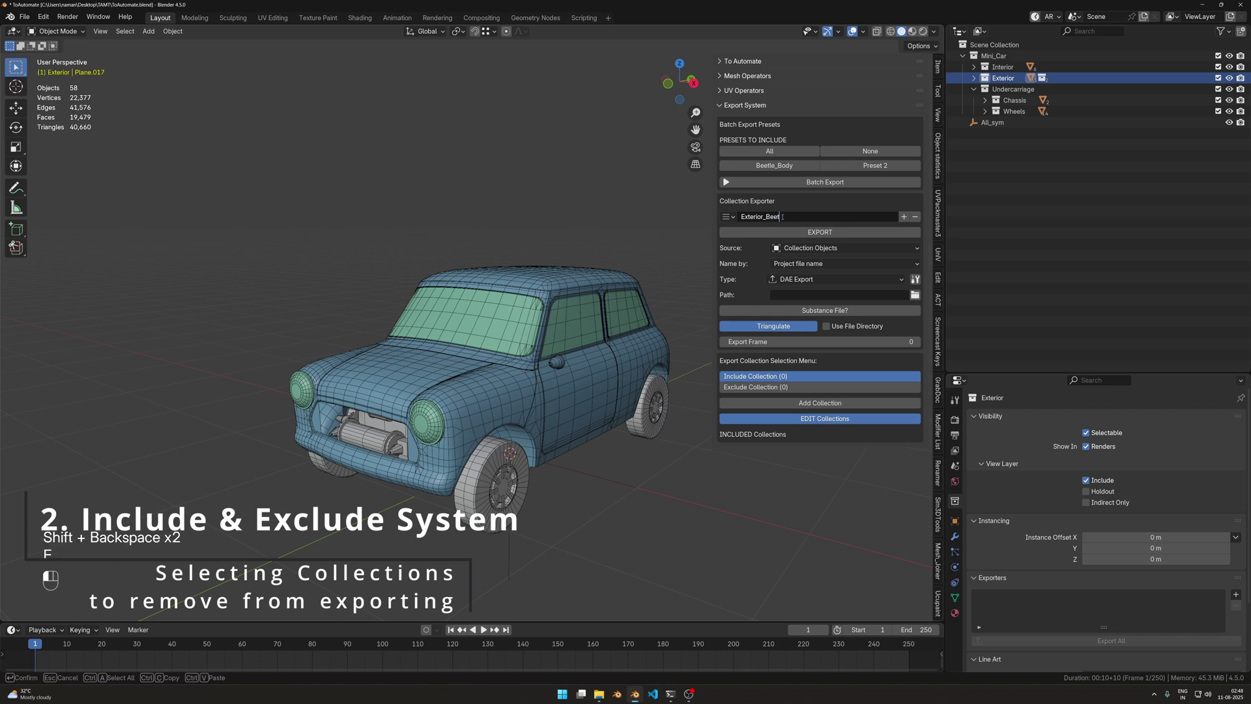
key(Return)
Set the Exterior_Beetle preset to source Collection Objects and use the custom name Beetle_Undercarraige.
click(809, 250)
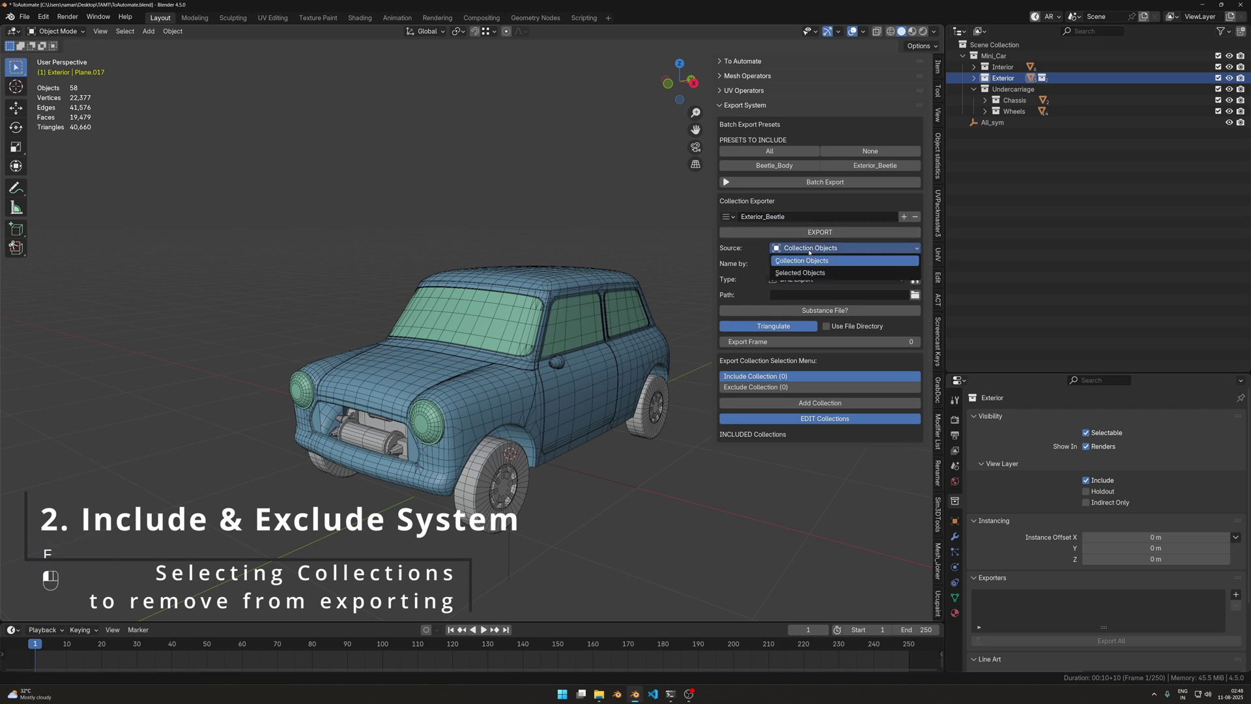
click(808, 260)
click(815, 264)
click(814, 289)
click(817, 278)
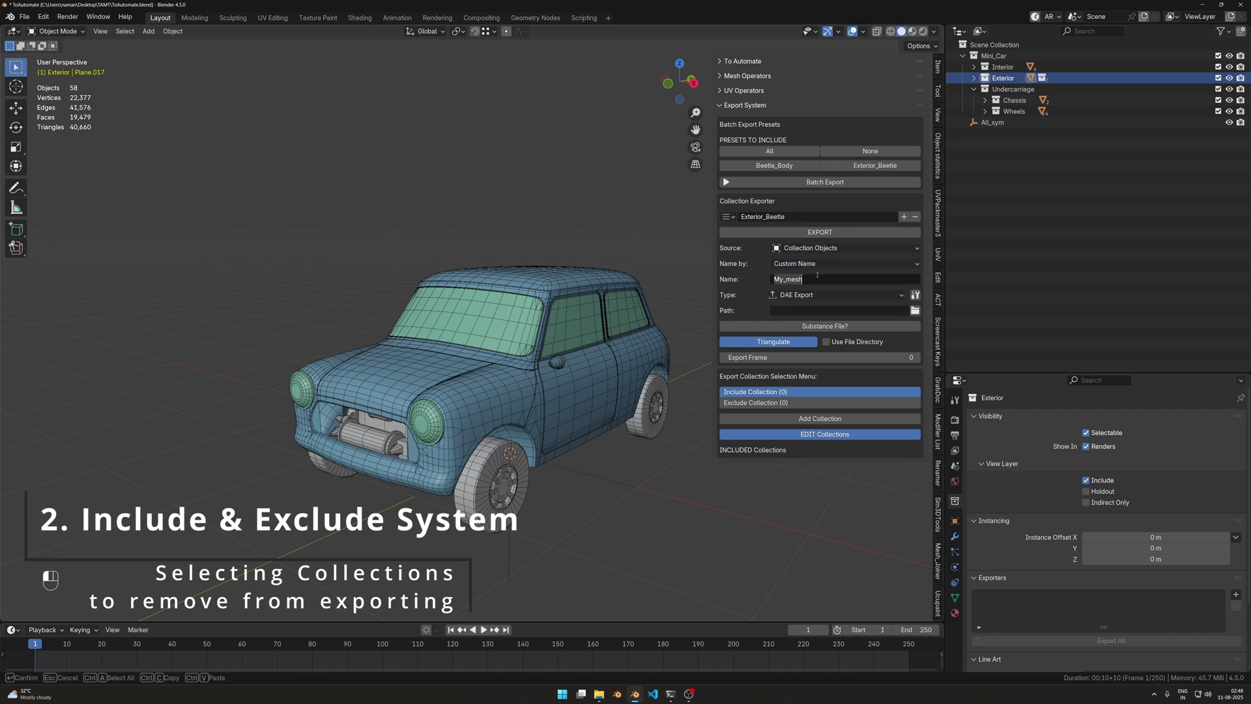
key(shift)
text(Be)
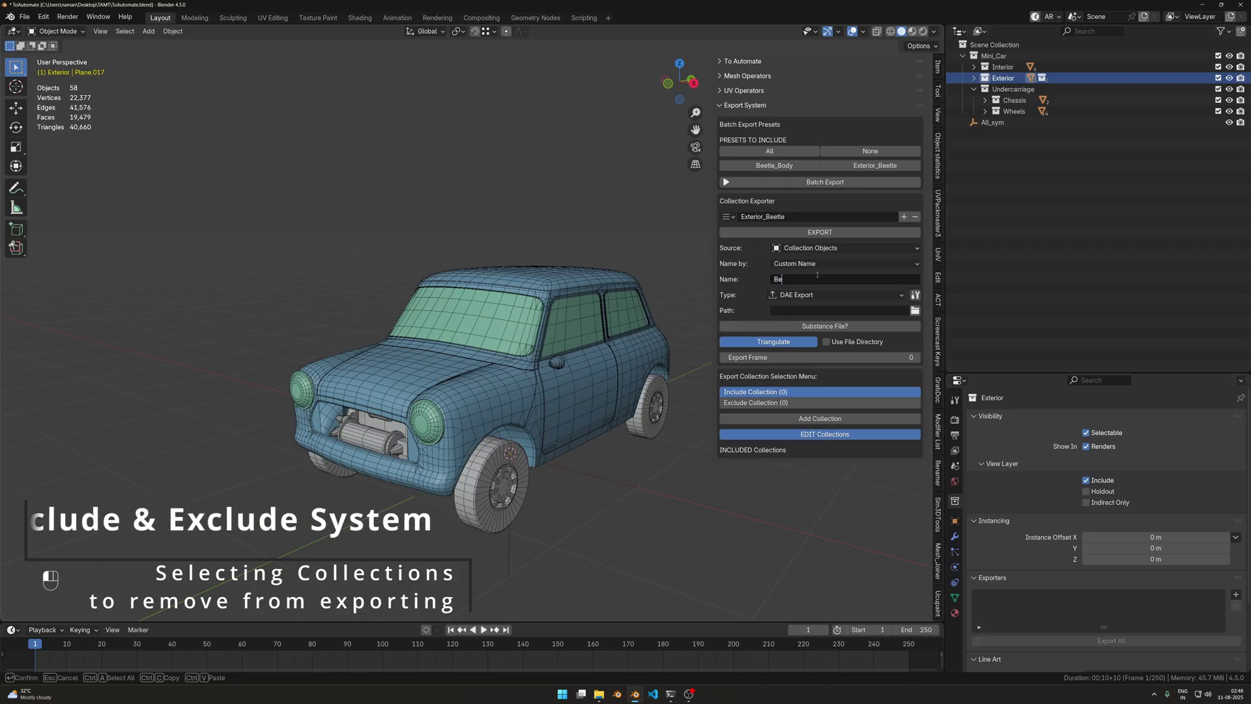
text(etle_)
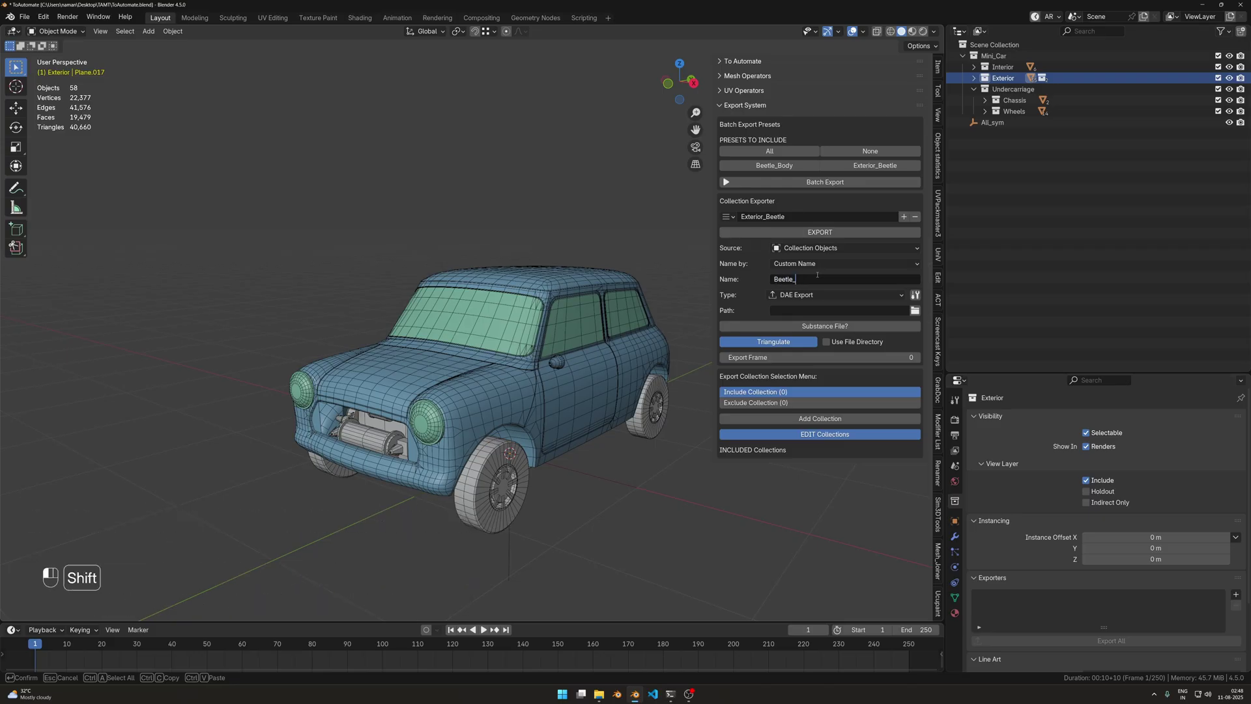
text(Undercarraige)
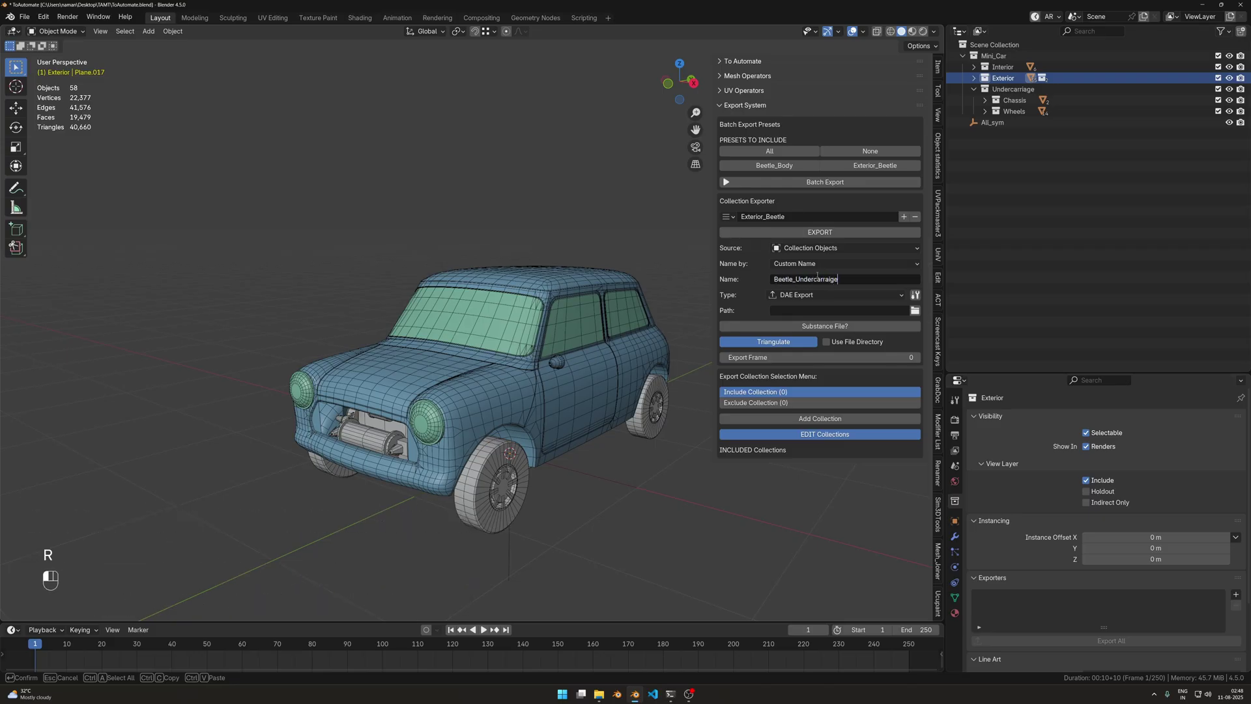
click(817, 275)
Set the export type to FBX Export and load the Unity preset into its export settings.
click(836, 294)
click(833, 308)
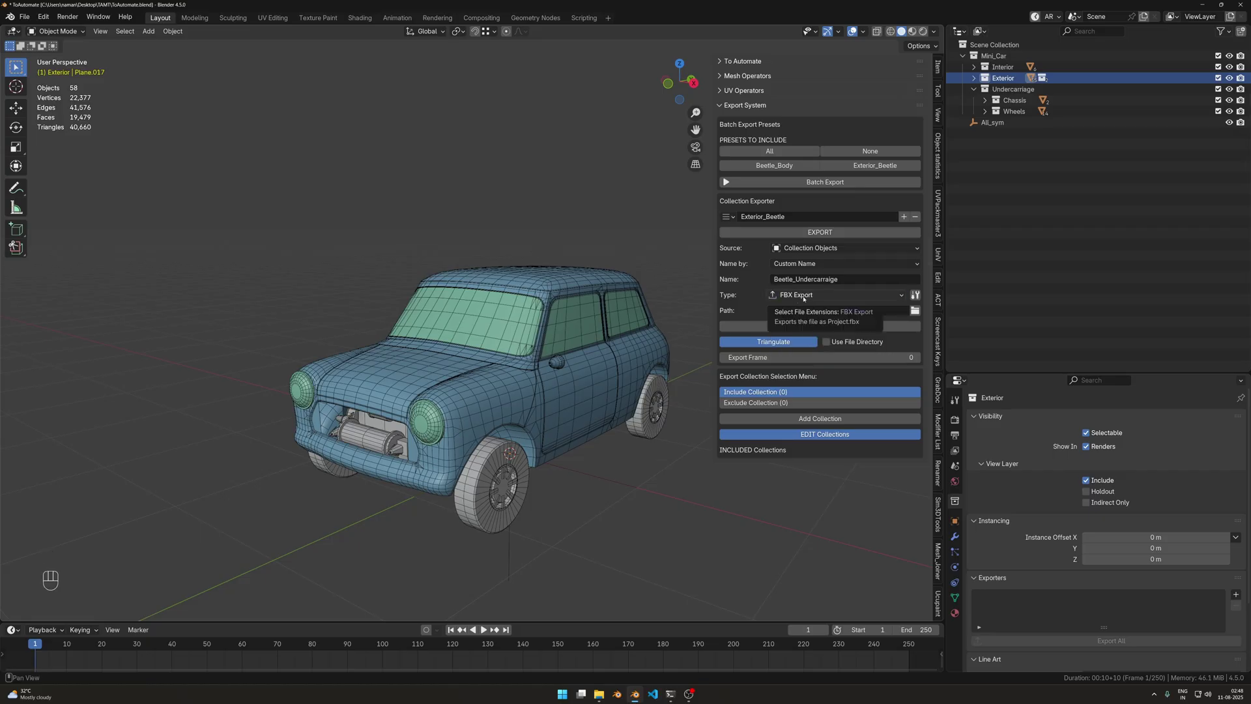
click(915, 294)
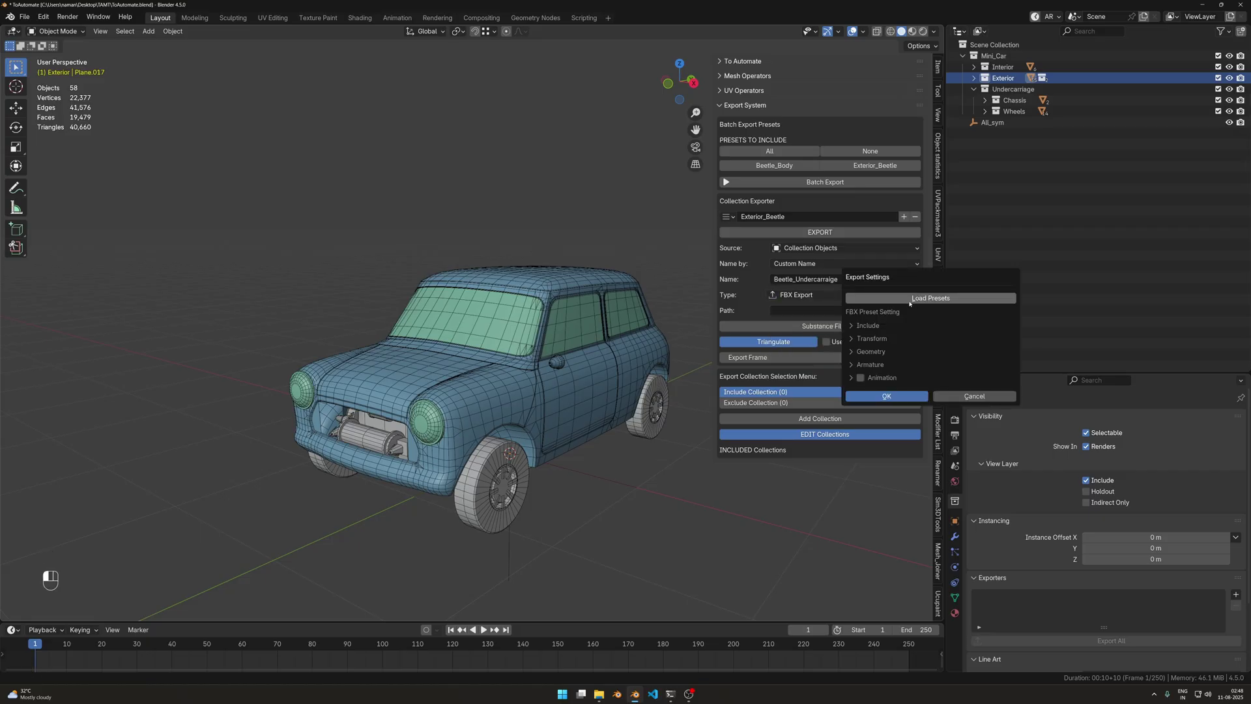
click(909, 300)
click(928, 303)
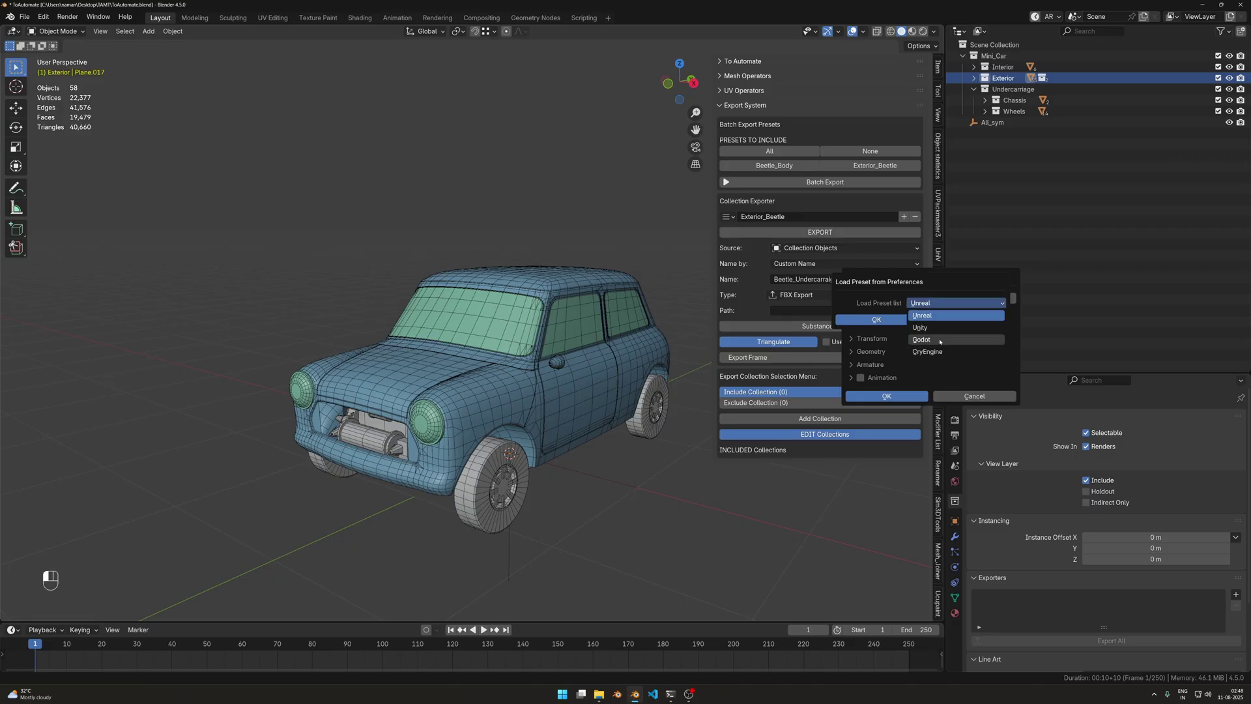
click(925, 316)
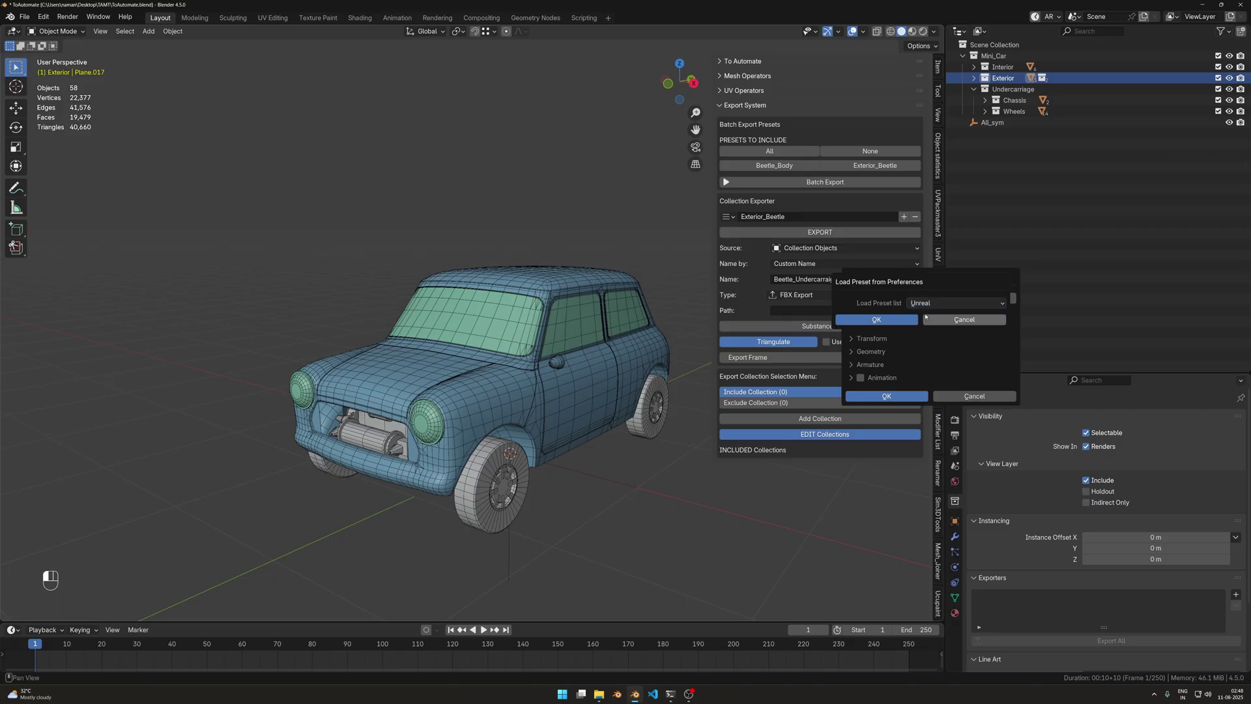
click(938, 303)
click(925, 325)
click(896, 319)
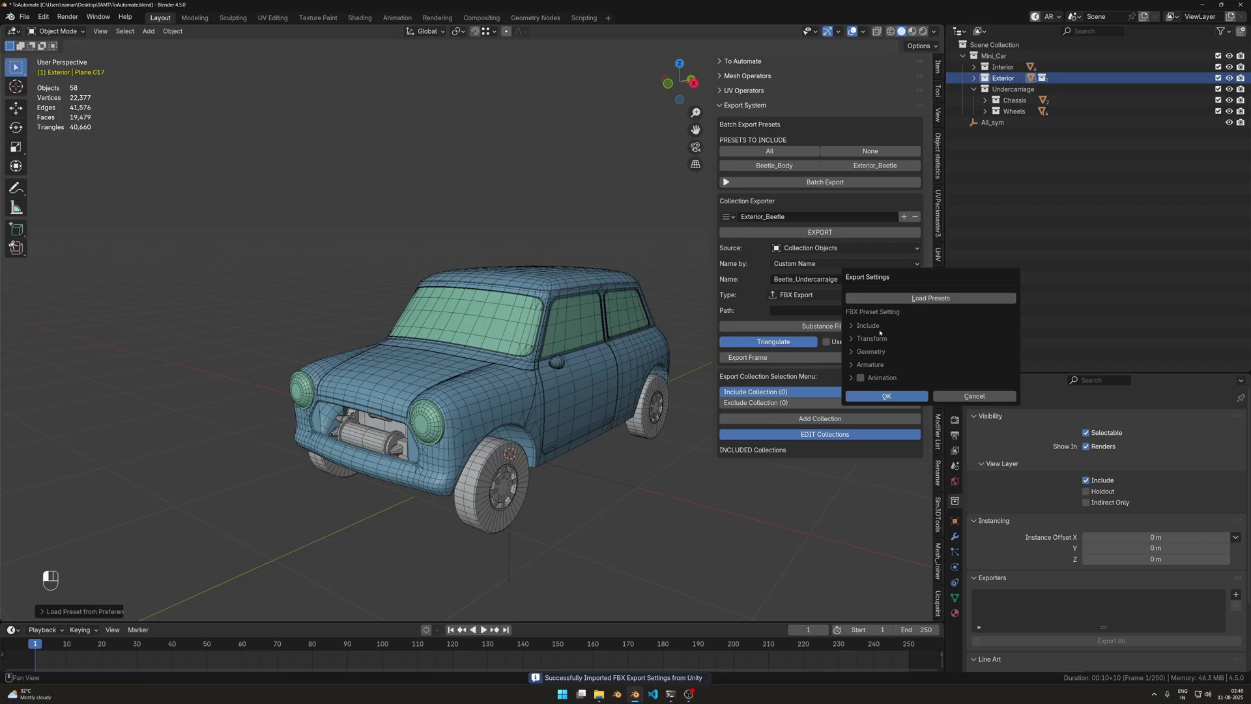
Open the ToAutomate add-on preferences and examine the Main orientation settings of the DAE preset.
click(43, 17)
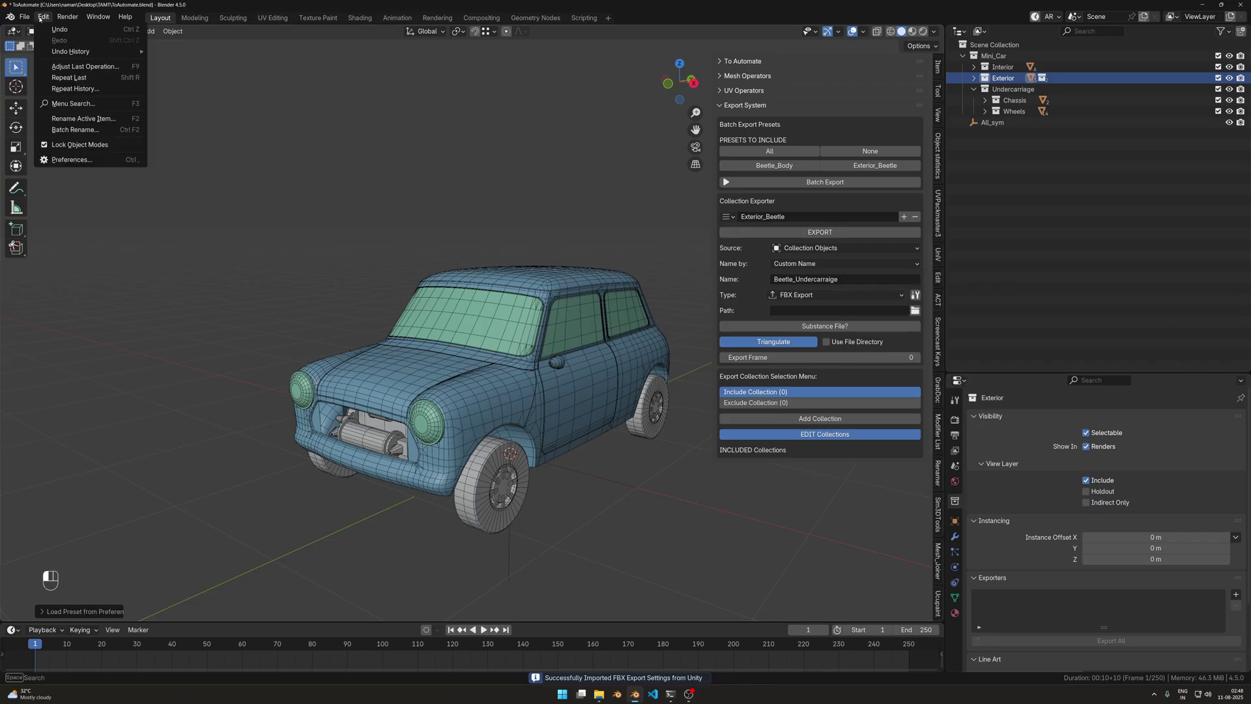
click(85, 160)
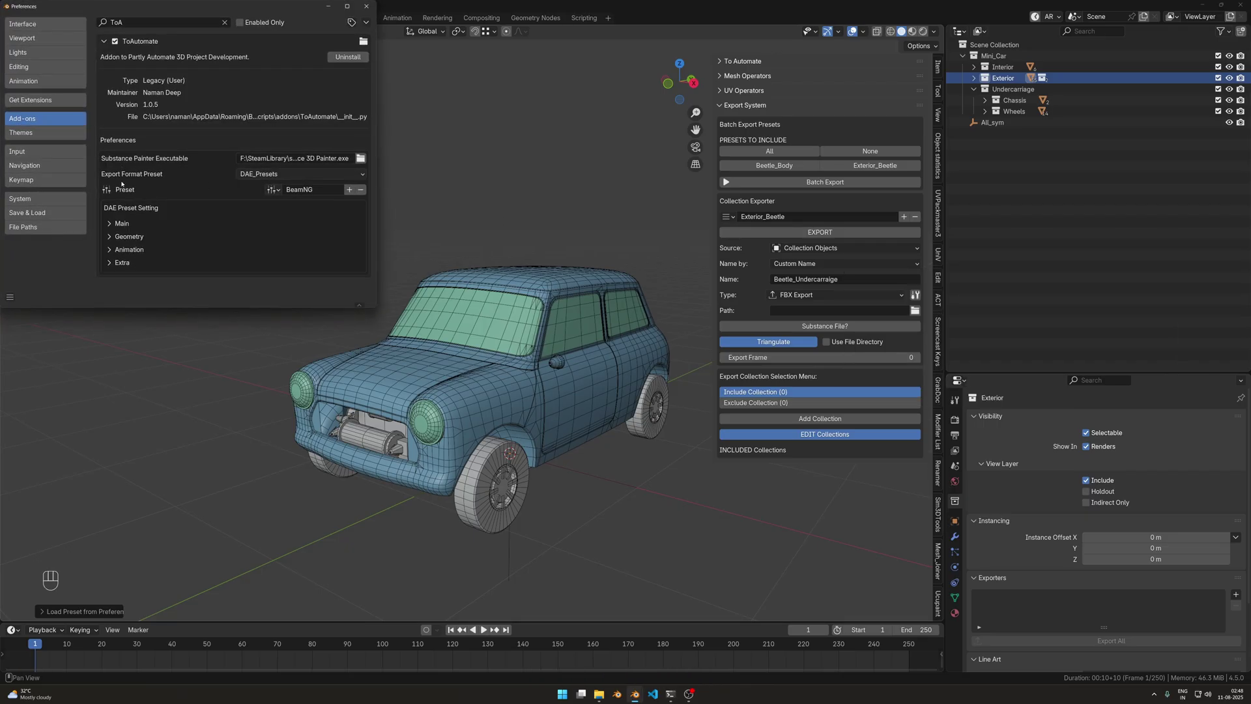
drag(195, 11, 235, 29)
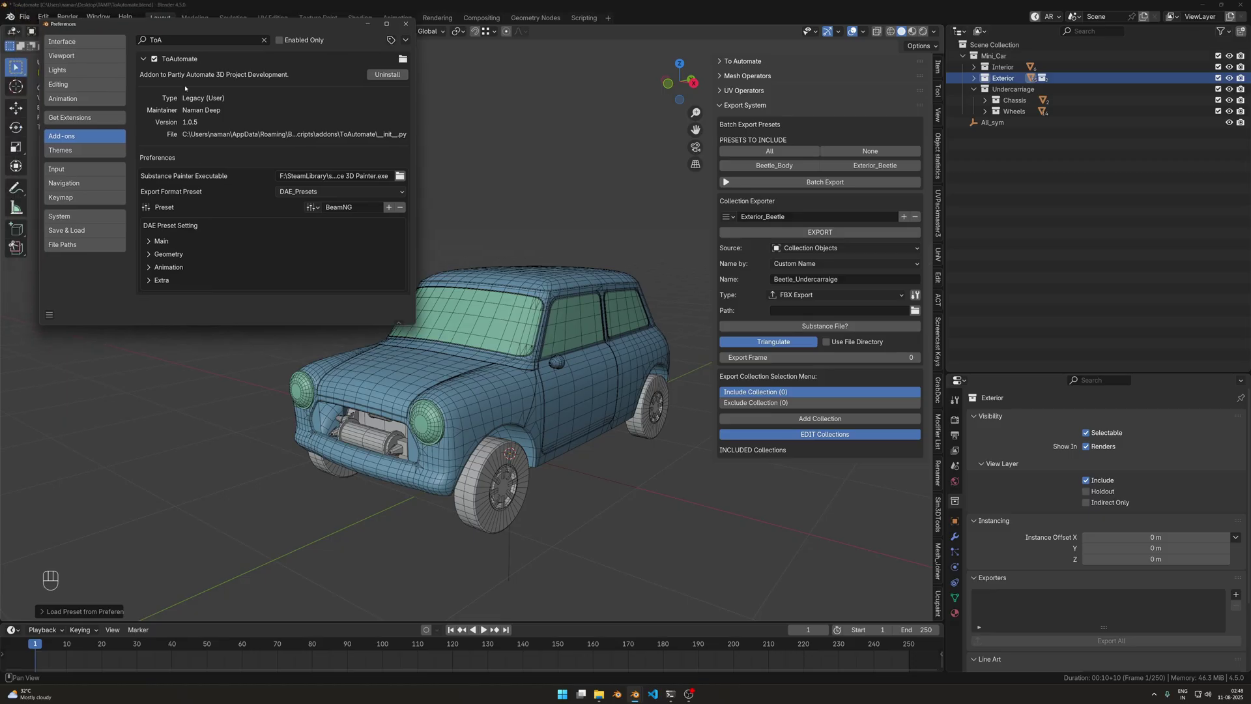
click(158, 240)
scroll(195, 247, down, 1)
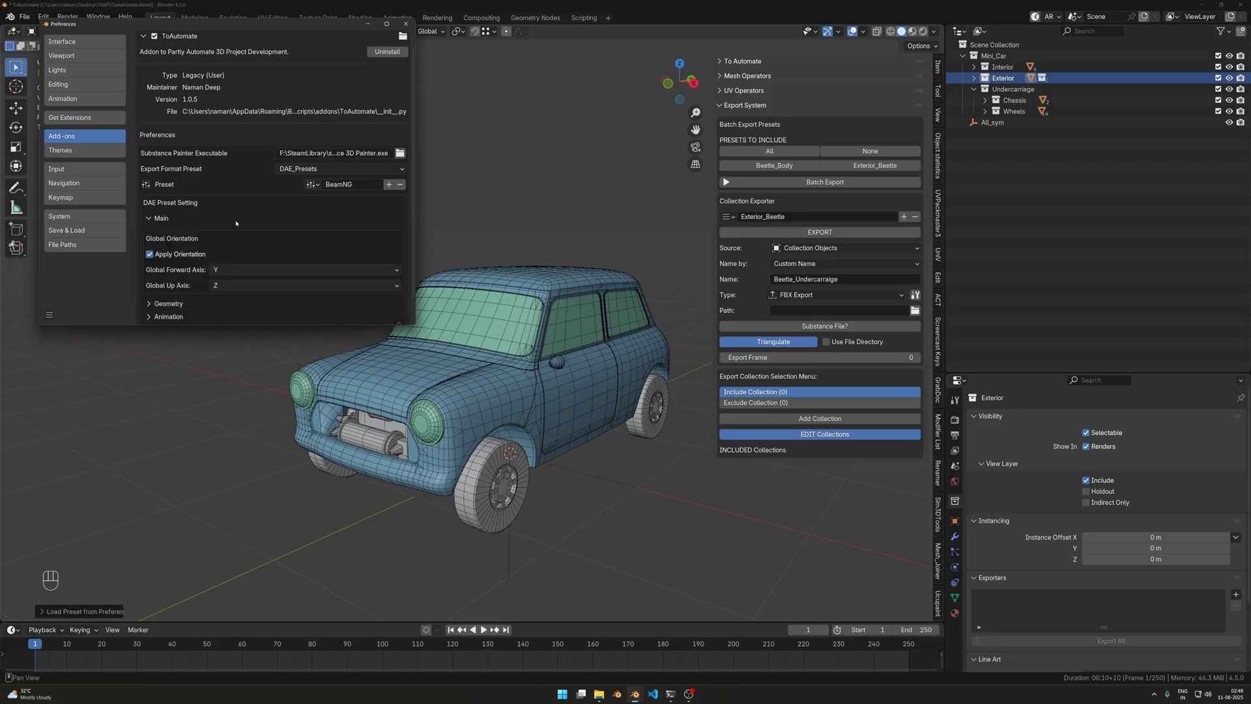
Show the FBX_Presets in the add-on preferences and review the Unity preset's transform settings and Up axis options.
click(296, 170)
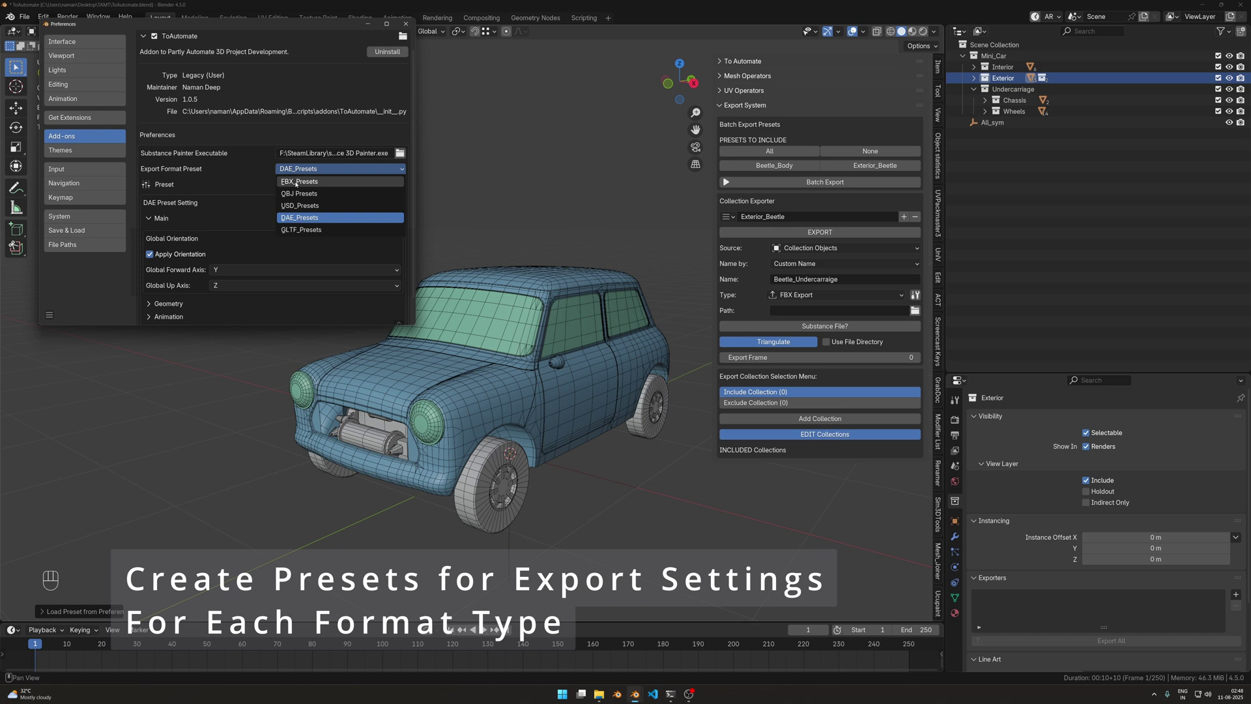
click(296, 184)
click(316, 208)
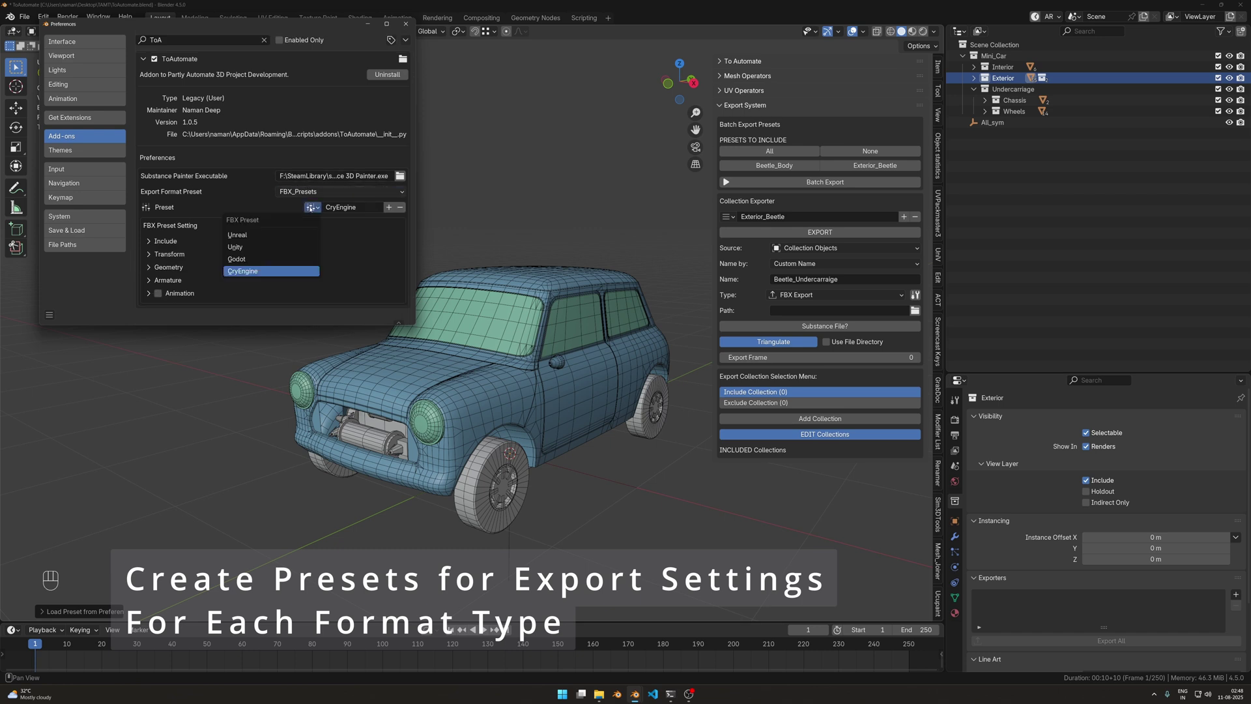
click(249, 248)
click(170, 255)
scroll(195, 258, down, 3)
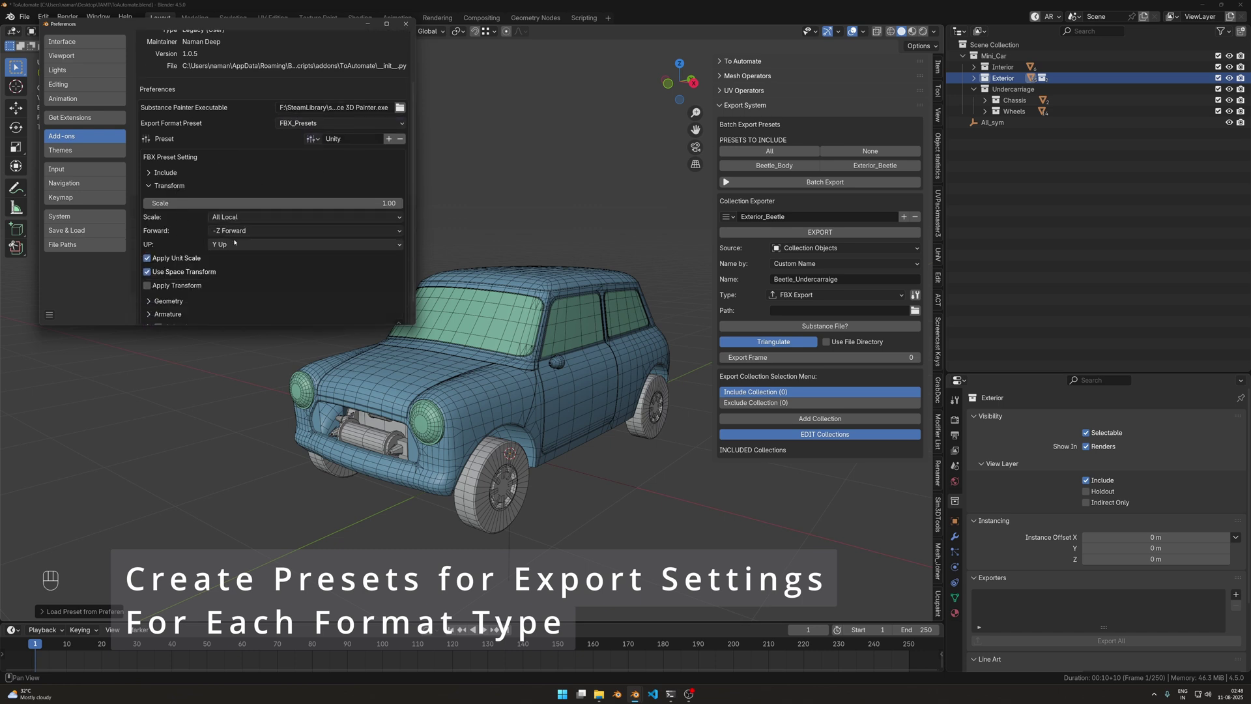
click(224, 244)
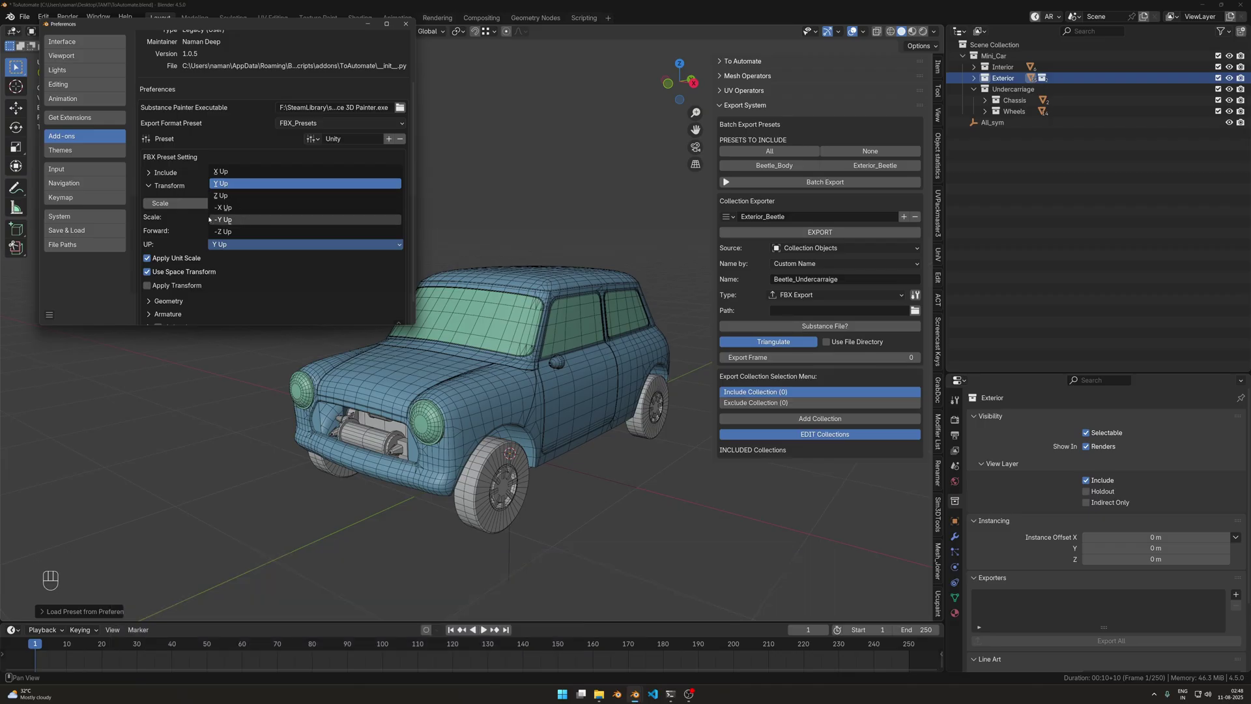
click(307, 138)
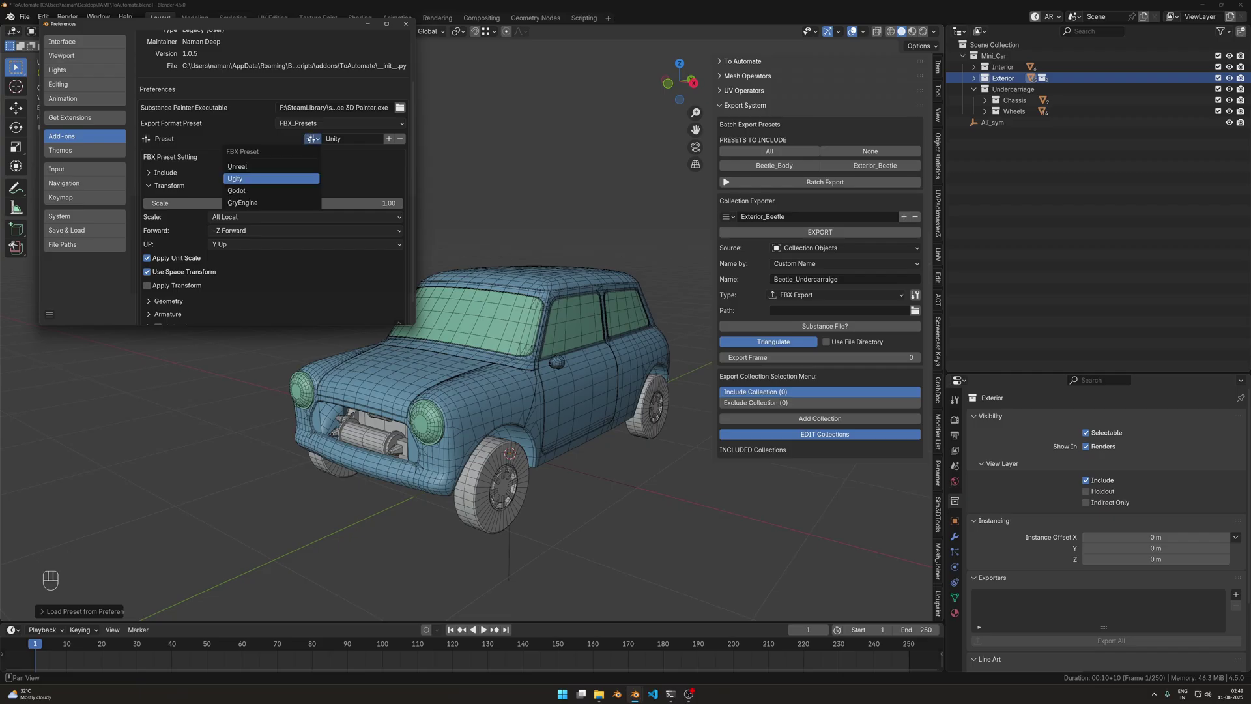
click(291, 178)
Add a new FBX preset with Apply Transform enabled, review its geometry settings, and close the preferences.
click(388, 138)
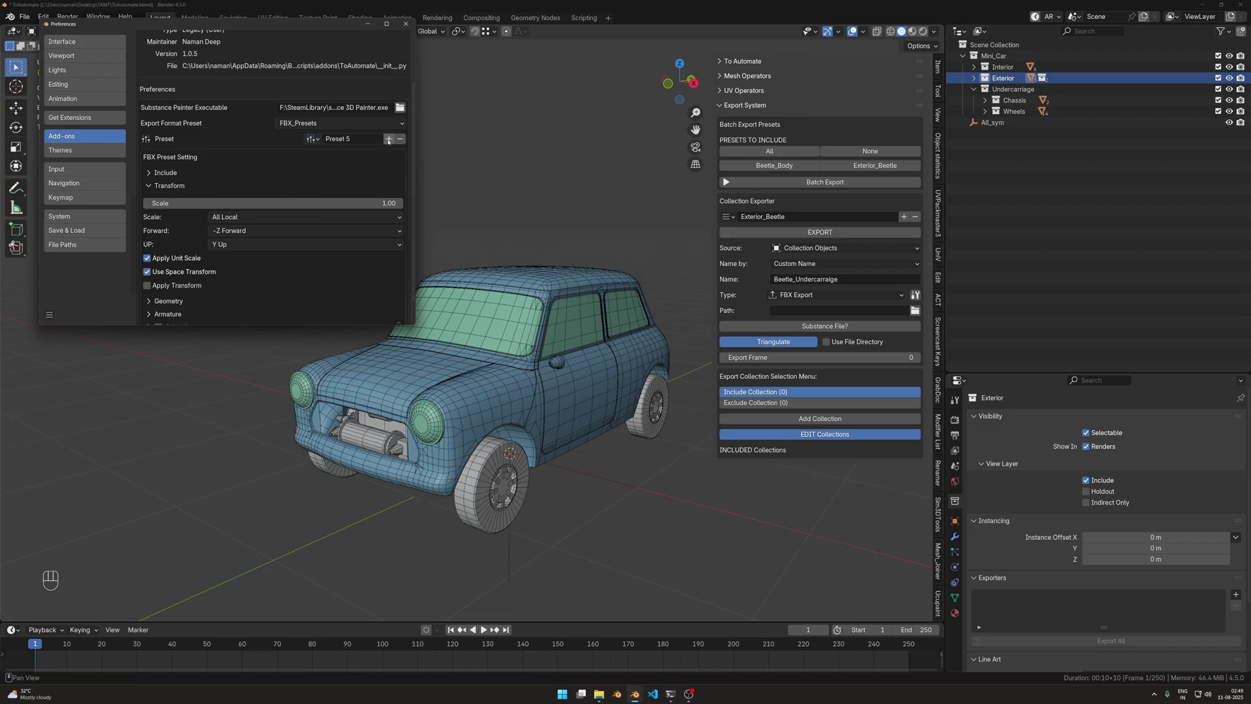
click(359, 141)
text(P)
scroll(159, 271, down, 1)
click(160, 278)
scroll(204, 289, down, 5)
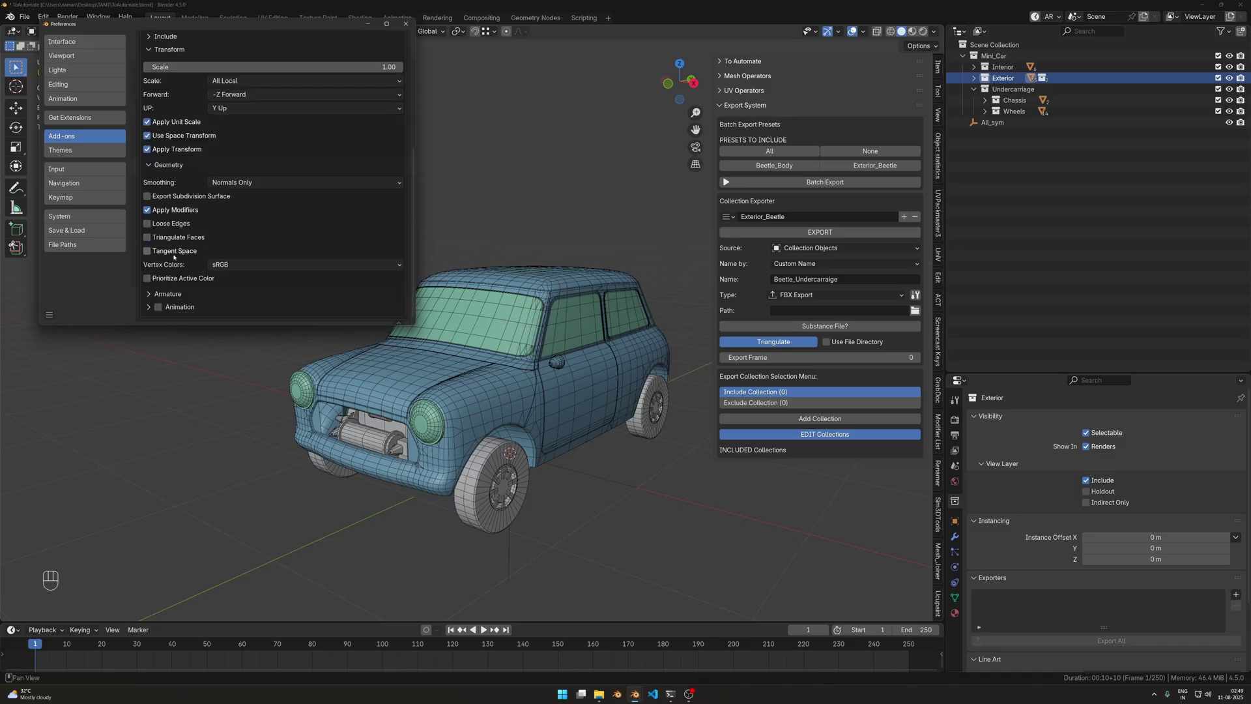
click(405, 24)
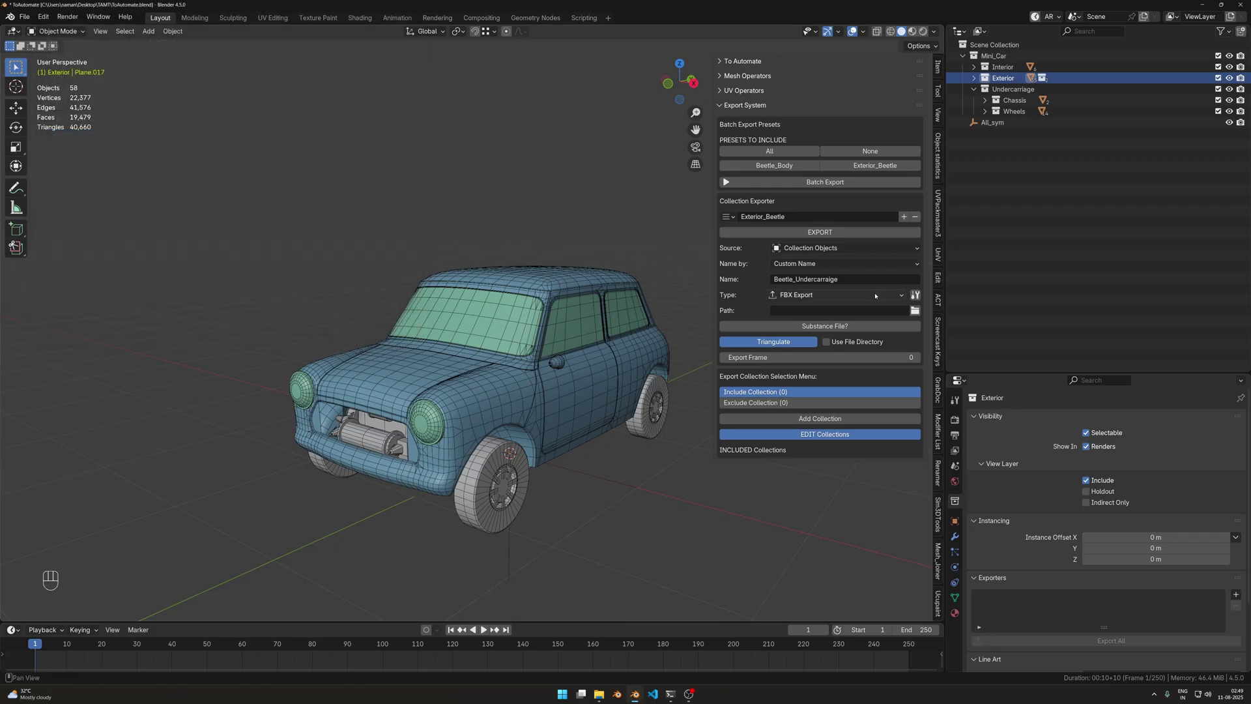
Set the Exterior_Beetle preset's export path to the Mini_Car\Exports folder on the desktop.
click(915, 310)
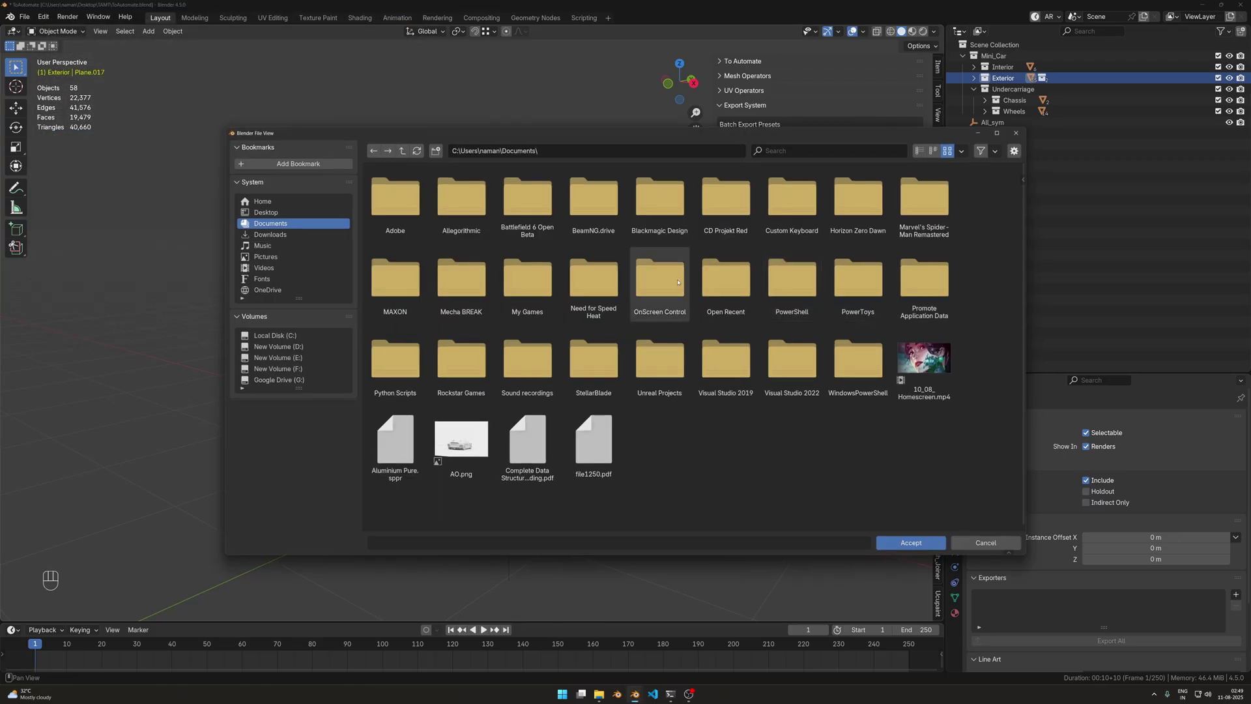
double_click(395, 283)
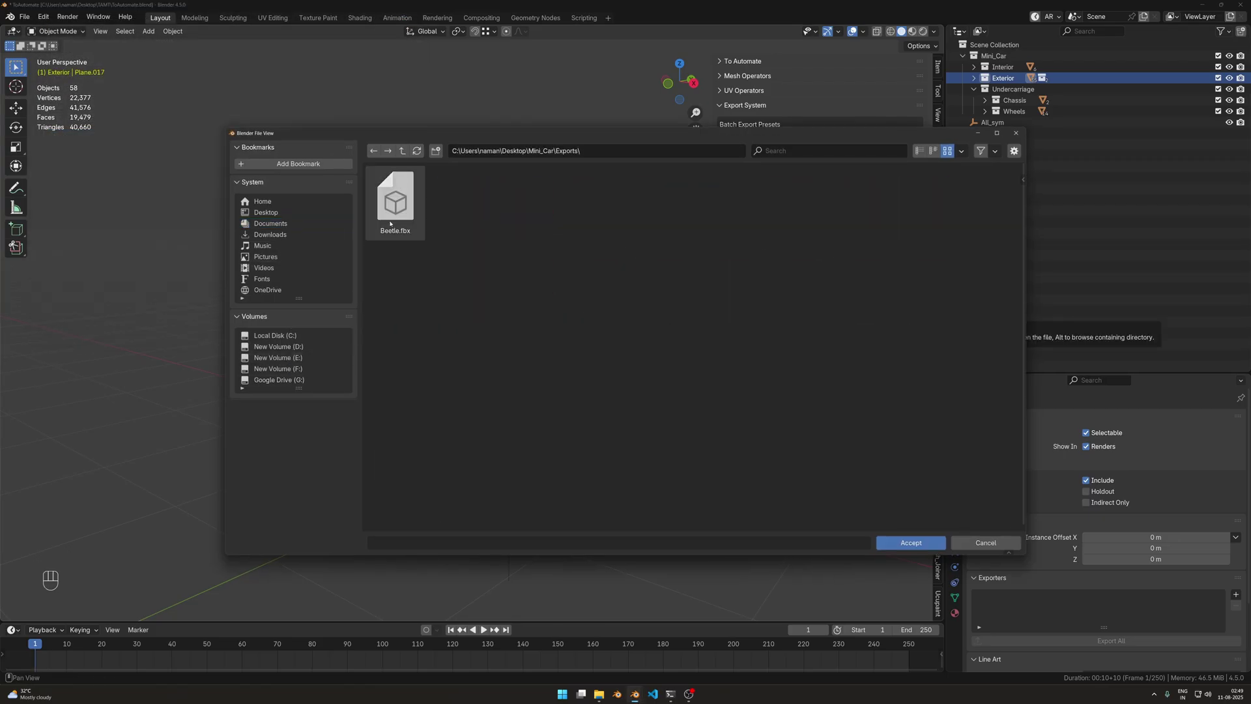
click(911, 543)
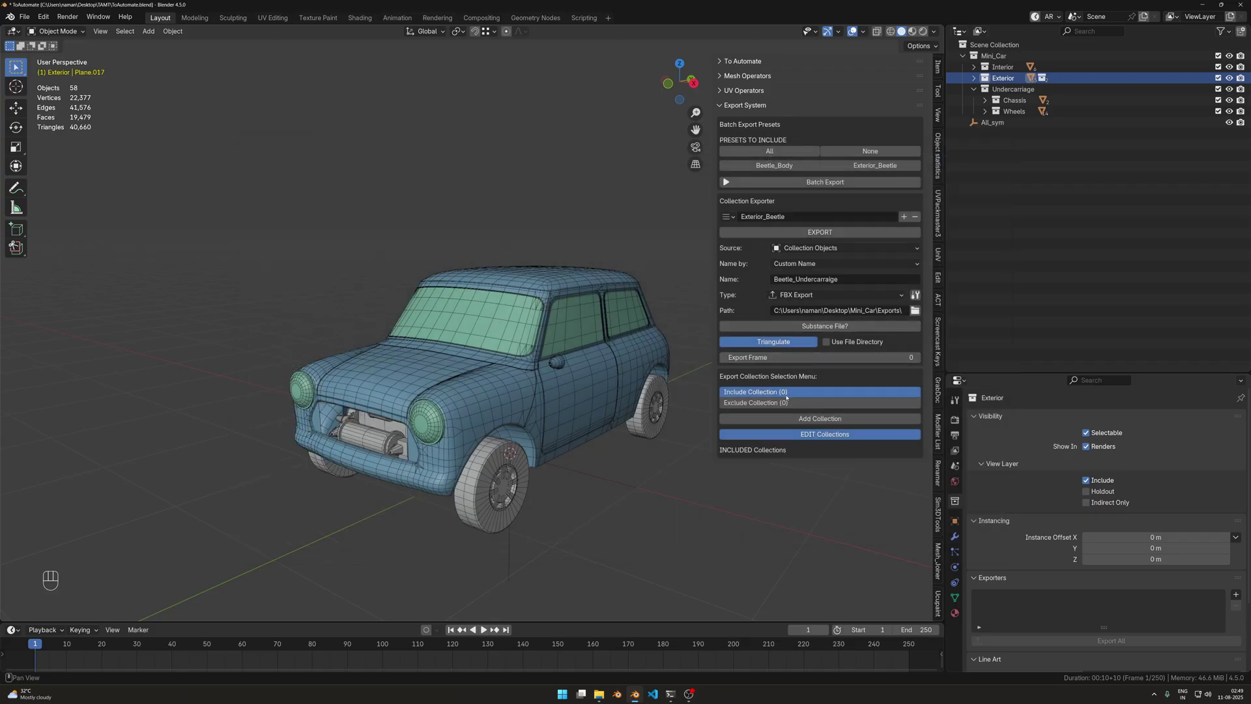
Add the Mini_Car collection to the included collections and expand Undercarriage to show its Chassis and Wheels subcollections.
click(995, 56)
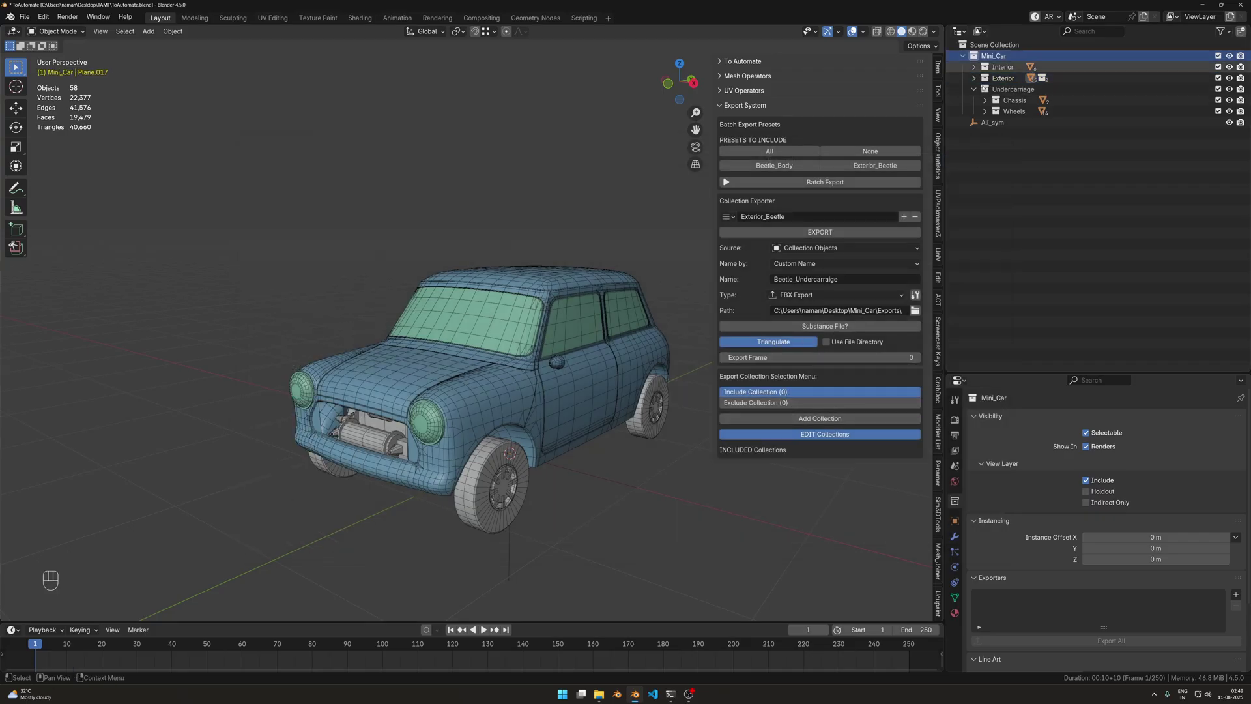
click(823, 418)
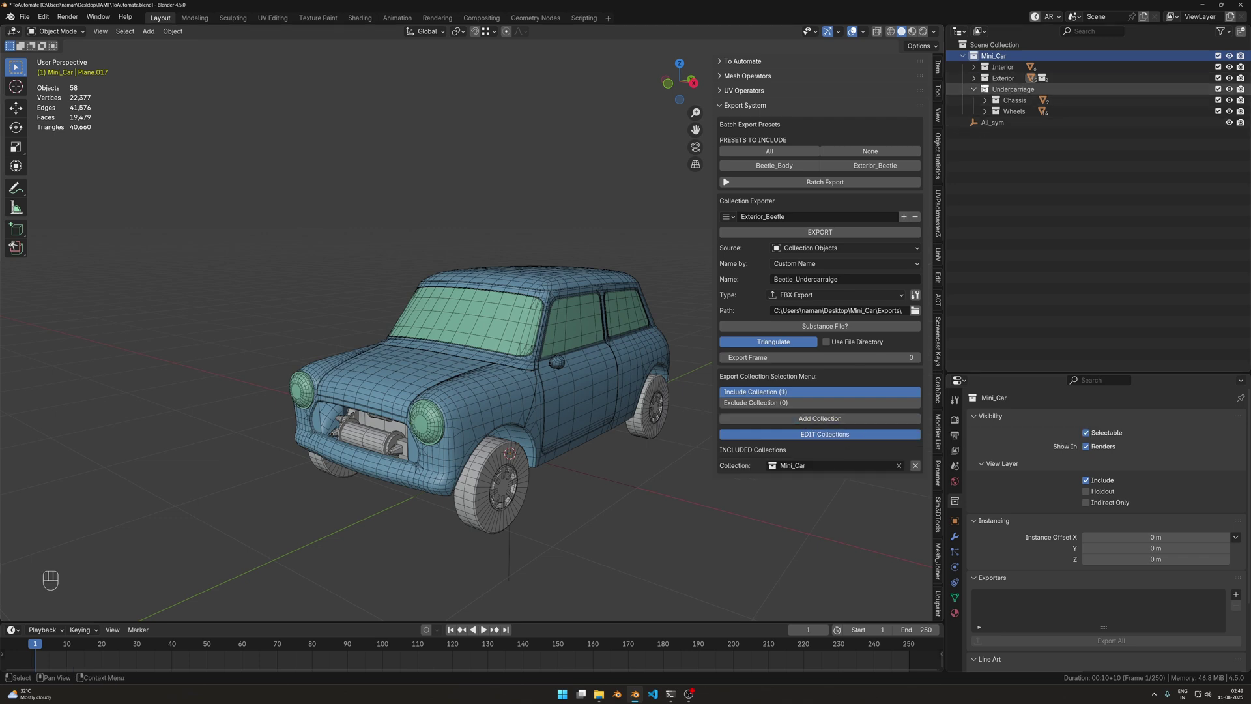
click(974, 88)
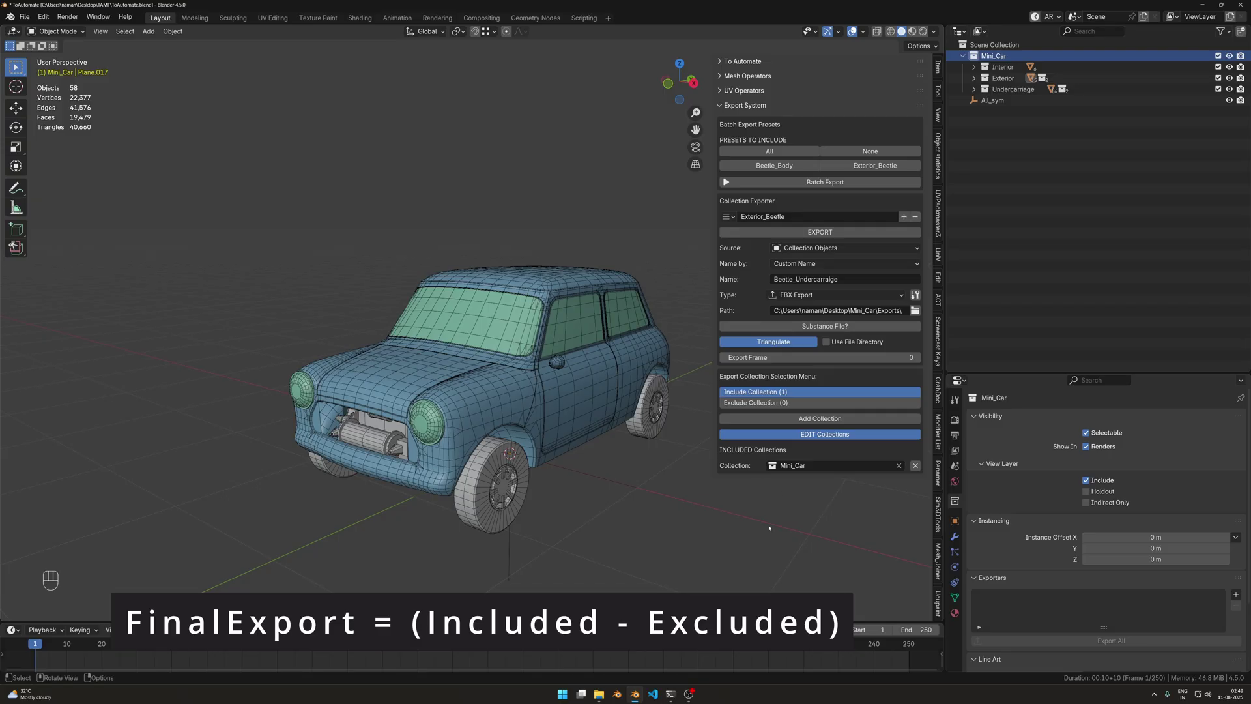
click(973, 90)
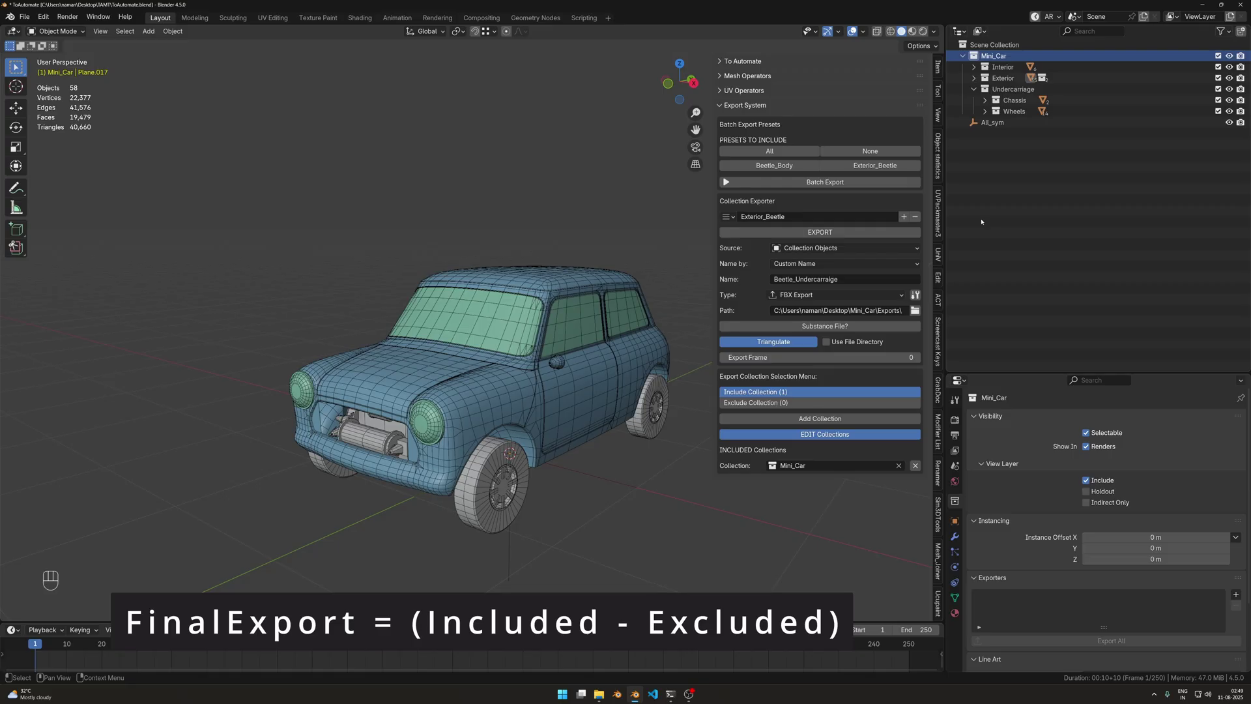
Add the Wheels collection to the excluded collections of the Exterior_Beetle preset.
click(1022, 111)
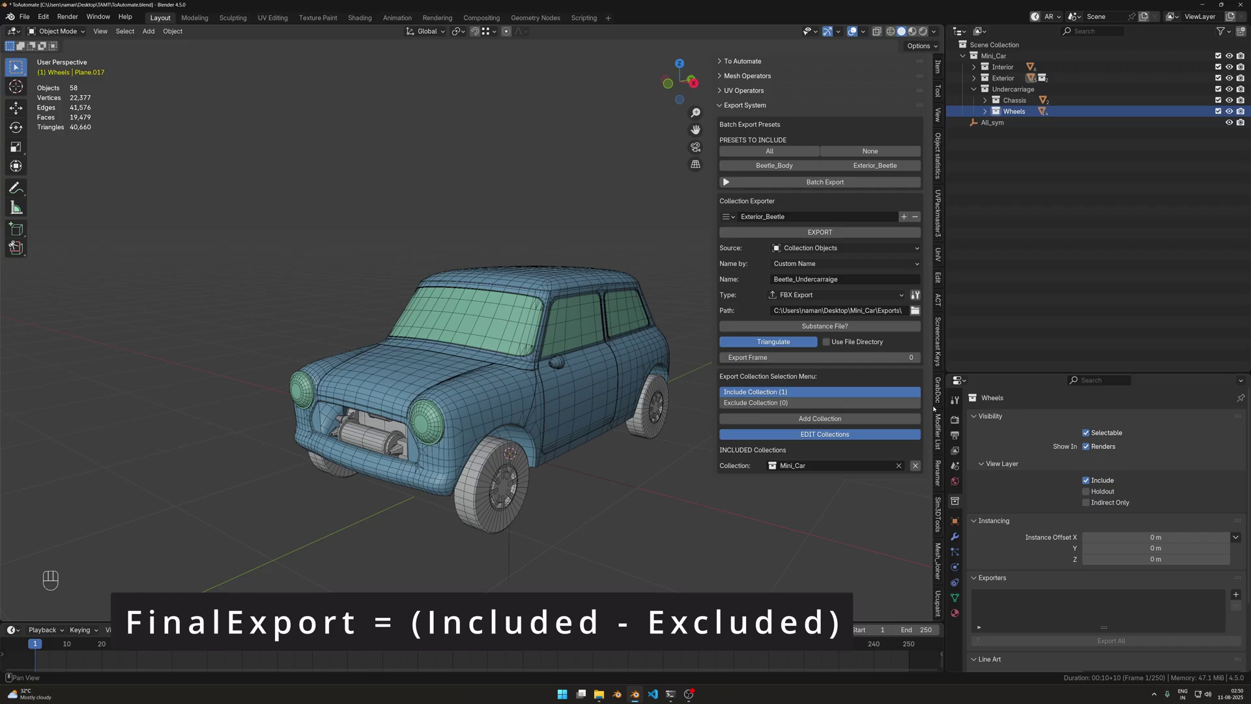
click(782, 403)
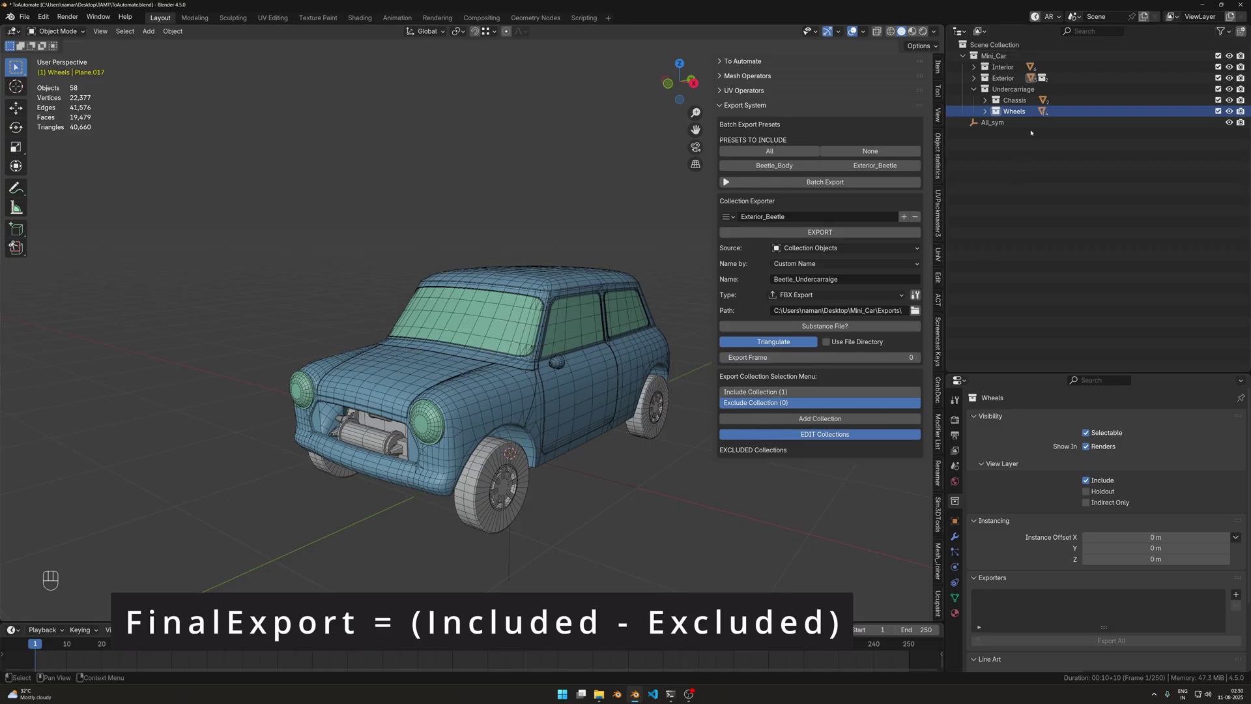
click(826, 421)
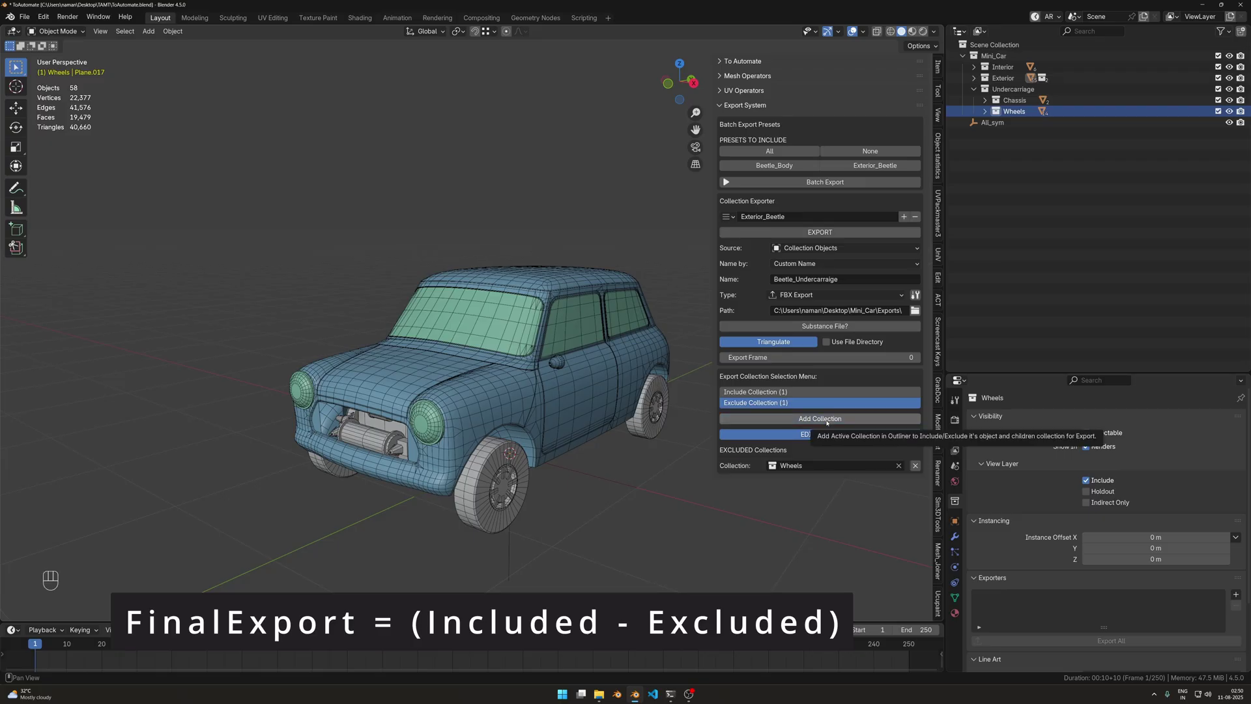
Compare the included Mini_Car and excluded Wheels collections, toggling the Wheels collection's viewport visibility to preview the car without them.
click(798, 392)
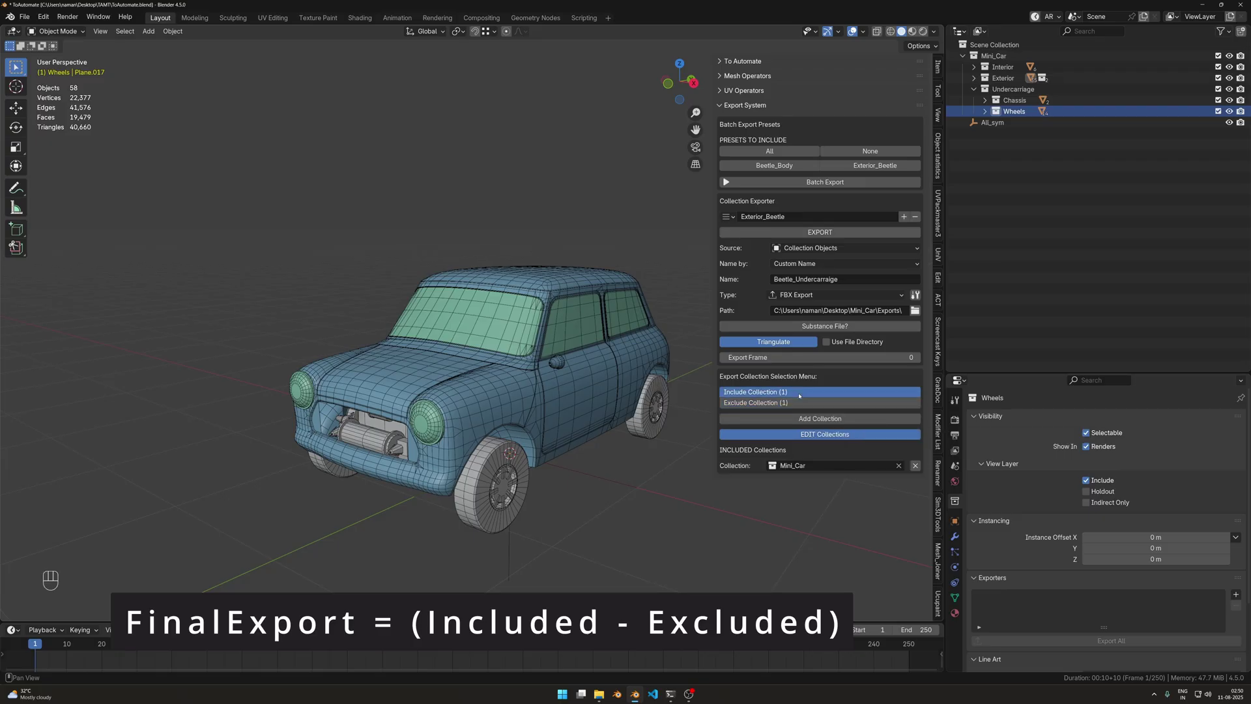
click(962, 56)
click(963, 56)
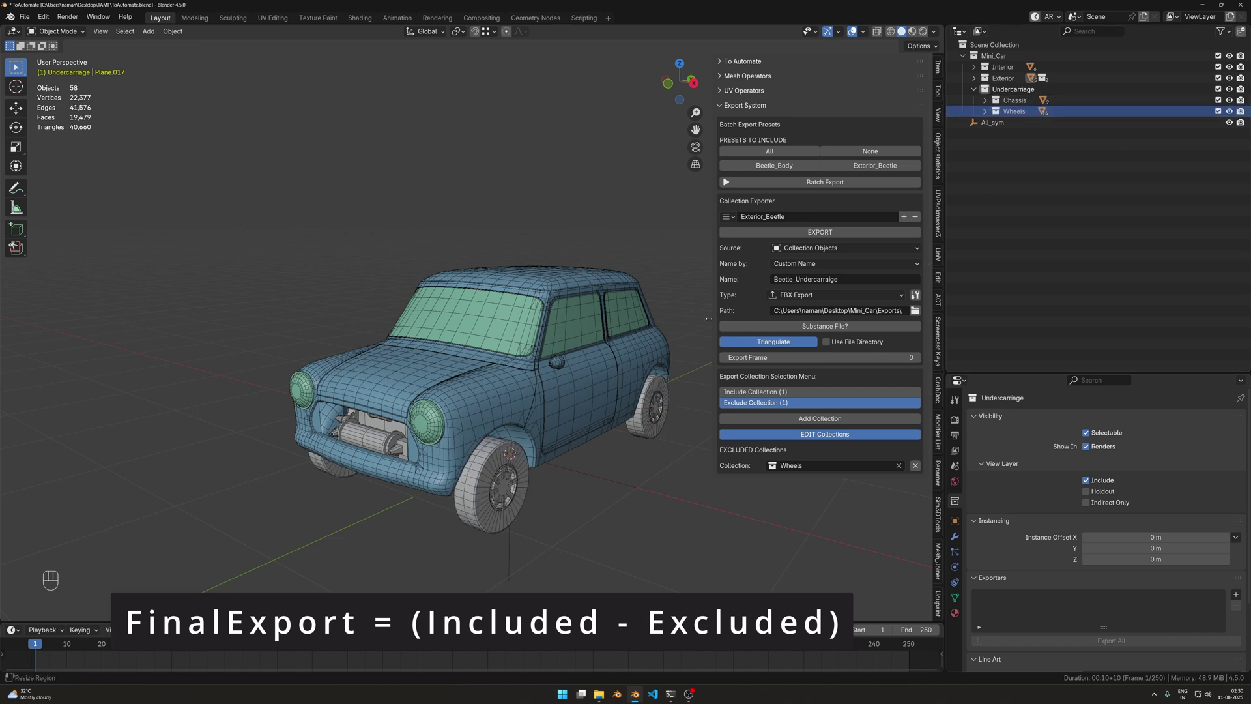
click(757, 392)
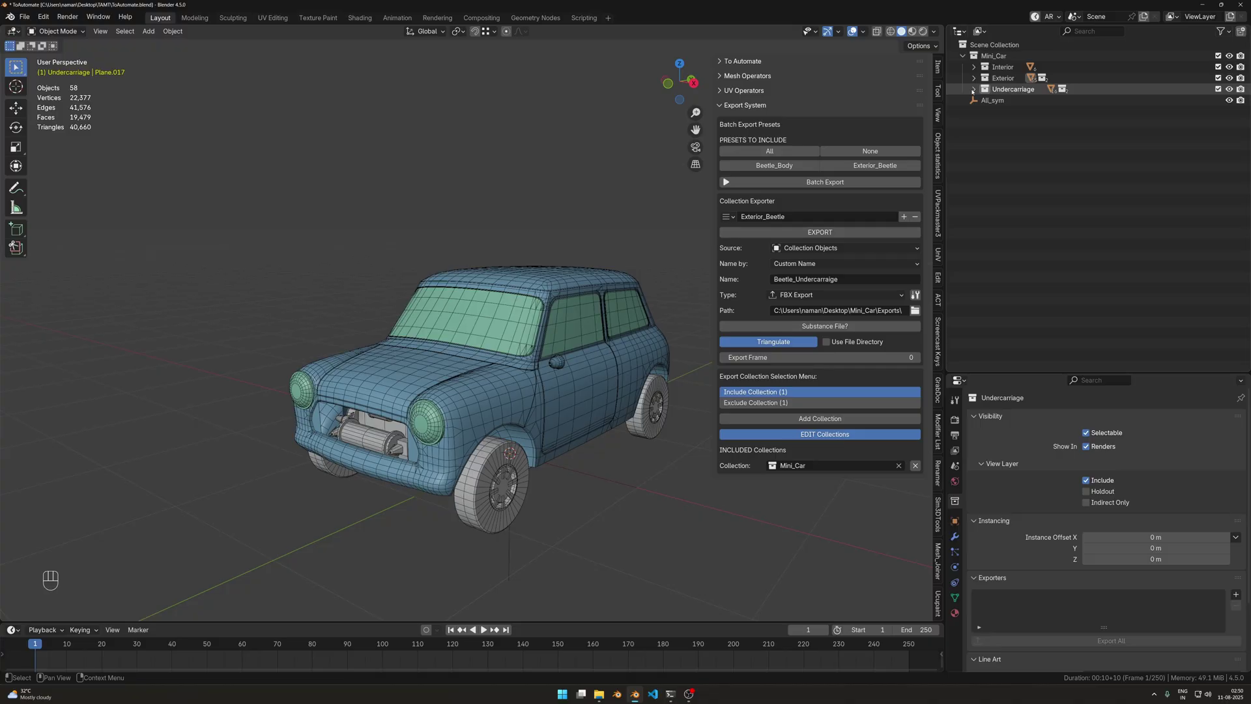
click(974, 89)
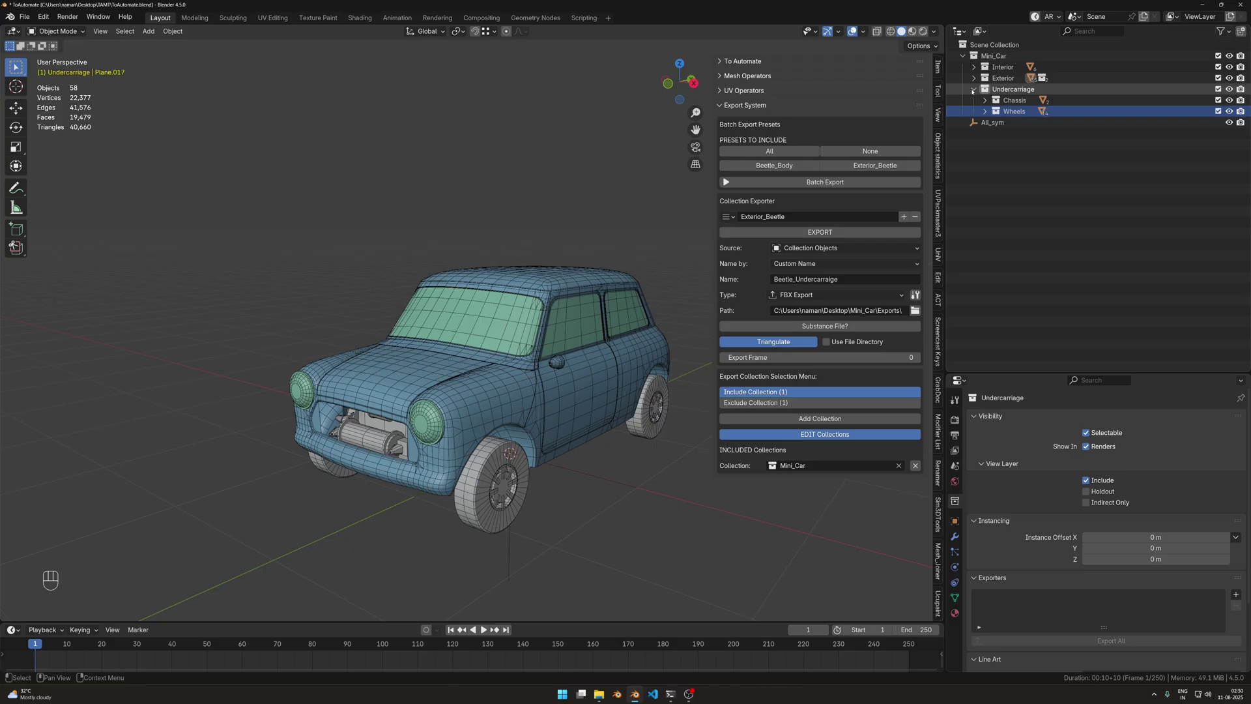
click(1014, 114)
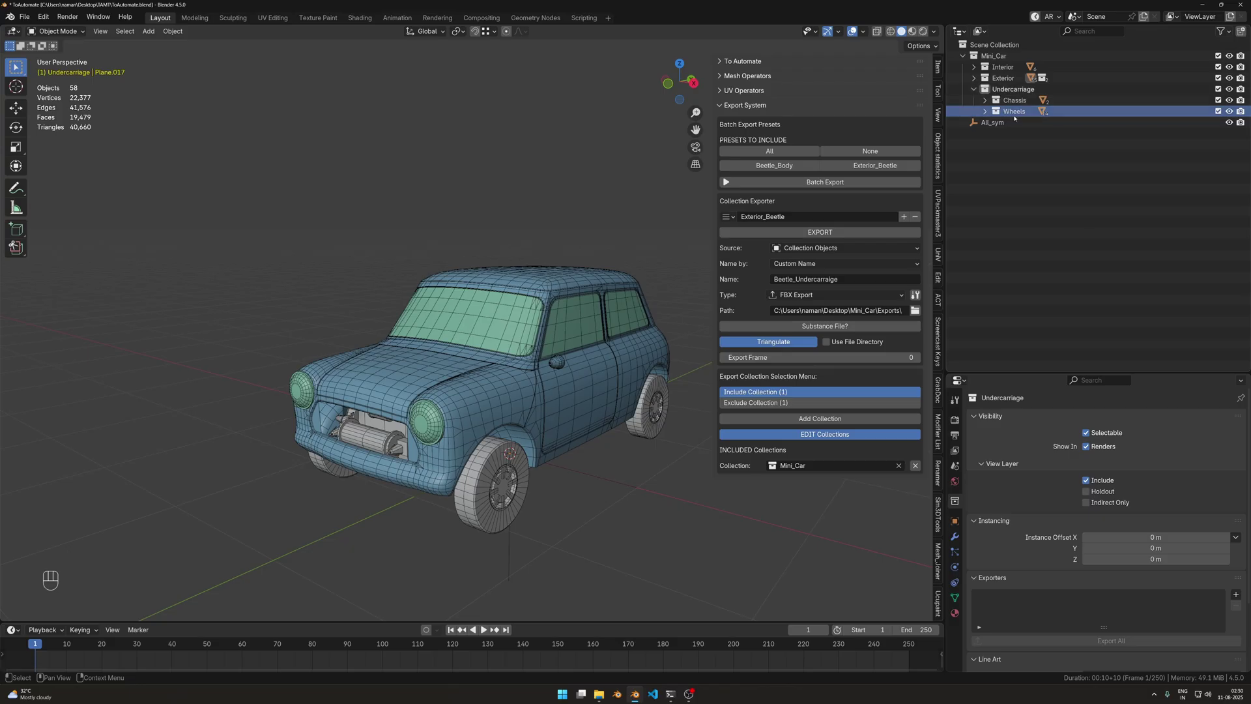
click(1228, 111)
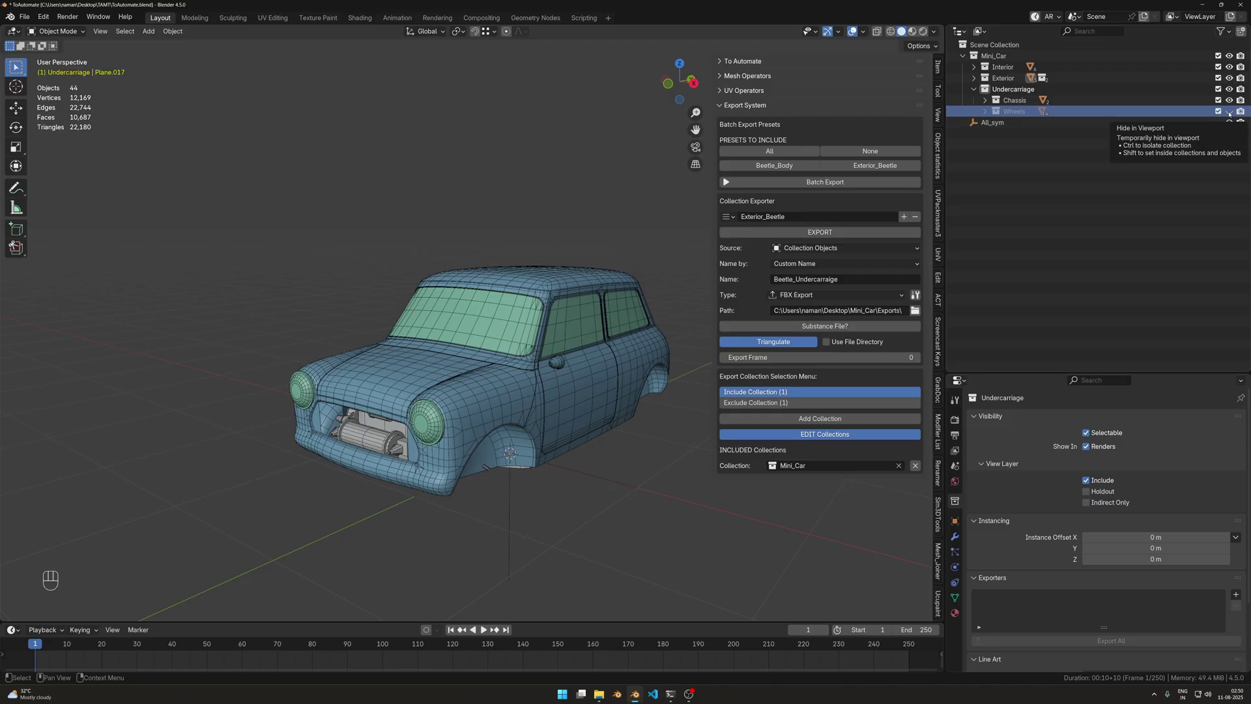
click(1228, 111)
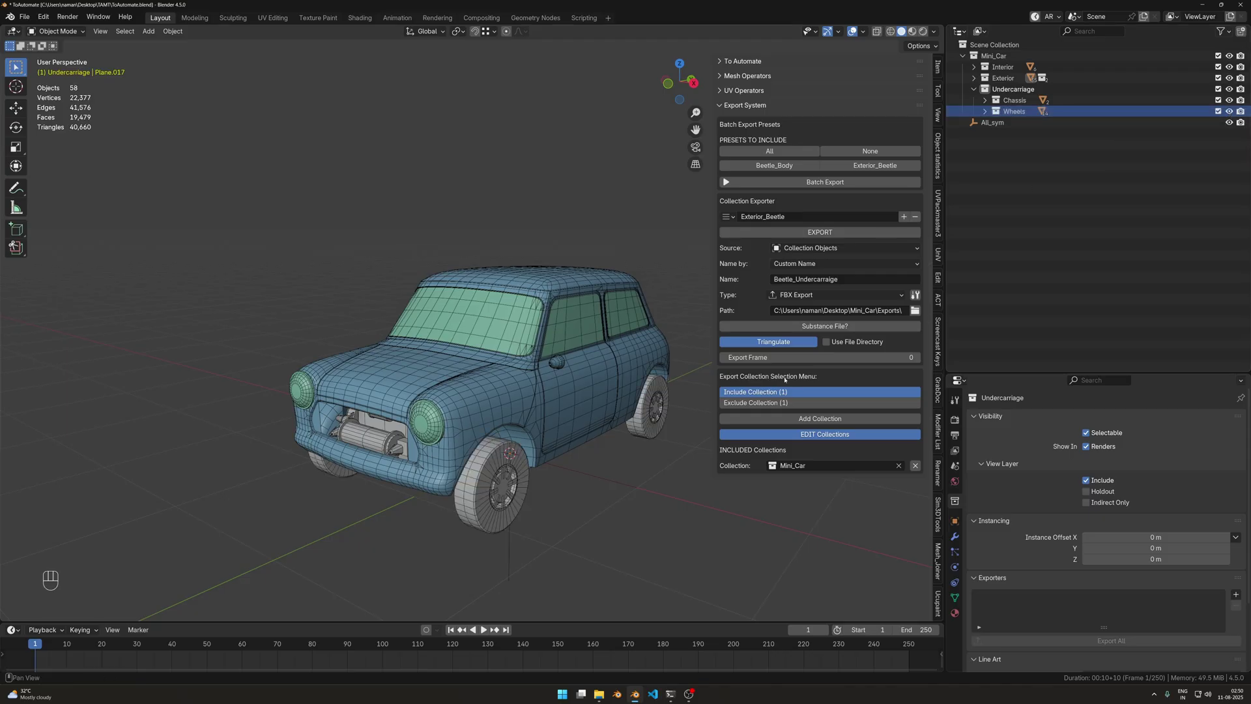
Export the Exterior_Beetle preset and switch to the empty Blender window.
click(819, 232)
click(821, 232)
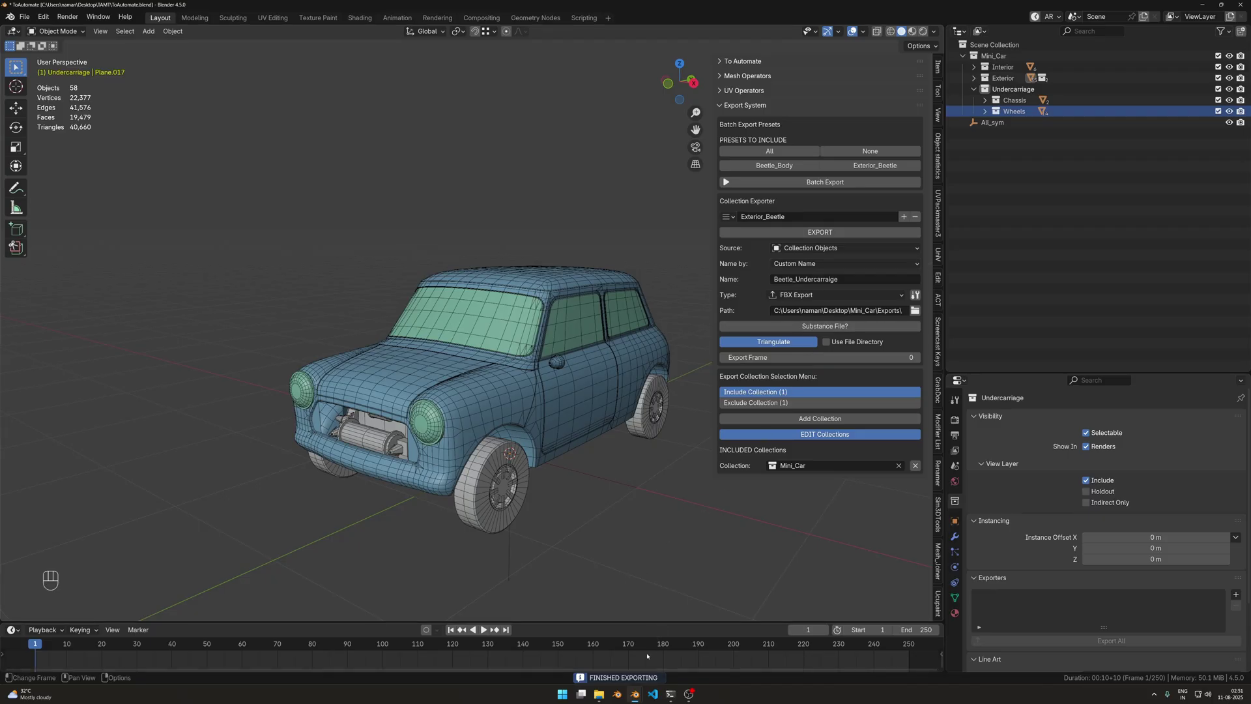
mouse_move(635, 694)
click(684, 657)
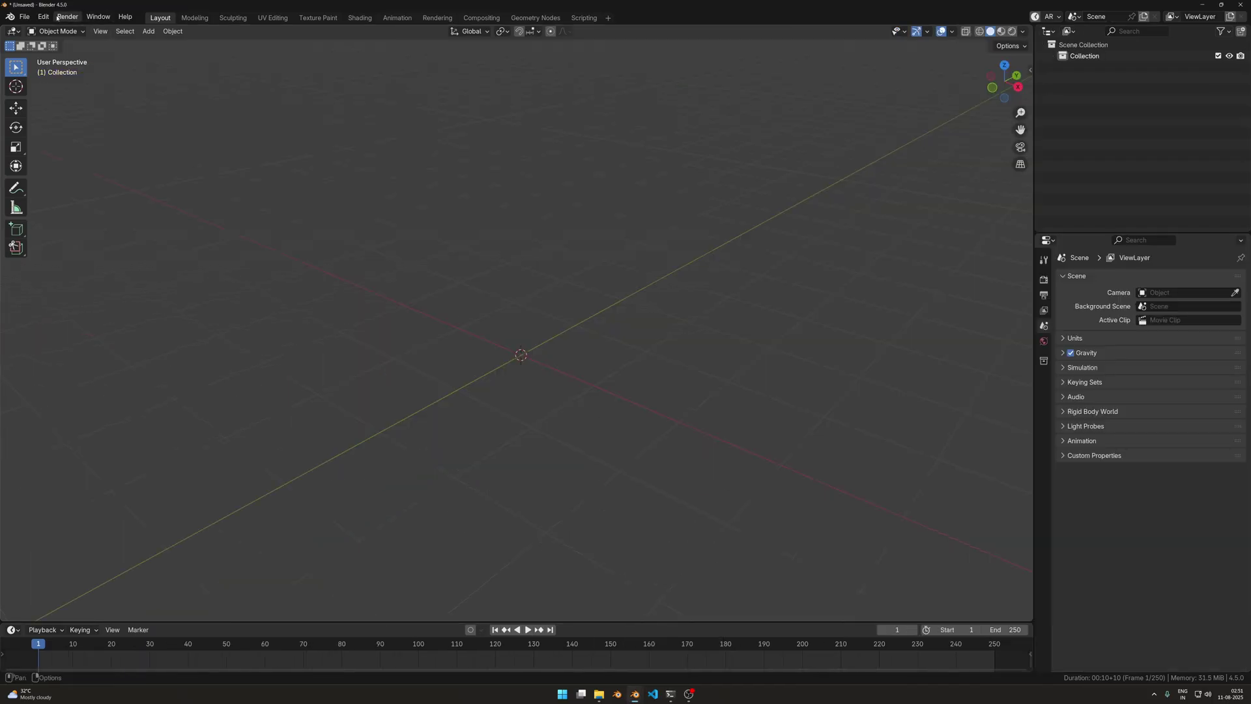
Import Beetle_Undercarraige.fbx from the Mini_Car\Exports folder, inspect the model, and deselect everything.
click(24, 17)
mouse_move(74, 173)
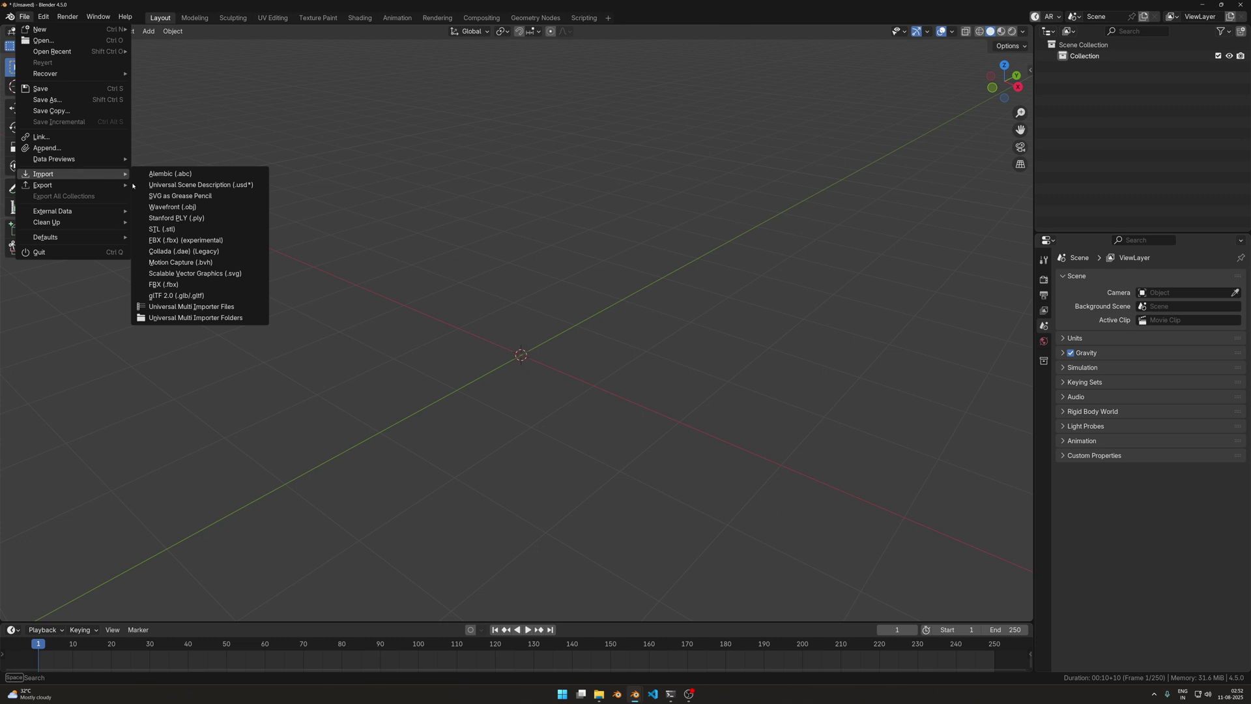
click(163, 288)
click(454, 206)
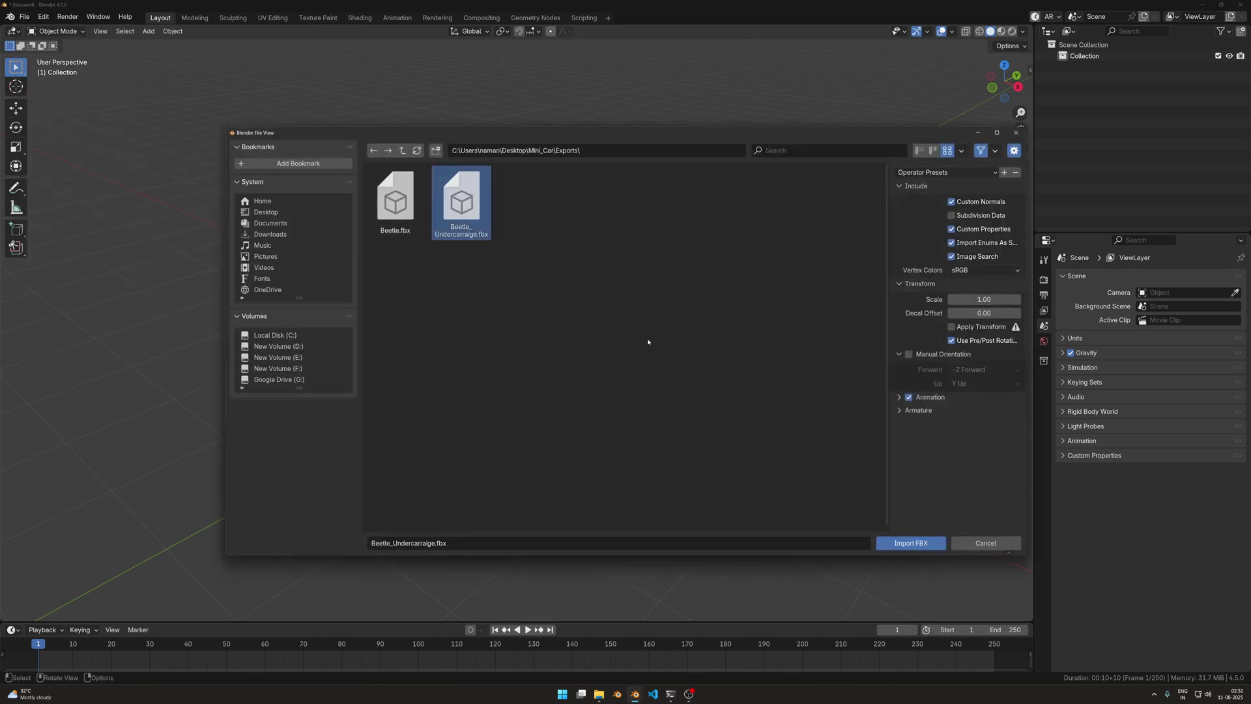
click(882, 541)
middle_drag(595, 365, 662, 396)
key(alt+a)
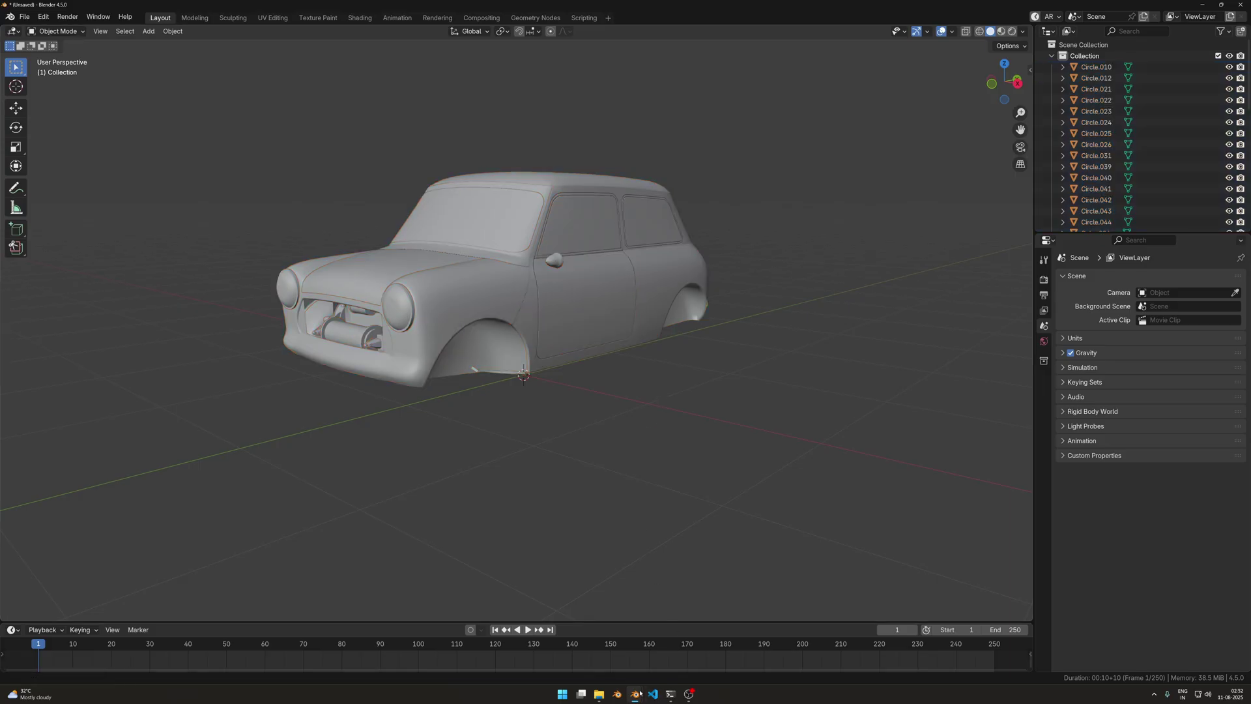
Return to the ToAutomate file, collapse Undercarriage, and disable the Mini_Car collection in the view layer.
mouse_move(635, 694)
click(574, 647)
scroll(496, 417, down, 1)
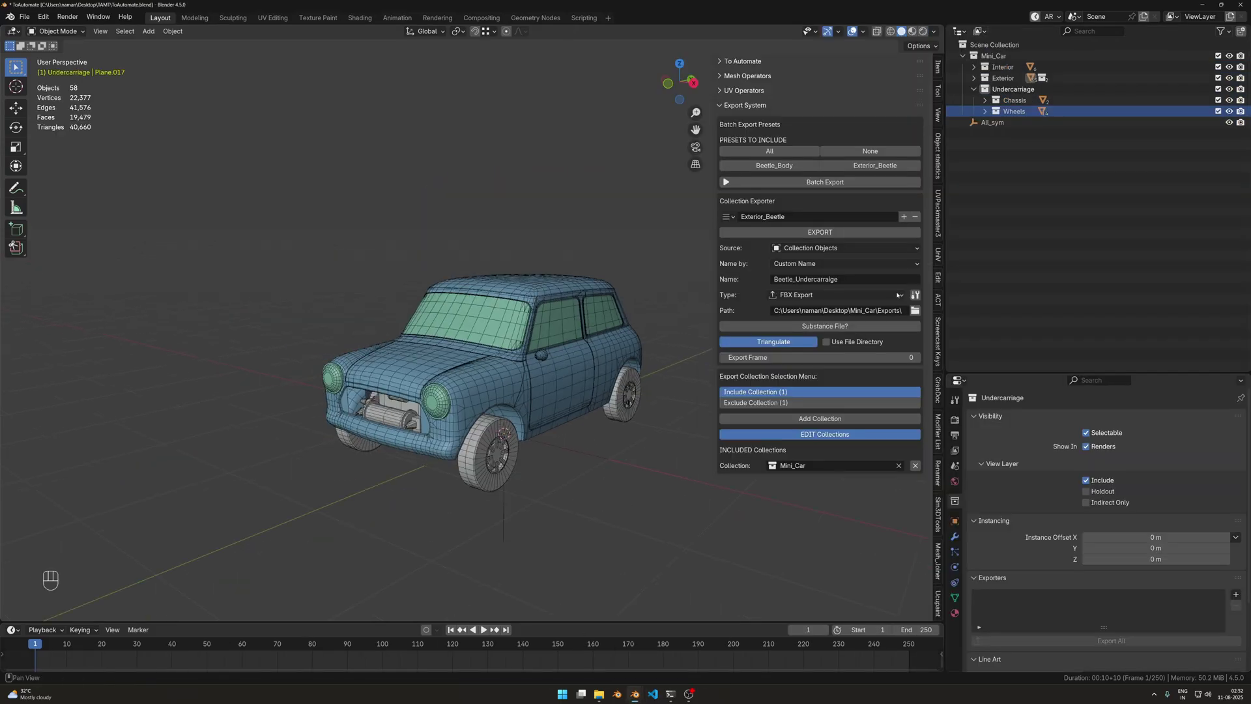
click(974, 89)
click(1217, 56)
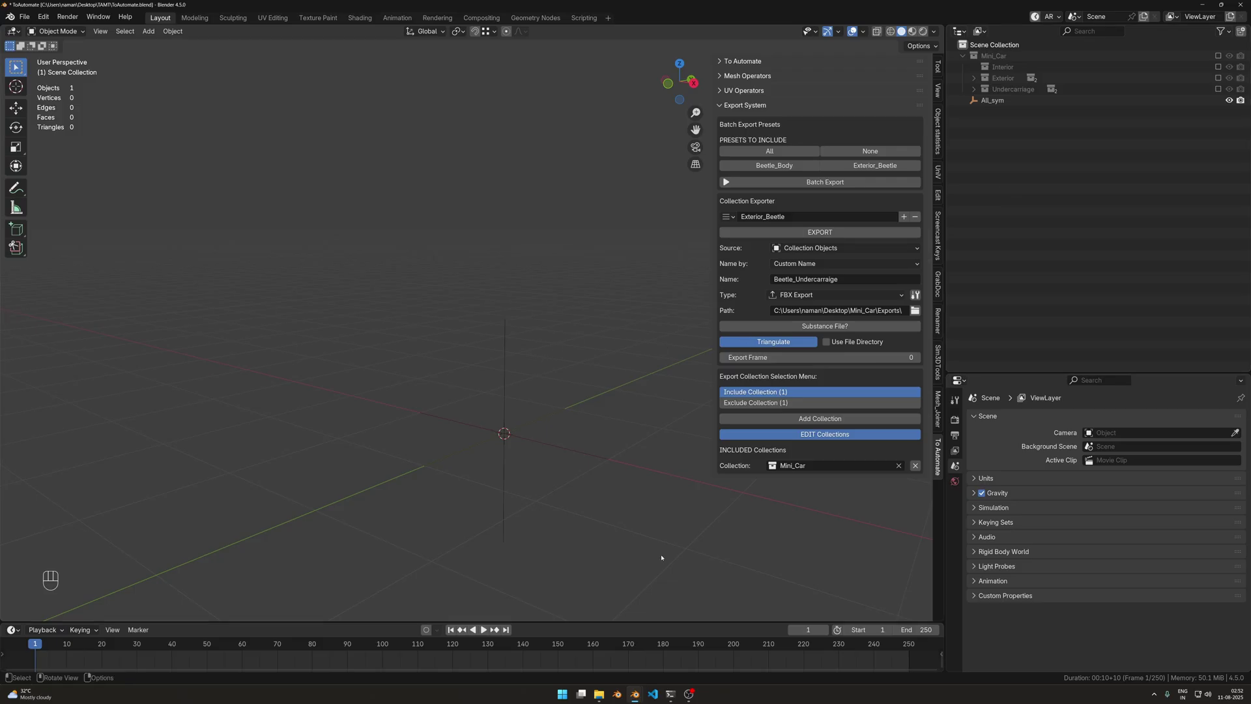
Delete the Beetle_Undercarraige file from the Exports folder in File Explorer and export the Exterior_Beetle preset again in Blender.
mouse_move(611, 686)
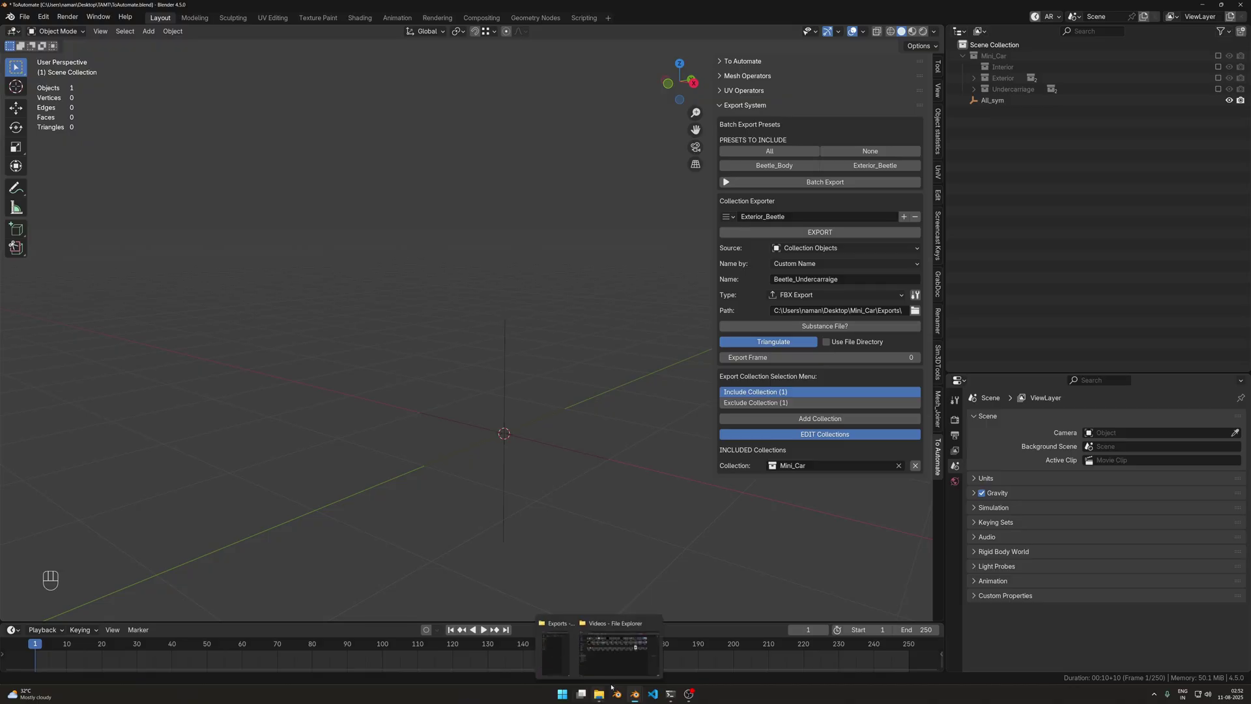
click(555, 652)
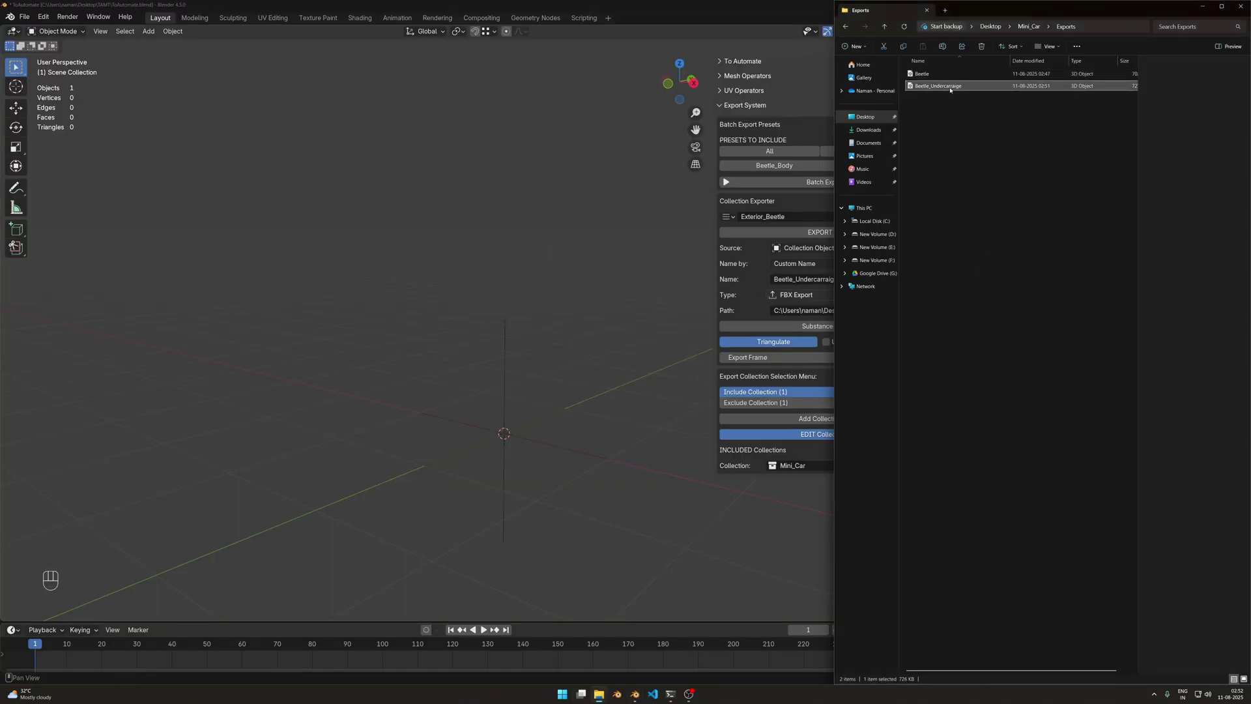
key(Delete)
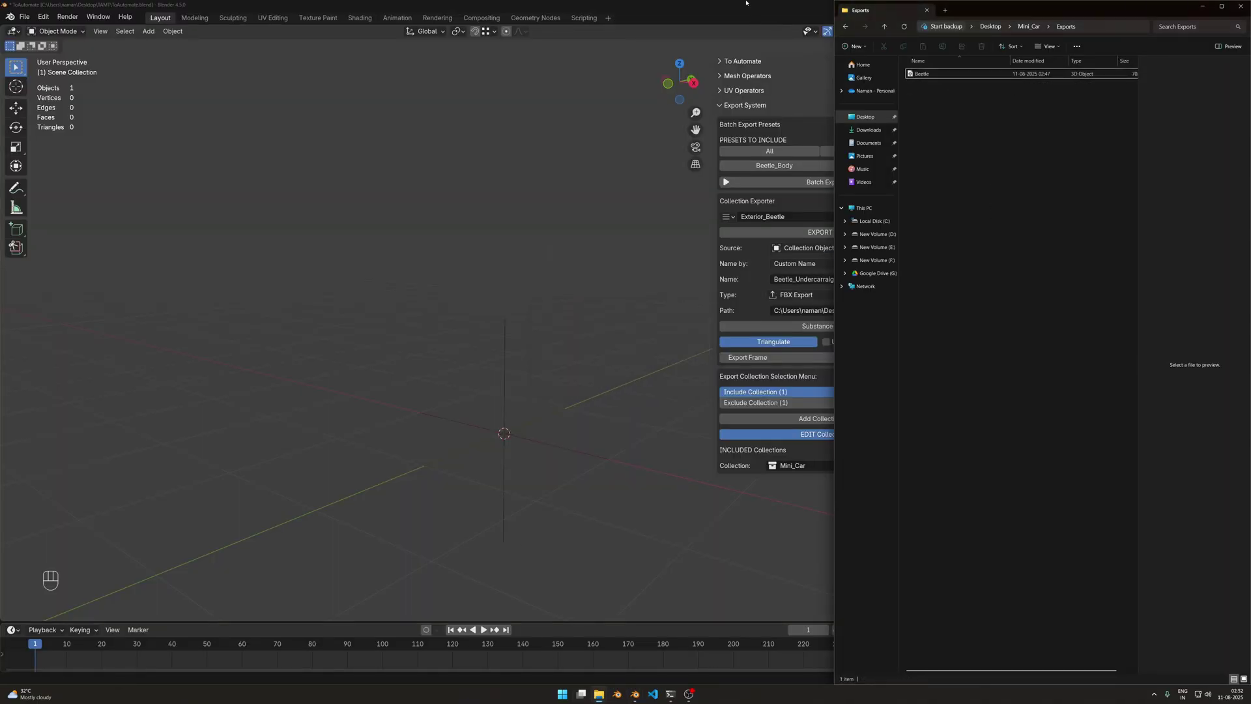
click(746, 3)
click(843, 234)
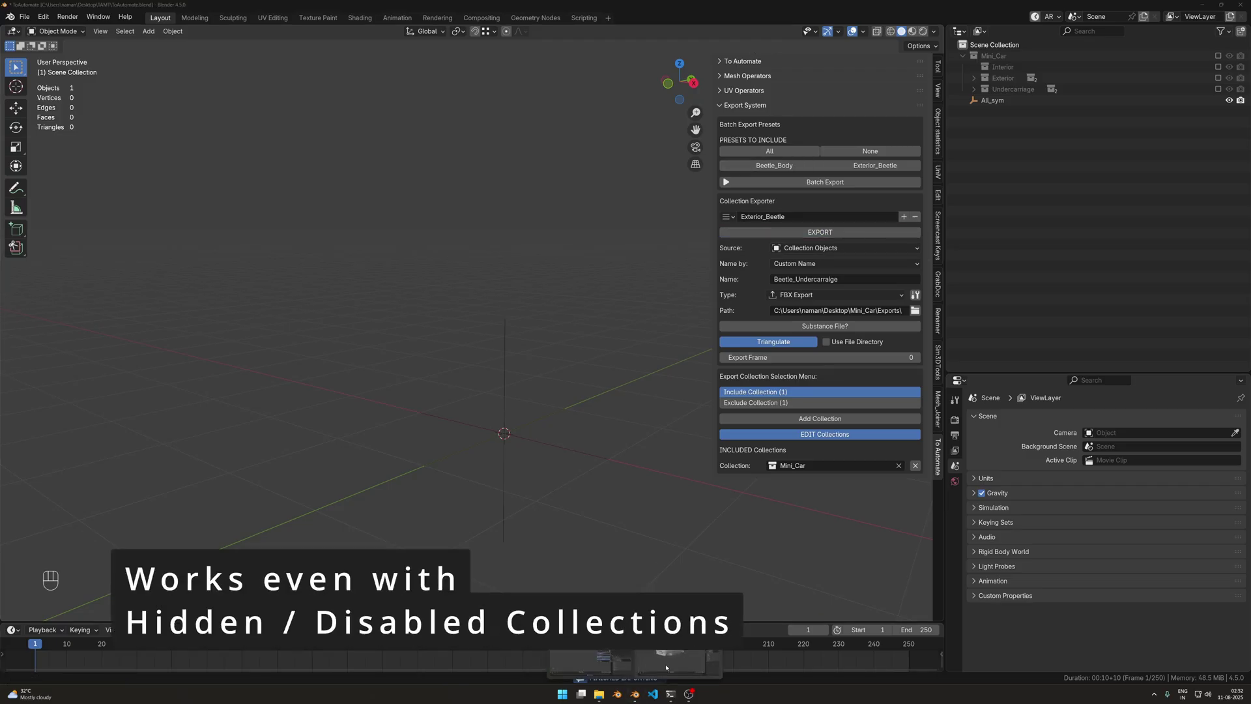
Switch to the untitled Blender window and delete all the previously imported car objects.
click(681, 663)
key(a)
key(Delete)
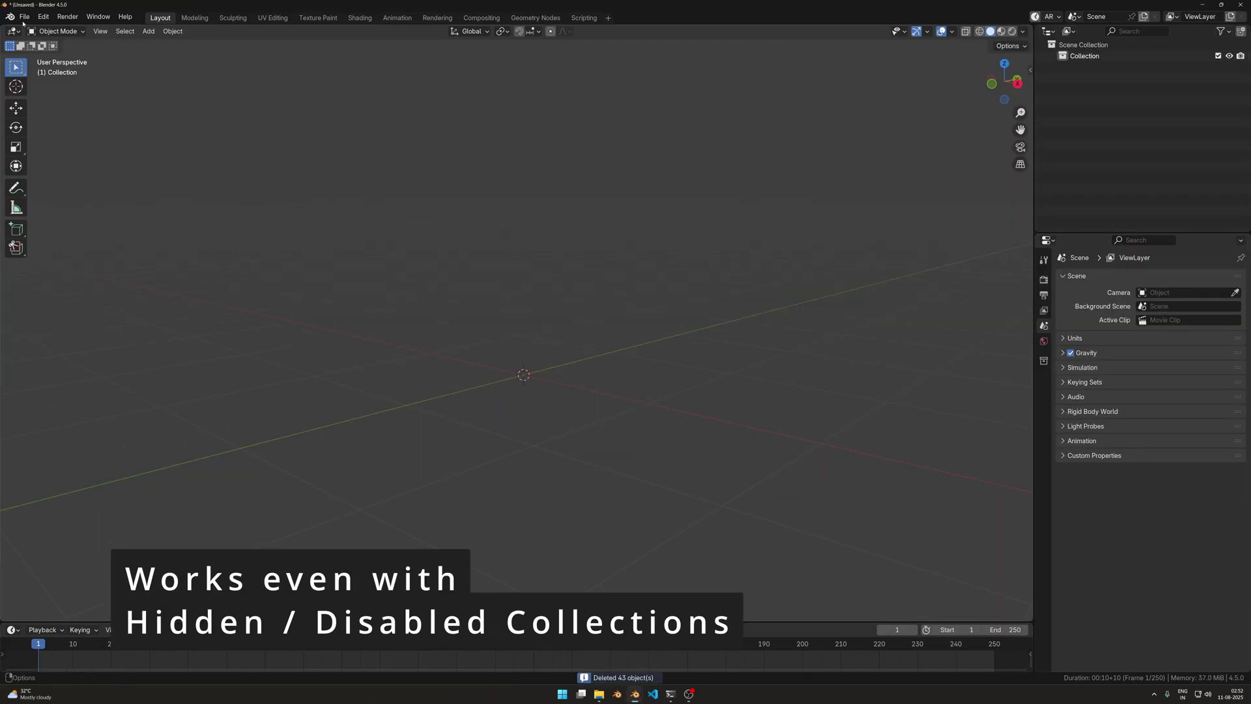
Import the re-exported Beetle_Undercarraige.fbx into the emptied scene and inspect the model.
click(24, 16)
mouse_move(58, 174)
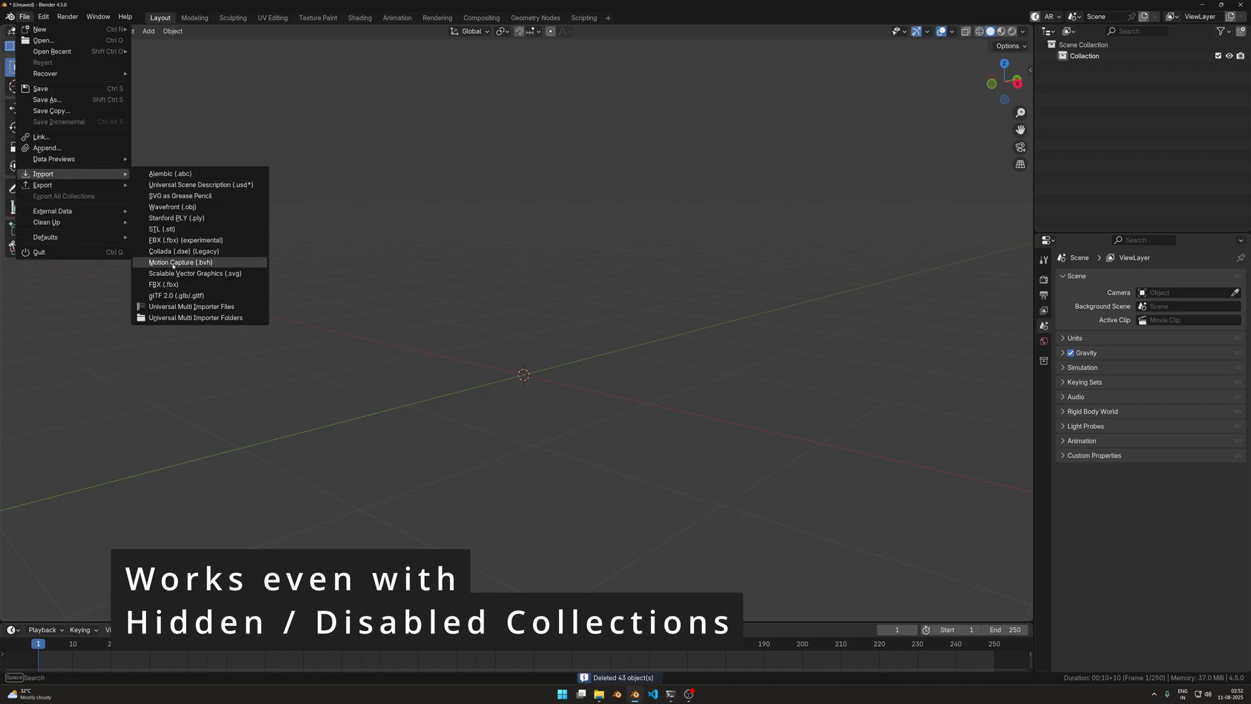
click(163, 284)
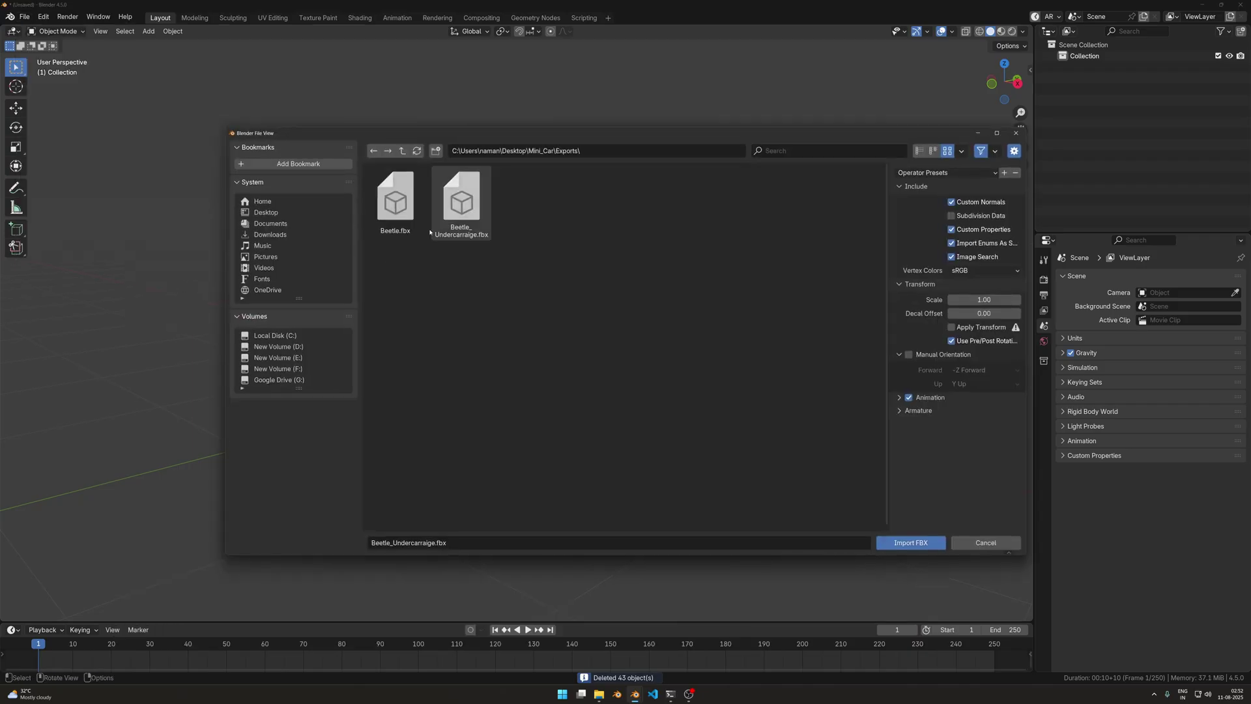
click(919, 542)
middle_drag(597, 393, 640, 393)
Enable the Mini_Car collection again in the ToAutomate file and add a new export preset.
mouse_move(634, 692)
click(678, 657)
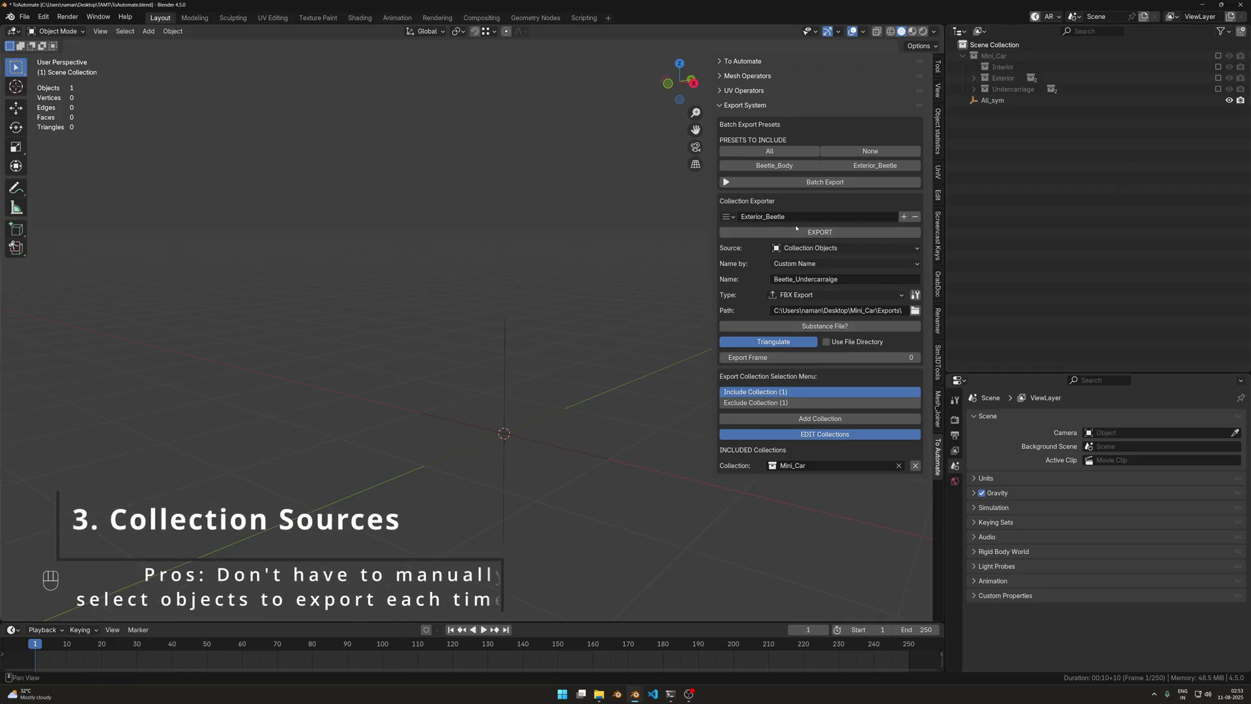
click(903, 217)
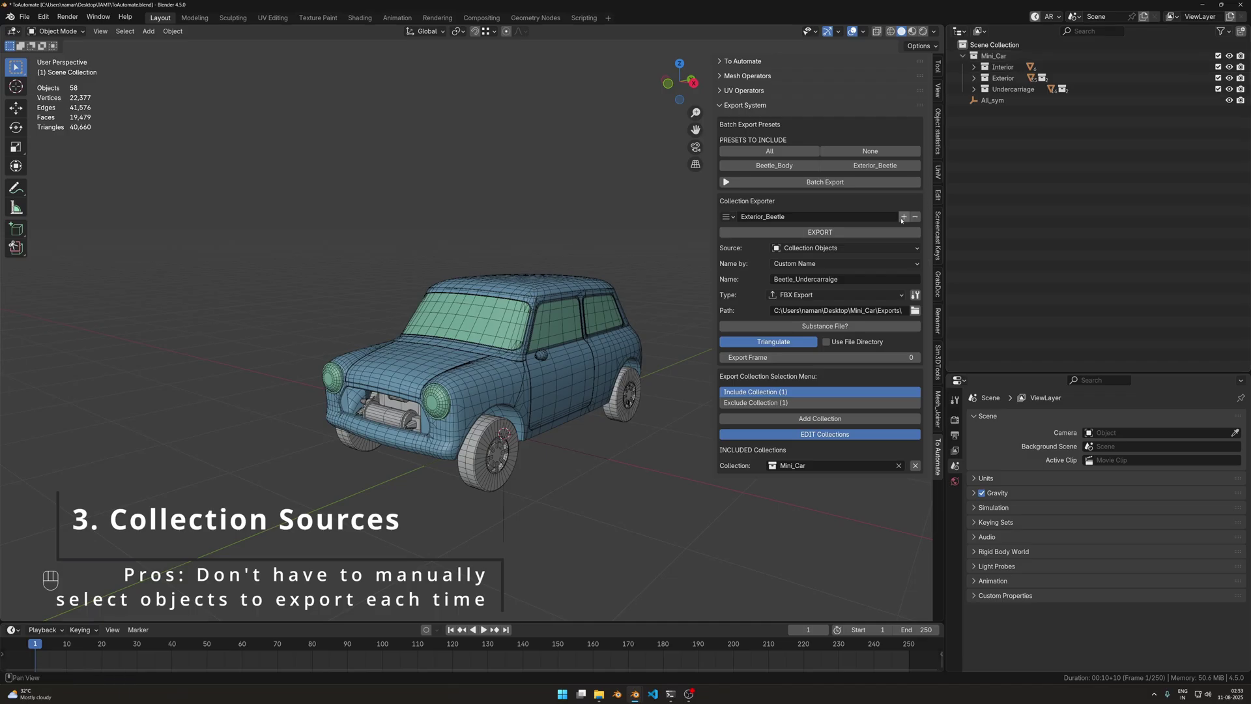
click(904, 218)
Rename the new export preset to Interior_Wheels.
click(730, 229)
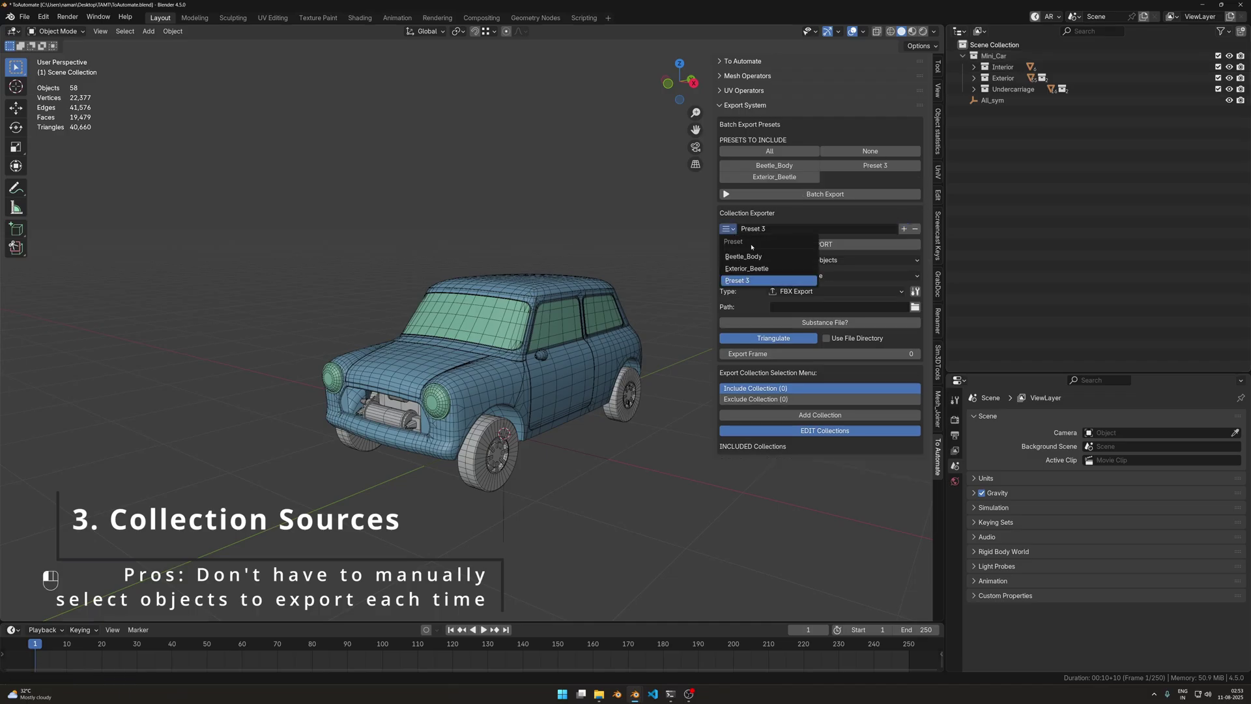
click(783, 227)
text(Interior)
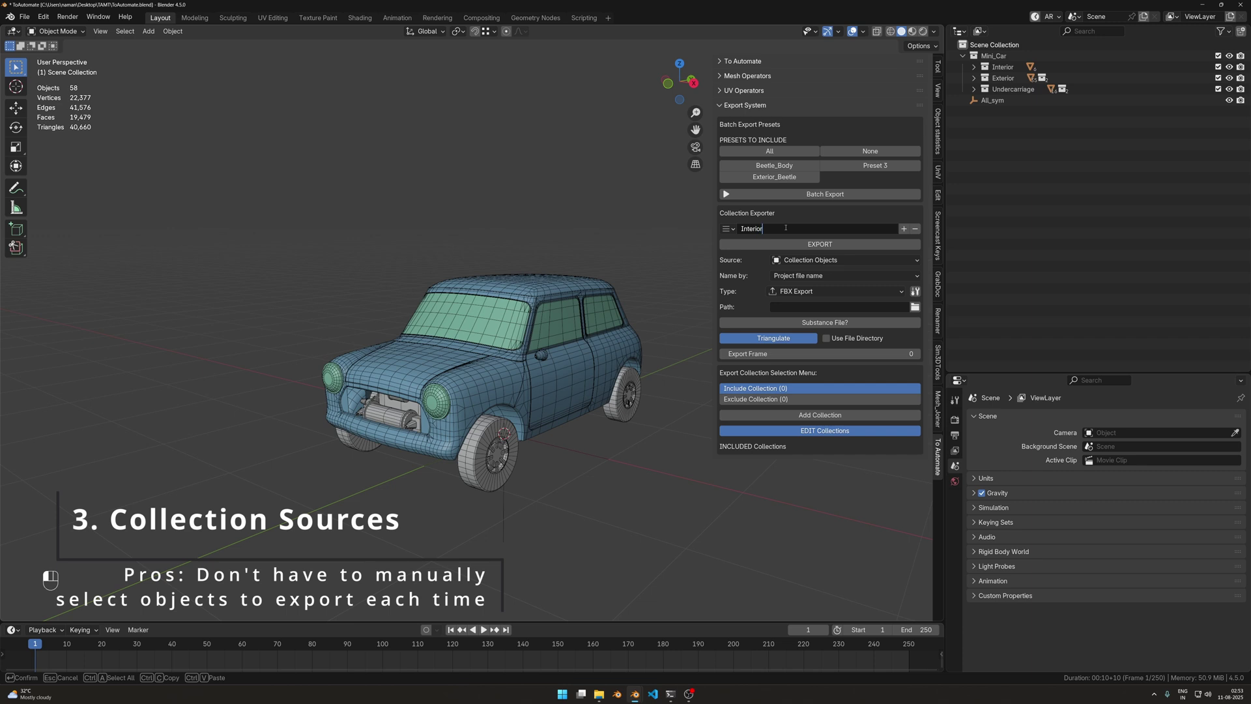
key(shift)
text(+)
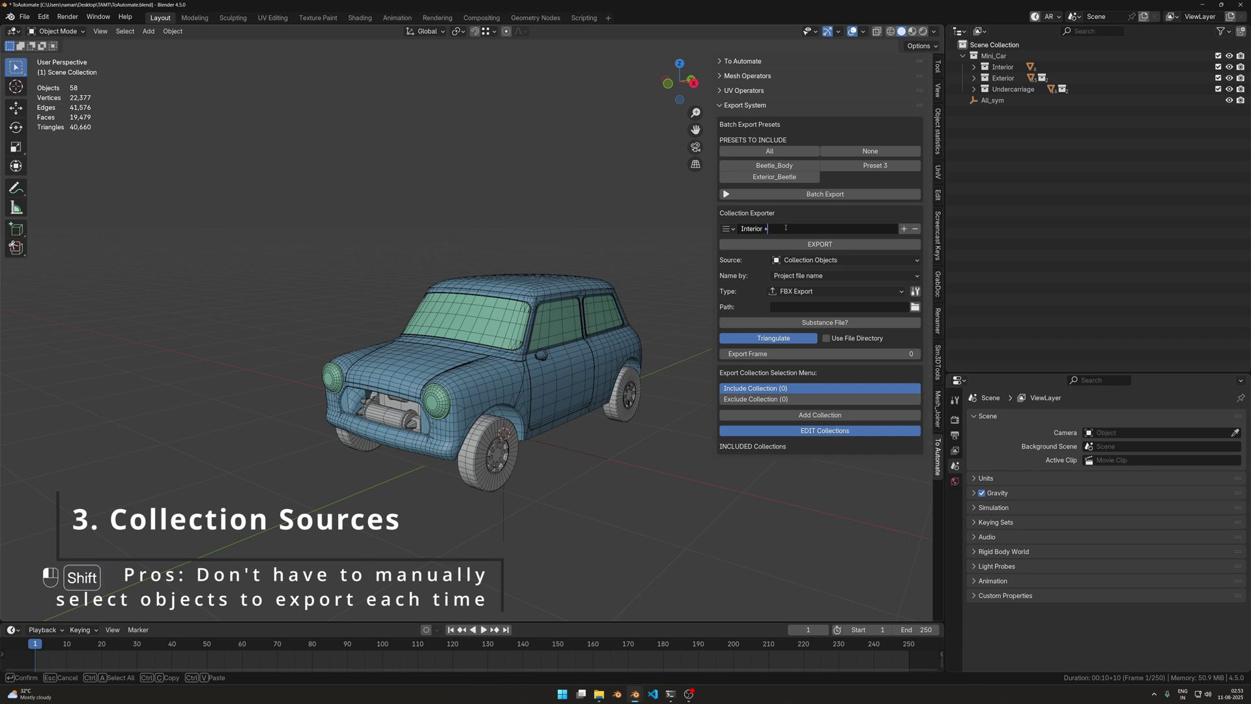
key(shift+BackSpace)
key(shift+BackSpace)
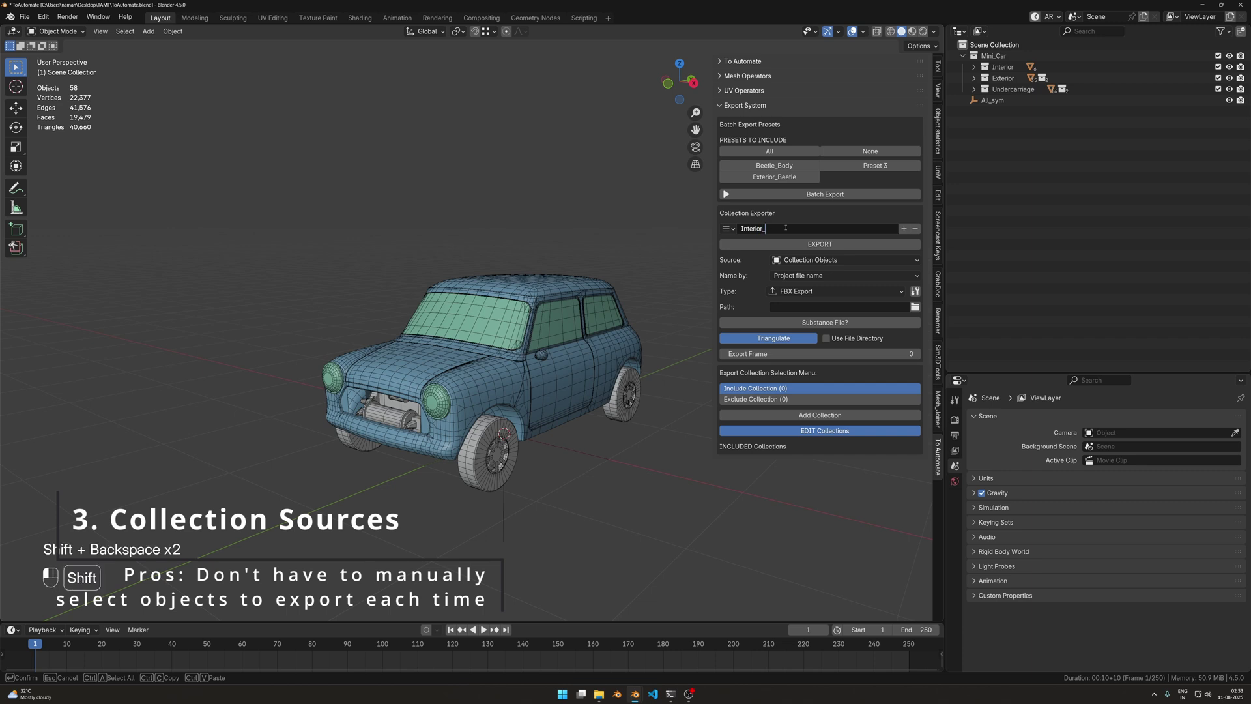
text(_Wheels)
key(Return)
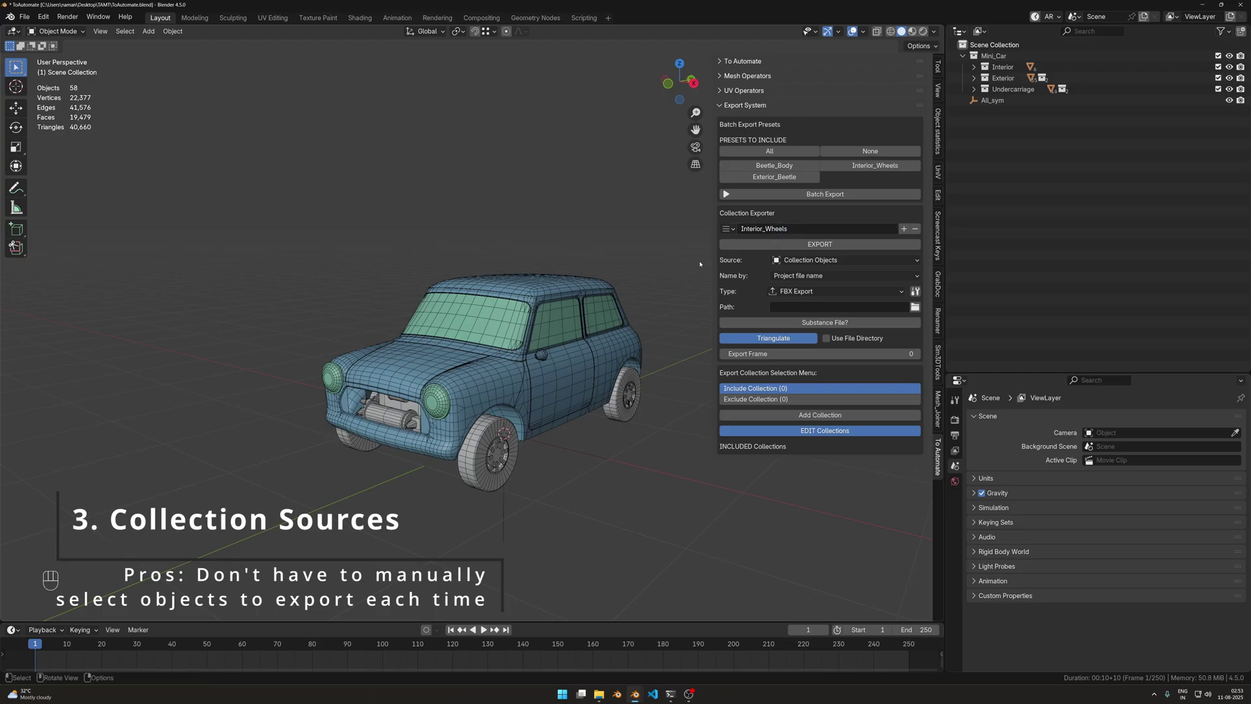
Name the preset's export by Custom Name as Interior_Wheels, keeping Collection Objects as the source and FBX Export as the type.
click(808, 275)
click(812, 288)
click(812, 290)
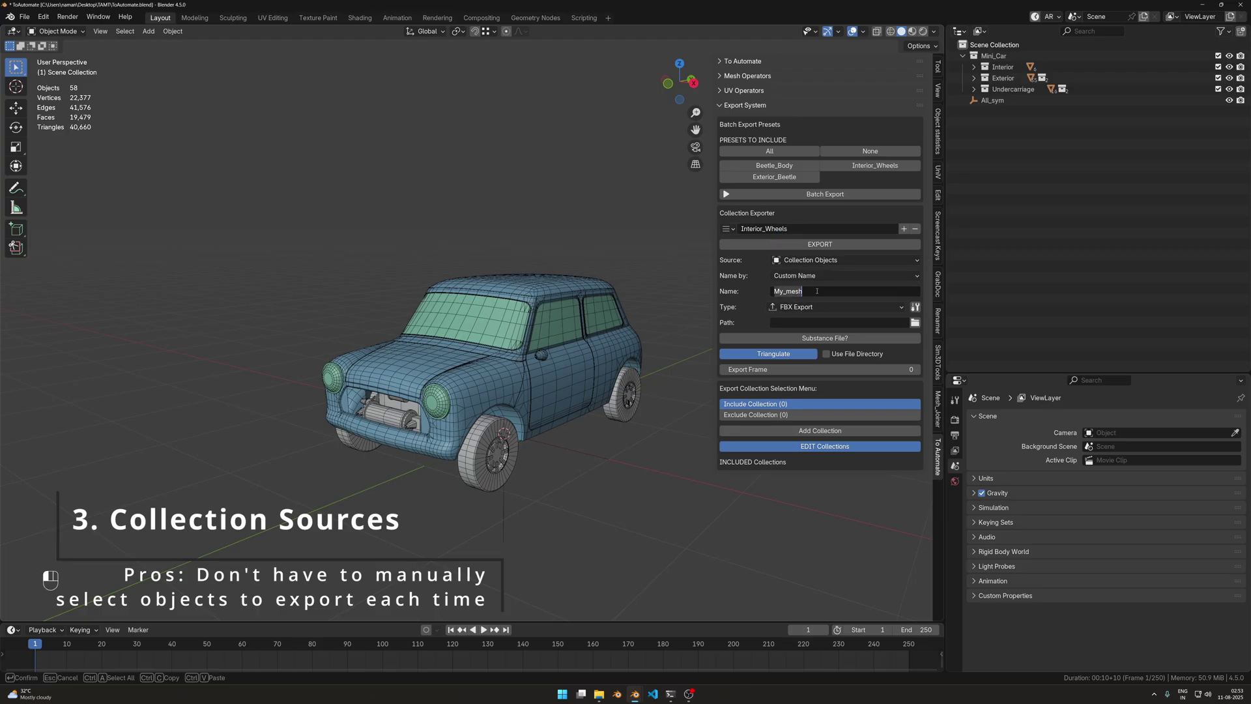
key(shift+BackSpace)
text(Interior_Wheel)
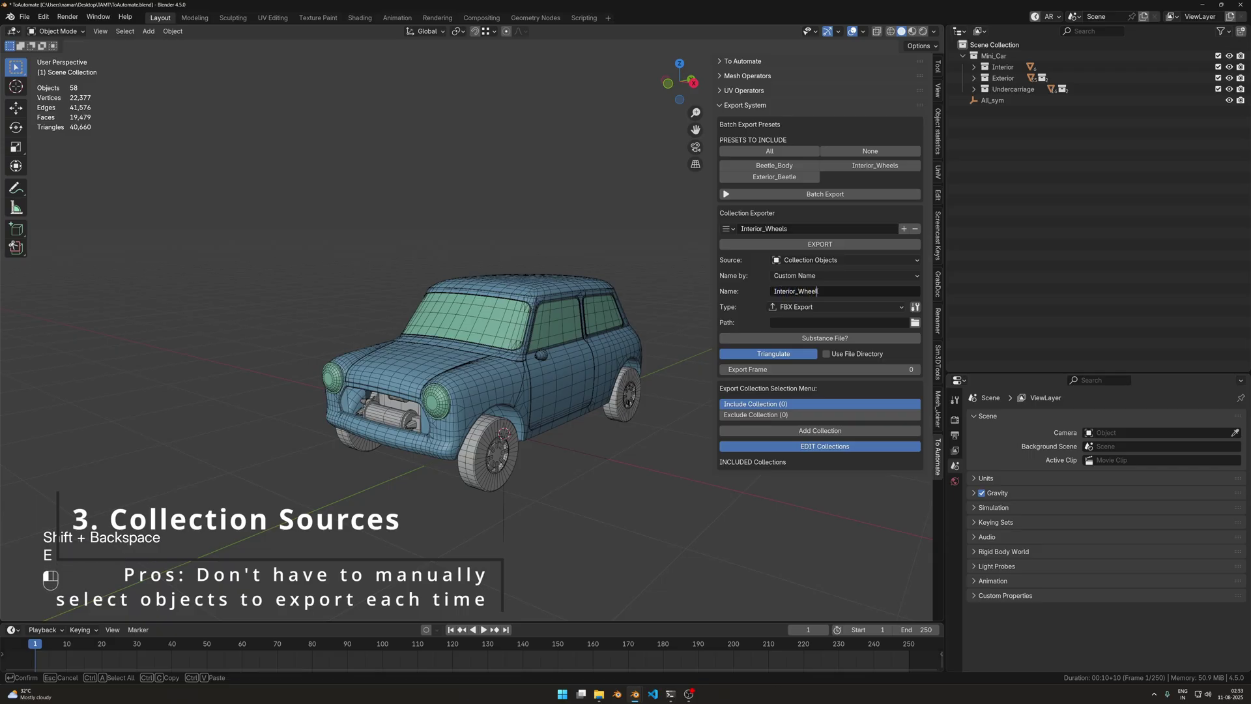
text(s)
key(Return)
click(818, 260)
click(818, 260)
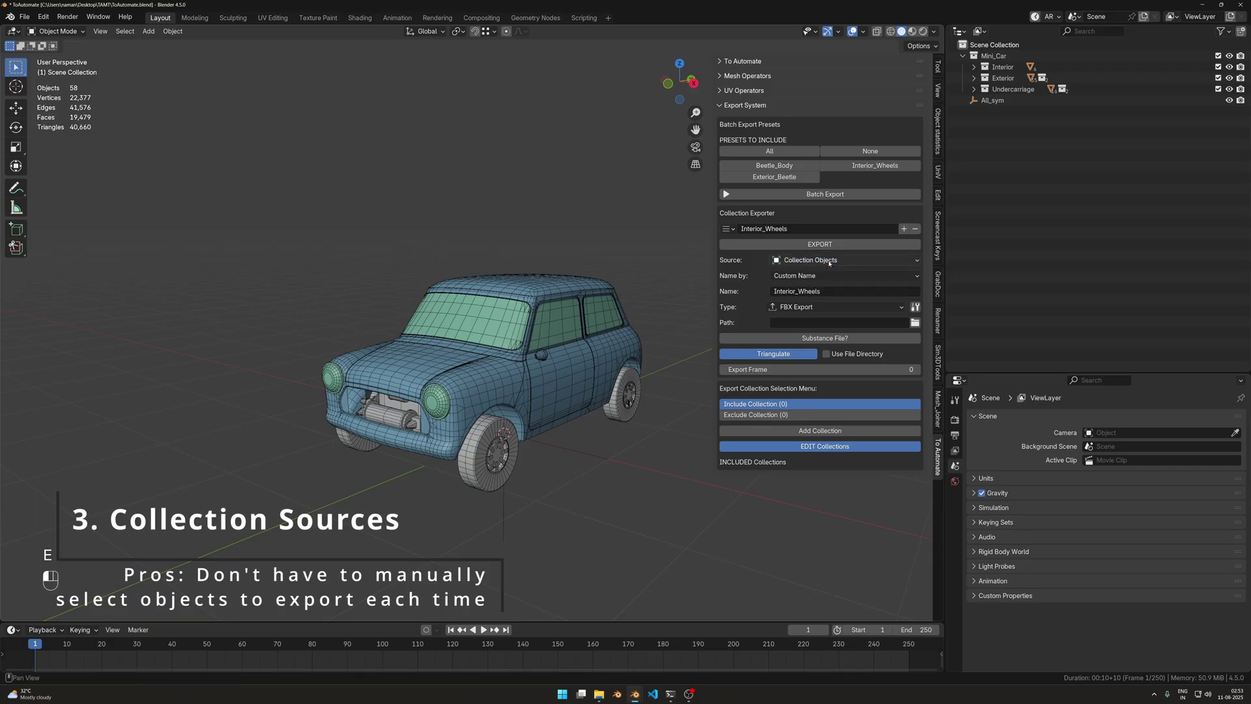
click(817, 307)
click(818, 308)
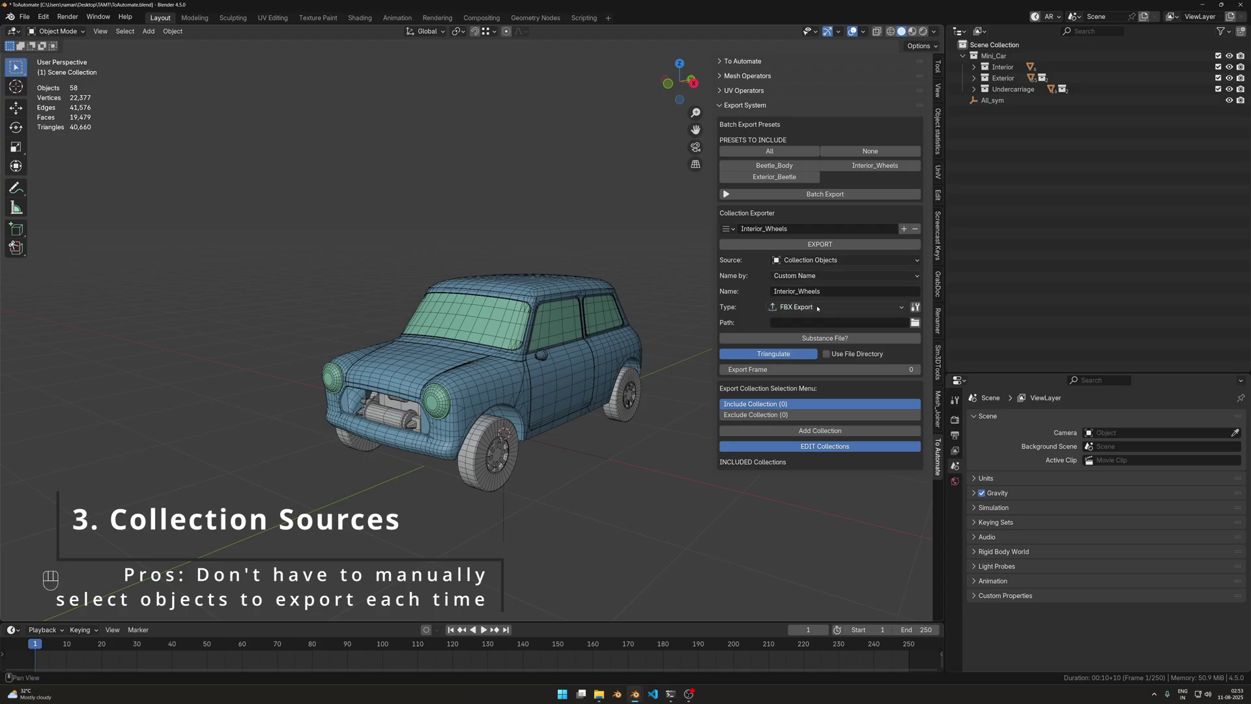
click(820, 260)
click(803, 307)
click(803, 308)
click(803, 307)
click(803, 308)
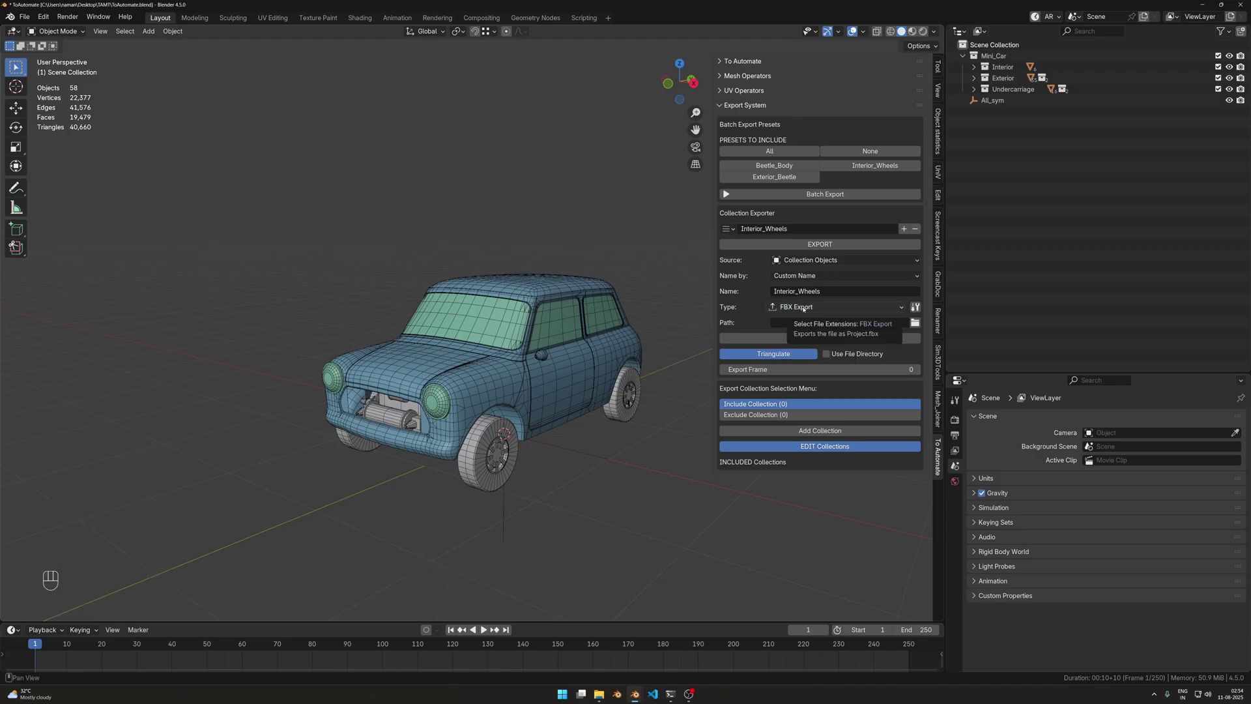
click(841, 307)
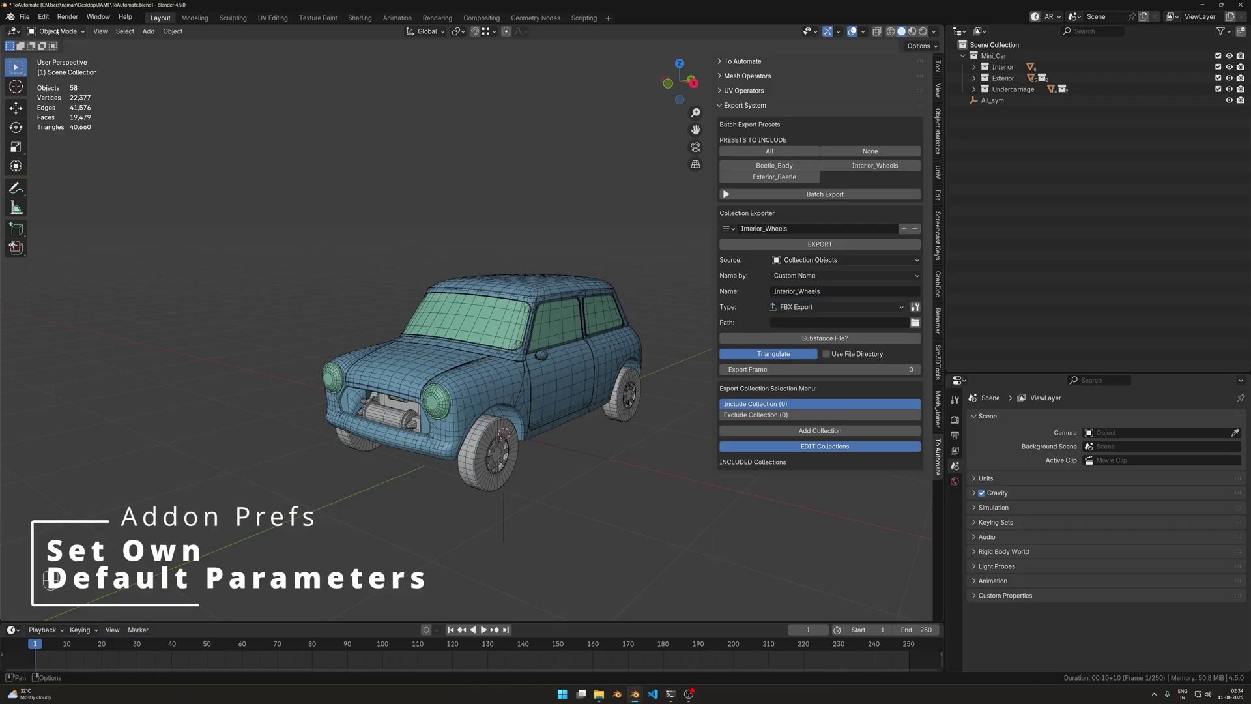
Switch the export format preset in the ToAutomate add-on preferences to OBJ_Presets and on to DAE_Presets.
click(43, 17)
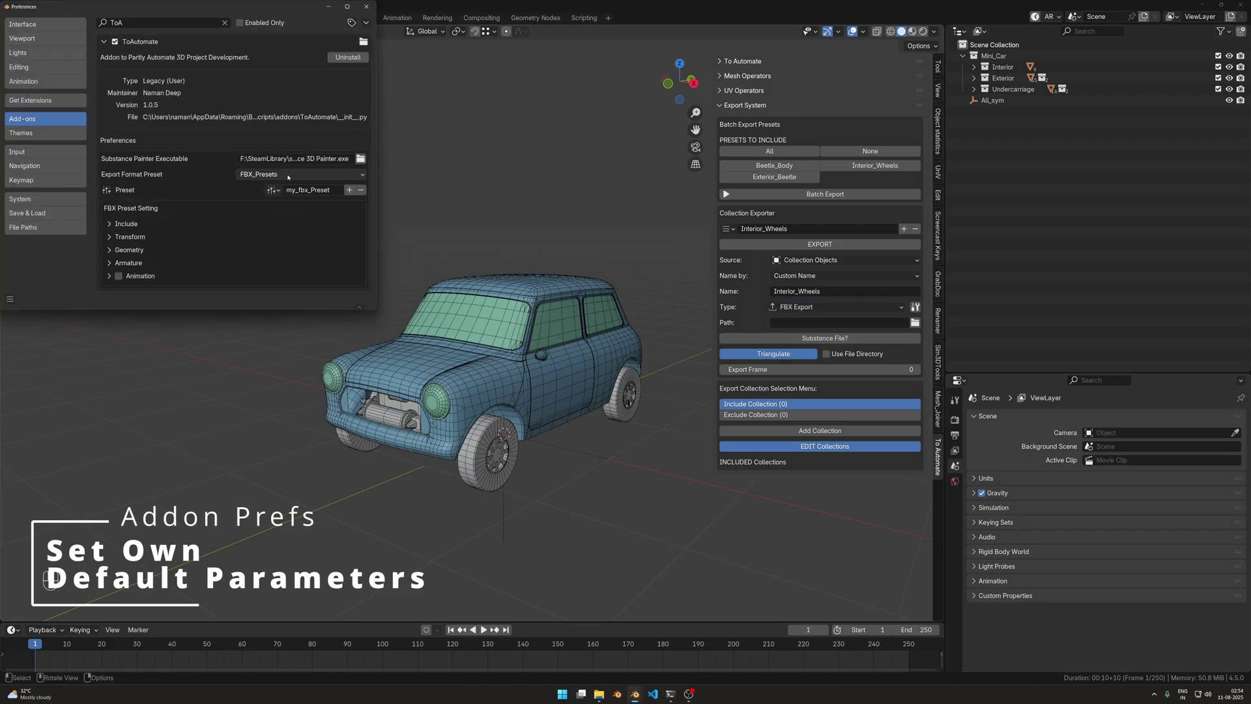
click(274, 174)
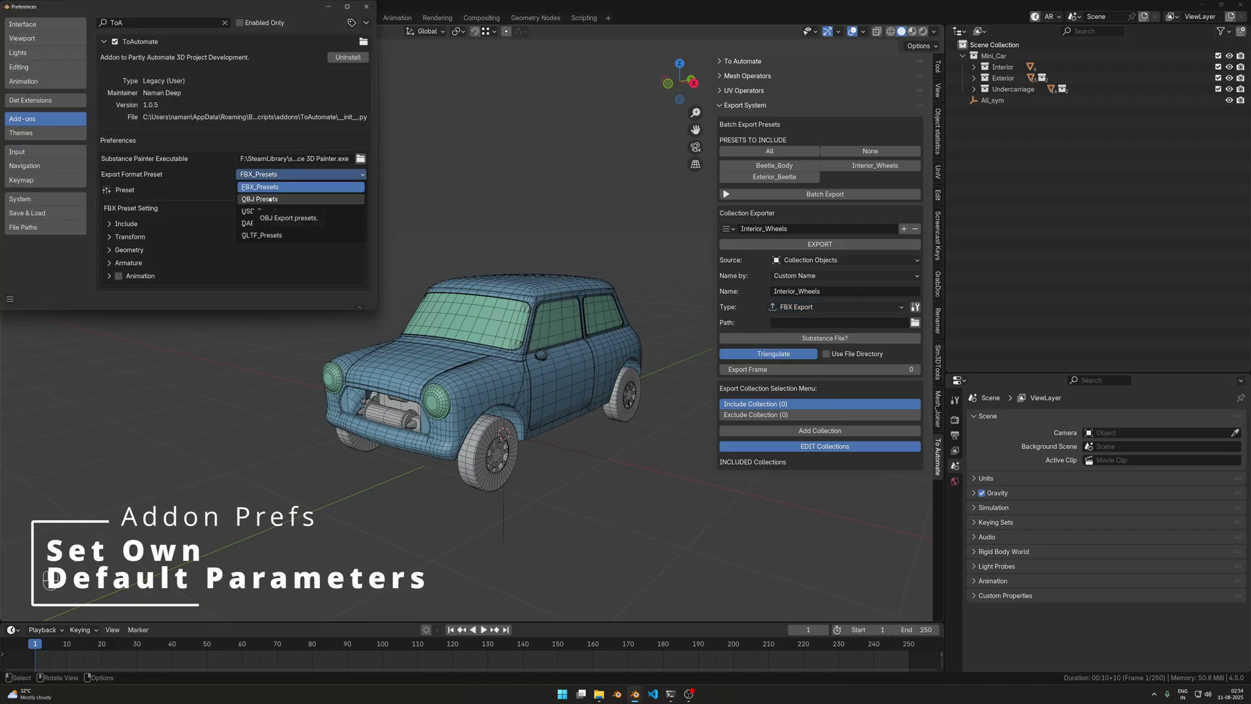
click(274, 199)
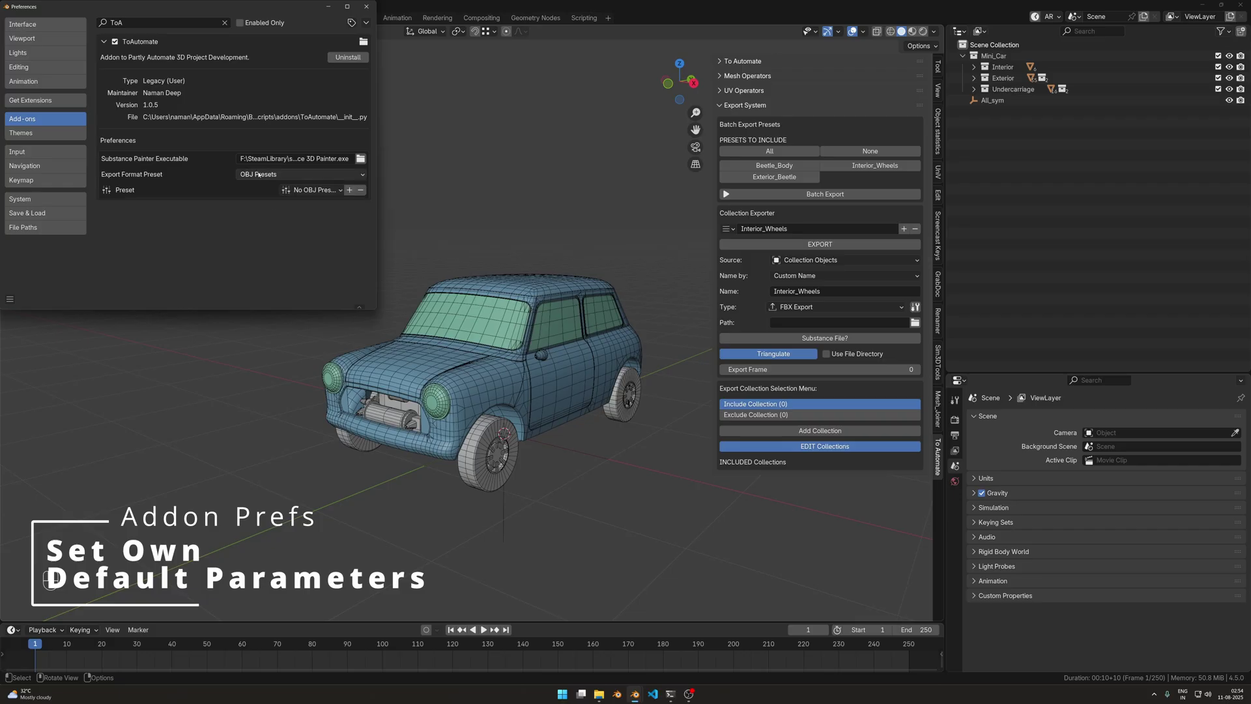
click(267, 174)
click(267, 174)
click(274, 215)
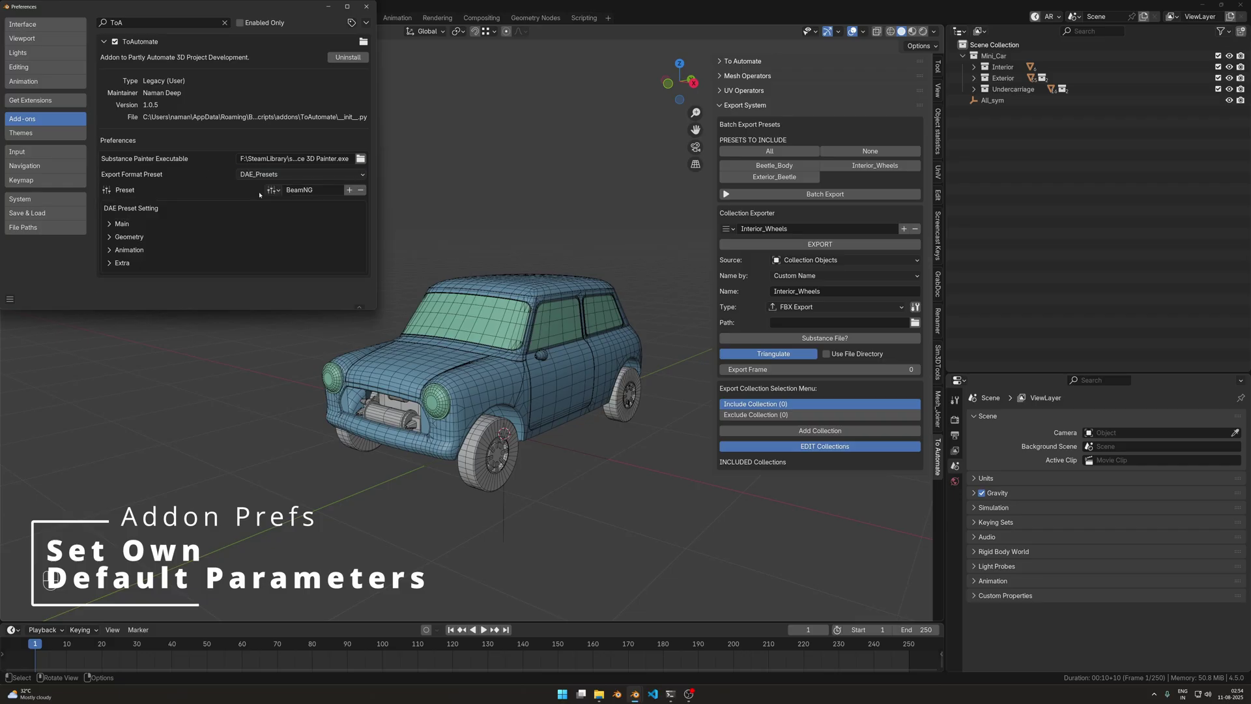
click(366, 7)
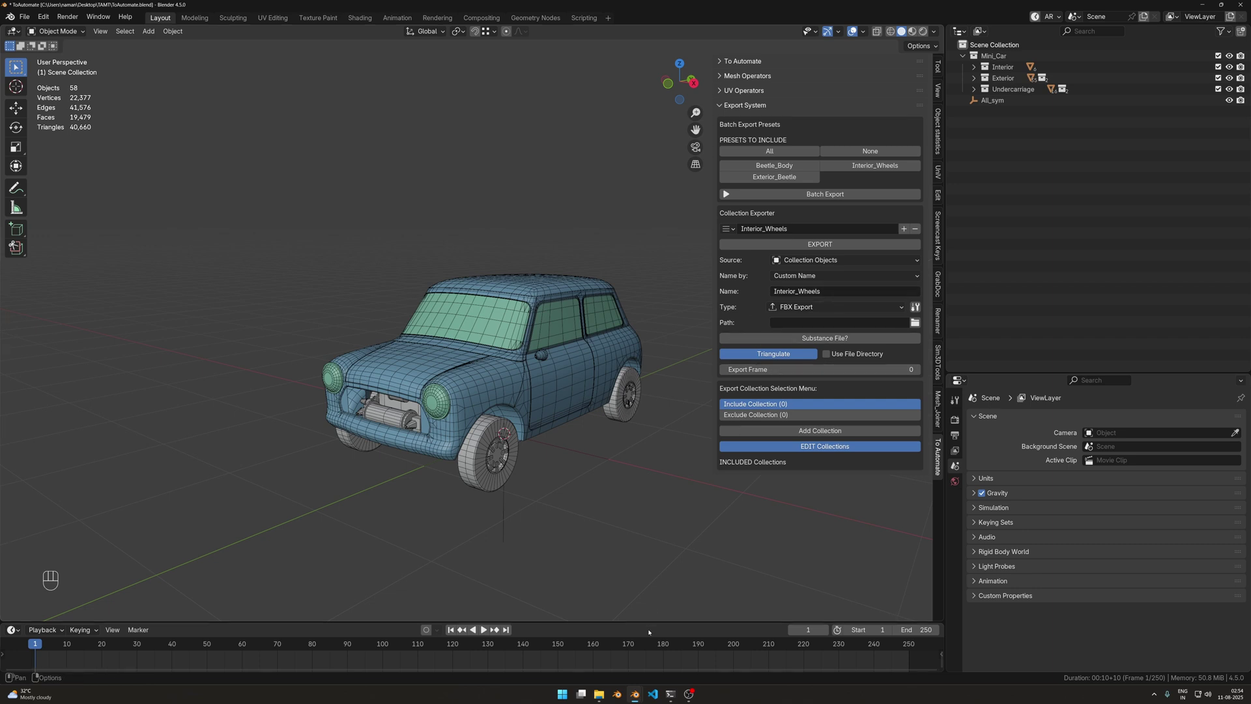
Reopen the add-on preferences and check the presets available for the DAE format.
click(43, 16)
click(43, 16)
click(95, 162)
click(267, 177)
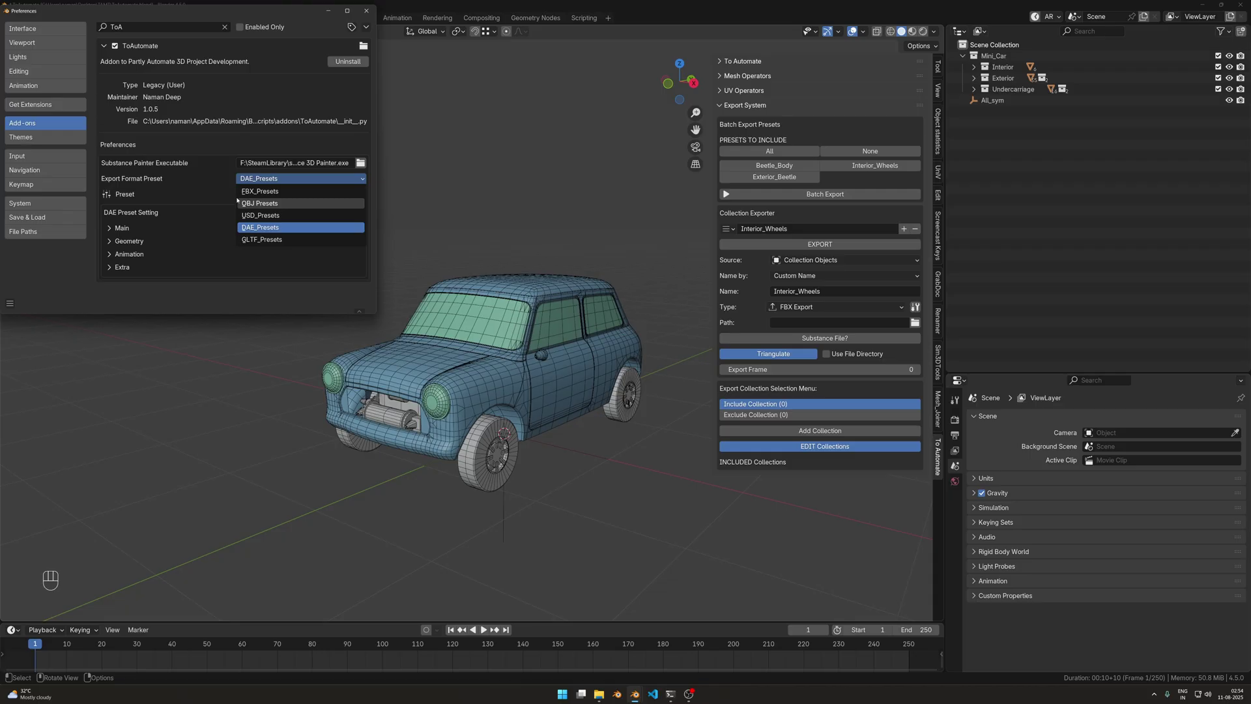
click(260, 226)
click(273, 194)
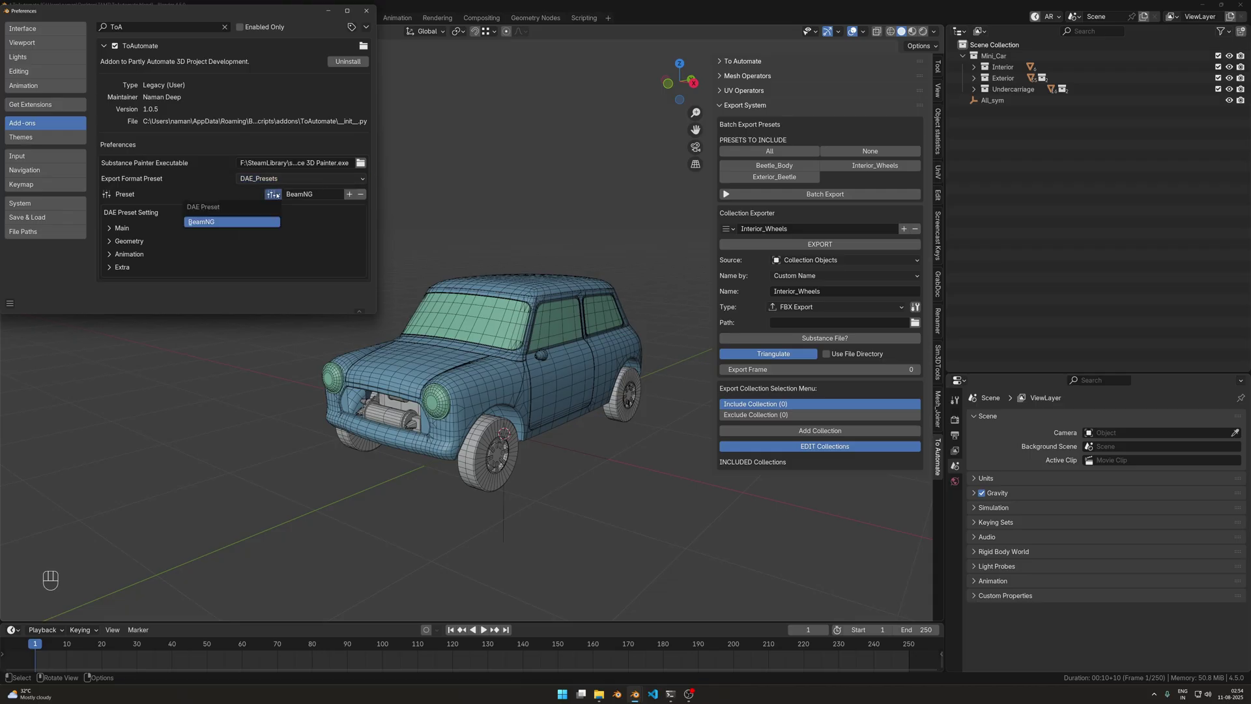
Set the export format preset to FBX_Presets, choose the Godot preset and close the preferences.
click(300, 179)
click(286, 190)
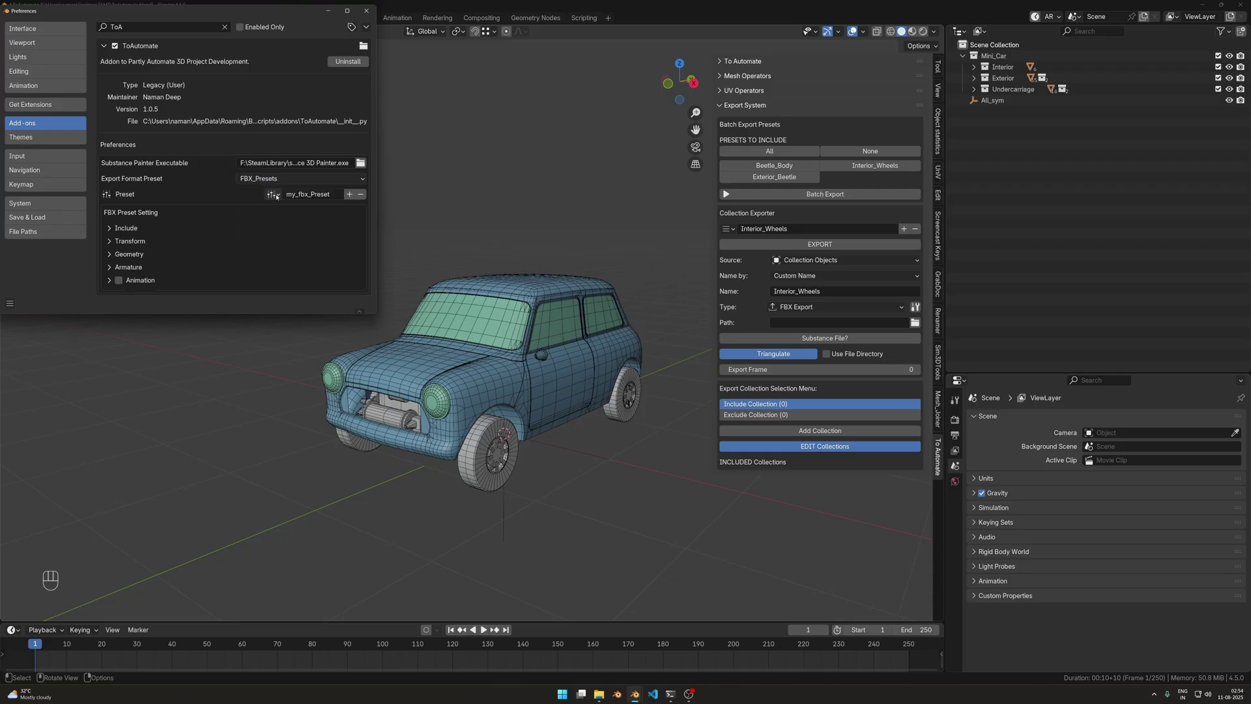
click(273, 194)
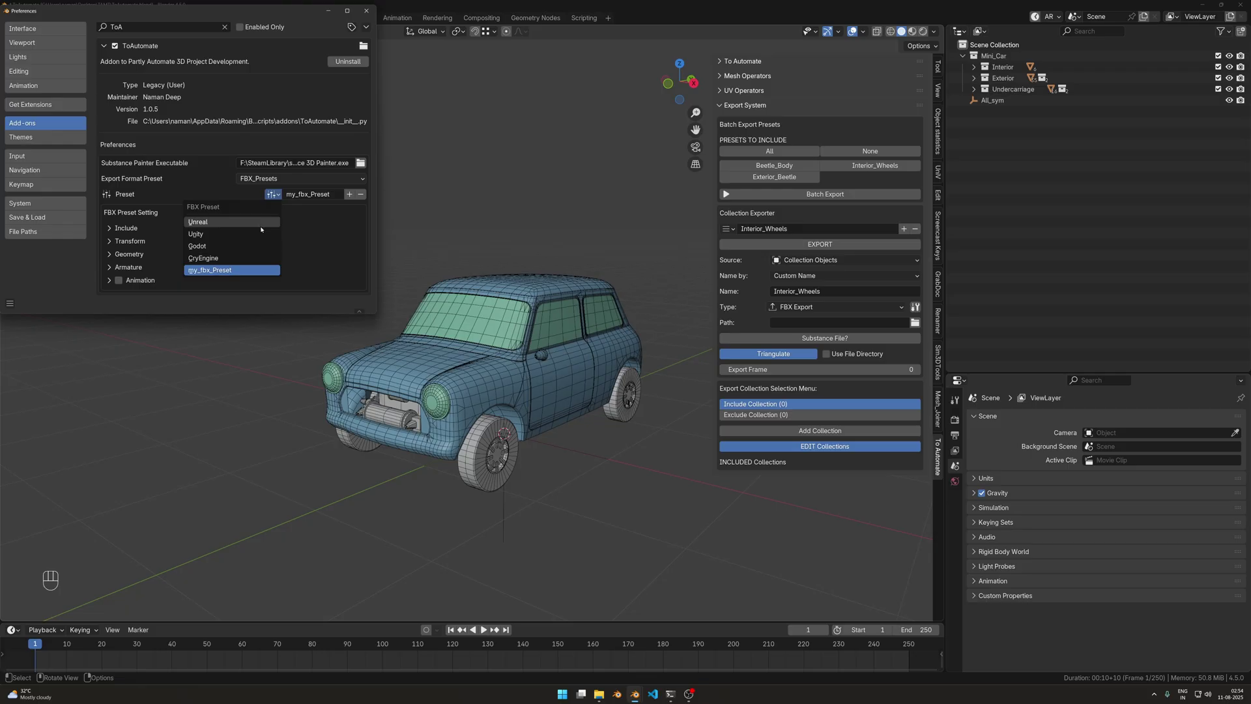
click(251, 246)
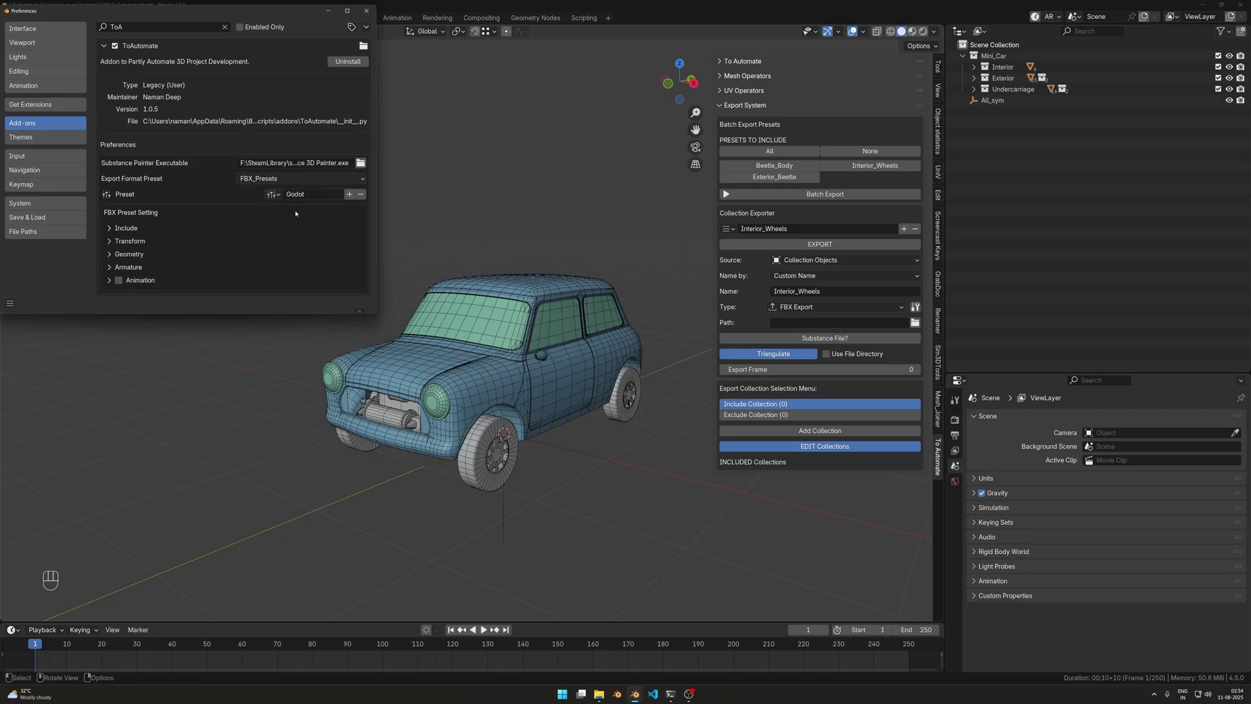
click(366, 12)
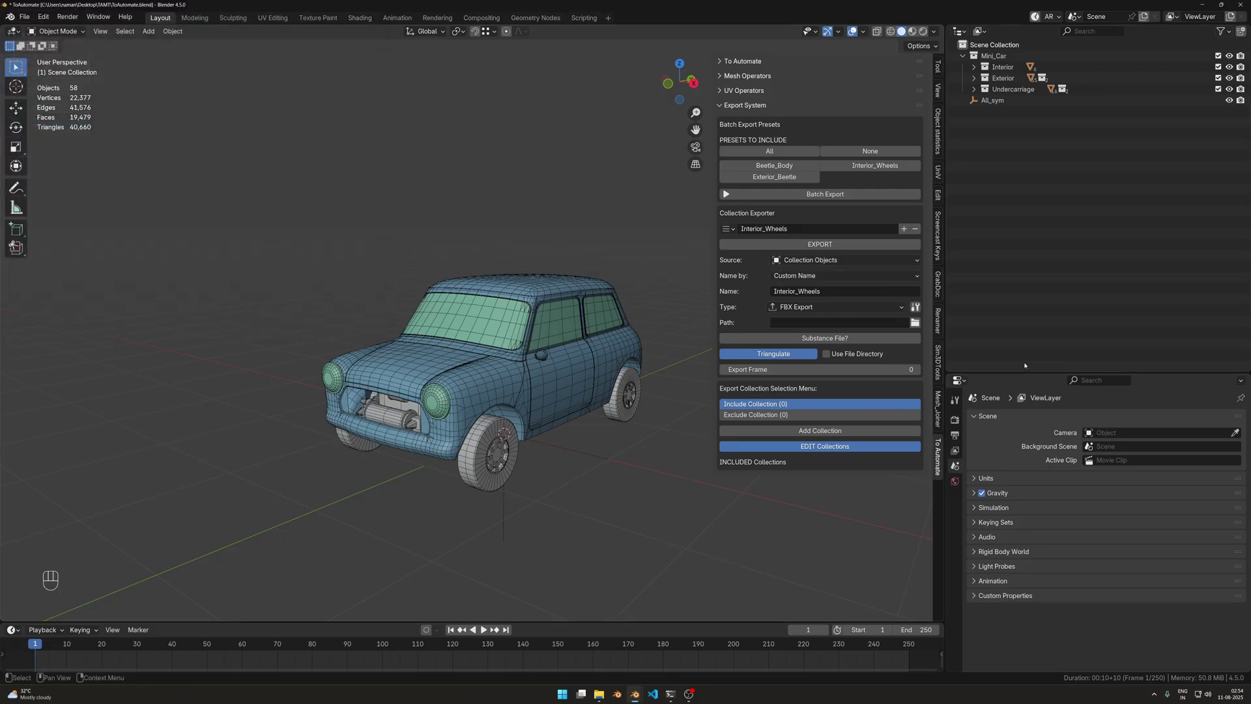
Create a Wheels folder inside Mini_Car\Exports and set it as the Interior_Wheels preset's export path.
click(915, 322)
double_click(427, 305)
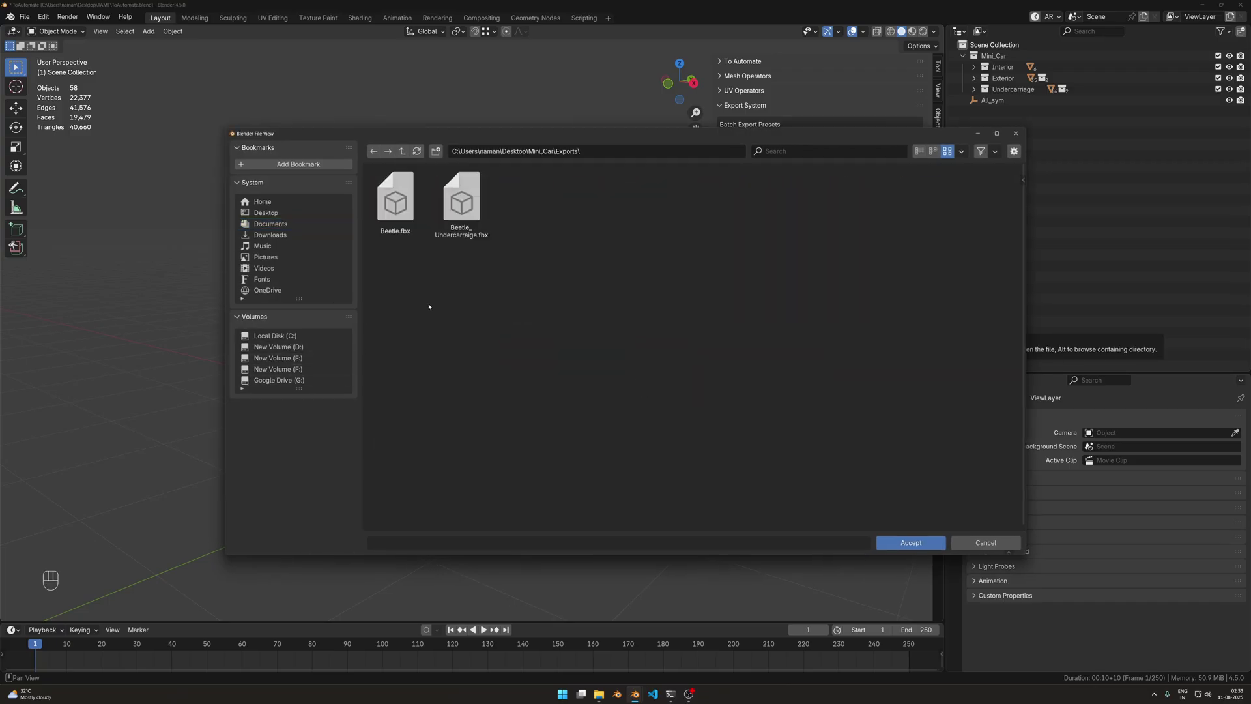
right_click(483, 243)
click(521, 366)
text(Wh)
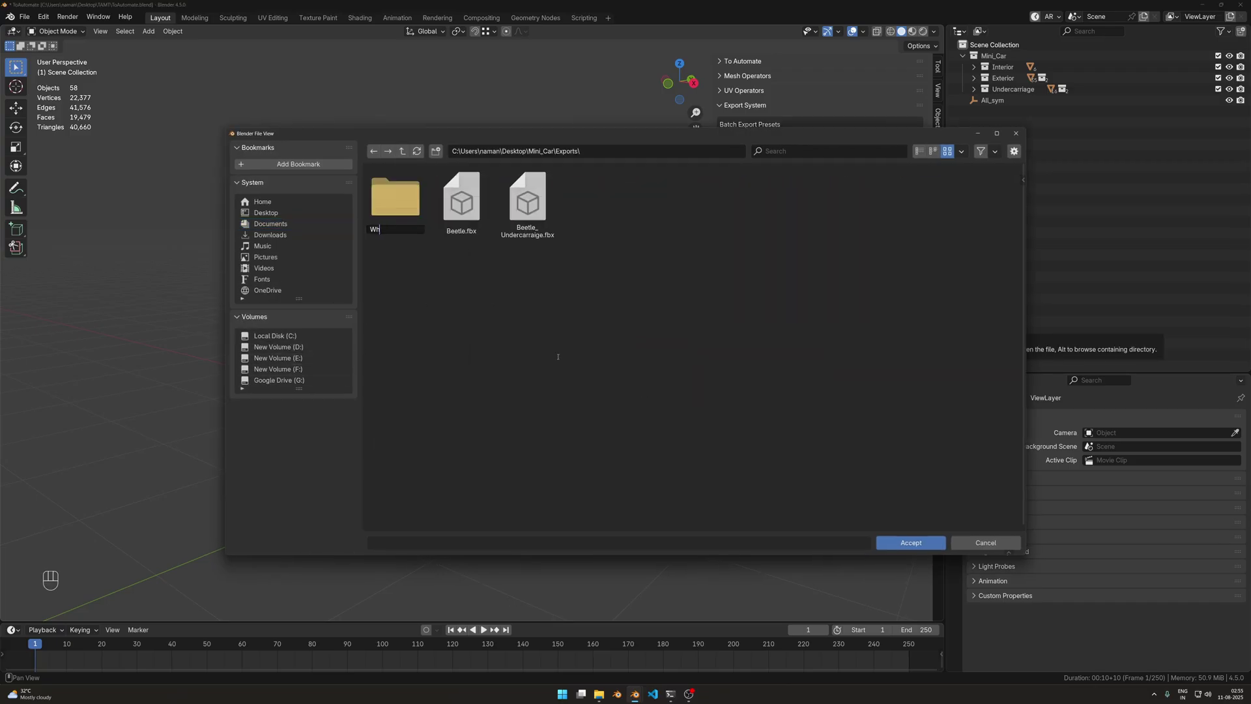
text(eels)
key(Return)
key(Return)
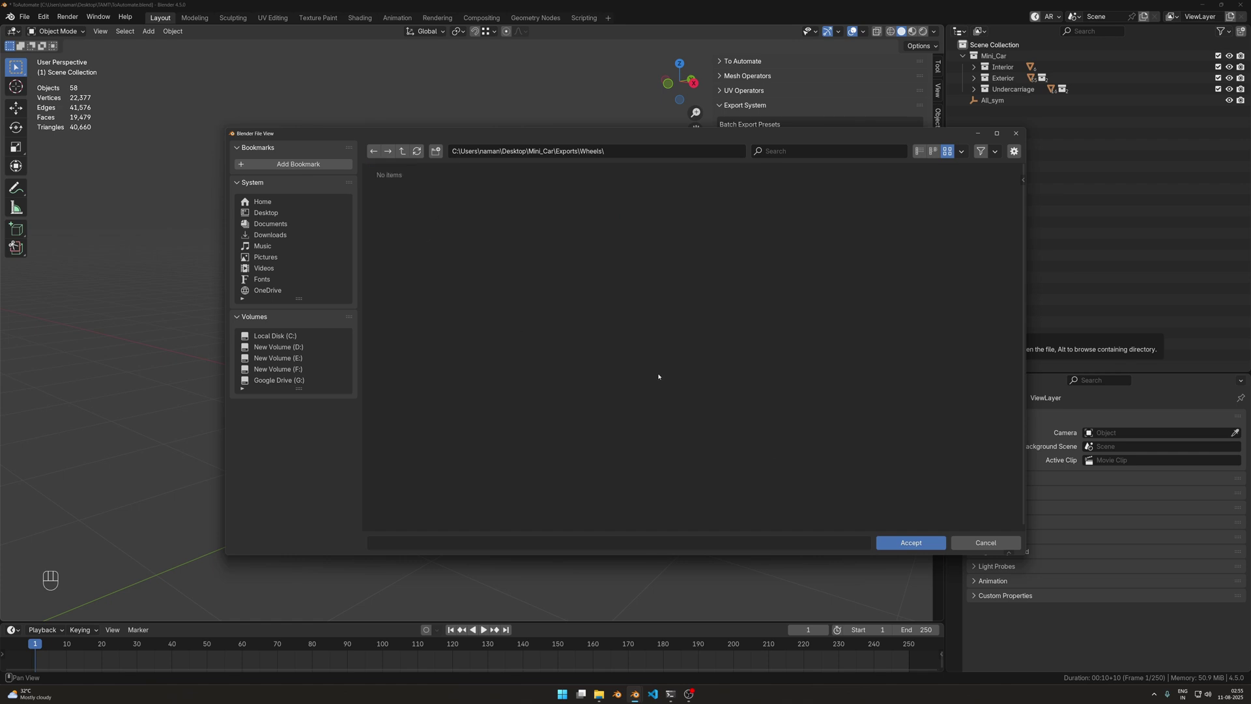
click(910, 542)
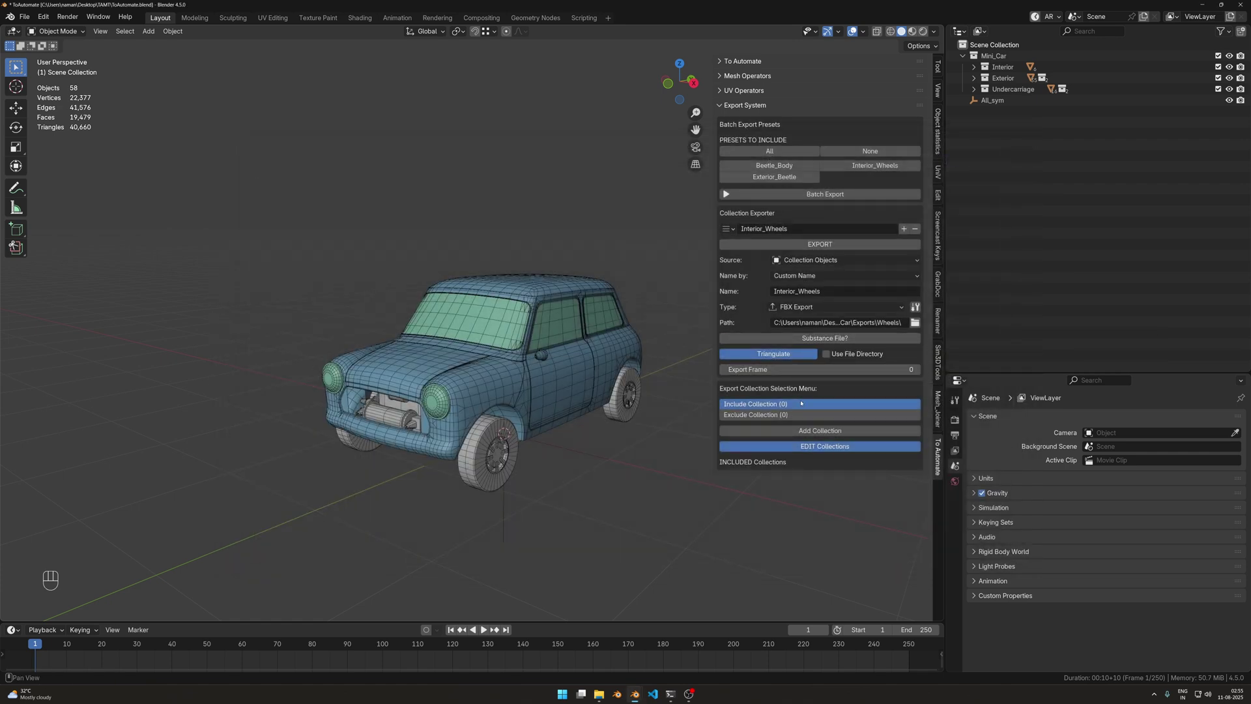
Add the Interior collection and the Undercarriage's Wheels collection to the preset's included collections.
click(1012, 68)
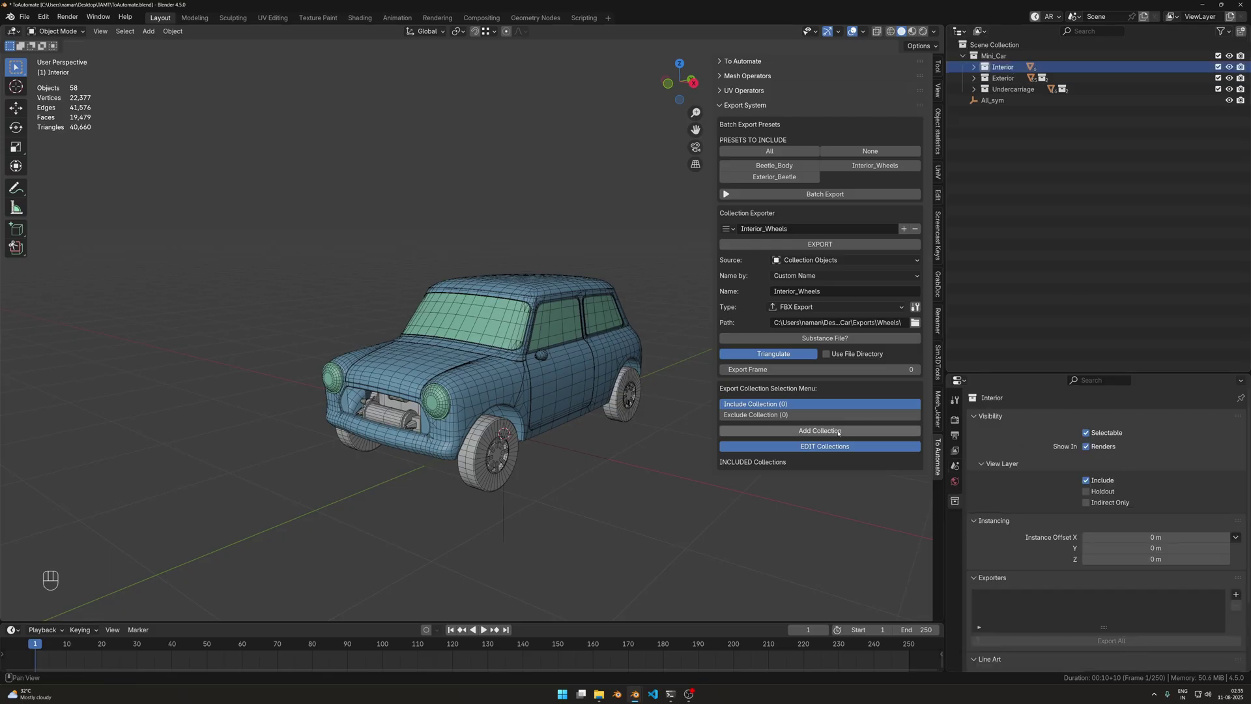
click(973, 88)
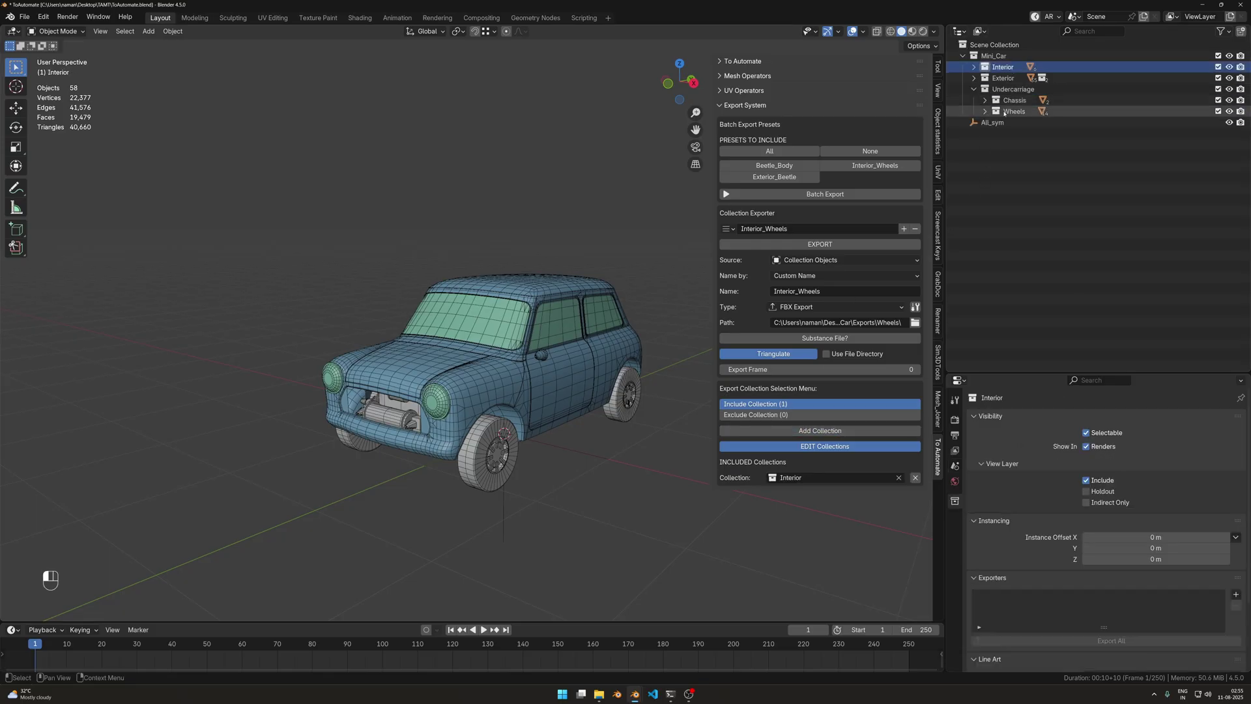
click(1014, 111)
click(819, 430)
Isolate the Interior collection's objects to preview what will be exported, and undo the isolation.
right_click(978, 68)
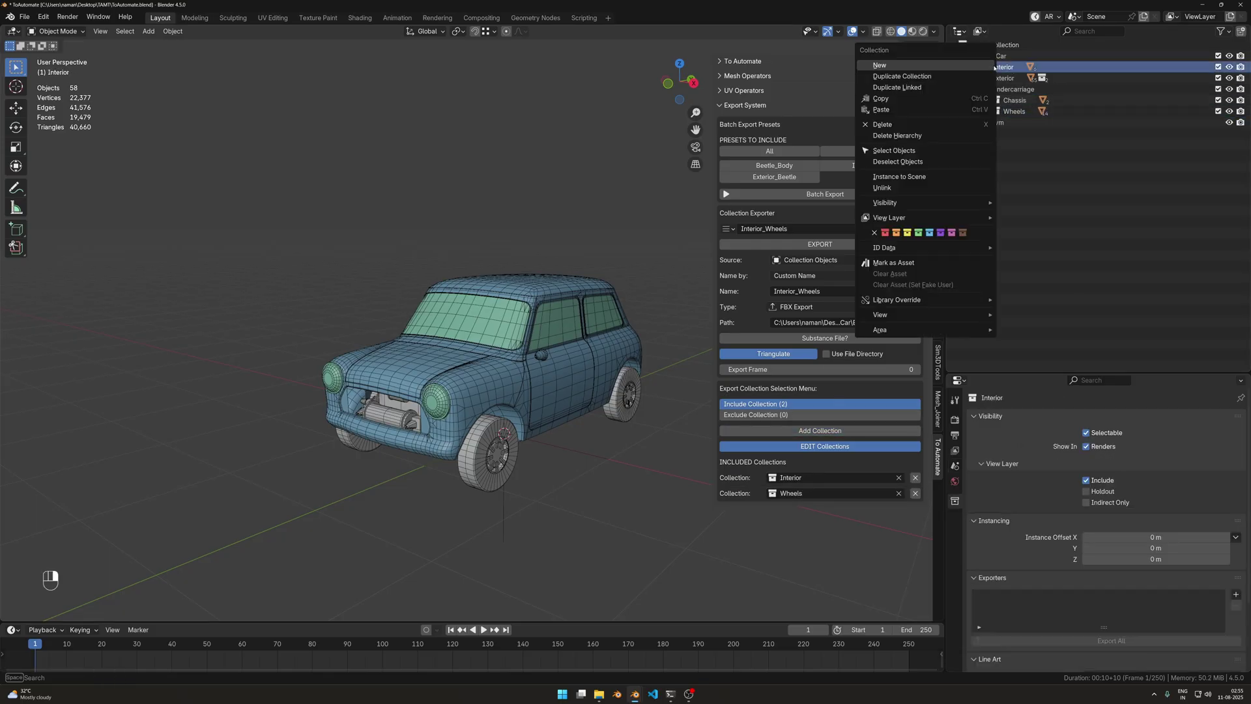
click(912, 138)
key(shift+h)
middle_drag(519, 296, 486, 307)
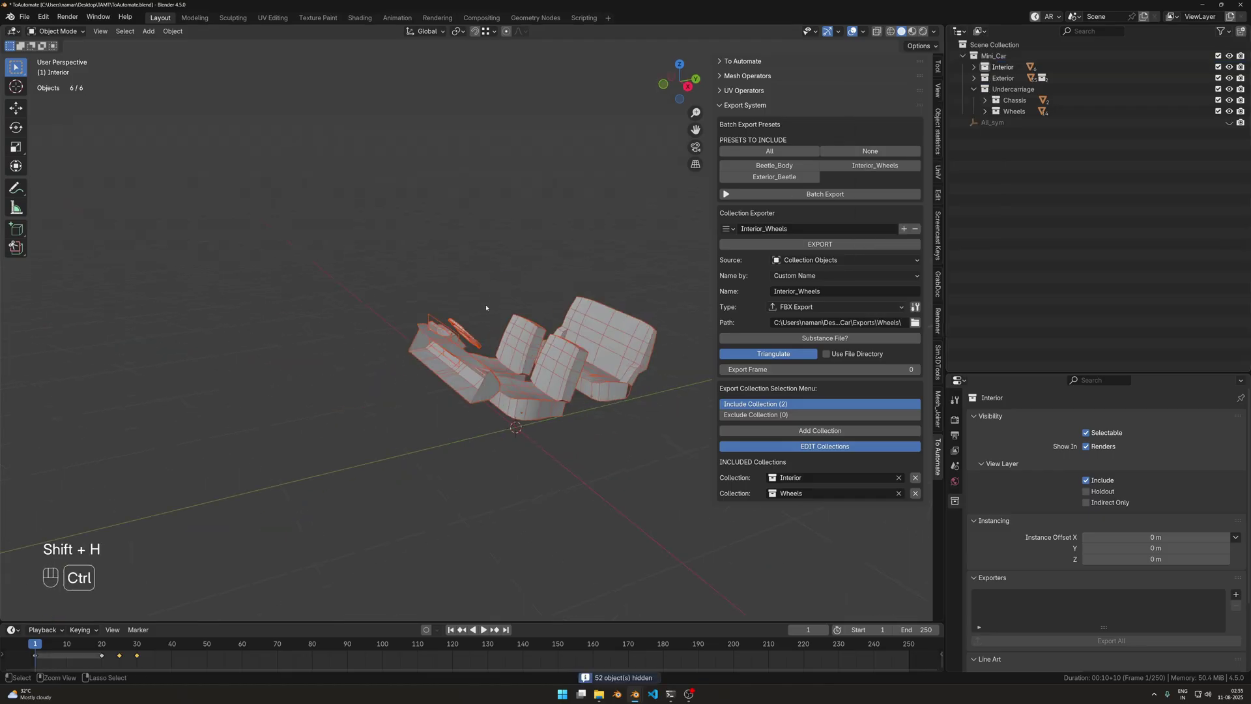
key(ctrl+z)
Isolate the Wheels collection's objects to preview them, and undo the isolation.
click(1014, 111)
right_click(1050, 111)
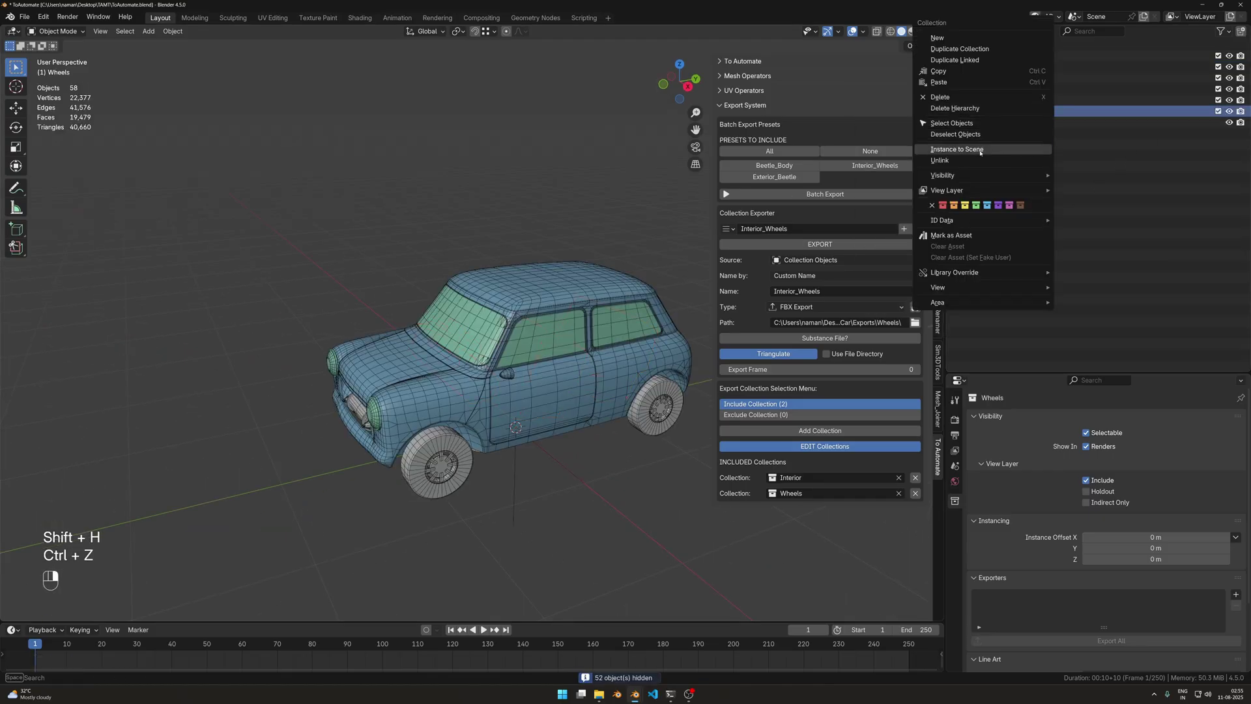
click(925, 123)
key(shift+h)
key(ctrl+z)
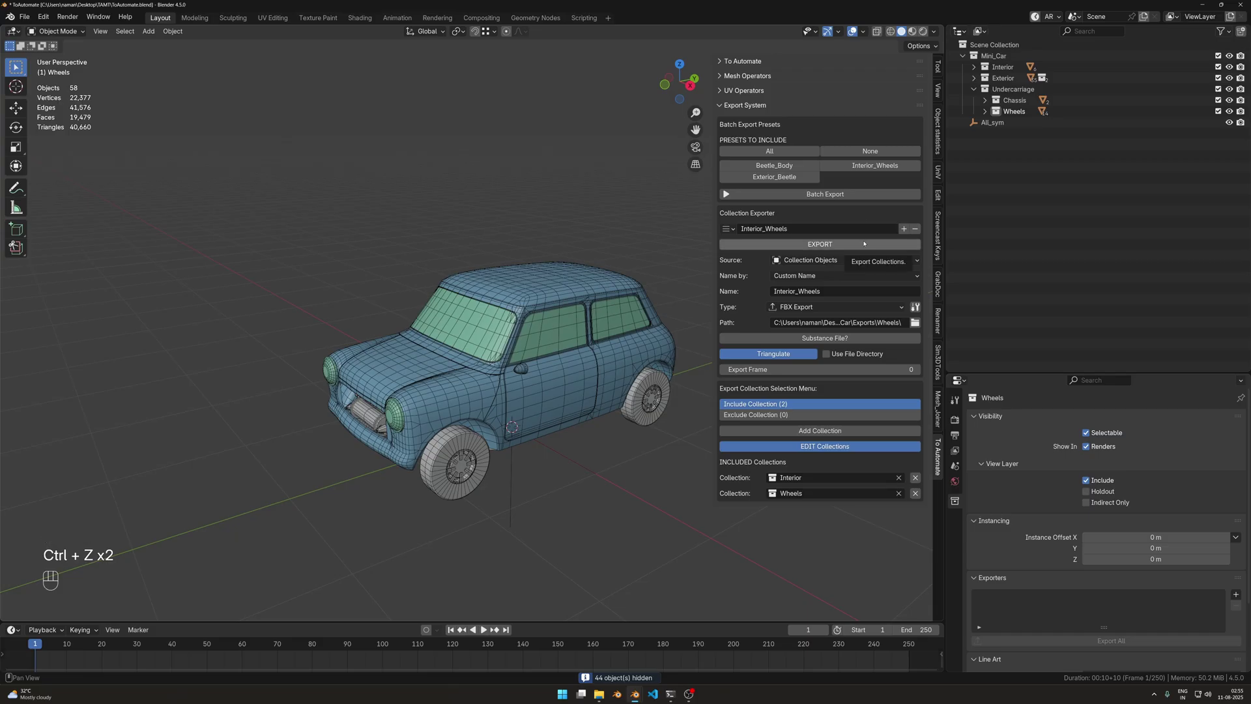
Export the Interior_Wheels preset, and delete all previously imported objects in the unsaved Blender window.
click(819, 244)
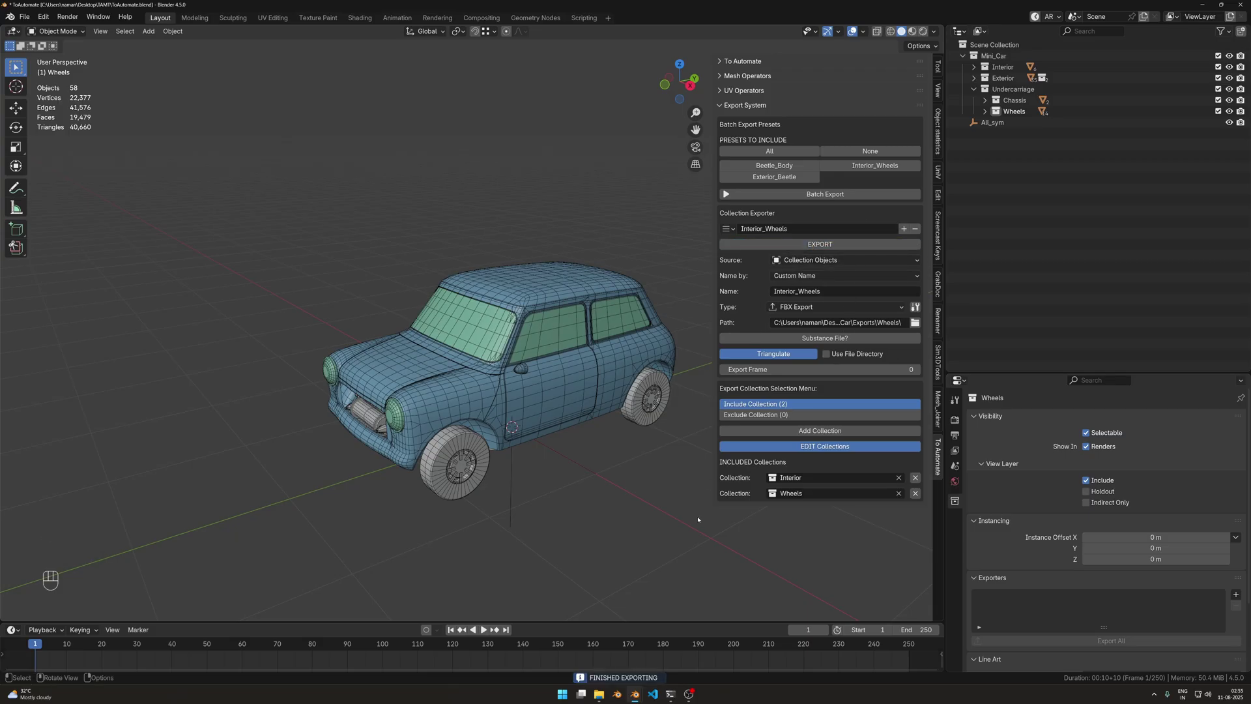
mouse_move(634, 694)
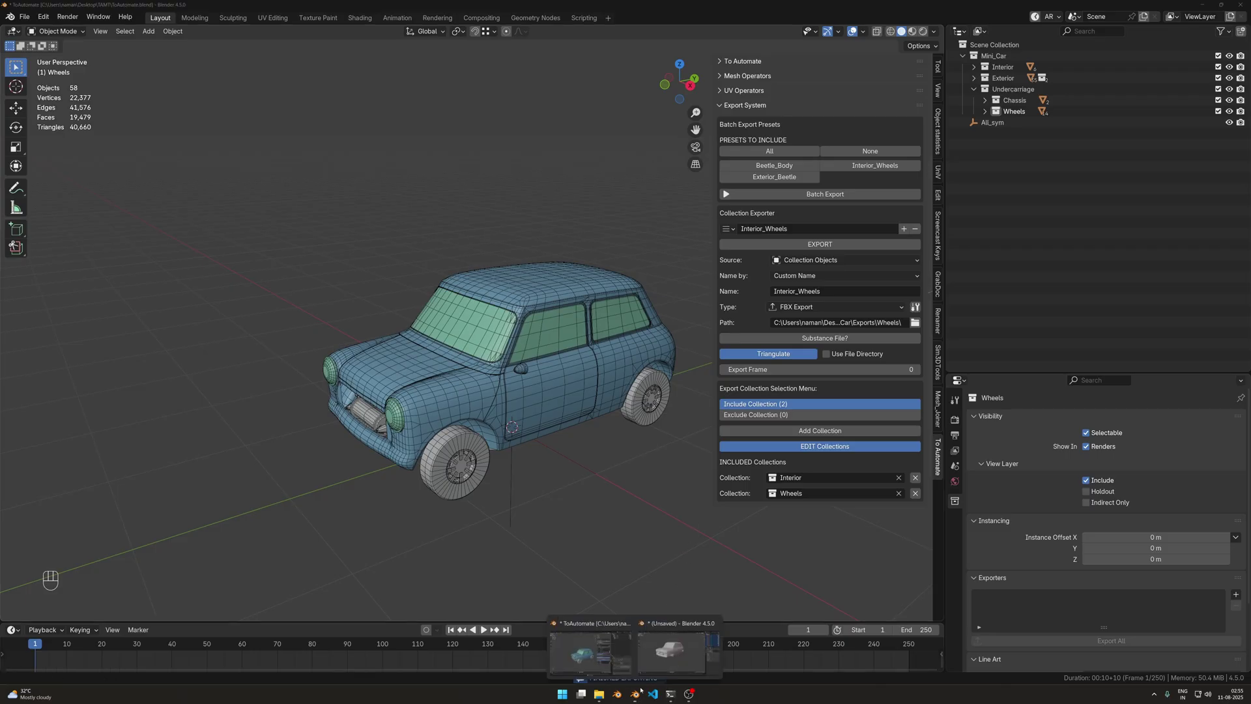
click(681, 652)
key(x)
click(620, 464)
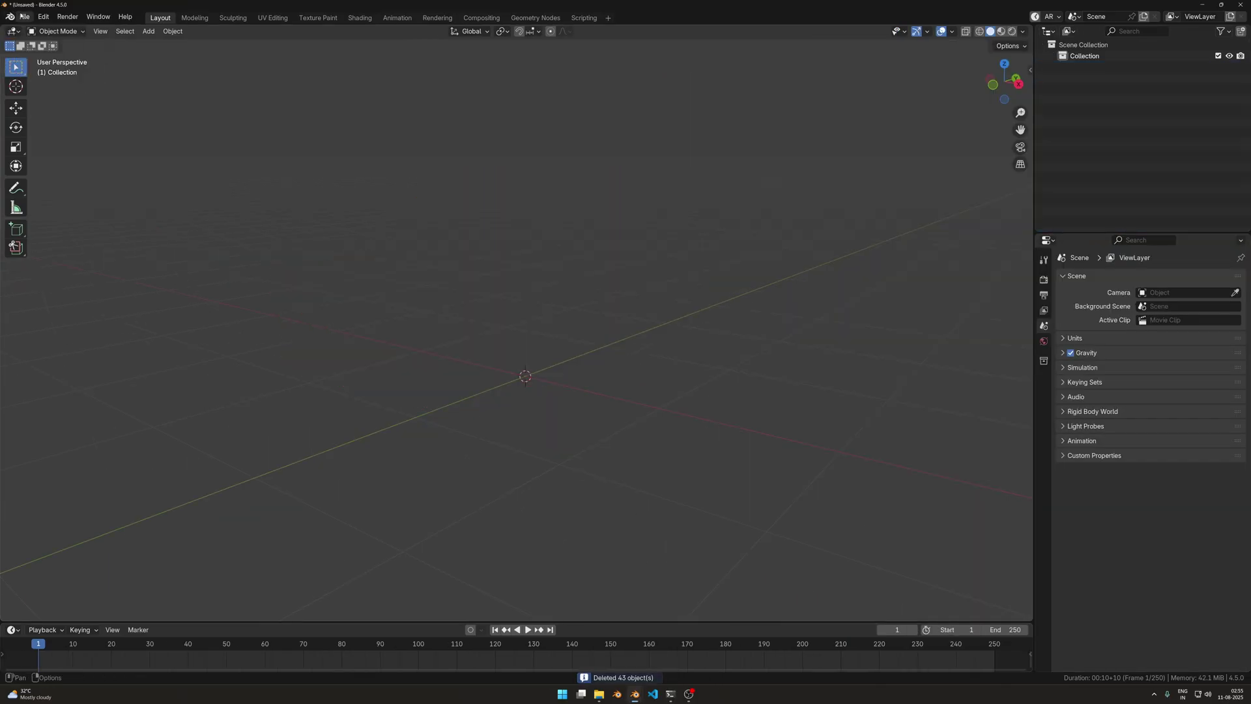
Import Interior_Wheels.fbx from the Exports\Wheels folder into the emptied scene and inspect the model.
click(24, 16)
mouse_move(66, 174)
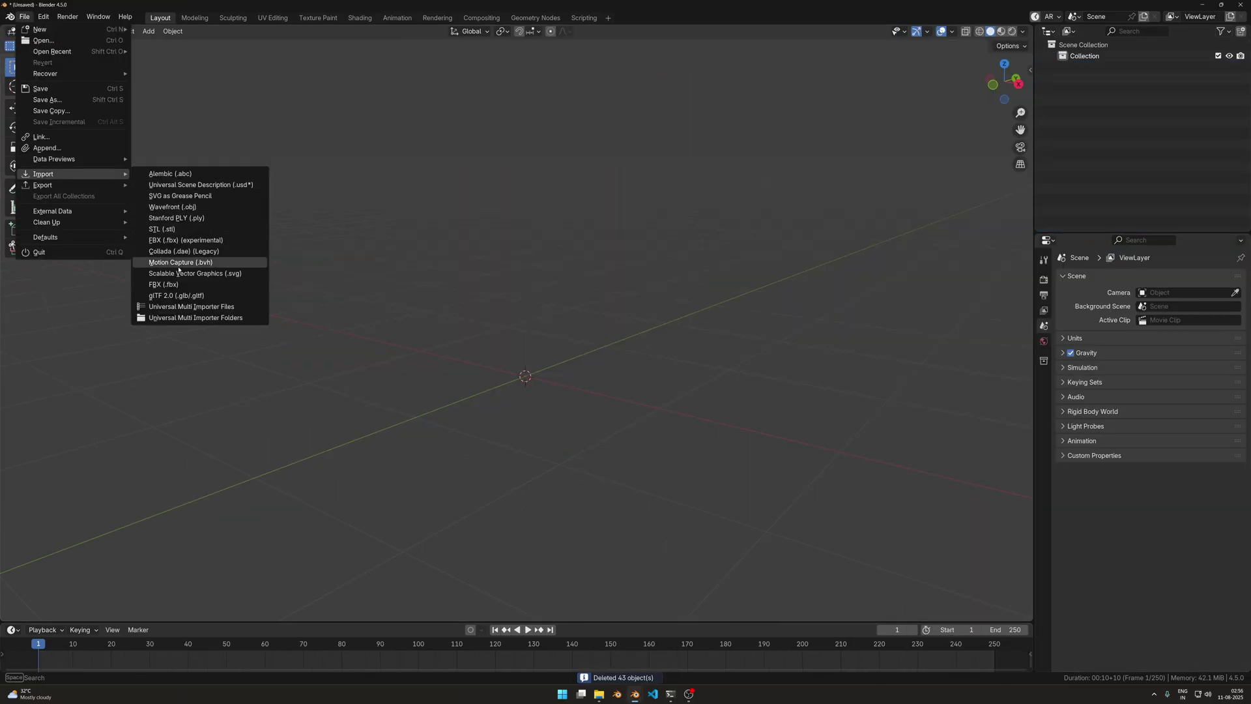
click(181, 282)
double_click(395, 203)
click(394, 202)
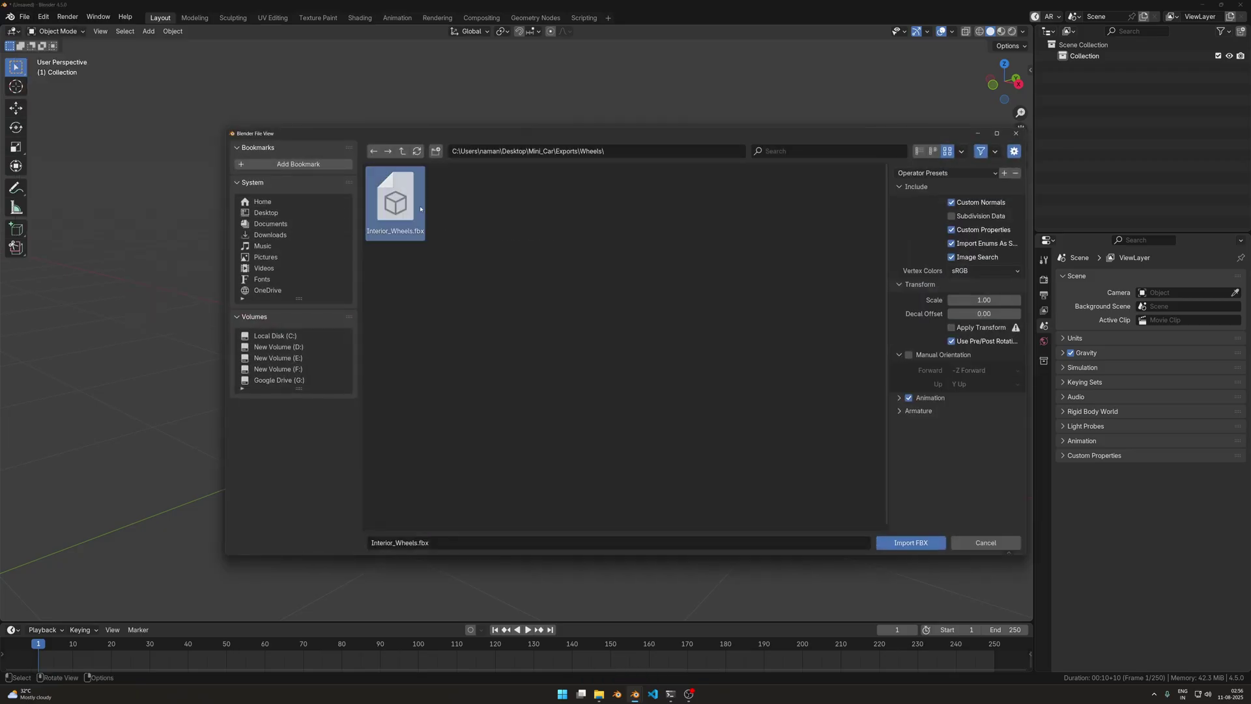
click(910, 542)
middle_drag(769, 521, 623, 362)
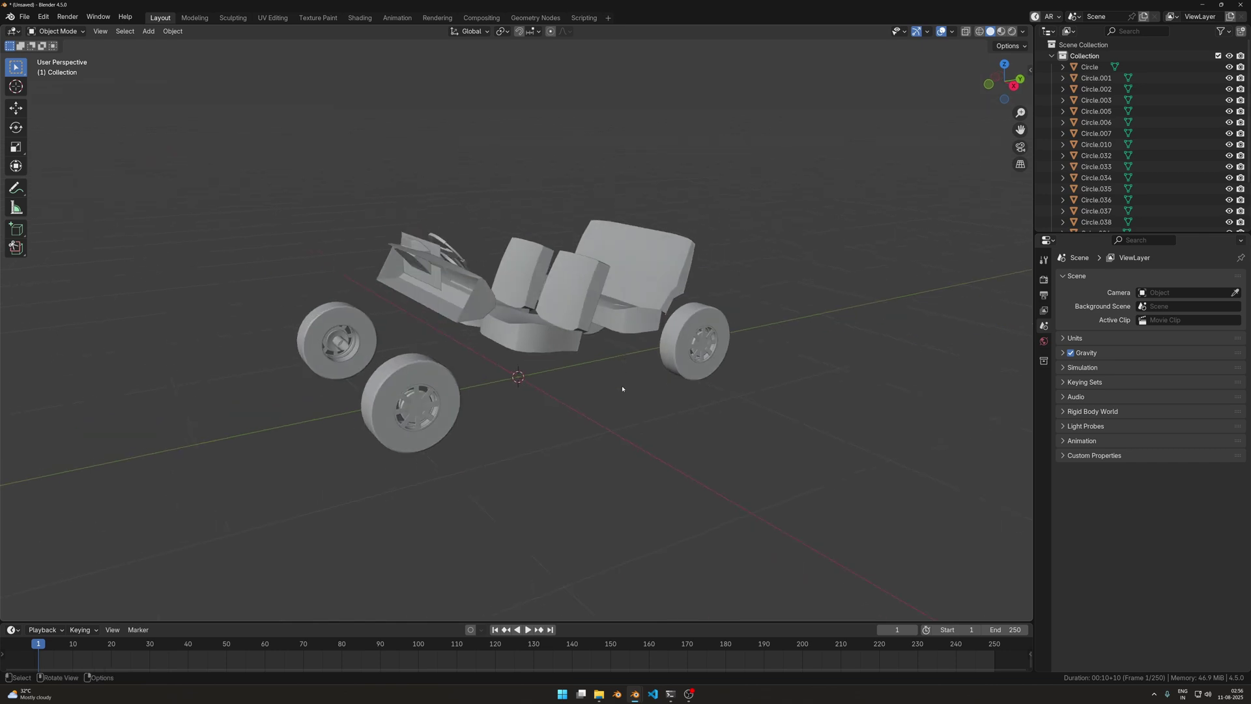
Return to the ToAutomate file and batch export only the Beetle_Body and Exterior_Beetle presets.
click(635, 693)
click(592, 652)
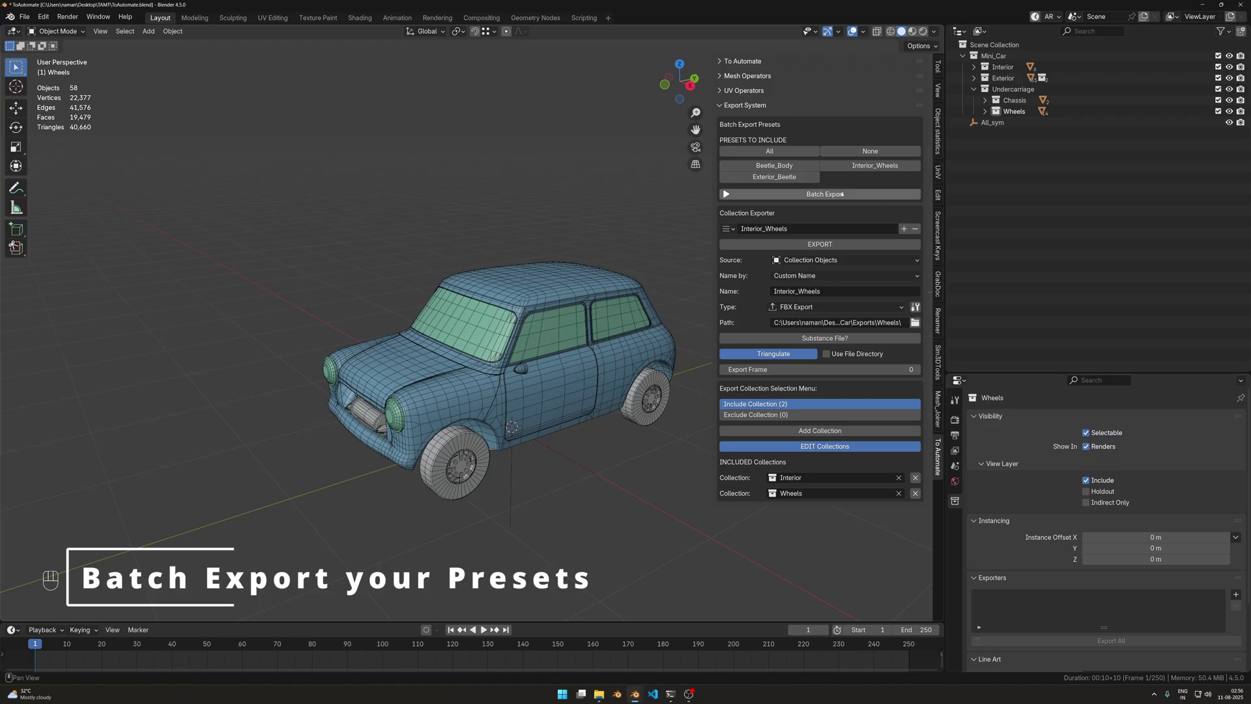
click(726, 228)
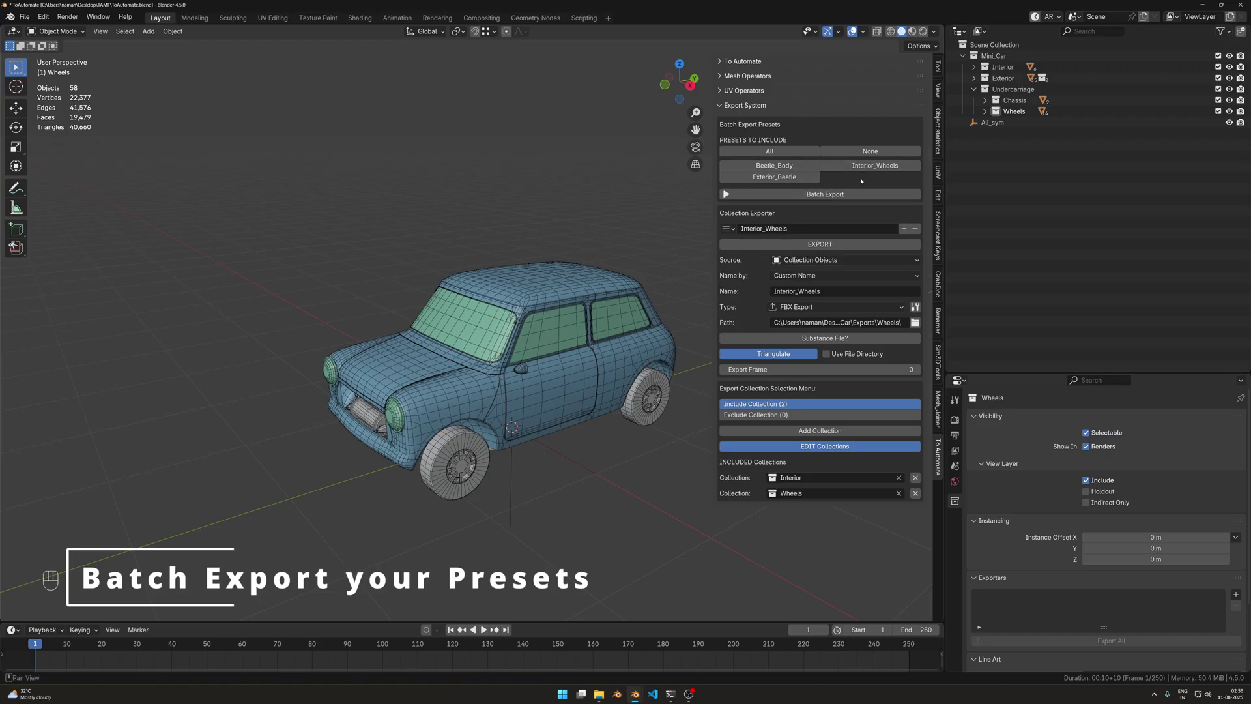
click(774, 165)
click(788, 177)
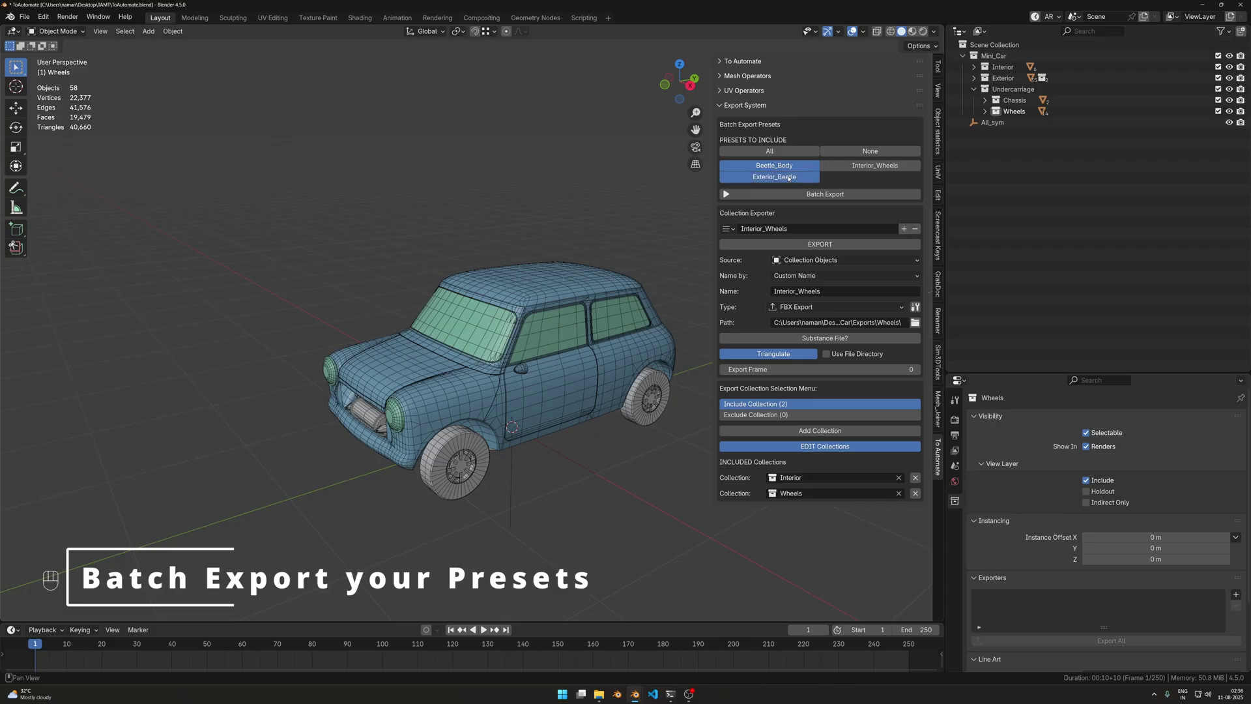
click(837, 169)
click(805, 178)
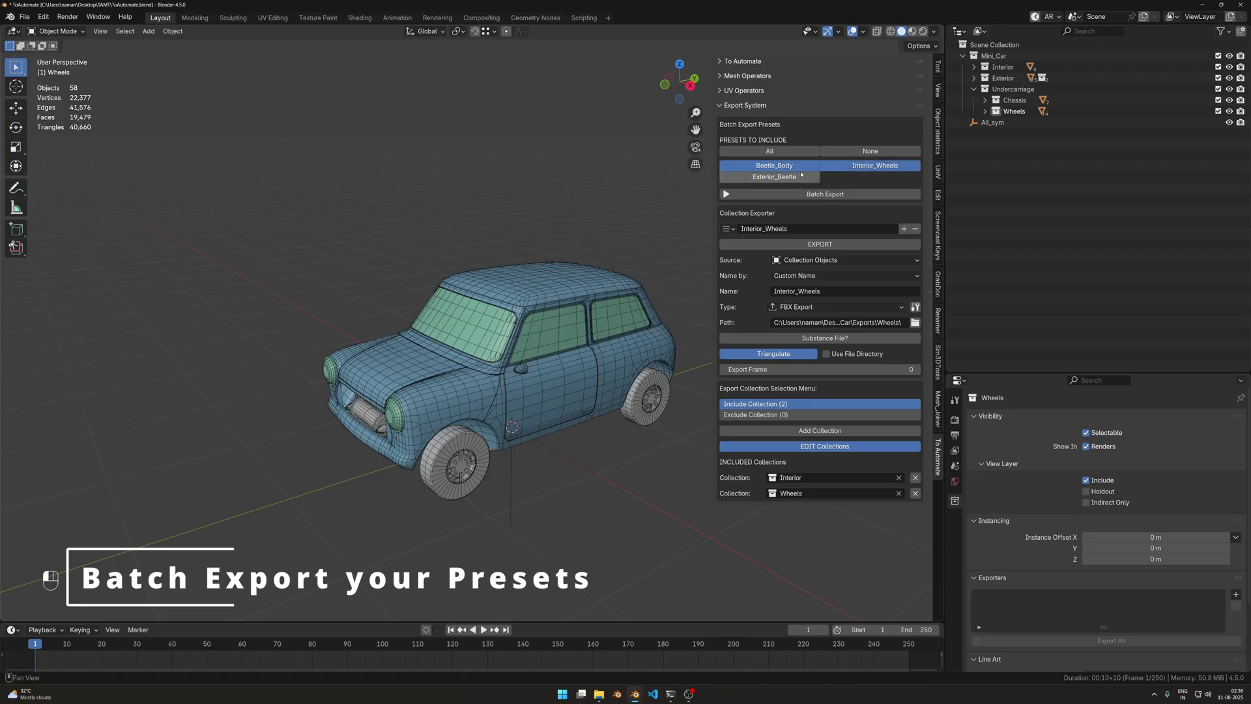
click(862, 169)
click(821, 197)
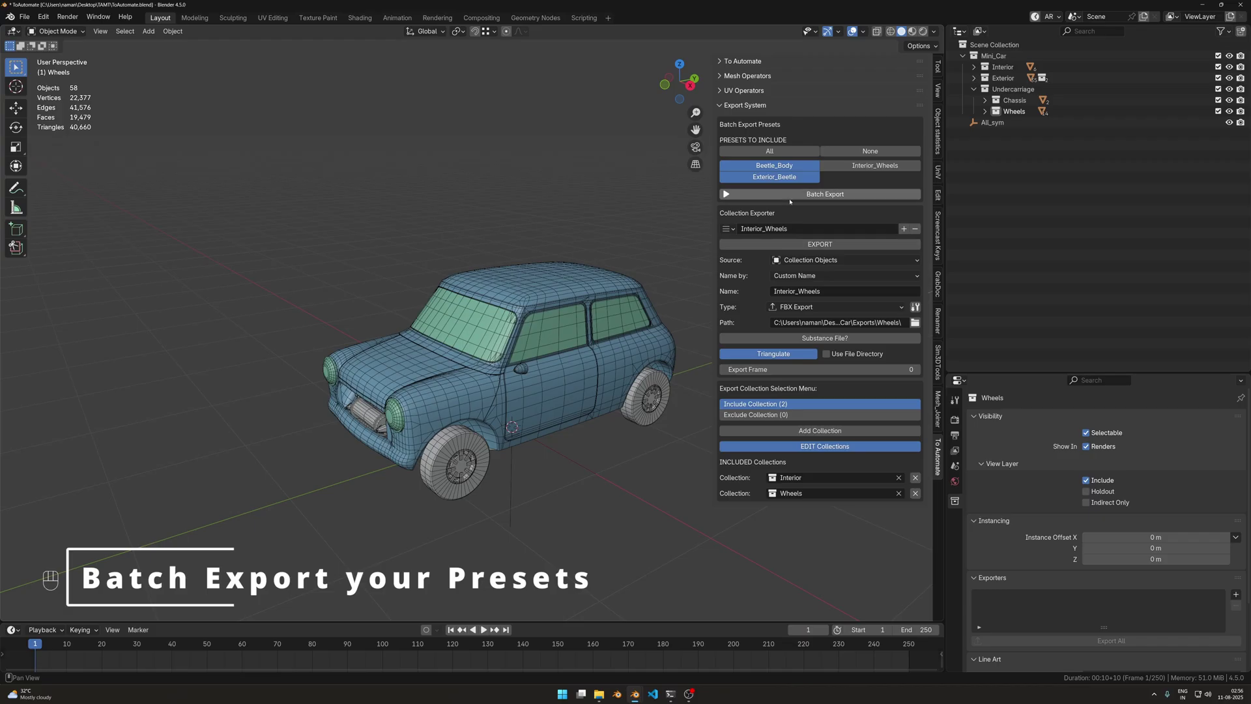
Bring up the Exports folder in File Explorer and arrange it side by side with the Blender window.
mouse_move(595, 698)
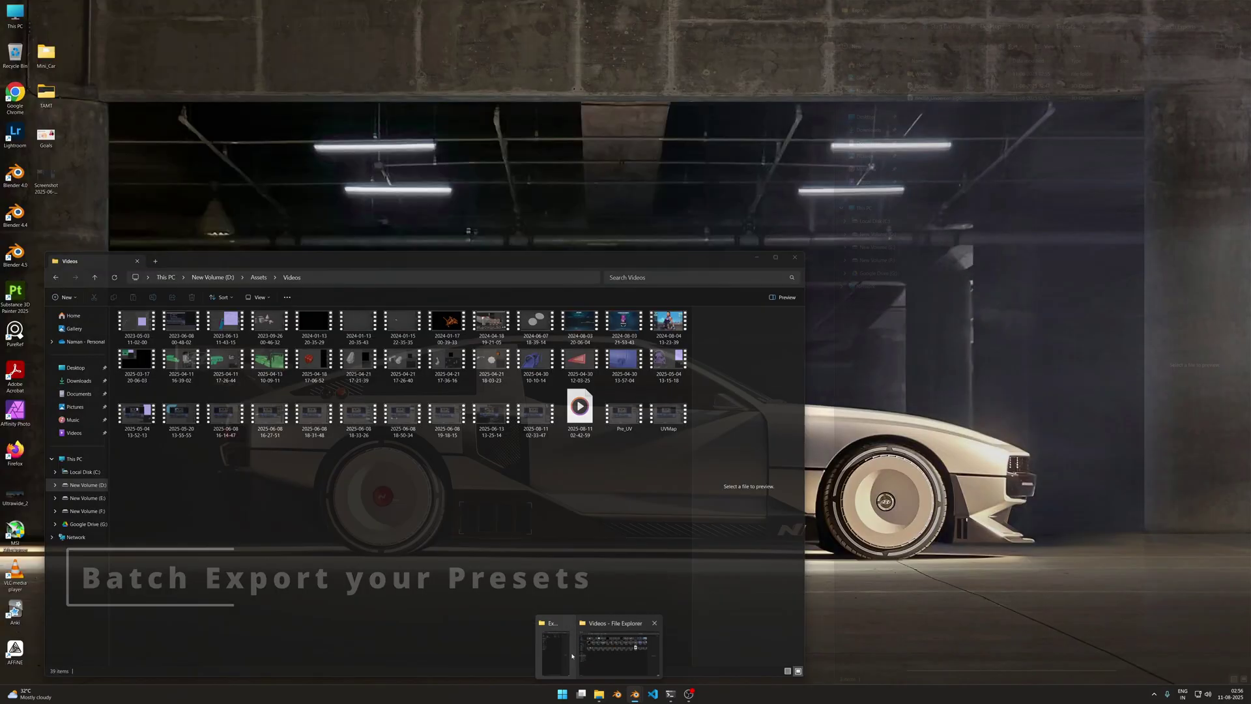
click(555, 658)
click(780, 8)
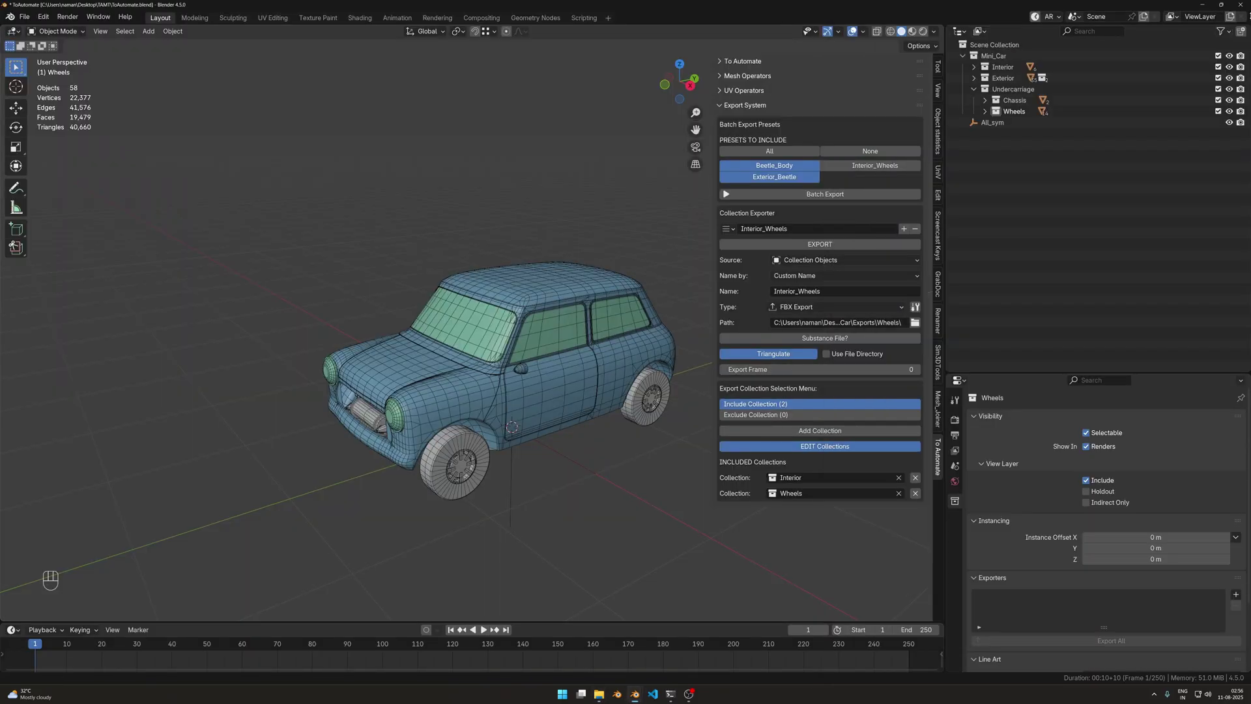
click(1220, 5)
click(1166, 46)
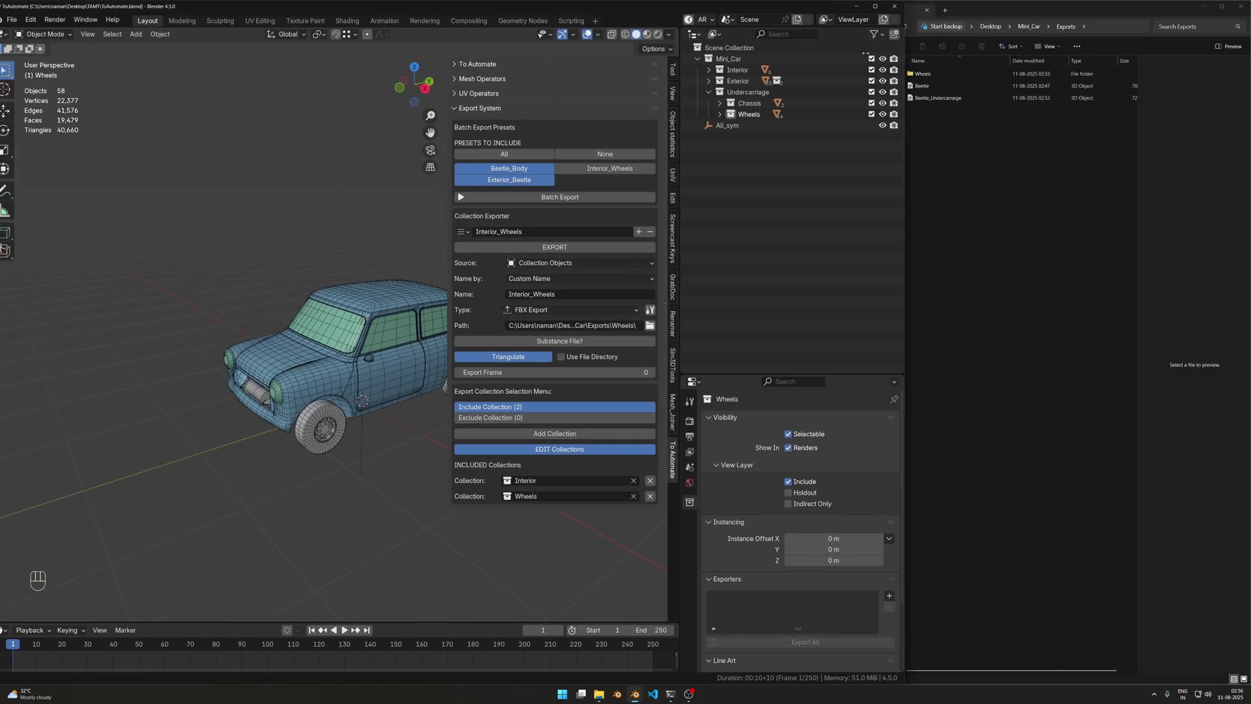
click(1042, 196)
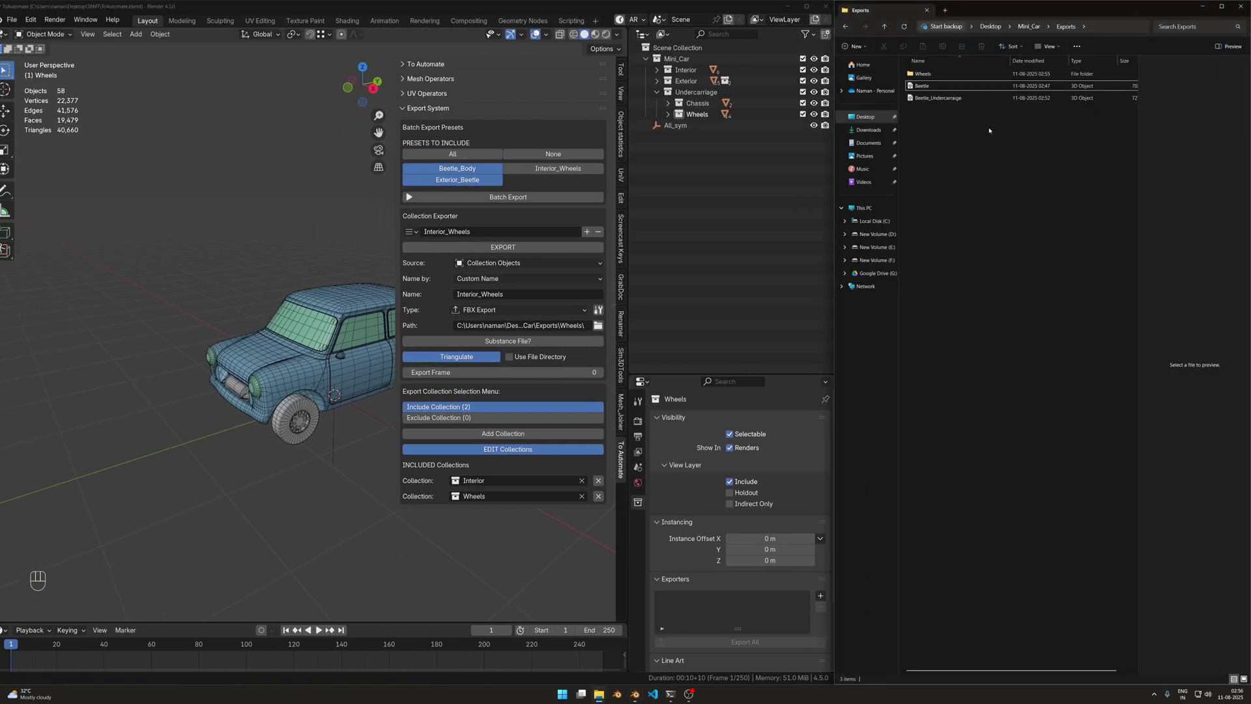
Delete Beetle and Beetle_Undercarriage from the Exports folder and Interior_Wheels from its Wheels subfolder, and return to Exports.
drag(965, 115, 971, 88)
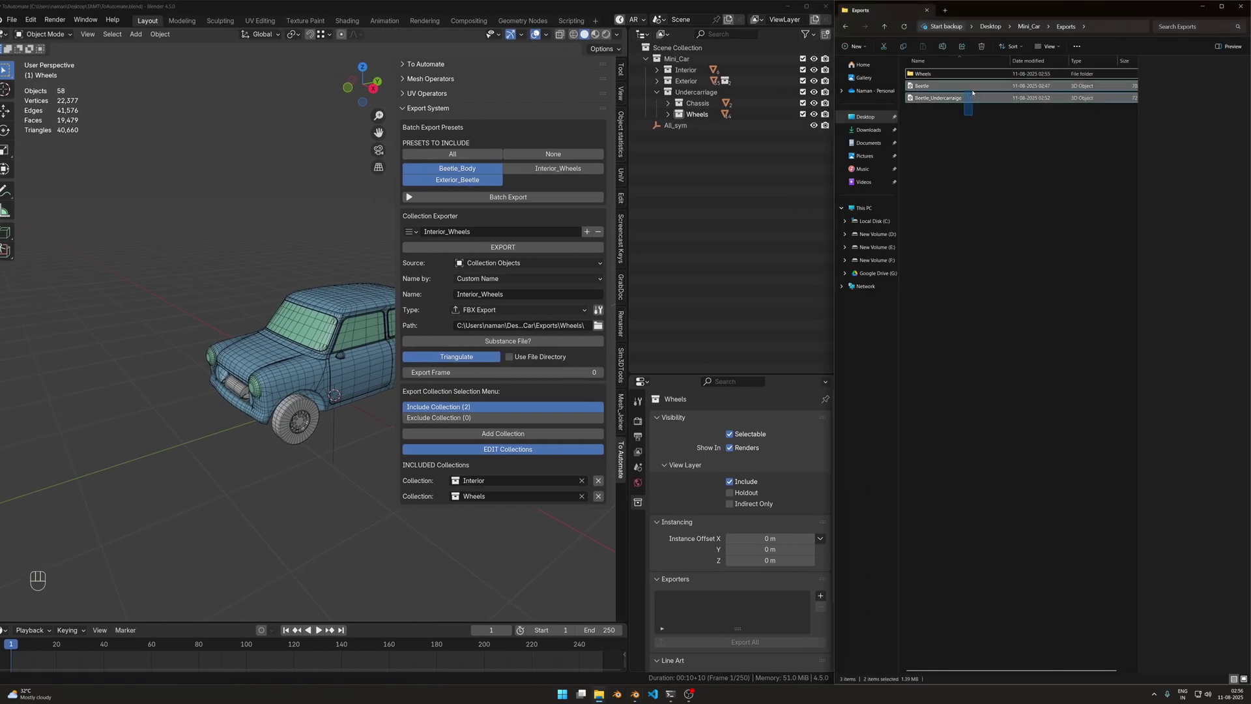
key(Delete)
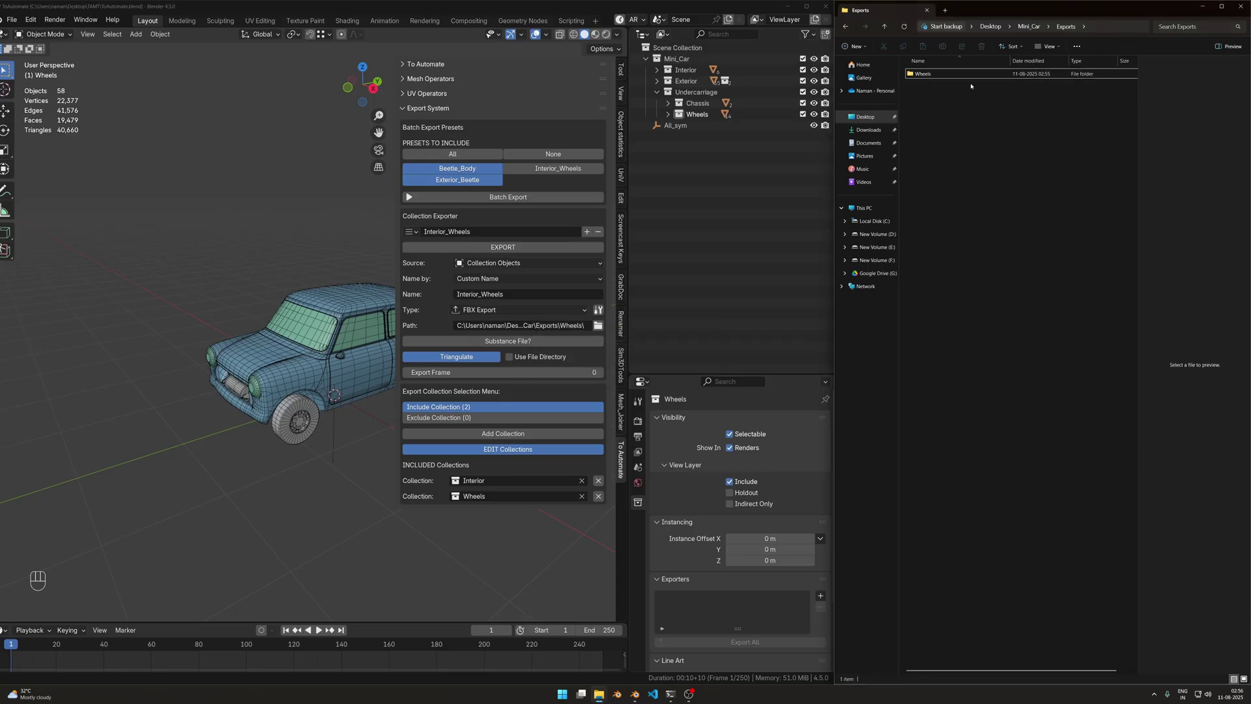
double_click(970, 76)
click(967, 73)
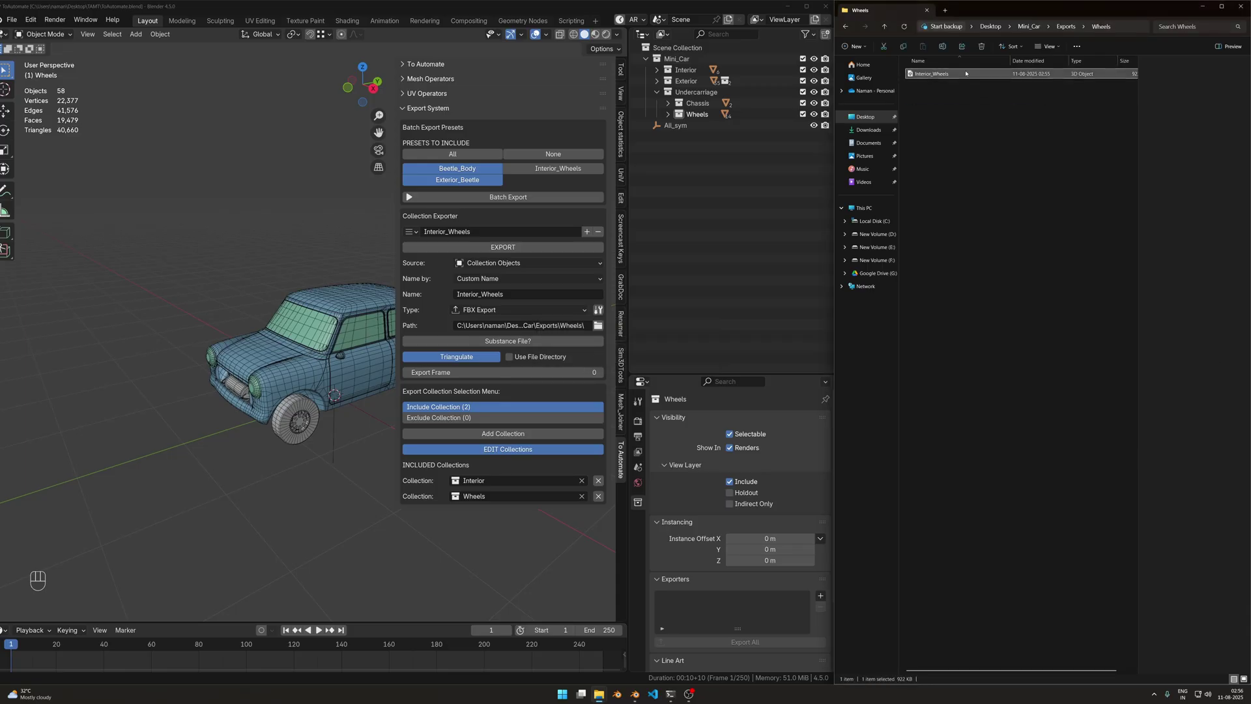
key(Delete)
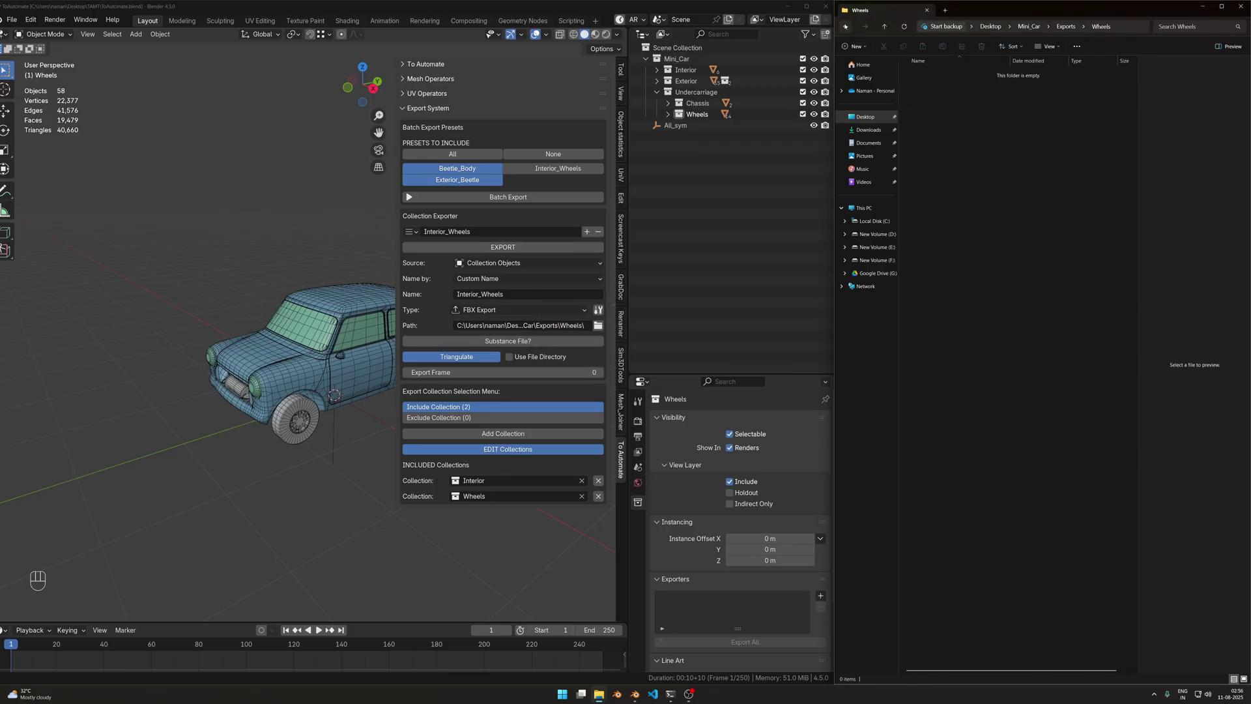
key(alt+Left)
click(983, 209)
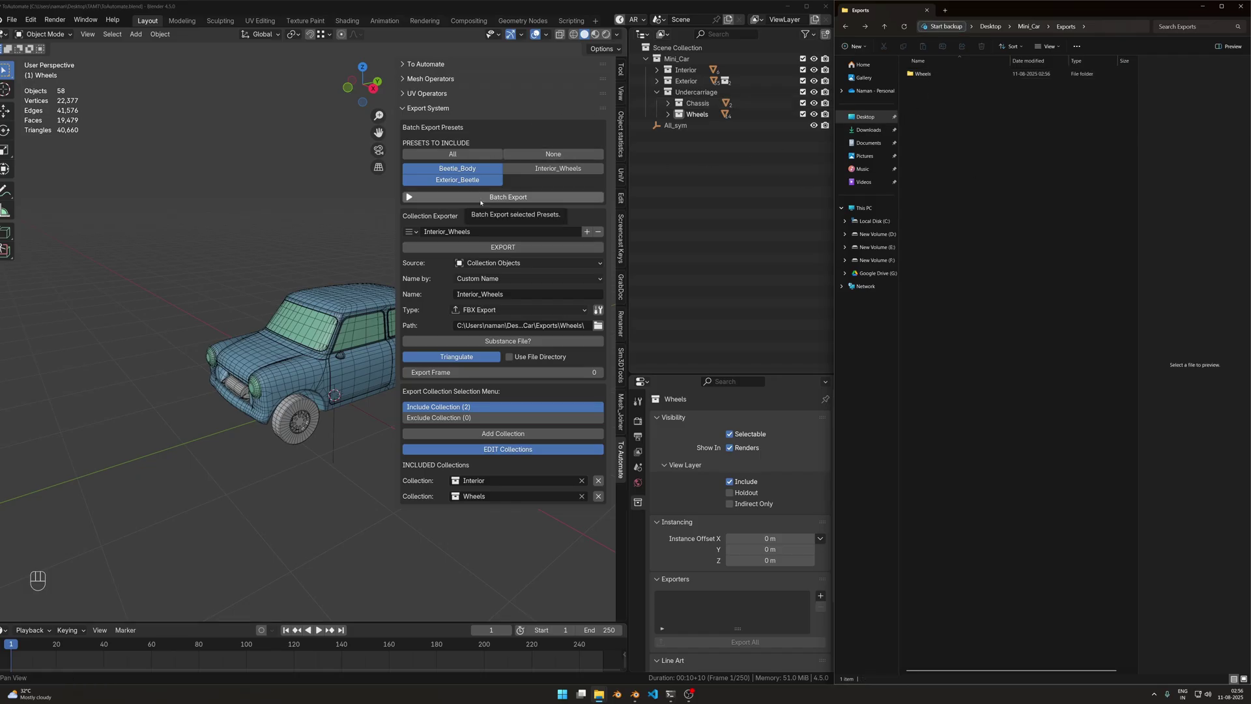
Add the Interior_Wheels preset to the batch, batch export all three presets, and check the info log.
click(581, 168)
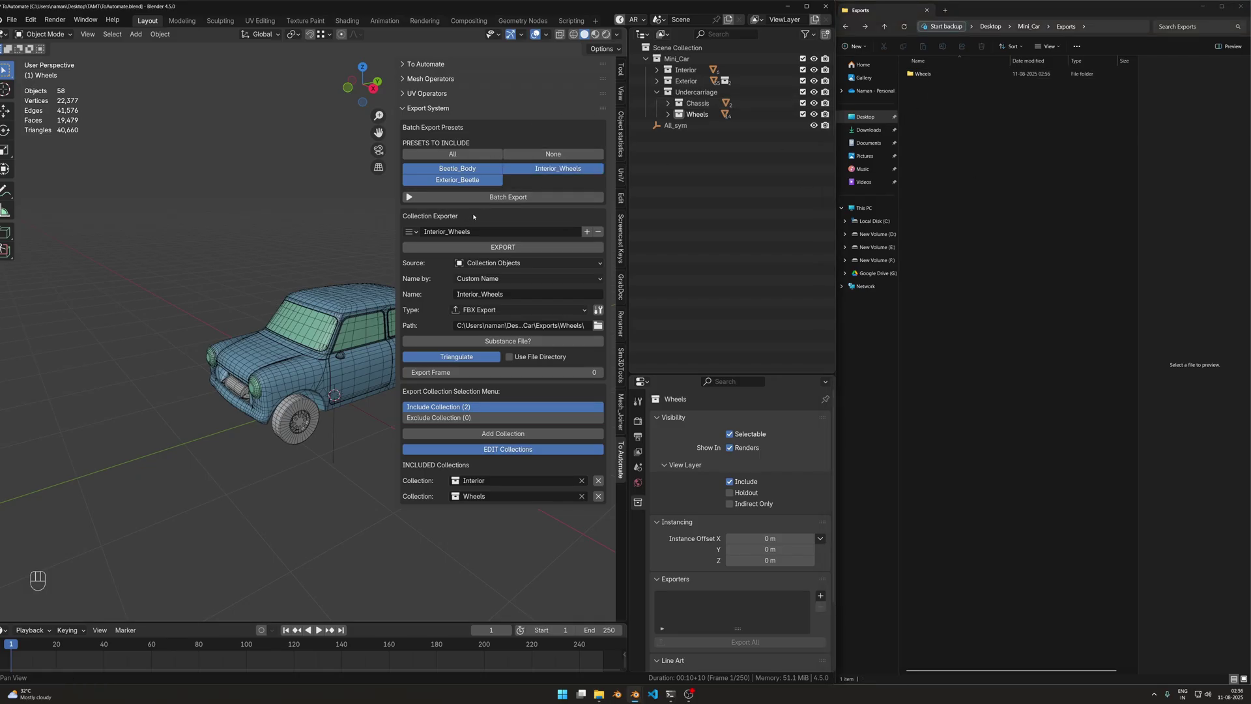
click(526, 197)
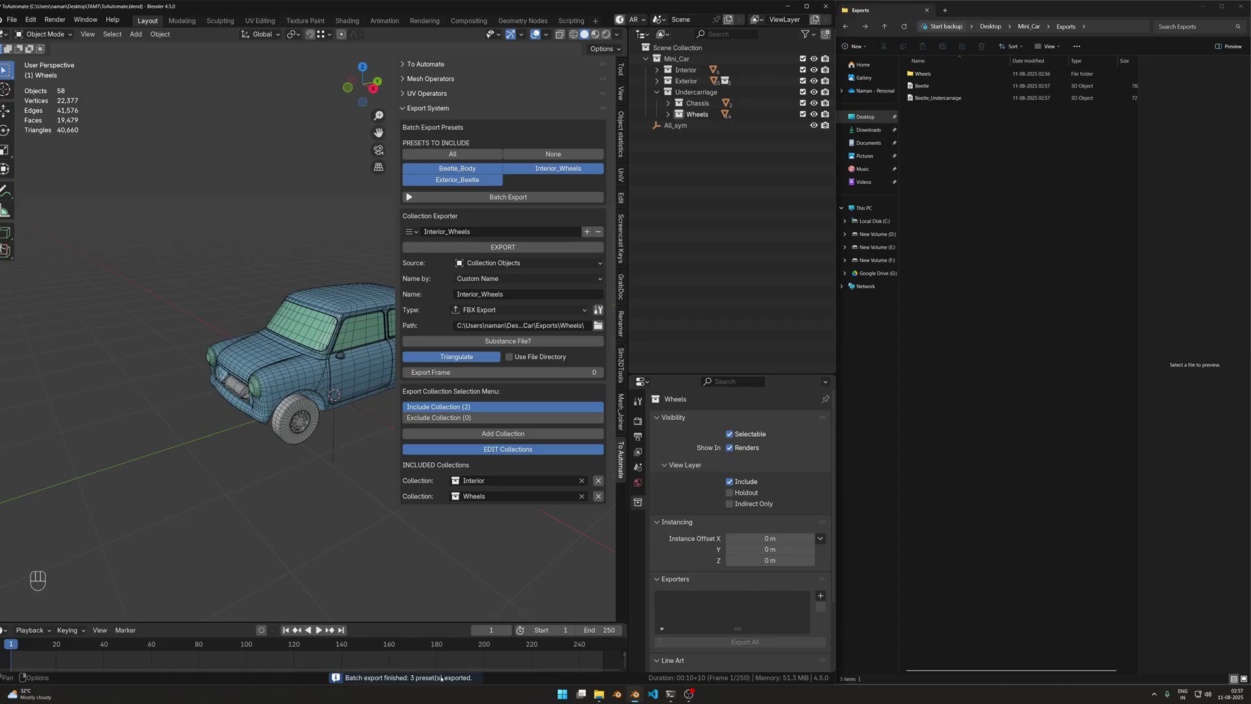
click(404, 677)
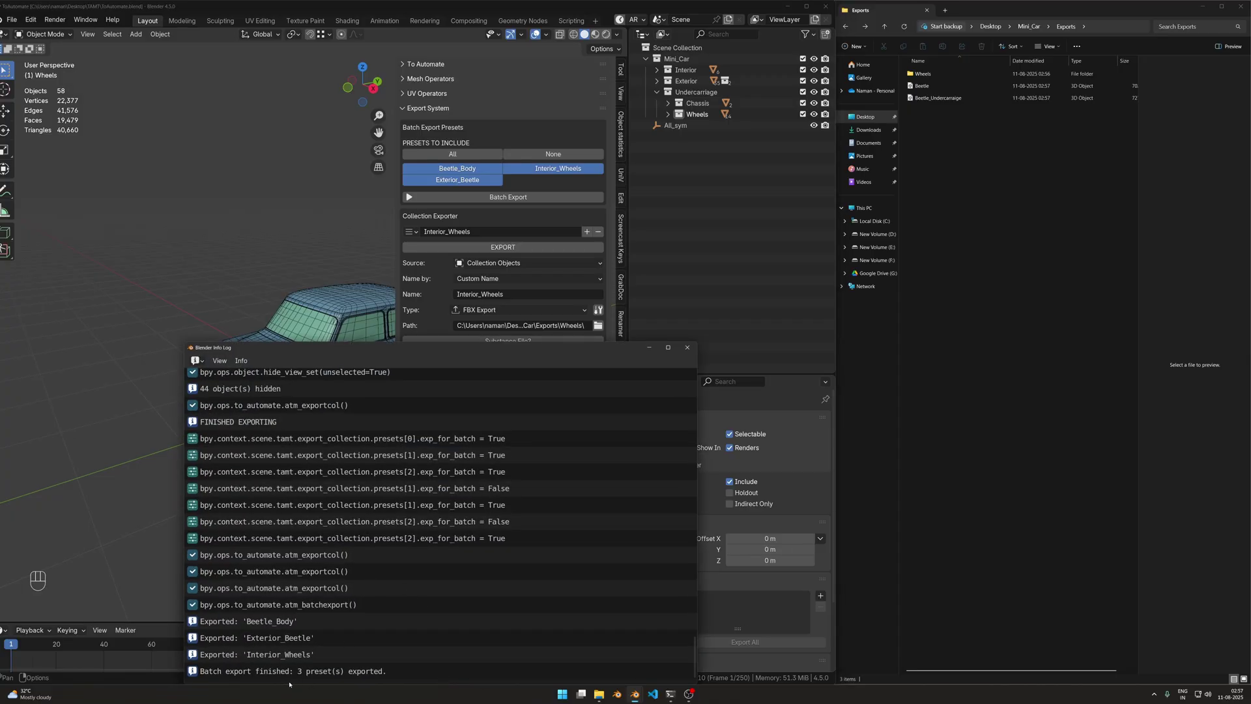
click(686, 348)
Check the newly exported FBX files in the Exports folder and its Wheels subfolder.
click(965, 99)
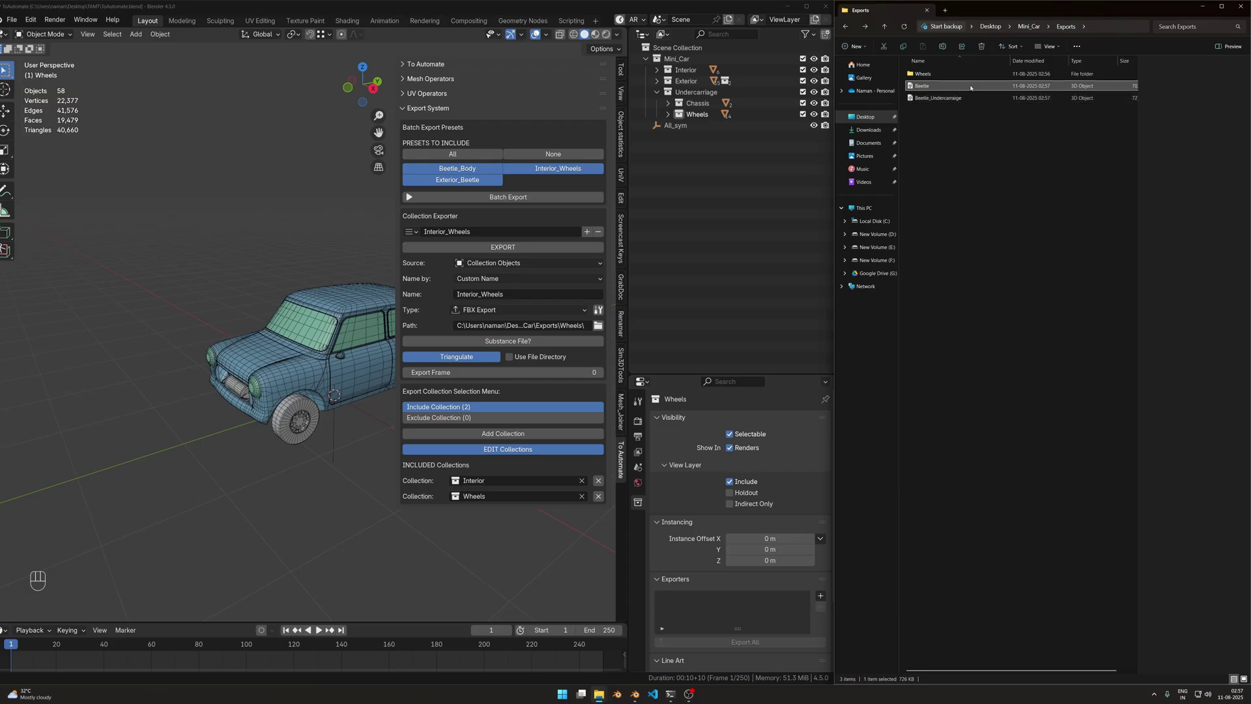
double_click(960, 75)
click(960, 78)
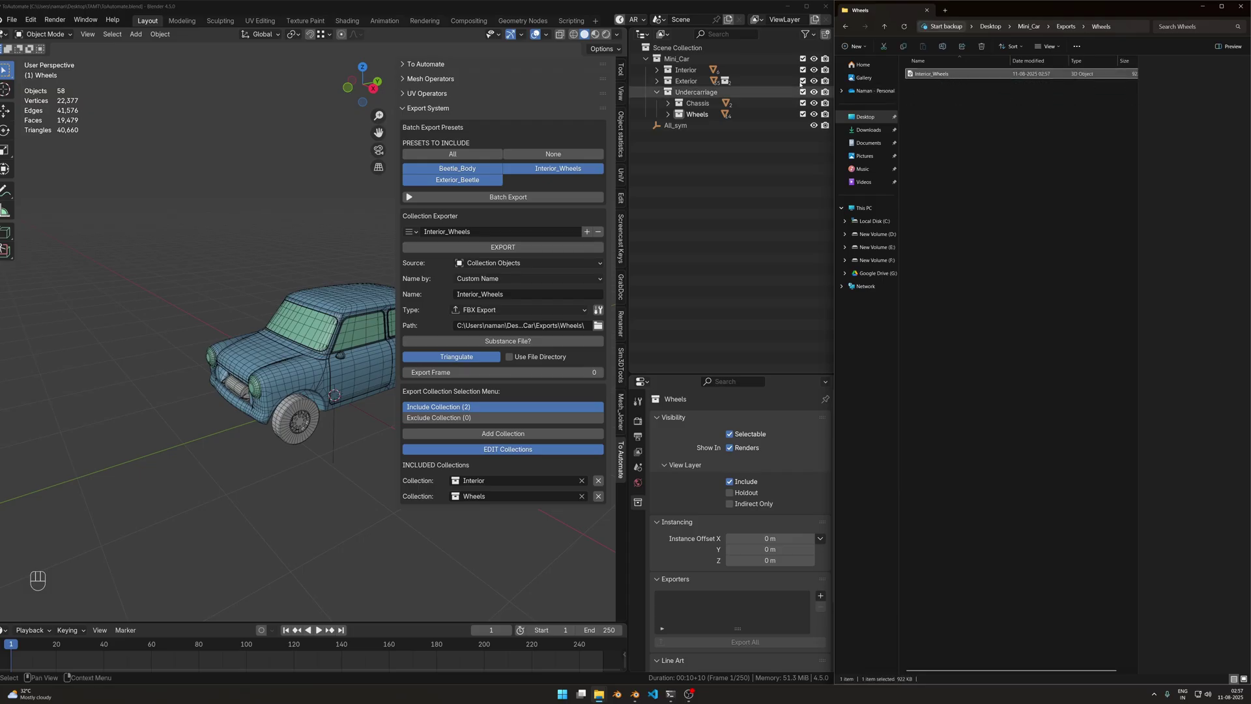
Widen the Blender window to fill the screen and save the ToAutomate file.
click(836, 32)
drag(836, 32, 1241, 33)
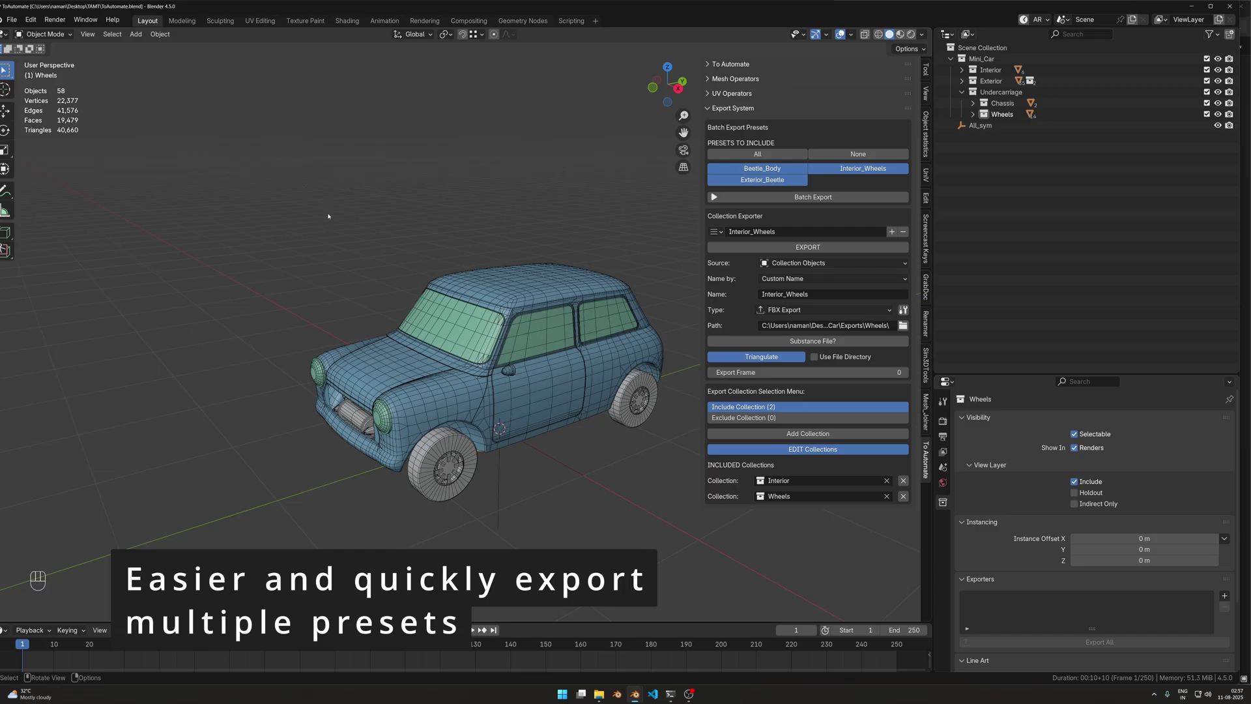
key(ctrl+s)
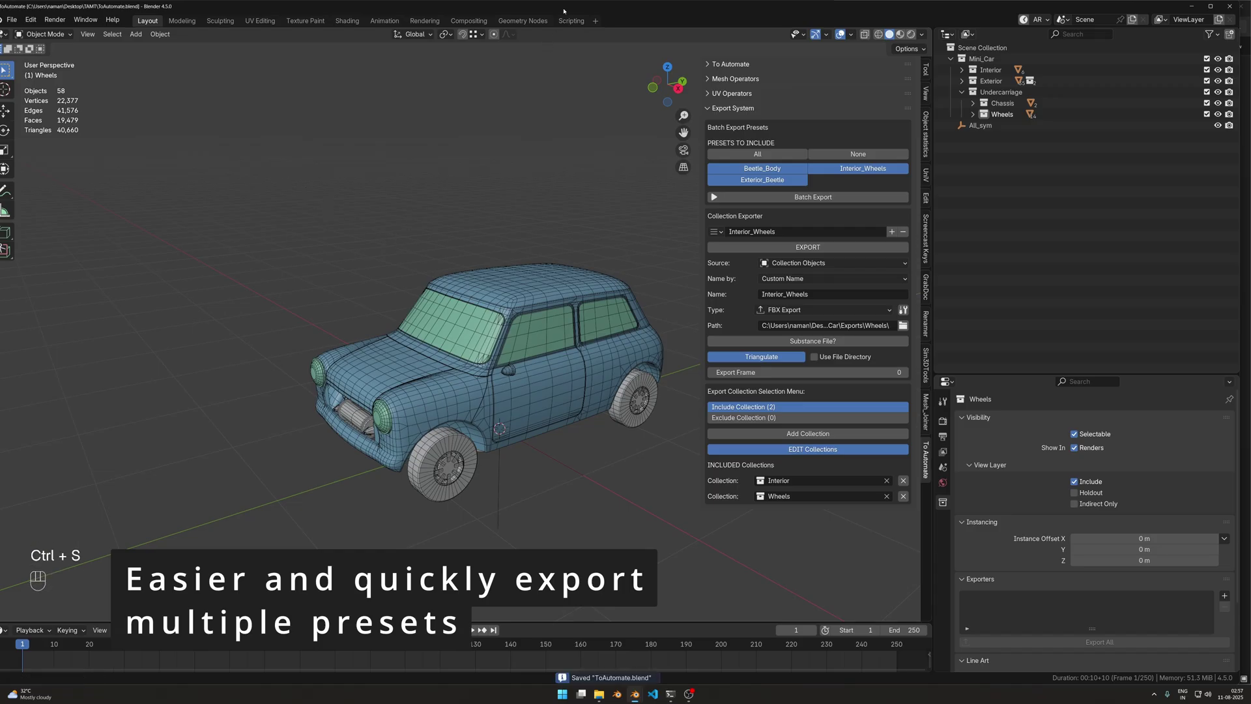
drag(564, 11, 585, 10)
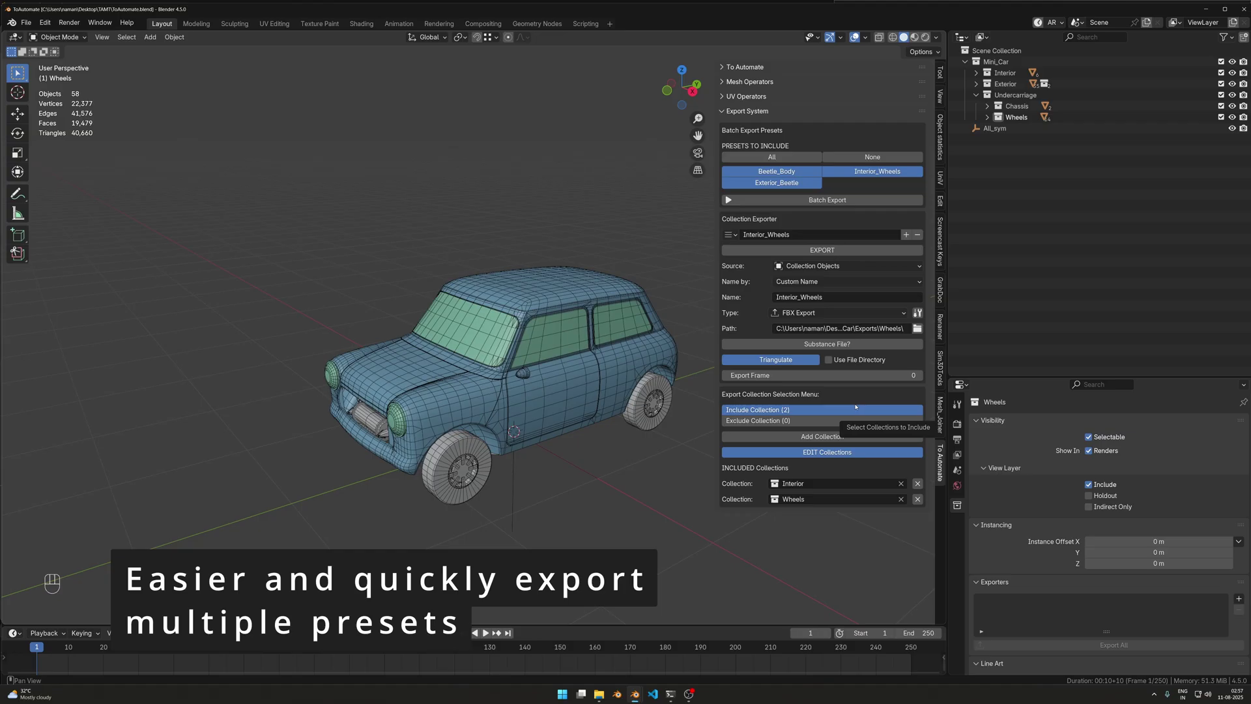
Open Blender's standard FBX export dialog to view its options, and cancel it without exporting.
click(26, 23)
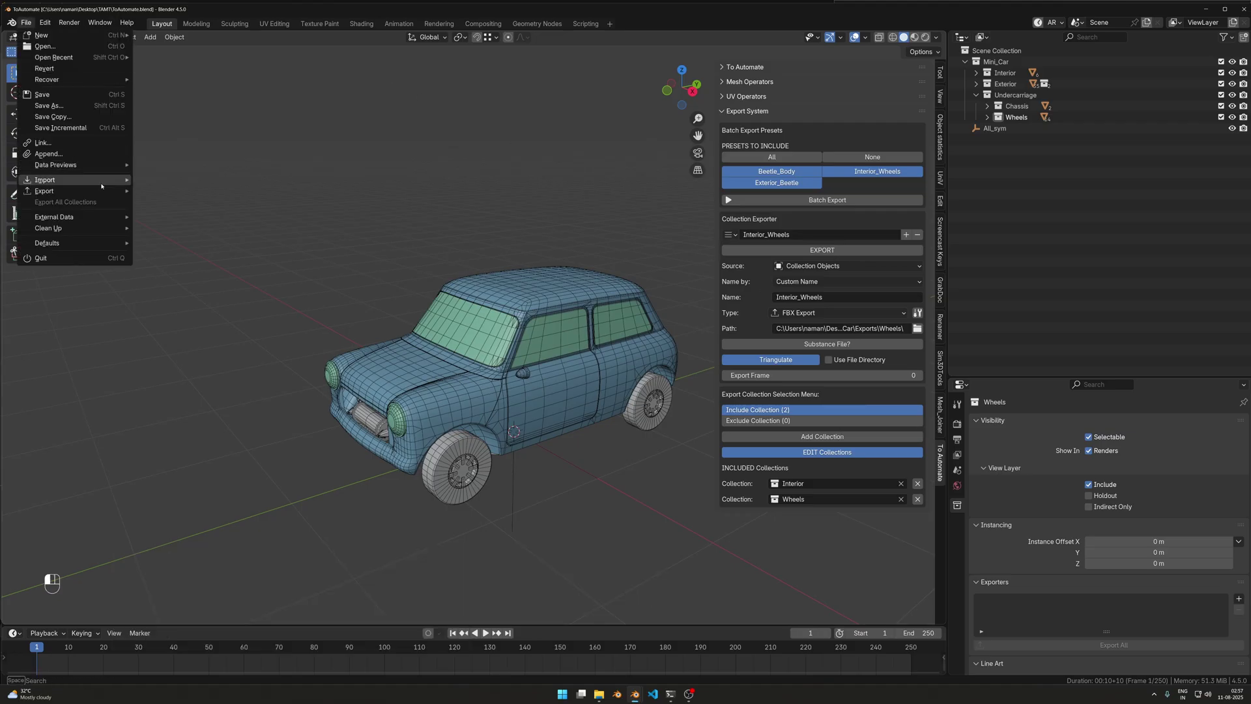
mouse_move(101, 191)
click(189, 289)
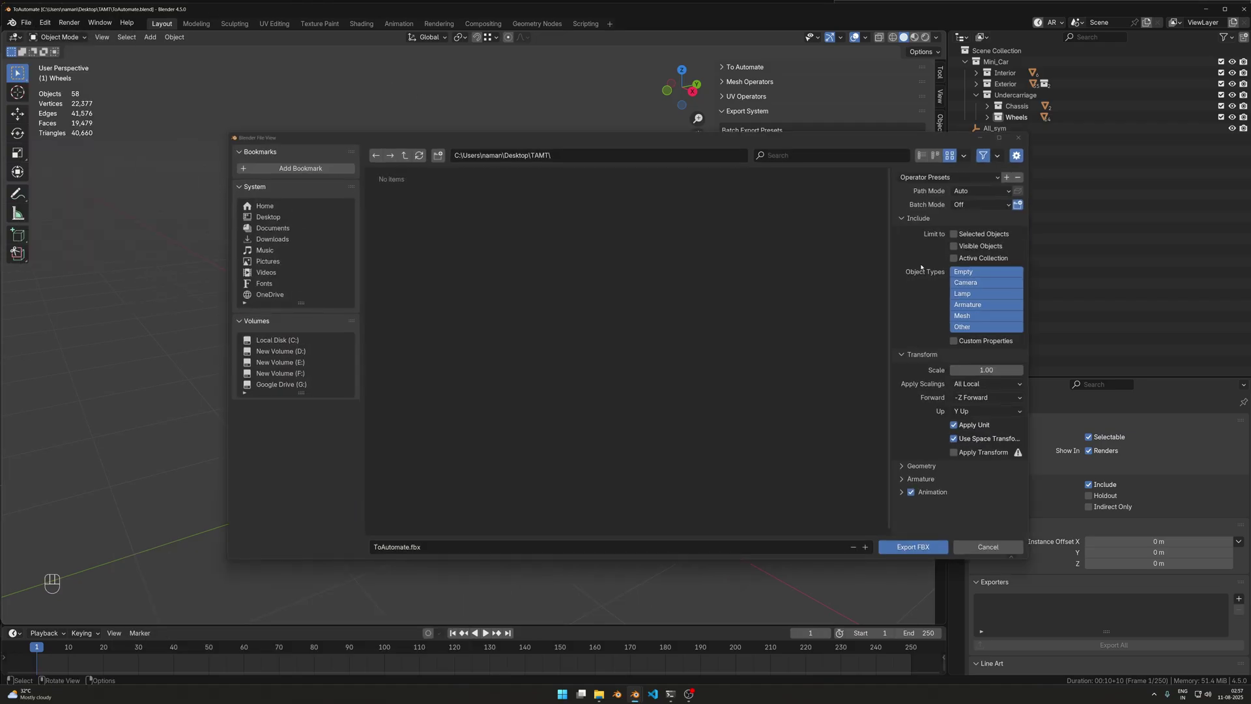
click(984, 550)
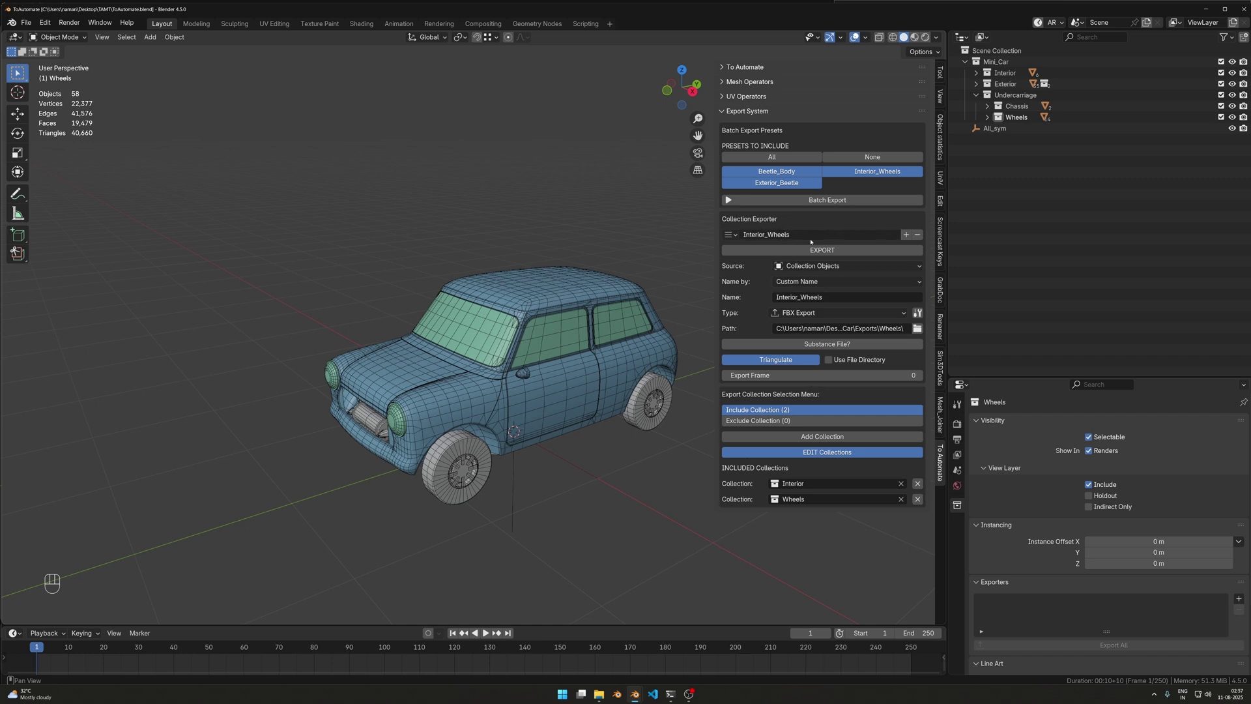
Add a new export preset in the Collection Exporter and name it Except_Wheels.
click(905, 235)
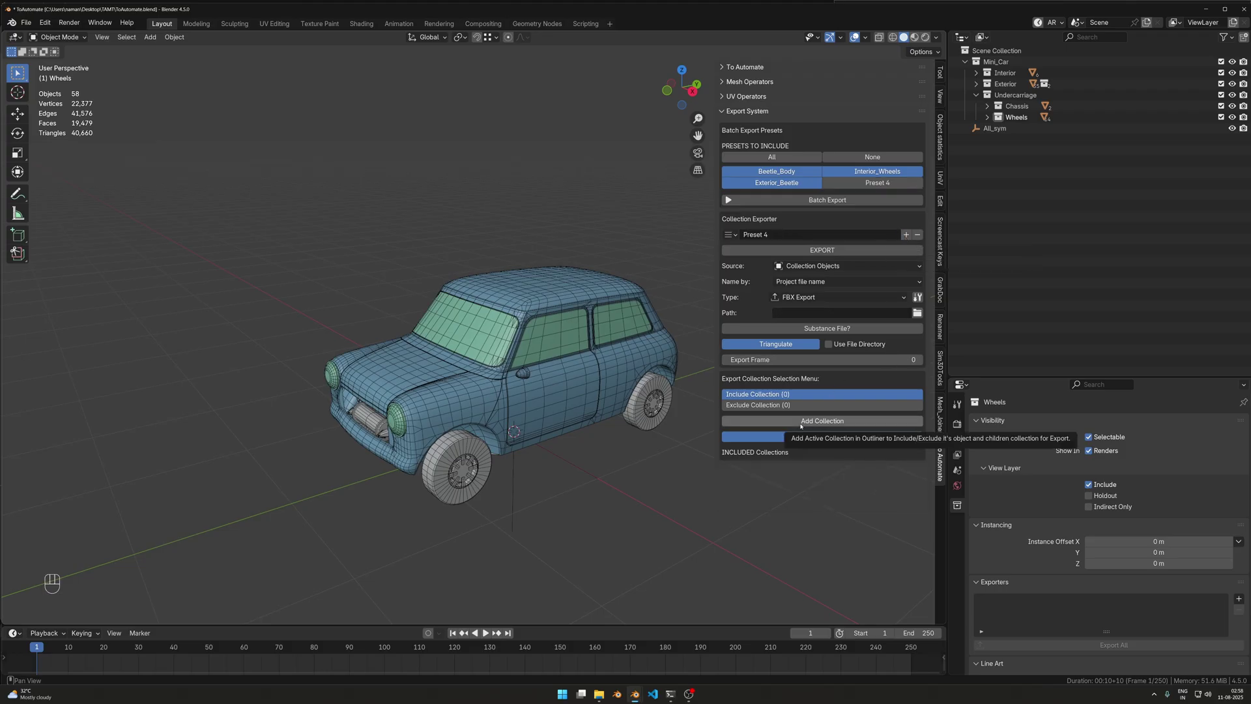
click(976, 95)
click(996, 61)
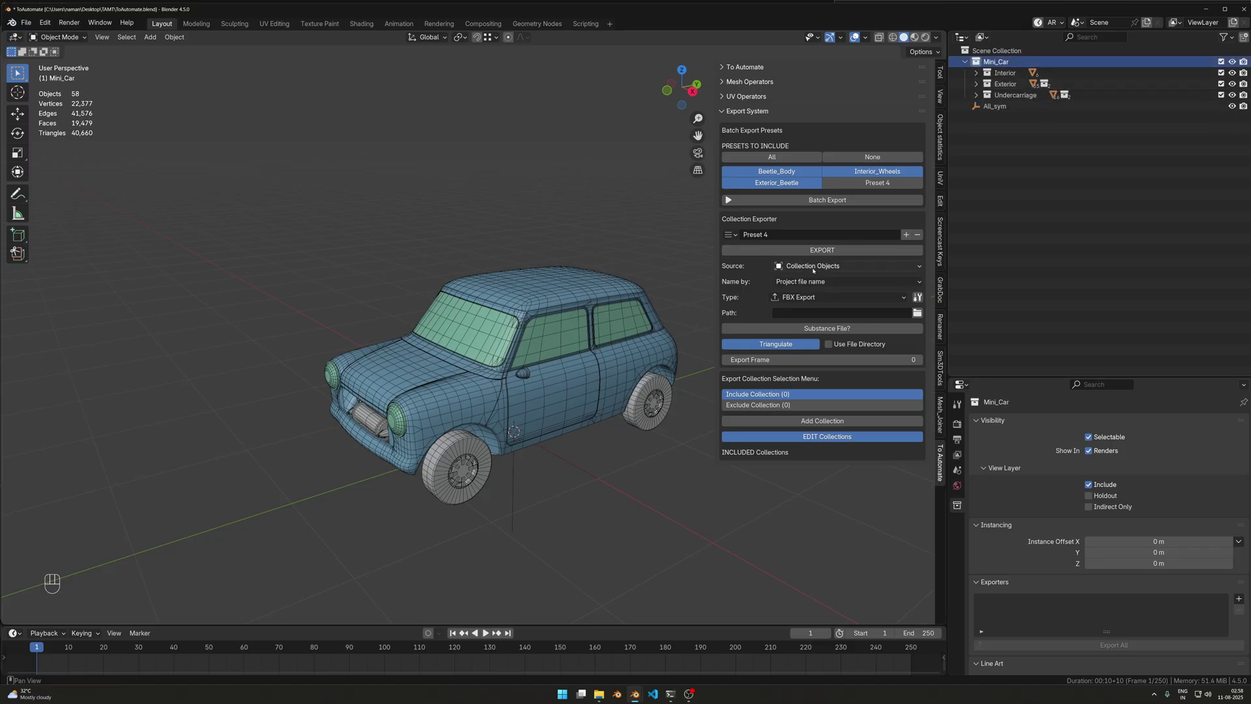
double_click(784, 236)
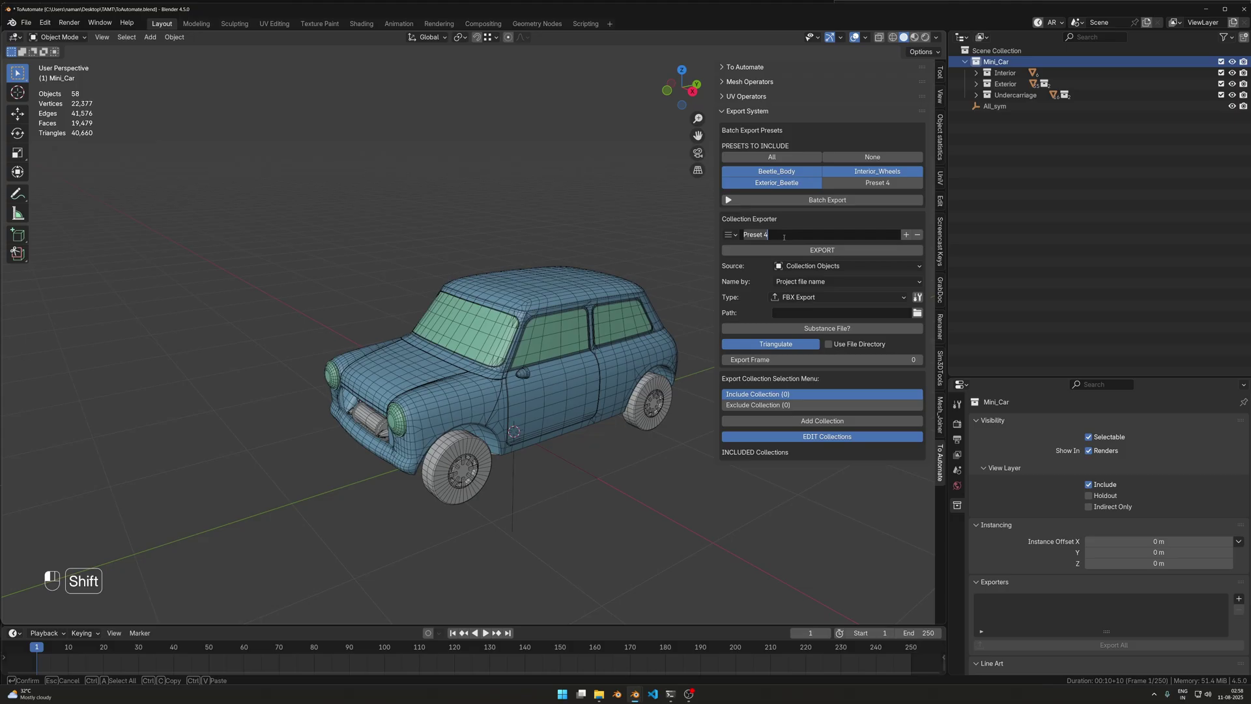
text(Whee)
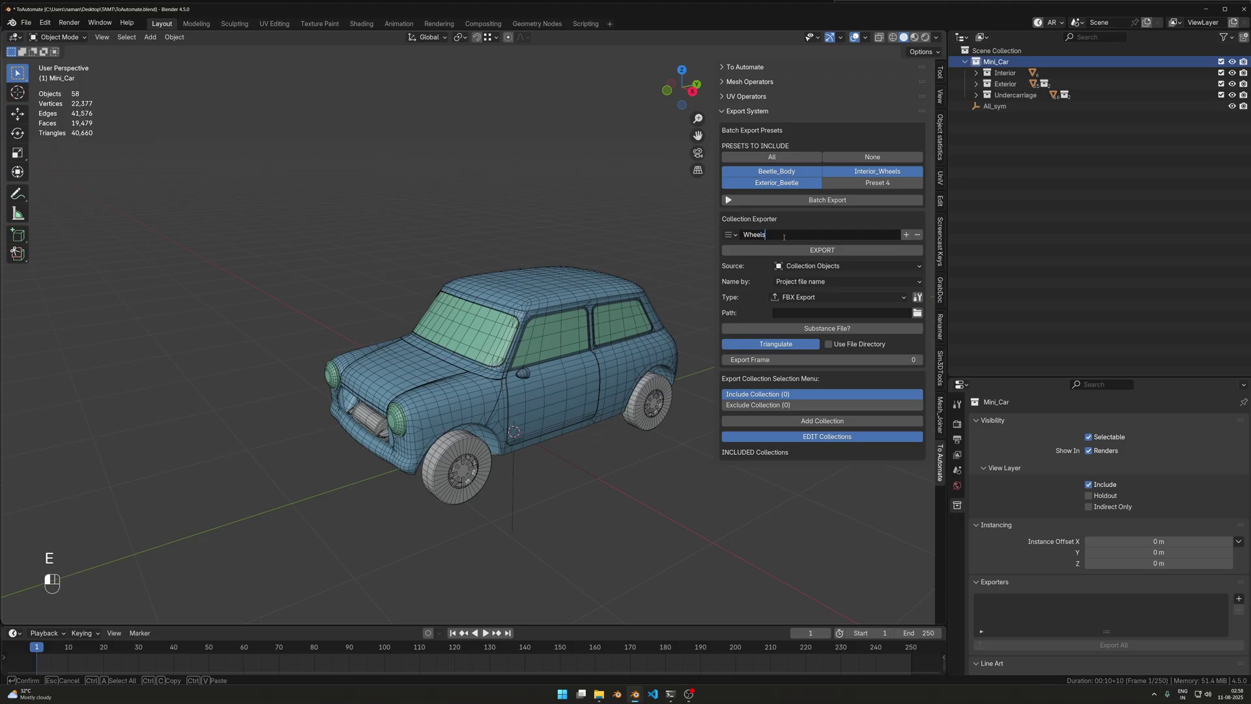
text(ls)
key(shift+BackSpace)
key(shift+BackSpace)
key(shift+BackSpace)
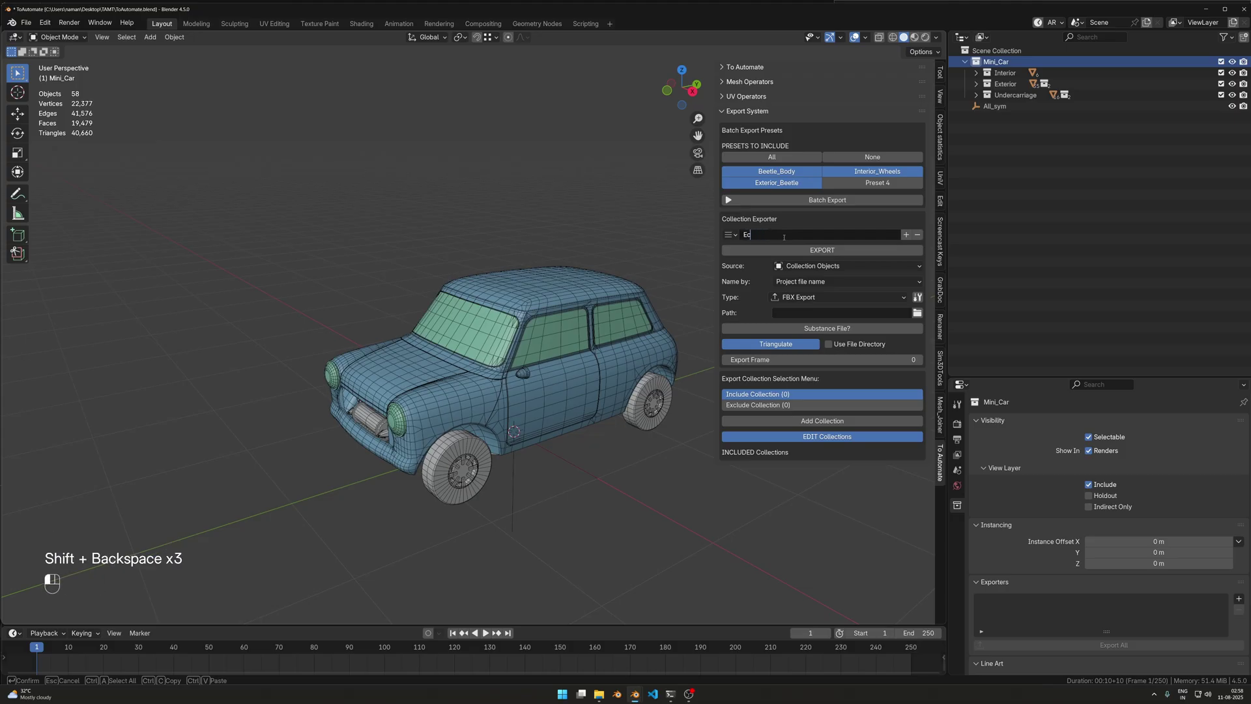
text(Except_Wheels)
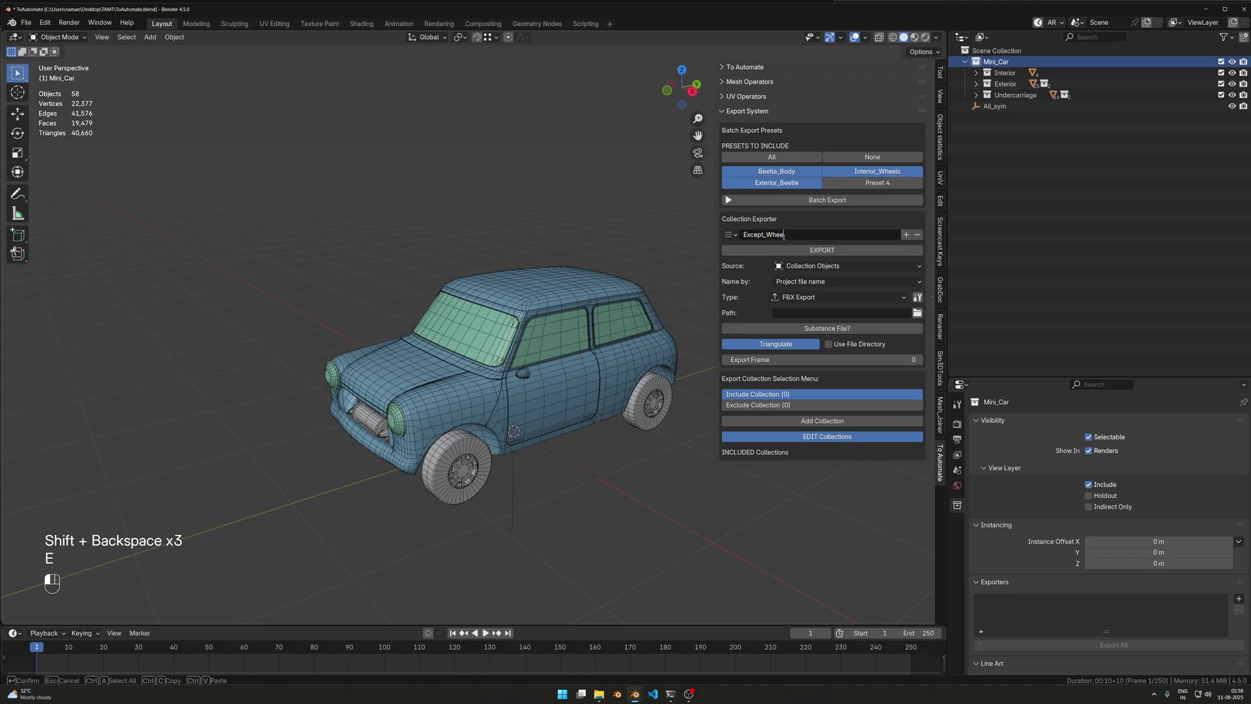
key(Return)
Select the Wheels collection under Undercarriage, and set the preset's naming to Custom Name with the name No_Wheels.
click(976, 95)
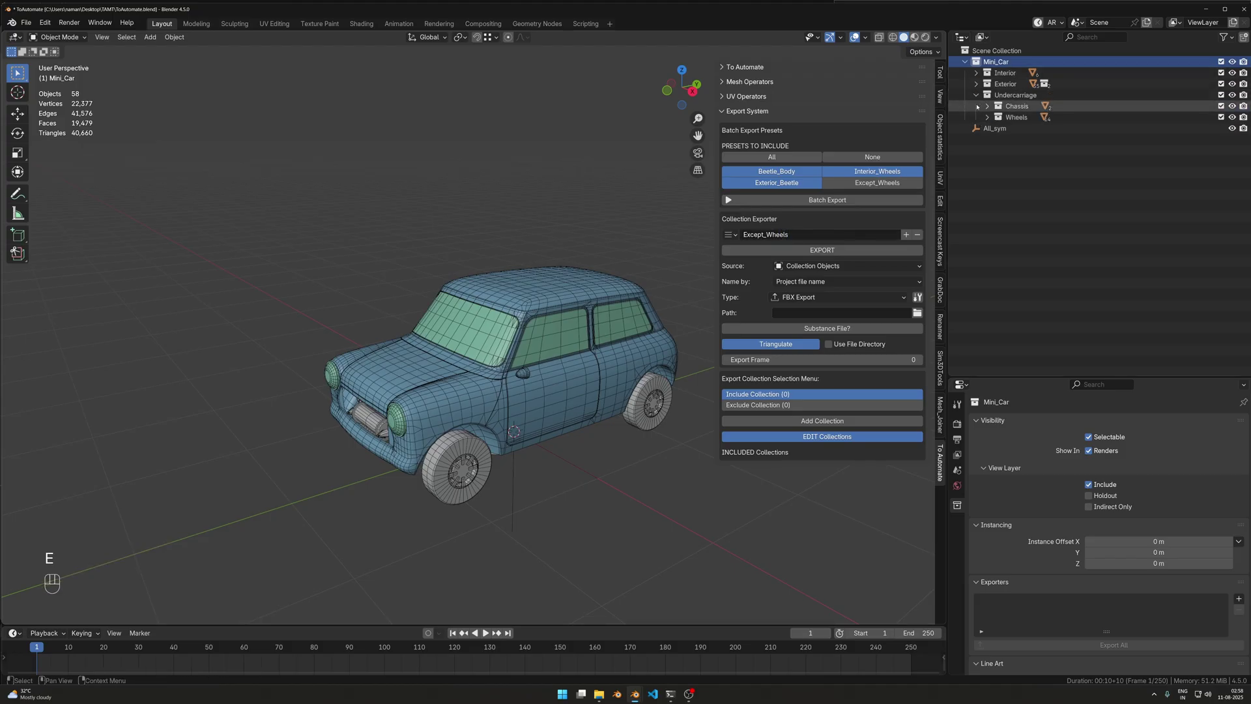
click(1062, 117)
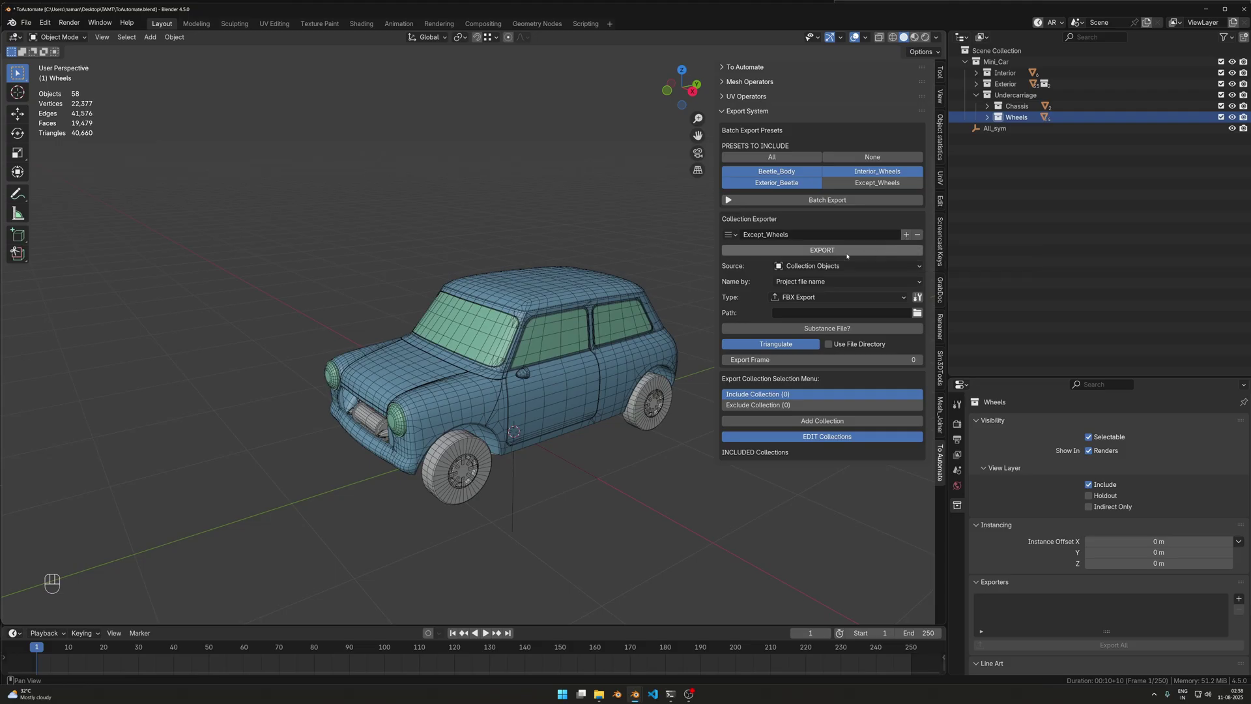
click(841, 281)
click(837, 307)
click(834, 295)
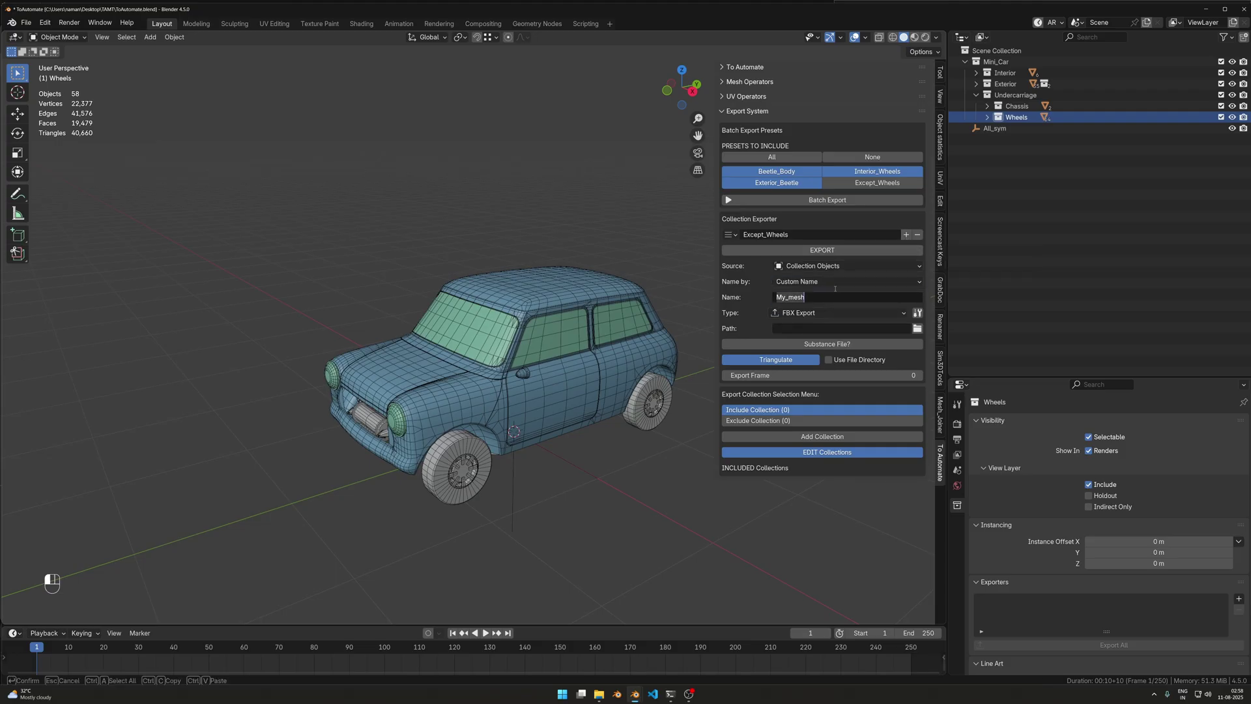
key(shift)
text(No)
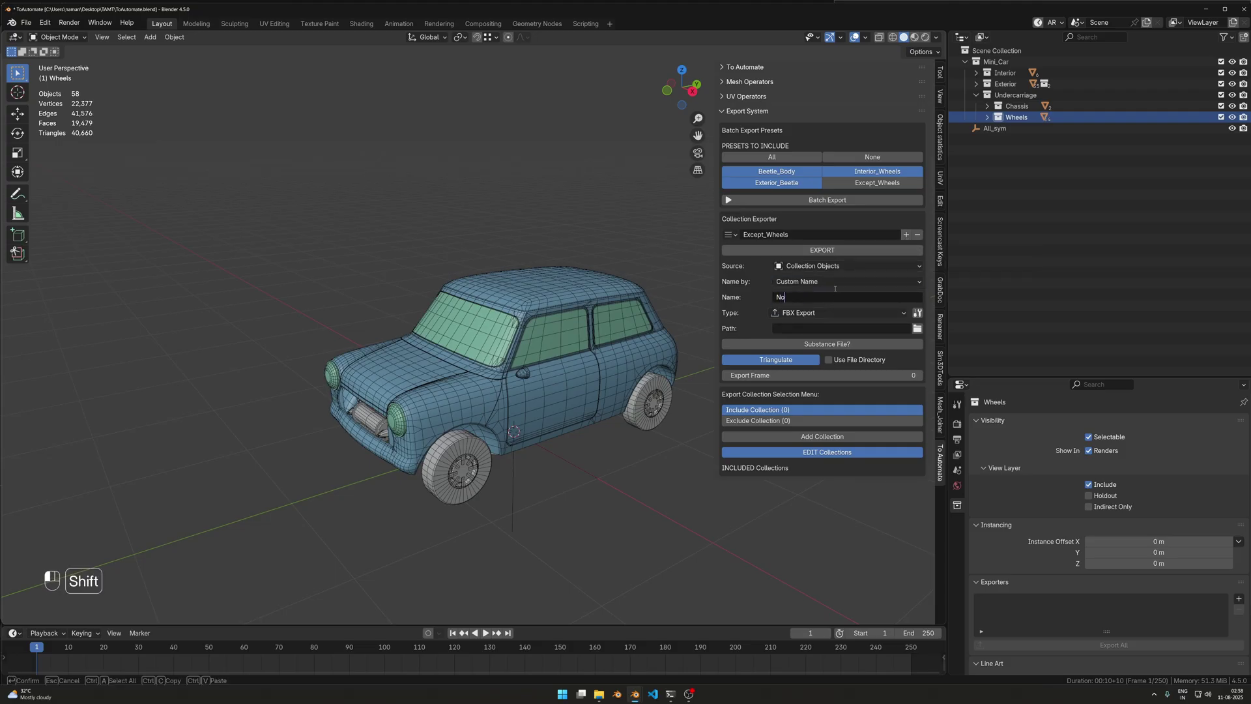
text(_Wheels)
key(Return)
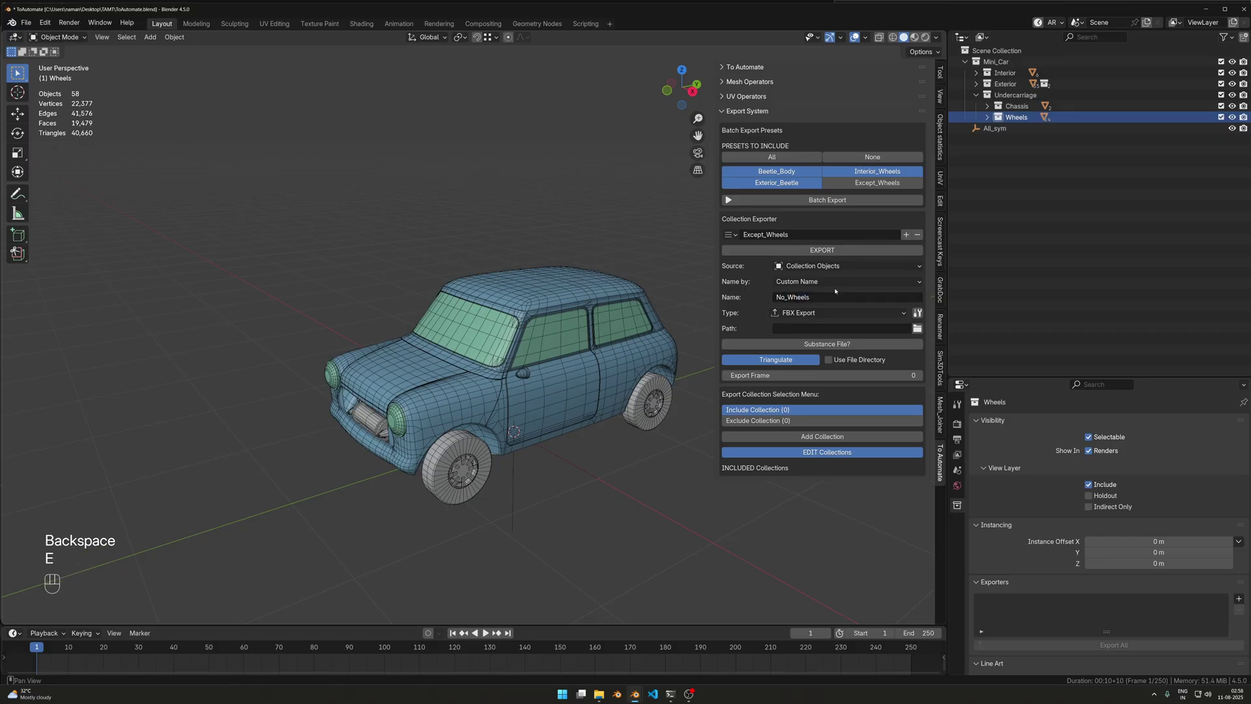
Keep FBX as the export type and load the CryEngine preset into the Except_Wheels export settings.
click(837, 312)
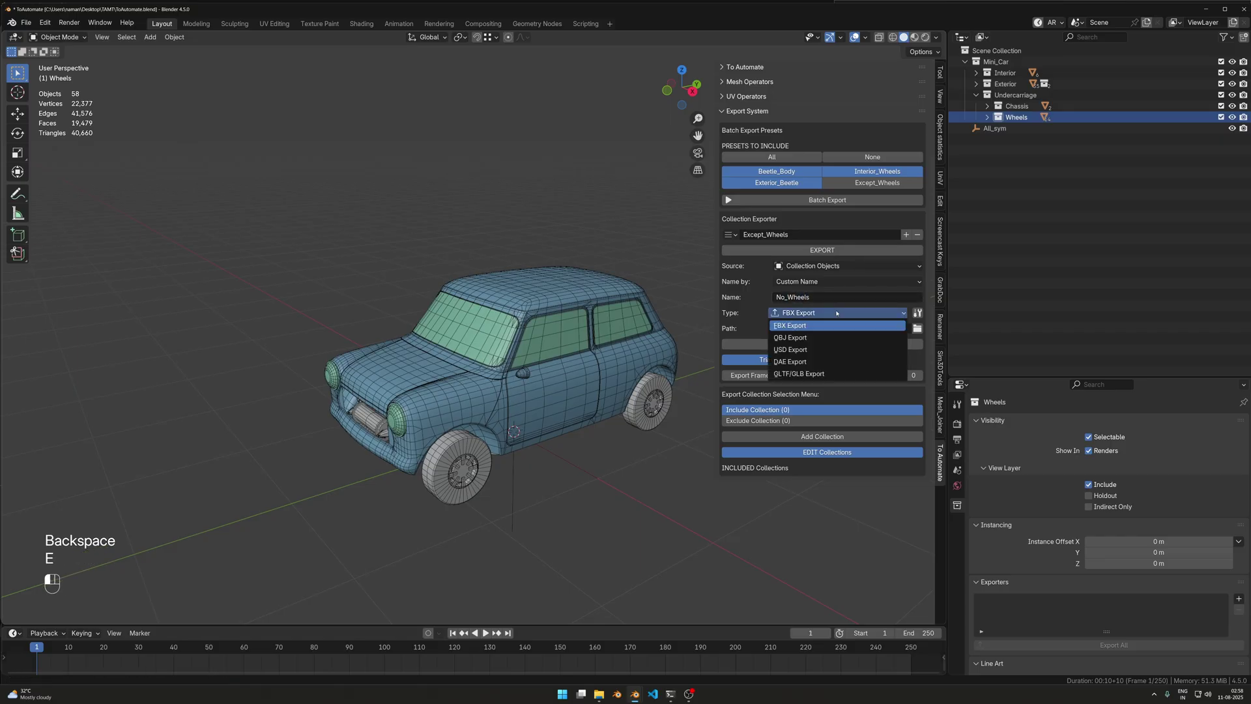
click(917, 312)
click(922, 319)
click(970, 323)
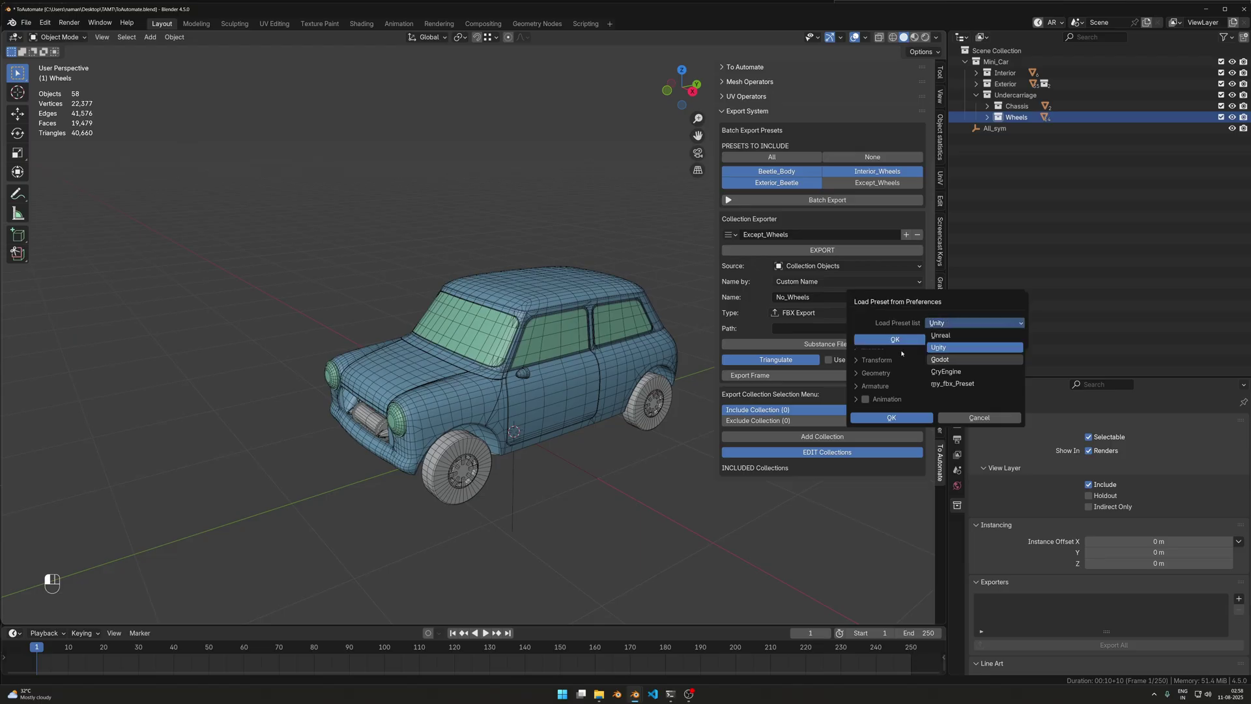
click(958, 323)
click(951, 324)
click(965, 374)
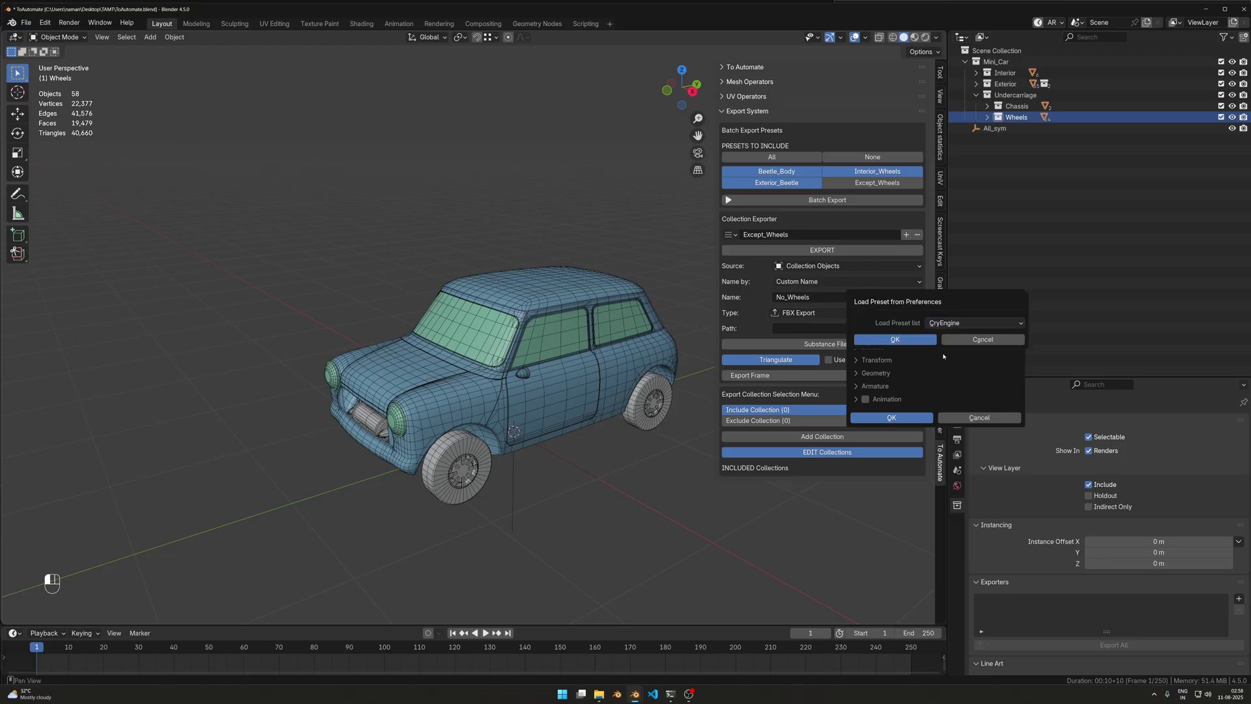
click(895, 338)
click(911, 418)
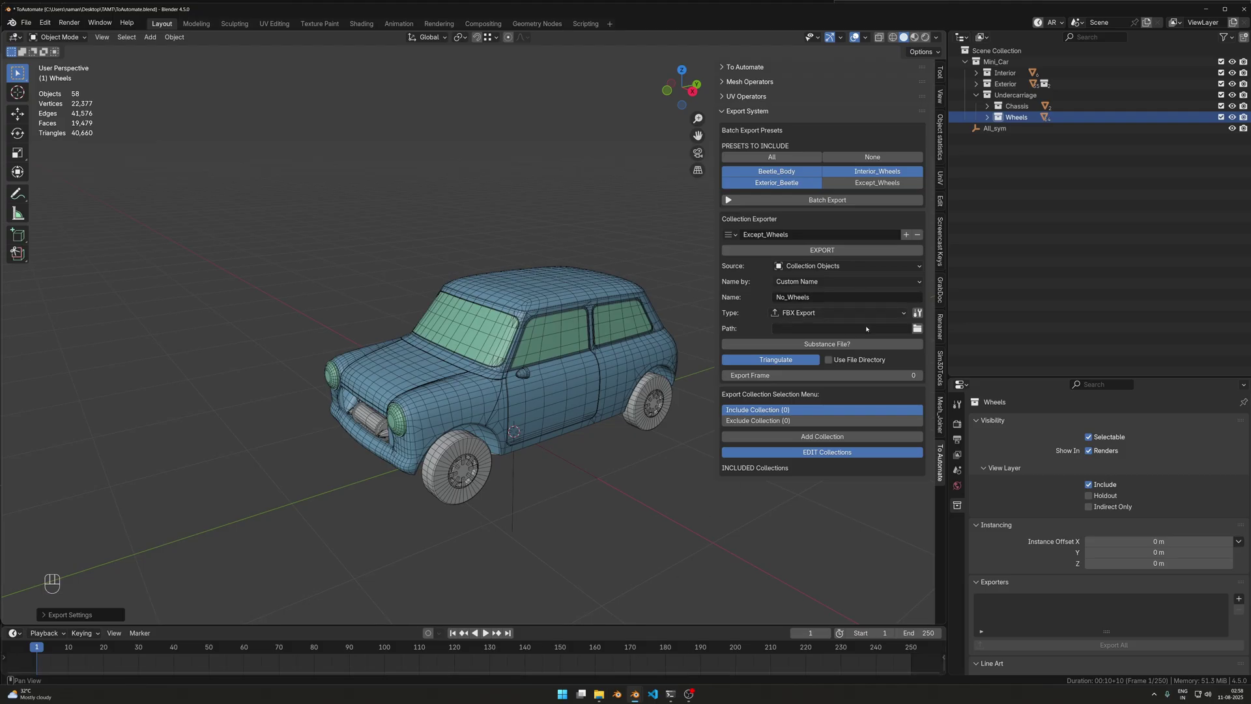
Create a No_Wheels folder inside Mini_Car\Exports and set it as the Except_Wheels preset's export path.
click(917, 327)
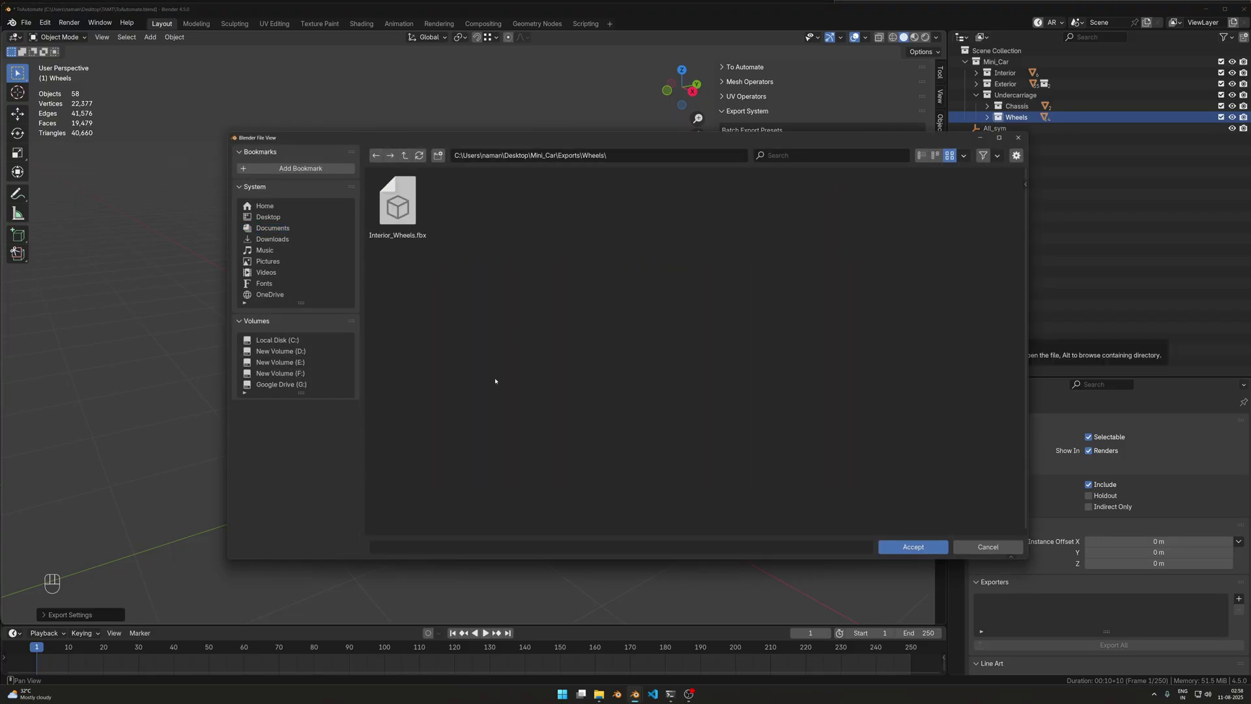
right_click(497, 383)
click(497, 385)
right_click(652, 290)
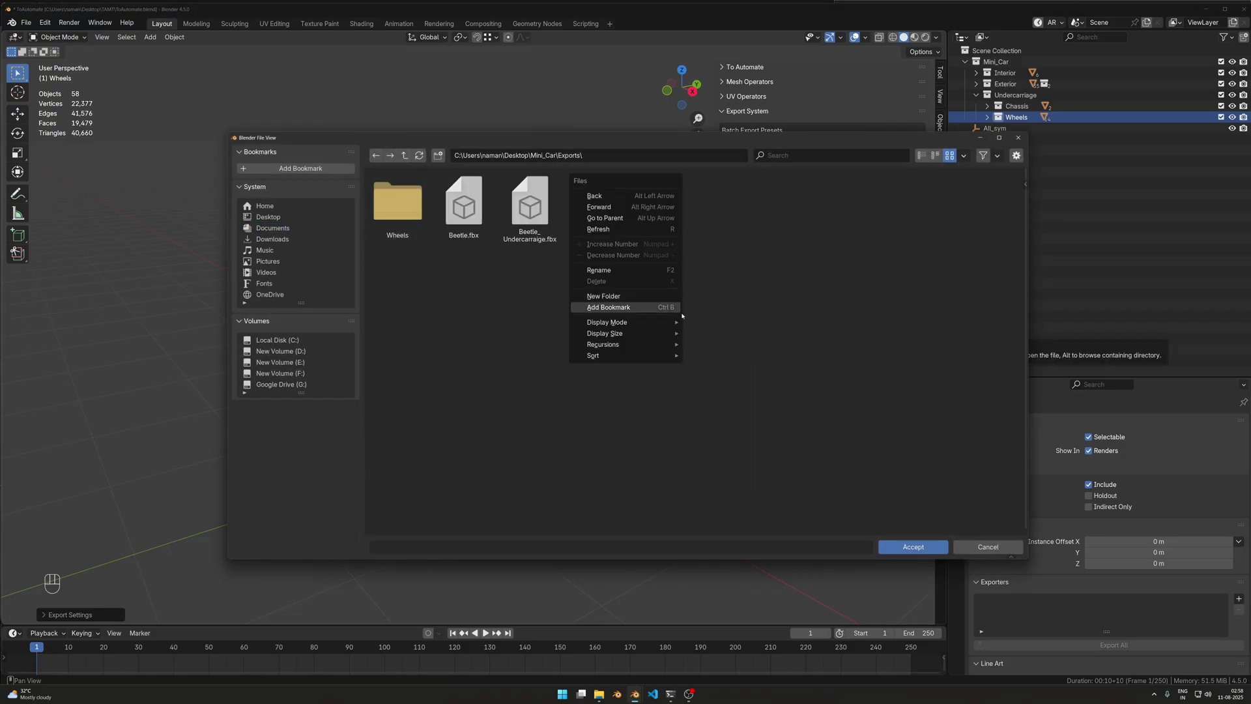
click(659, 306)
text(No_W)
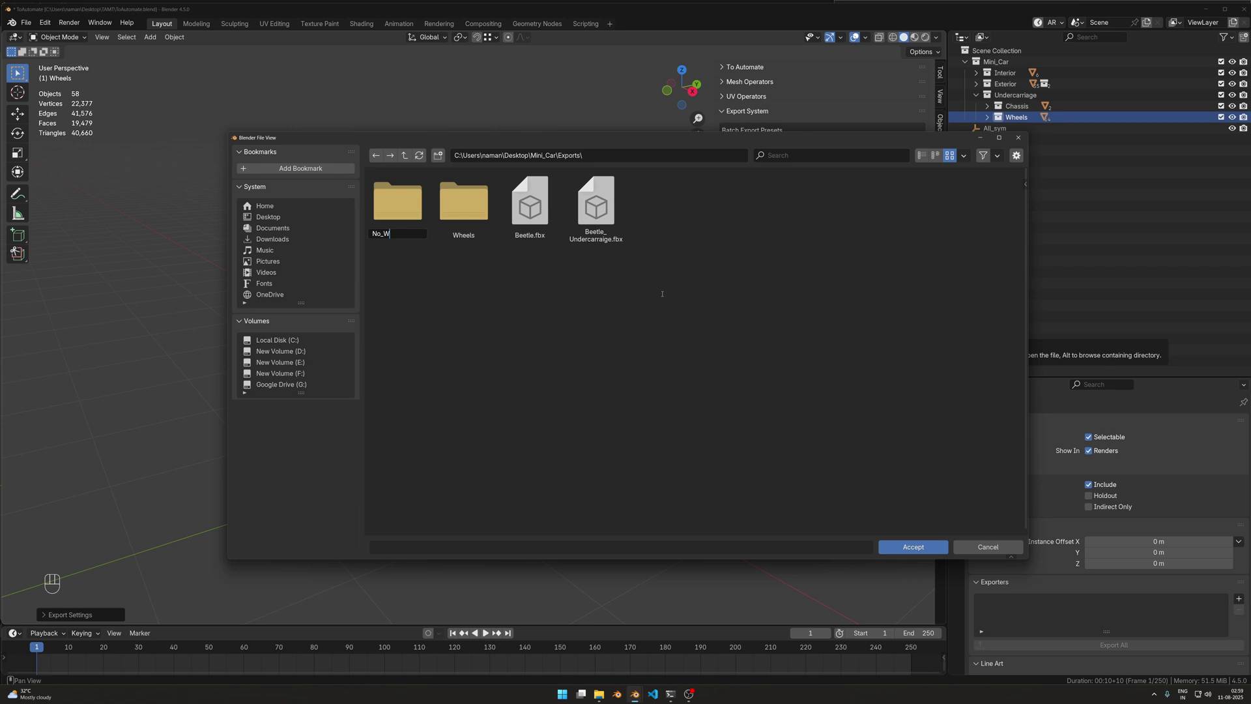
text(heels)
key(Return)
key(Return)
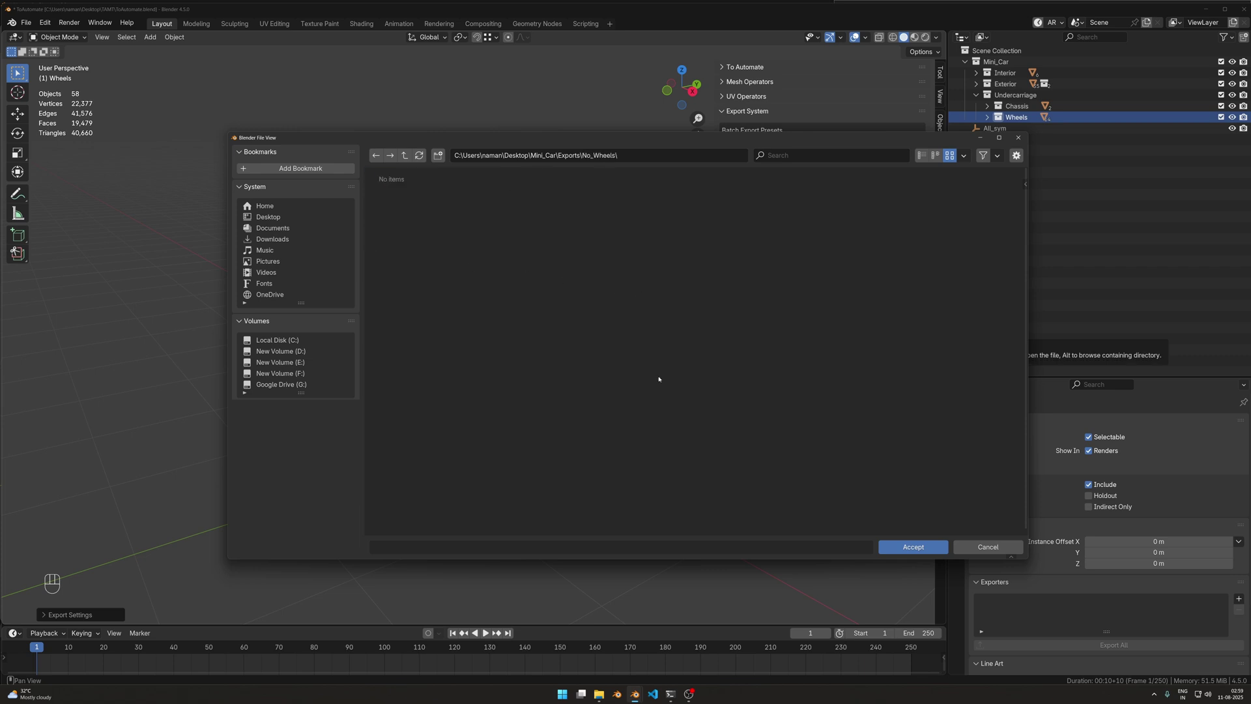
click(913, 547)
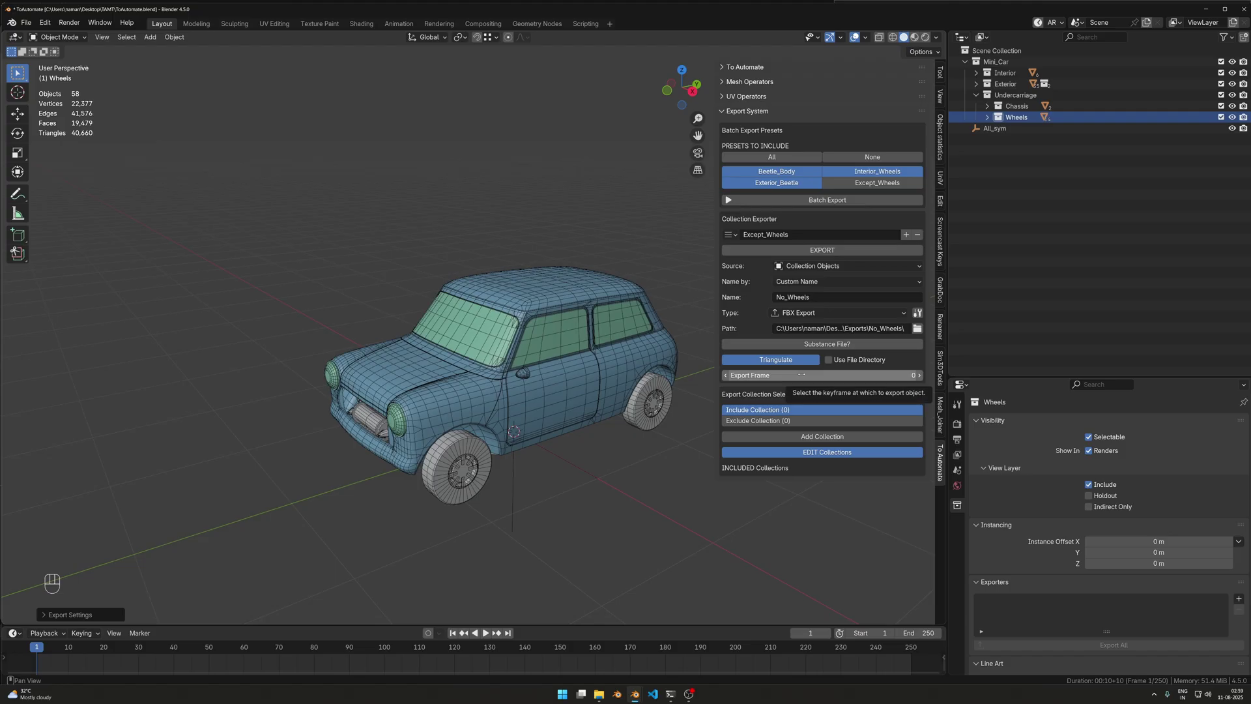
Scrub the timeline to the exploded car pose, set the preset's Export Frame to 25, and move the timeline to frame 25.
click(802, 374)
key(Return)
drag(36, 657, 111, 657)
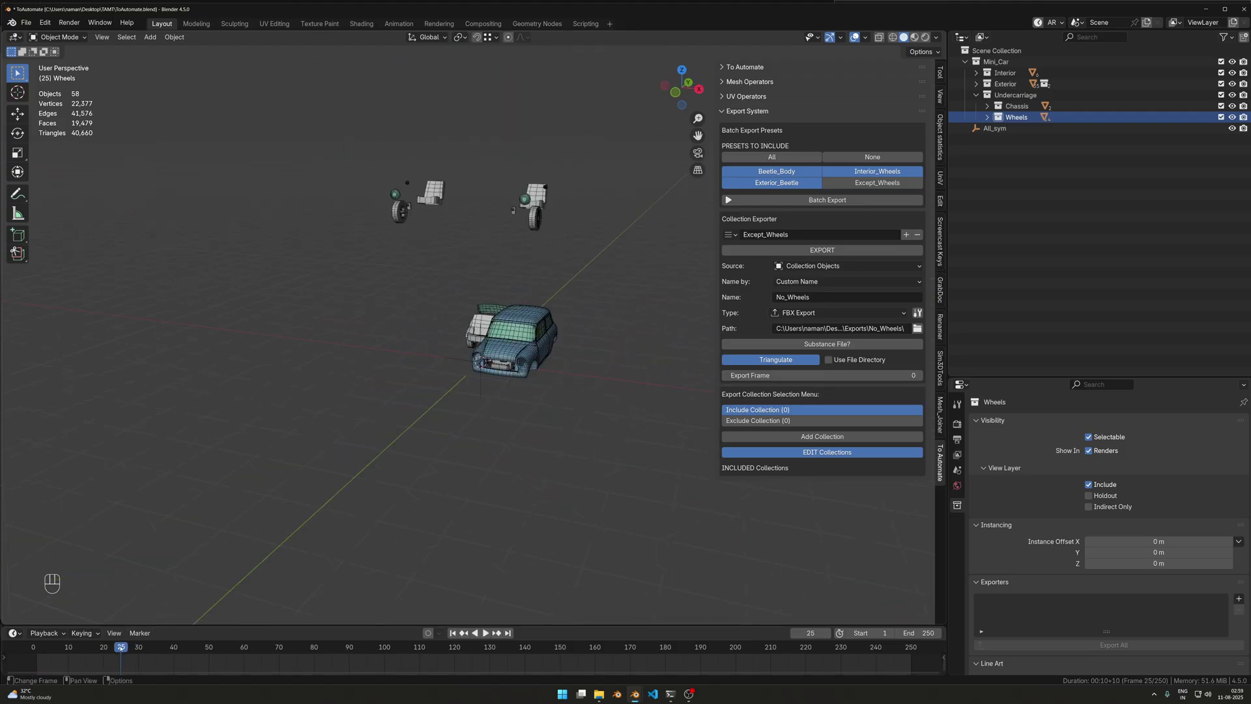
drag(121, 649, 125, 649)
click(842, 378)
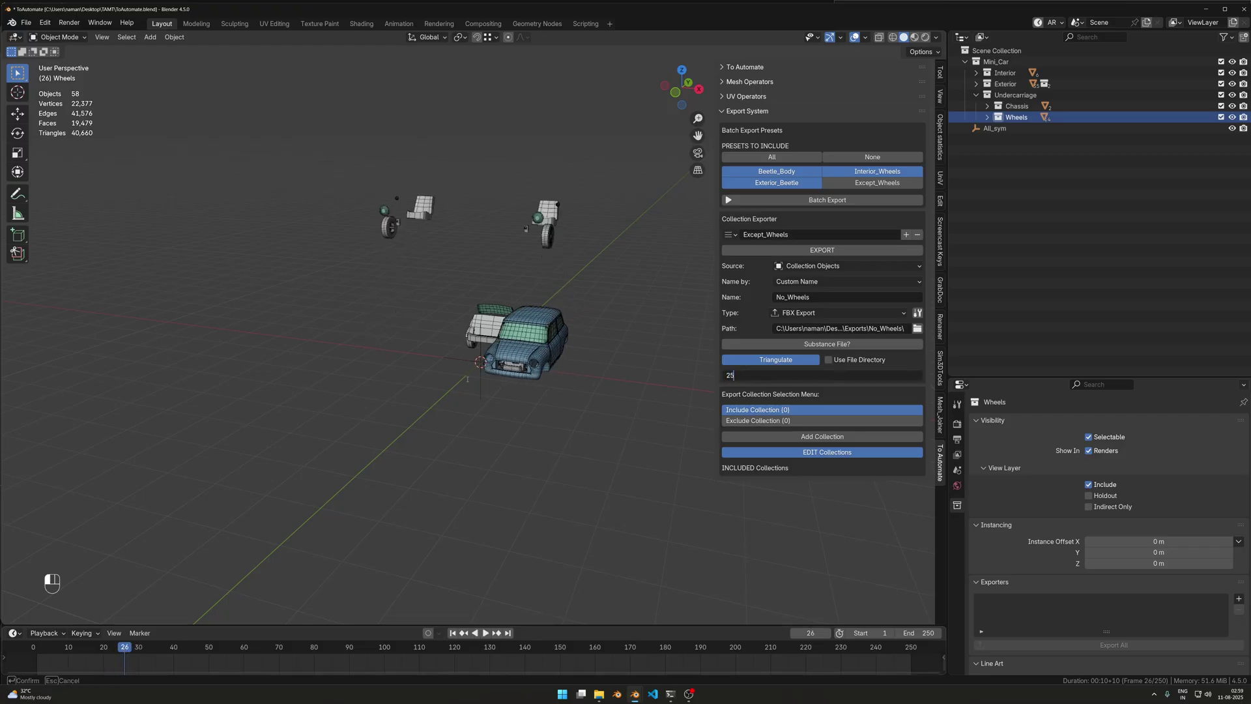
text(25)
key(Return)
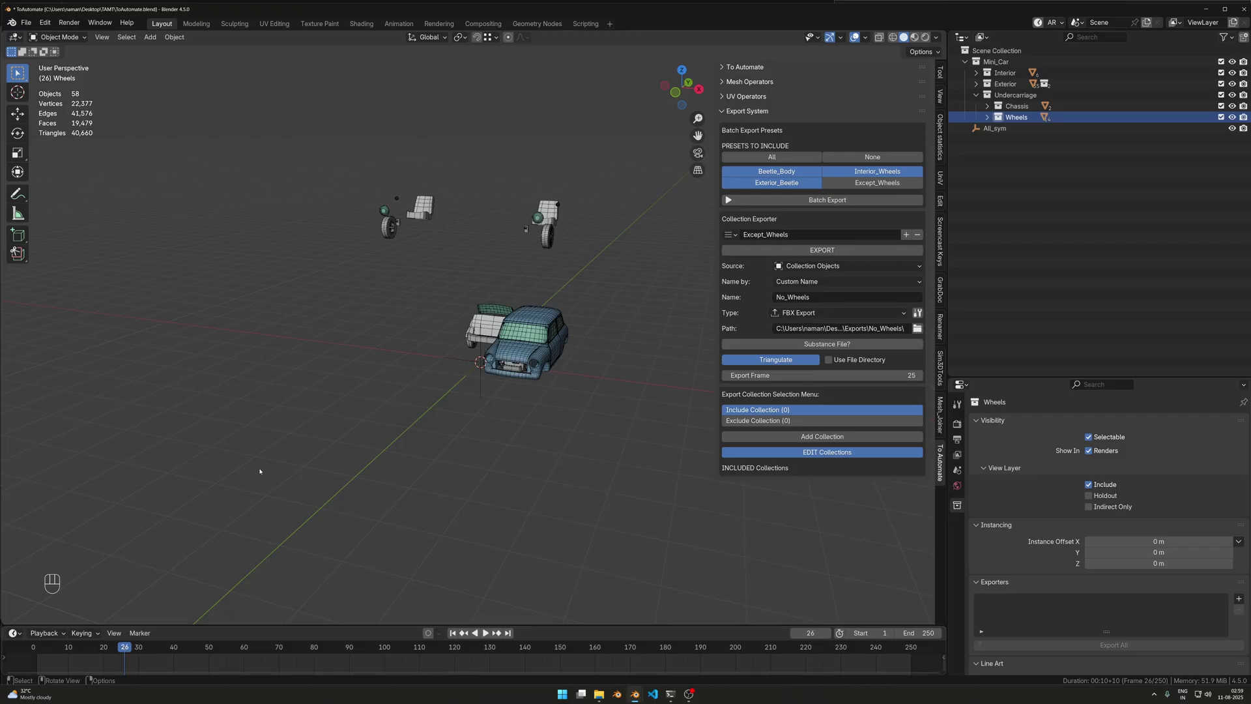
key(Left)
Select all objects in the Wheels collection and inspect where they sit in the exploded pose.
scroll(432, 358, up, 3)
middle_drag(433, 358, 480, 309)
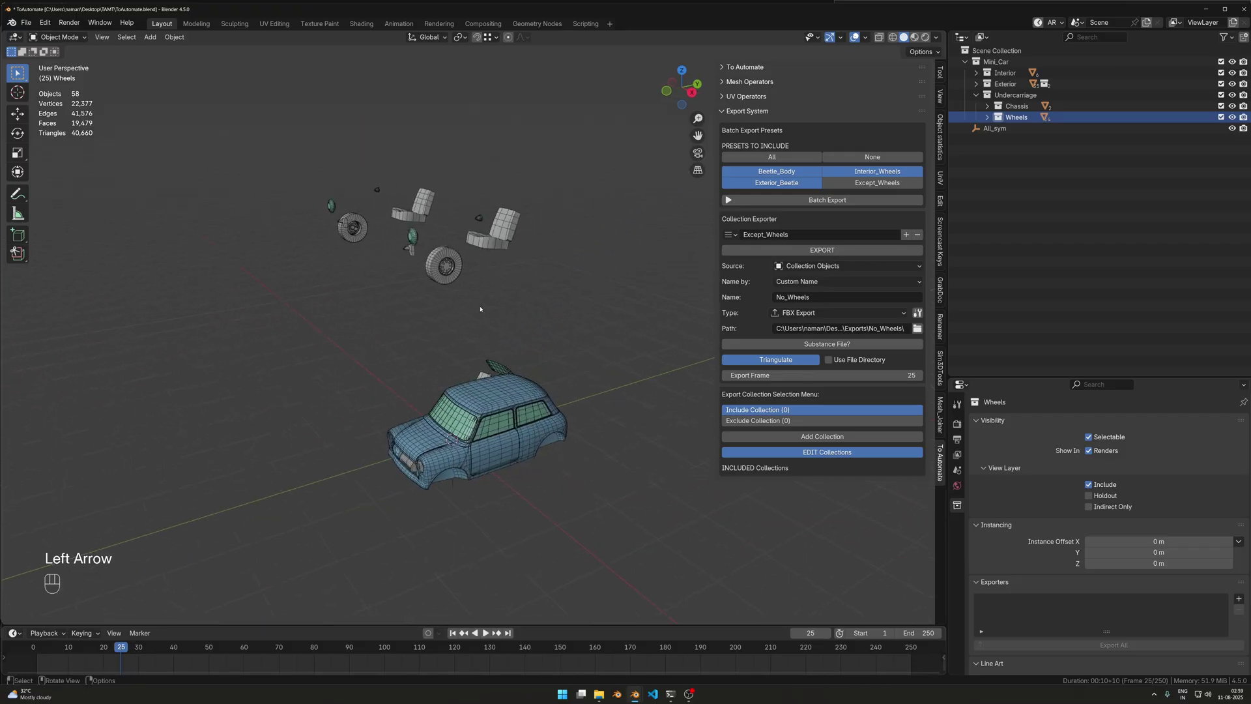
click(445, 265)
key(shift+l)
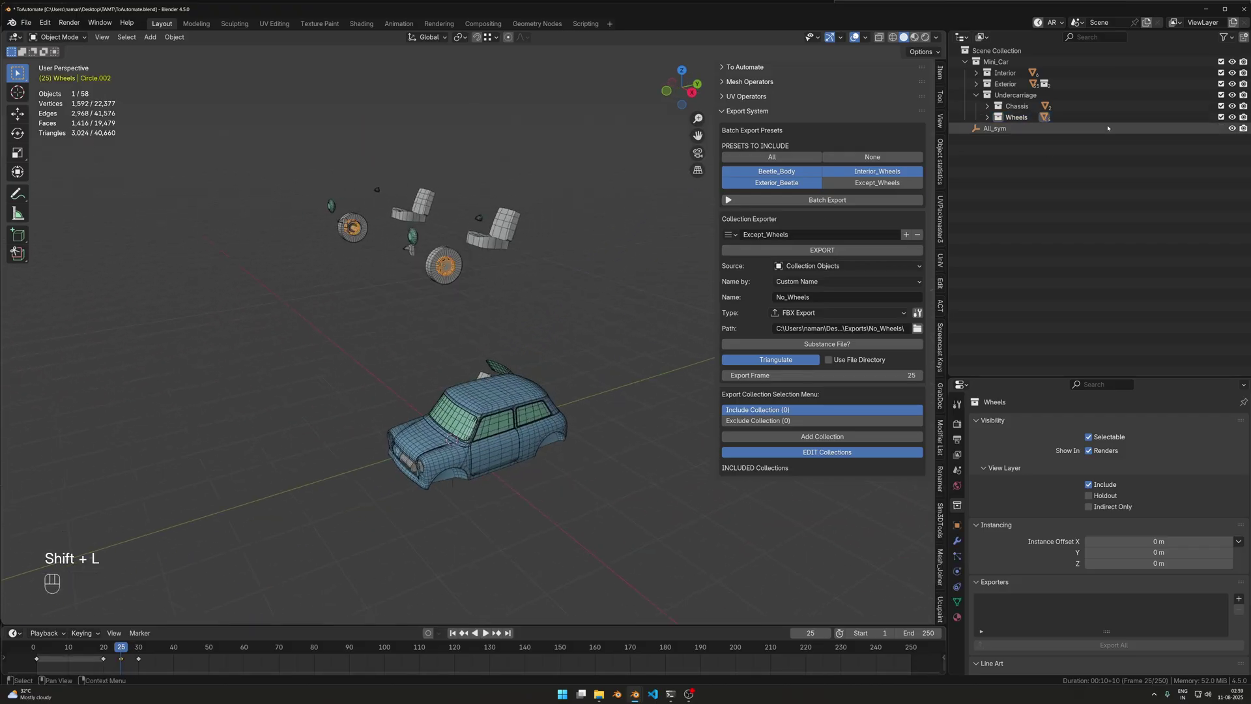
click(1029, 117)
right_click(1007, 117)
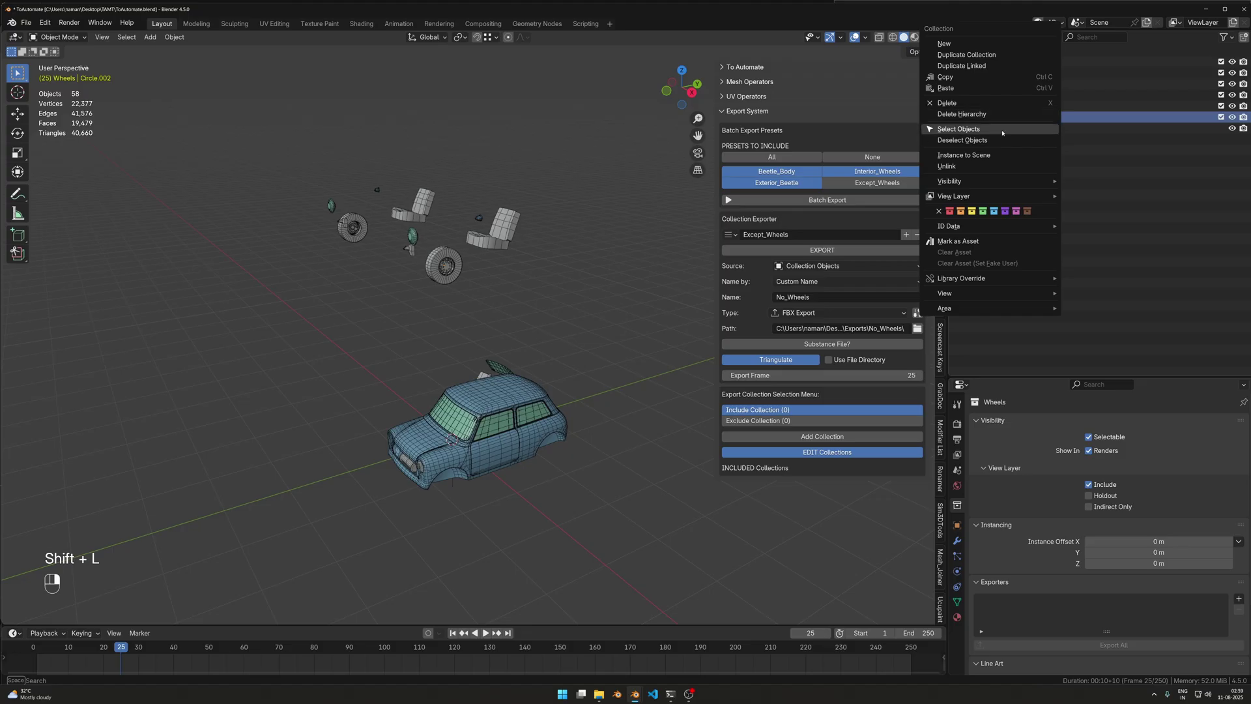
click(1000, 133)
key(z)
middle_drag(433, 203, 465, 211)
key(z)
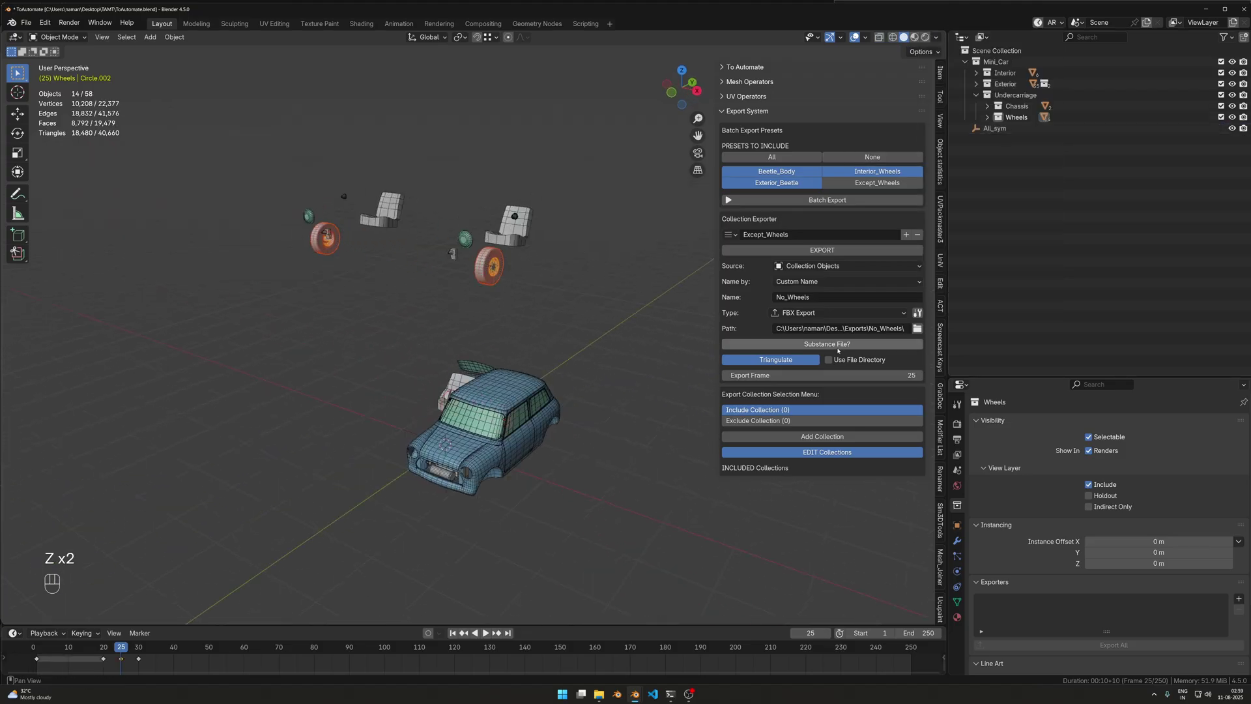
click(530, 282)
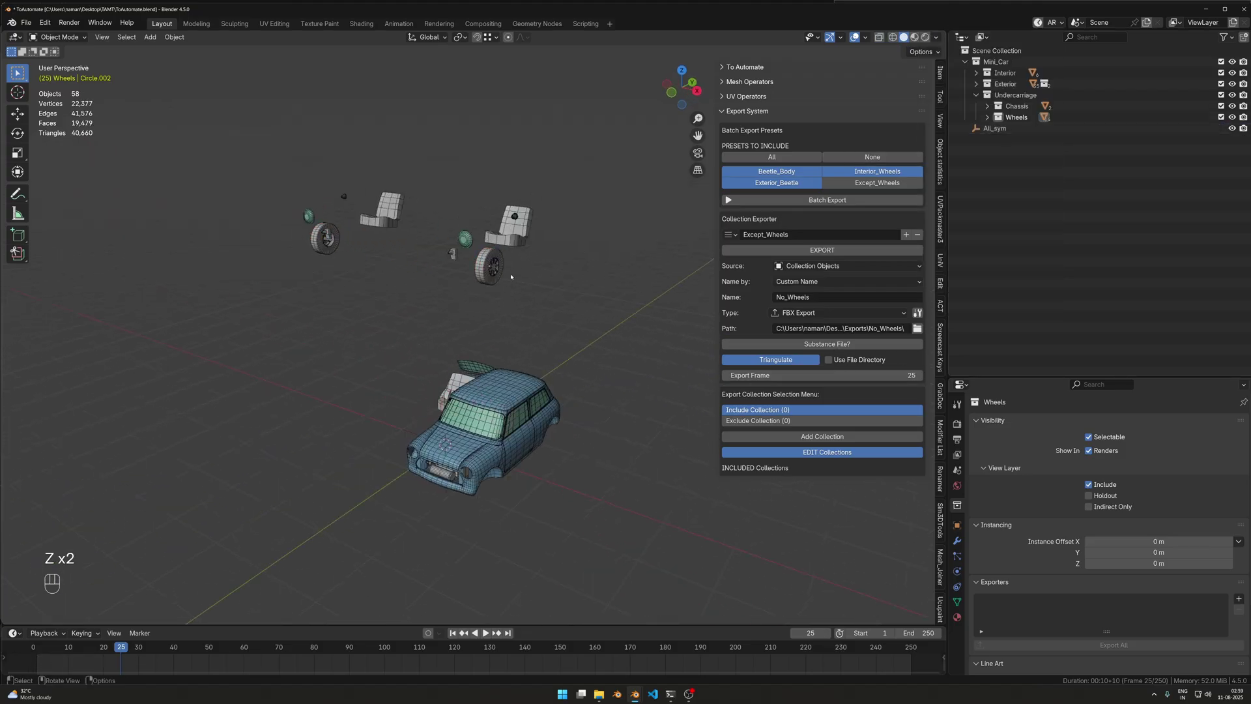
click(490, 263)
click(544, 289)
click(514, 236)
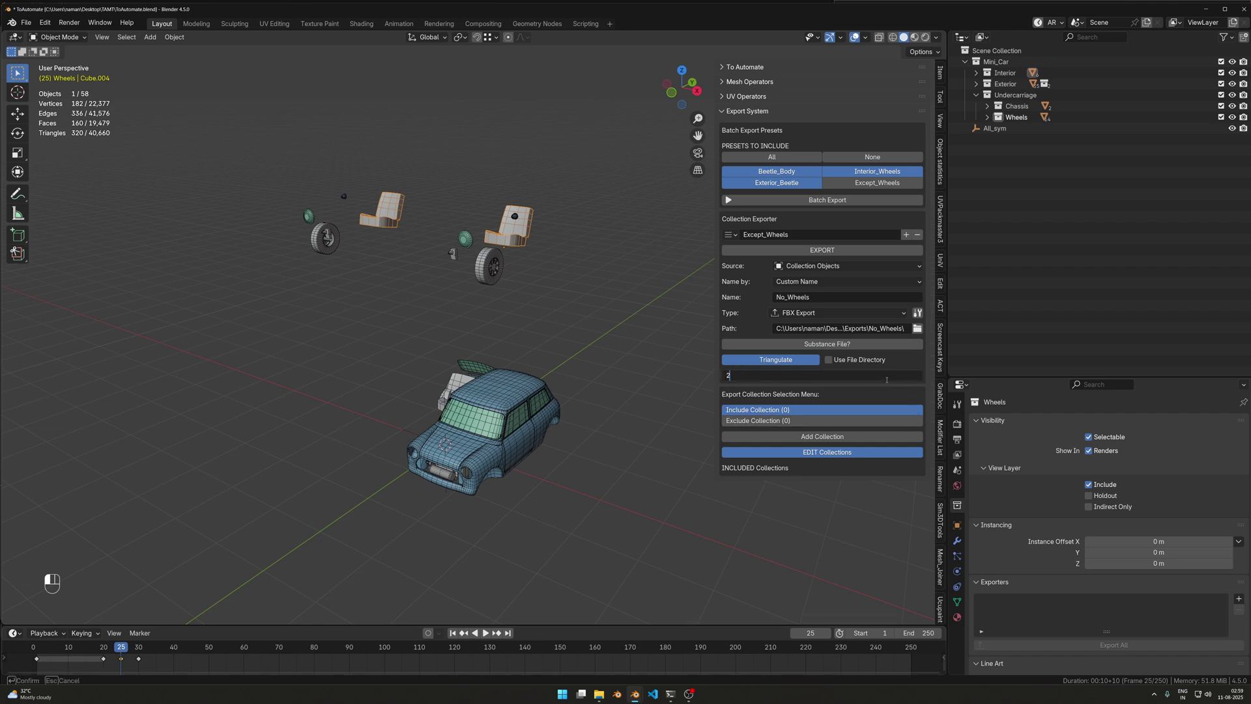
Add the Mini_Car collection to the included collections of the Except_Wheels export preset.
click(997, 61)
click(824, 435)
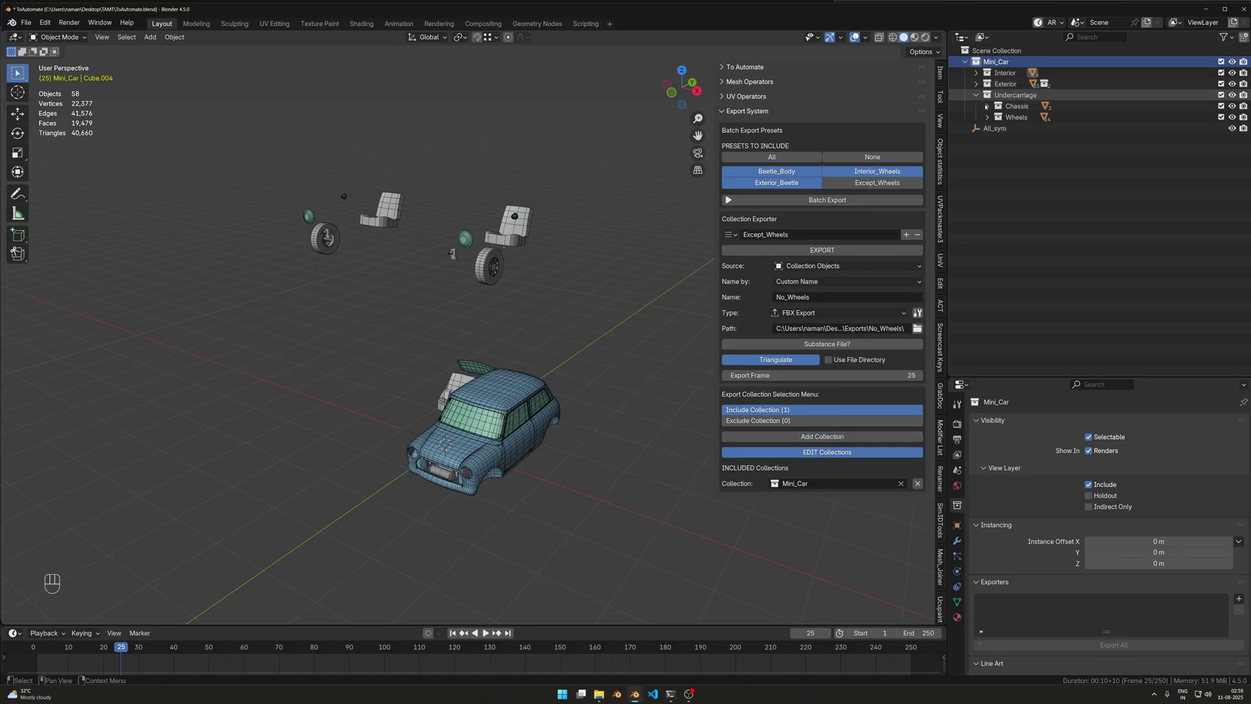
click(1010, 117)
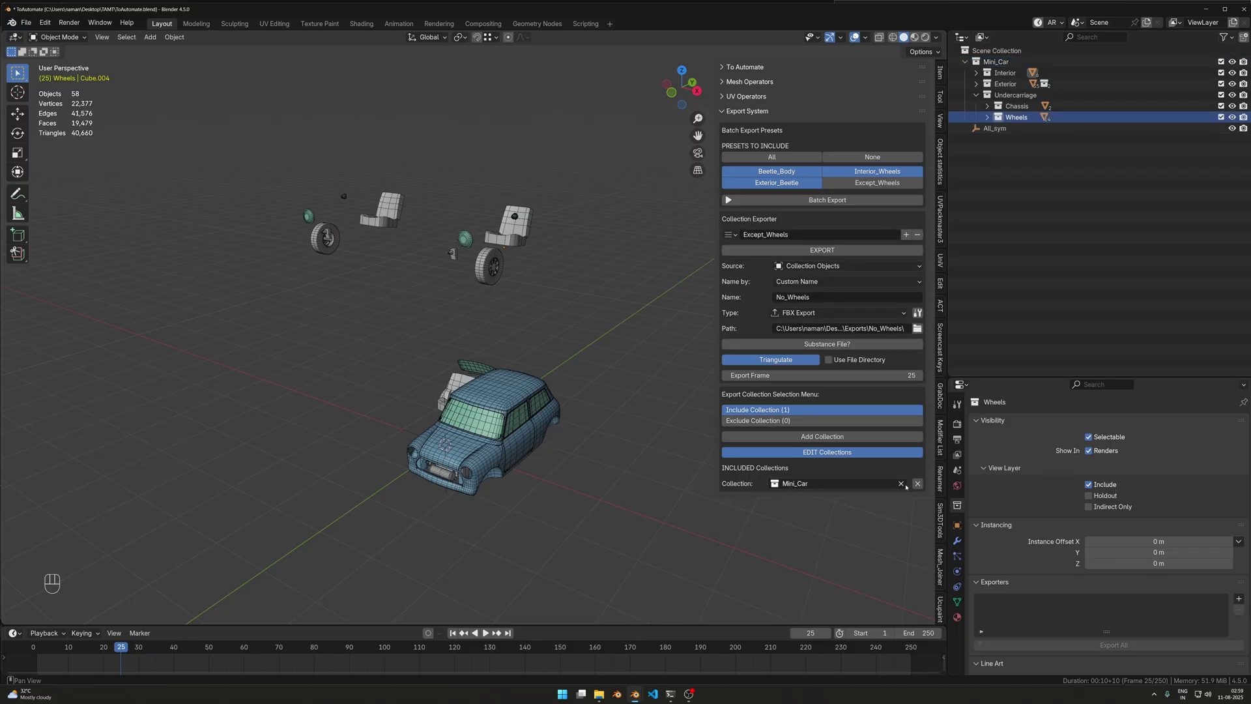
click(1014, 74)
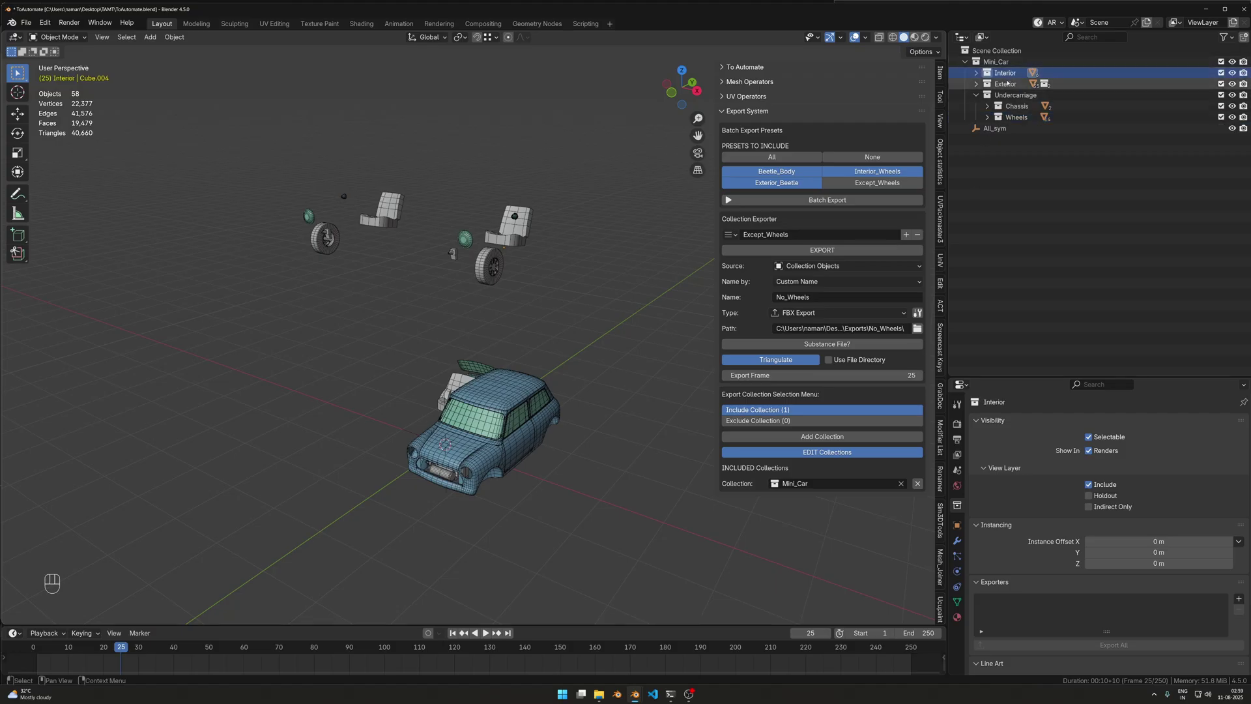
click(1018, 84)
click(1027, 106)
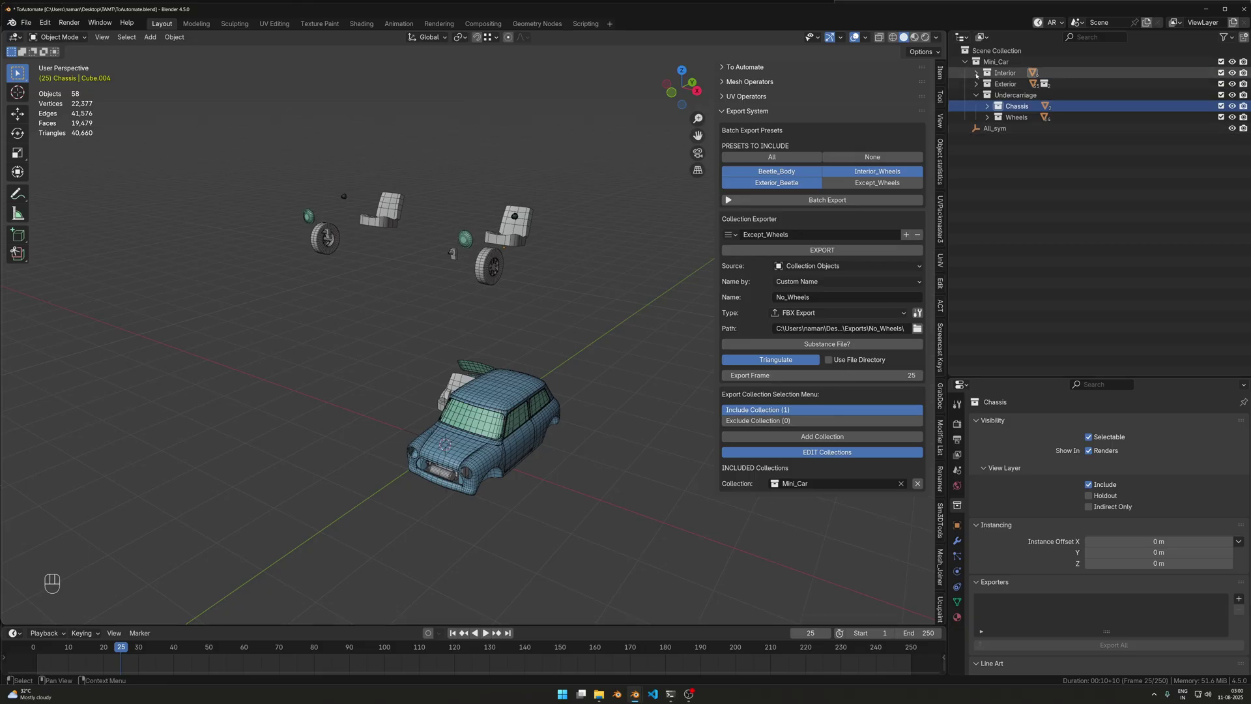
click(996, 50)
click(974, 62)
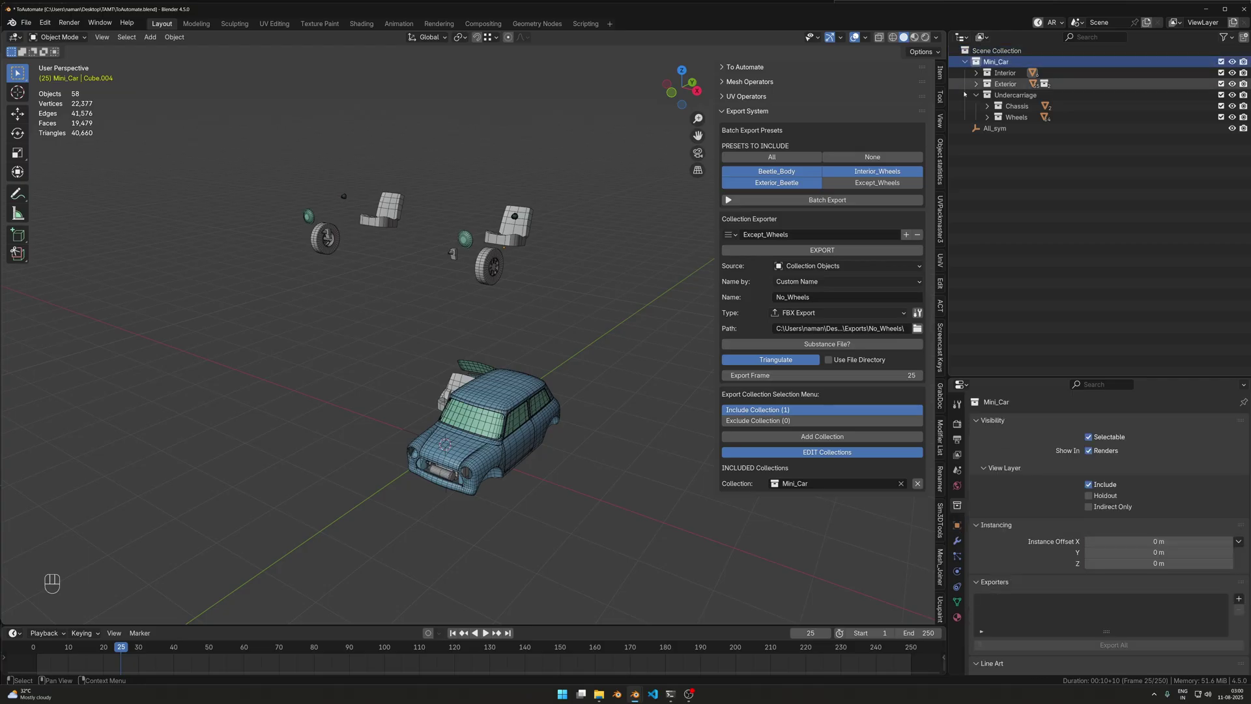
Add the Wheels collection to the preset's excluded collections and return to the included collections list.
click(804, 421)
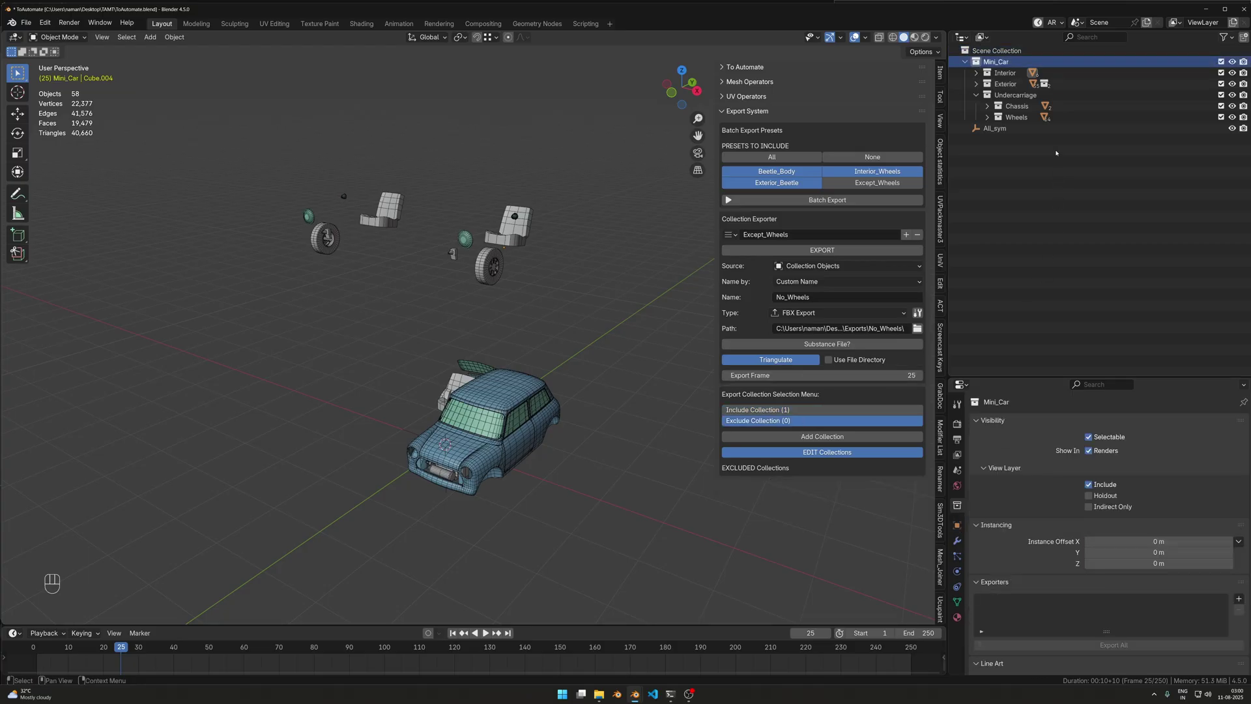
click(1016, 117)
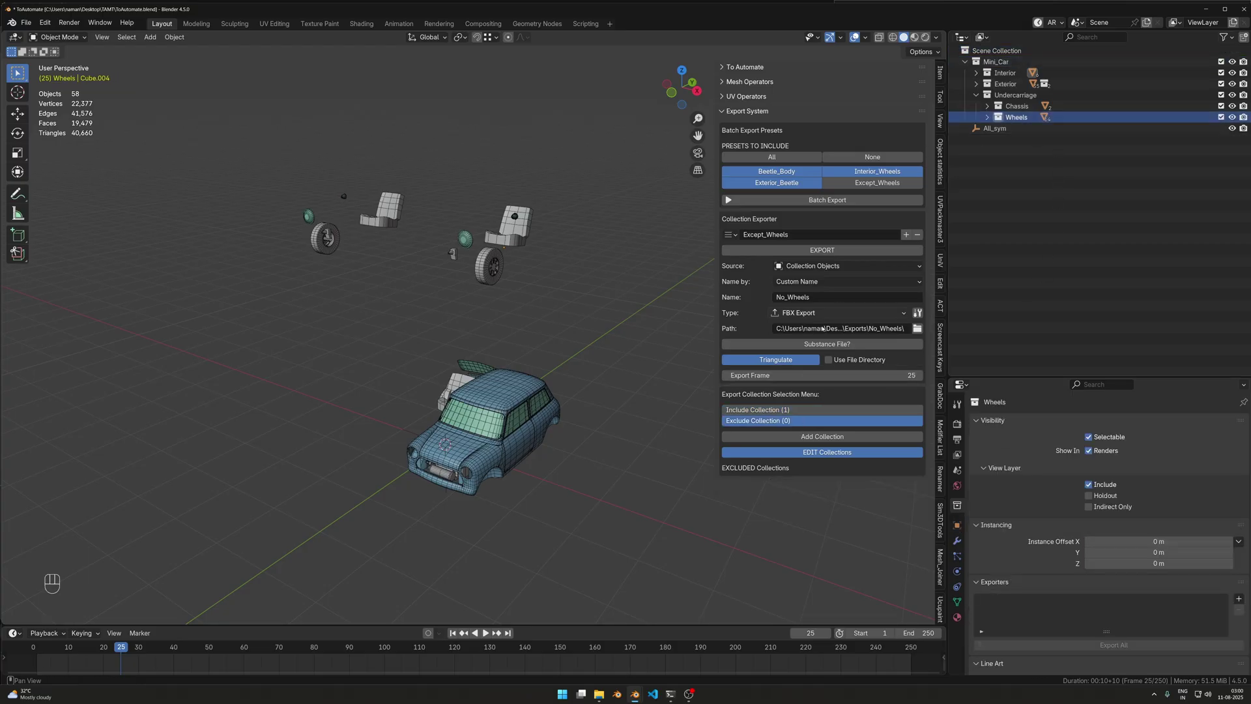
click(826, 436)
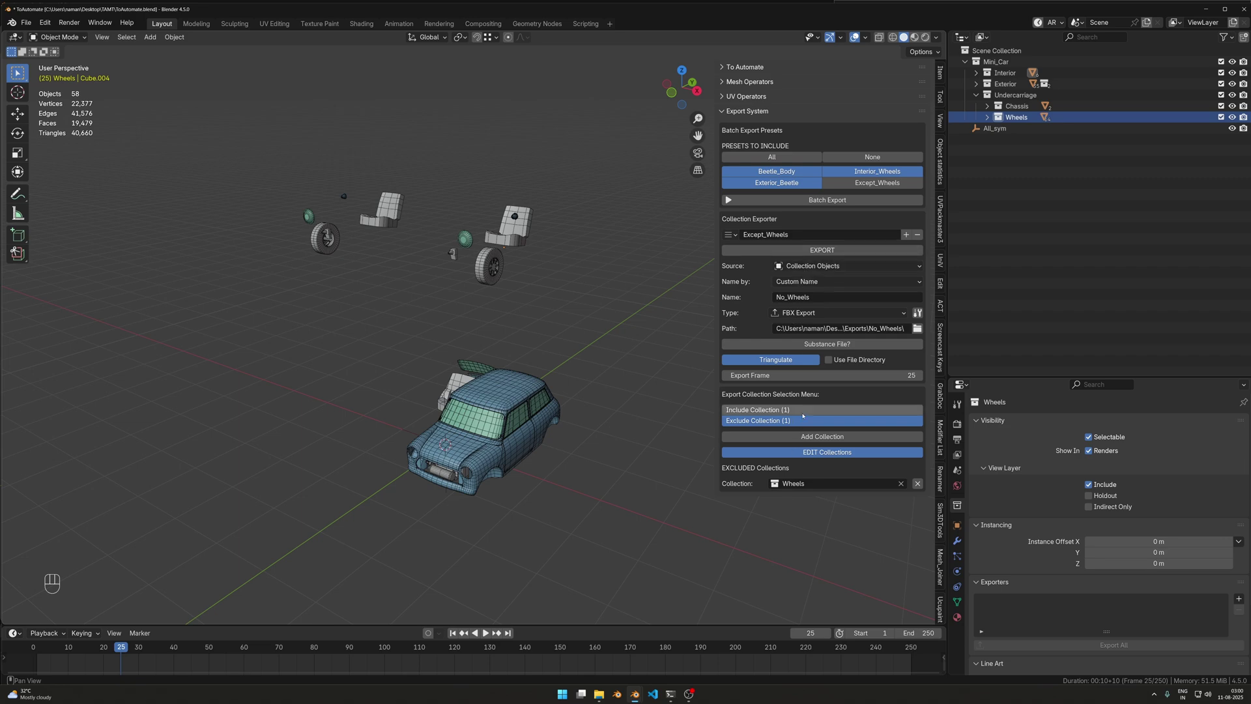
click(782, 409)
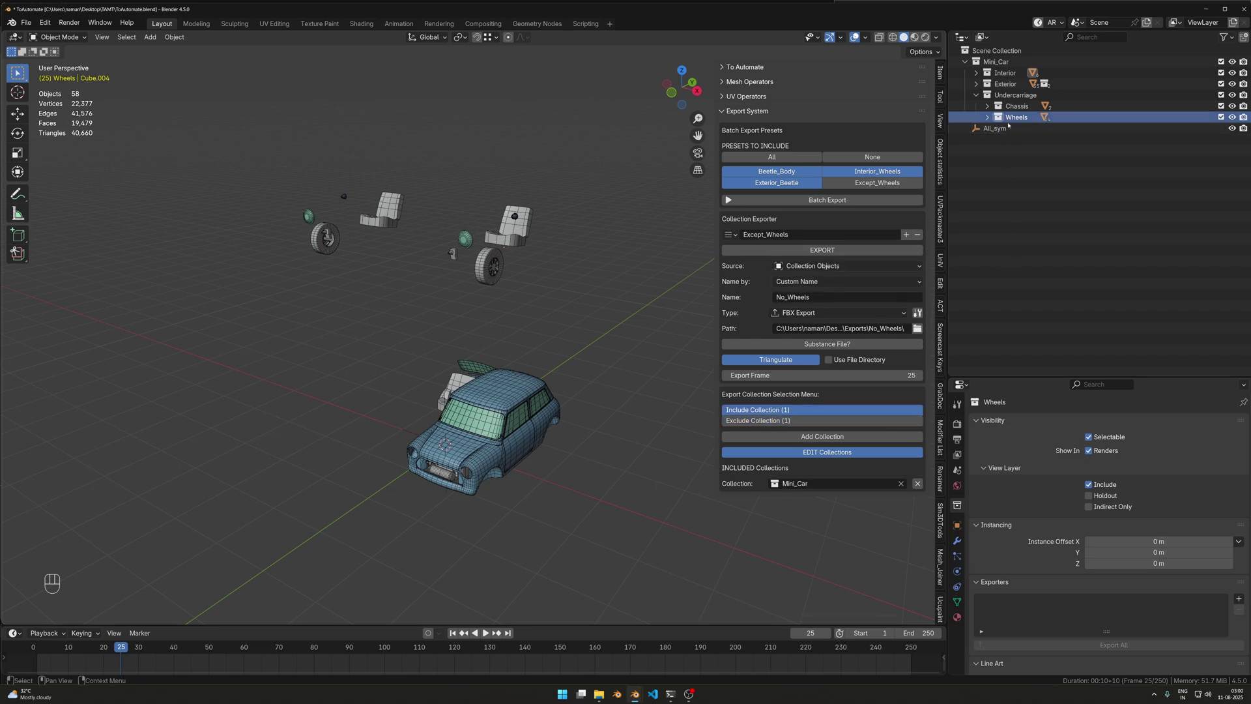
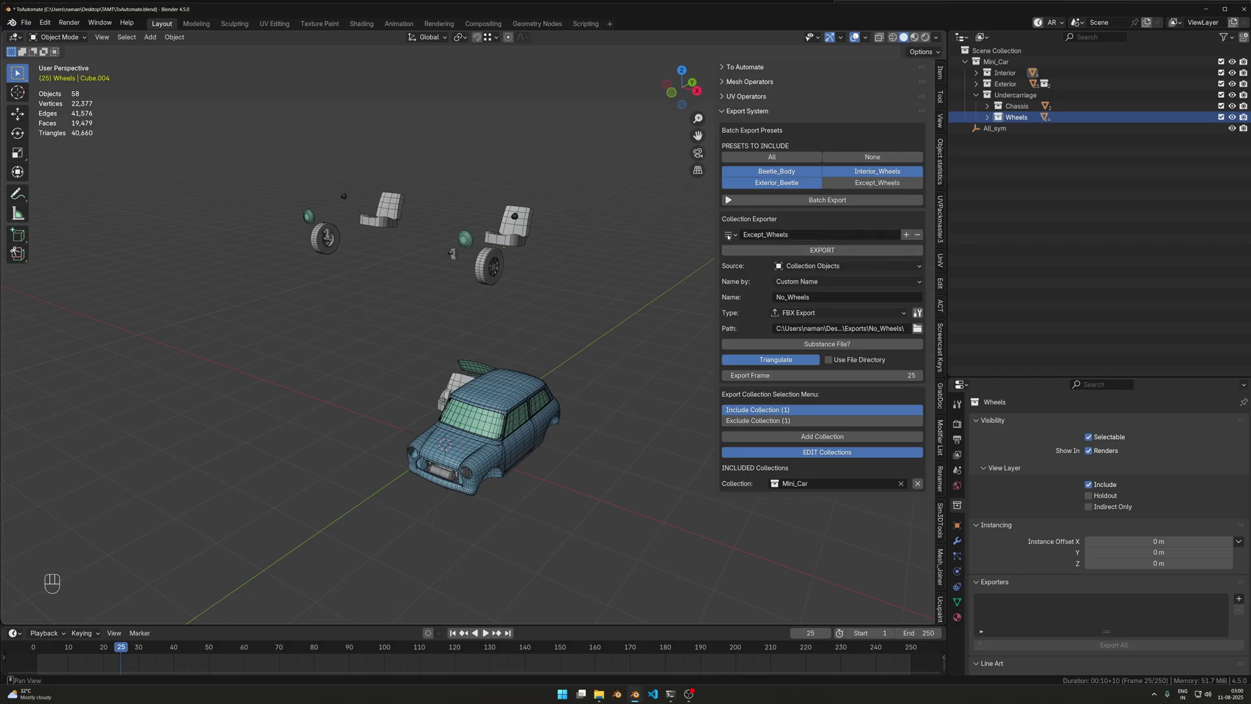
Export the car with the Except_Wheels preset and move the timeline to frame 1 and on to frame 199.
click(782, 251)
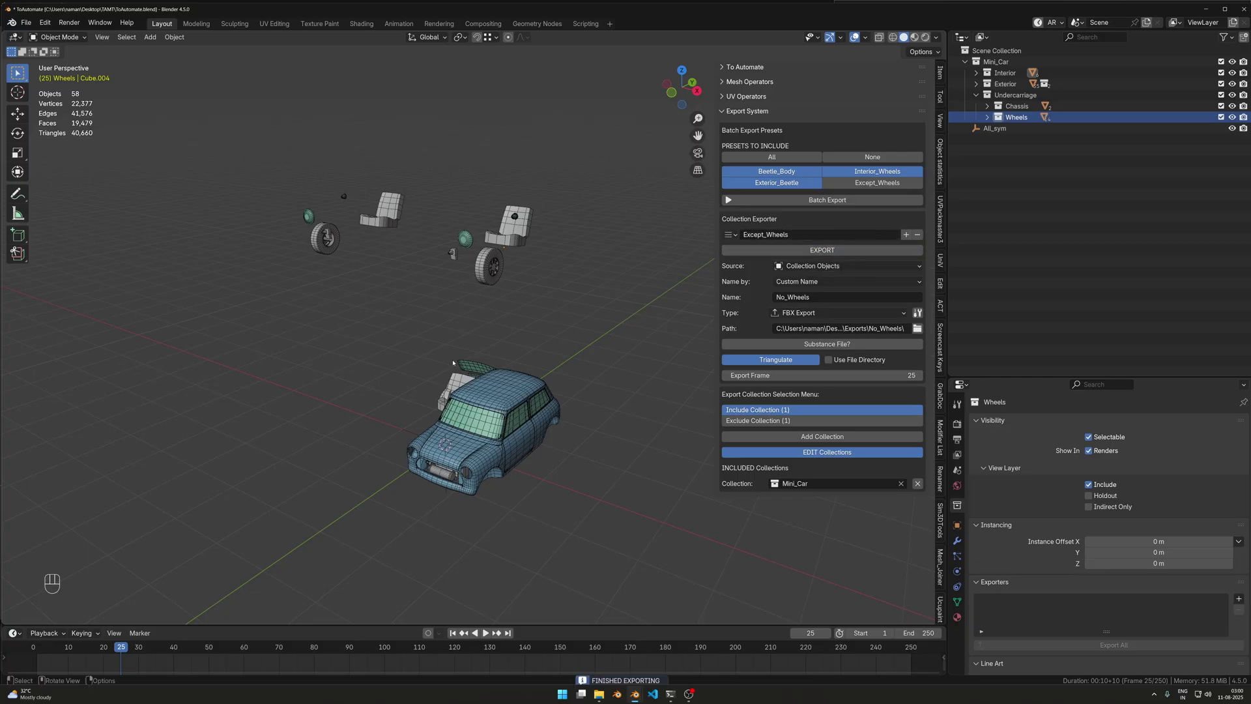
middle_drag(453, 363, 592, 393)
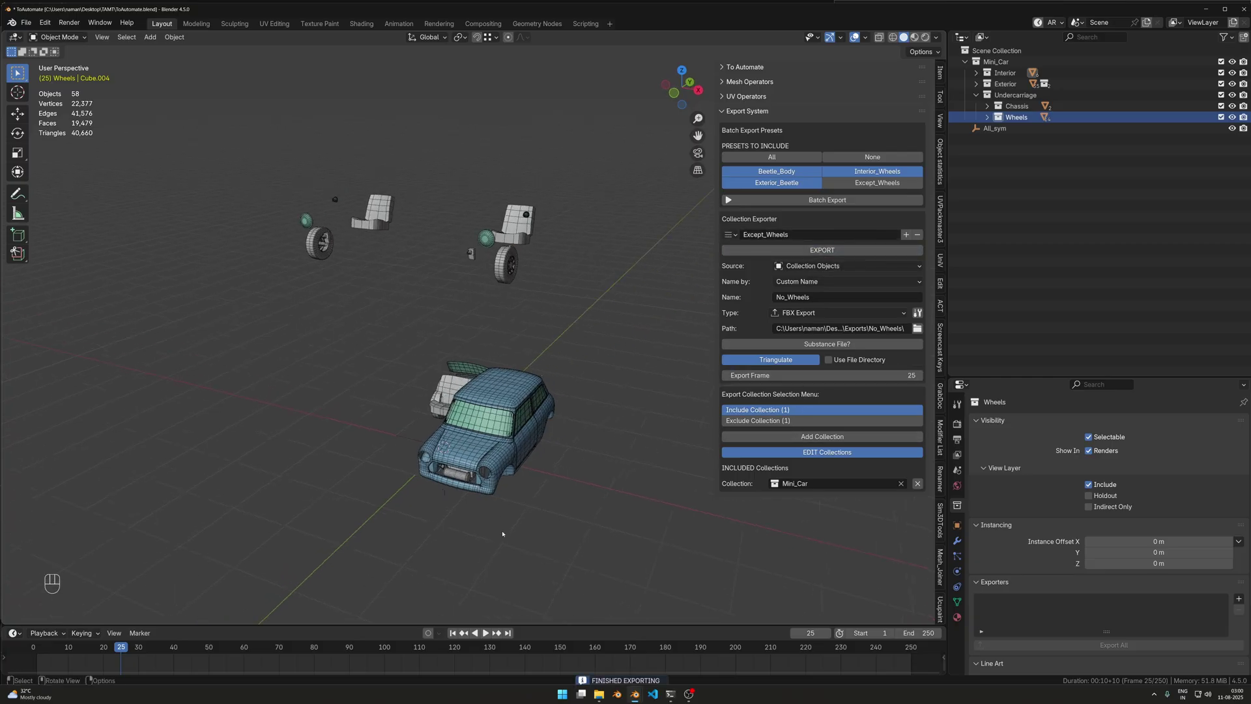
key(shift+Left)
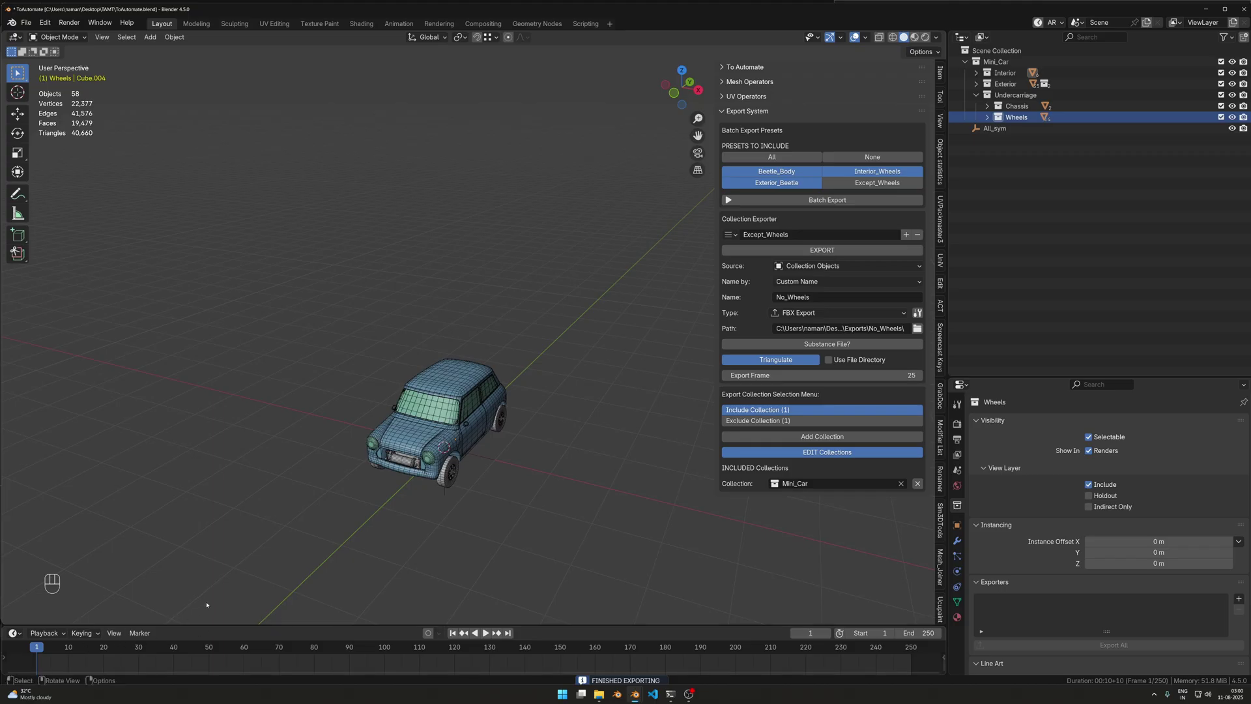
click(823, 250)
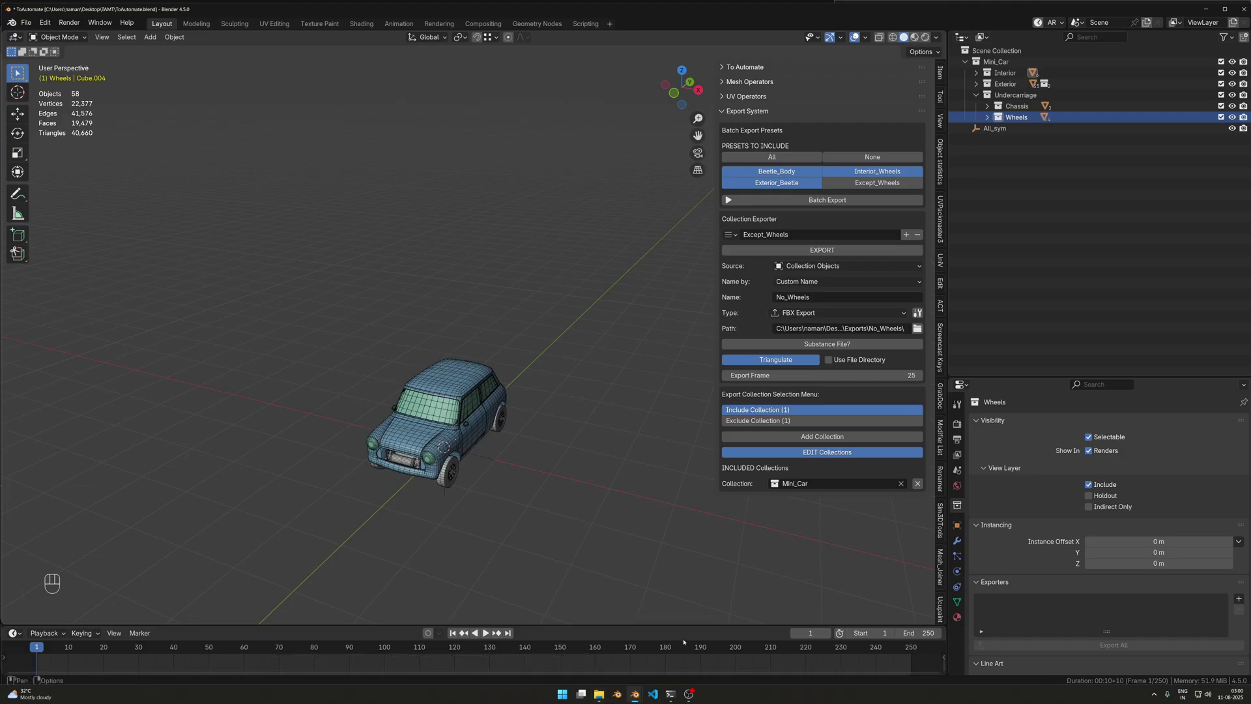
mouse_move(733, 658)
mouse_down()
mouse_move(765, 651)
mouse_move(732, 651)
mouse_up()
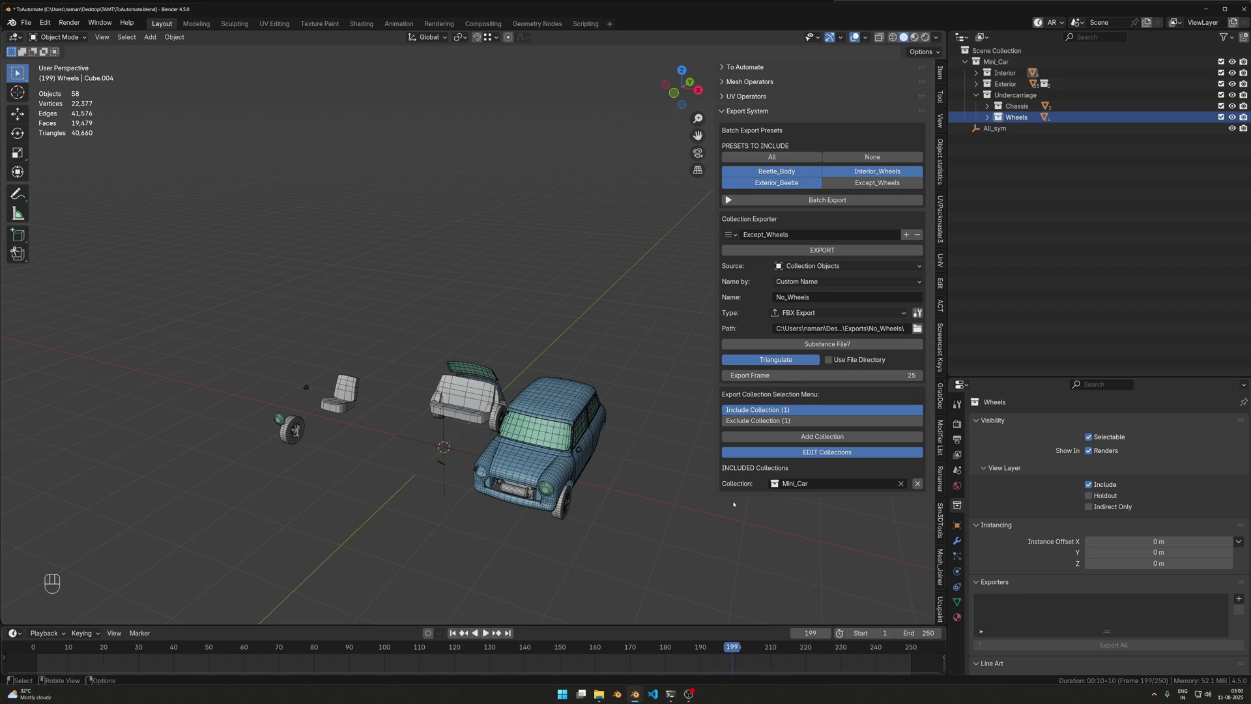
Switch to the unsaved Blender window and delete all objects in its scene.
click(633, 689)
click(652, 645)
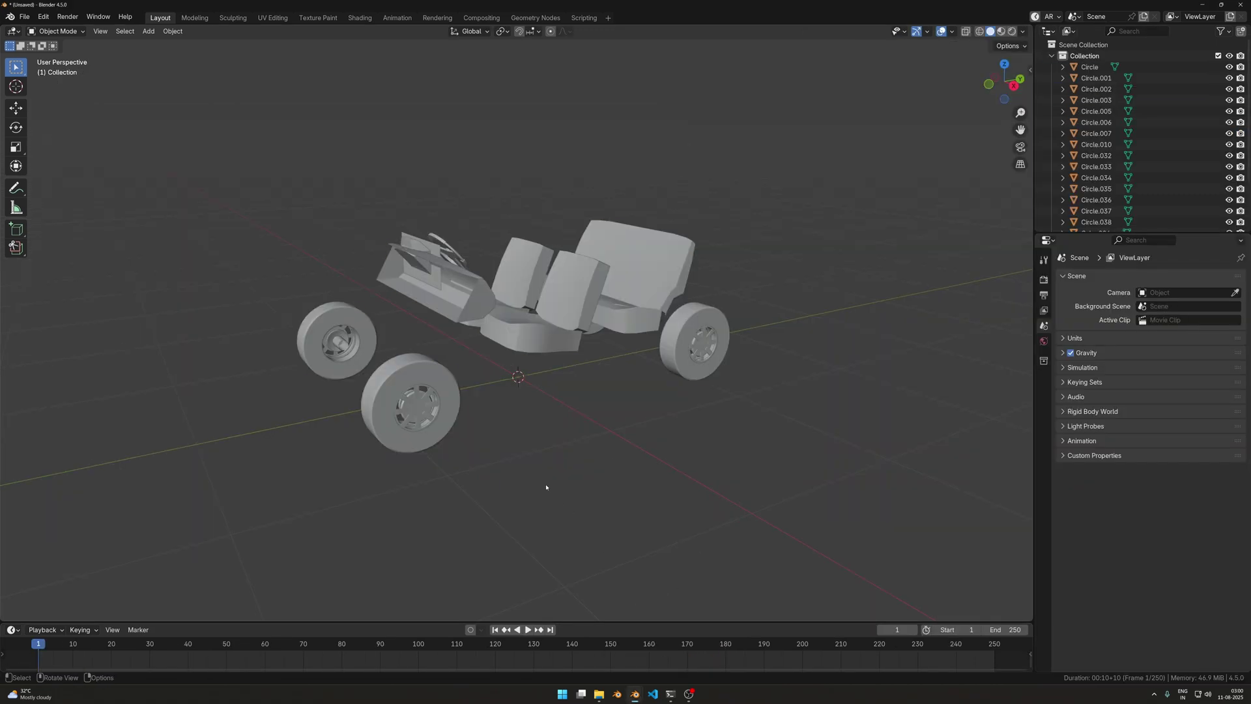
key(a)
key(Delete)
Import the exported FBX file from the No_Wheels folder inside Exports.
click(24, 16)
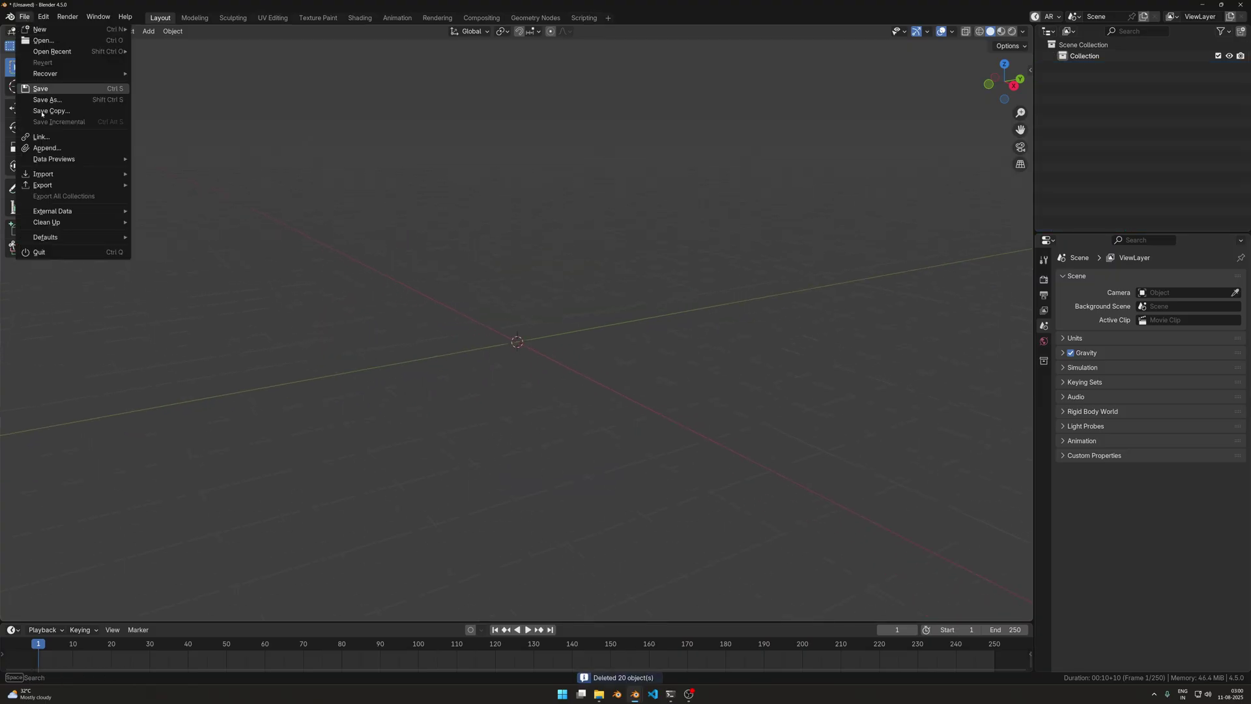
mouse_move(43, 173)
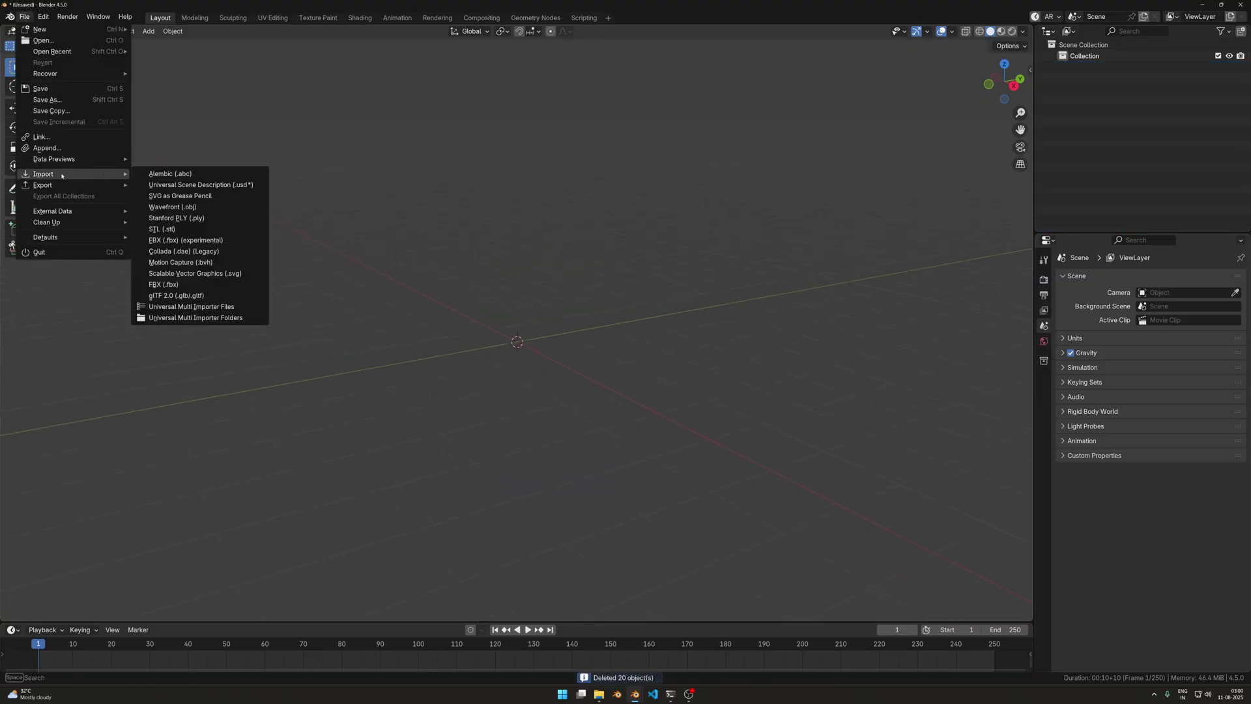
click(164, 284)
click(403, 151)
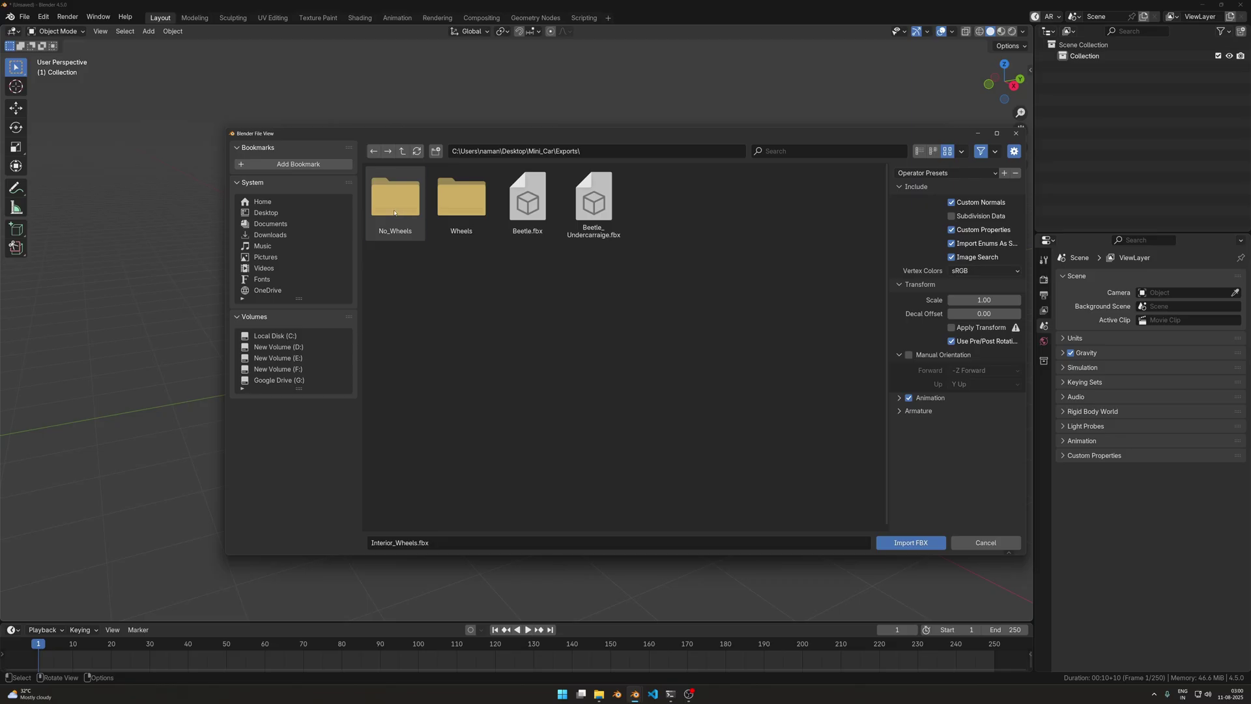
double_click(394, 213)
click(398, 196)
click(910, 543)
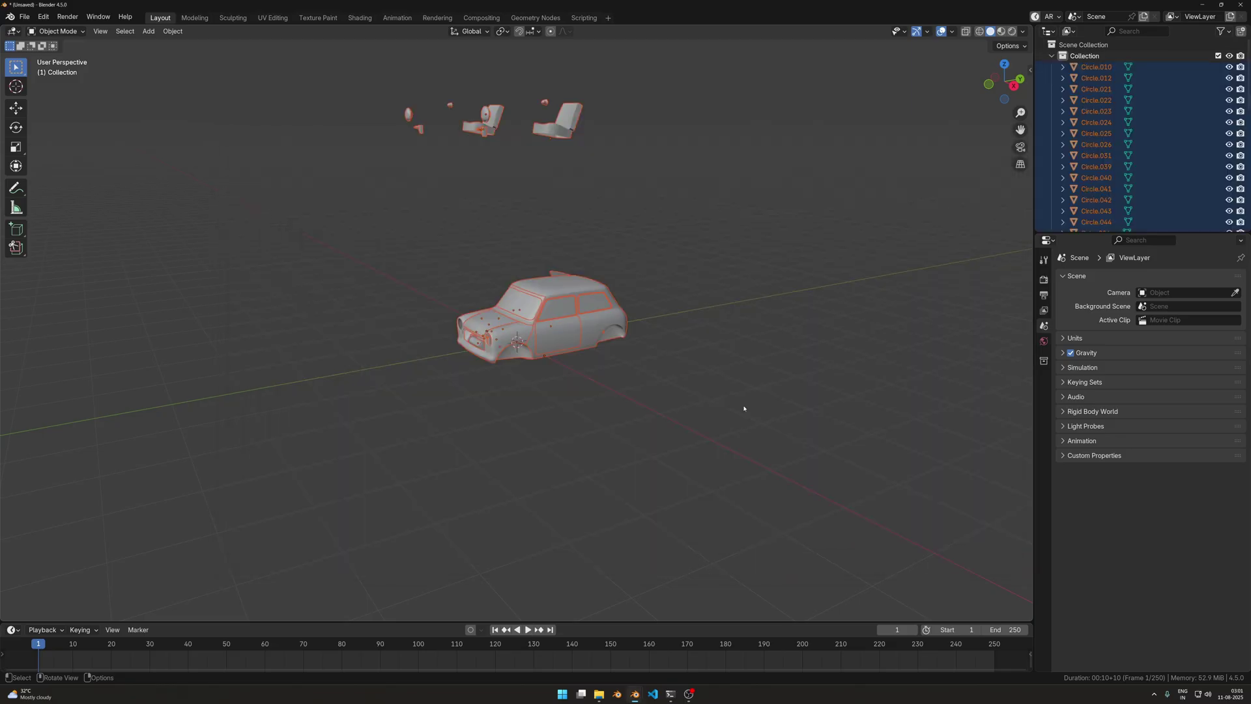
Examine the imported car body and its detached parts for missing wheels, and collapse the object collection.
middle_drag(744, 408, 662, 307)
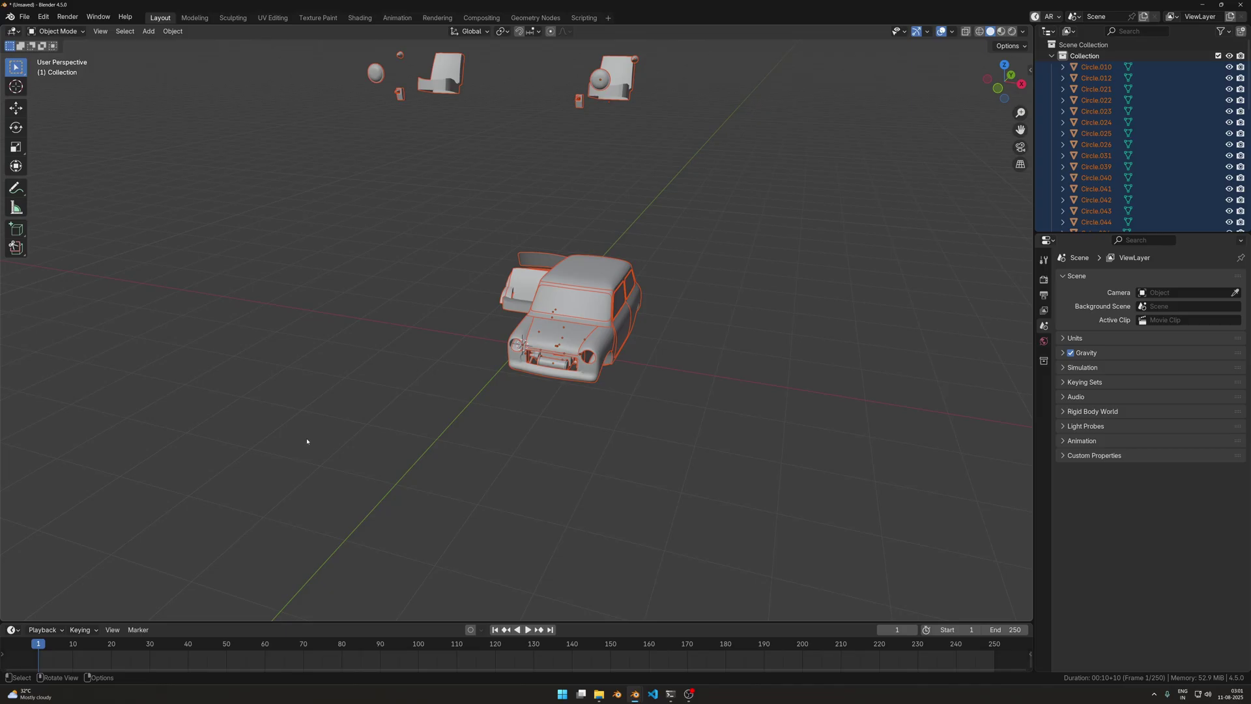
scroll(384, 326, down, 2)
click(344, 120)
drag(343, 120, 577, 192)
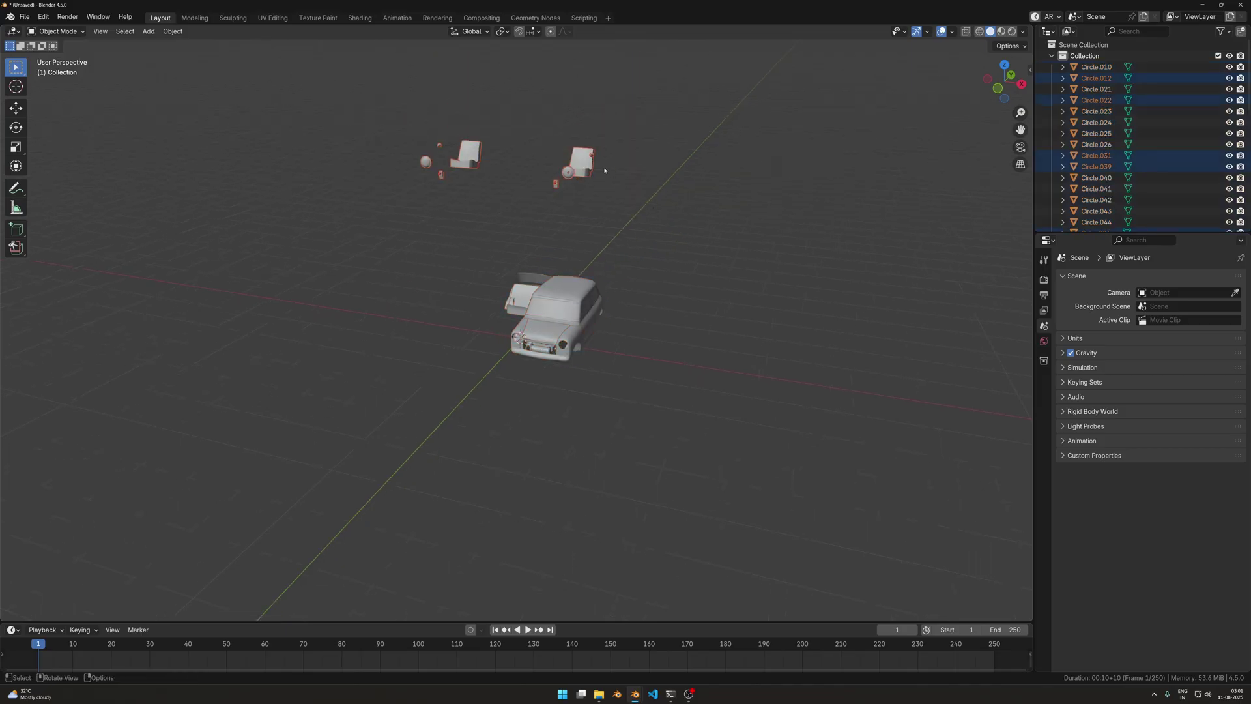
drag(344, 115, 645, 215)
drag(492, 273, 656, 374)
middle_drag(656, 374, 742, 338)
click(742, 339)
middle_drag(651, 364, 695, 291)
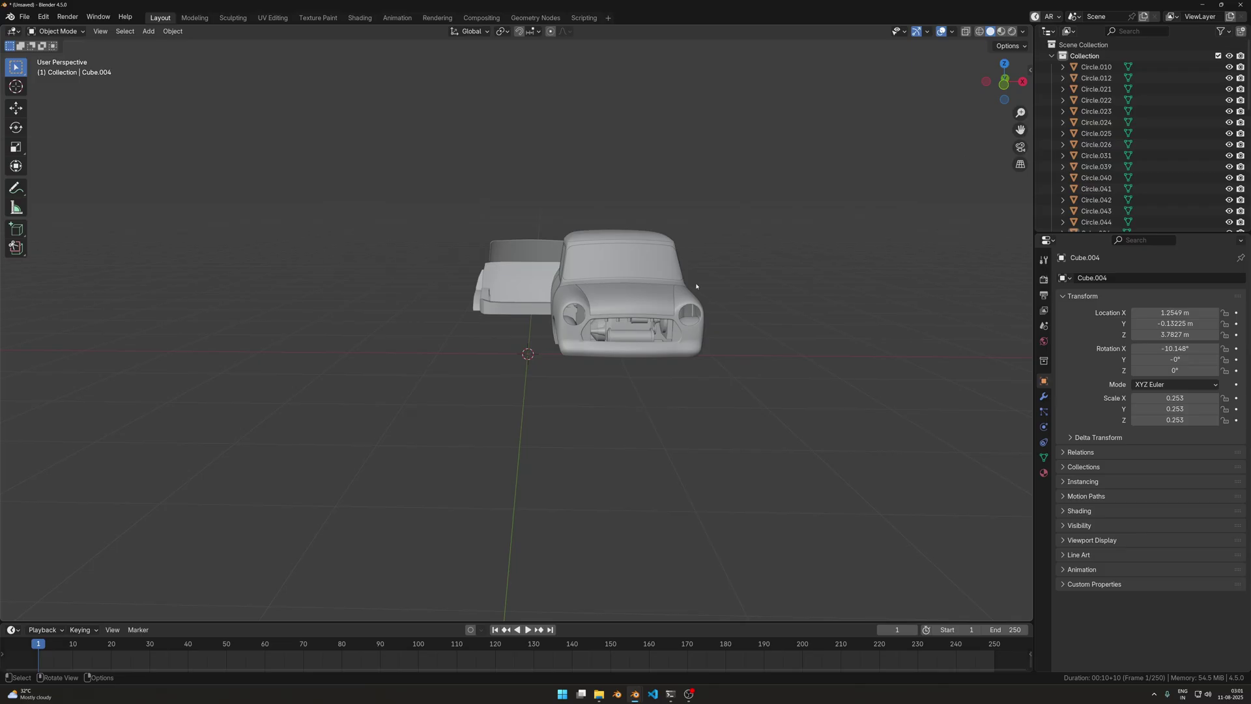
click(1051, 56)
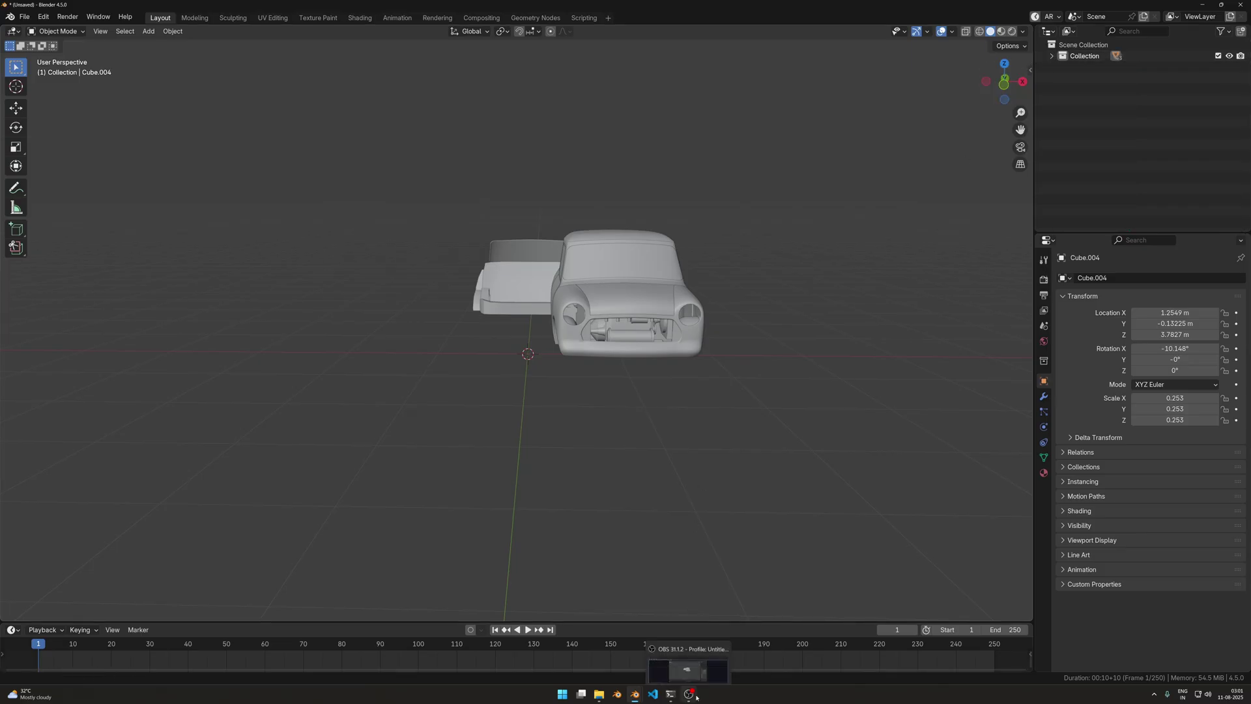
Switch back to the Blender window with the original car file and add an export preset named Sel_Export.
mouse_move(635, 695)
click(580, 661)
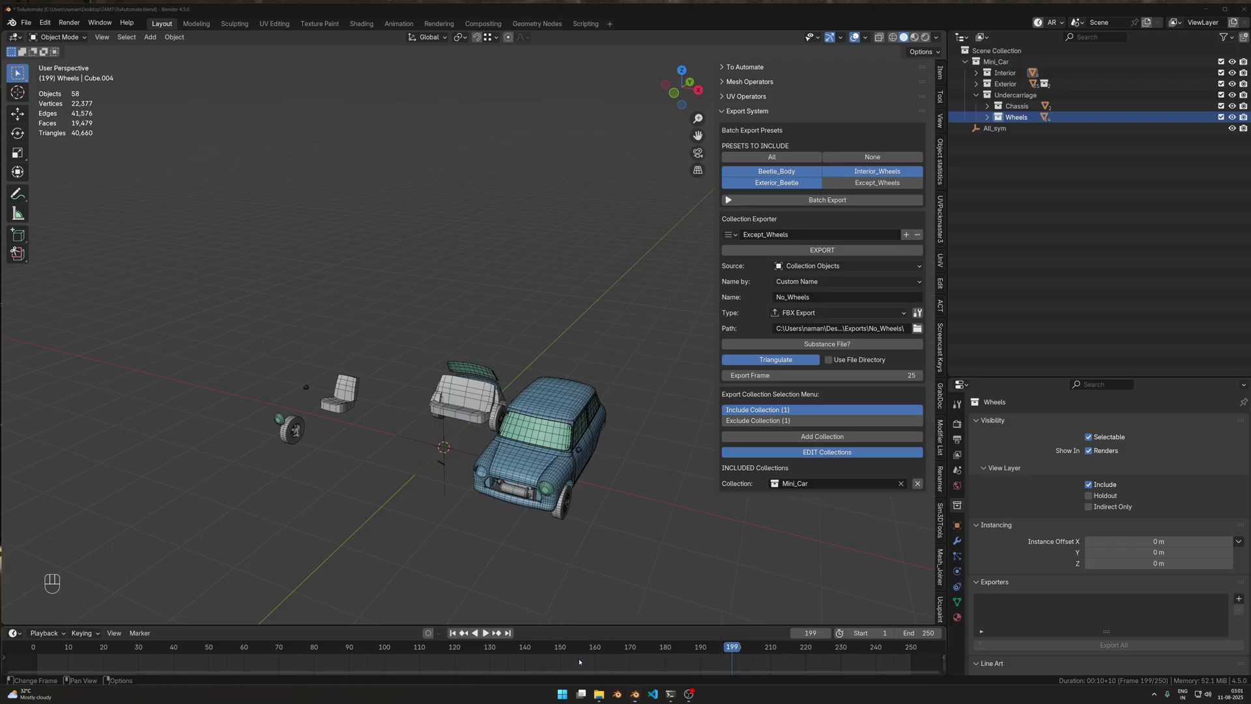
middle_drag(521, 450, 566, 441)
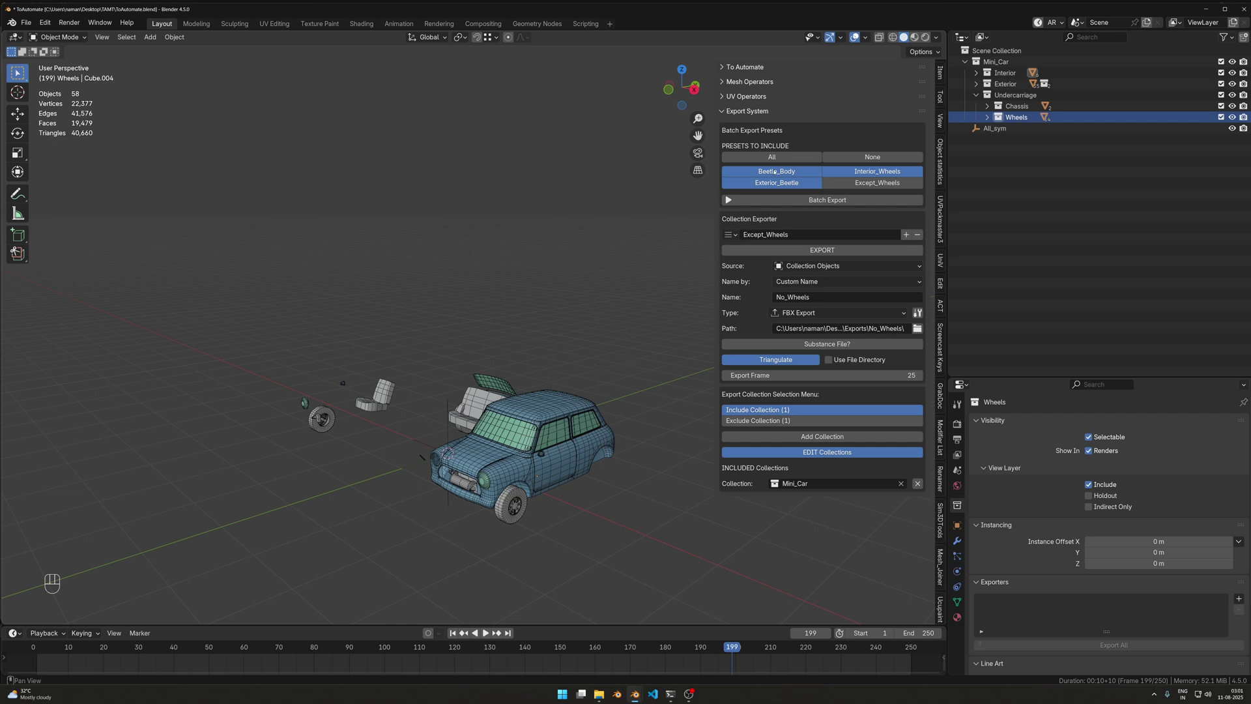
click(906, 235)
double_click(829, 247)
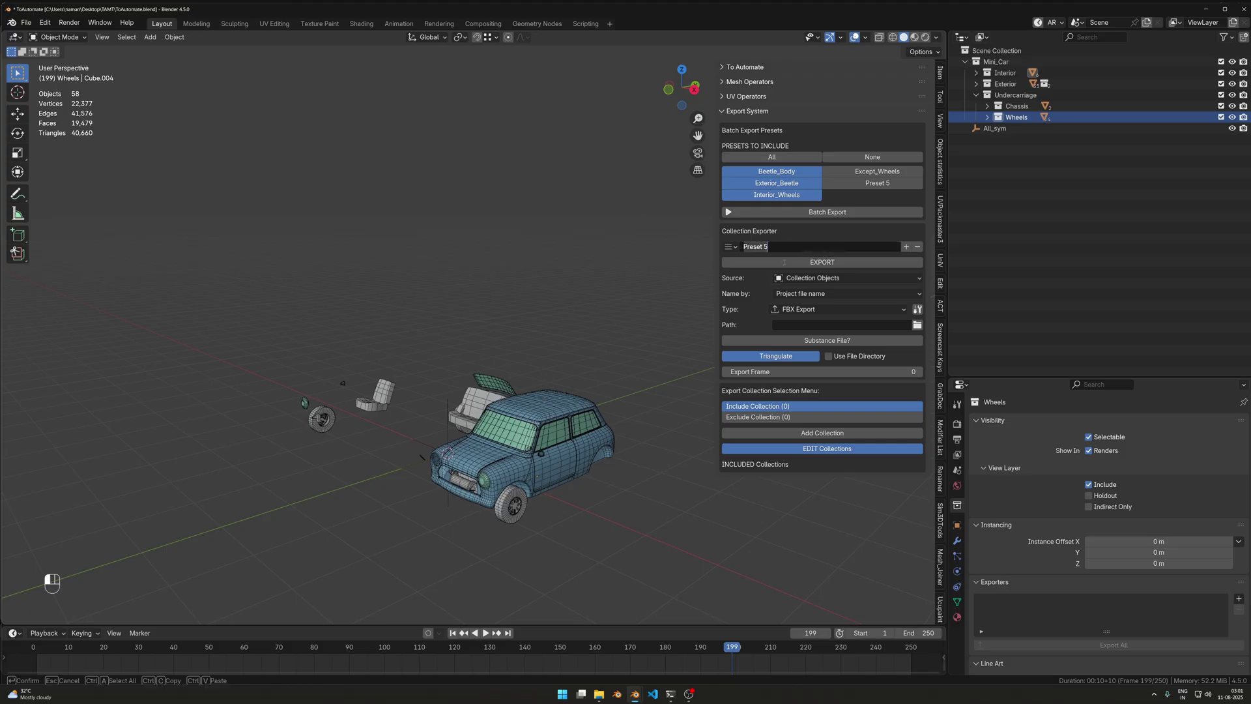
key(shift)
text(Sel_)
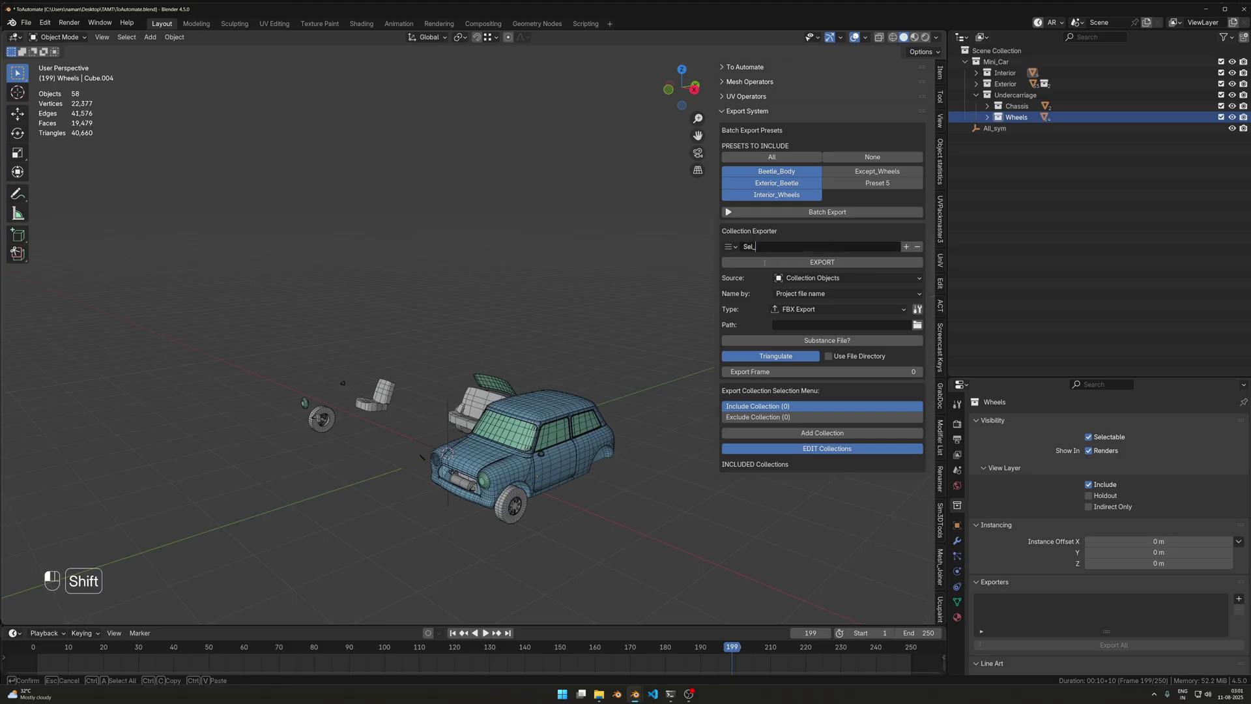
text(Export)
key(Return)
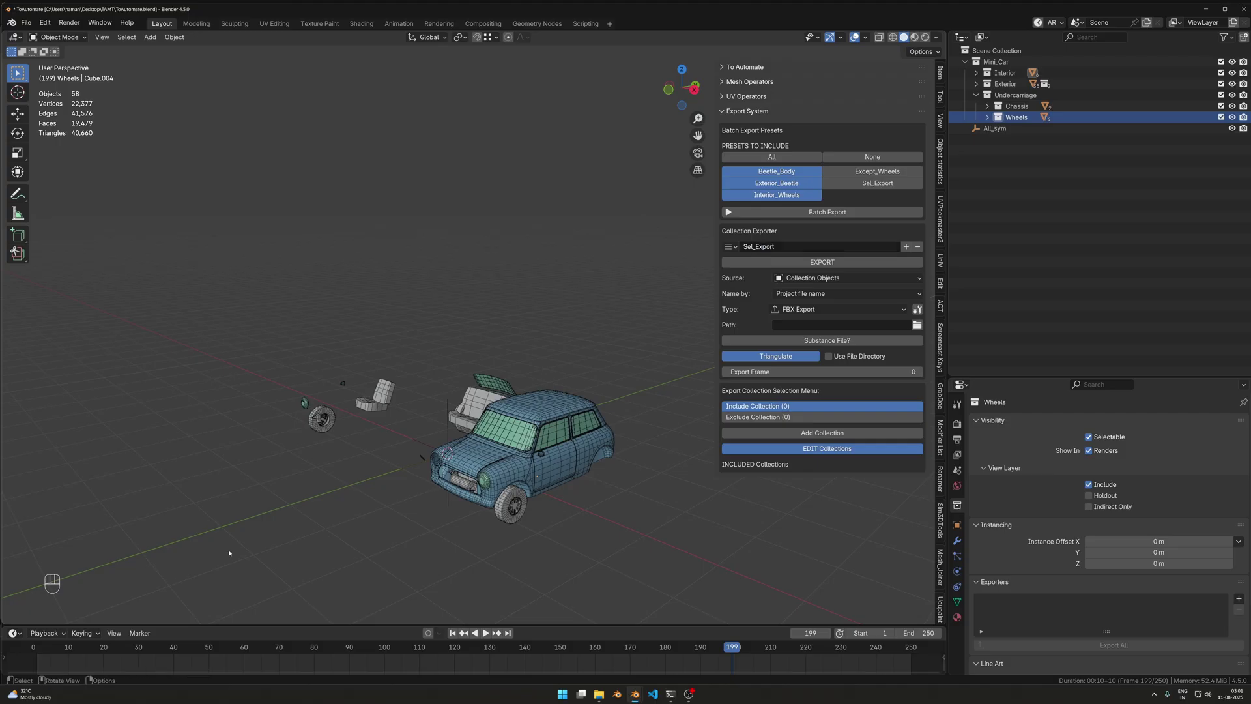
Return the timeline to frame 1 and set the Sel_Export preset's source to Selected Objects.
middle_drag(456, 495, 478, 498)
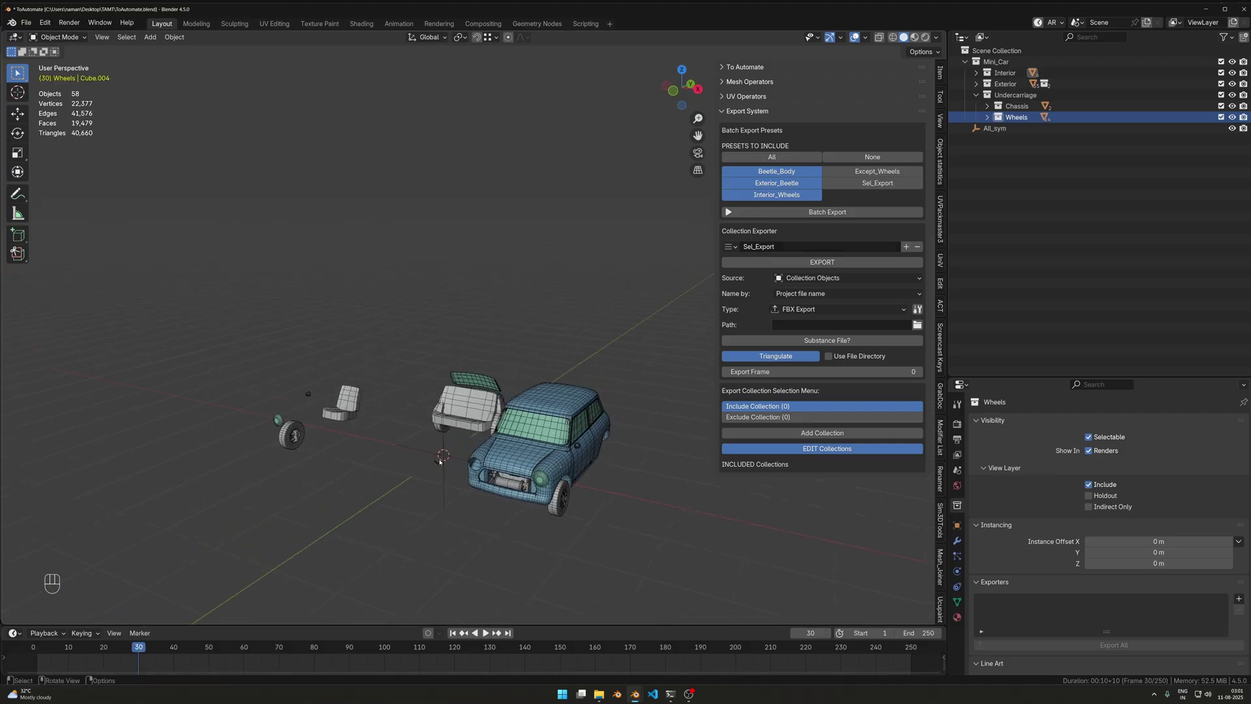
key(shift+Left)
scroll(478, 498, up, 2)
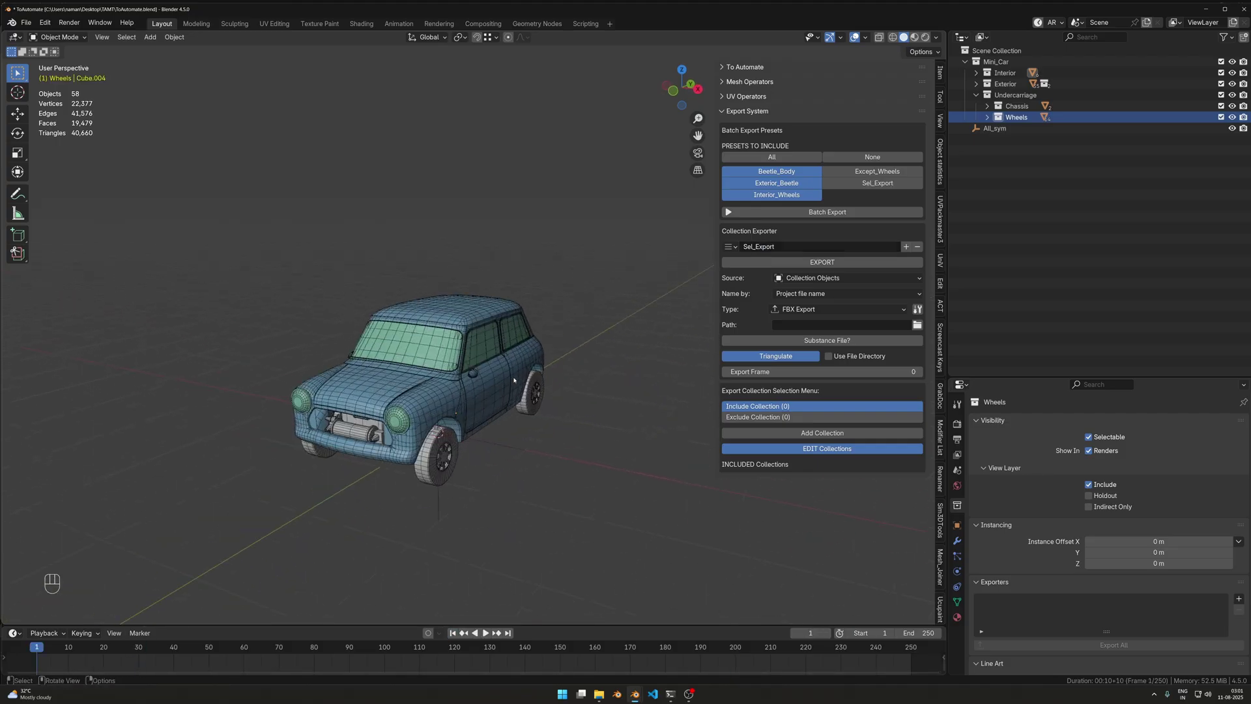
click(813, 278)
click(815, 304)
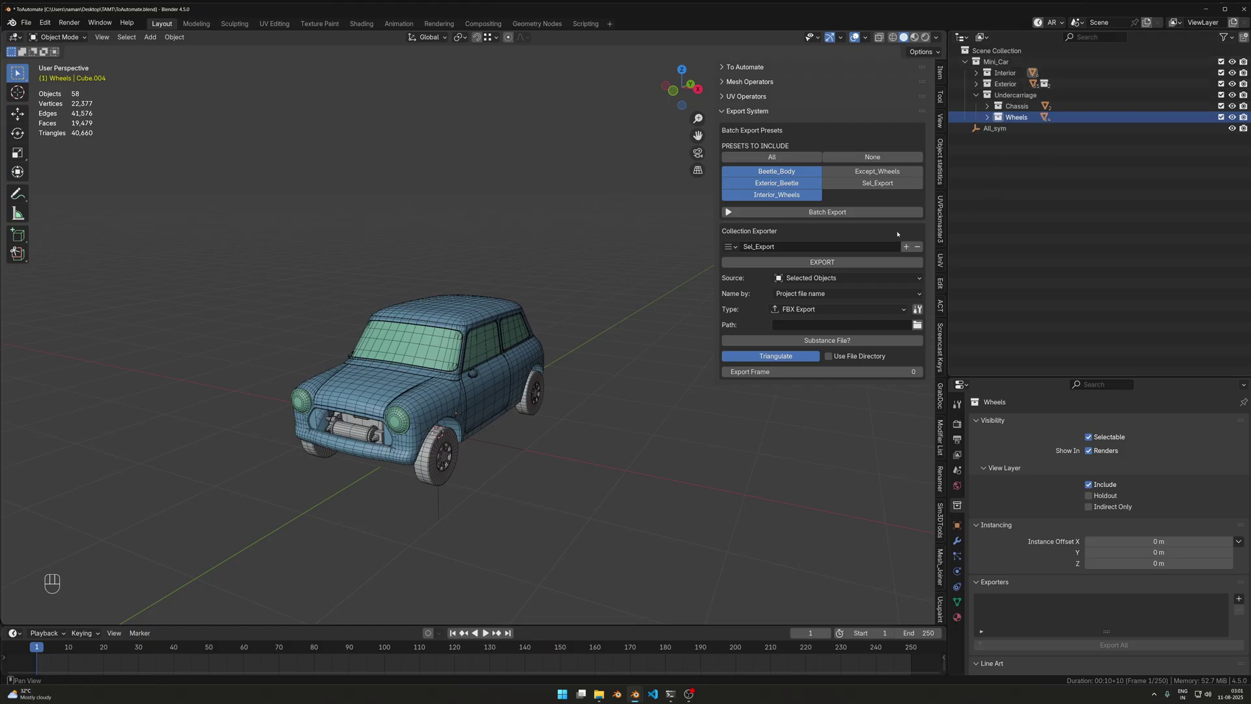
Box-select the roof, window and upper body parts of the car.
click(511, 378)
key(b)
drag(308, 267, 586, 343)
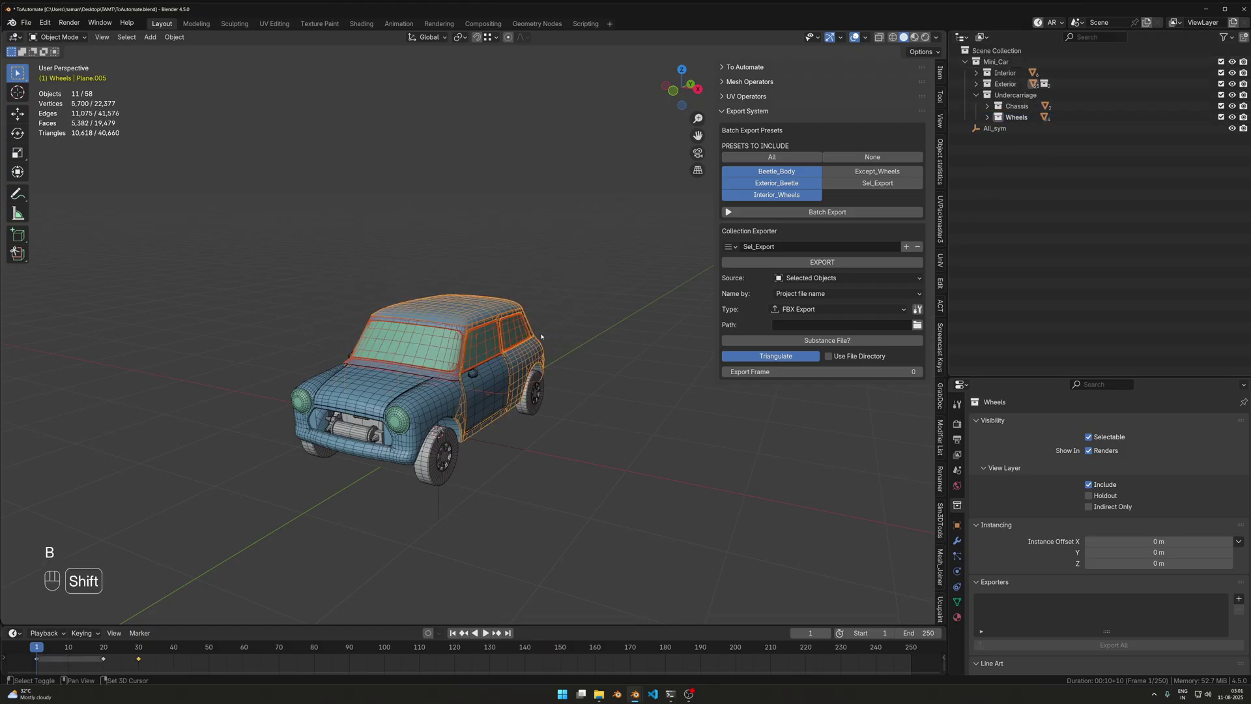
Hide all unselected objects to inspect the selected body parts in wireframe and solid shading, and undo the hiding.
key(shift+h)
key(ctrl+z)
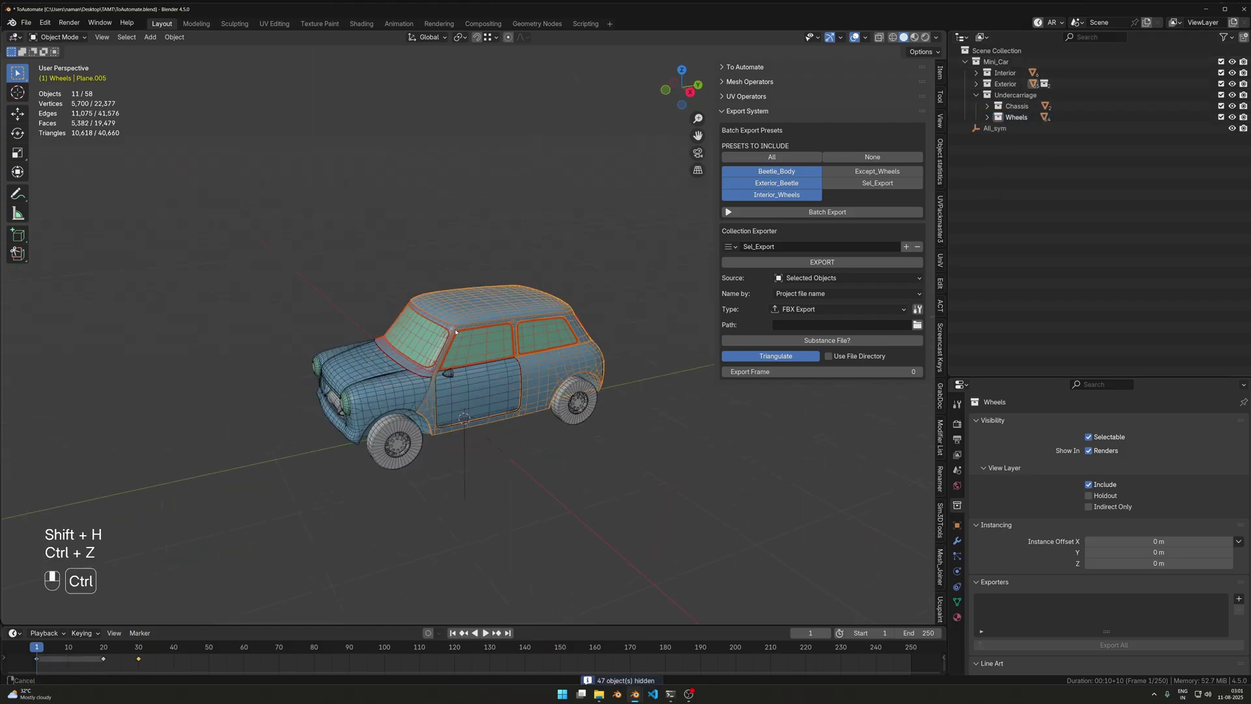
key(z)
key(shift+h)
key(z)
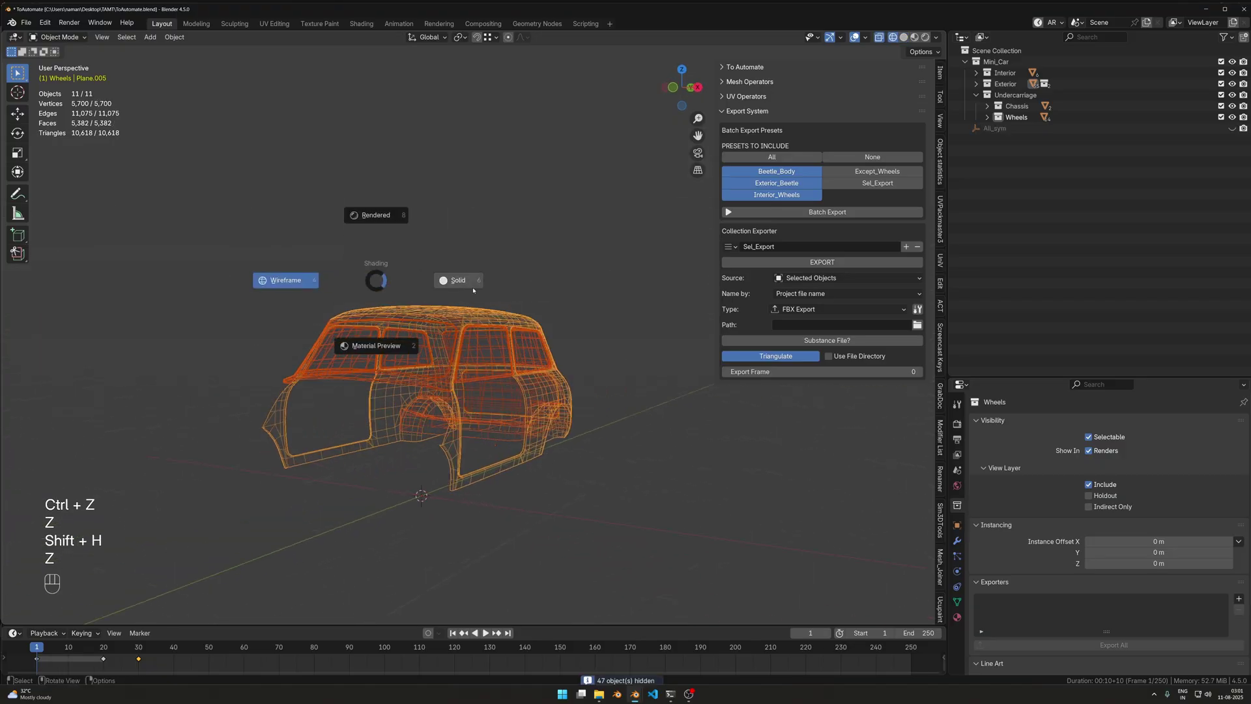
mouse_move(456, 281)
middle_down()
mouse_move(600, 279)
mouse_move(522, 408)
mouse_move(348, 445)
mouse_move(391, 430)
middle_up()
key(ctrl+z)
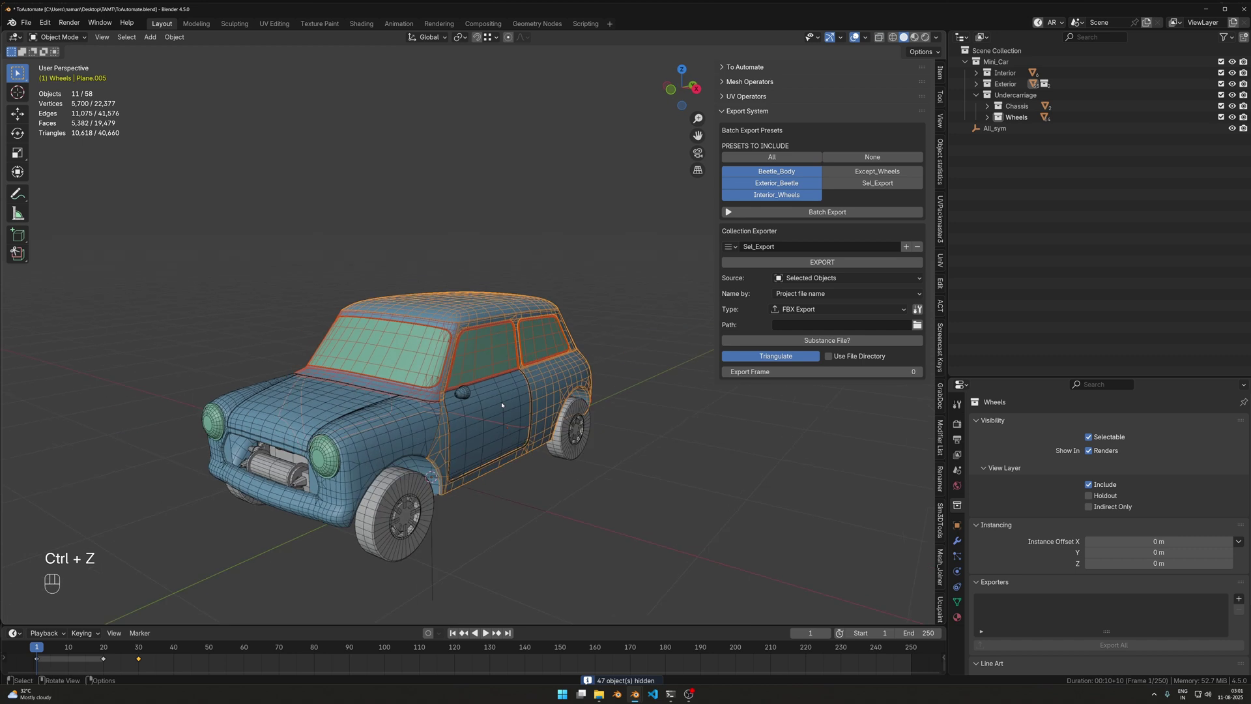
Set the Sel_Export preset to name by Custom Name and enter Shell_Exterior as the name.
click(836, 295)
click(827, 309)
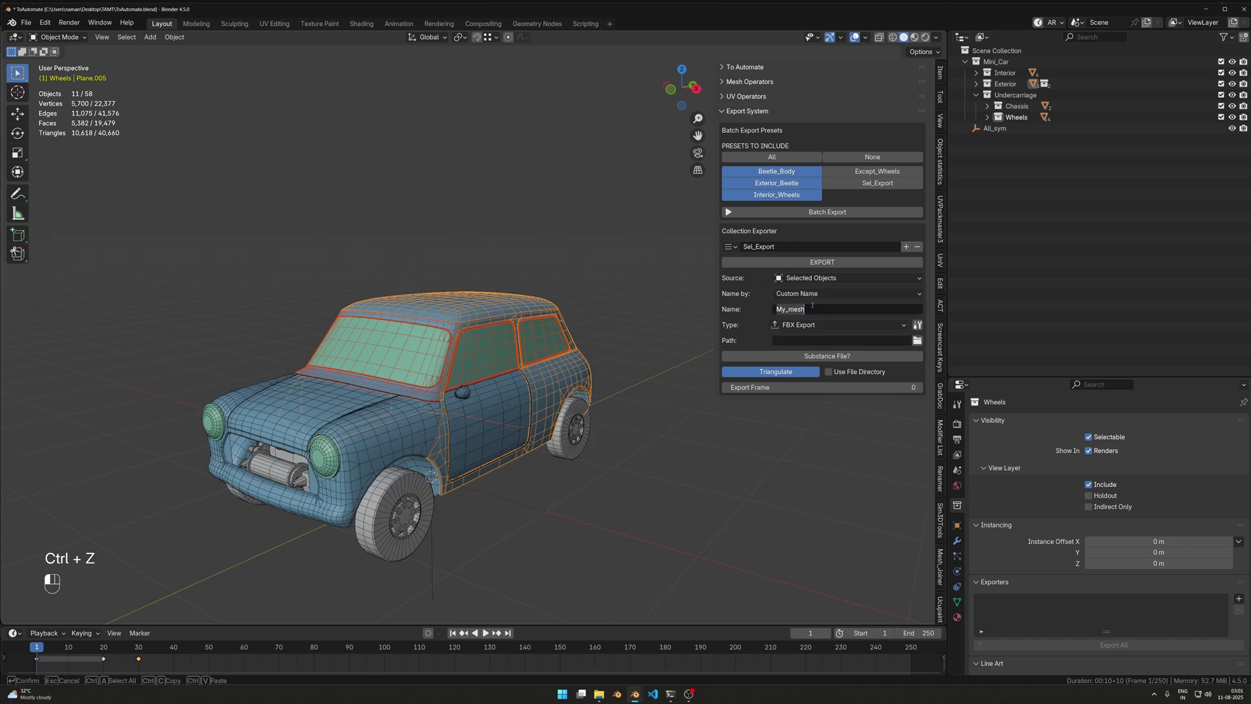
click(836, 310)
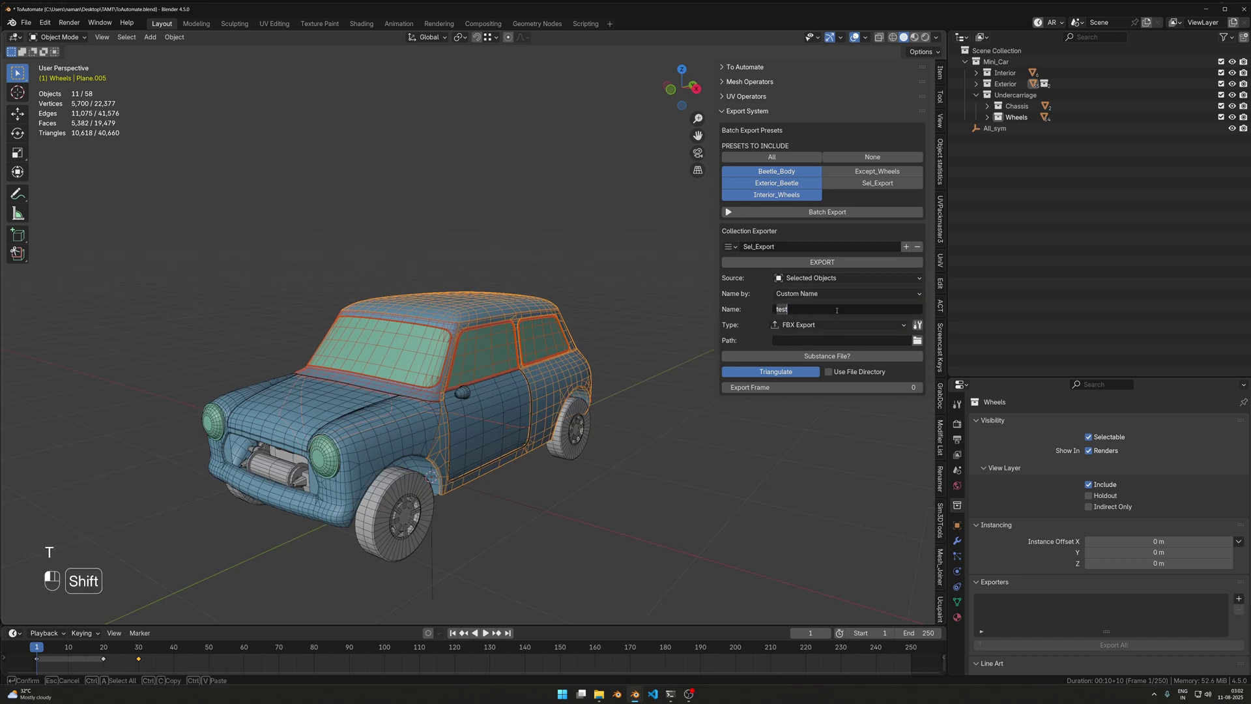
text(Shell)
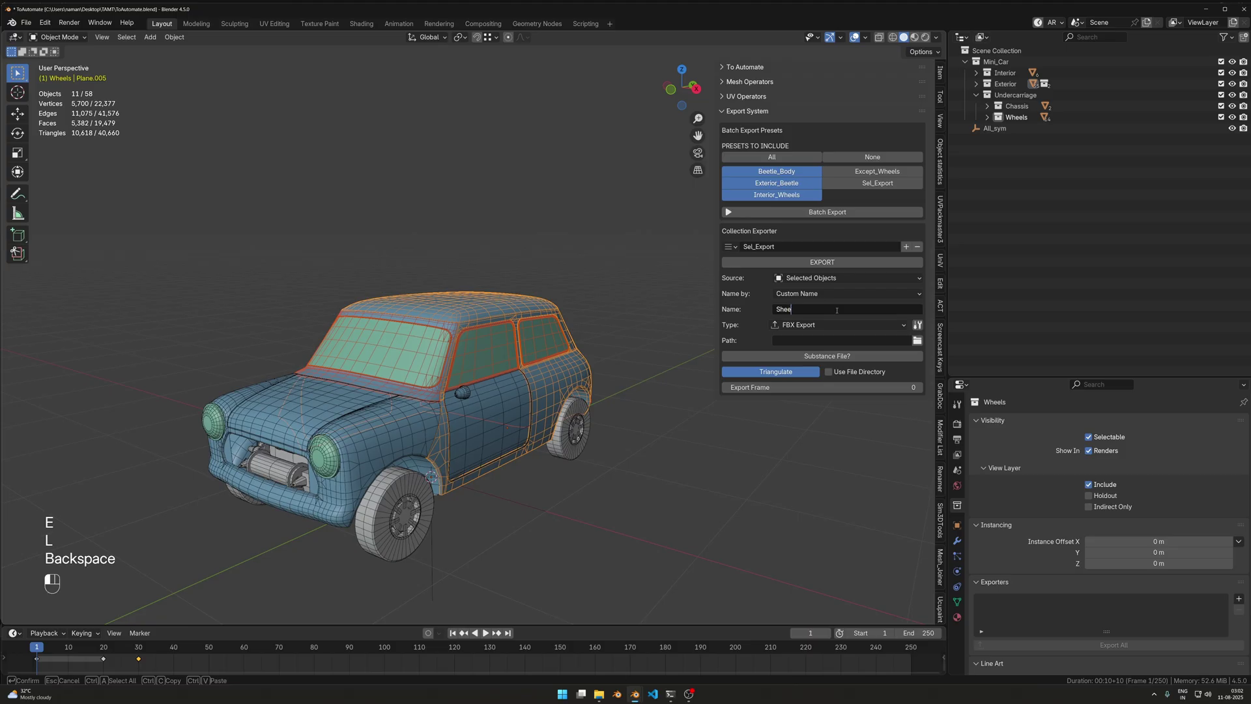
text(_Exterior)
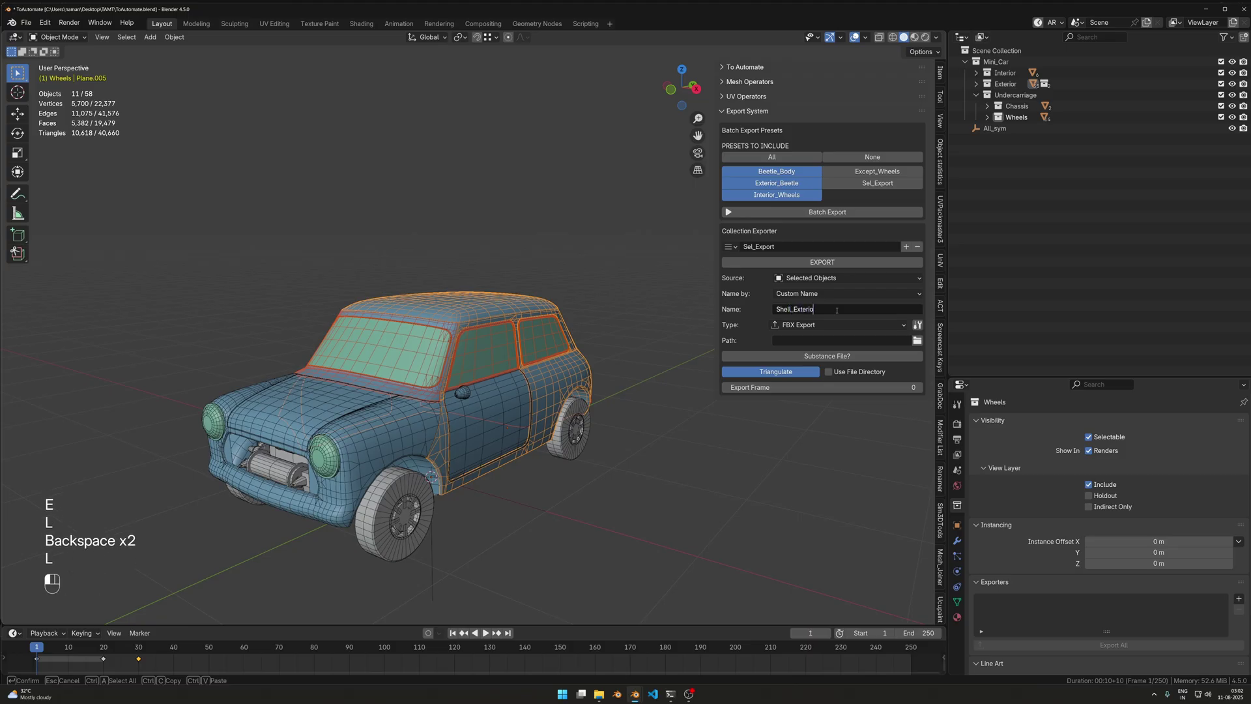
key(Return)
Set the export type to OBJ Export and look through its export settings, accepting them as they are.
click(824, 324)
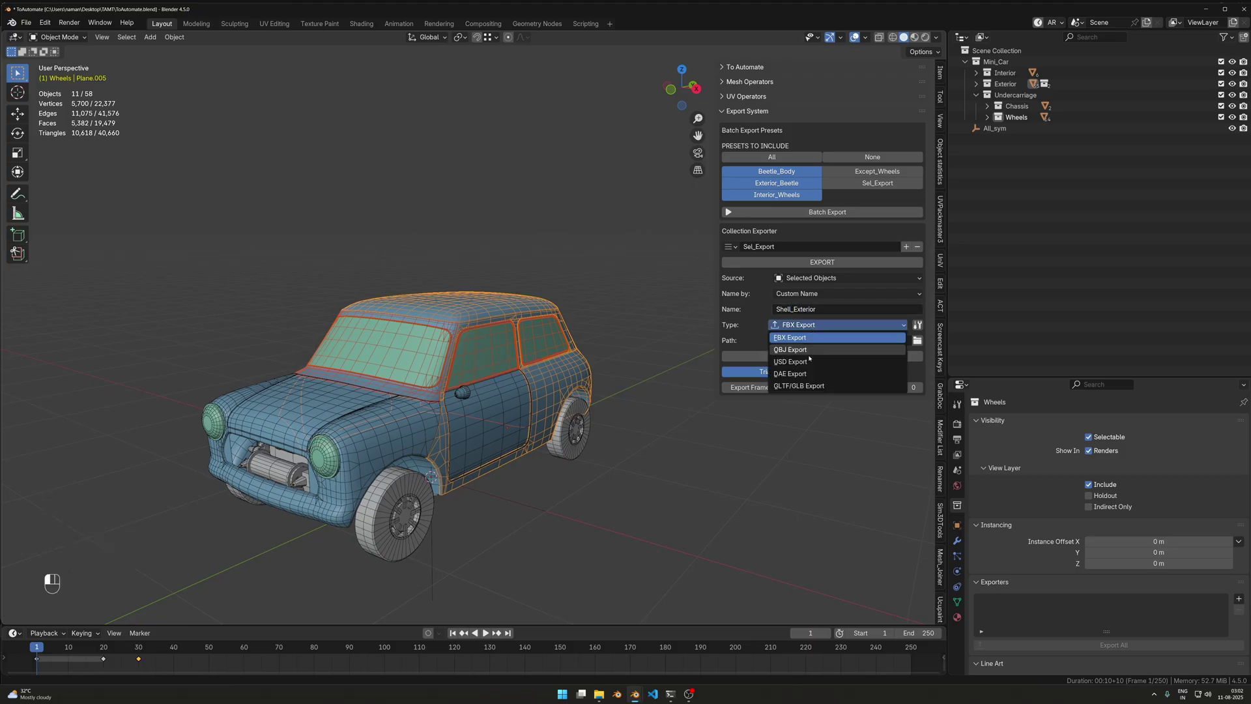
click(801, 352)
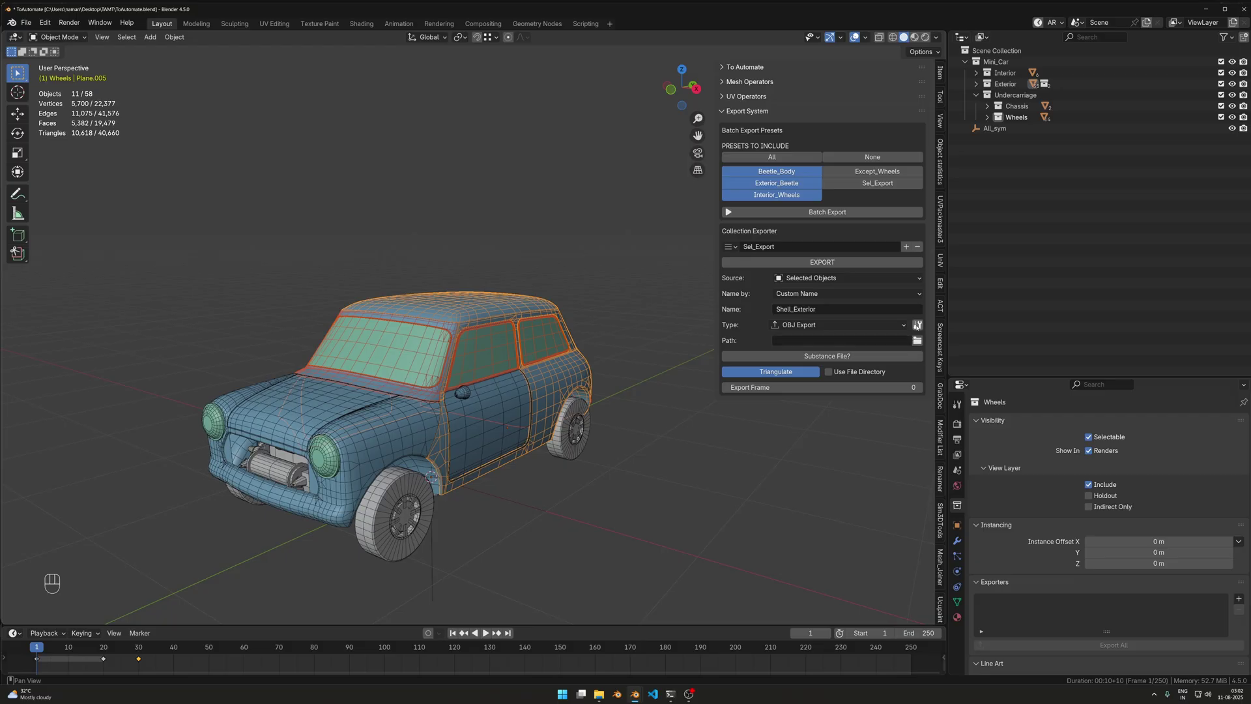
click(917, 324)
click(907, 331)
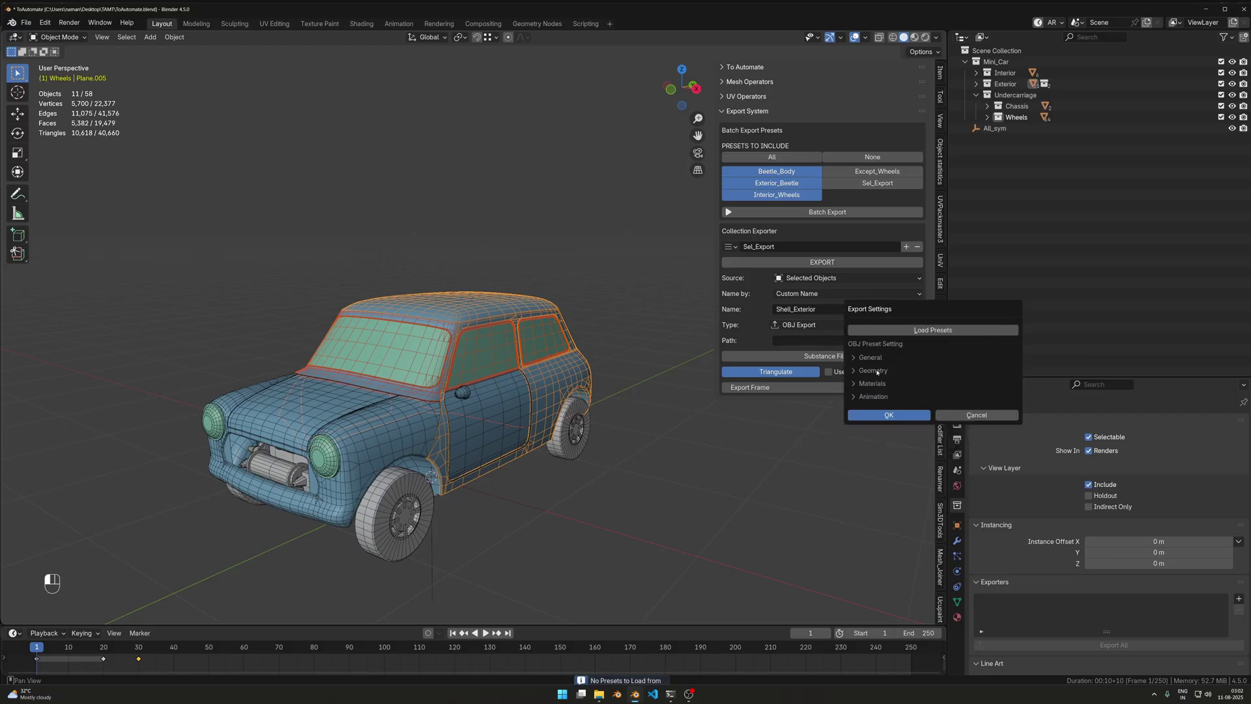
click(877, 372)
click(858, 370)
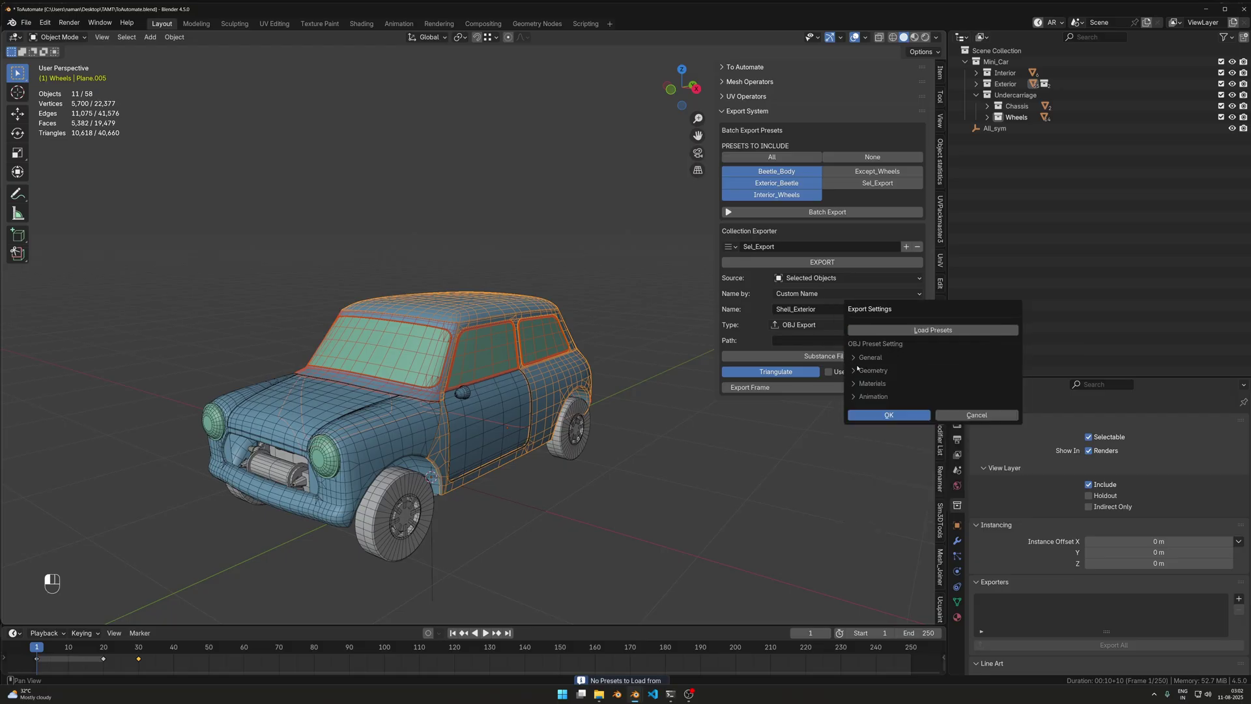
click(884, 414)
Create a folder named Cab inside the Exports folder and set it as the preset's export path.
click(917, 340)
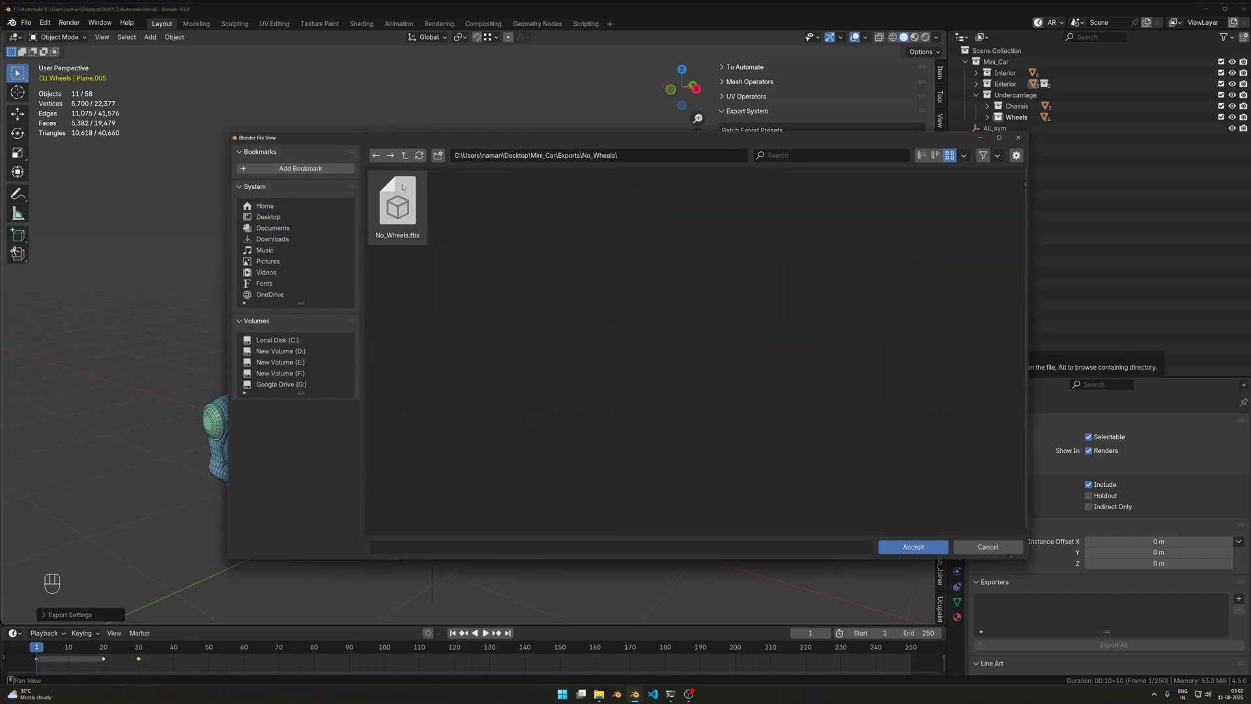
click(405, 155)
right_click(515, 368)
click(518, 369)
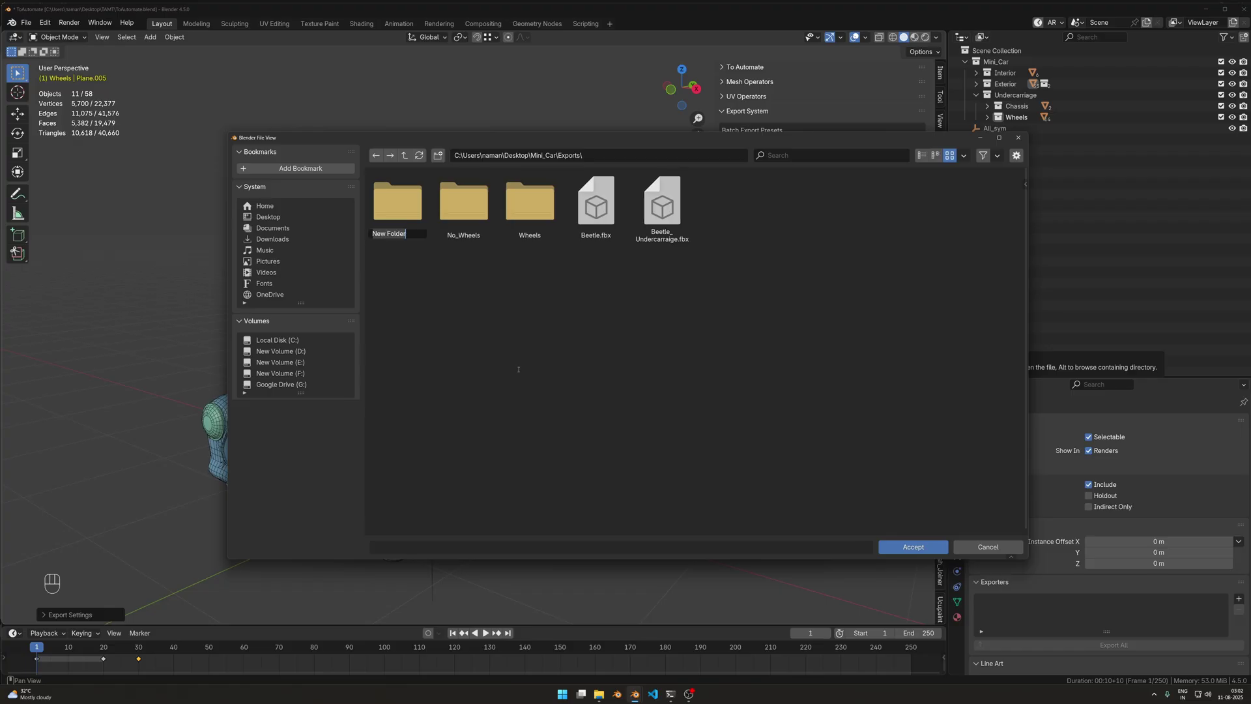
text(Cab)
key(Return)
double_click(401, 204)
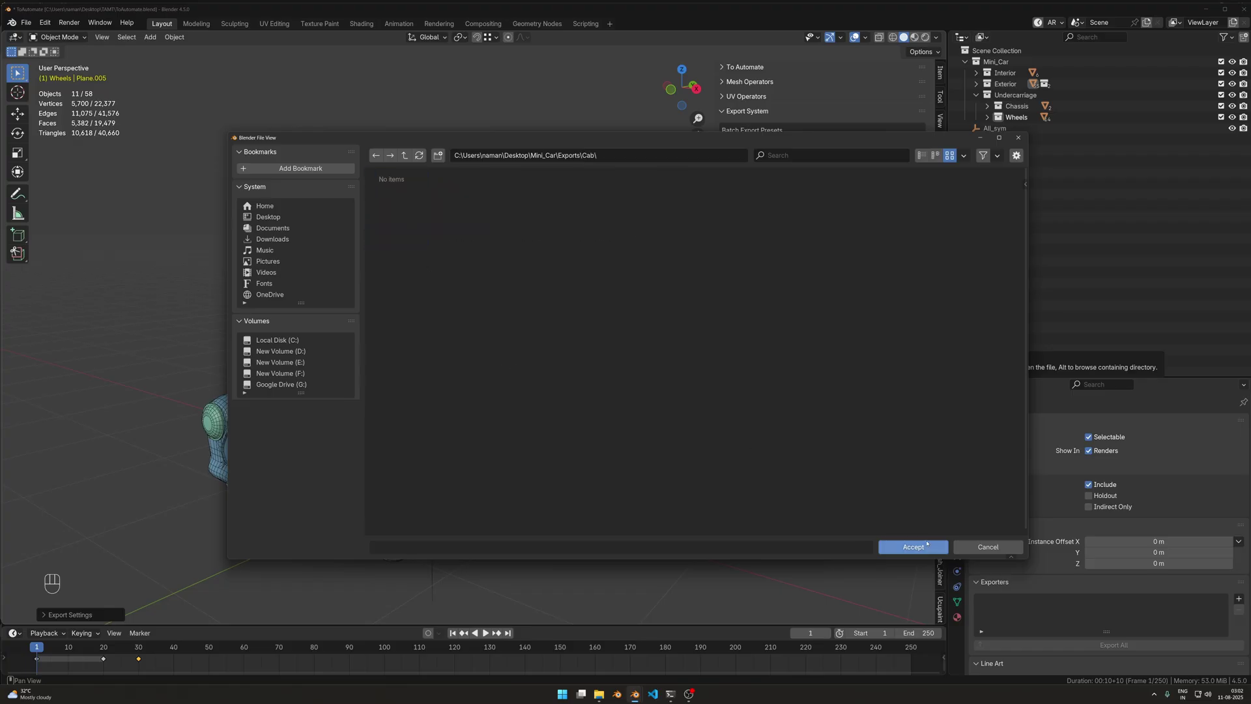
click(912, 546)
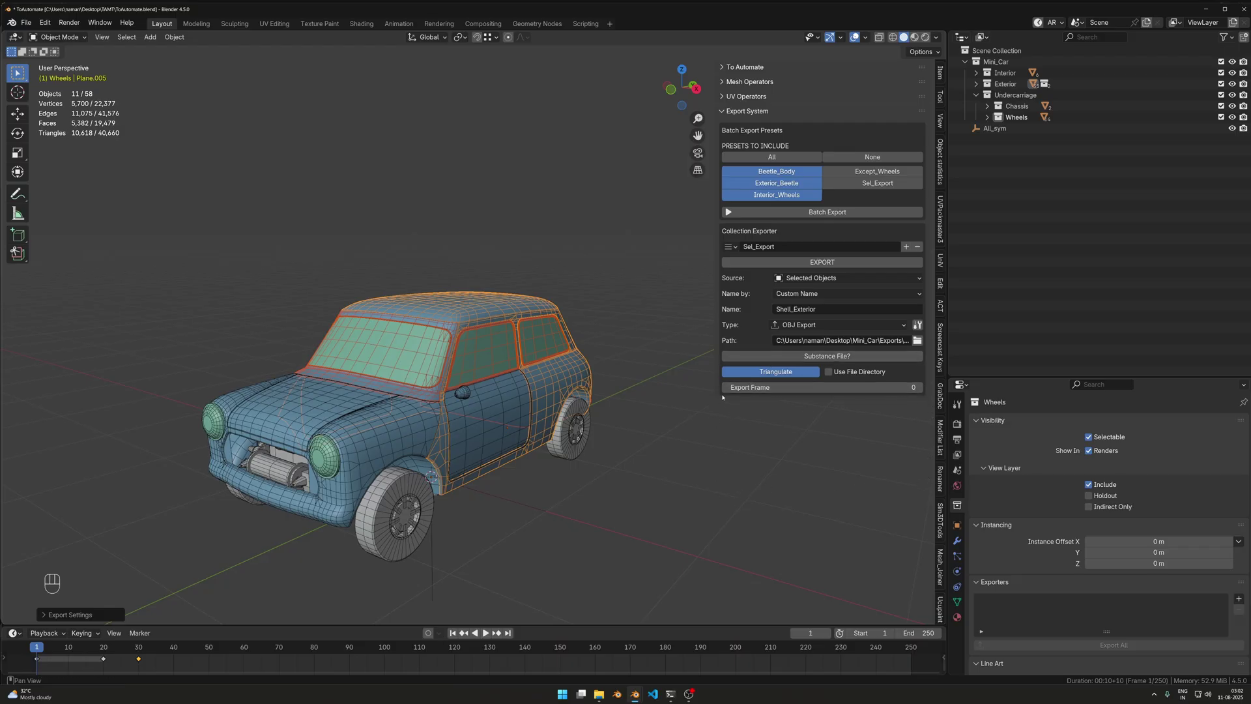
Check that the source is Selected Objects and export the selected body parts with the Sel_Export preset.
click(813, 280)
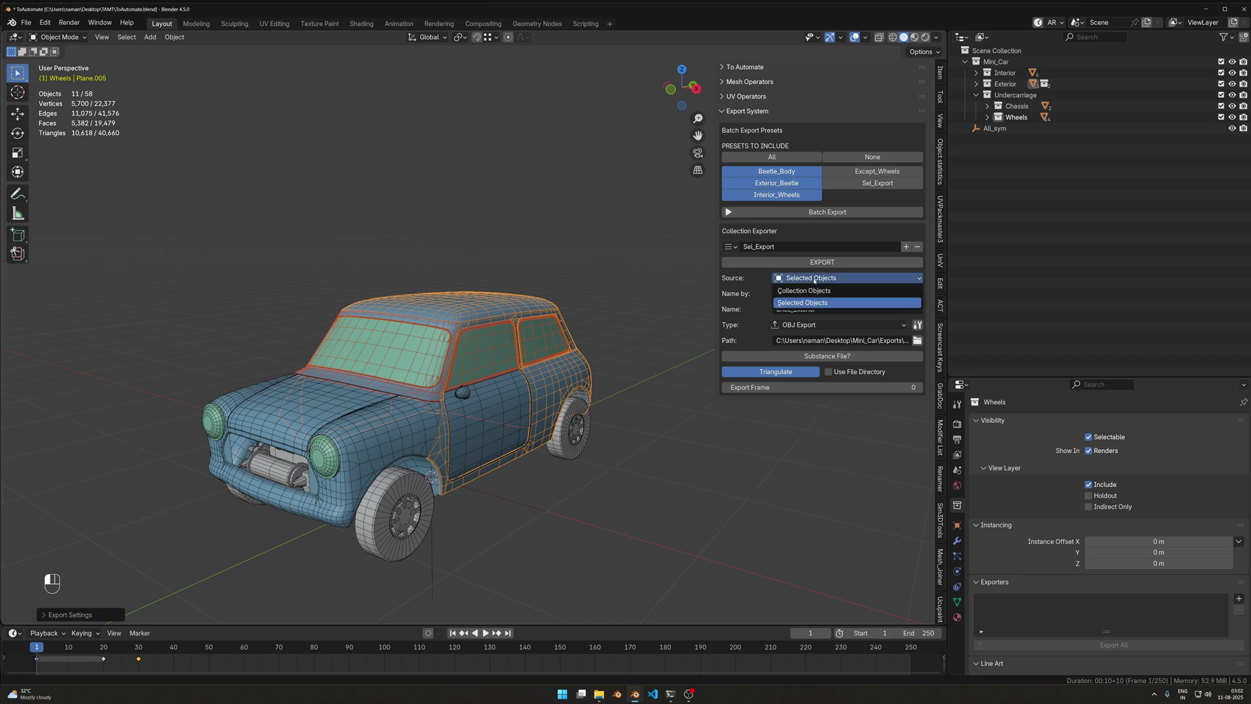
click(814, 281)
click(814, 281)
click(813, 281)
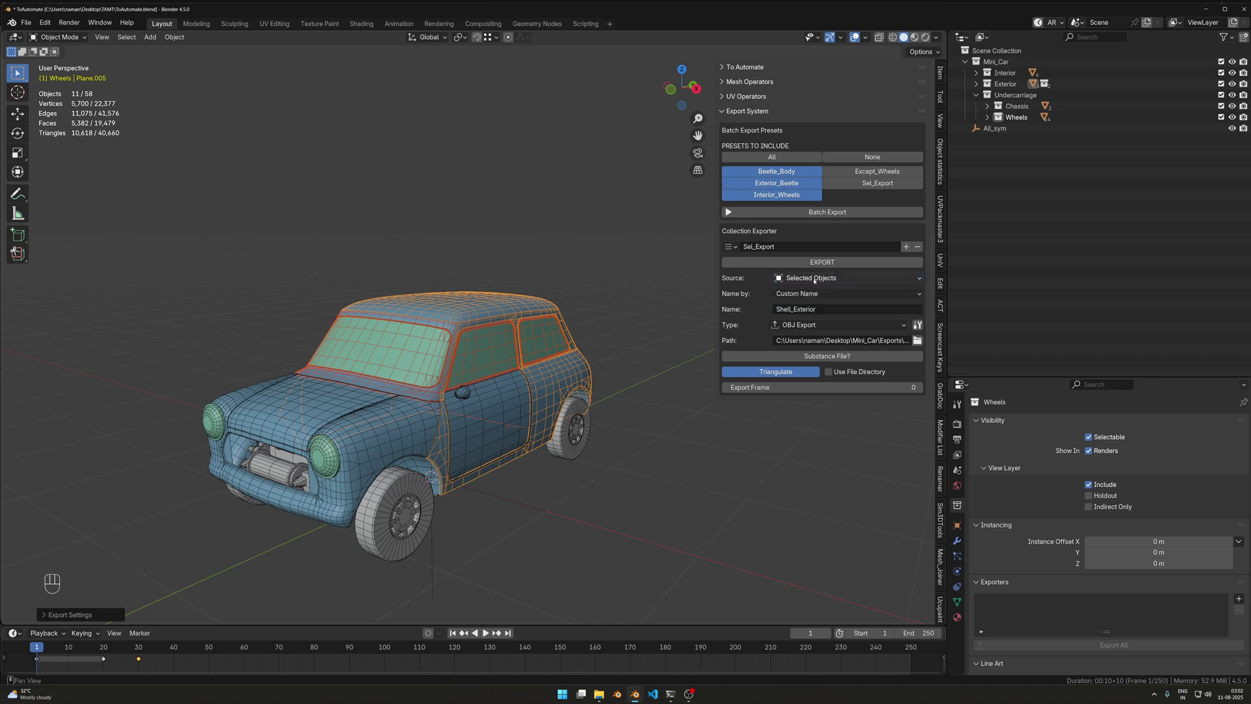
middle_drag(481, 317, 540, 314)
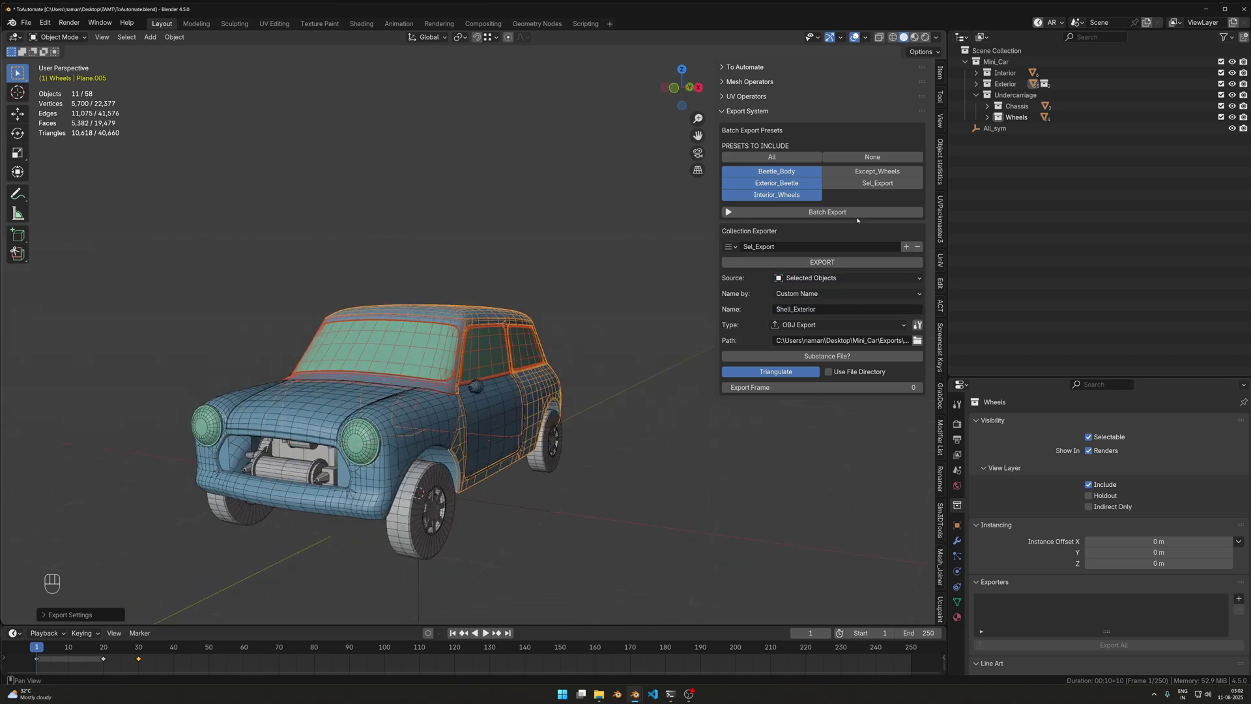
click(824, 263)
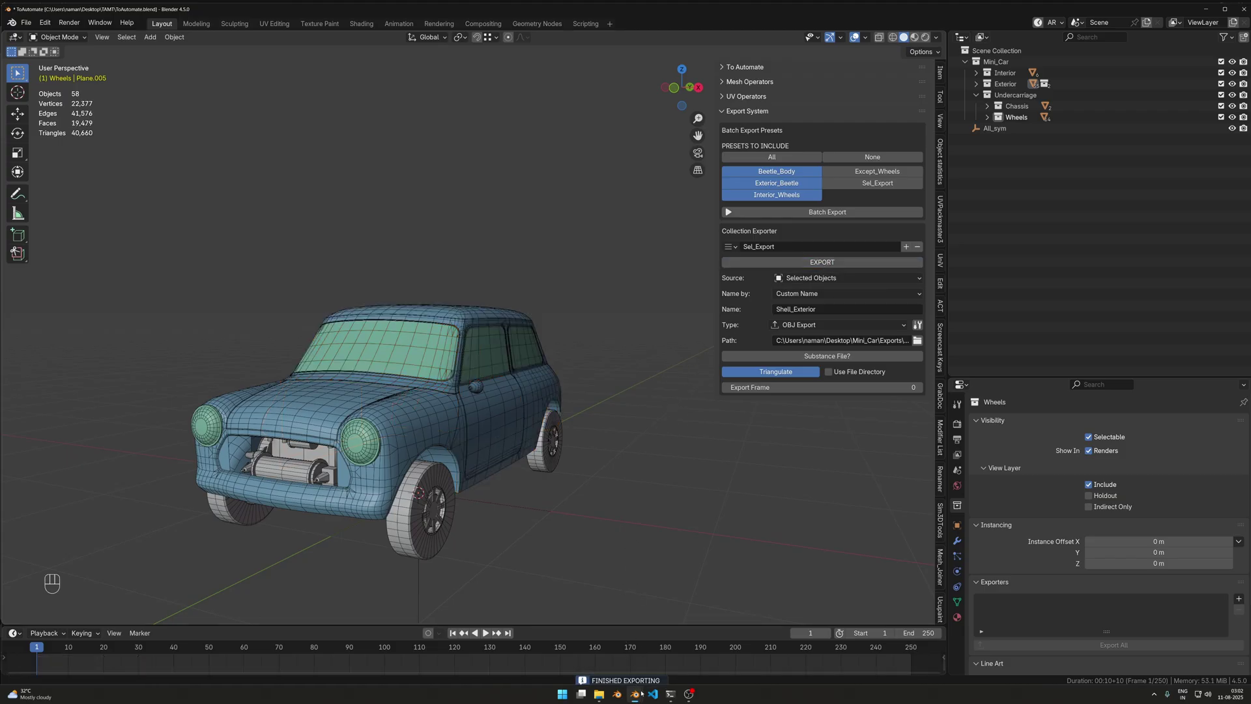
Switch to the Blender window holding the previously imported car and delete all of its objects.
mouse_move(642, 693)
click(679, 648)
key(Delete)
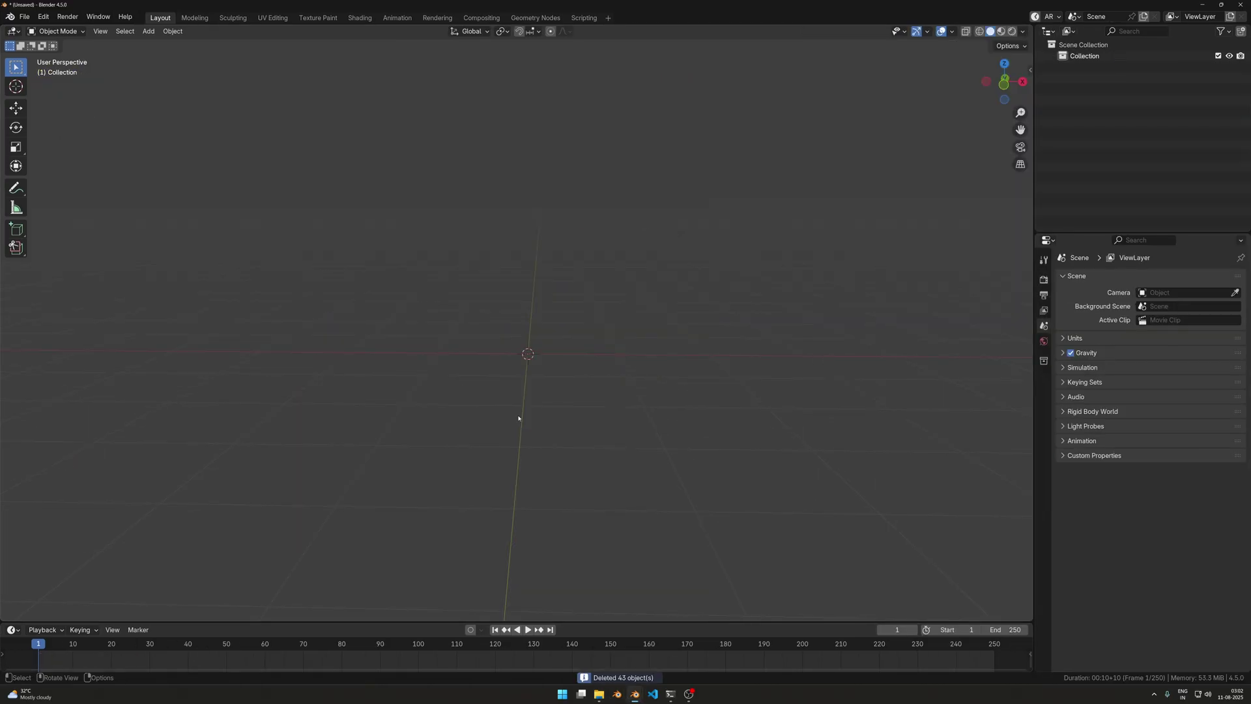
click(24, 16)
mouse_move(65, 174)
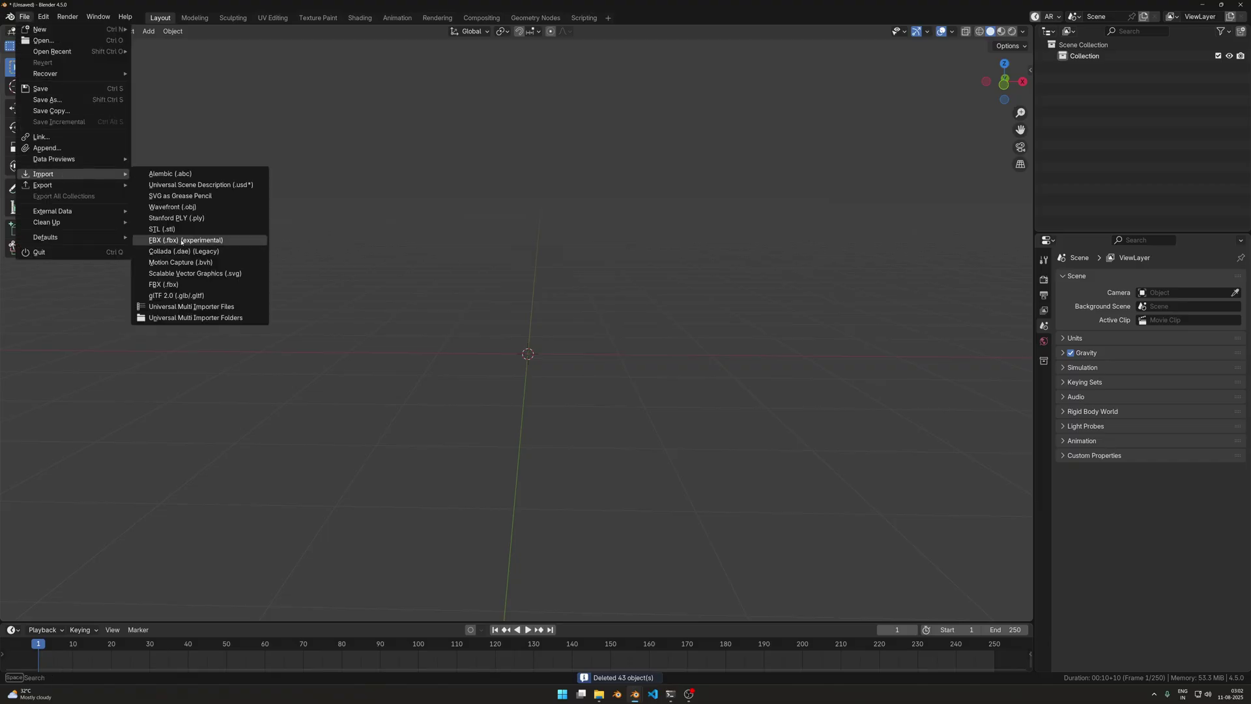
click(164, 285)
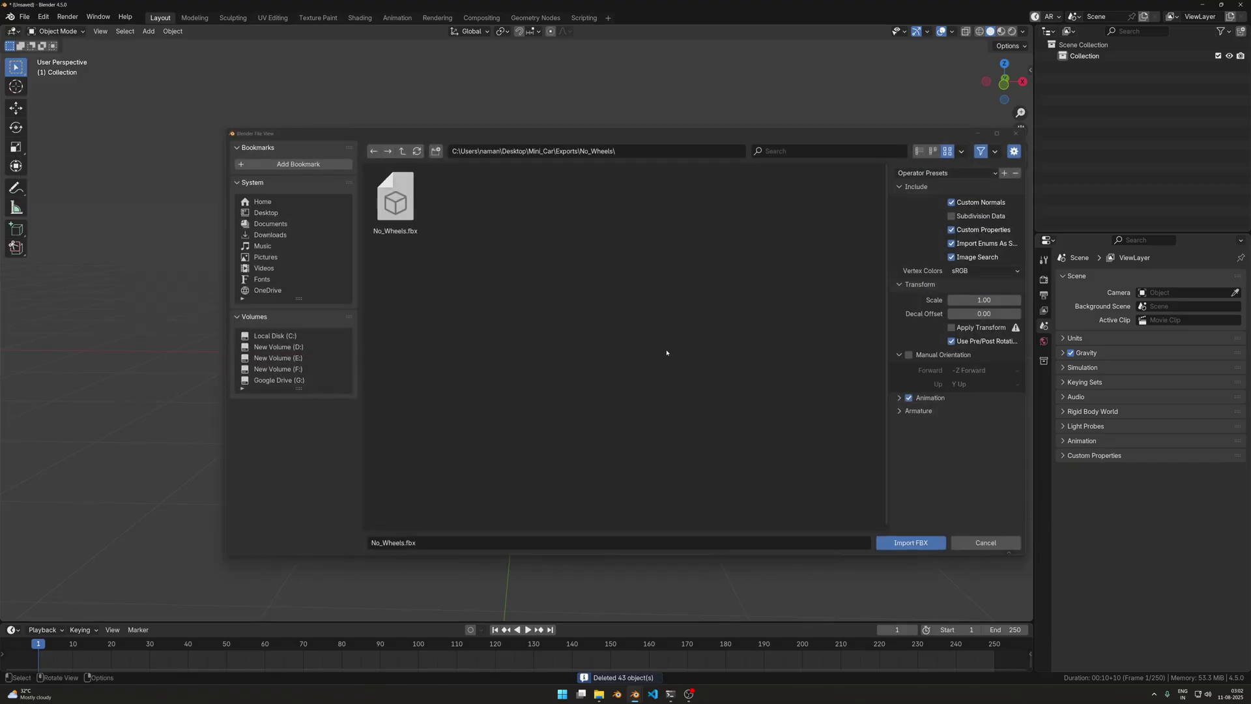
click(985, 542)
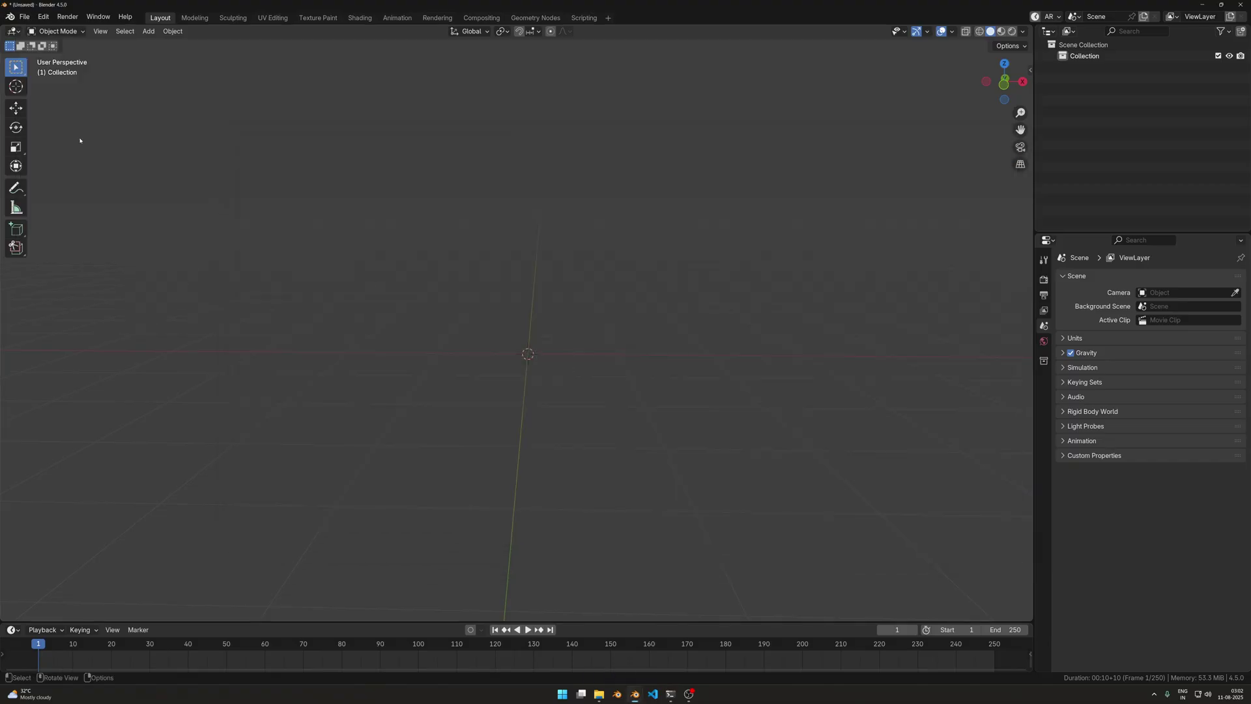
Import Shell_Exterior.obj as Wavefront OBJ from the Cab folder inside Exports.
click(24, 16)
mouse_move(46, 174)
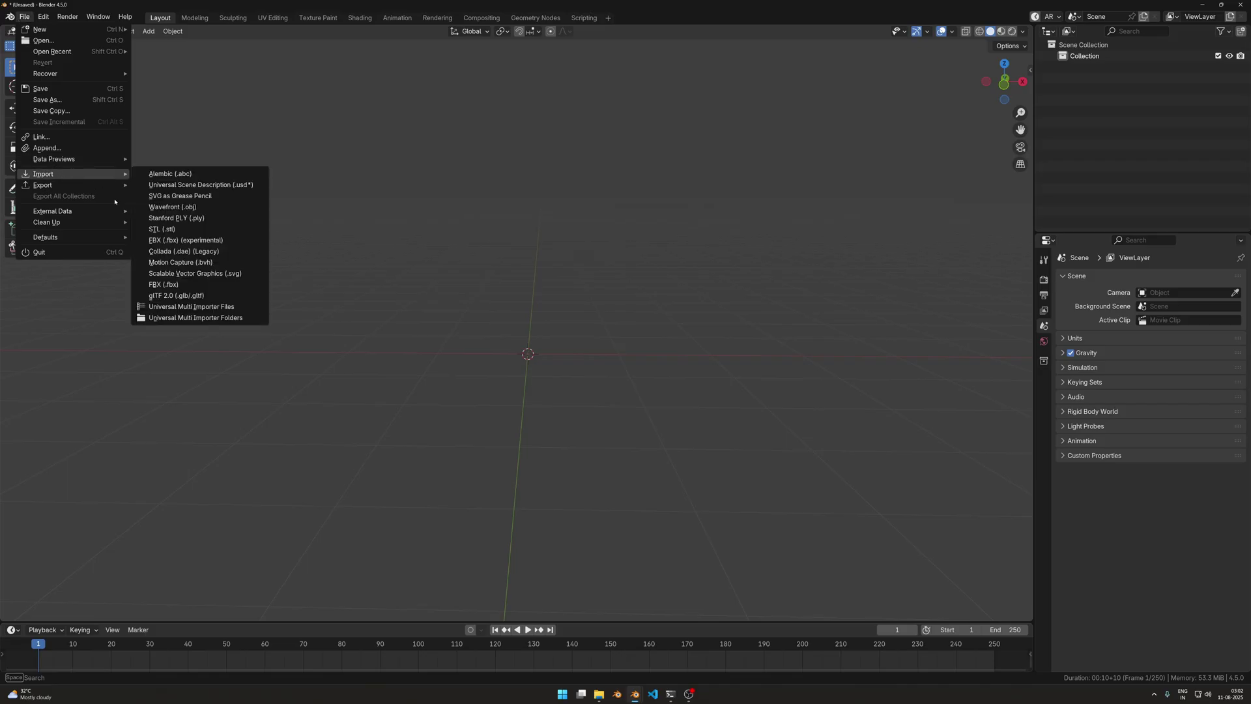
click(198, 209)
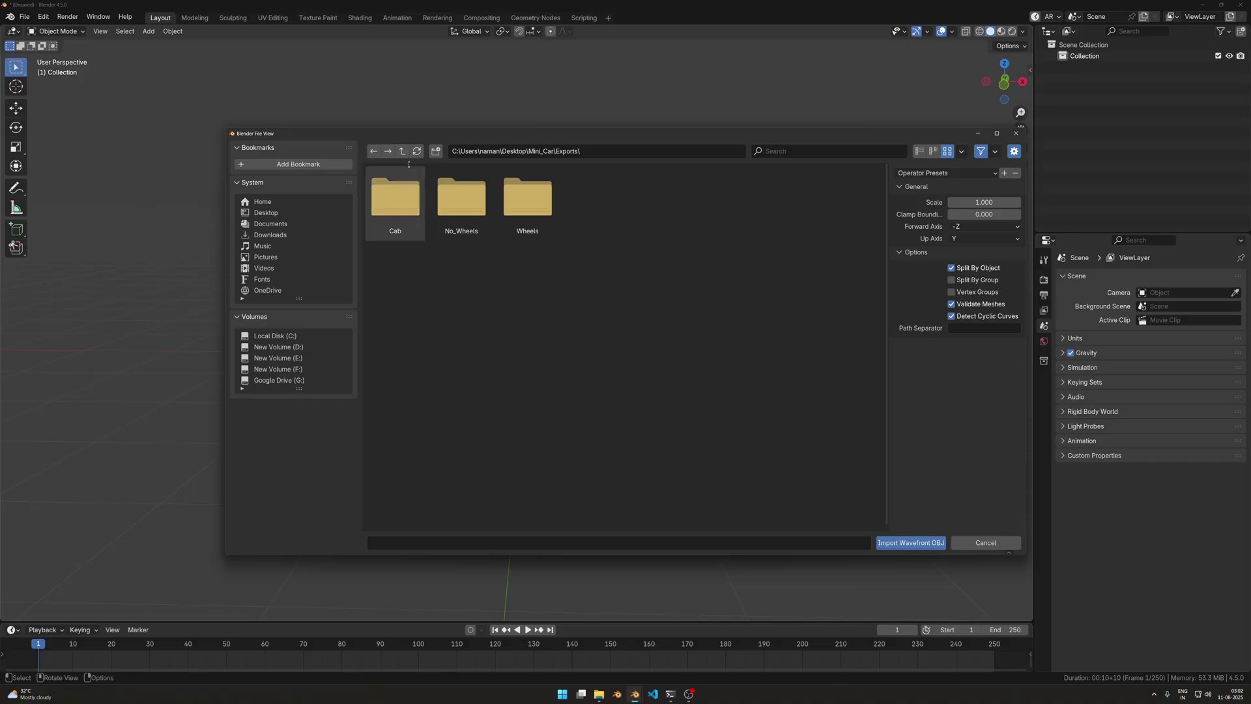
click(404, 195)
double_click(404, 194)
click(461, 199)
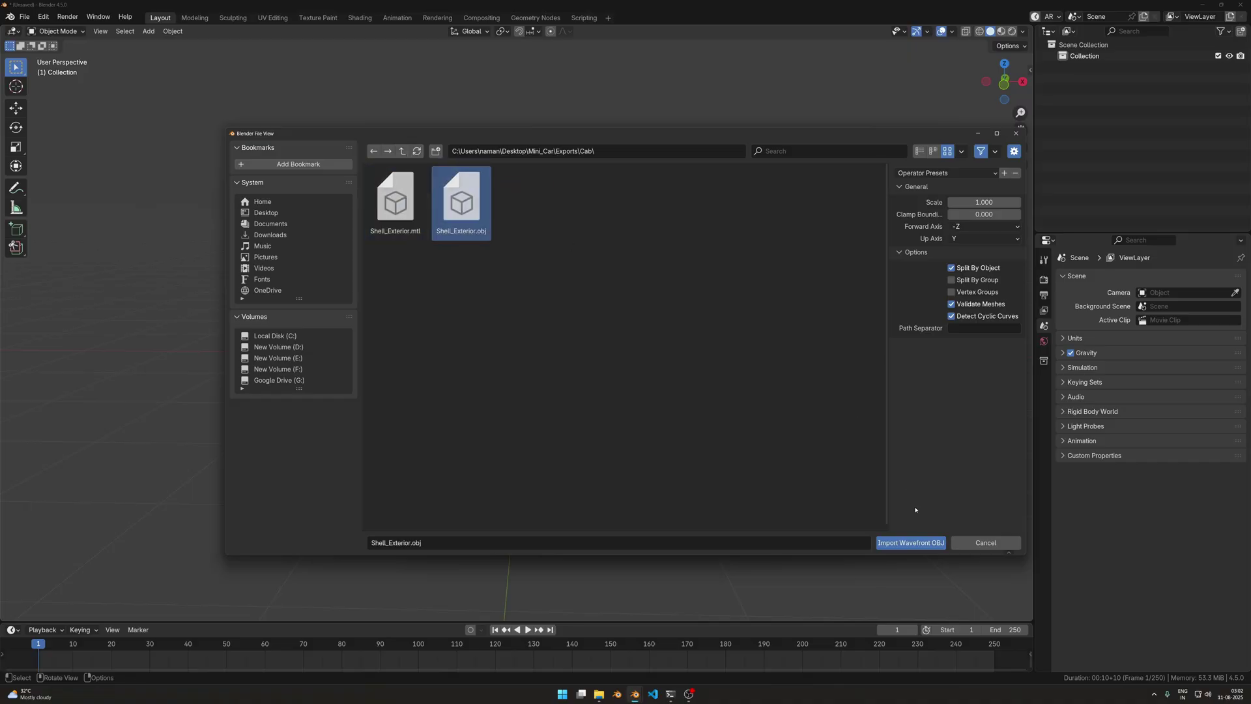
click(918, 542)
Examine the imported roof and body shell up close, changing a viewport overlay option.
scroll(626, 346, up, 8)
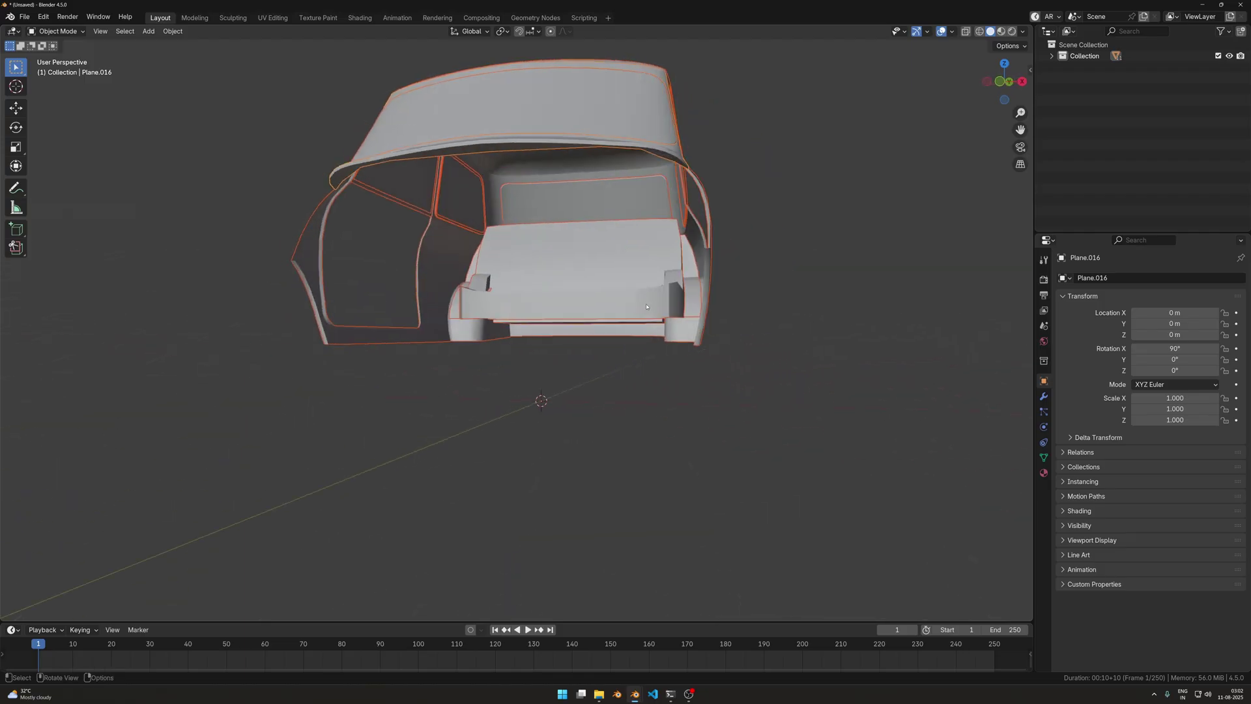
scroll(653, 343, up, 3)
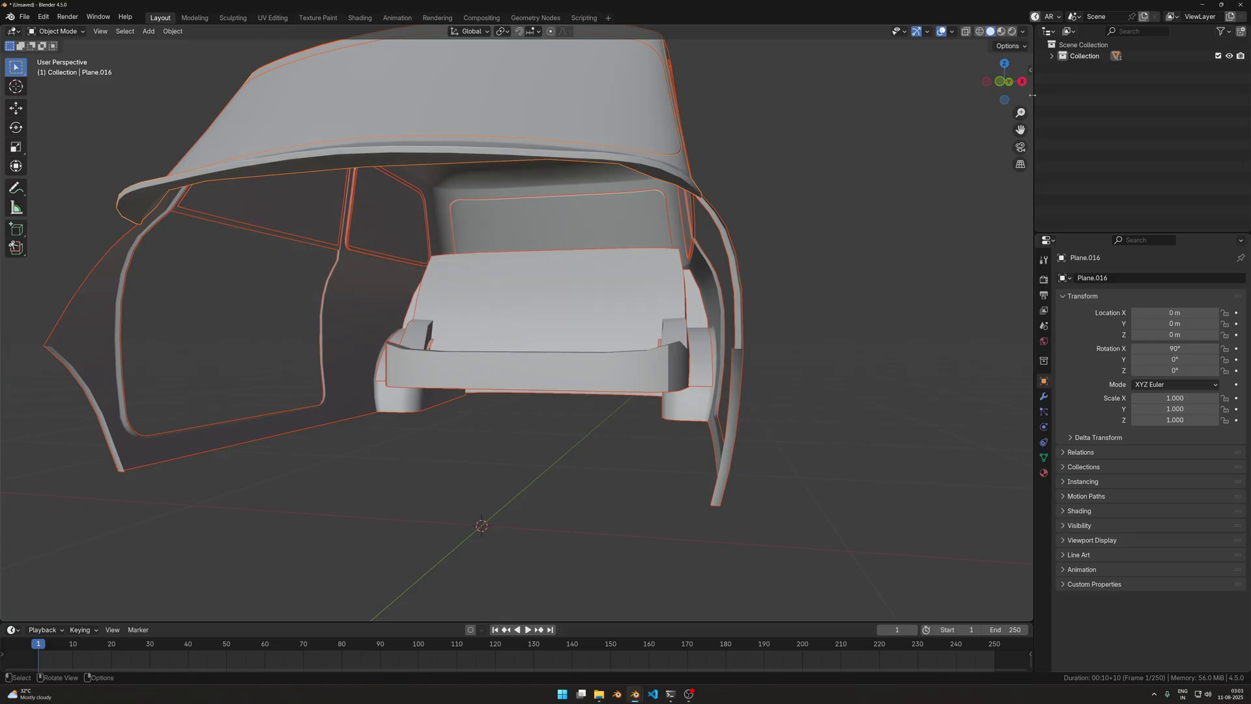
click(952, 31)
click(884, 122)
middle_drag(750, 456, 572, 507)
Switch back to the Blender window with the original car file and briefly isolate the exported parts to compare them with the import.
mouse_move(634, 694)
click(593, 651)
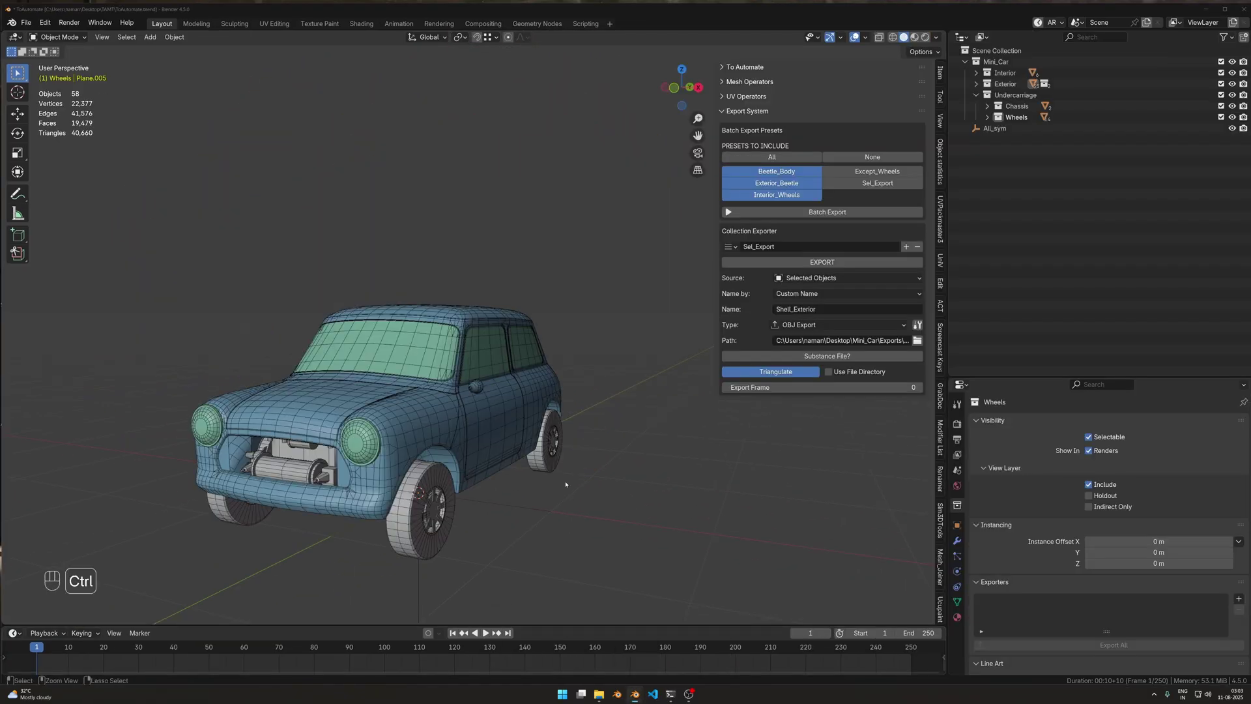
key(ctrl+z)
key(shift+h)
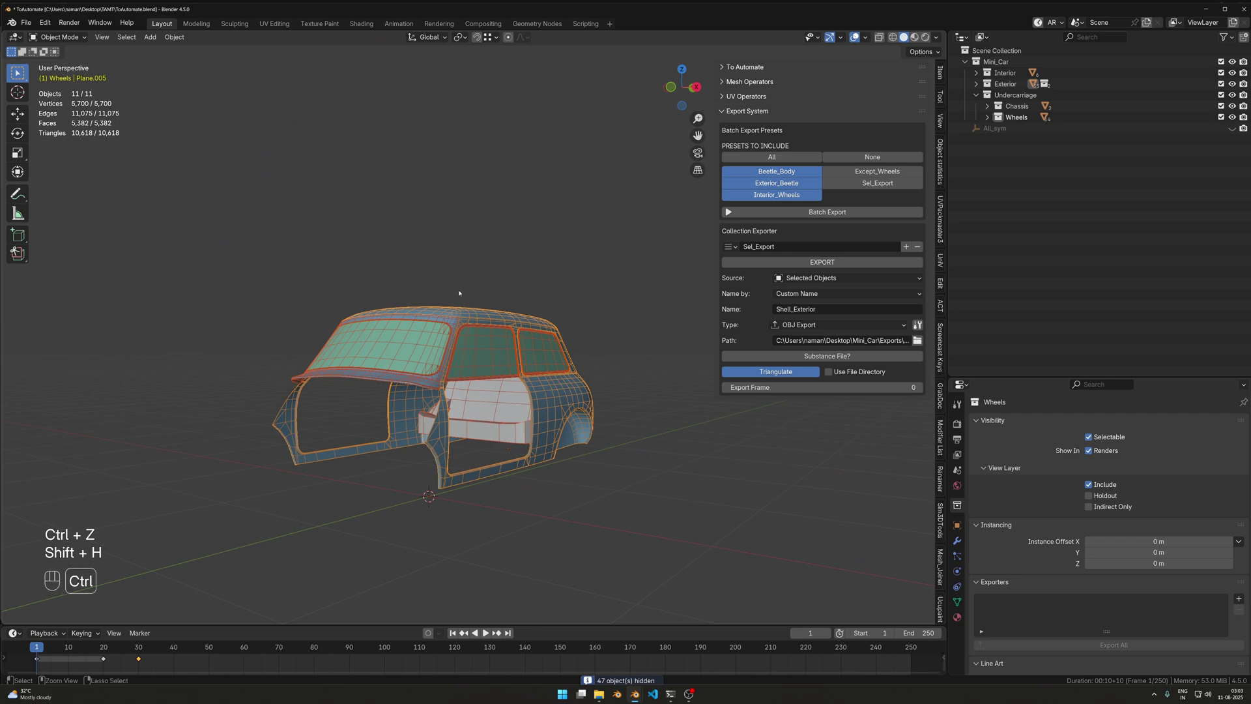
key(ctrl+z)
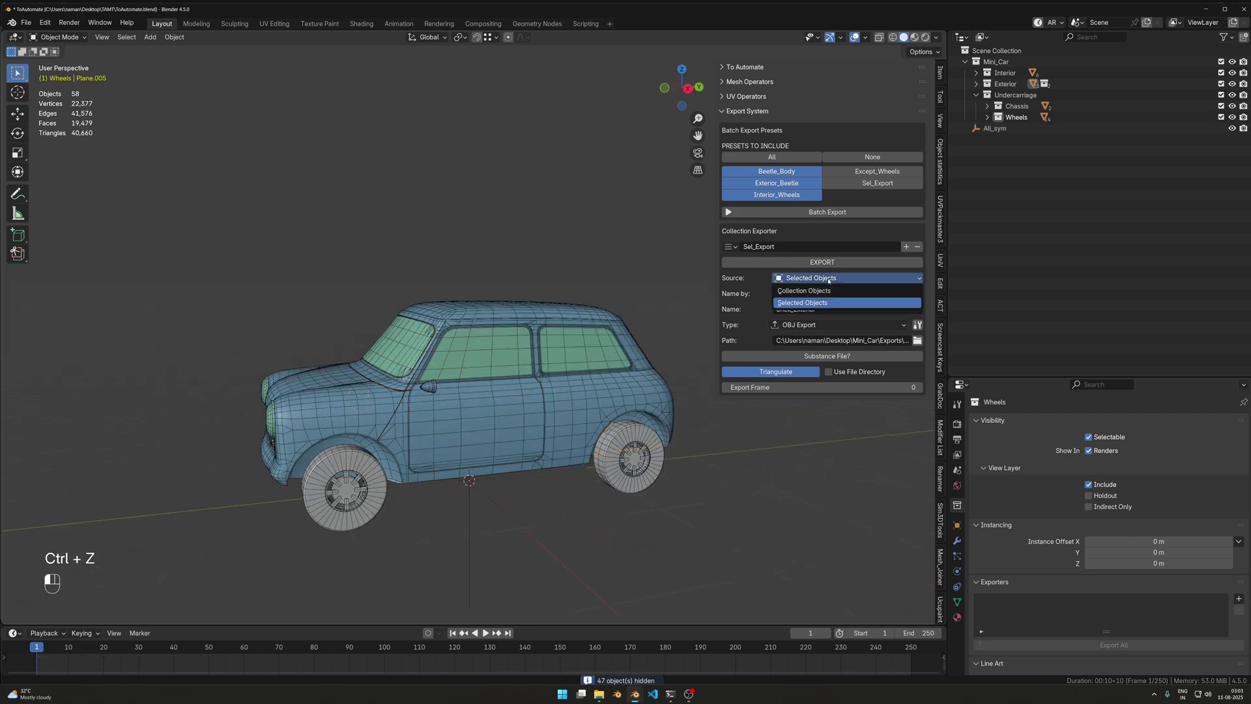
Run the Sel_Export export with no objects selected and read the resulting message in the info log.
middle_drag(586, 312, 658, 327)
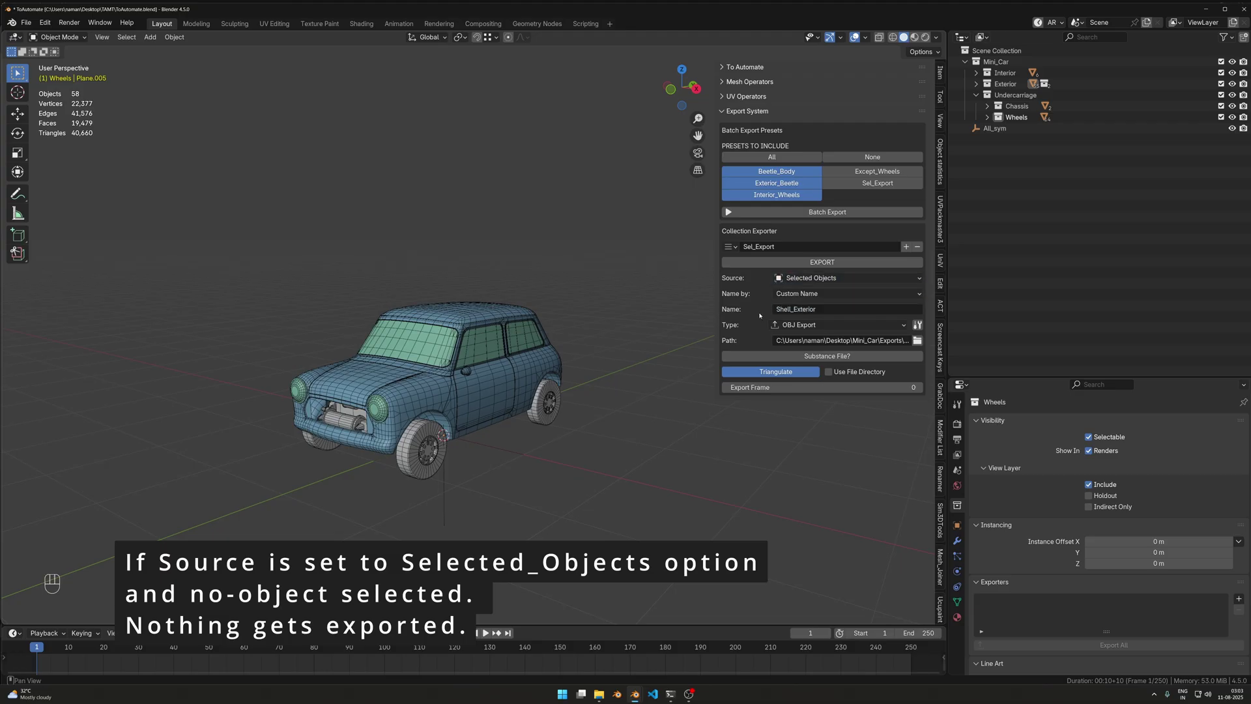
click(822, 262)
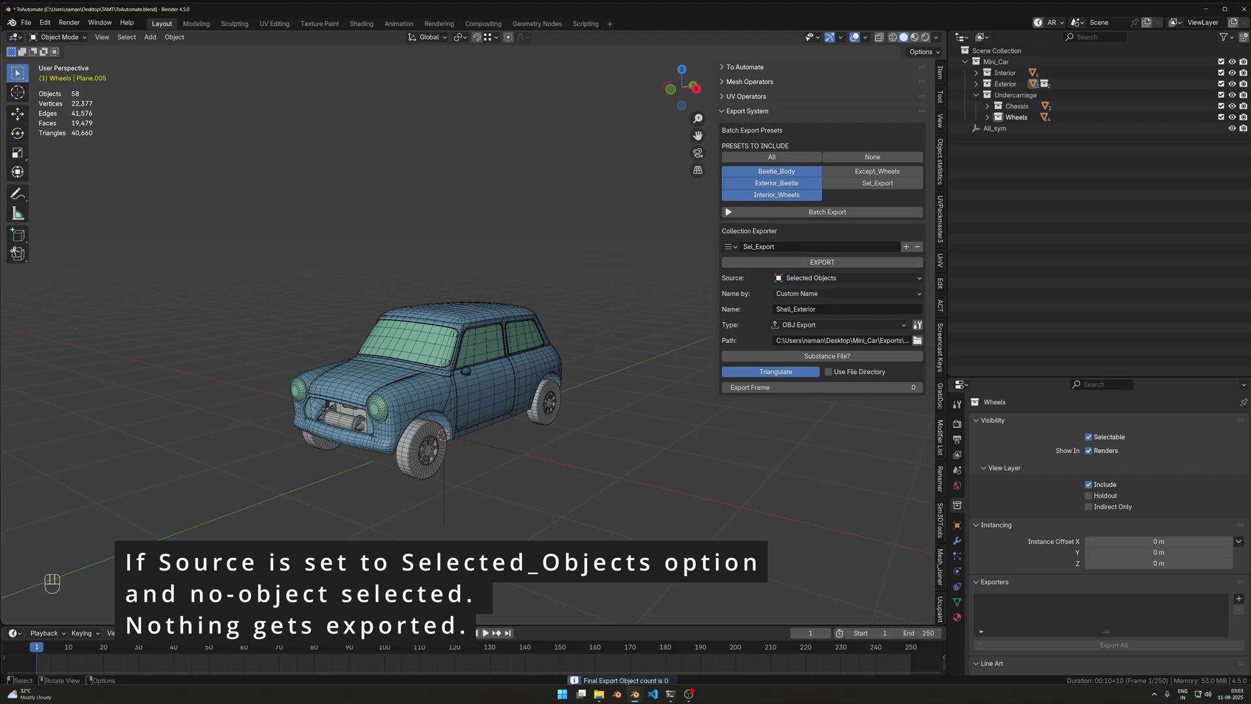
click(617, 680)
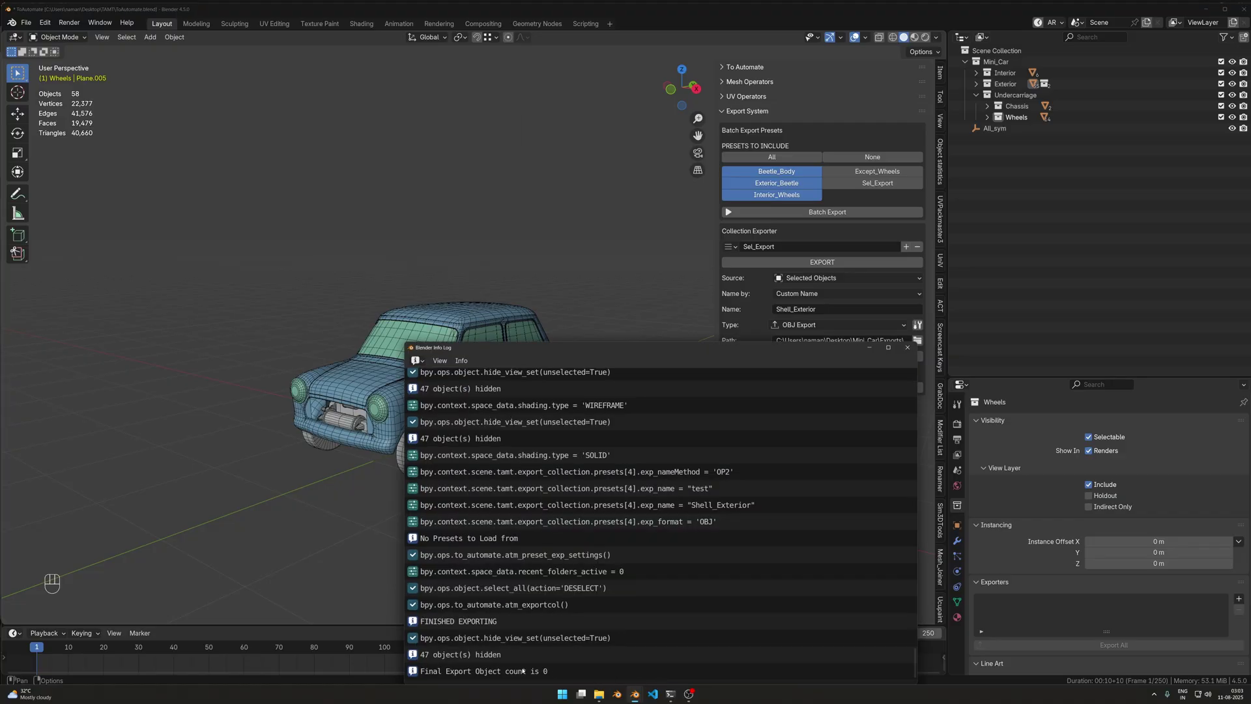
click(908, 347)
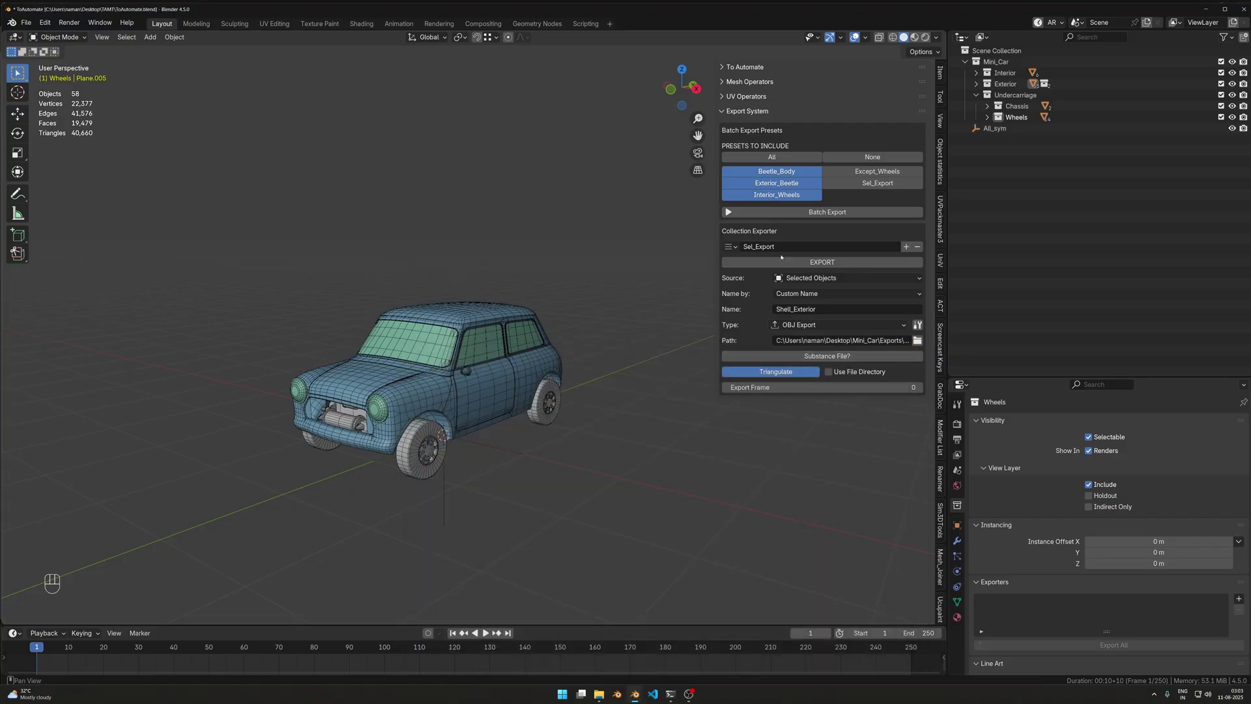
Switch the batch export selection between all presets and none, leaving no preset included.
drag(847, 184, 873, 171)
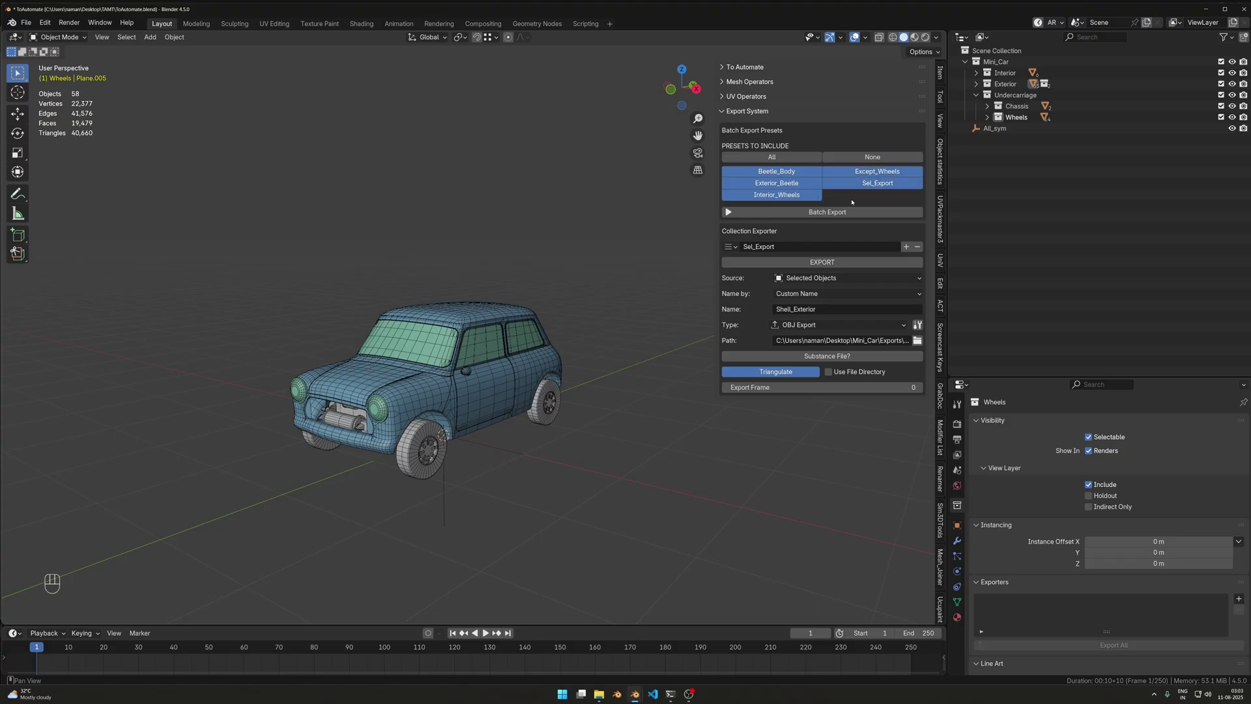
click(775, 157)
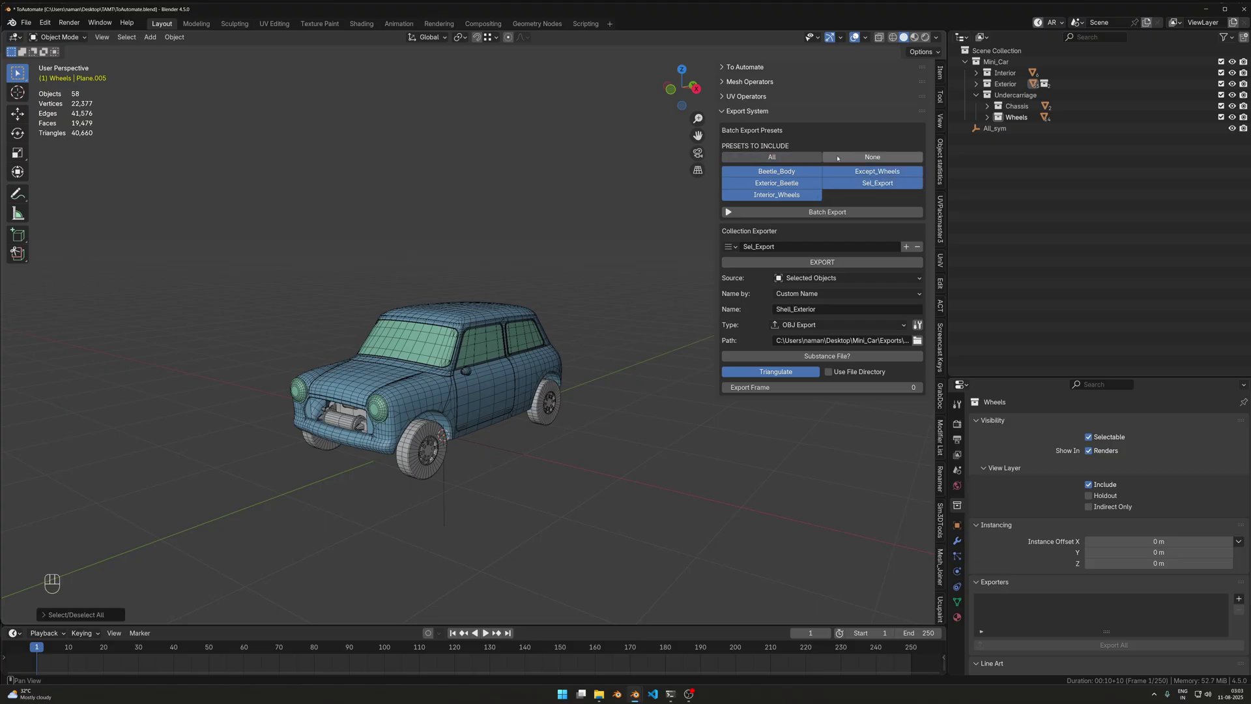
click(856, 157)
click(772, 157)
click(856, 157)
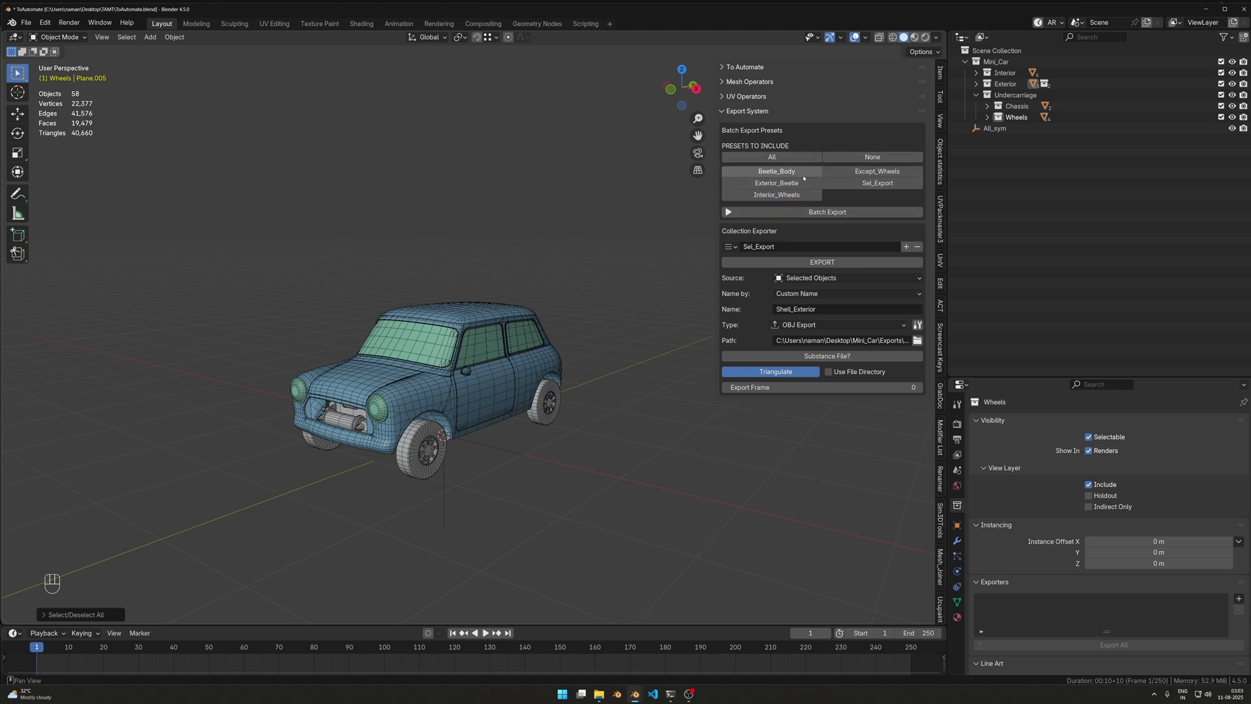
Add four new export presets and name the last one Headlights.
click(906, 247)
click(905, 247)
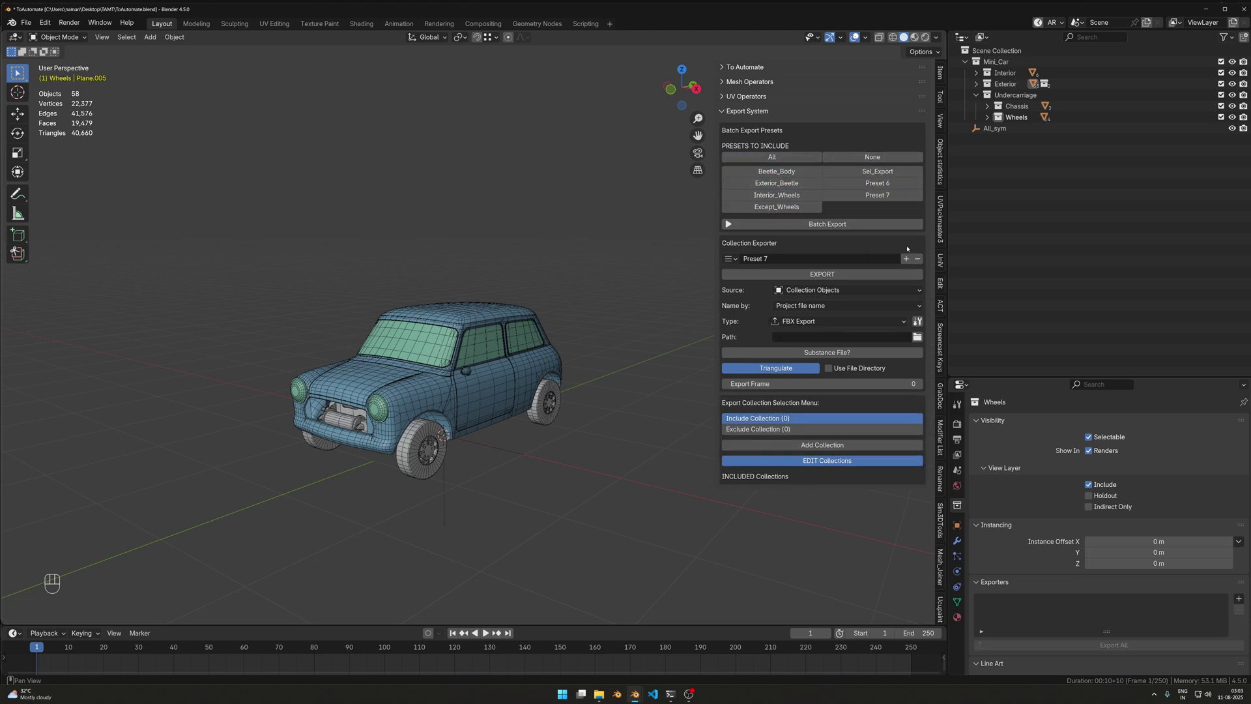
click(905, 258)
click(906, 258)
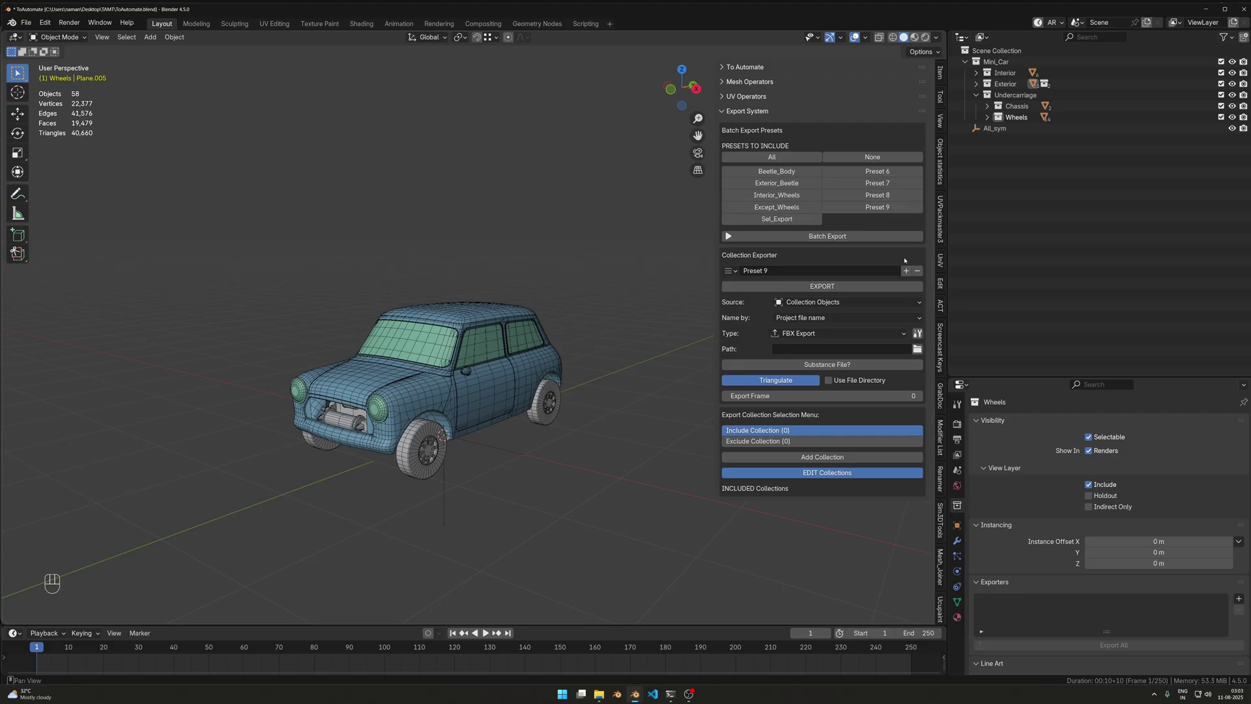
double_click(841, 270)
key(shift)
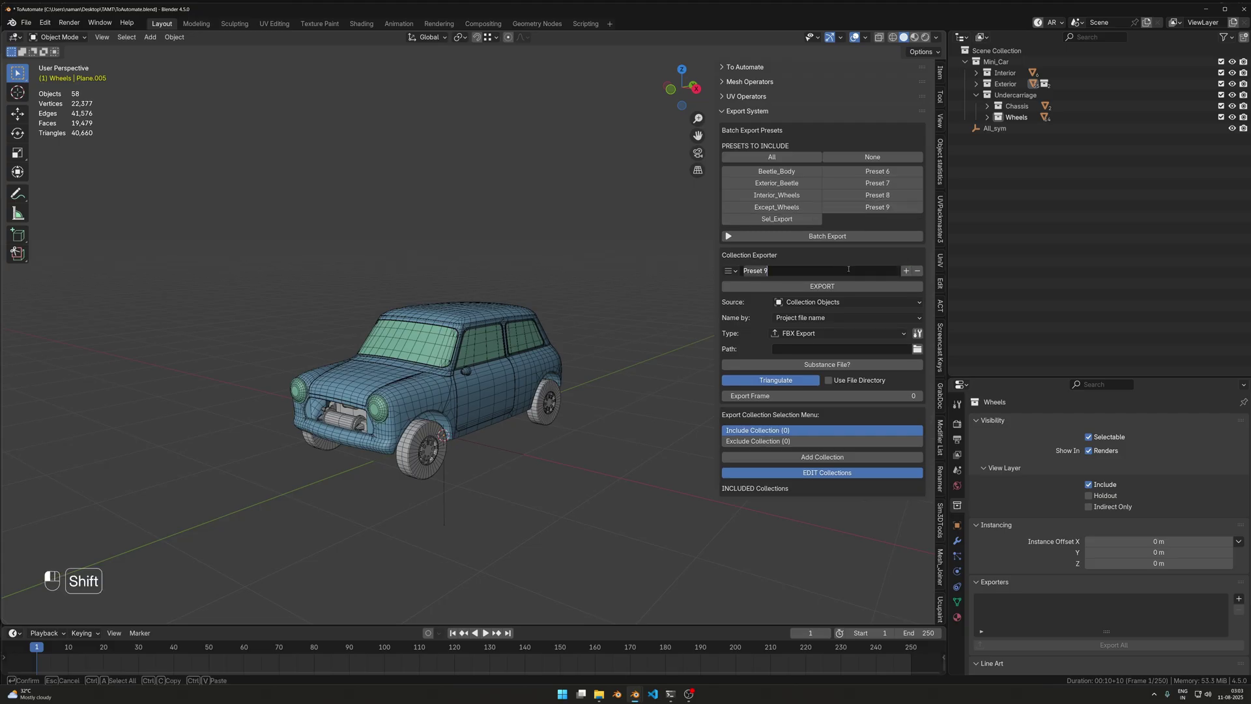
text(Headlights)
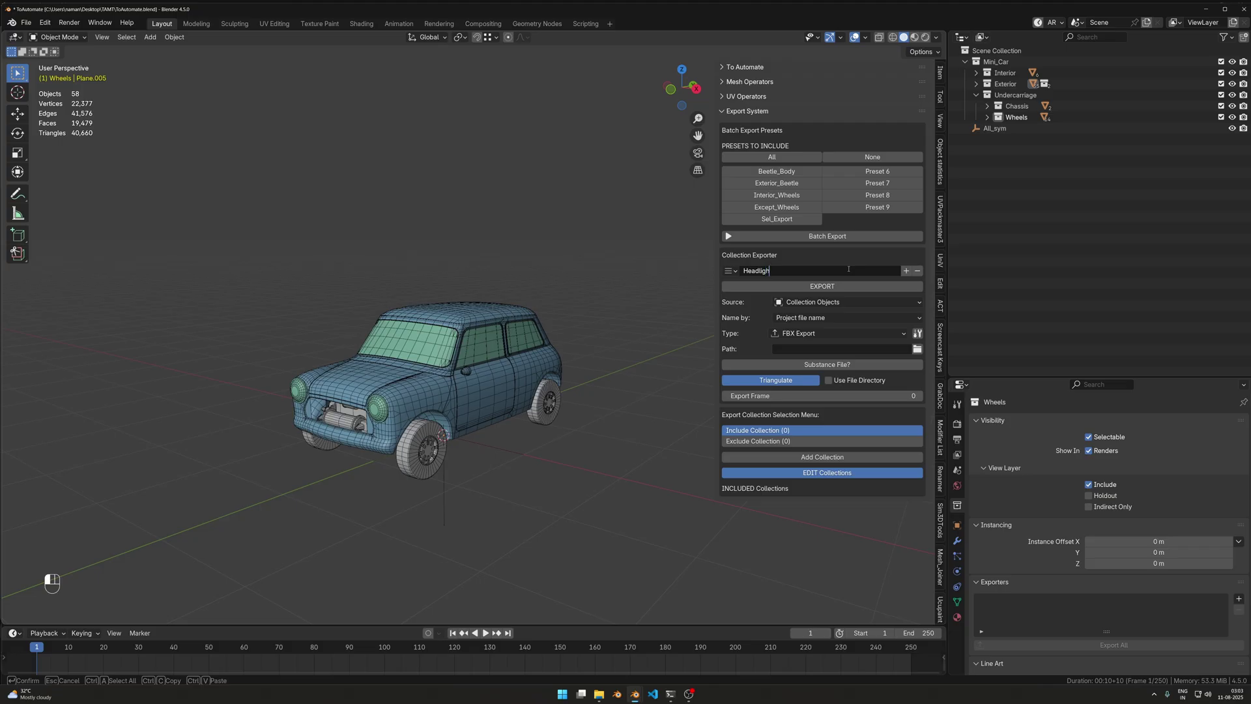
key(Return)
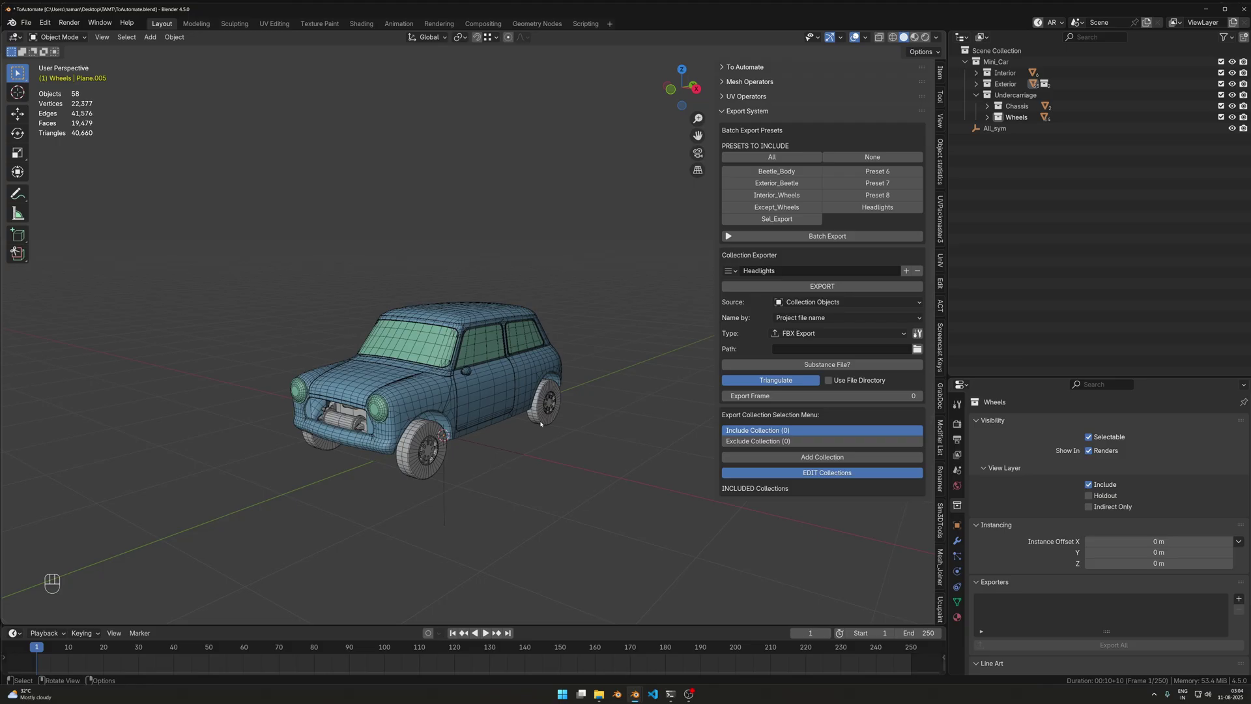
Include Preset 7 and Preset 8 in the batch export and rename the Headlights preset to Rig.
click(873, 196)
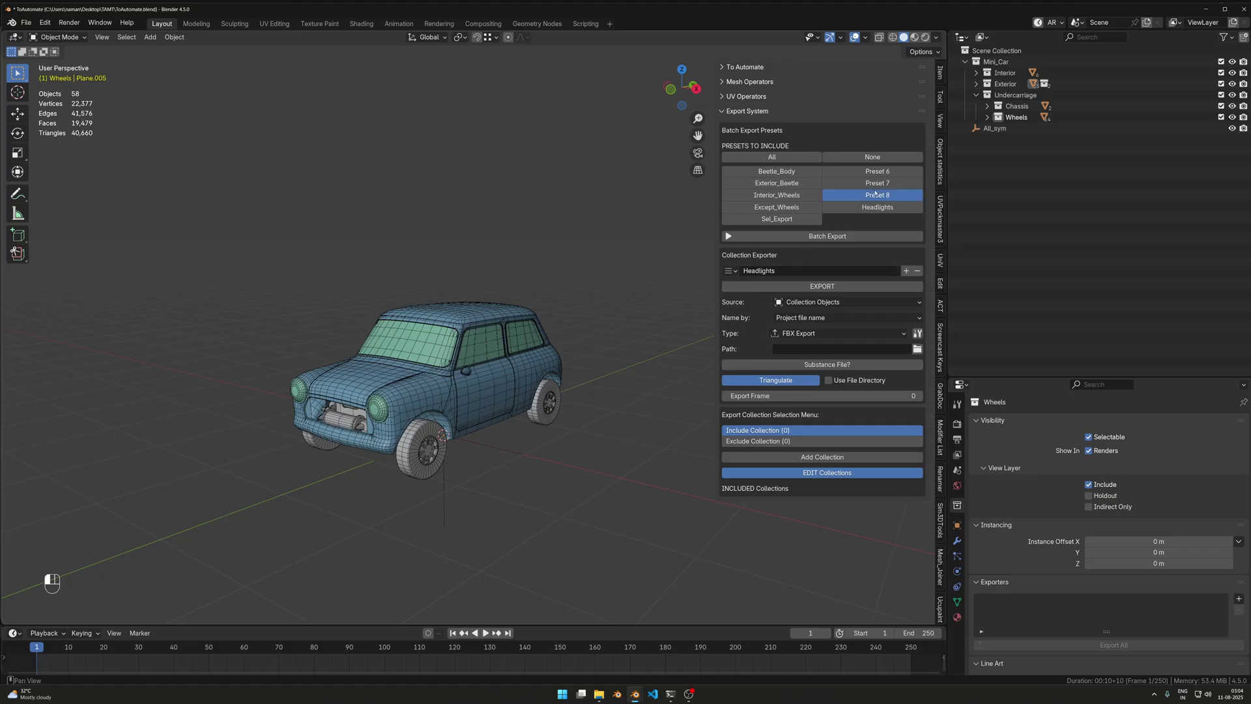
double_click(781, 271)
text(Rig)
key(Return)
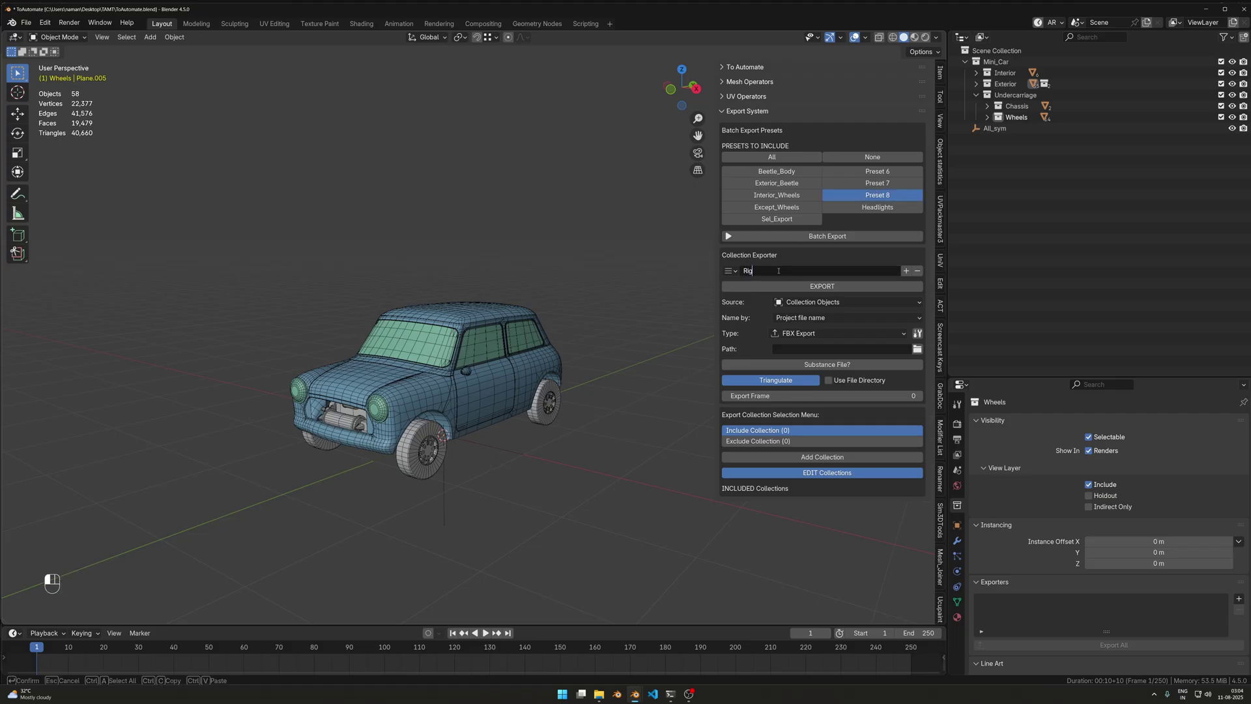
double_click(792, 270)
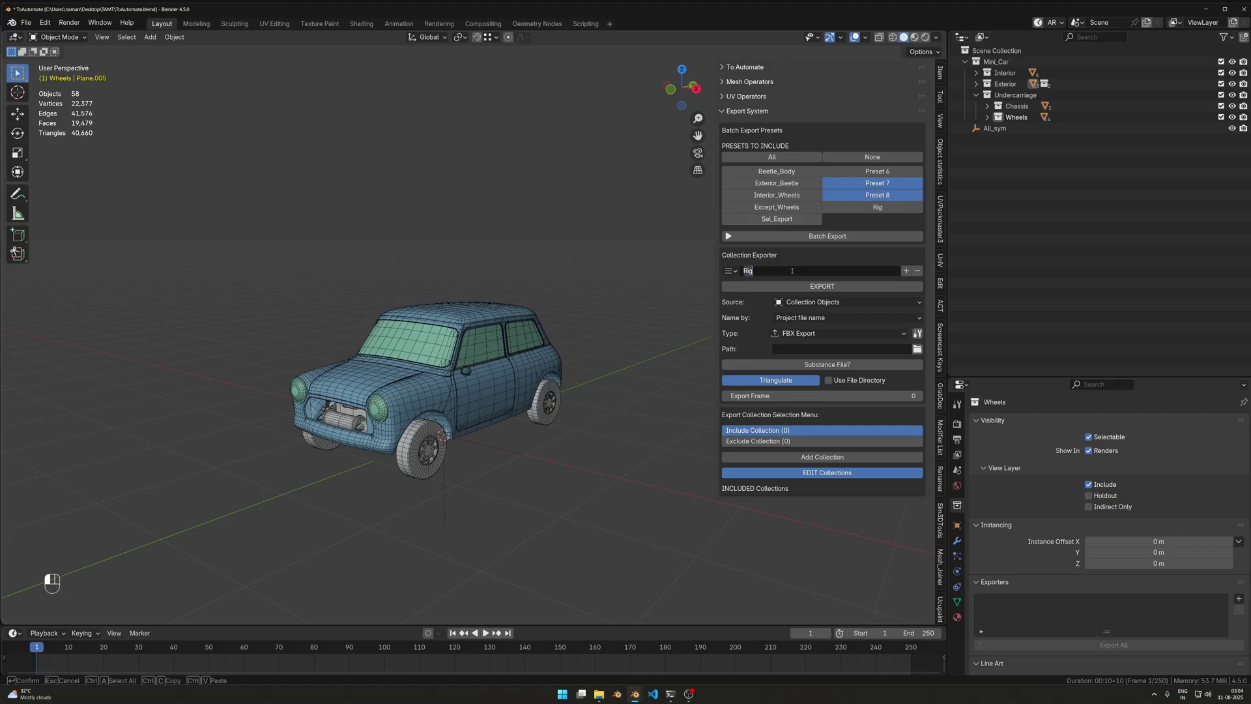
Switch to Preset 8 and rename it Headlights.
click(730, 270)
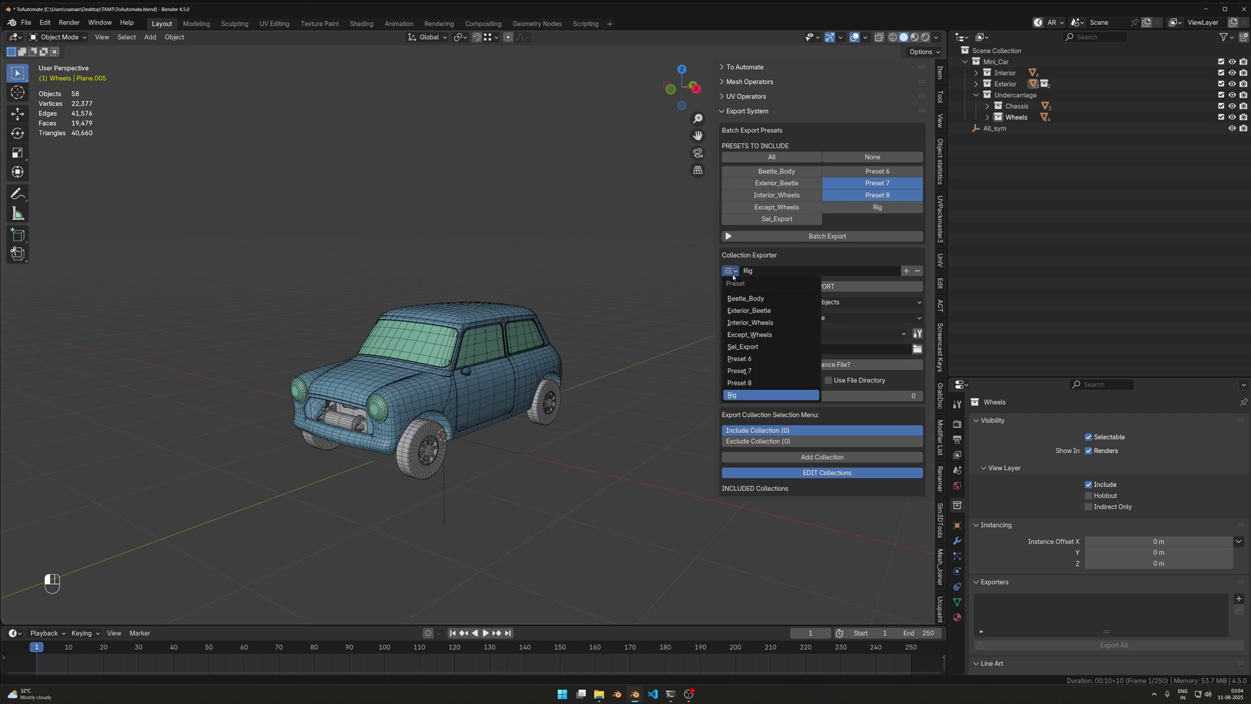
click(769, 383)
double_click(821, 269)
text(Hea)
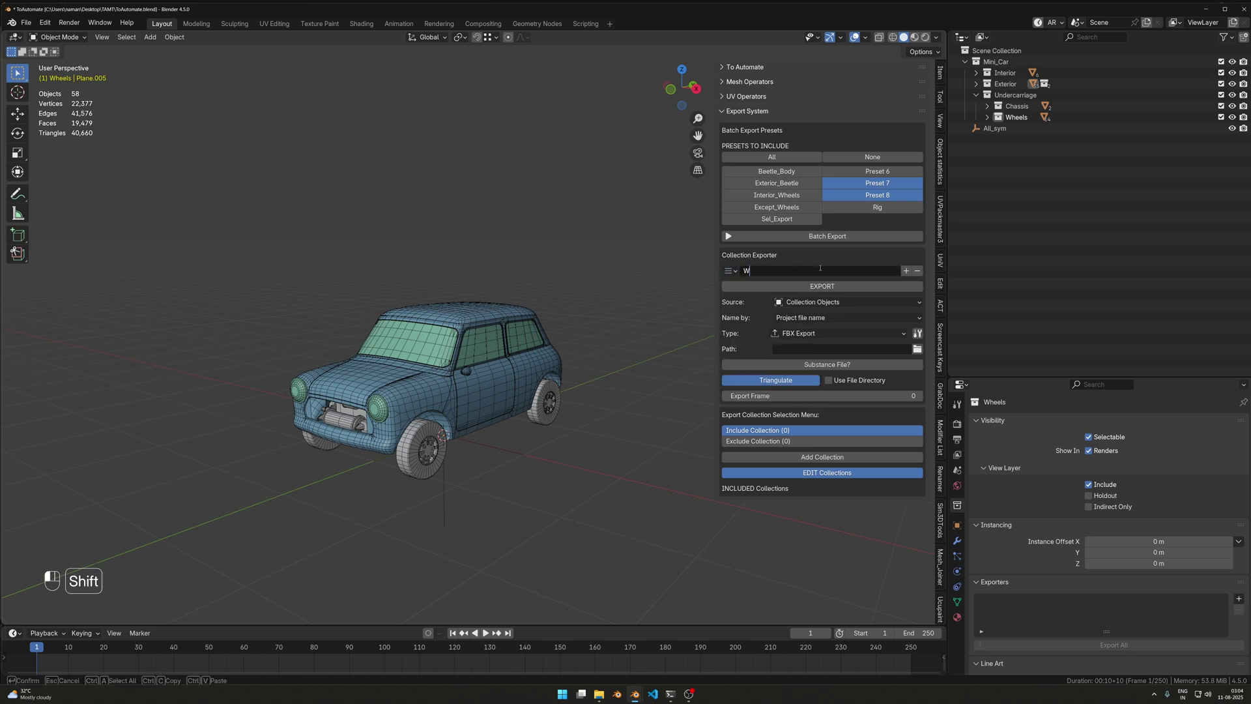
text(dlights)
key(Return)
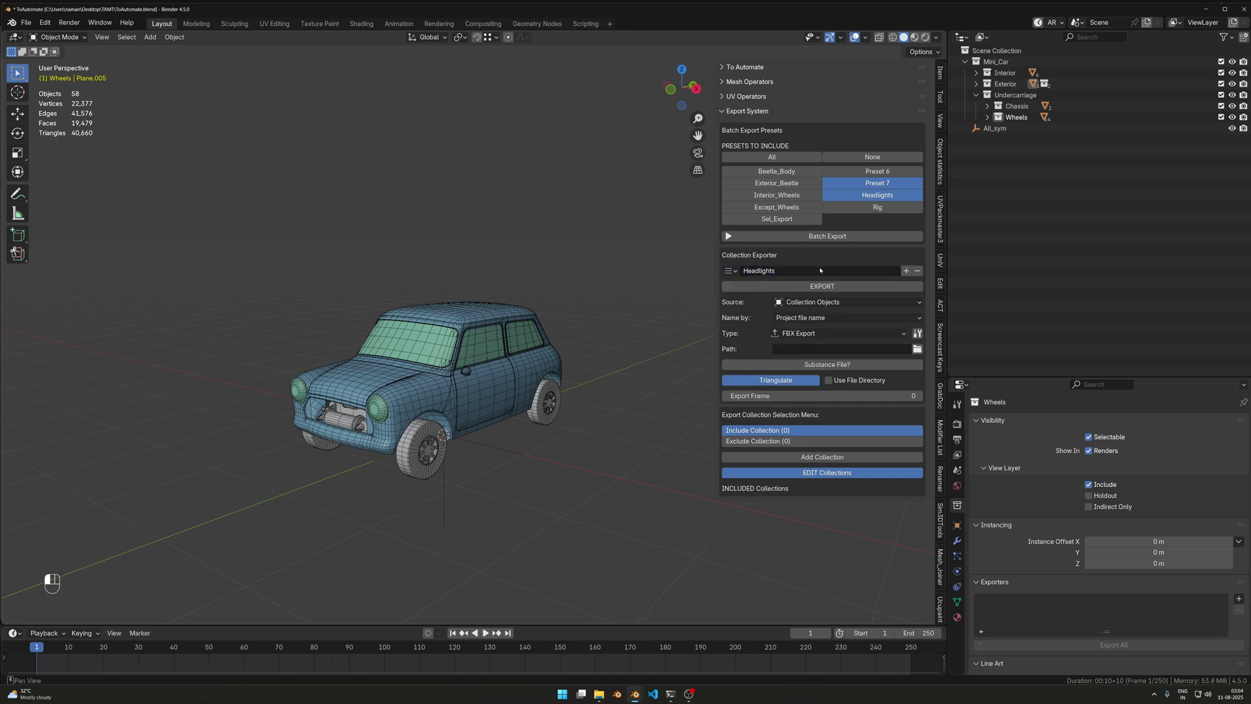
Rename Preset 7 as Engine and save the blend file.
click(730, 271)
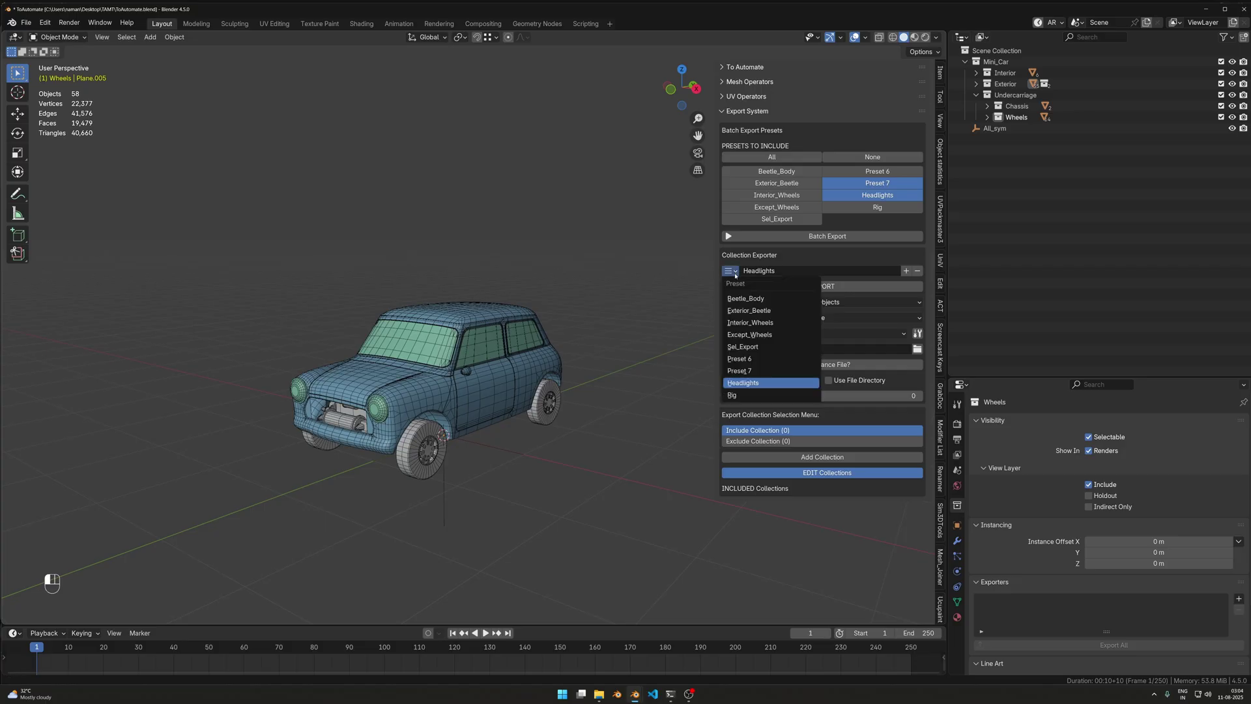
click(769, 371)
double_click(794, 269)
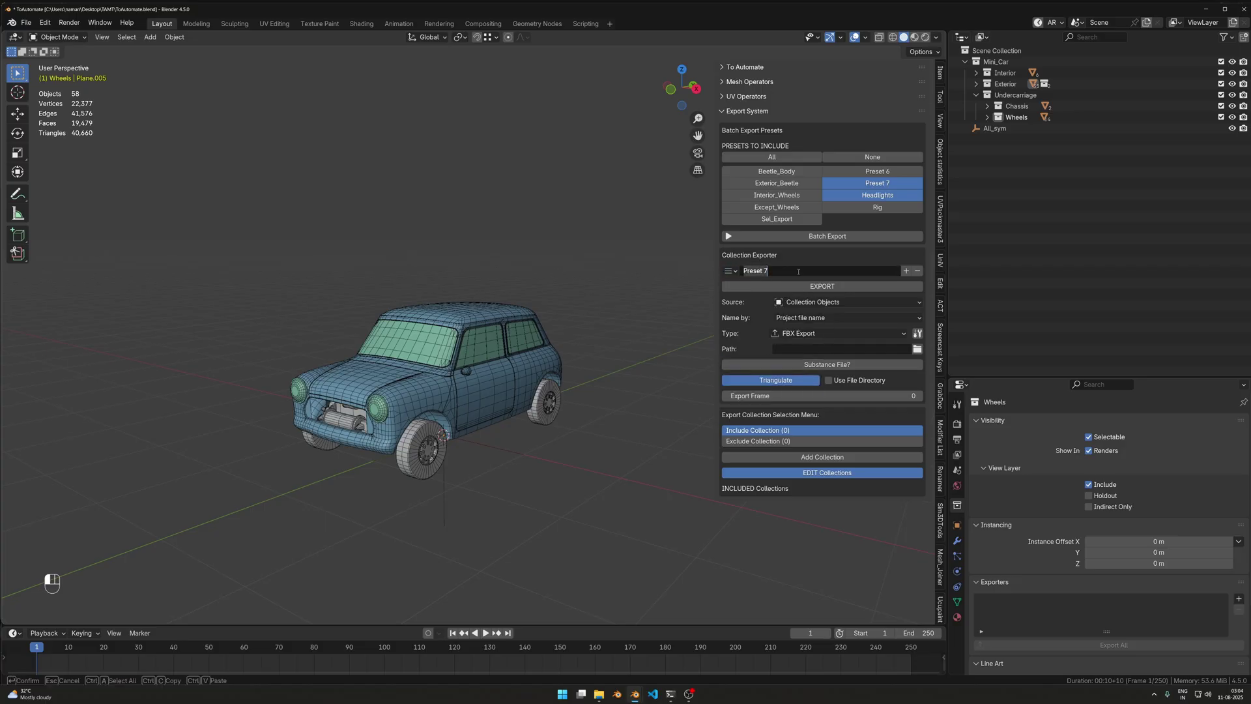
text(Engine)
key(Return)
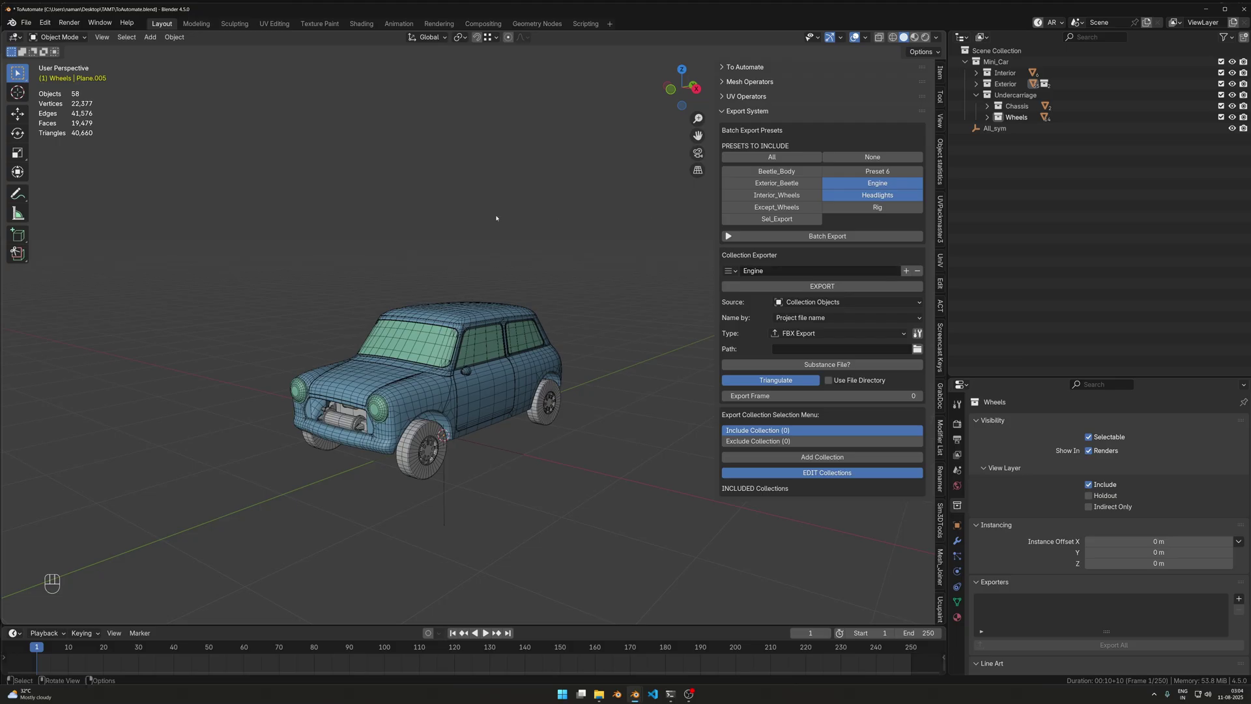
key(ctrl+s)
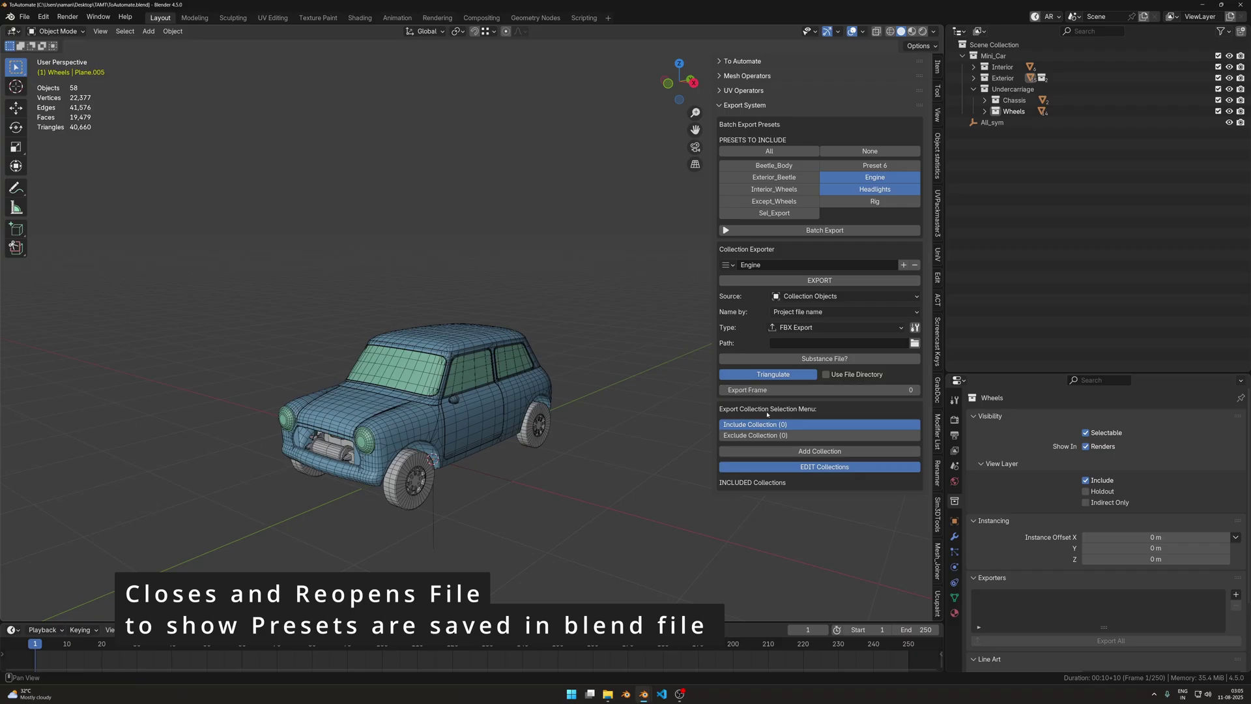
Review the Beetle_Body and Except_Wheels presets in the reopened file, checking the included and excluded collections of Except_Wheels.
click(729, 264)
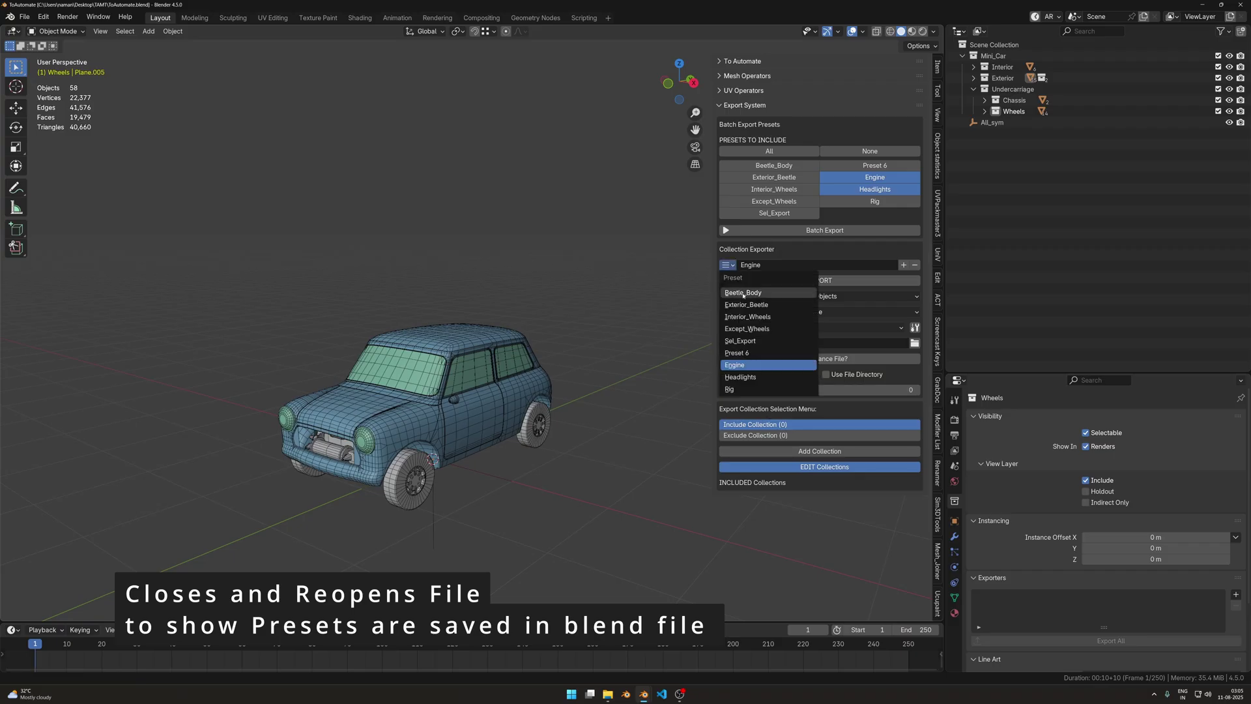
click(749, 288)
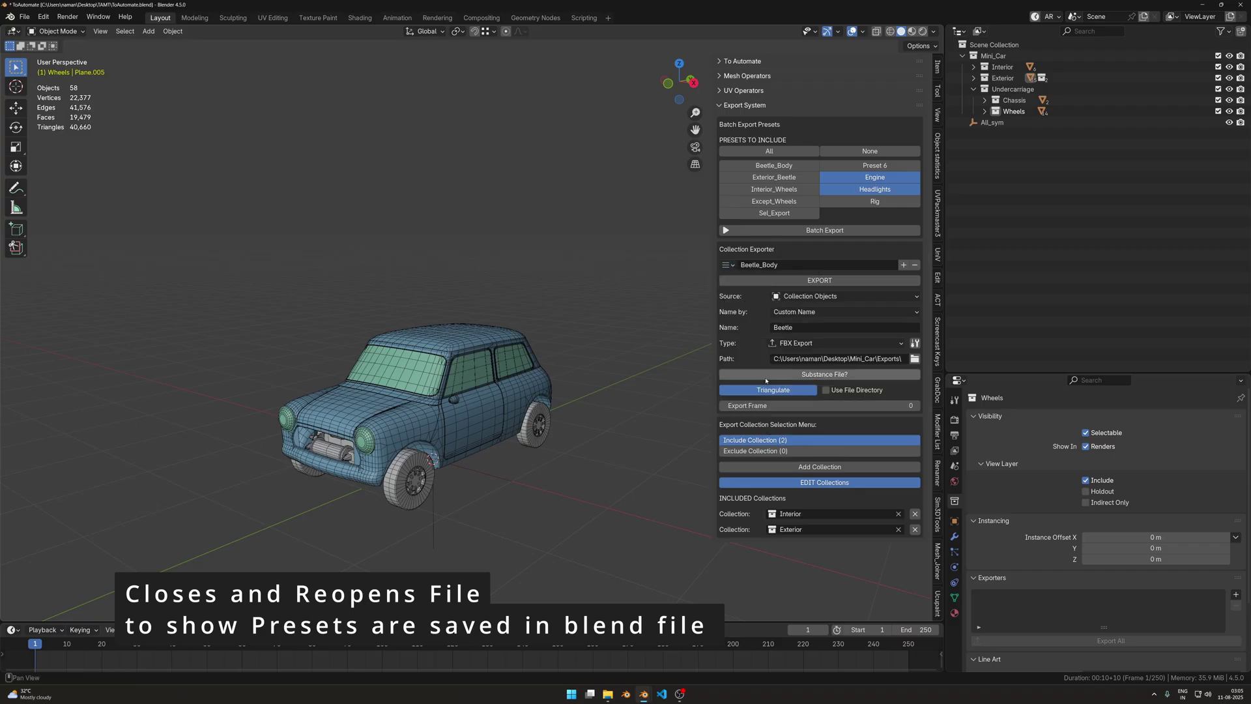
click(728, 264)
click(752, 328)
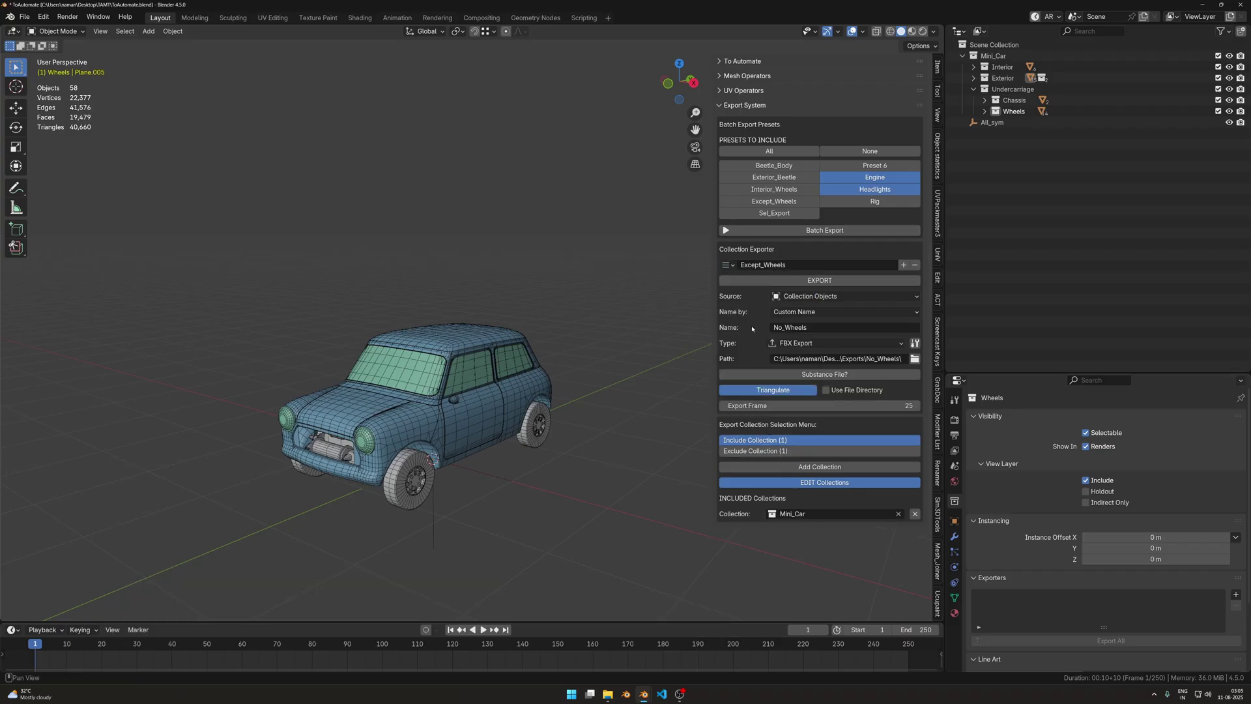
click(782, 451)
click(782, 440)
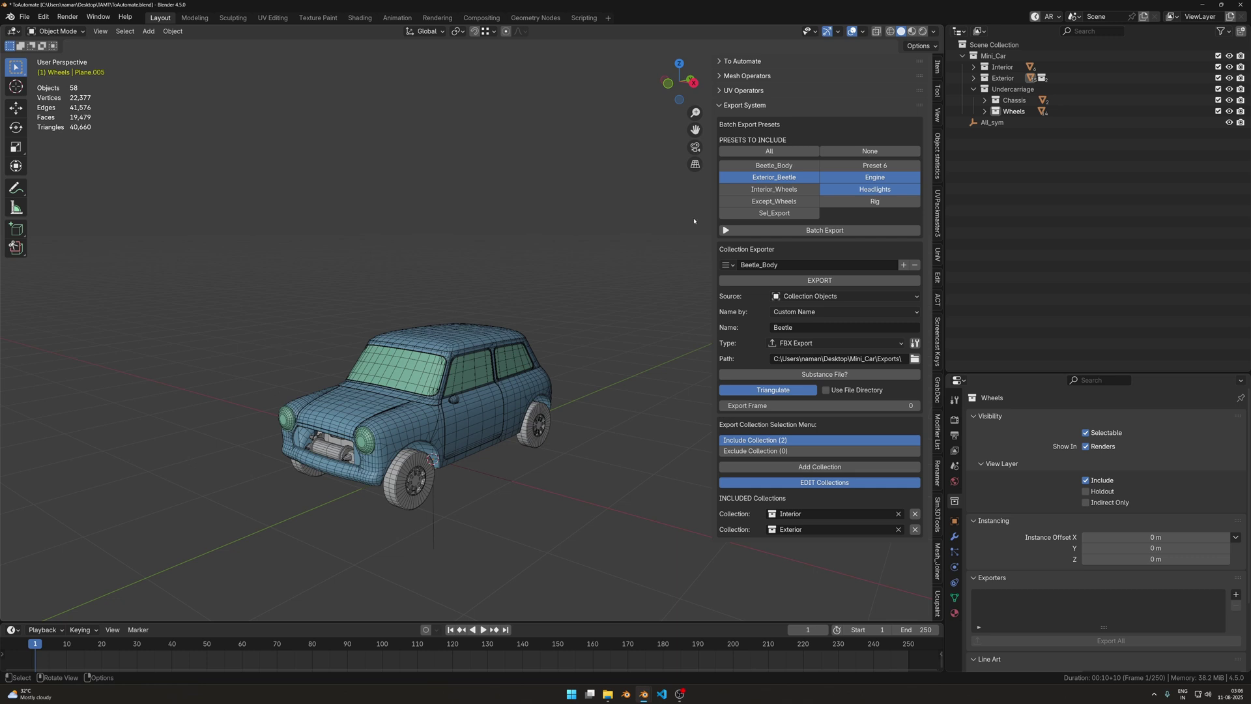
Remove Engine and Headlights from the batch export and include Beetle_Body, Interior_Wheels and Preset 6.
click(874, 177)
click(874, 189)
click(774, 166)
click(774, 189)
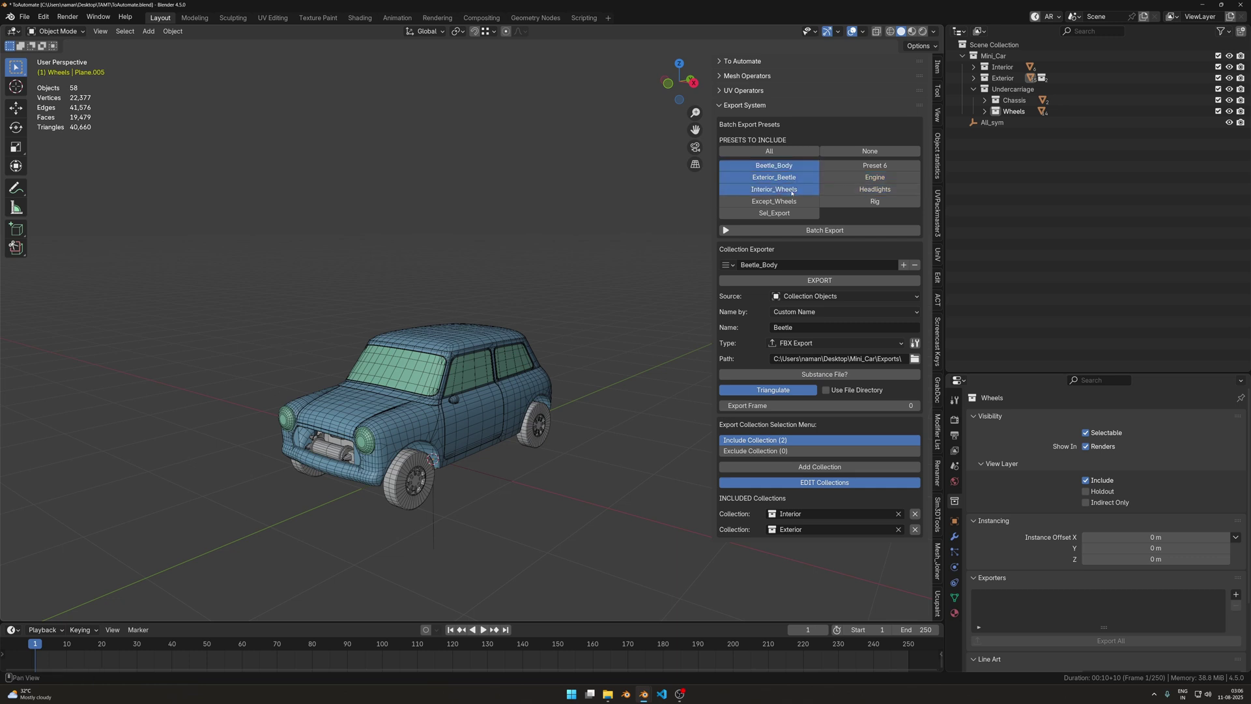
click(840, 171)
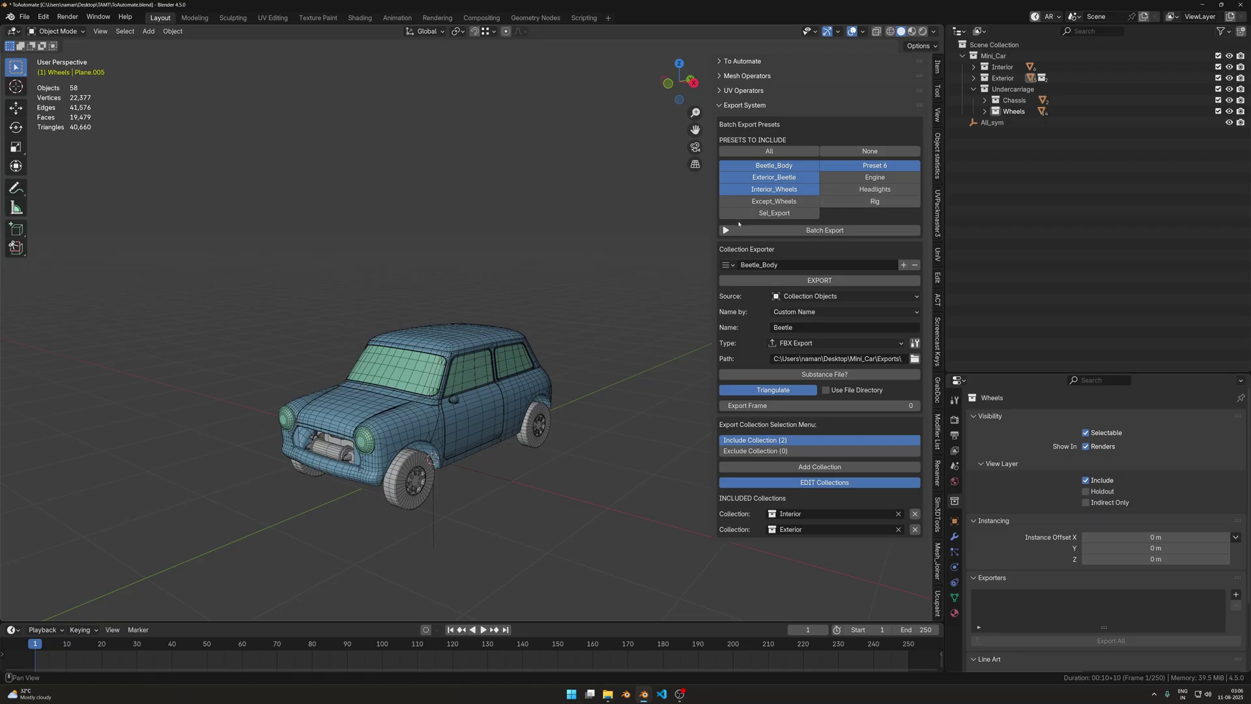
Add a new export preset and name it T_Beetle.
click(903, 265)
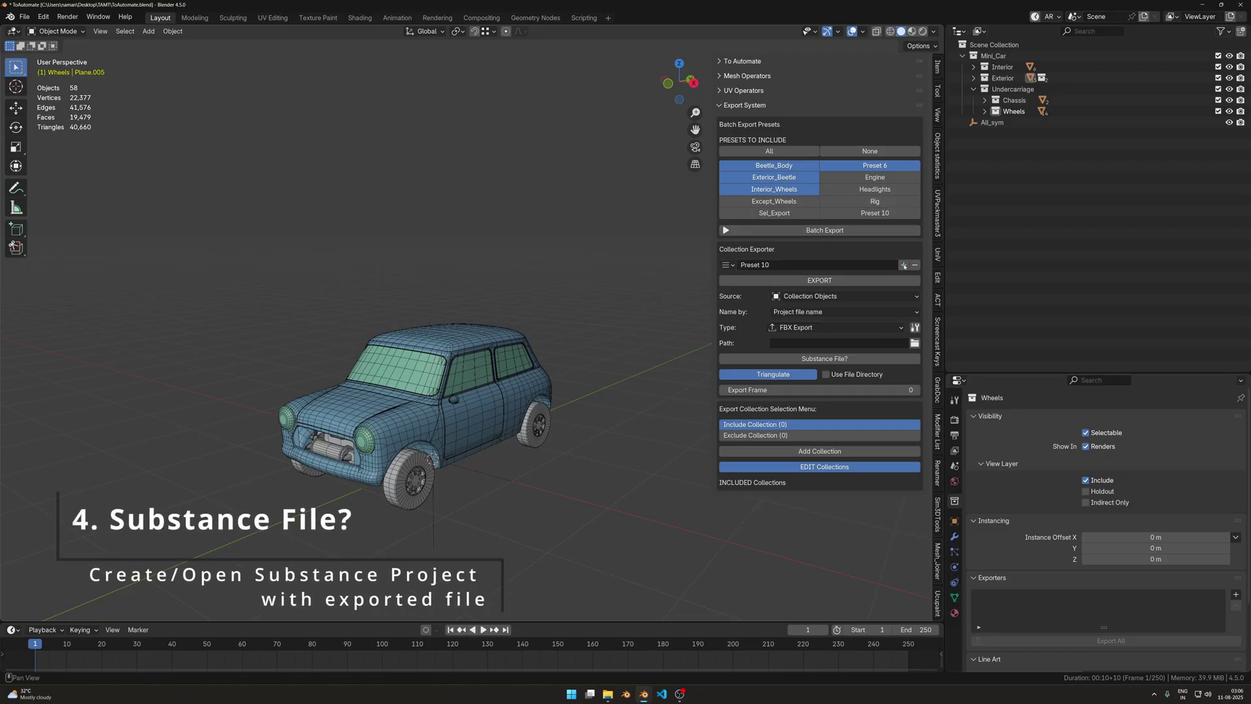
double_click(799, 266)
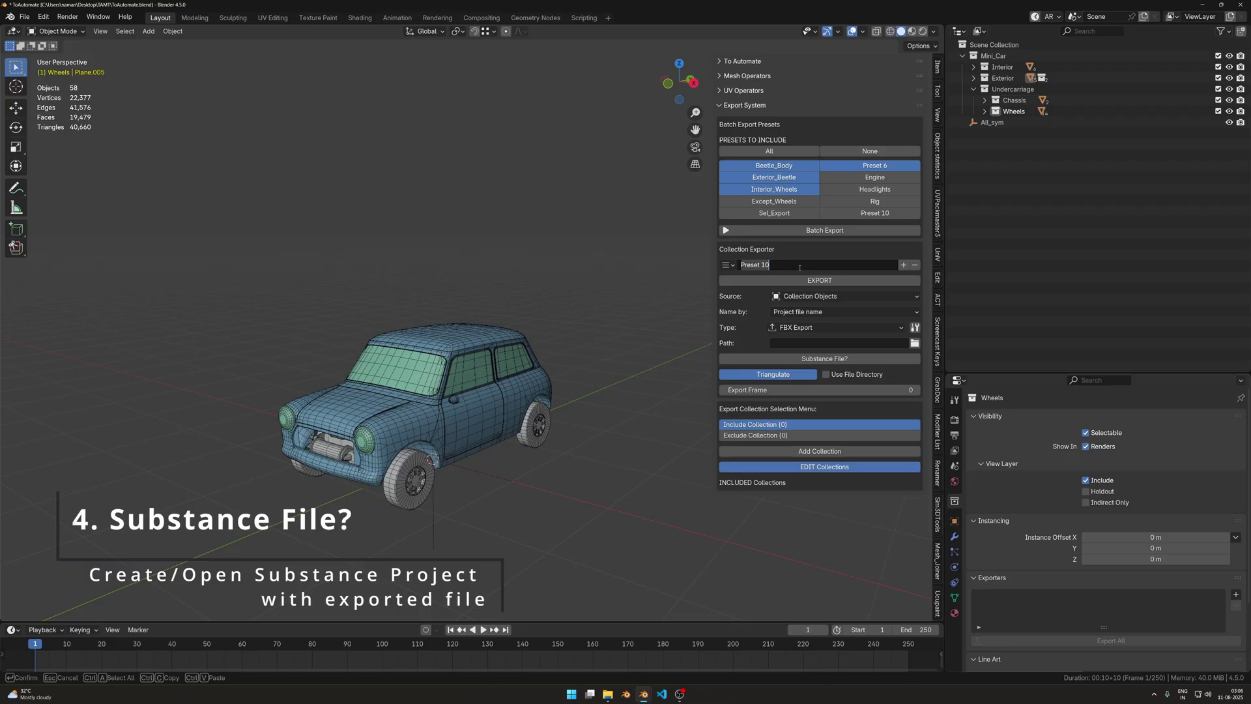
text(Expopr)
text(t)
key(BackSpace)
key(BackSpace)
key(BackSpace)
key(BackSpace)
key(BackSpace)
key(BackSpace)
key(BackSpace)
text(T)
text(_Beetle)
key(Return)
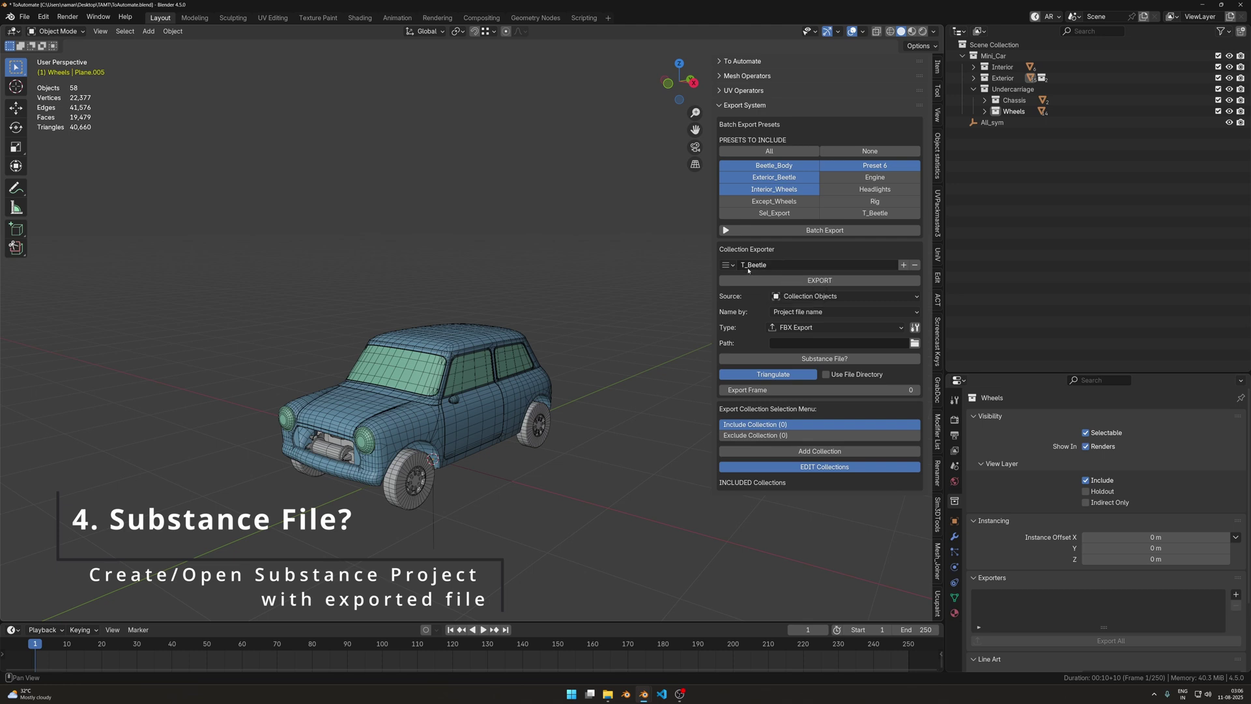
Extend the T_Beetle preset's name to Tex_Beetle.
click(749, 267)
click(748, 267)
text(ex)
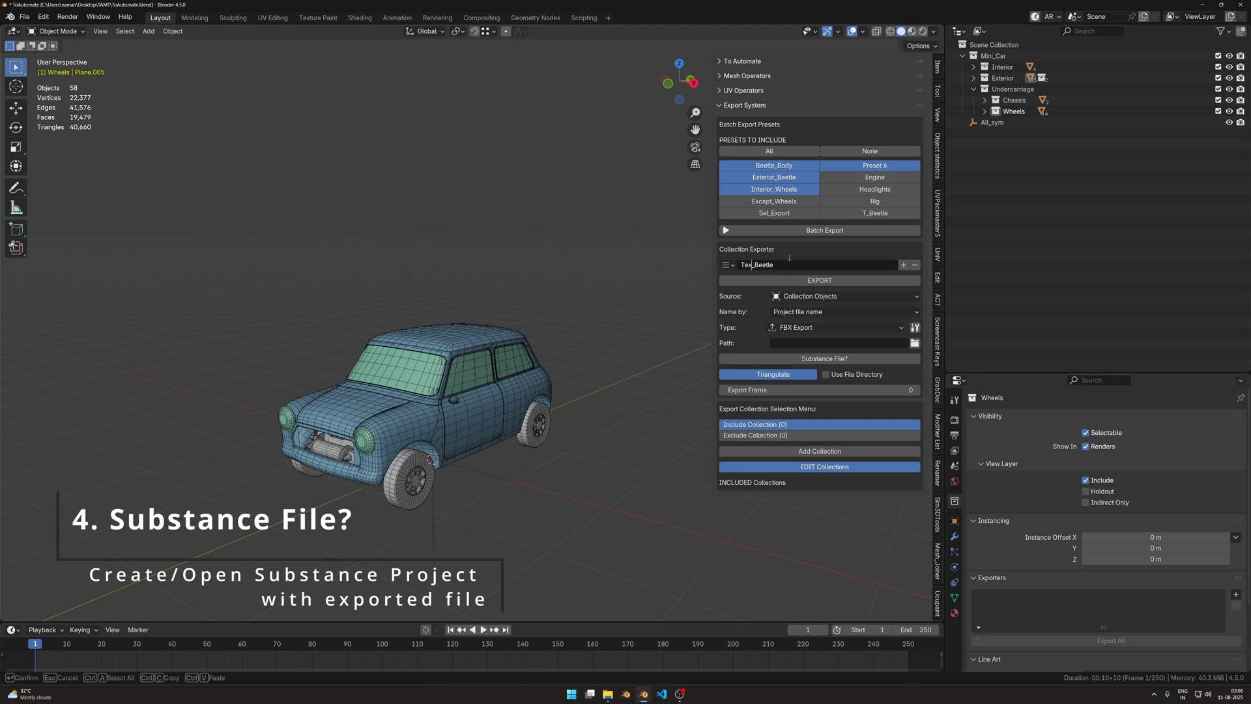
key(Return)
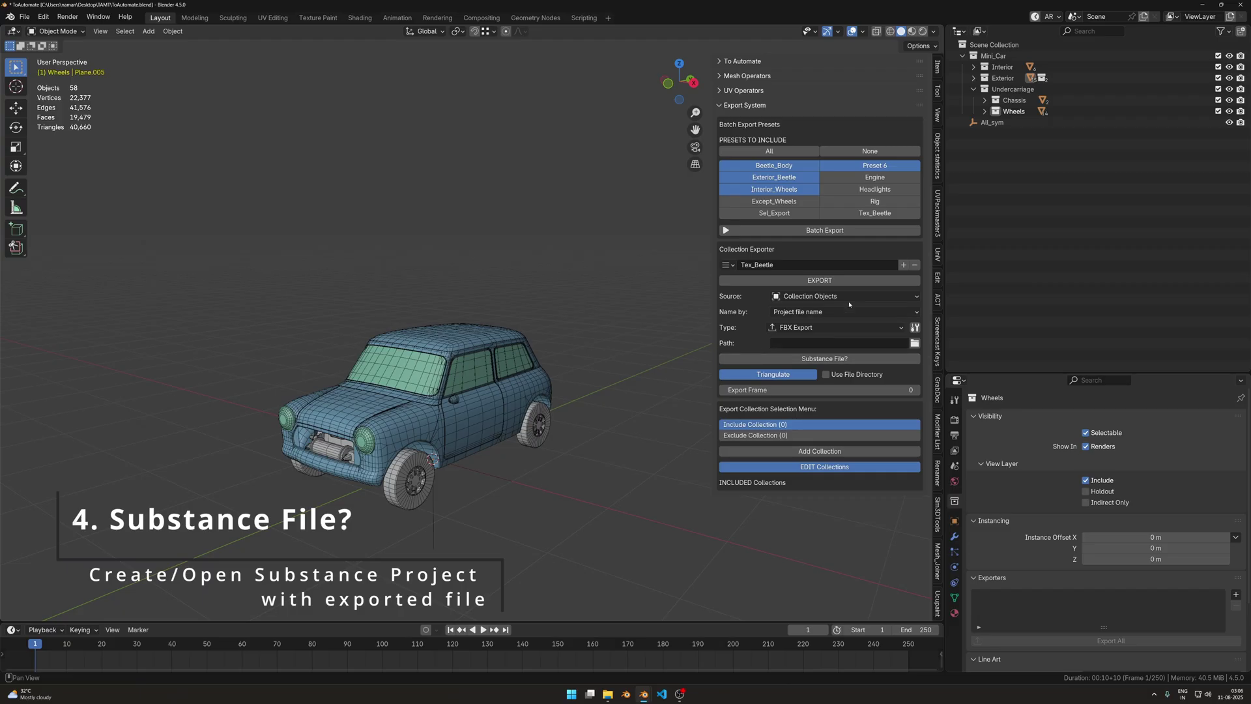
Use Collection Objects as the Tex_Beetle preset's source and give the export the custom name Beetle_Exterior.
click(808, 296)
click(819, 309)
click(820, 313)
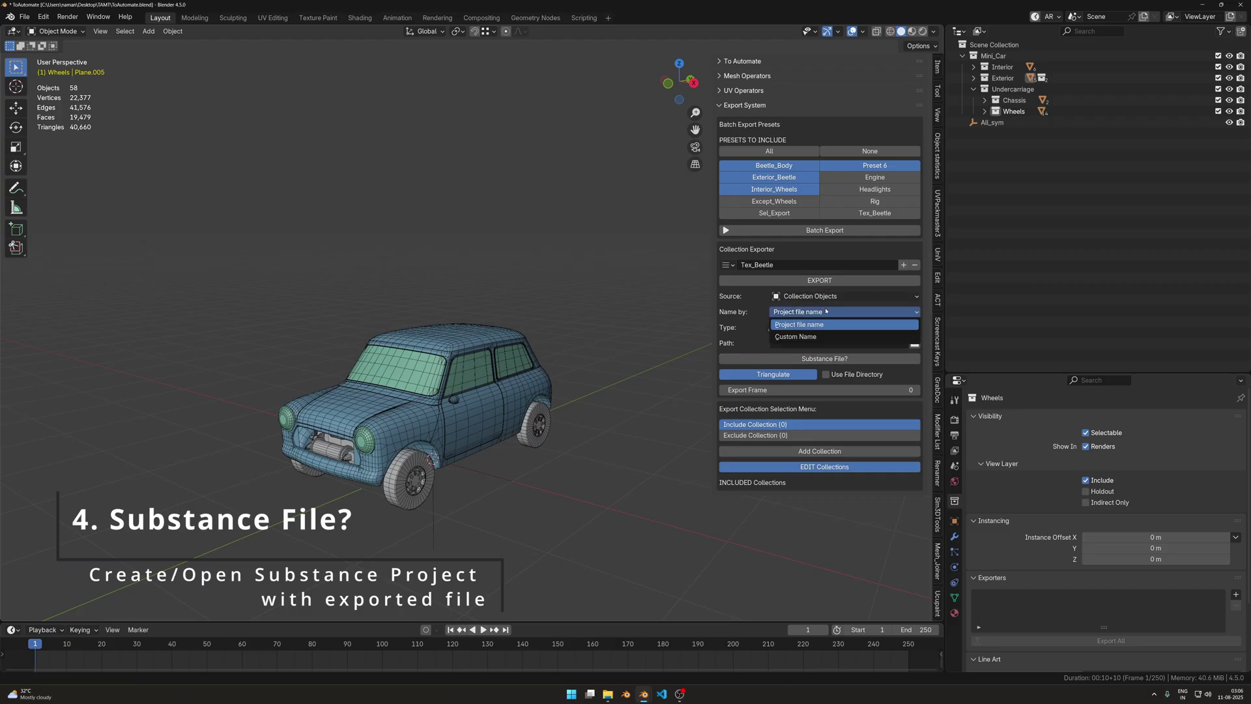
click(817, 337)
click(815, 327)
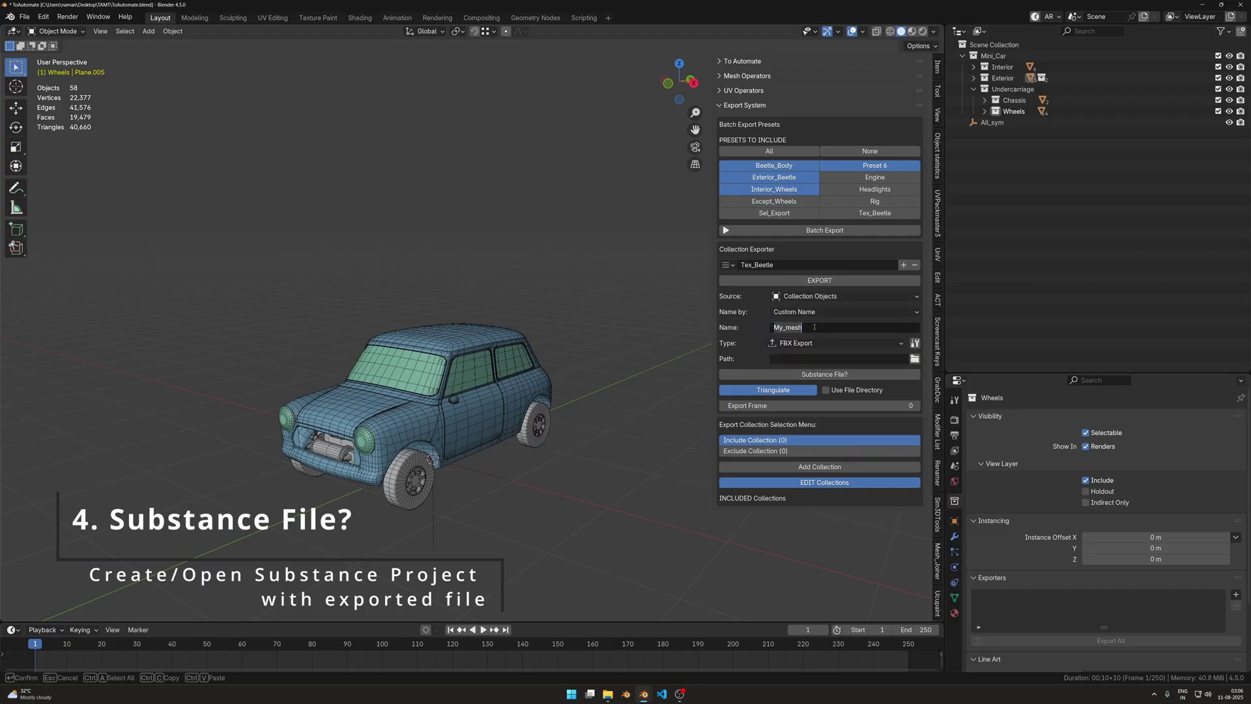
text(Beetle_Exterior)
key(Return)
Select the car's body shell and front body panel, and expand the Exterior collection to inspect its sub-collections.
click(445, 440)
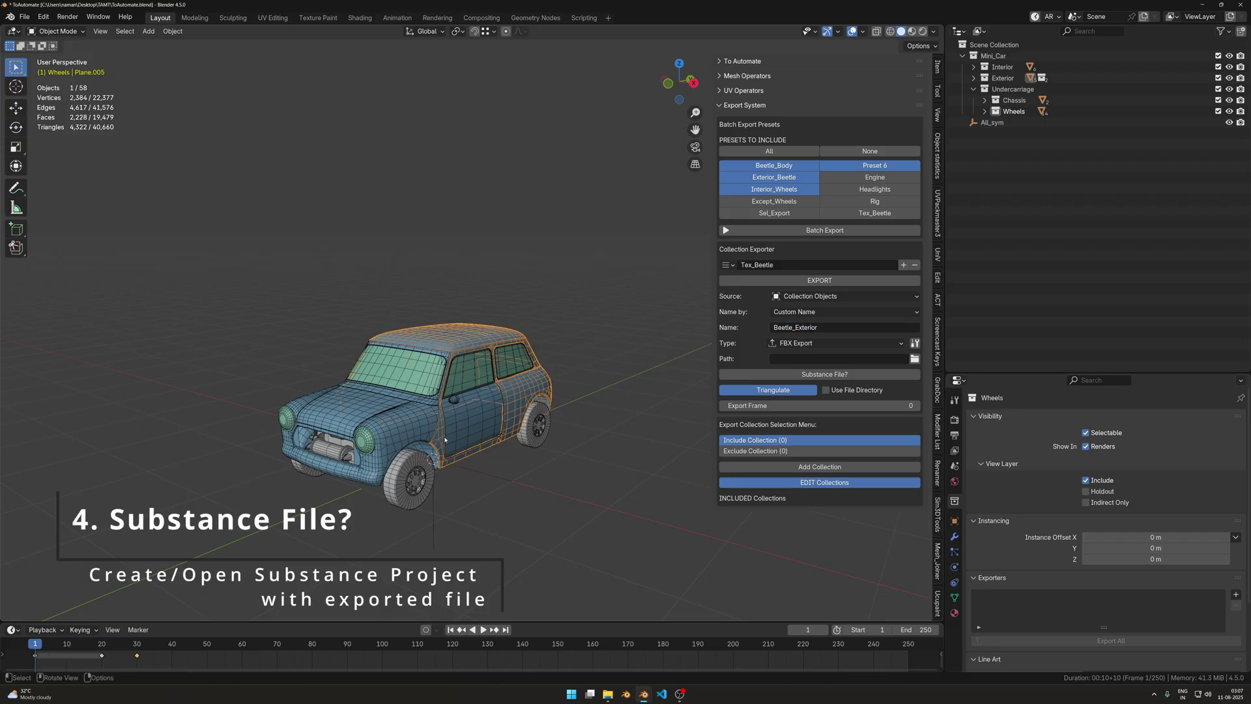
click(395, 427)
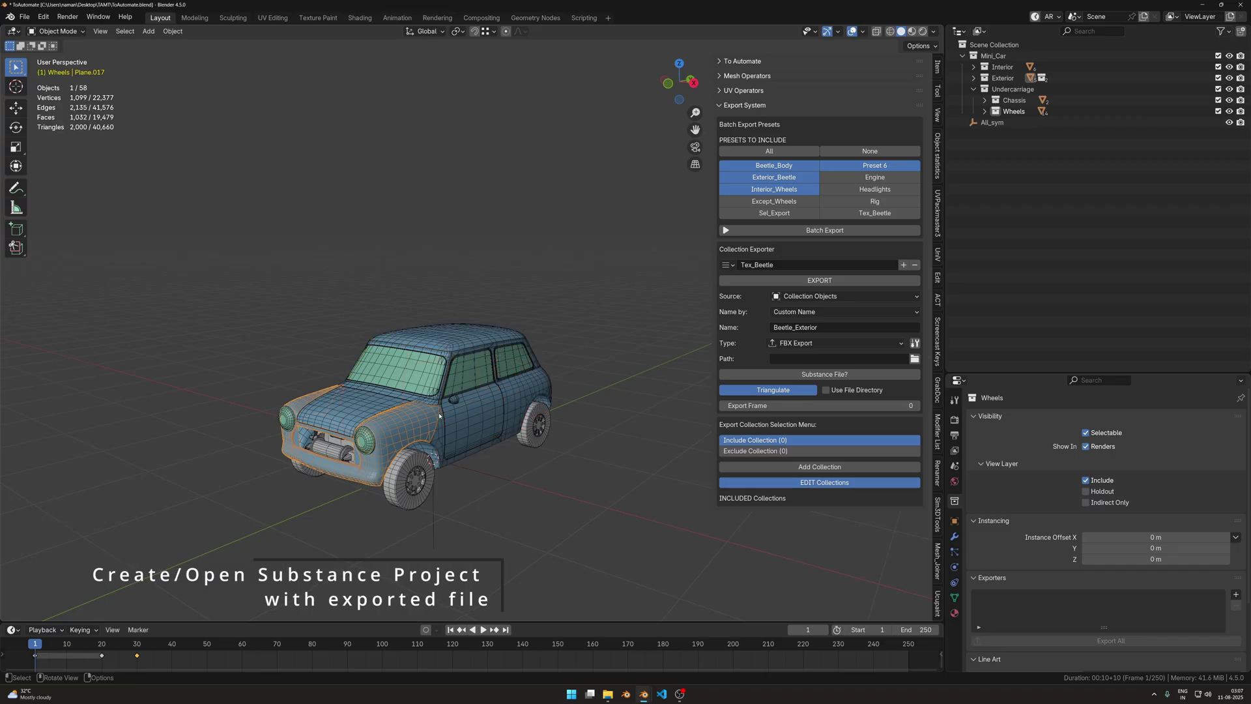
click(1004, 78)
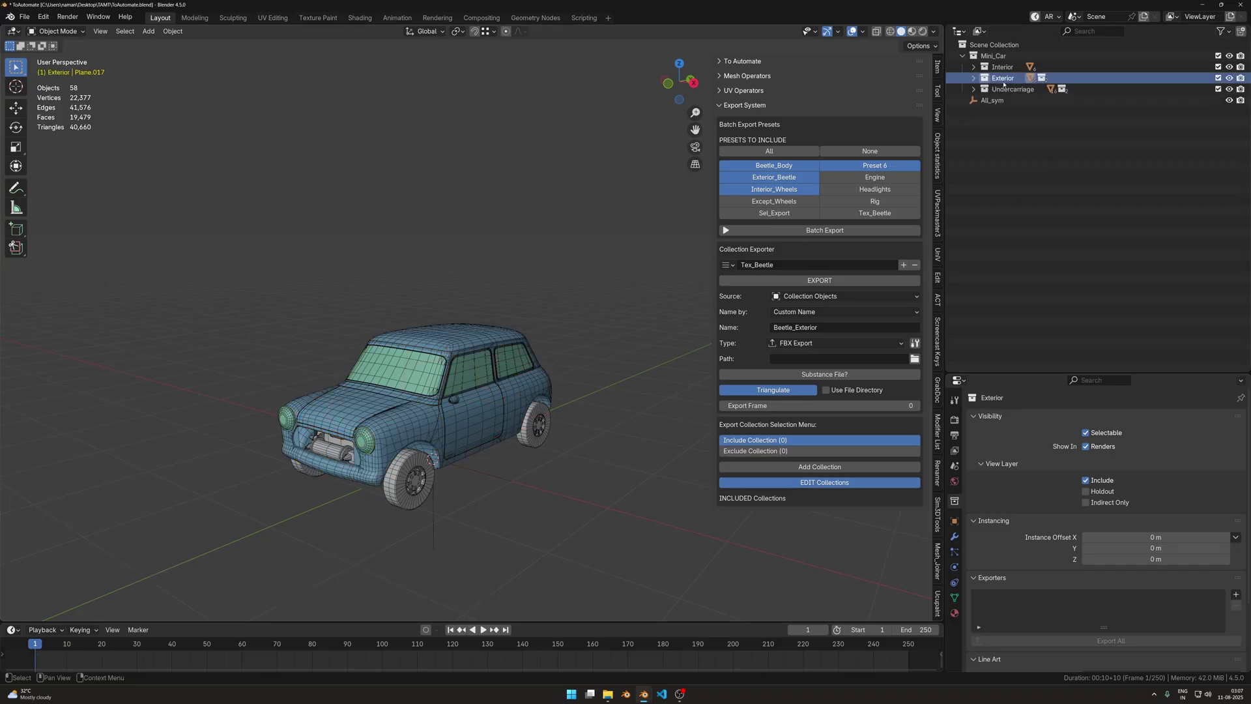
click(973, 78)
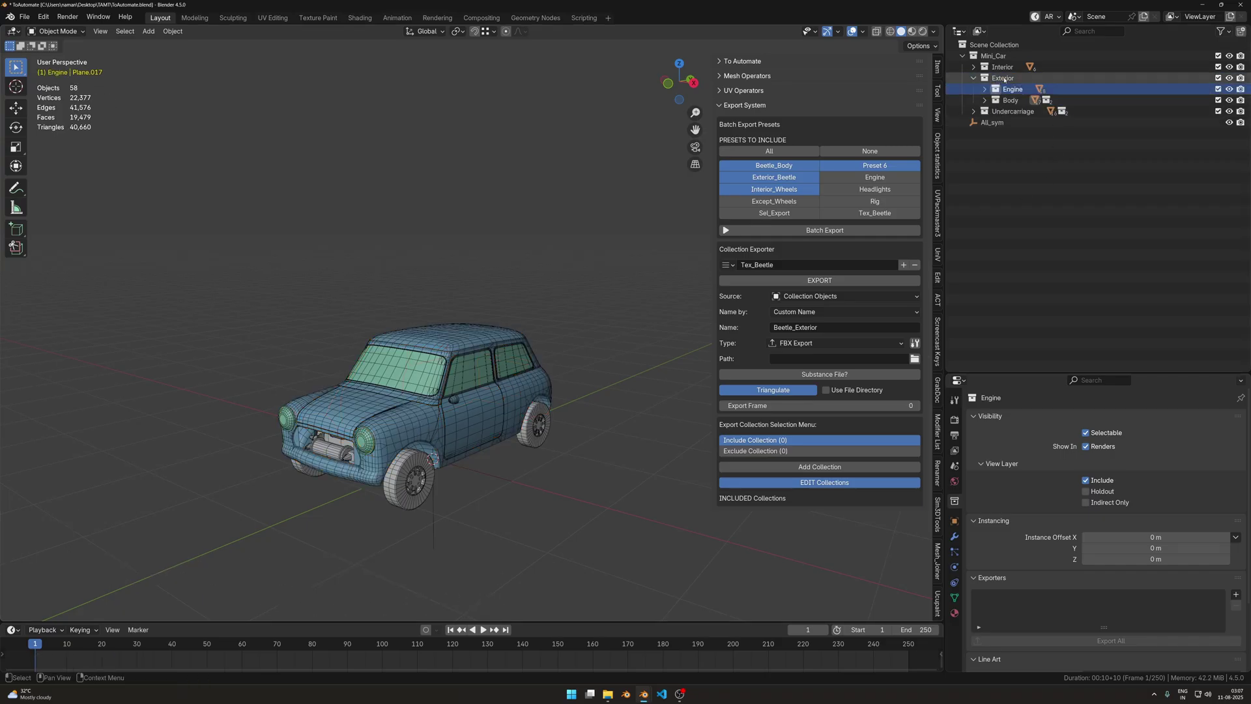
Add the Exterior collection's Body sub-collection to the collections included in the Tex_Beetle export.
click(1010, 100)
click(845, 467)
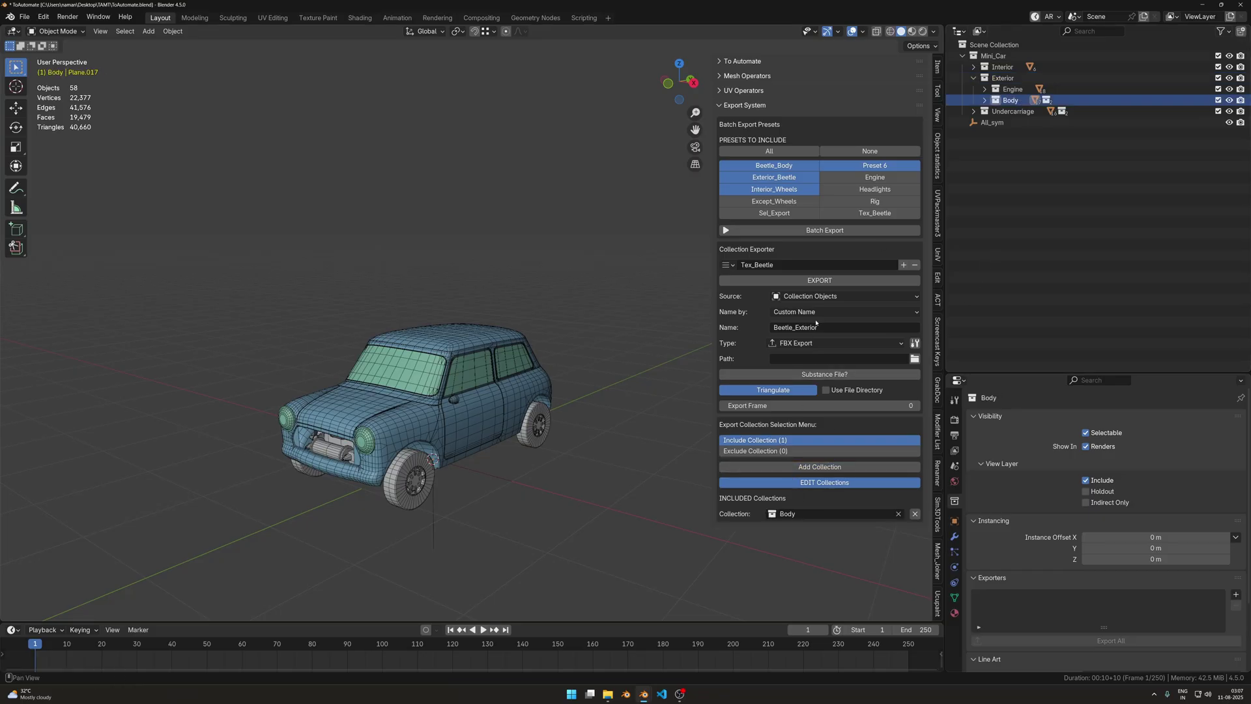
Select and isolate the Body collection's objects to inspect the exported parts, restore the hidden objects and clear the selection.
right_click(1007, 101)
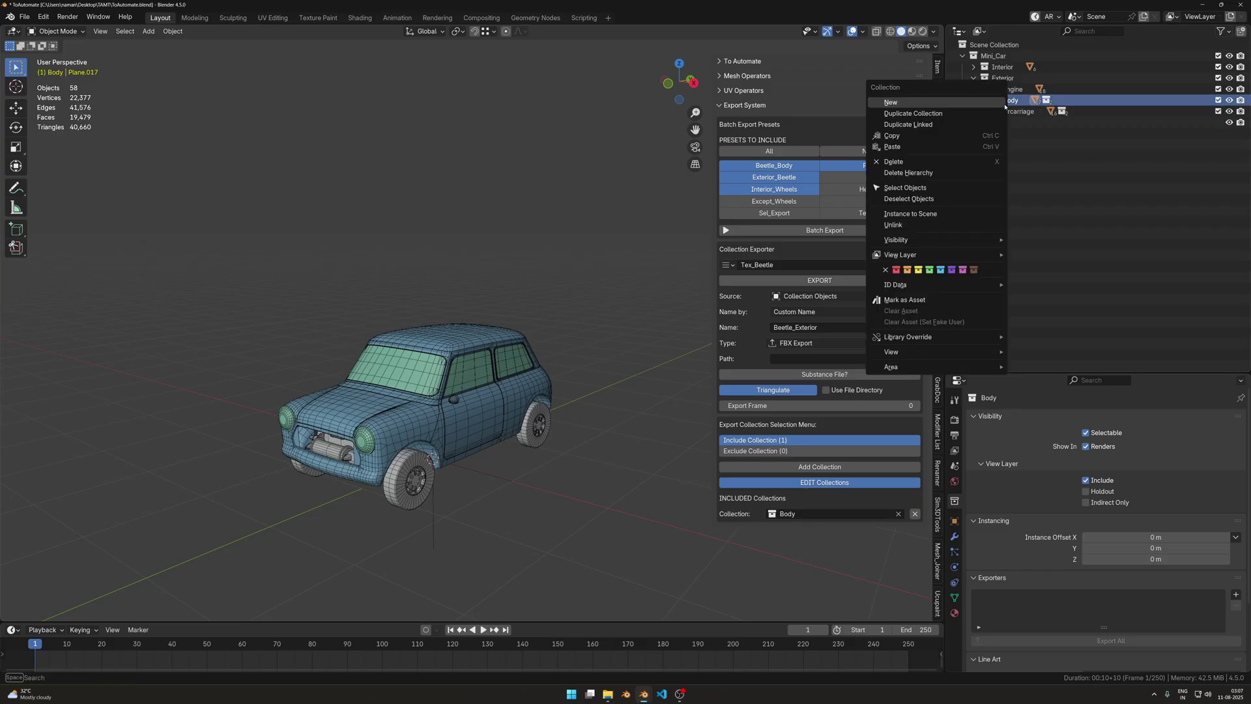
click(919, 187)
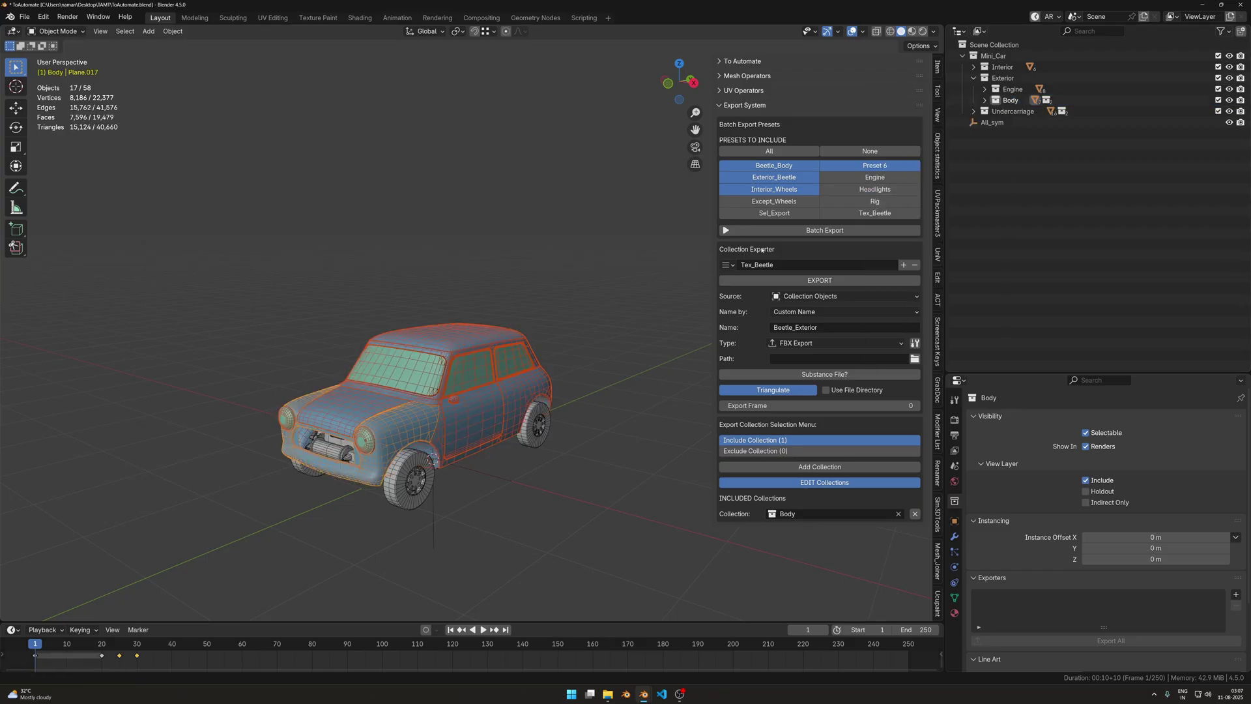
key(shift+h)
key(z)
click(412, 330)
mouse_move(397, 328)
middle_down()
mouse_move(460, 307)
mouse_move(350, 333)
middle_up()
key(ctrl+z)
key(z)
click(427, 328)
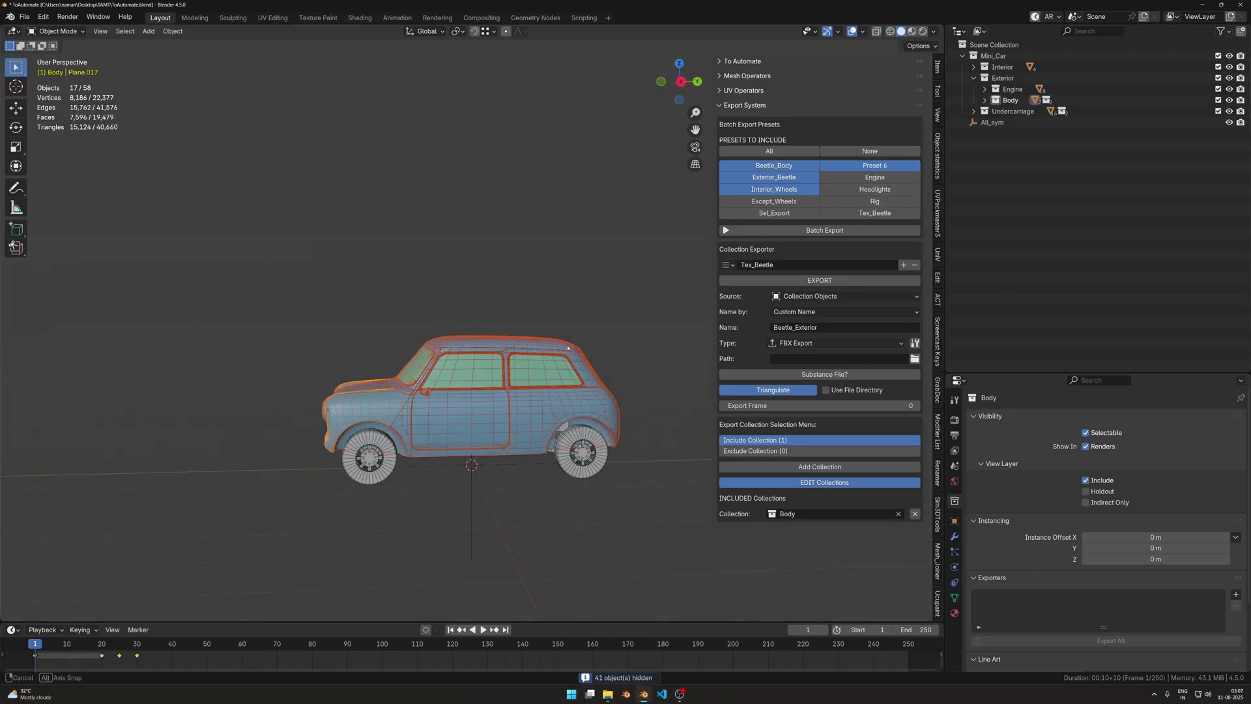
middle_drag(584, 285, 611, 297)
click(466, 377)
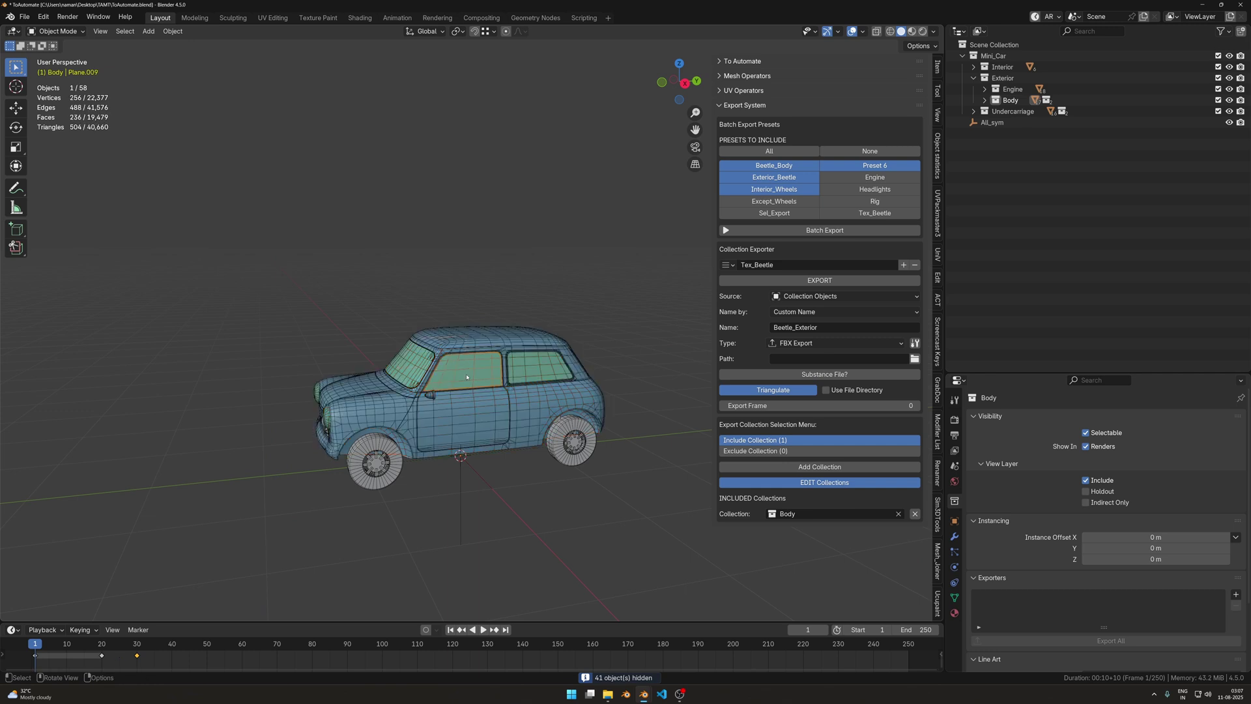
click(575, 282)
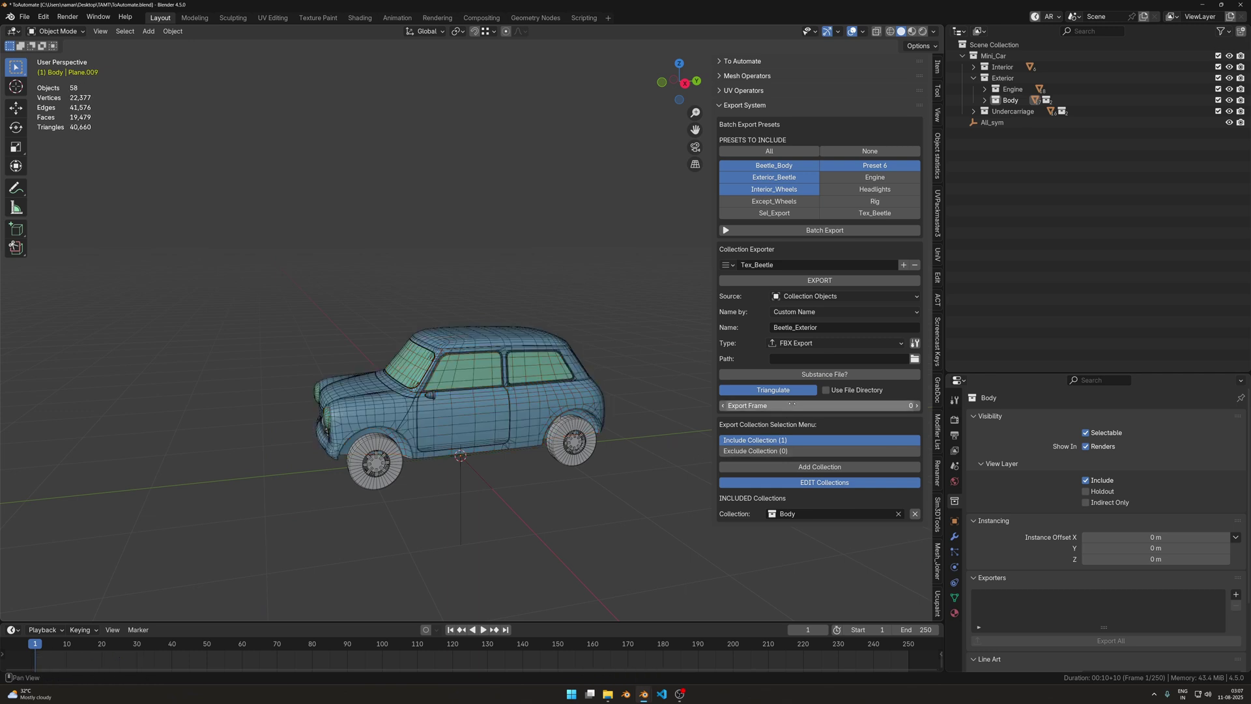
Choose FBX Export as the preset's type and create a folder named TExturing_Files inside Exports for its output.
click(814, 343)
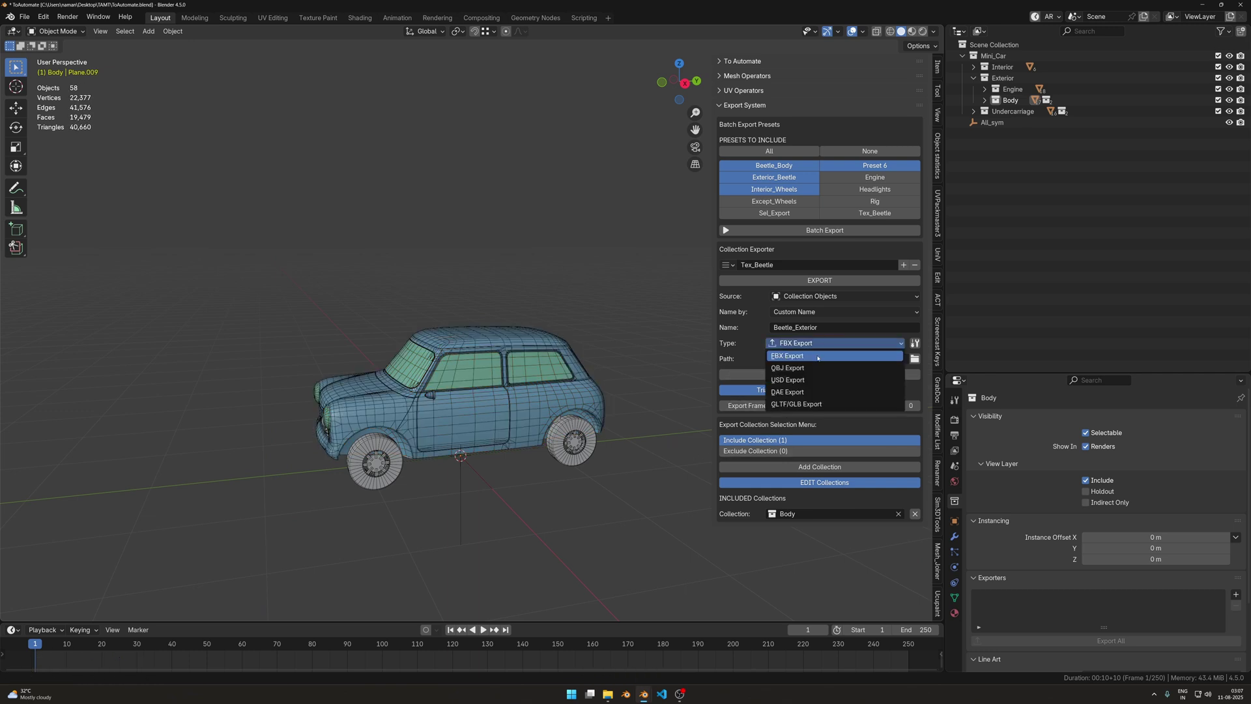
click(816, 357)
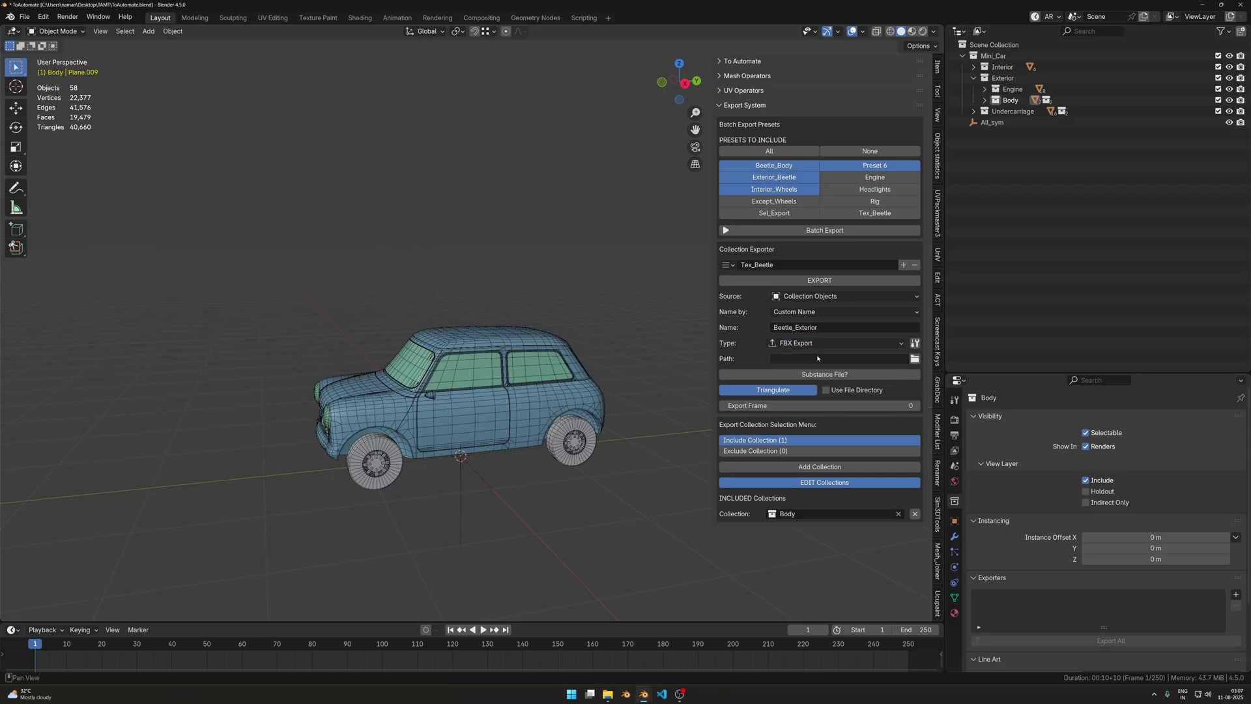
click(915, 359)
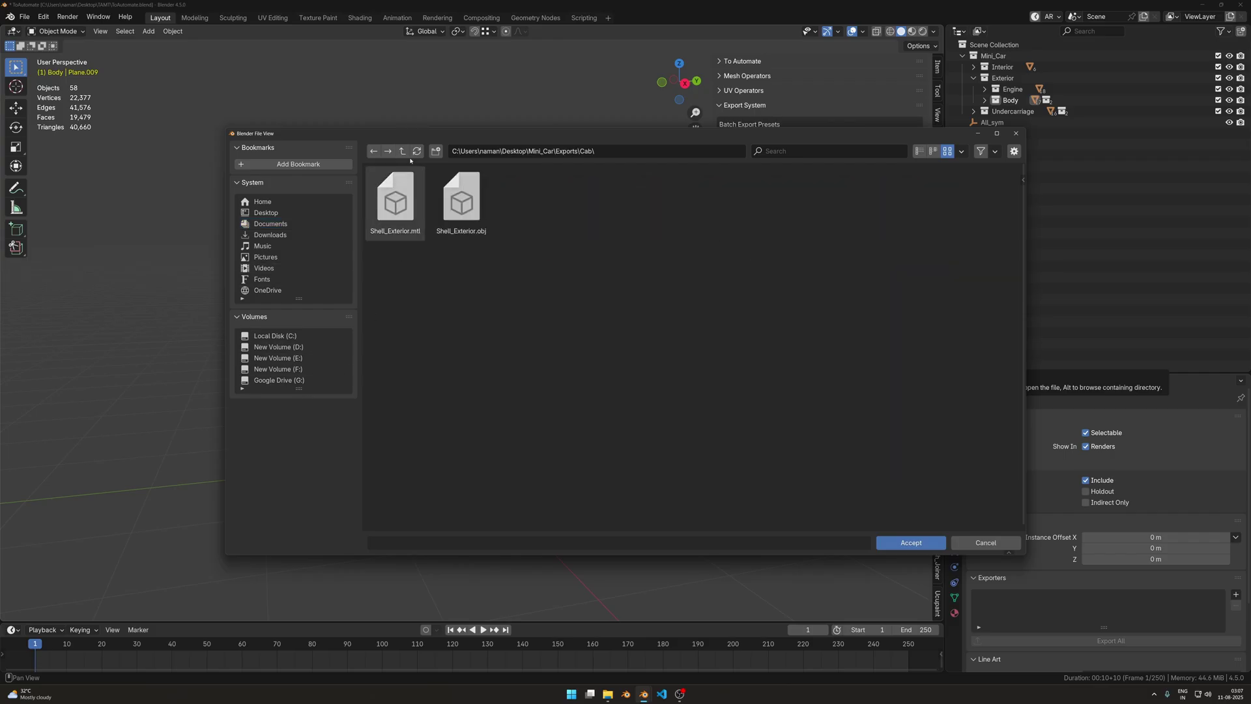
right_click(451, 262)
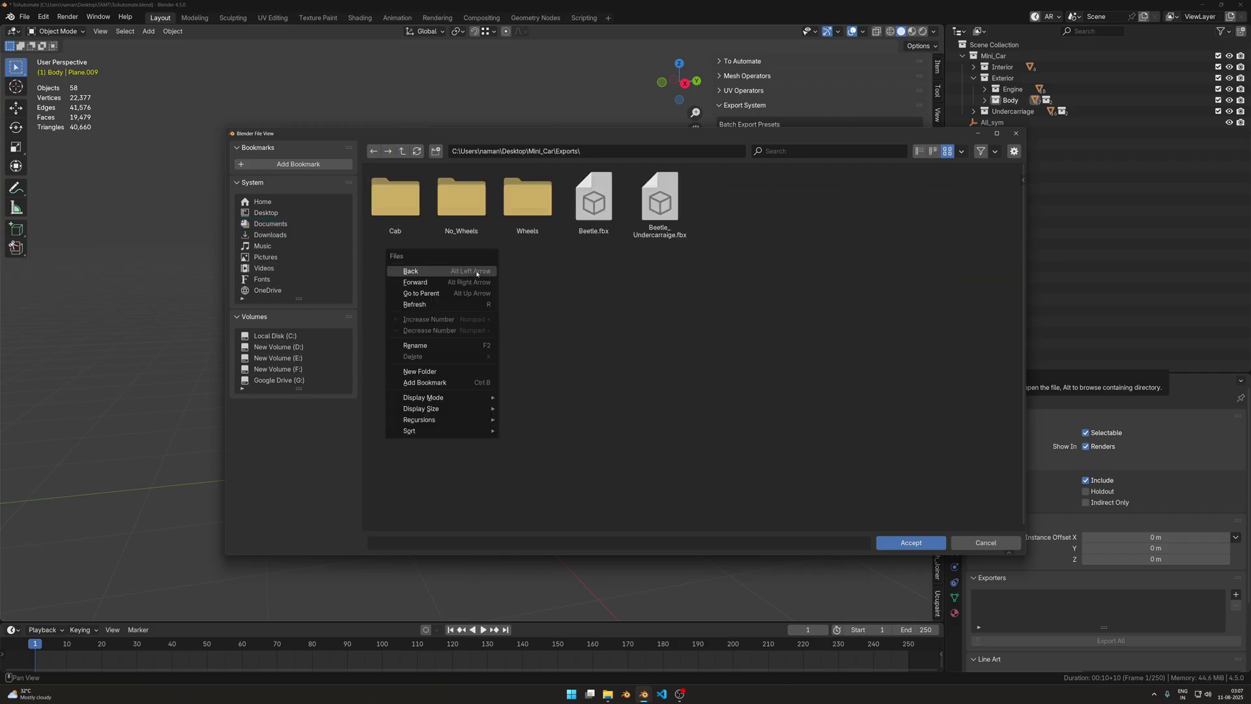
click(463, 370)
text(TExture)
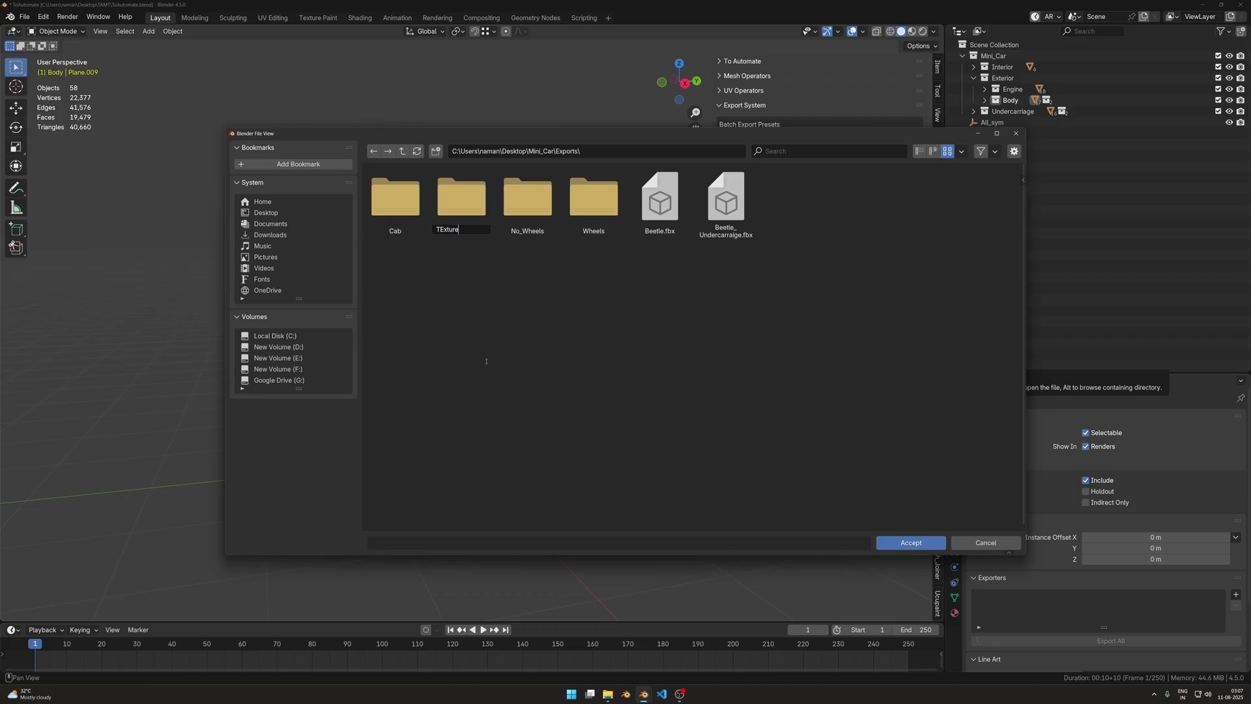
key(BackSpace)
text(ing_Files)
key(Return)
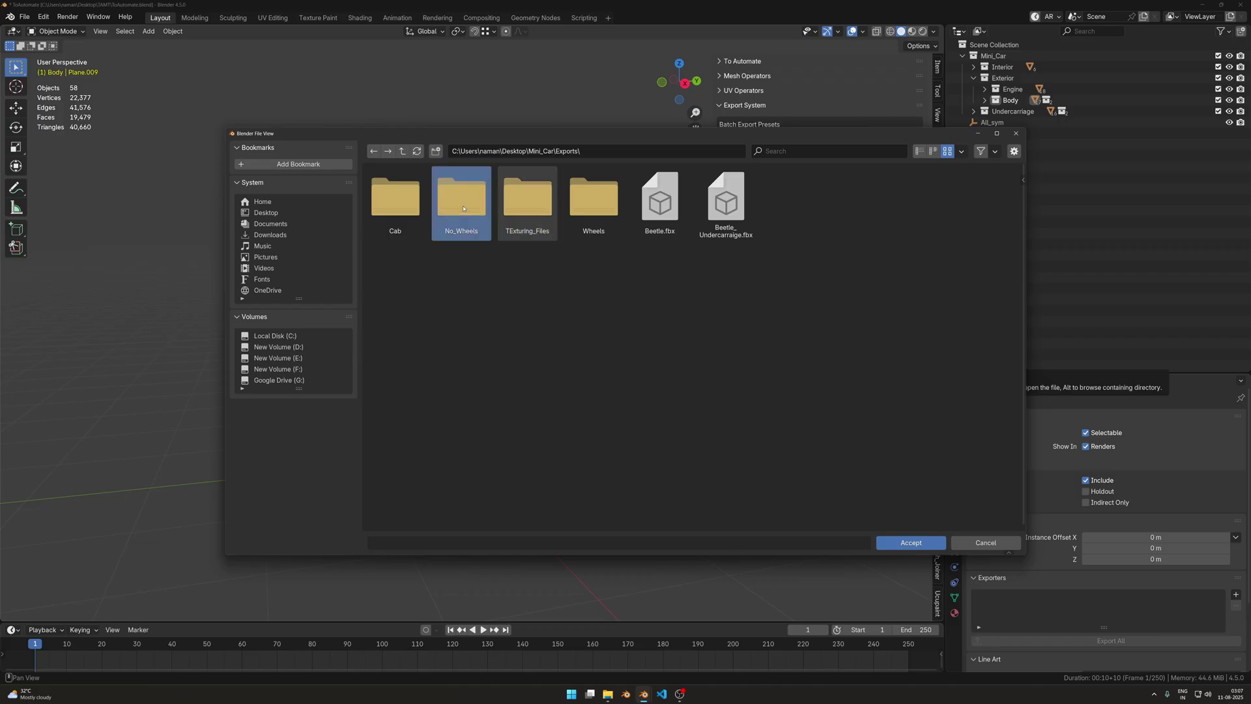
Use the TExturing_Files folder as the Tex_Beetle preset's export path.
double_click(516, 210)
click(911, 544)
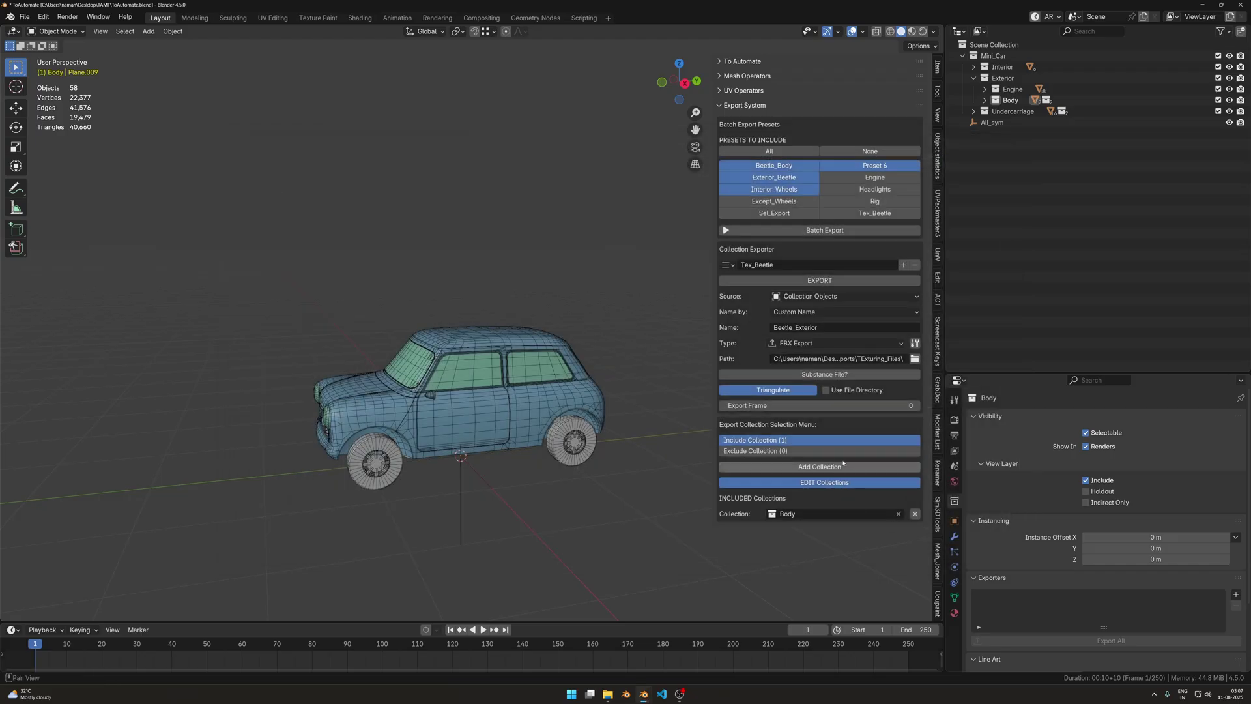
click(847, 359)
key(Return)
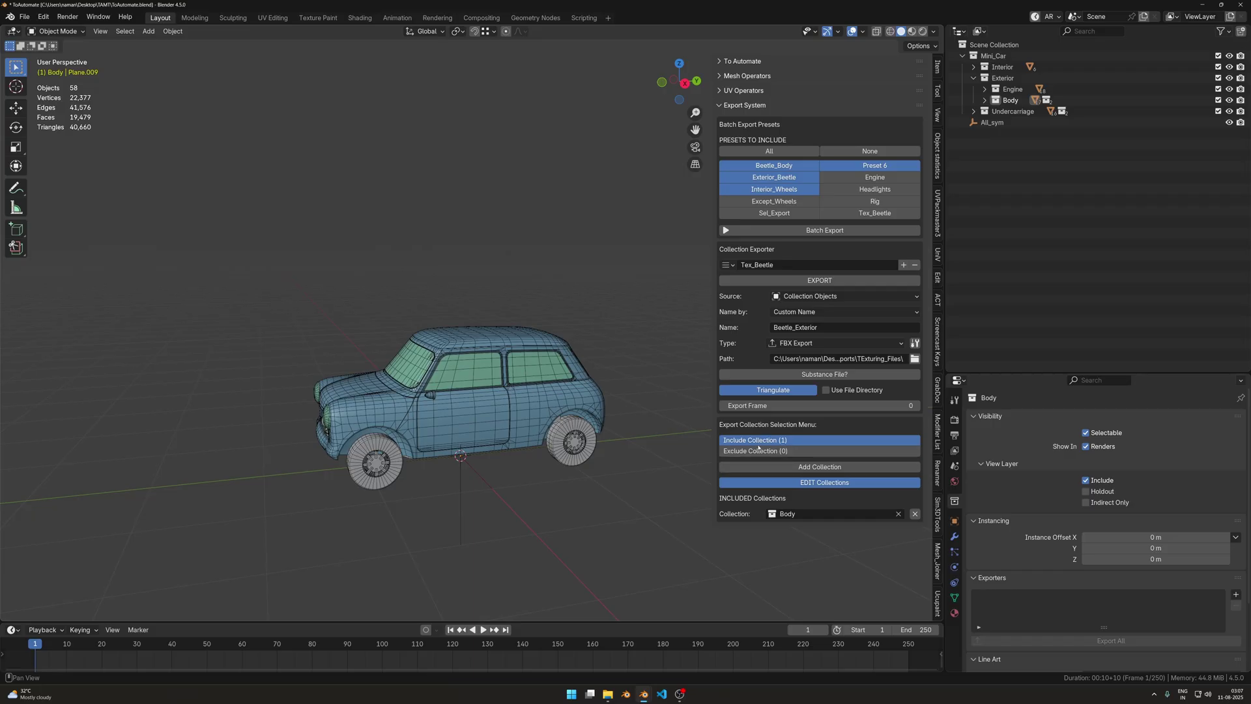
Enable the Substance File option and set its Spp path to the Exports\TExturing_Files folder.
click(844, 374)
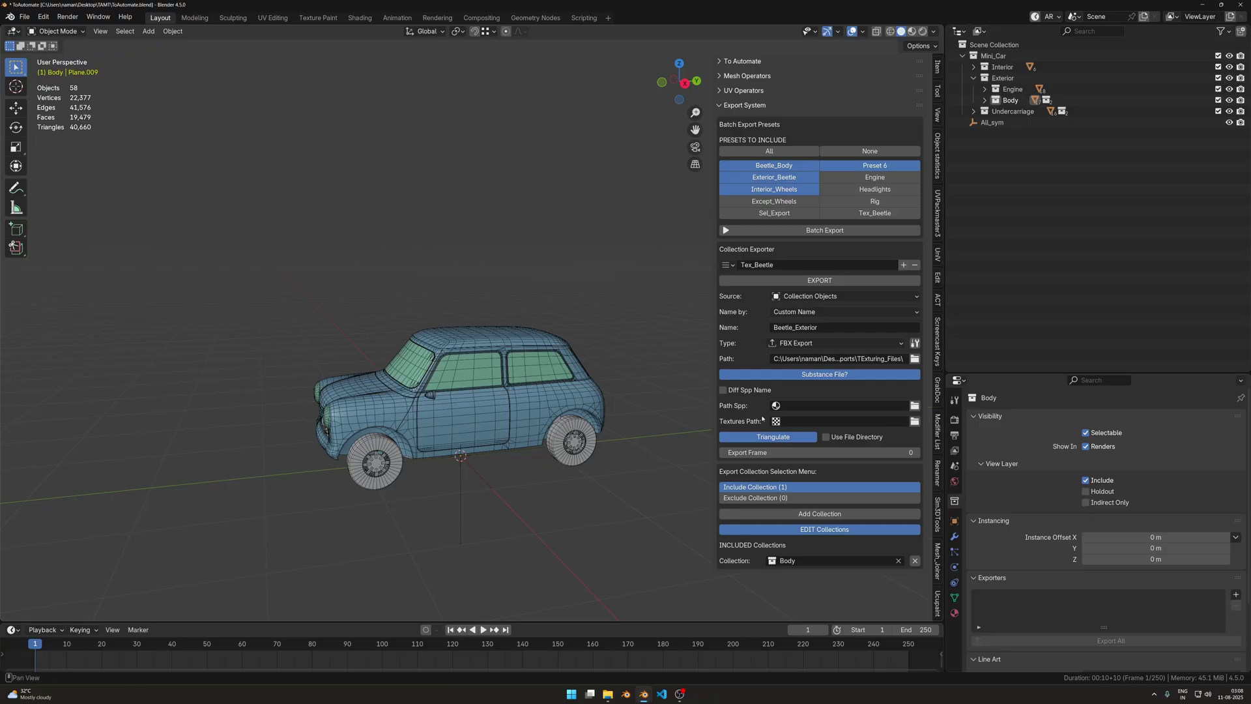
click(915, 405)
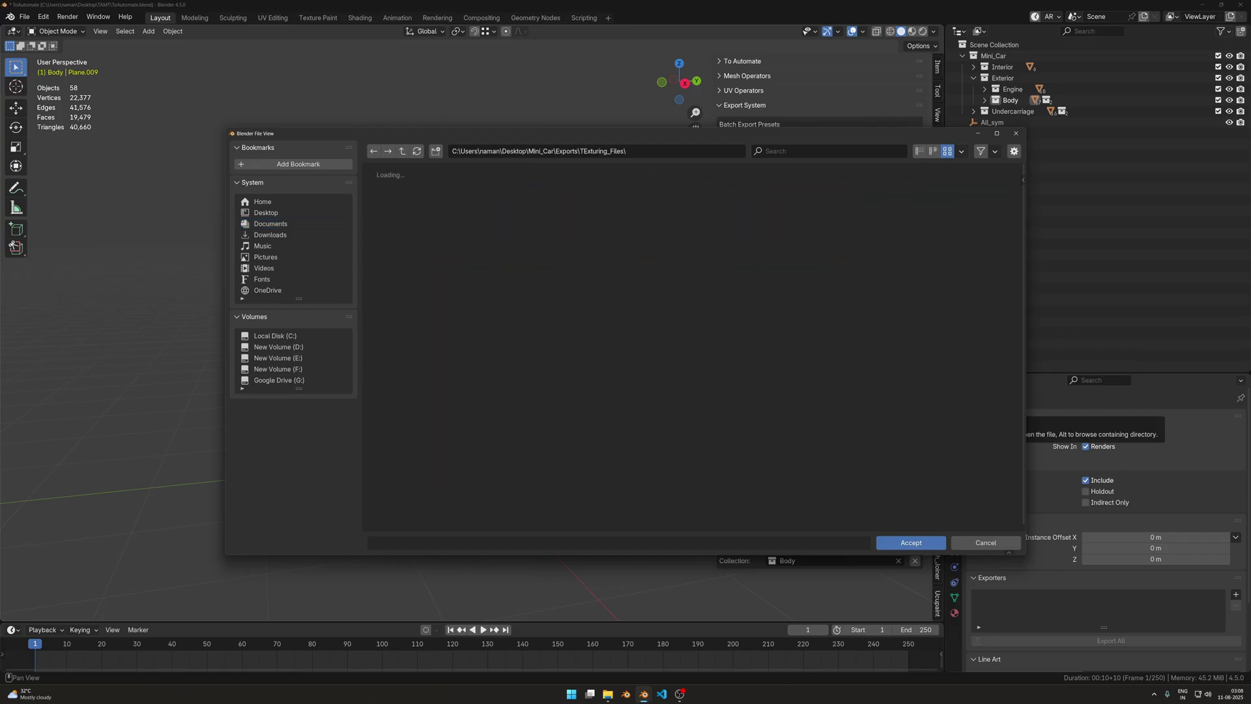
click(402, 151)
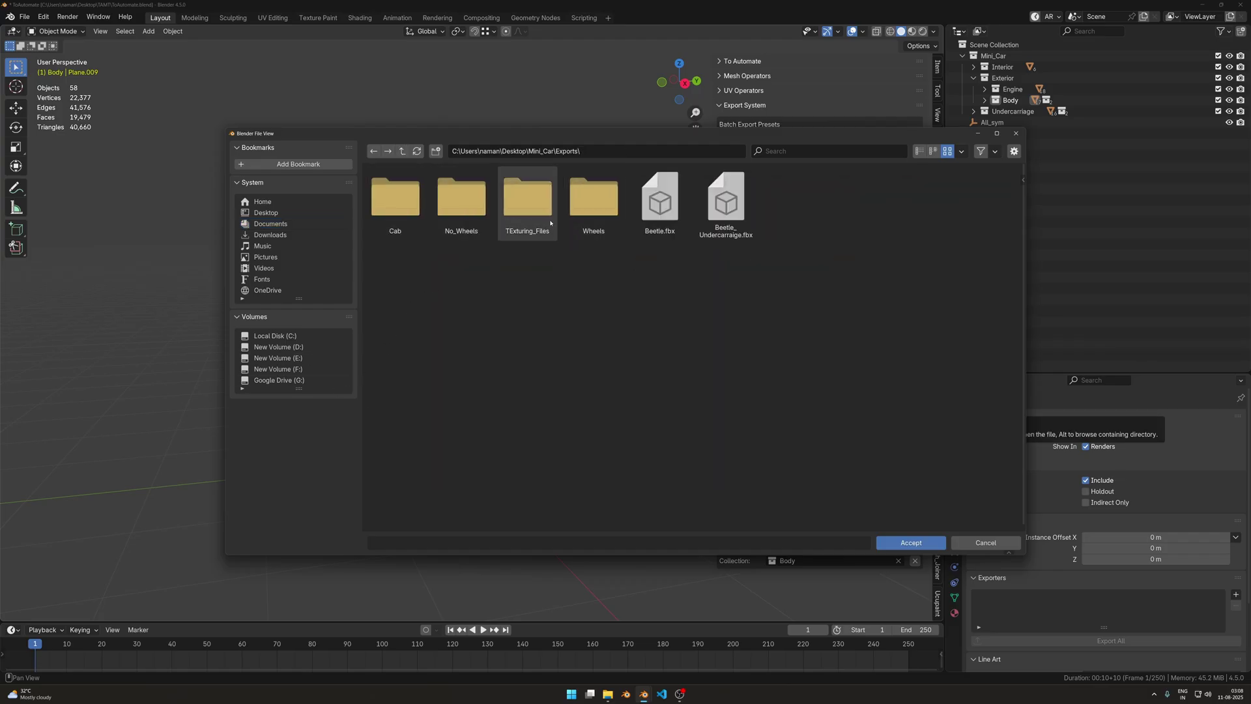
double_click(524, 195)
click(906, 542)
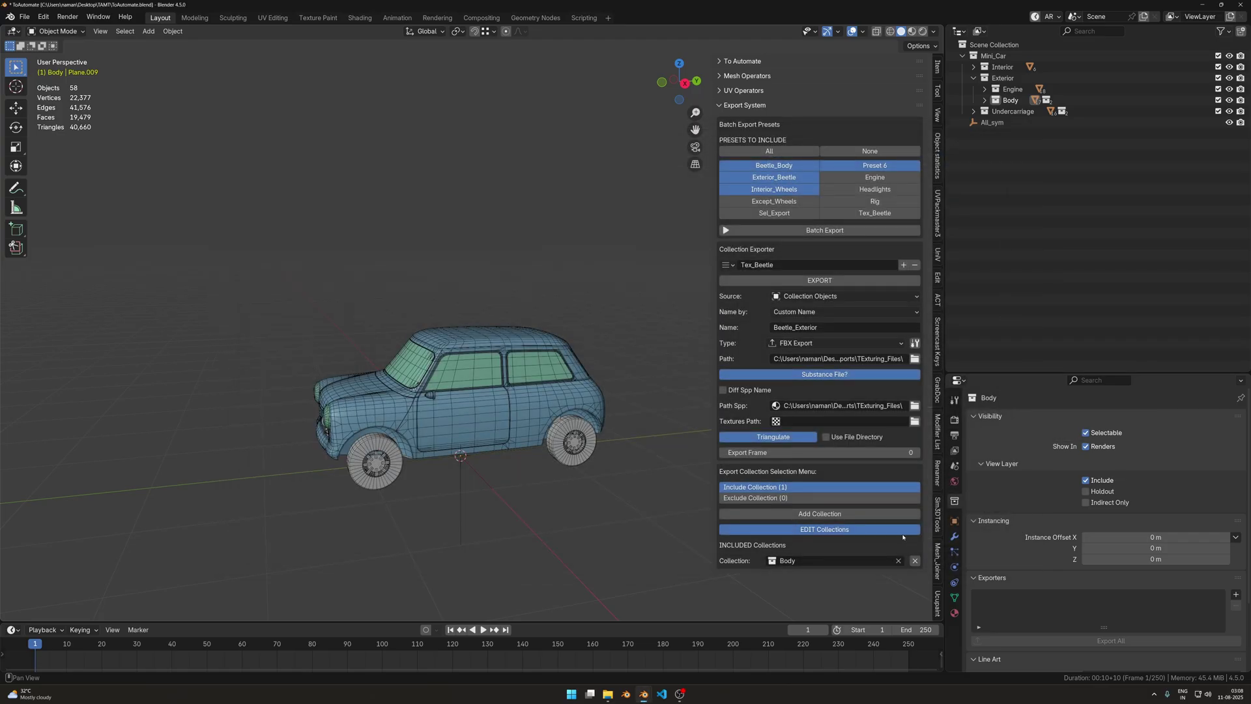
Create a Textures folder inside TExturing_Files and use it as the textures path.
click(915, 421)
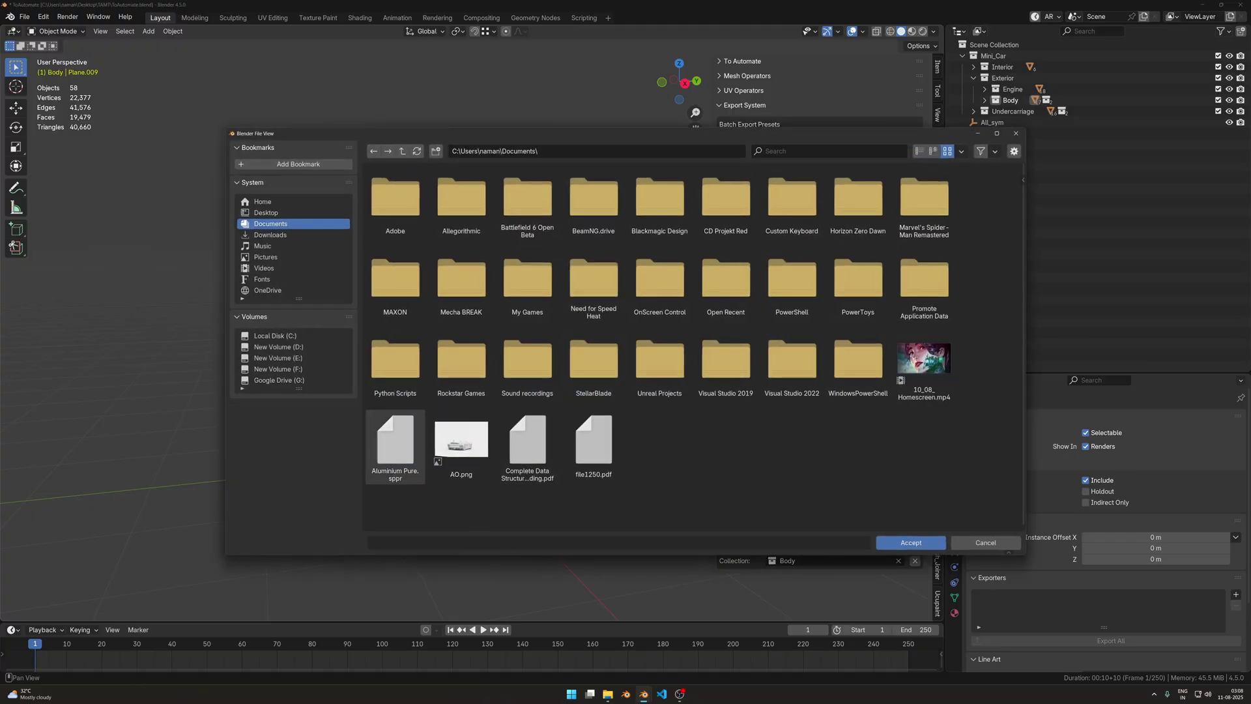
right_click(426, 331)
click(430, 322)
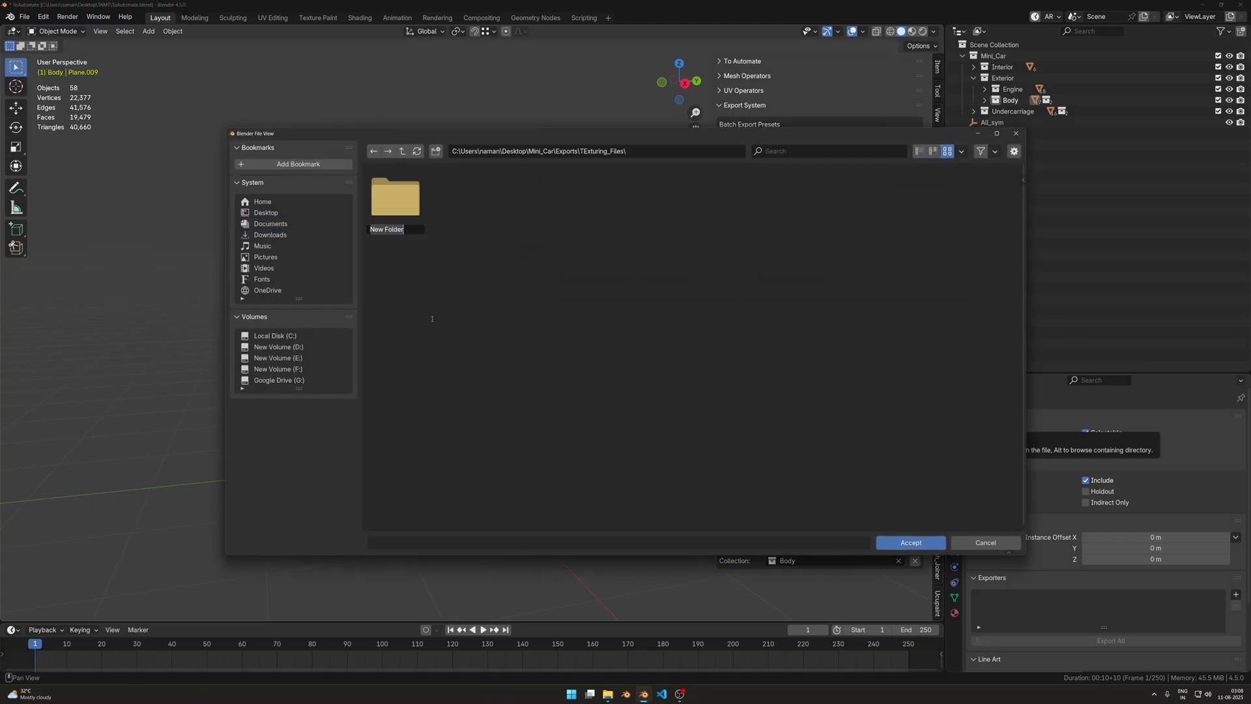
text(Textures)
key(Return)
click(899, 542)
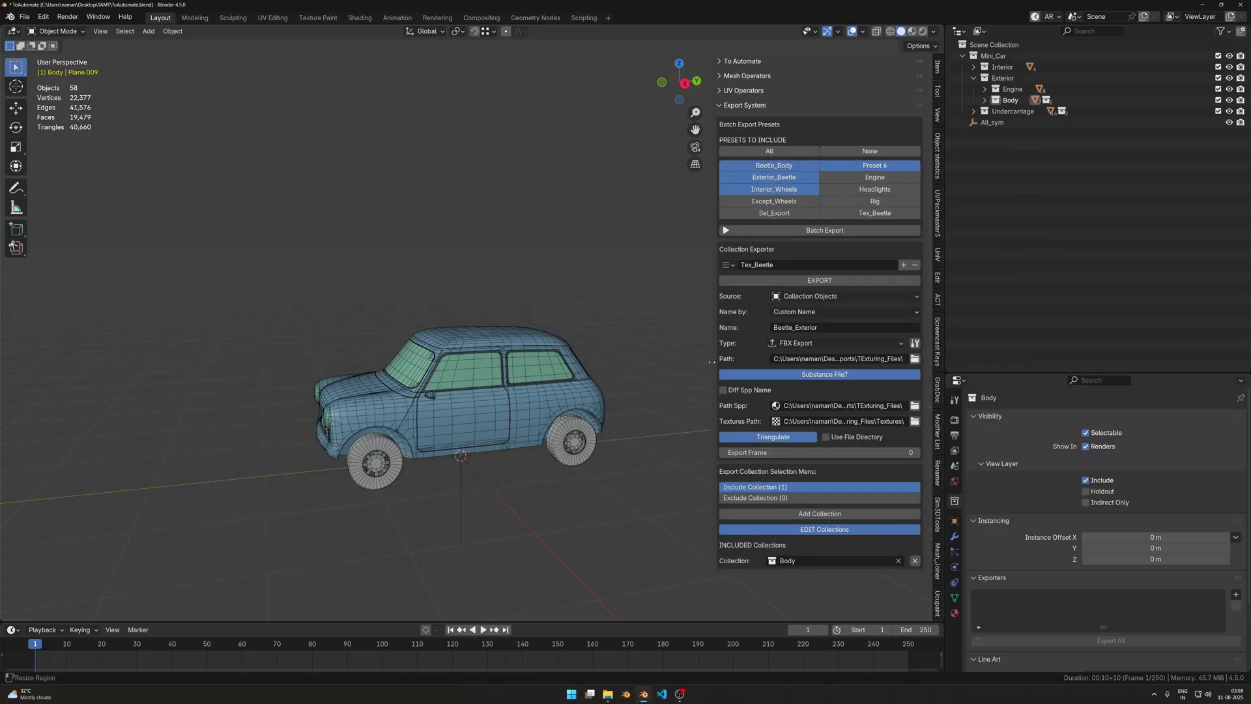
Widen the export settings area to read the full export, Spp and textures paths, and narrow it again.
drag(715, 365, 573, 391)
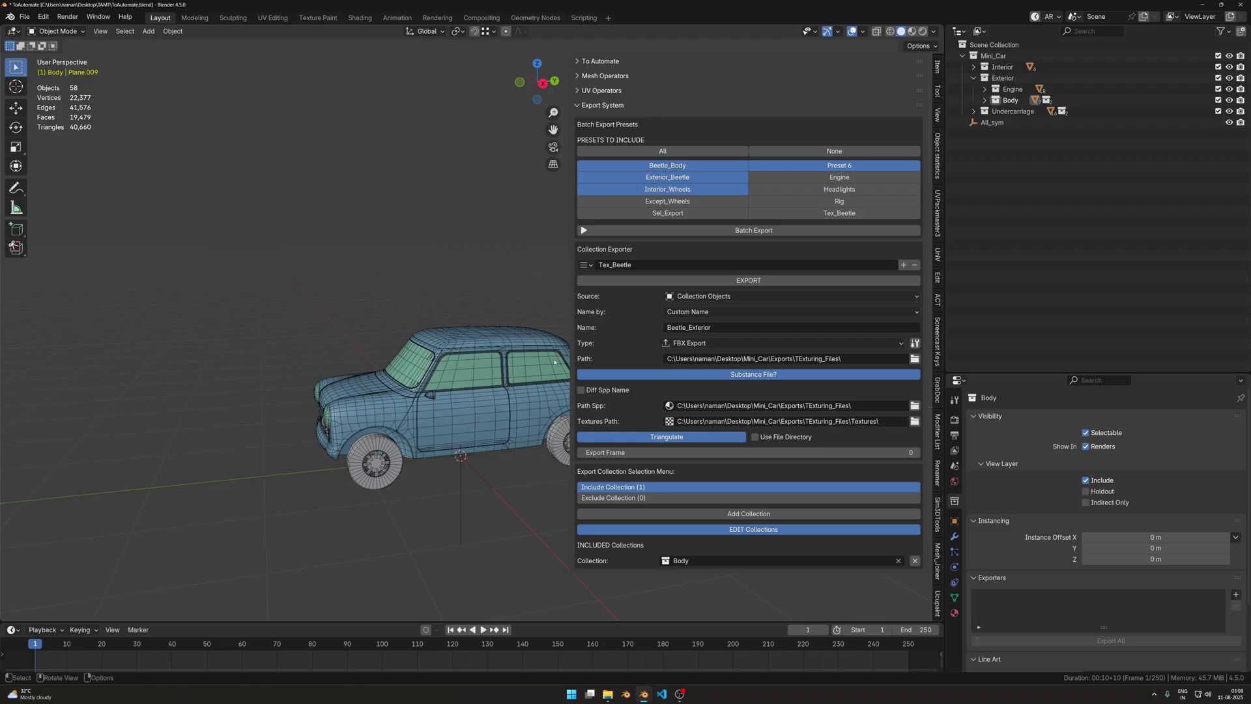
drag(574, 363, 663, 363)
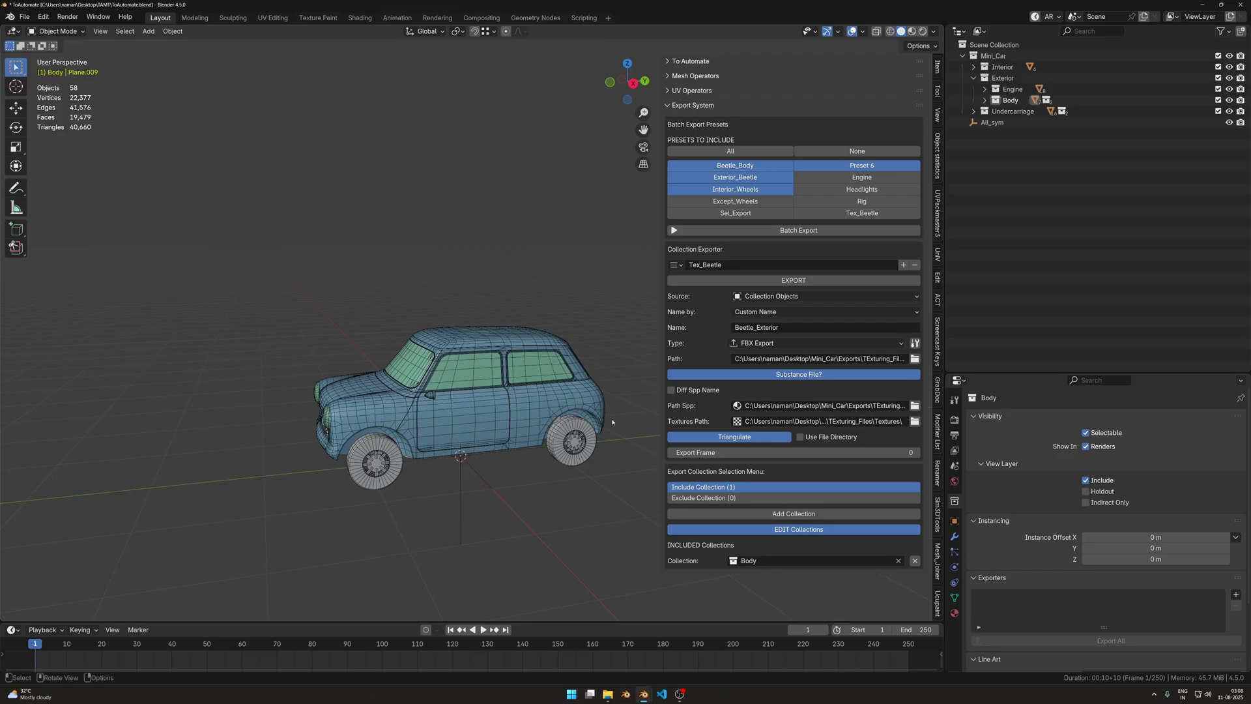
click(779, 344)
click(779, 343)
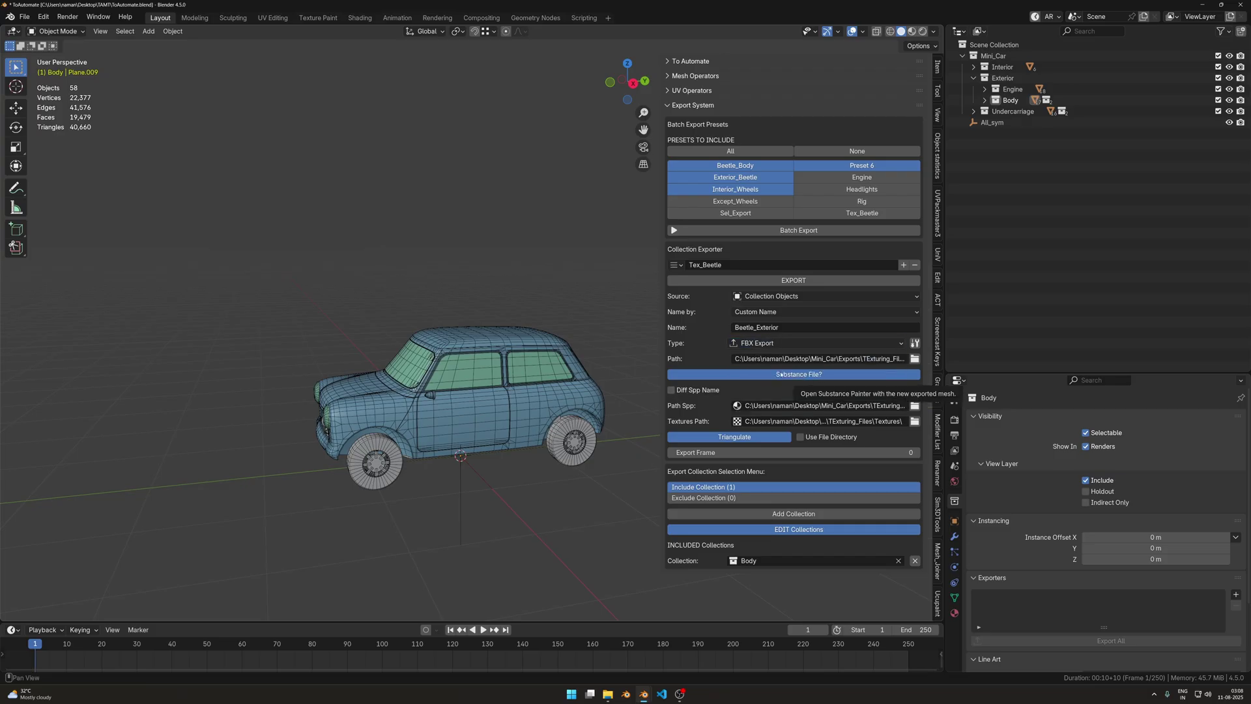
Find the ToAutomate add-on in the preferences by searching for ToA and expand its settings.
click(43, 16)
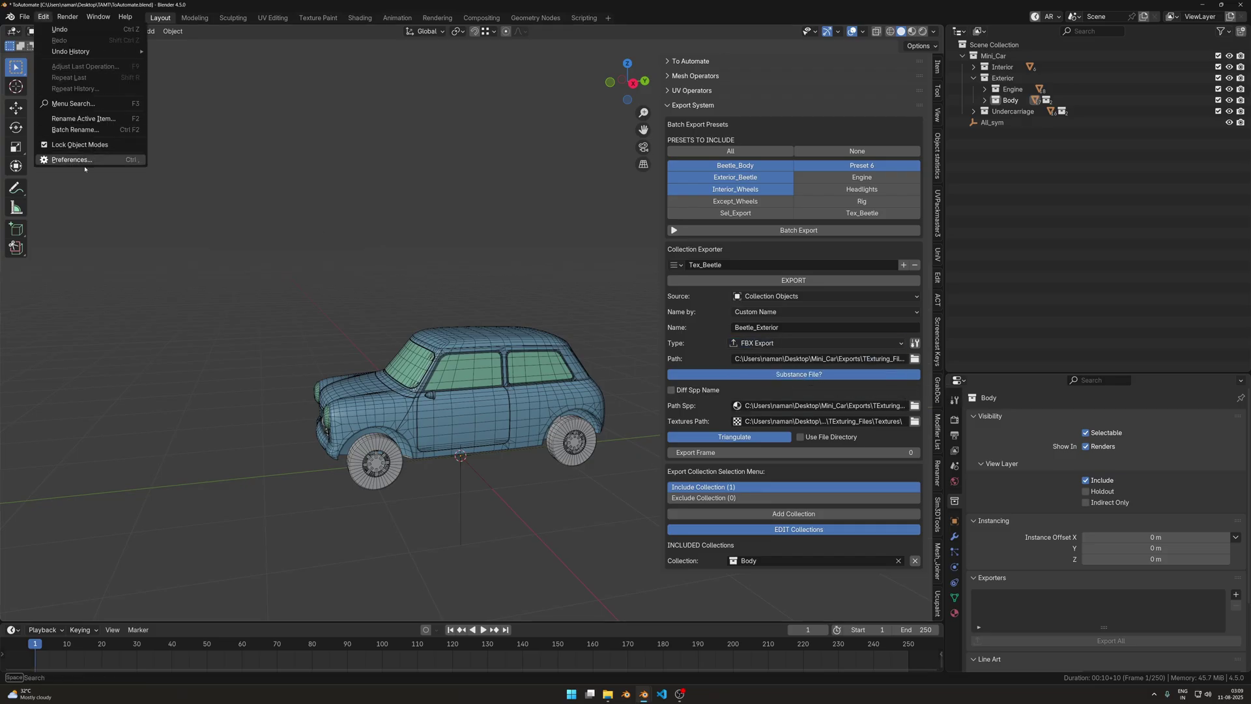
click(75, 161)
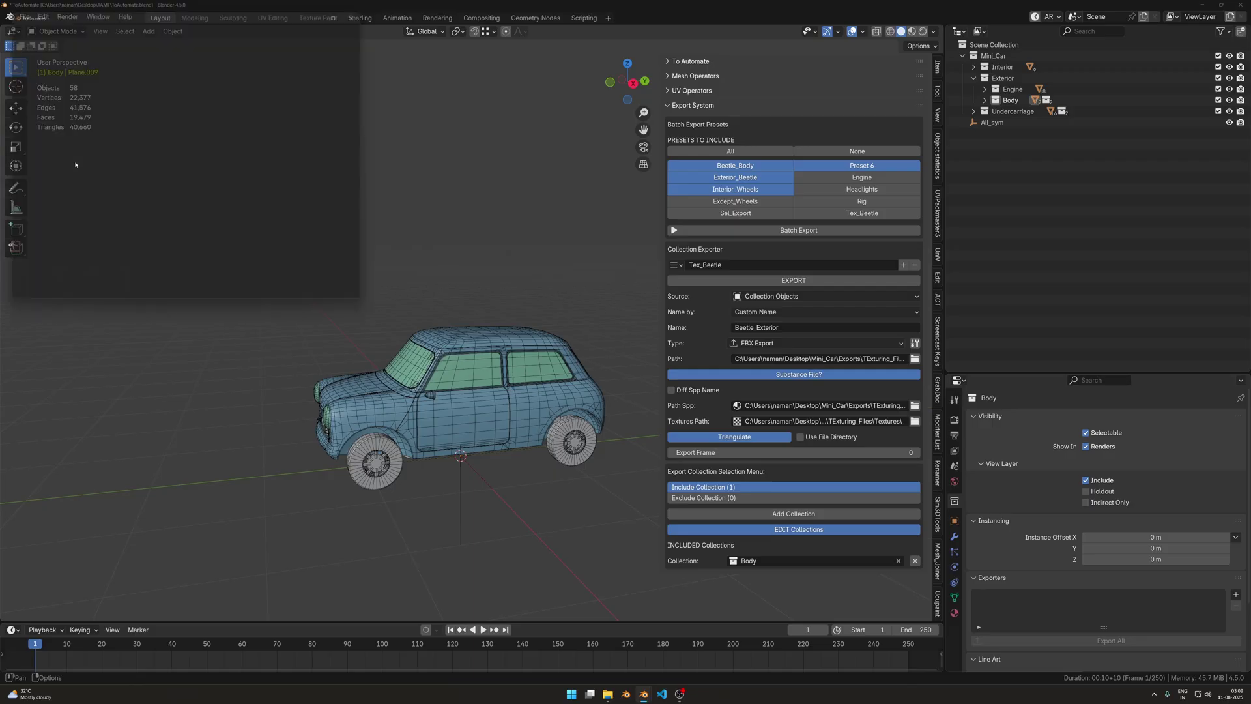
click(160, 28)
text(ToA)
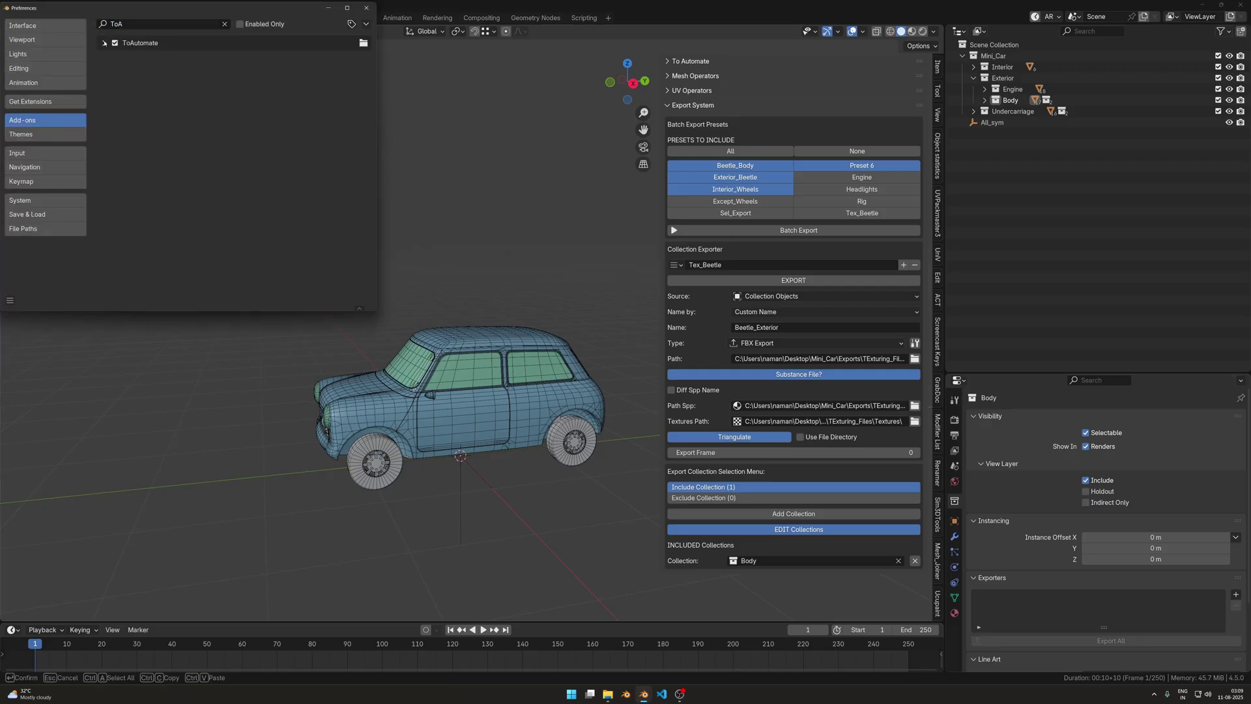
click(104, 43)
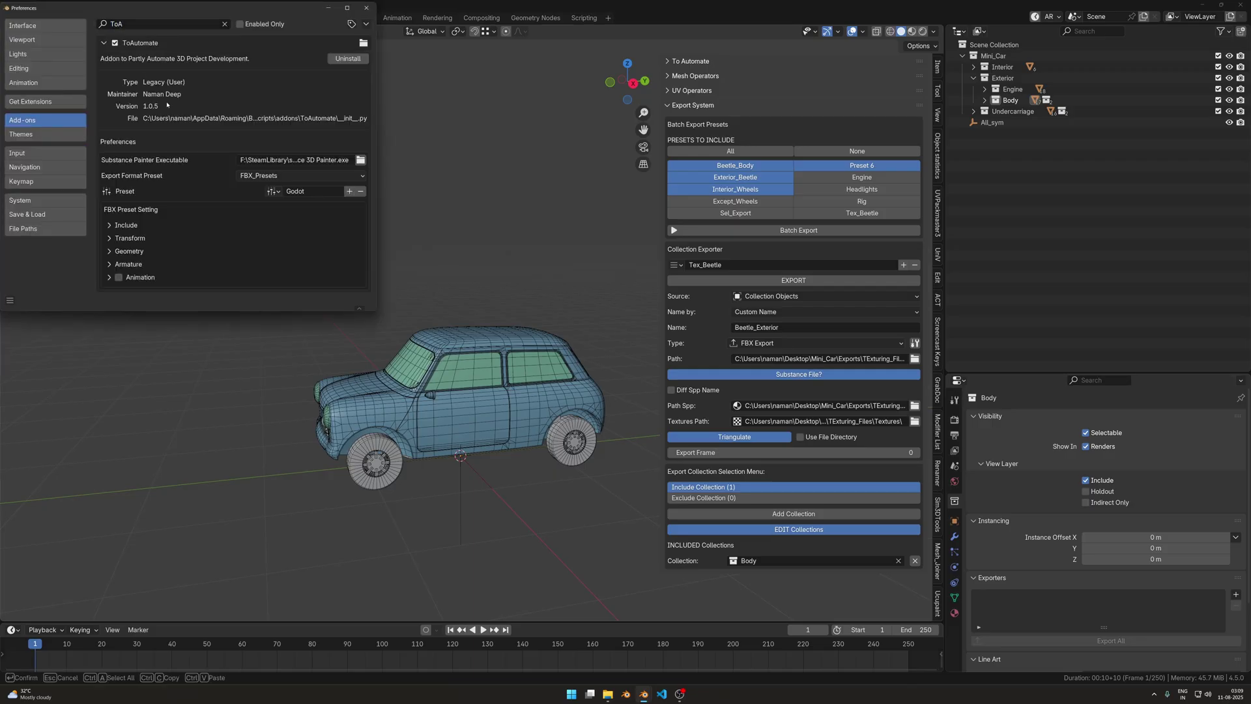
Enlarge the preferences window to examine the Substance Painter executable path, and shrink the window again.
drag(377, 163, 655, 163)
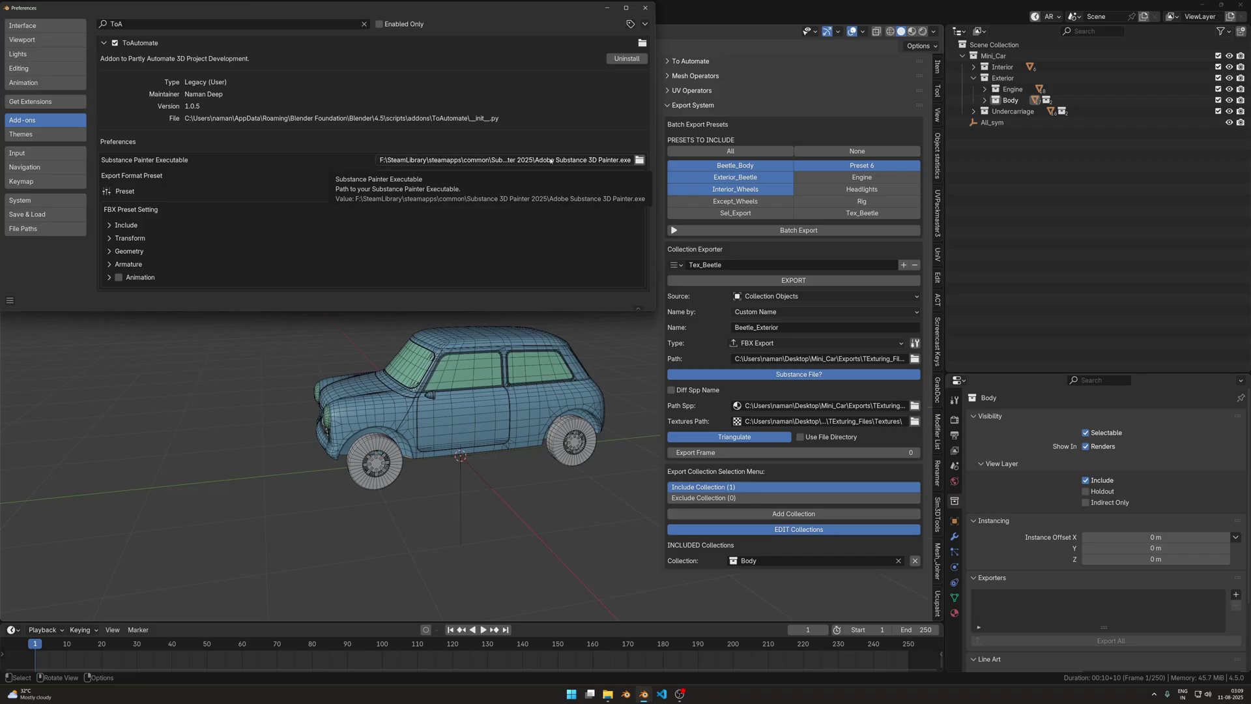
click(609, 160)
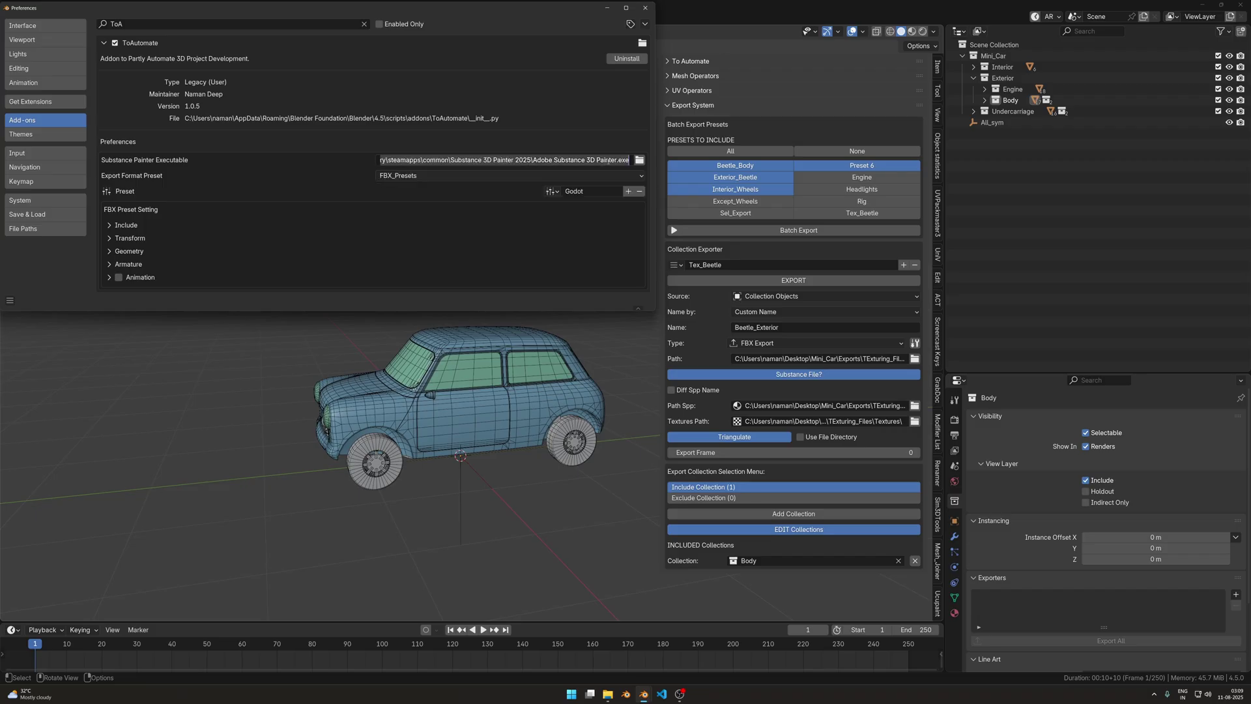
key(Return)
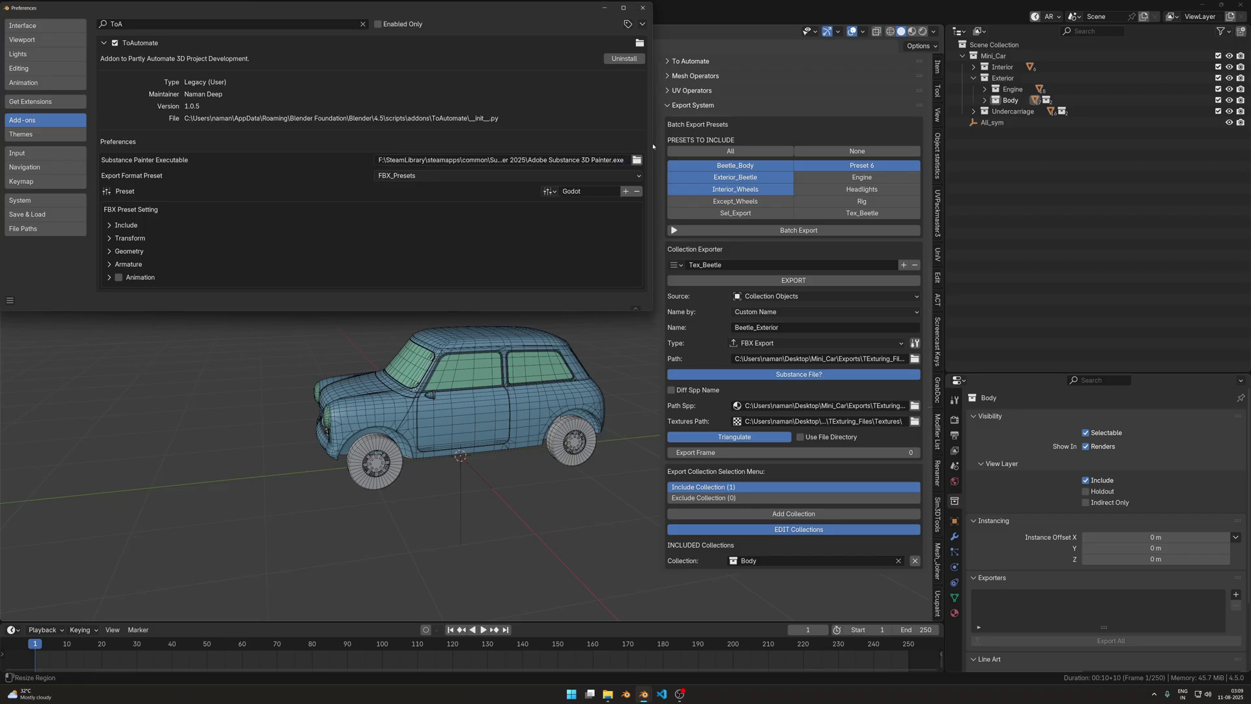
drag(655, 157, 469, 164)
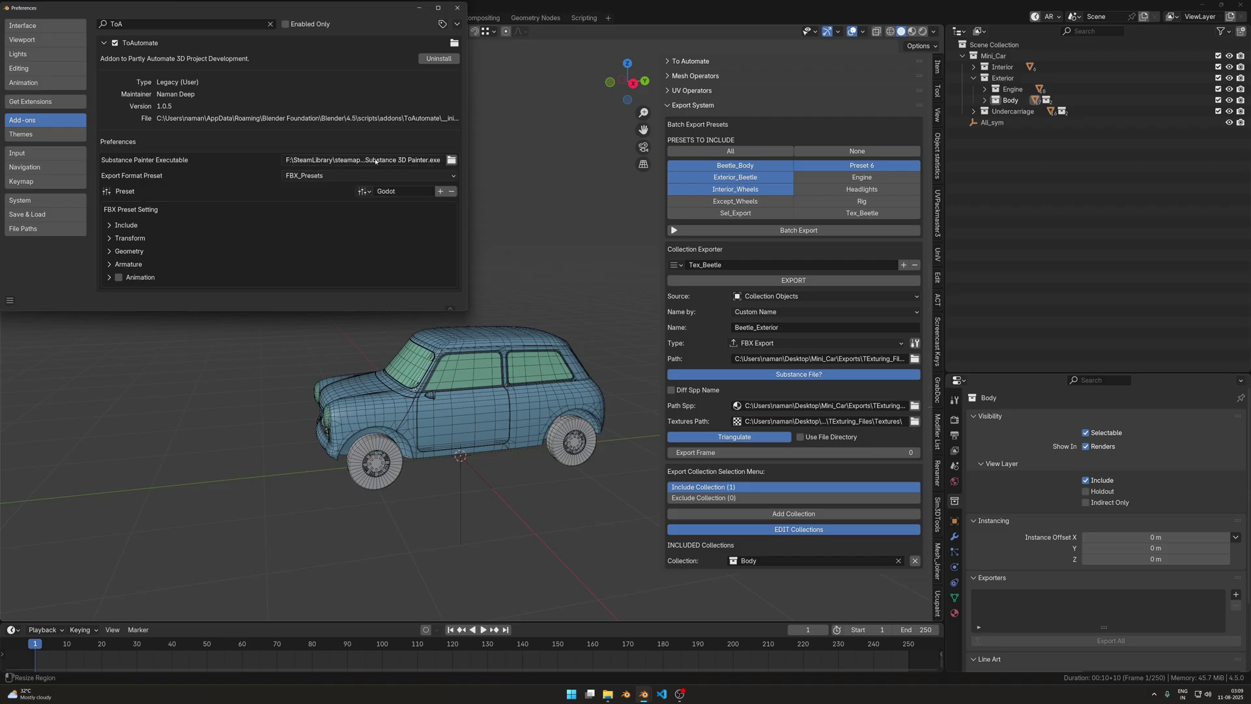
Set the add-on's Substance Painter executable to Adobe Substance 3D Painter.exe from the Substance 3D Painter 2025 folder.
click(451, 161)
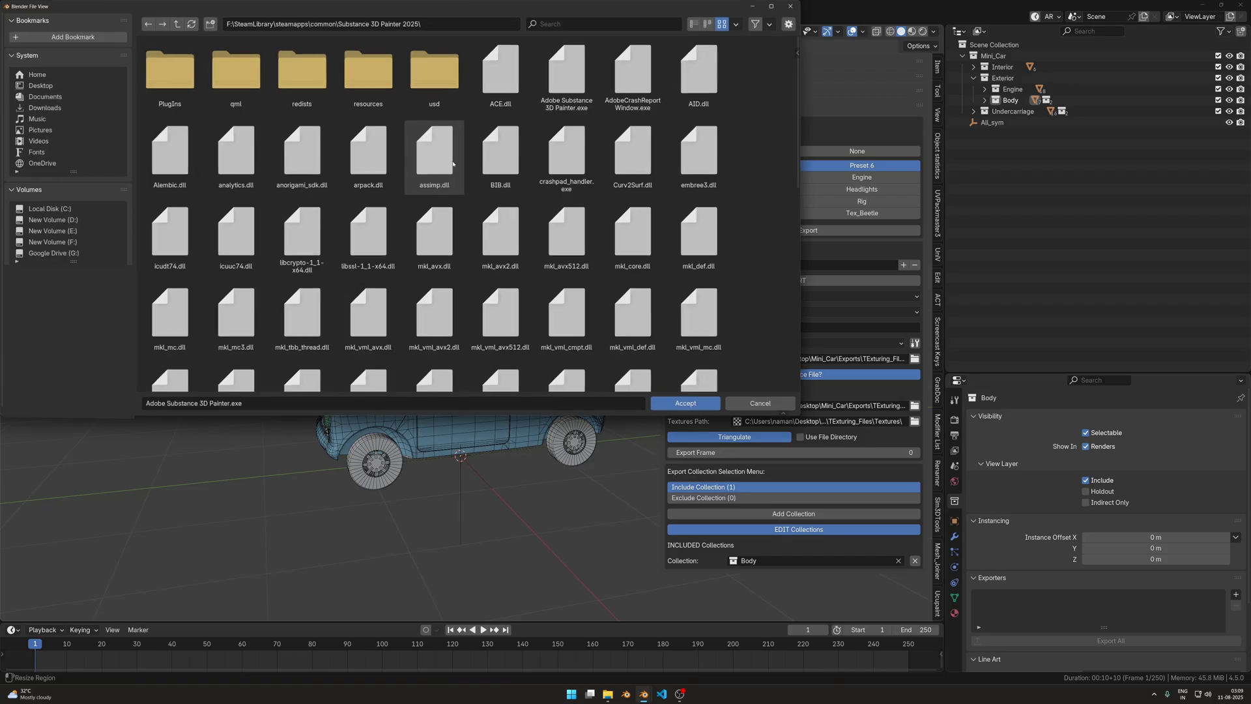
click(631, 77)
click(560, 105)
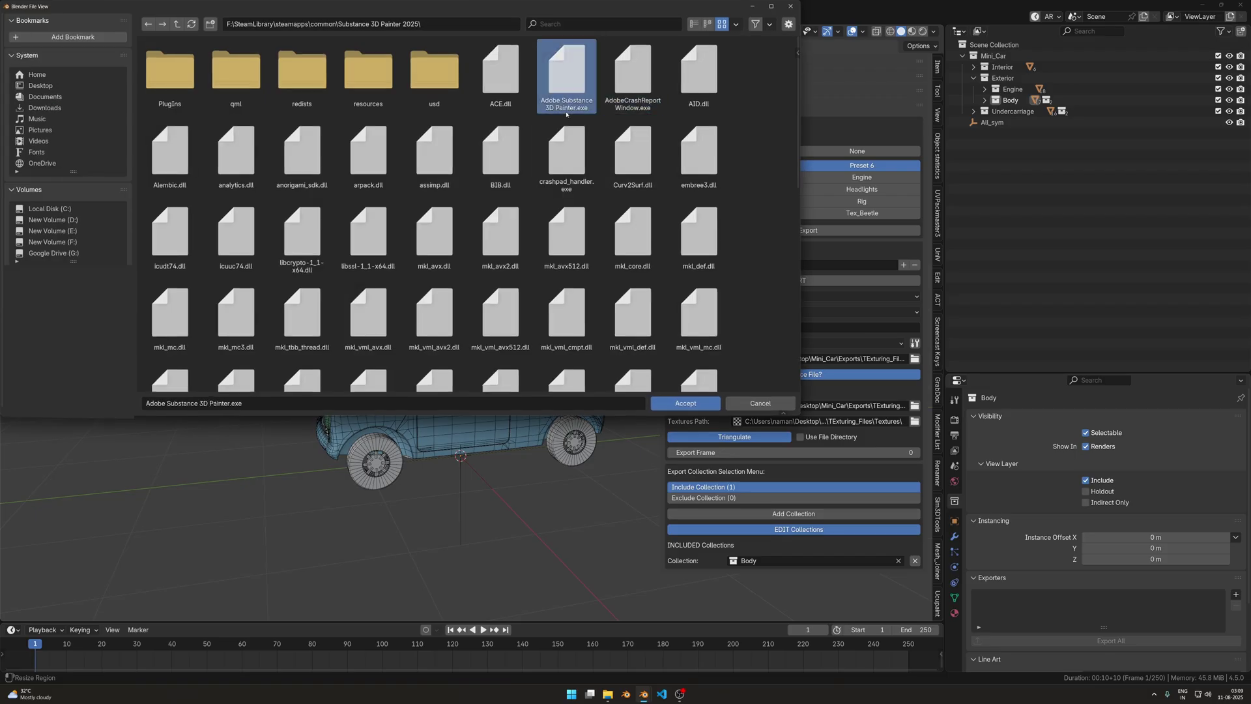
click(685, 404)
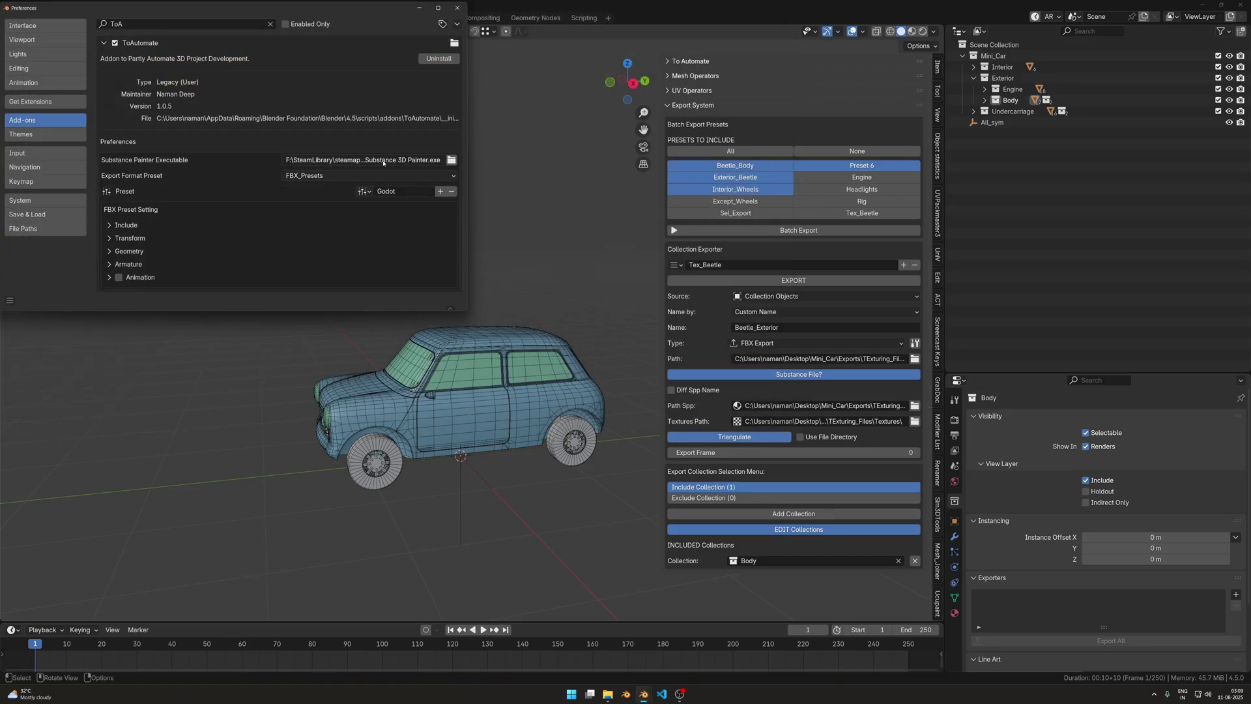
Export the Tex_Beetle preset and allow Substance 3D Painter to launch with the custom arguments, dismissing the preferences and home screen.
click(457, 7)
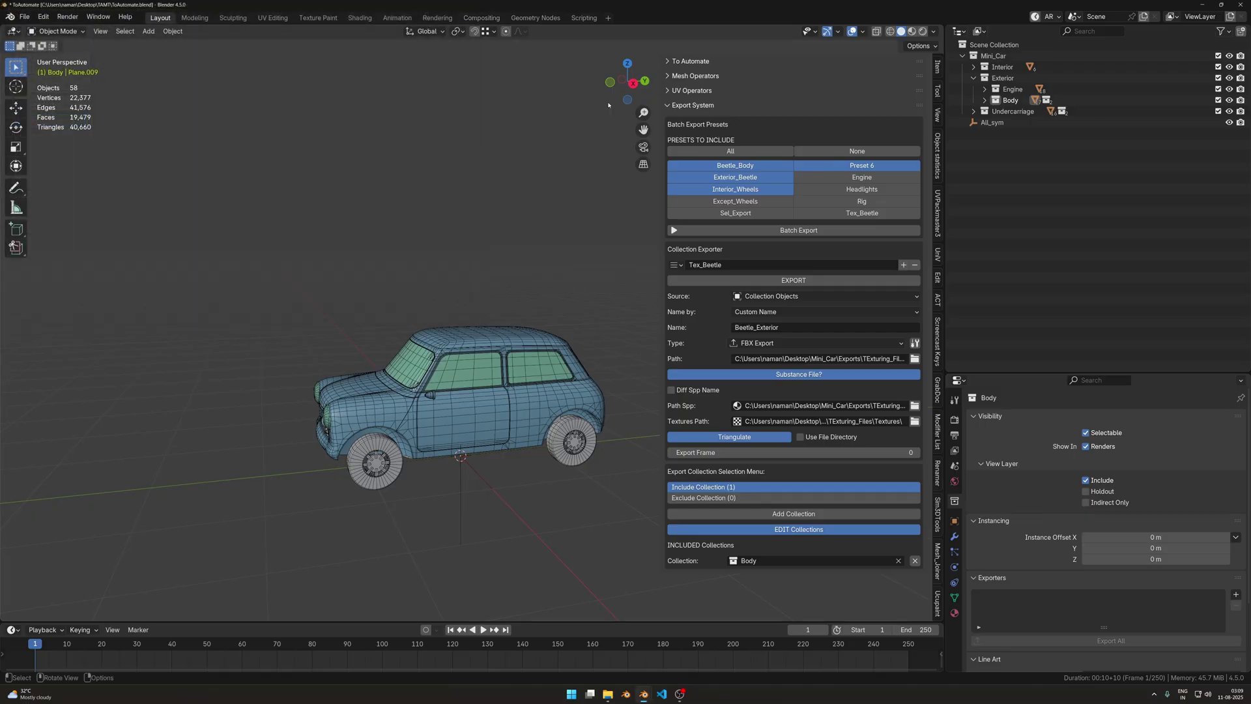
click(793, 281)
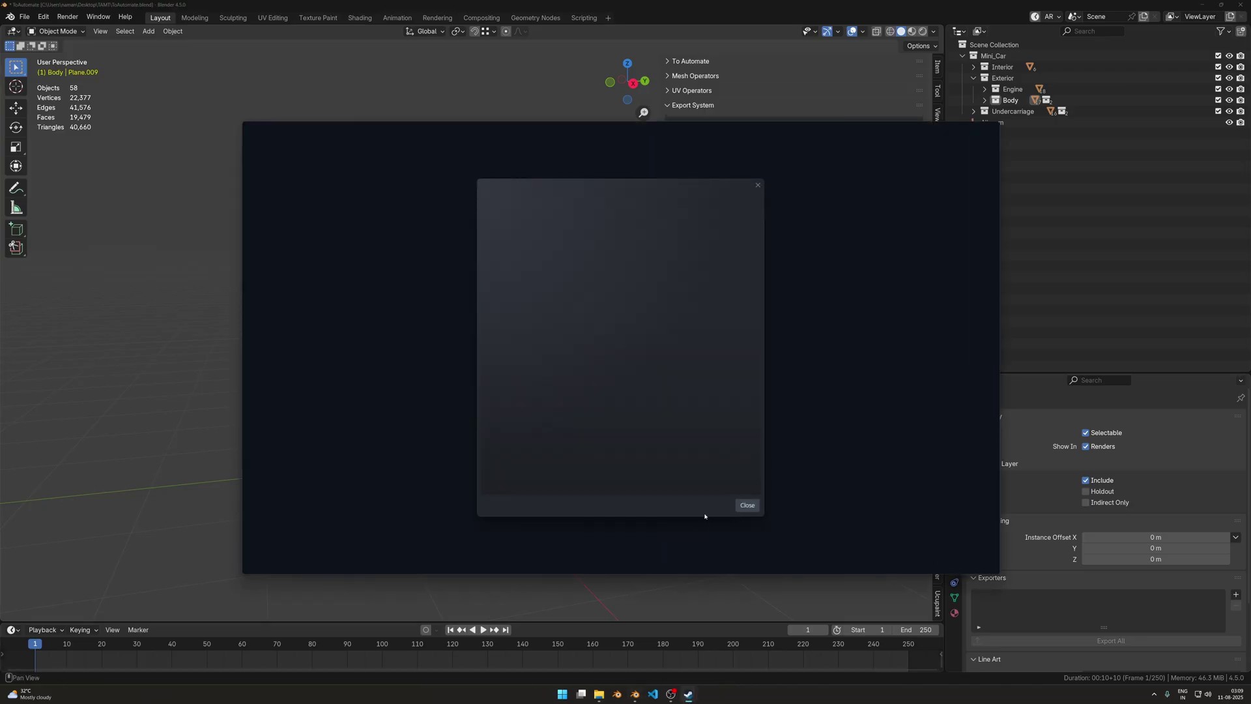
click(748, 505)
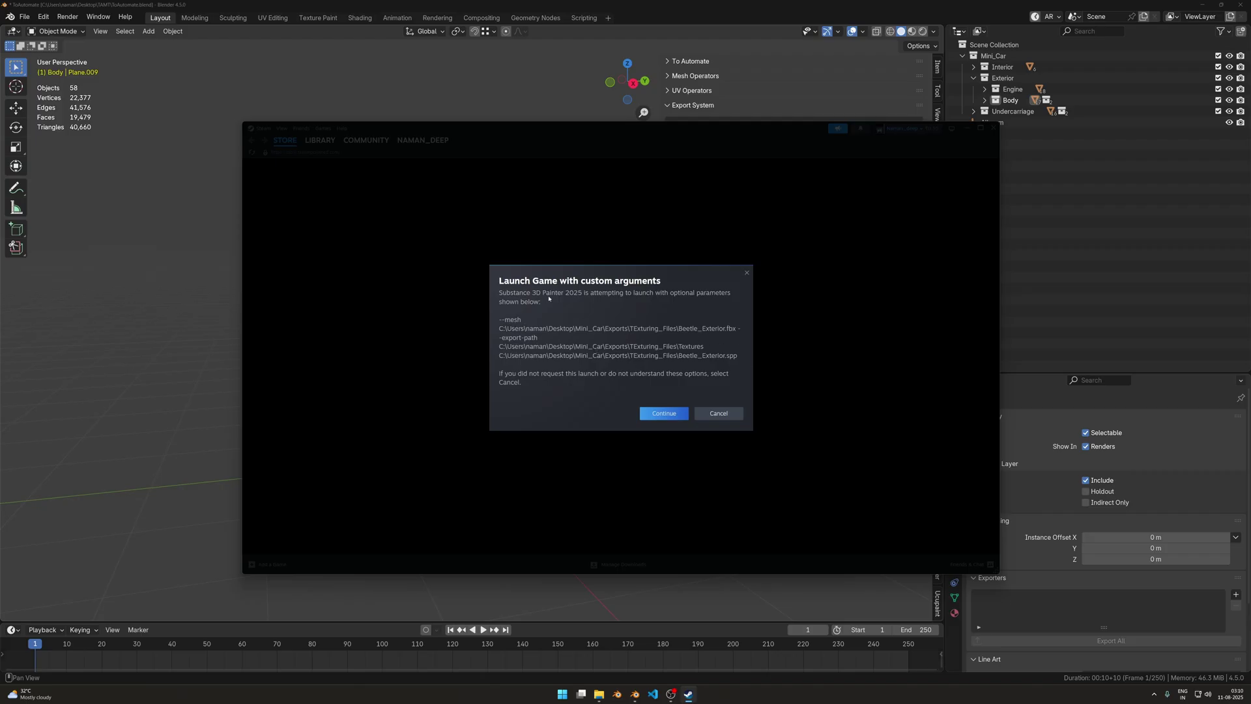
click(664, 413)
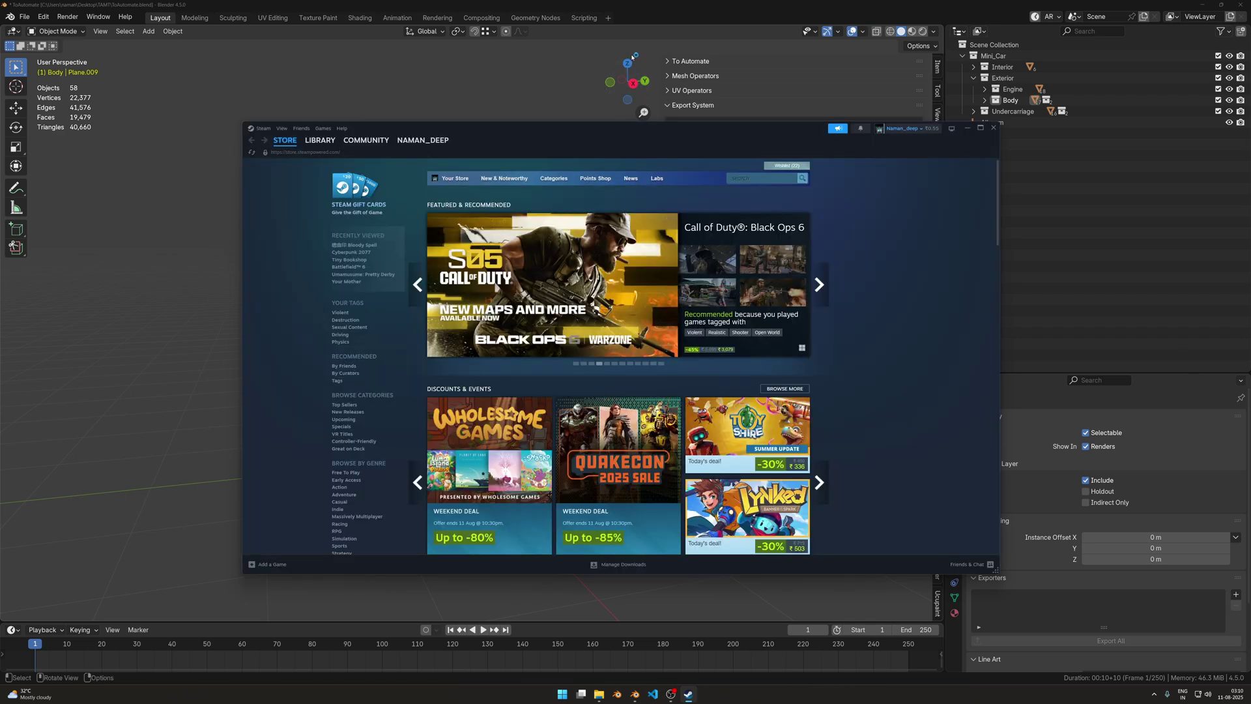
click(688, 693)
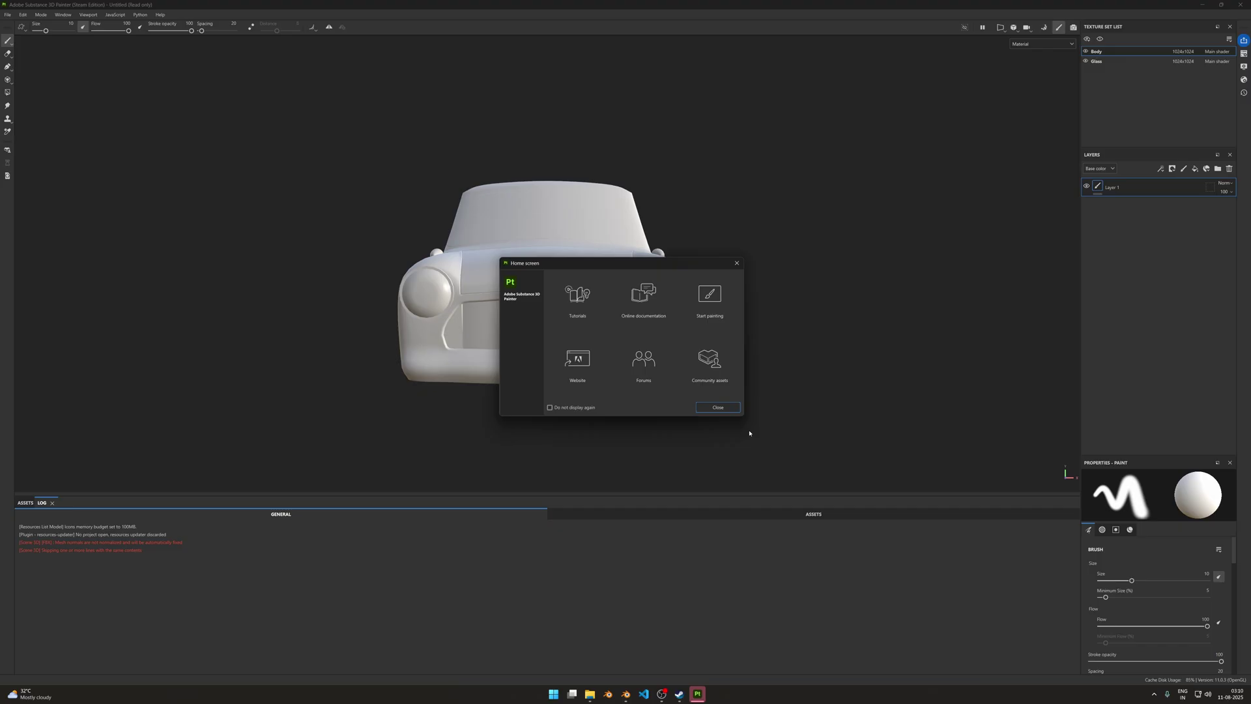
click(718, 406)
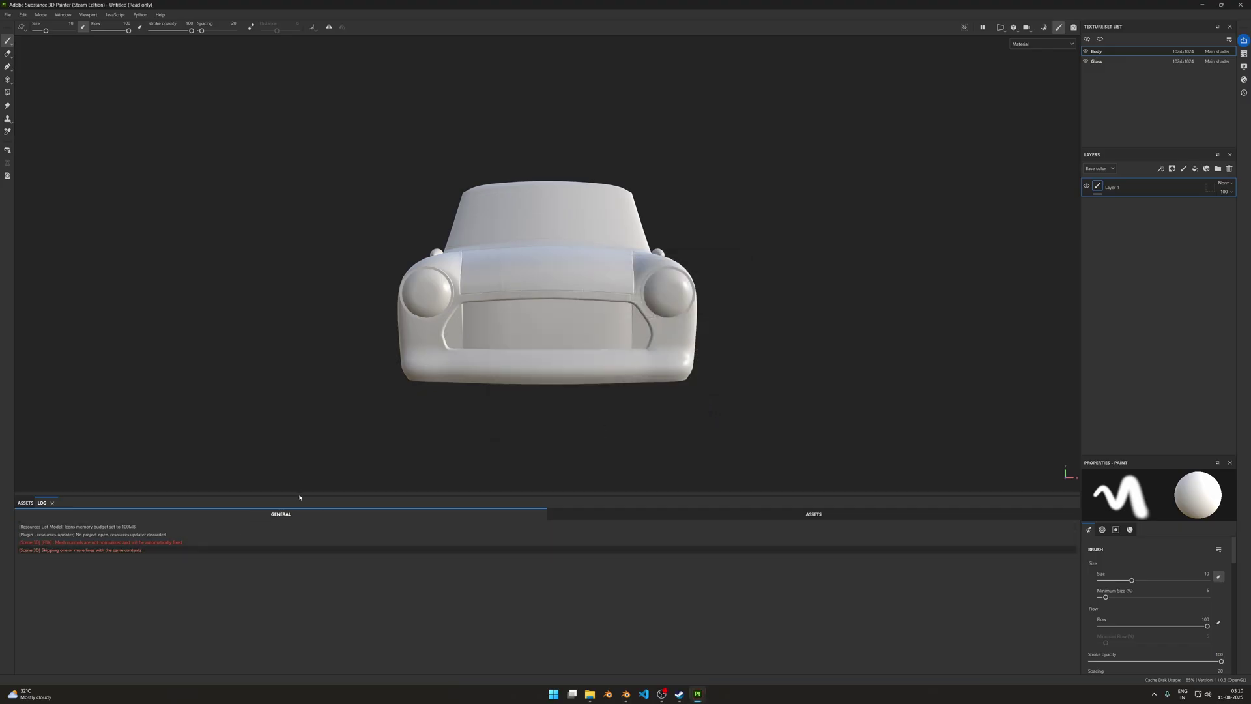
Shrink the log area to enlarge the car viewport, and hide the window glass texture set while keeping Body active.
drag(302, 494, 306, 571)
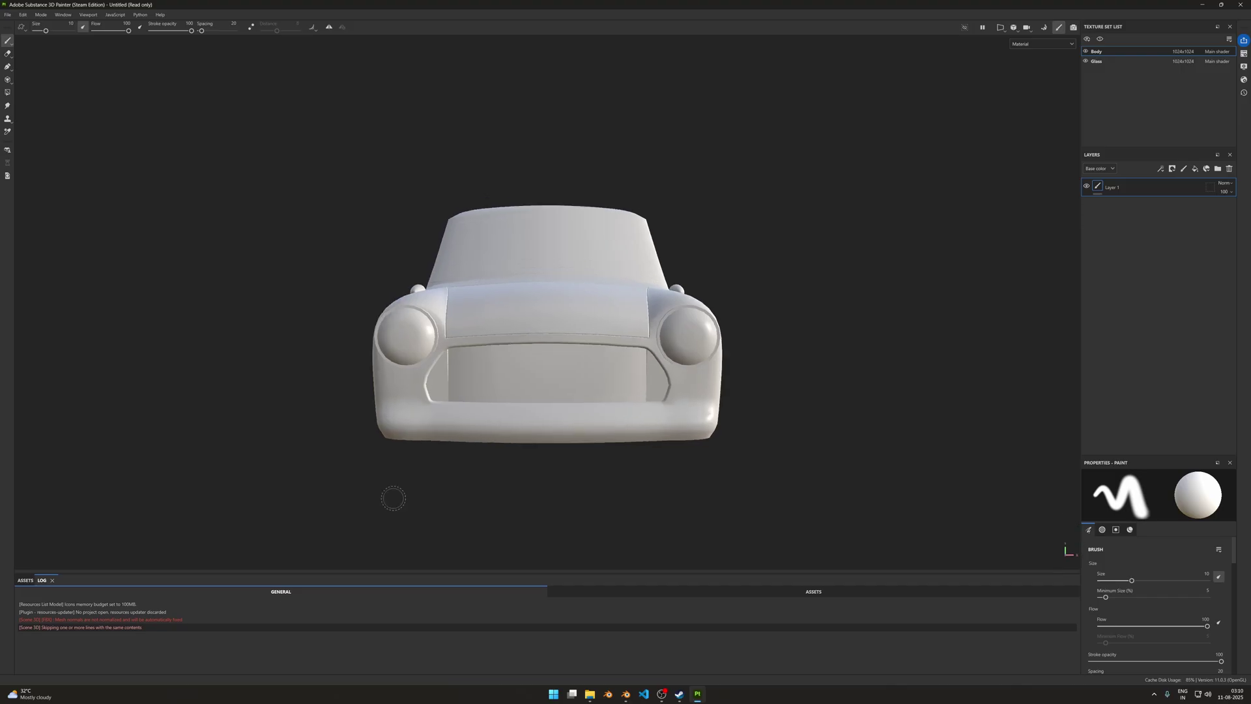
alt+drag(390, 497, 358, 467)
alt+right_drag(357, 467, 417, 371)
alt+drag(417, 371, 533, 404)
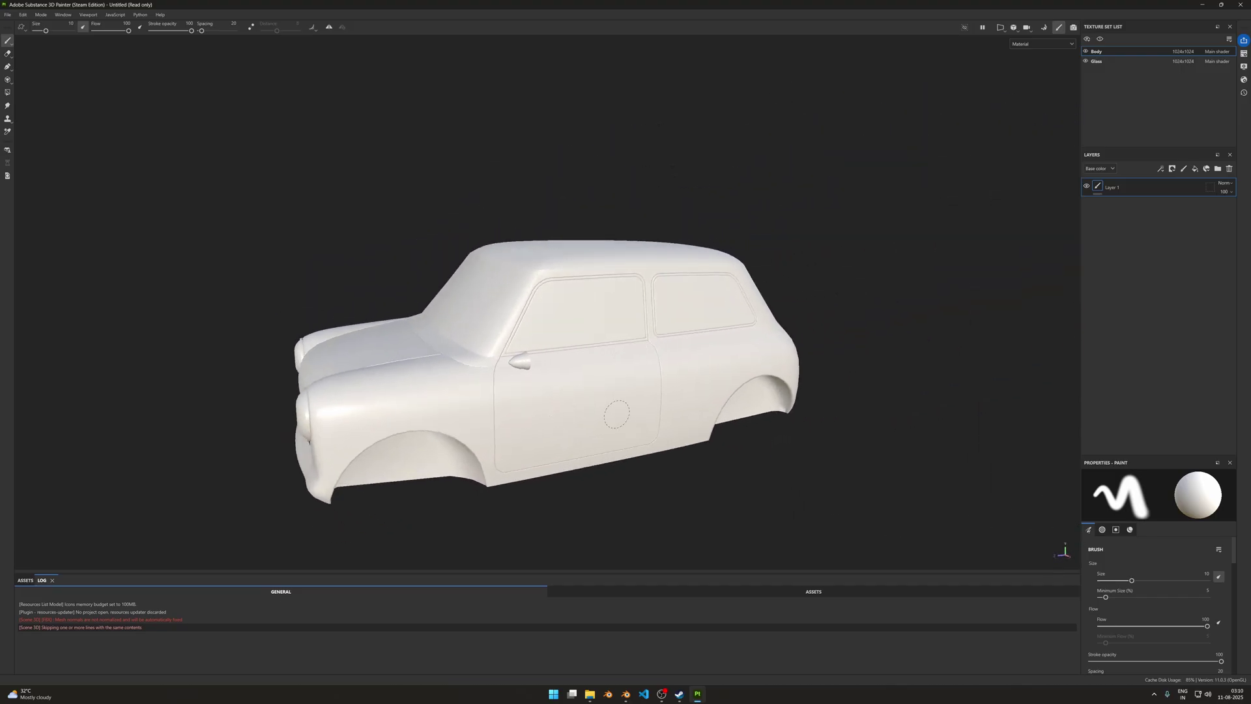
click(1111, 61)
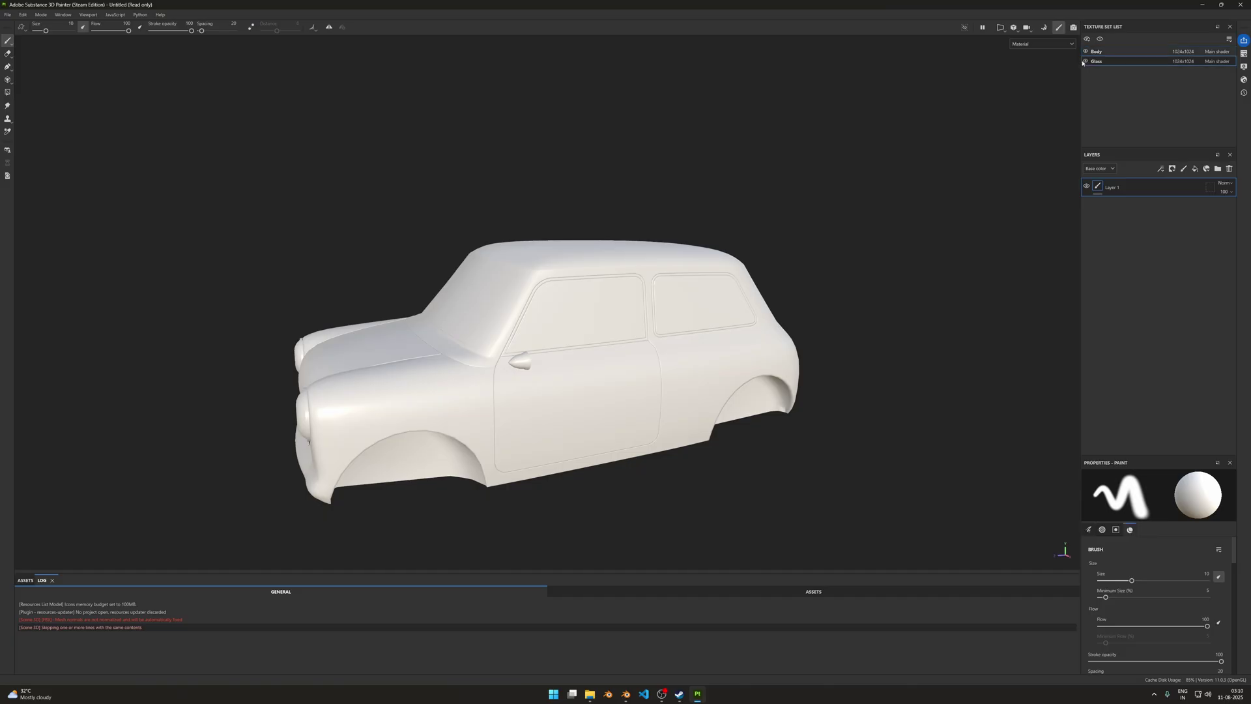
click(1107, 52)
alt+drag(619, 355, 863, 153)
Check the body's UV layout in the 2D view, and return to the 3D view to examine the body shell.
click(1000, 29)
click(1023, 73)
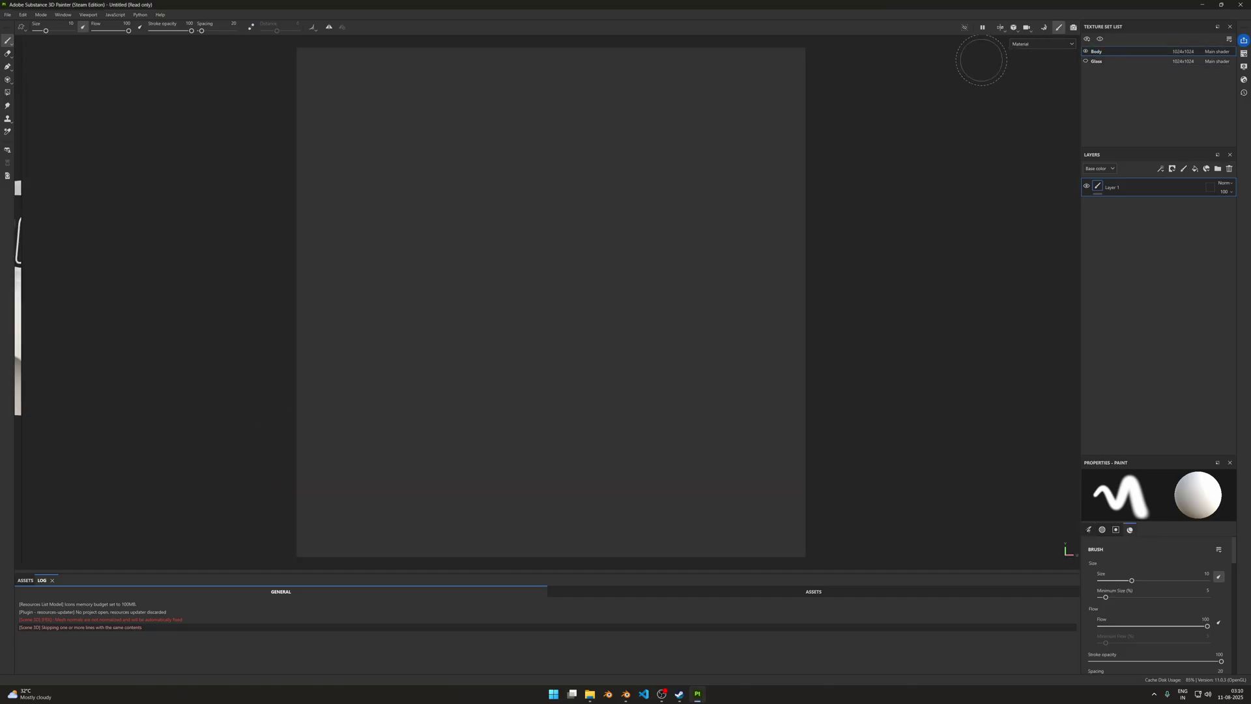
mouse_move(609, 292)
middle_down()
mouse_move(721, 300)
mouse_move(595, 304)
middle_up()
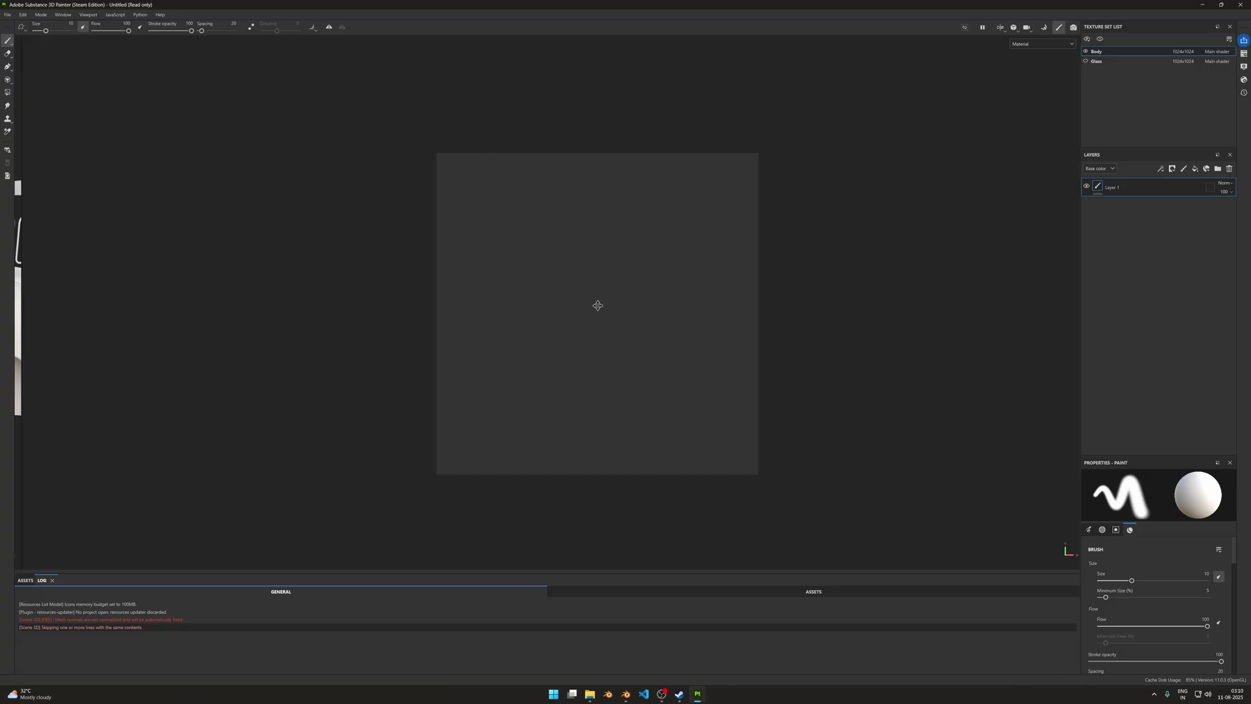
click(1000, 30)
click(1000, 50)
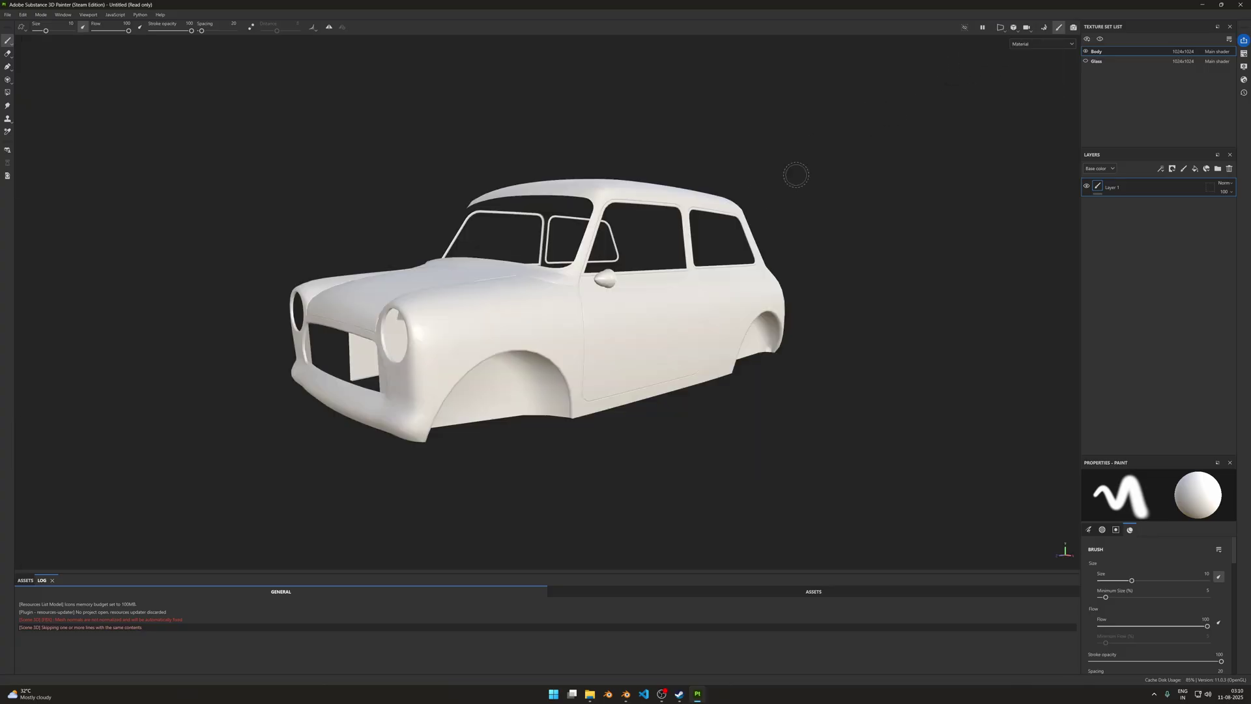
scroll(654, 320, up, 2)
alt+drag(653, 321, 585, 333)
alt+drag(397, 313, 356, 376)
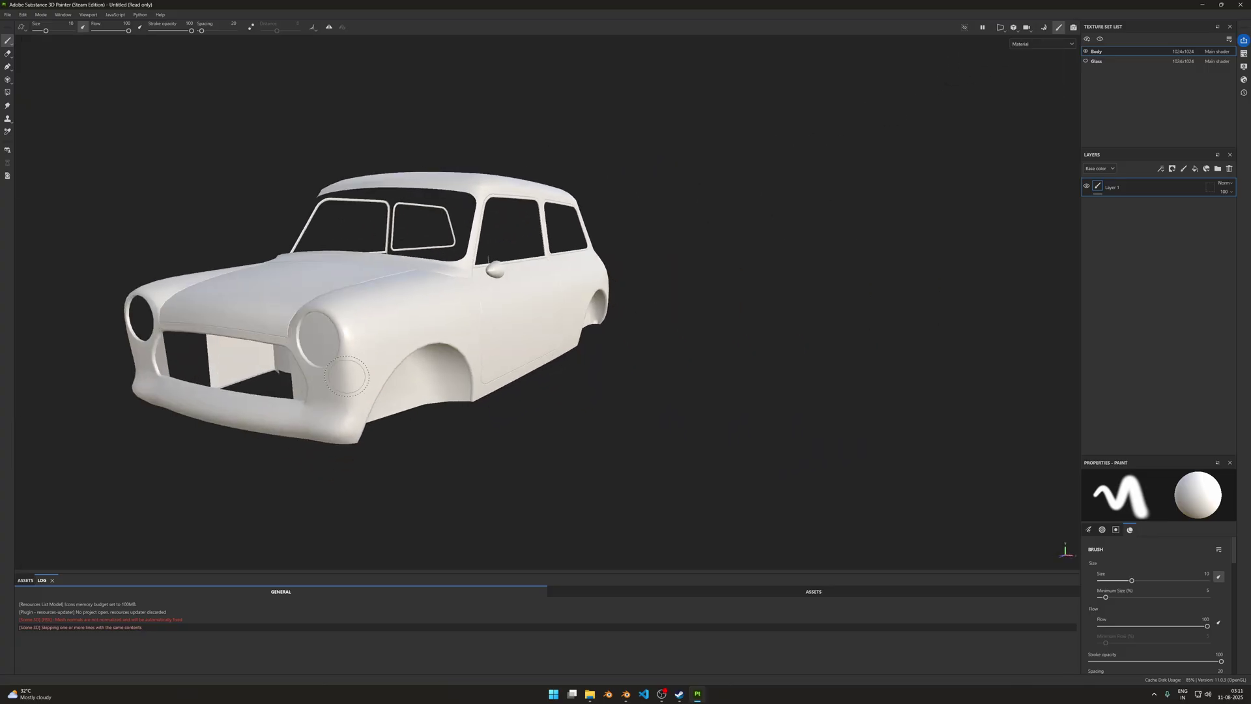
alt+drag(265, 321, 400, 324)
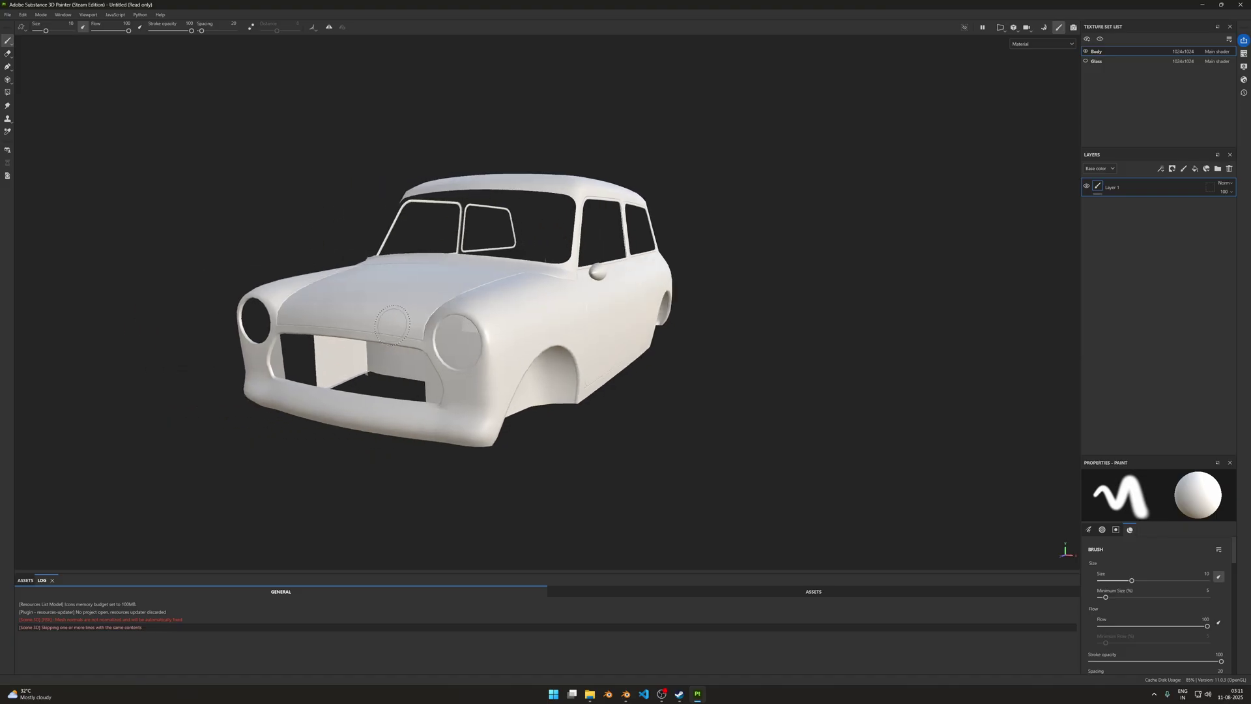
Save the Substance project as Beetle_Exterior and check its SPP file and Textures folder inside the TExturing_Files export folder.
click(8, 14)
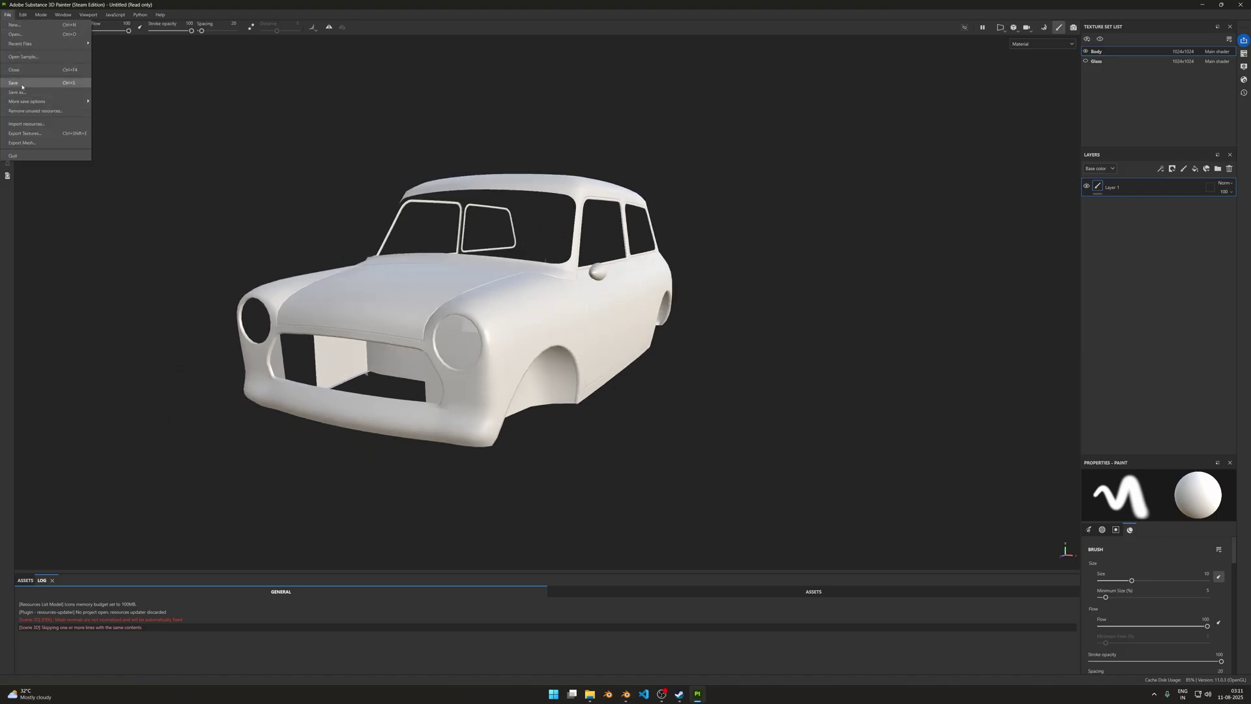
click(22, 85)
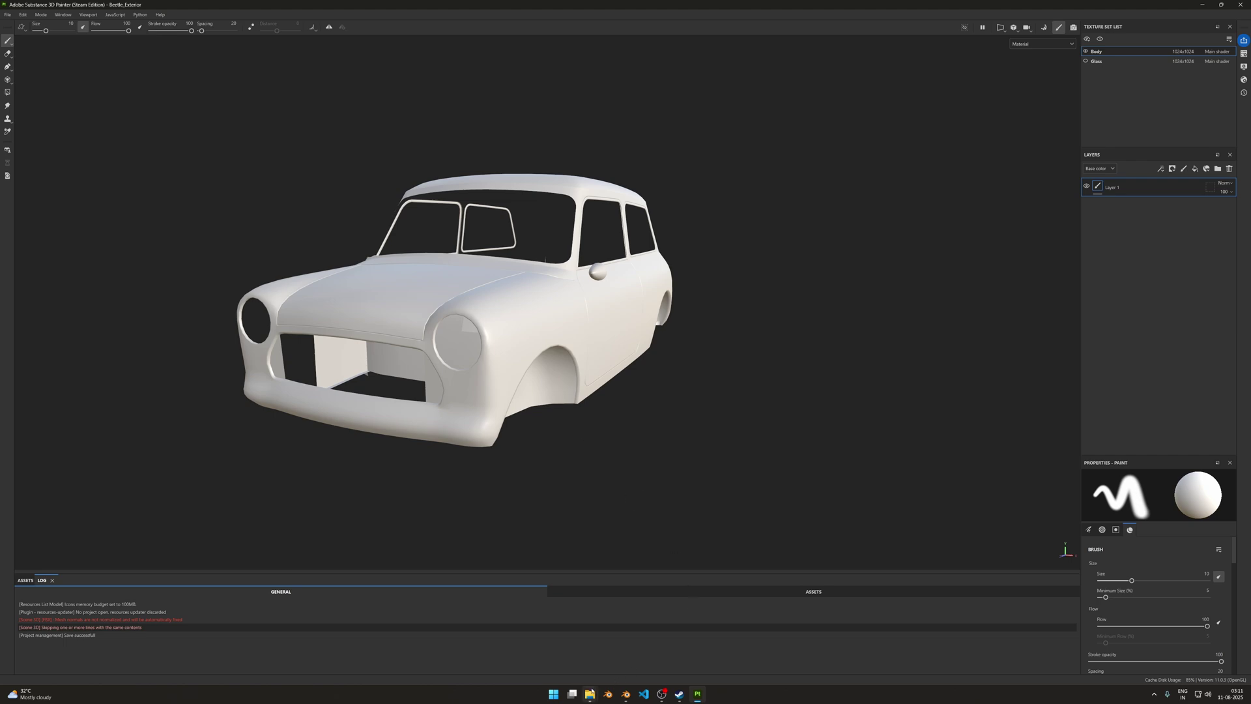
mouse_move(589, 693)
click(546, 652)
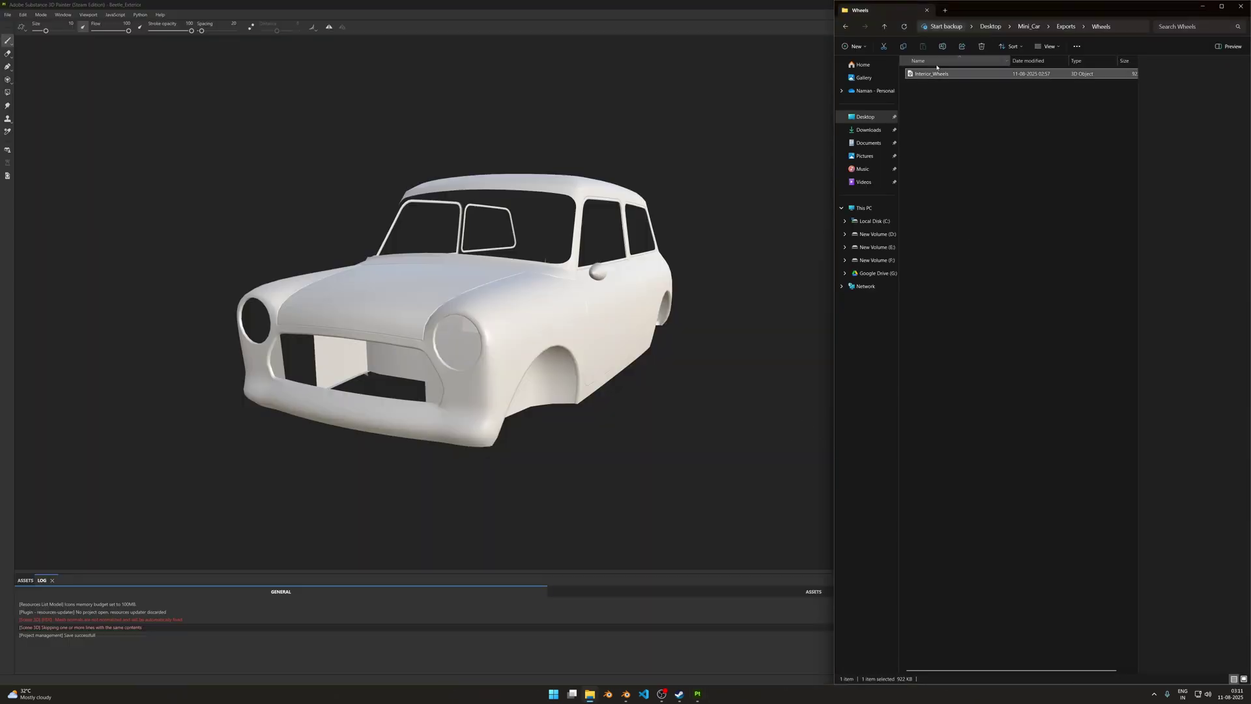
click(845, 26)
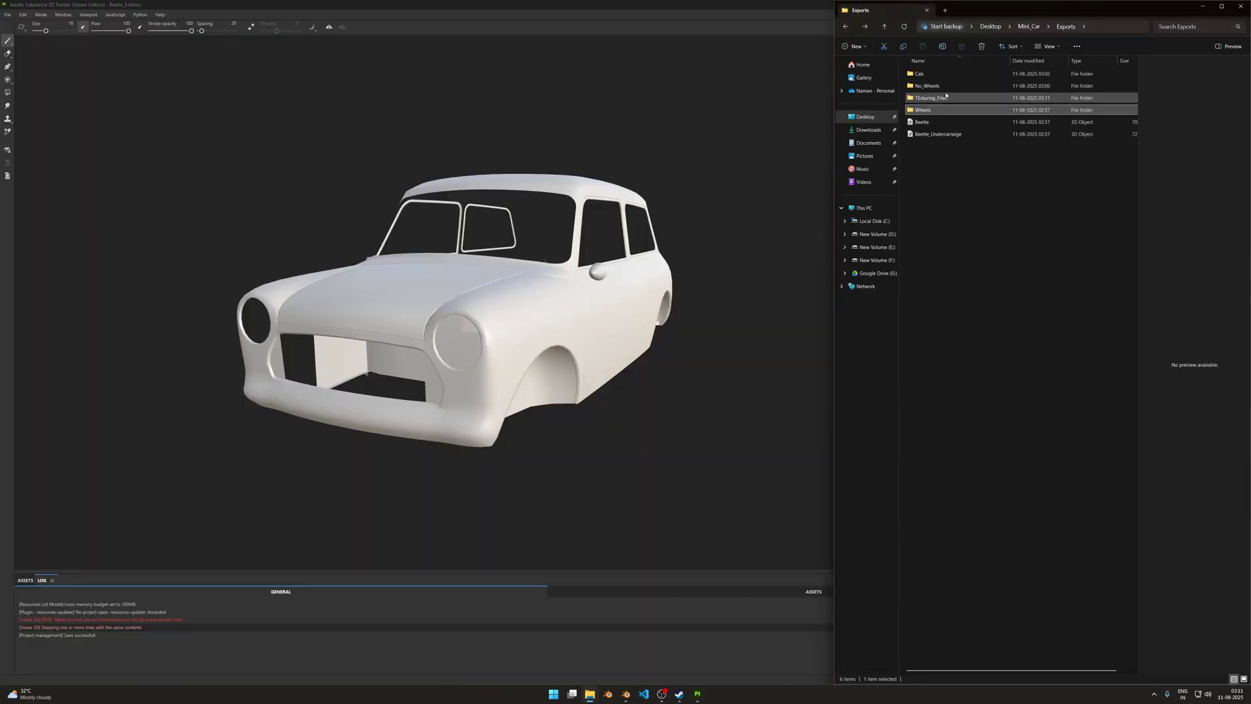
double_click(931, 73)
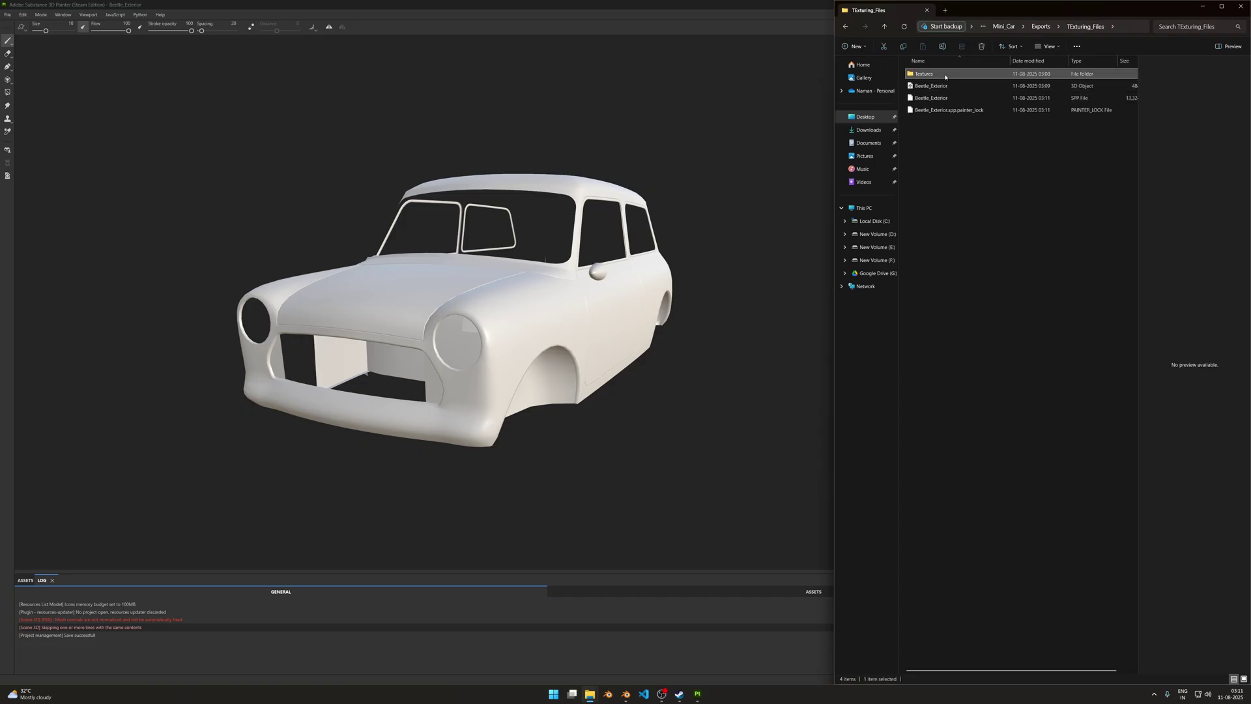
click(1083, 99)
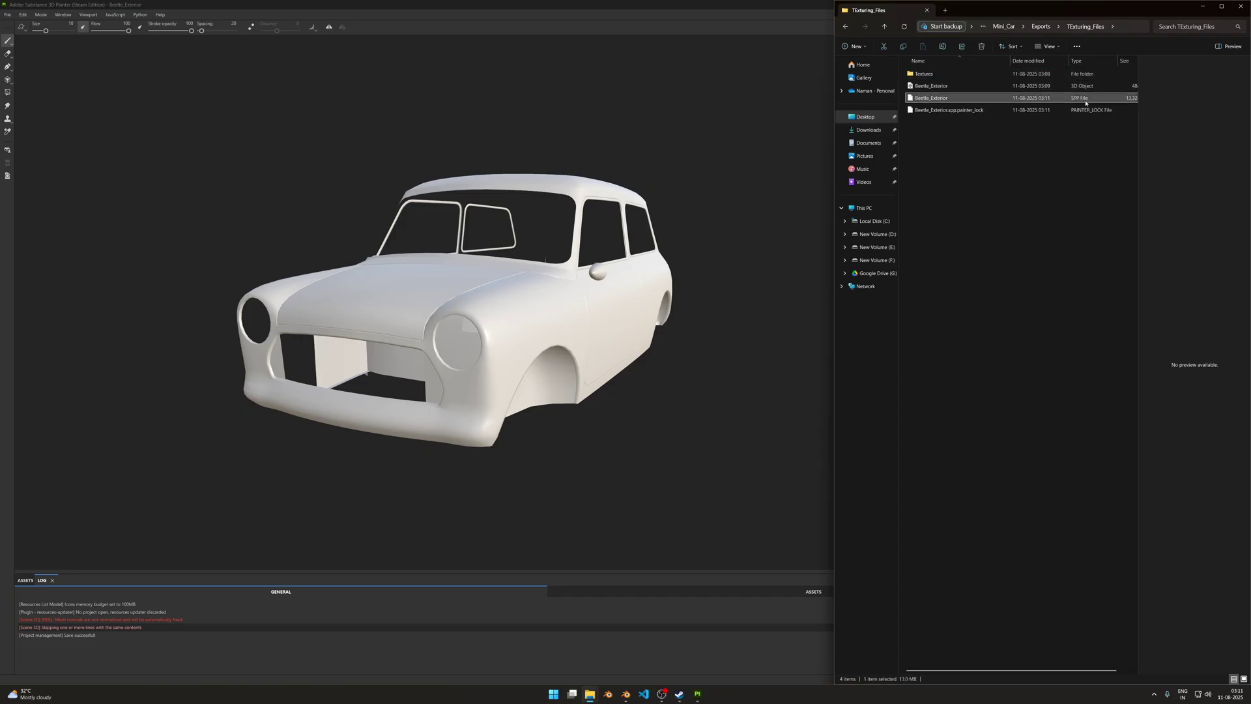
double_click(924, 73)
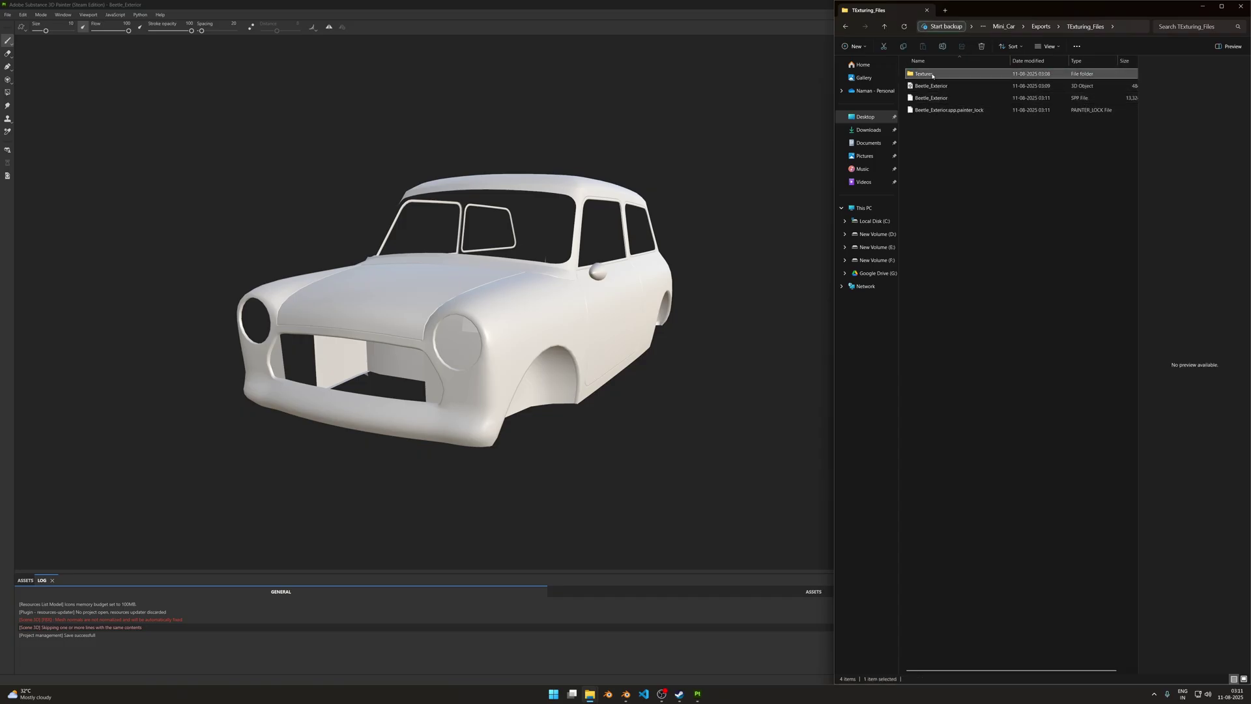
click(717, 605)
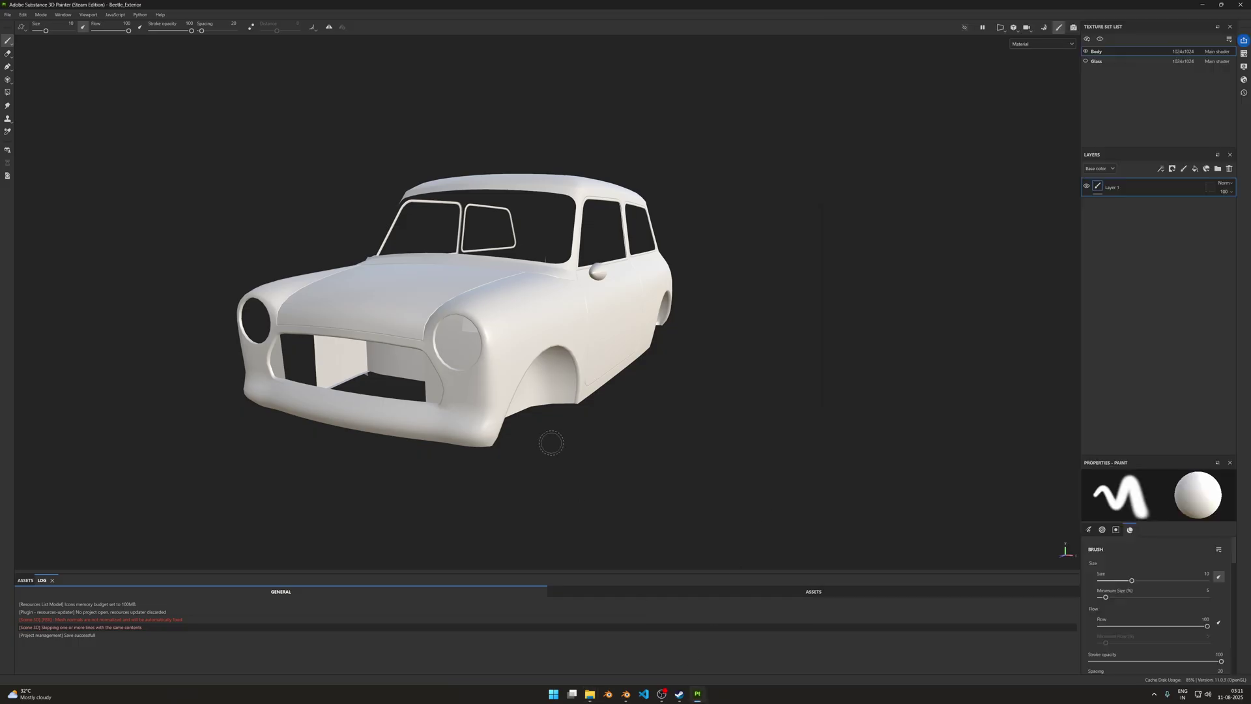
Open the texture export settings to check the output directory, and cancel without exporting.
click(7, 14)
click(30, 133)
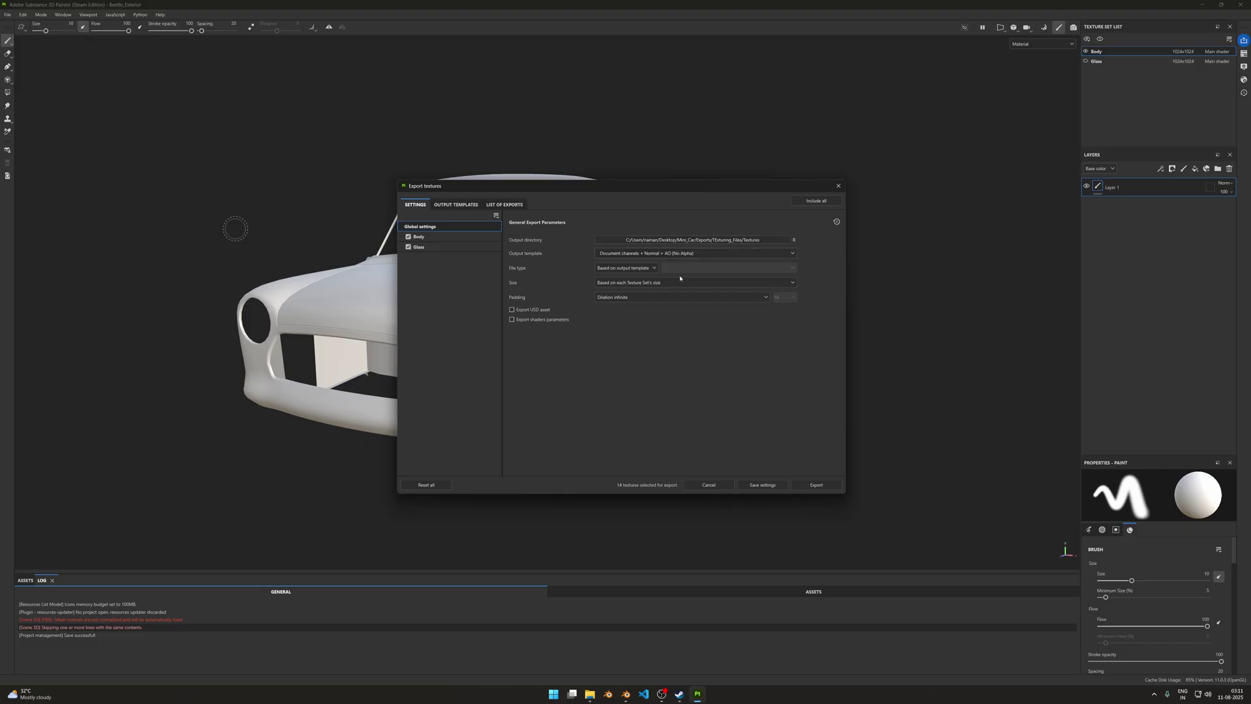
click(723, 487)
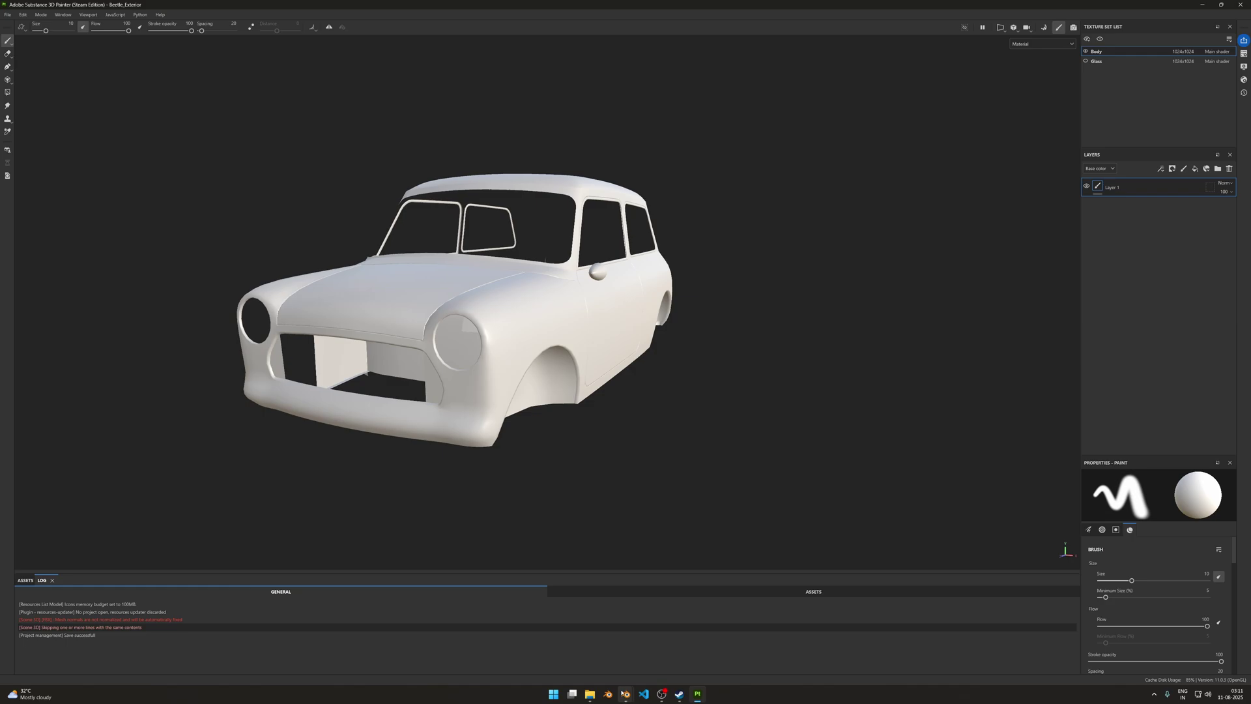
Switch to the ToAutomate file in Blender, select the car's main body shell, and open the UV Editing workspace.
mouse_move(626, 693)
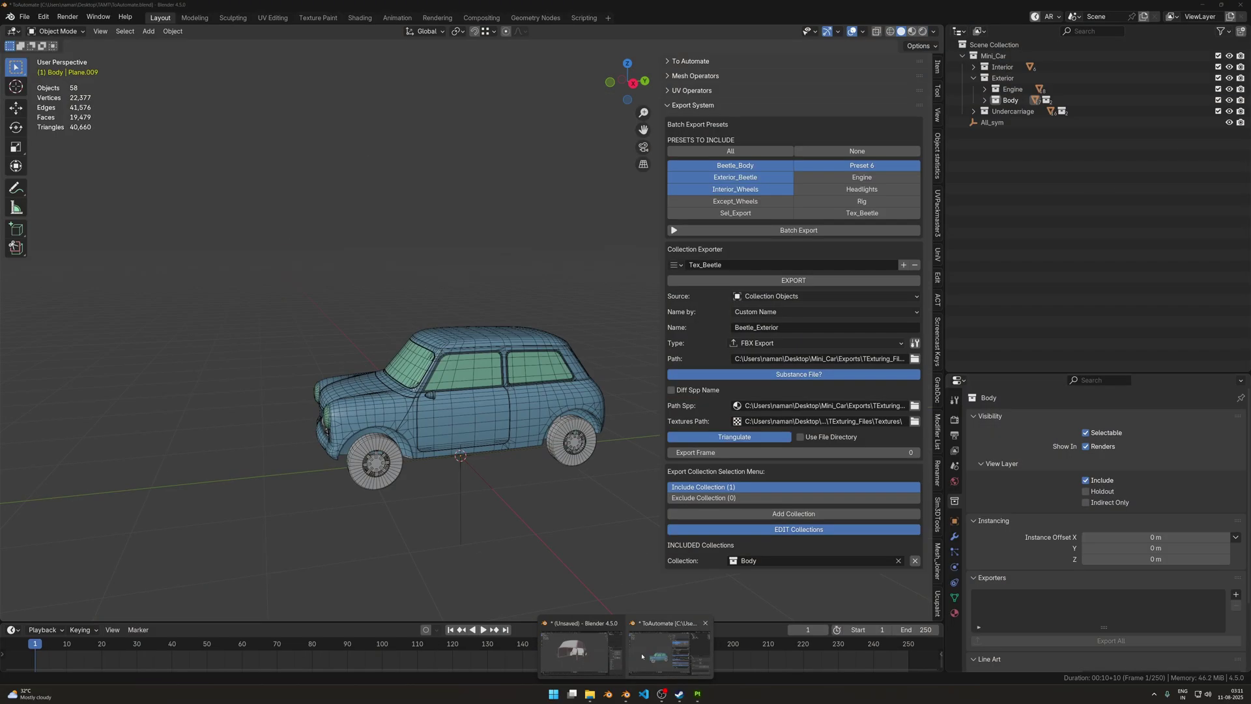
click(642, 656)
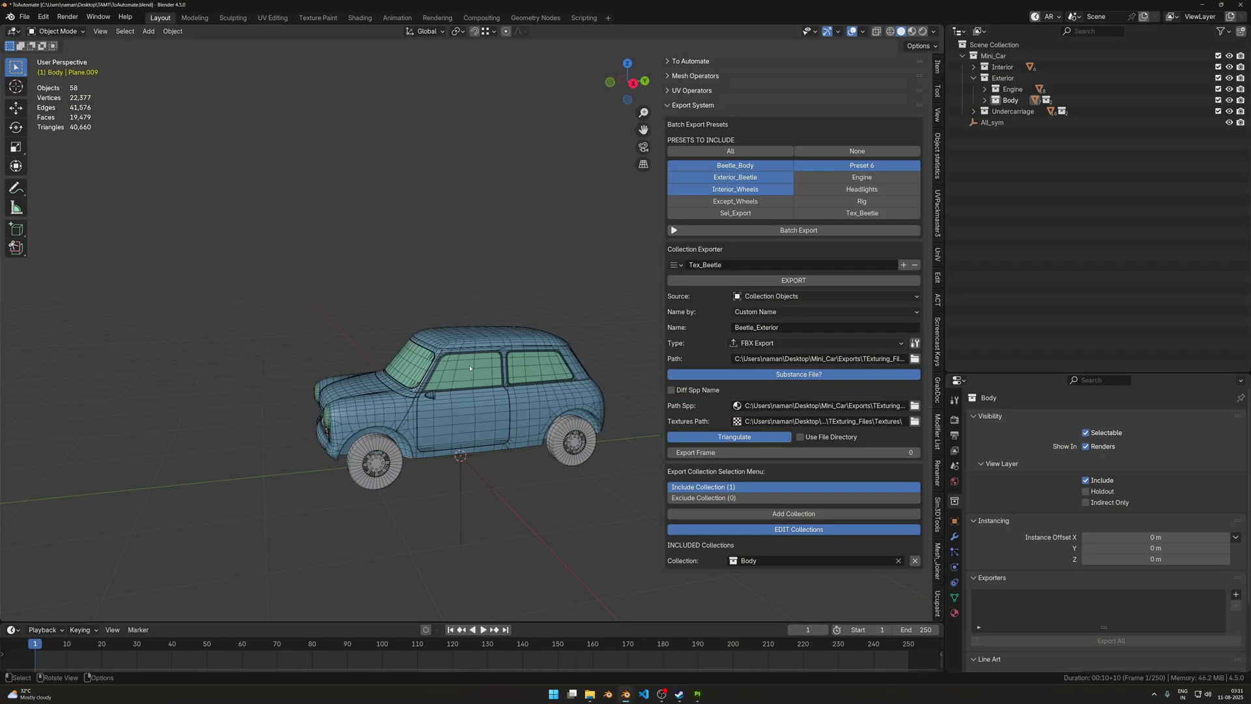
middle_drag(456, 404, 417, 391)
click(467, 316)
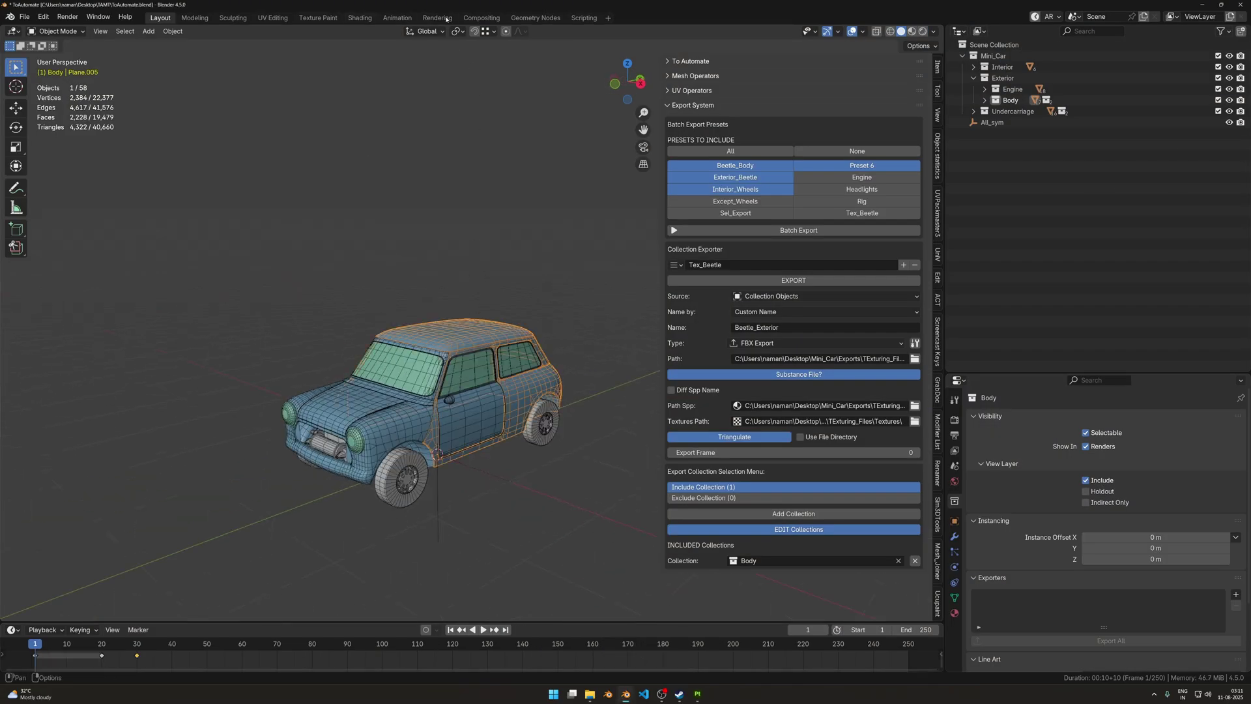
click(272, 18)
scroll(781, 317, up, 3)
Hide every object except the car's body shell and enter Edit Mode on it.
key(Tab)
scroll(781, 317, up, 2)
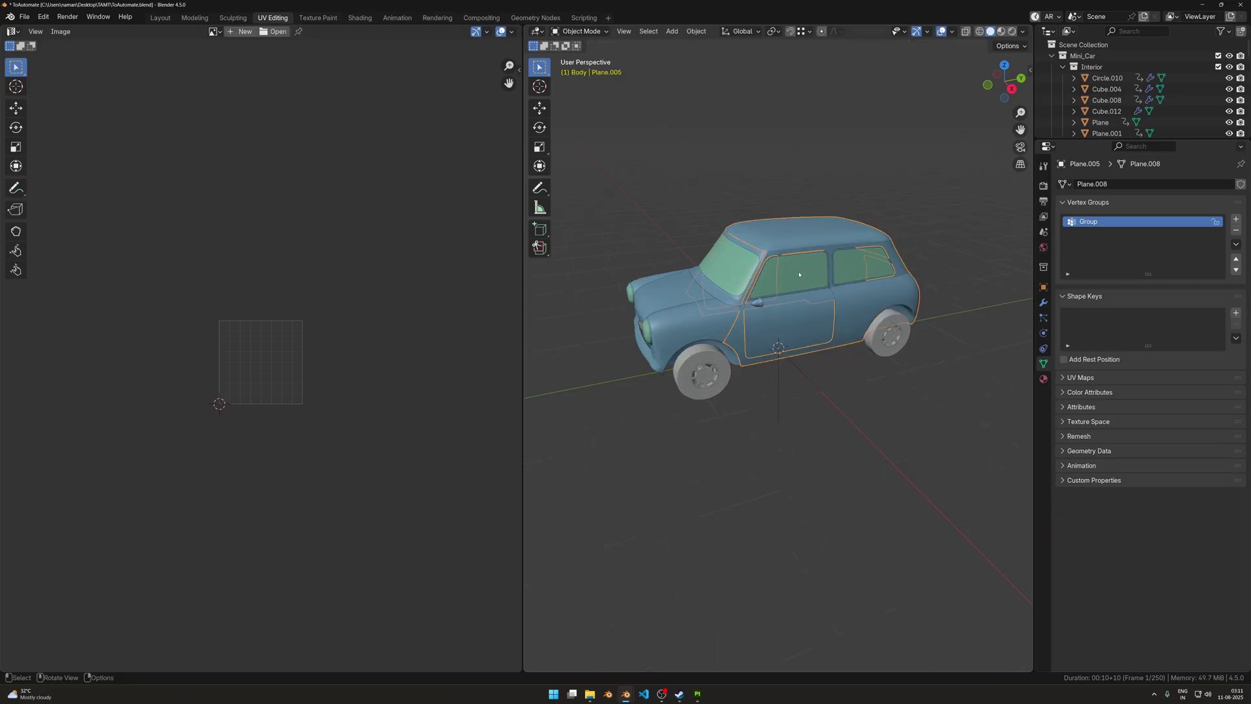
key(ctrl+h)
click(747, 284)
key(Tab)
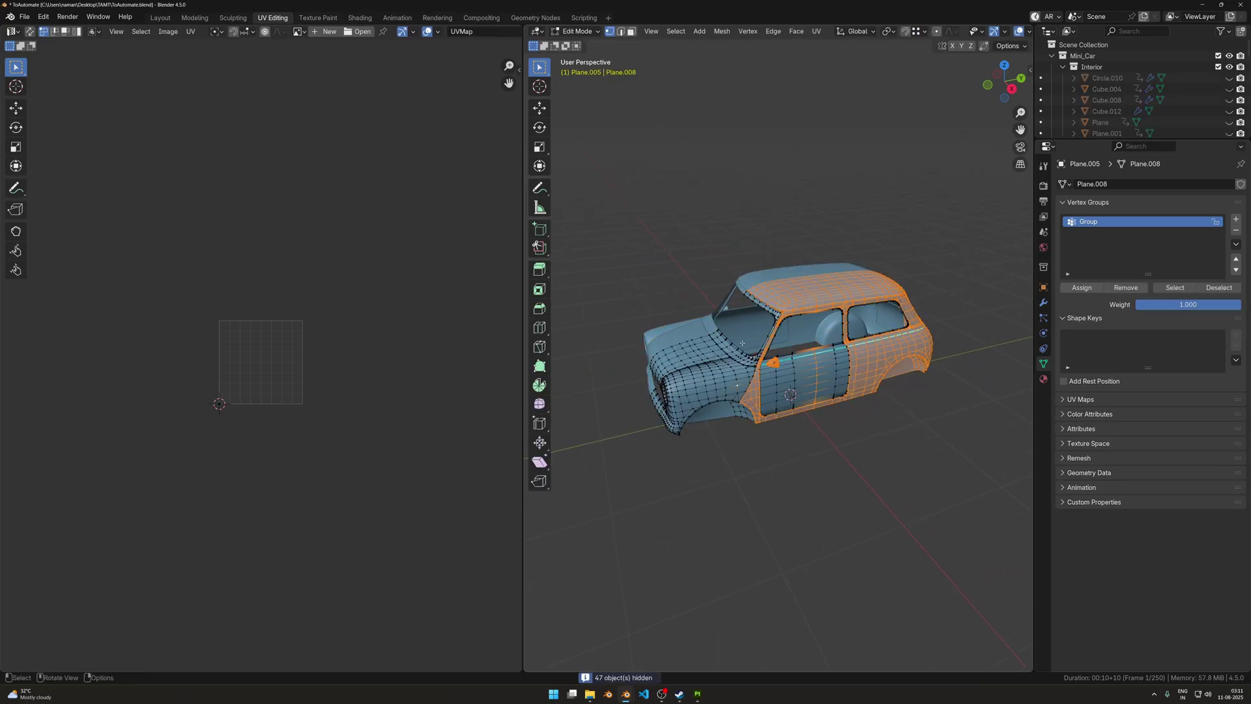
Try unwrapping all faces of the body half with Unwrap Angle Based, and examine the resulting UV islands.
key(a)
scroll(704, 348, up, 2)
key(u)
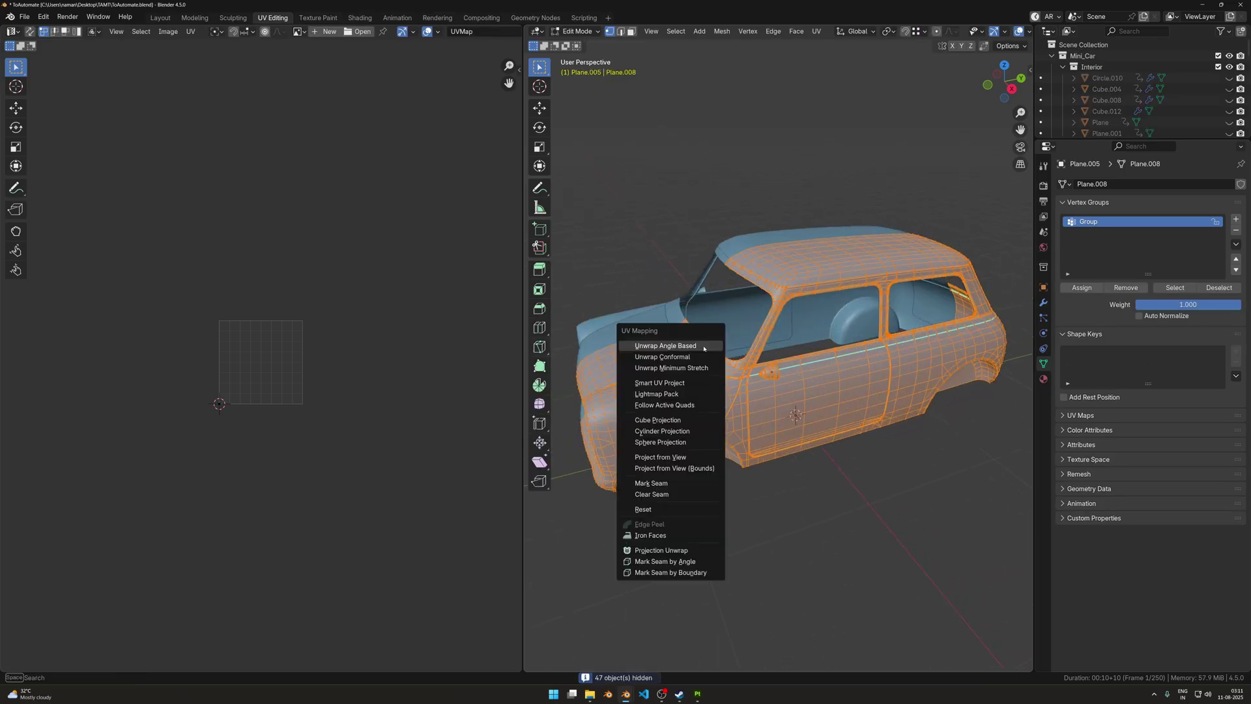
click(703, 346)
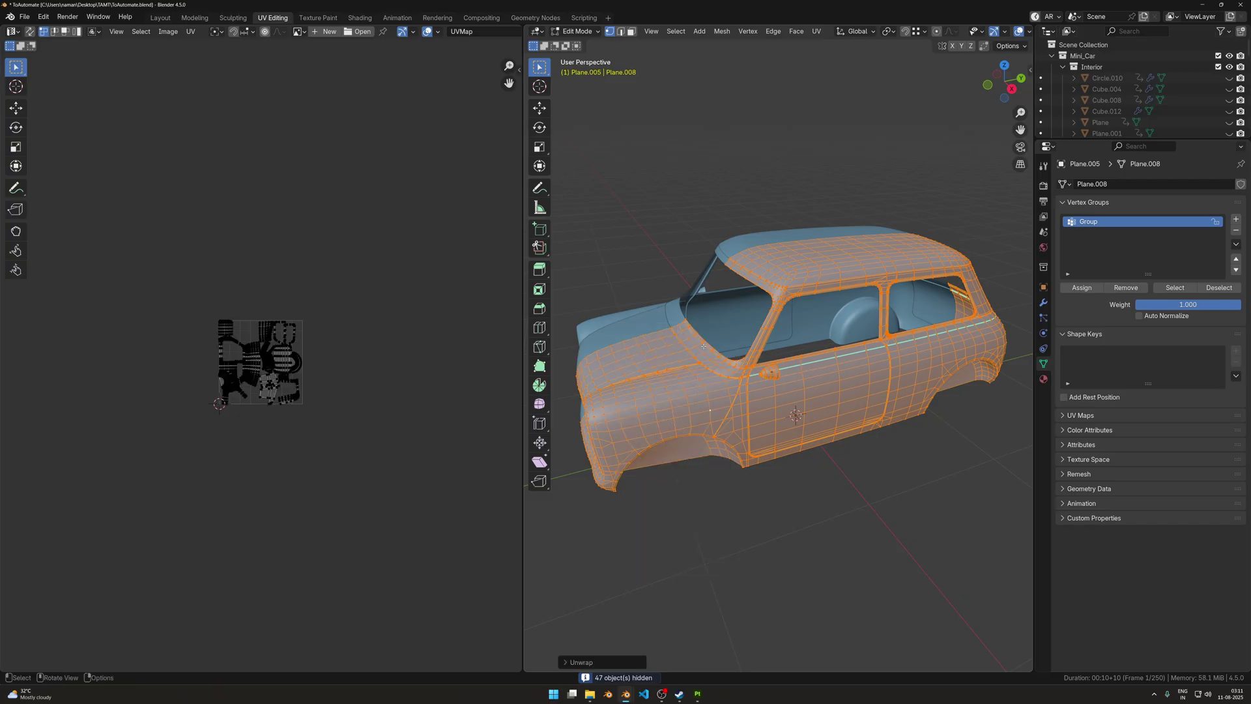
key(Tab)
scroll(717, 381, up, 4)
middle_drag(707, 369, 619, 384)
scroll(619, 384, down, 4)
key(Tab)
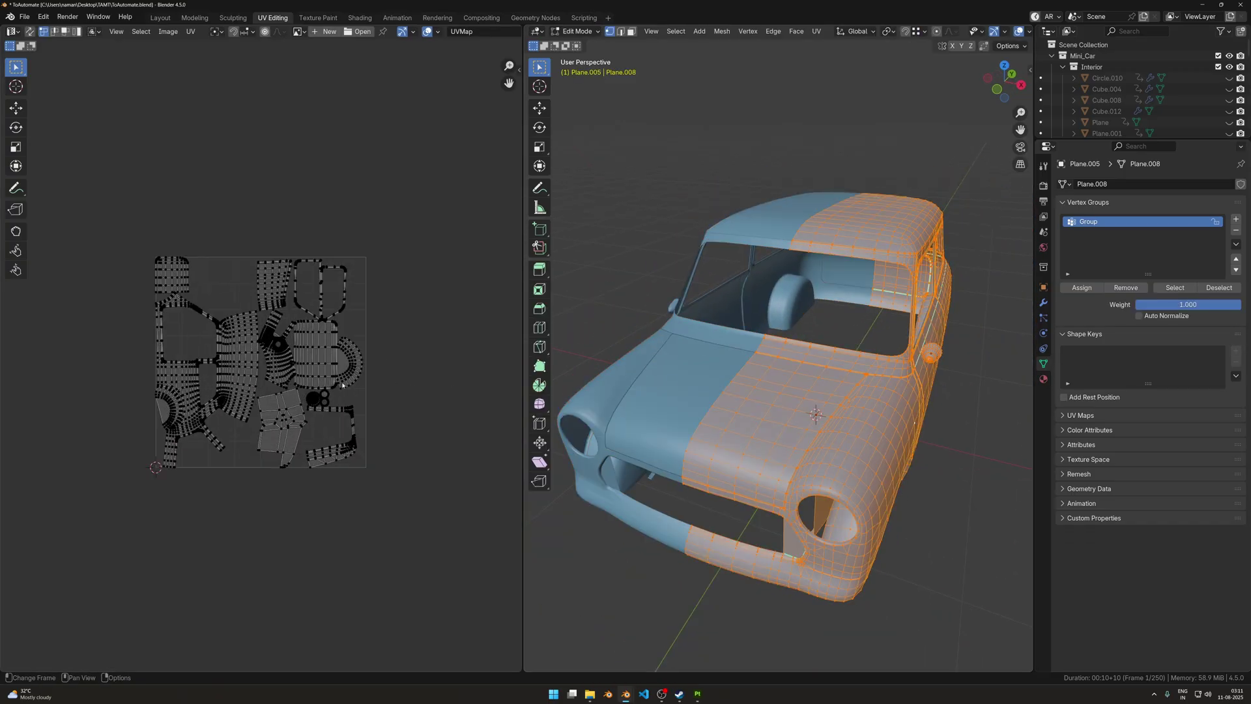
Return to Object Mode and convert the body shell to a mesh so both mirrored halves become real geometry.
key(a)
key(Home)
key(Tab)
right_click(717, 391)
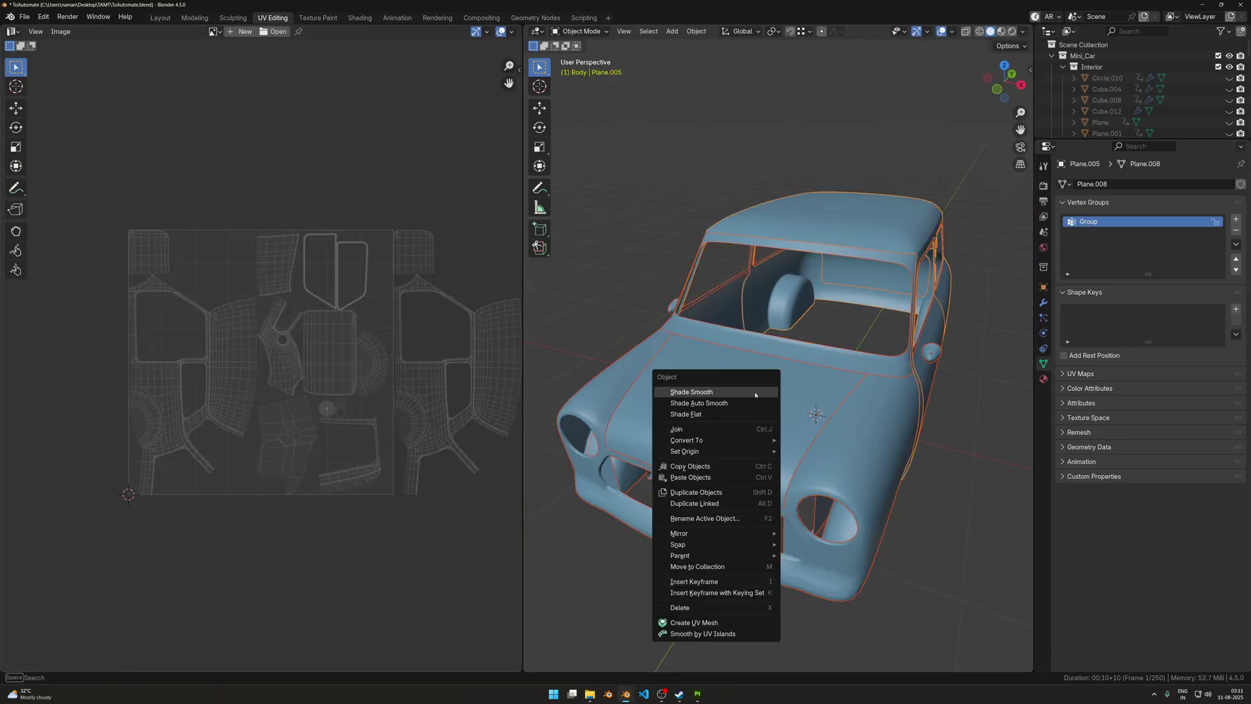
click(806, 440)
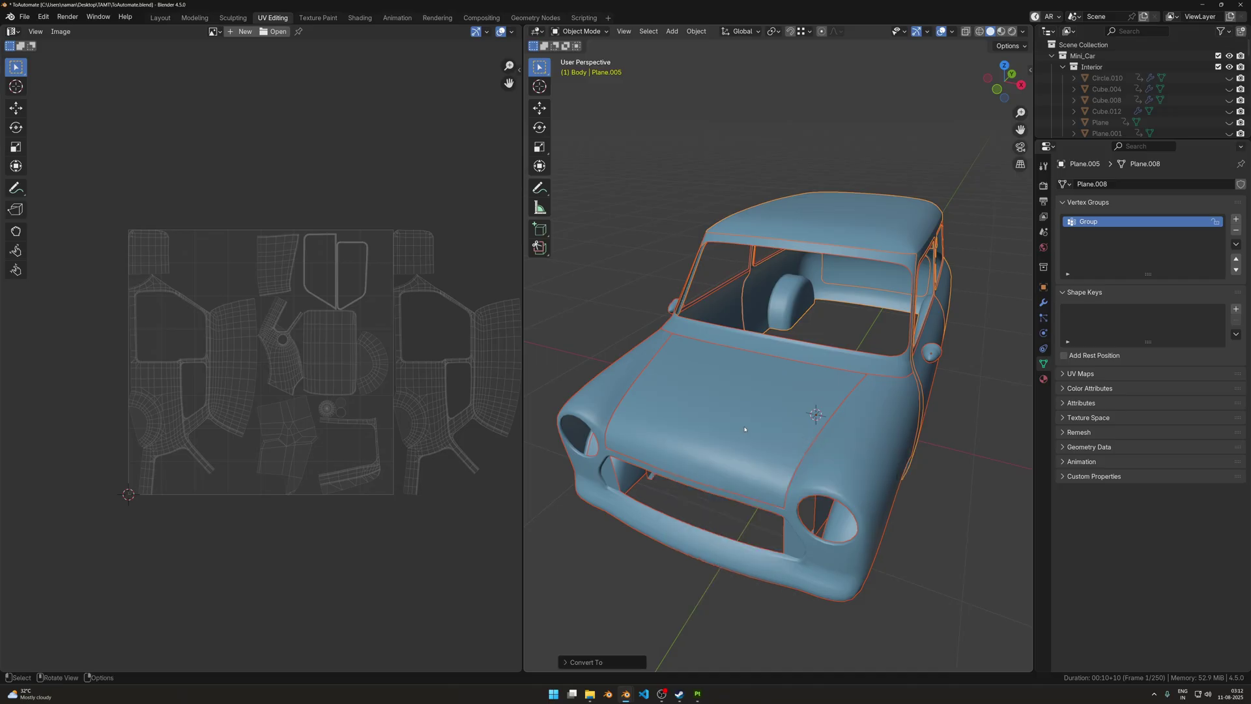
Unwrap the full converted body mesh with Unwrap Angle Based.
key(Tab)
scroll(745, 427, down, 3)
key(u)
click(700, 347)
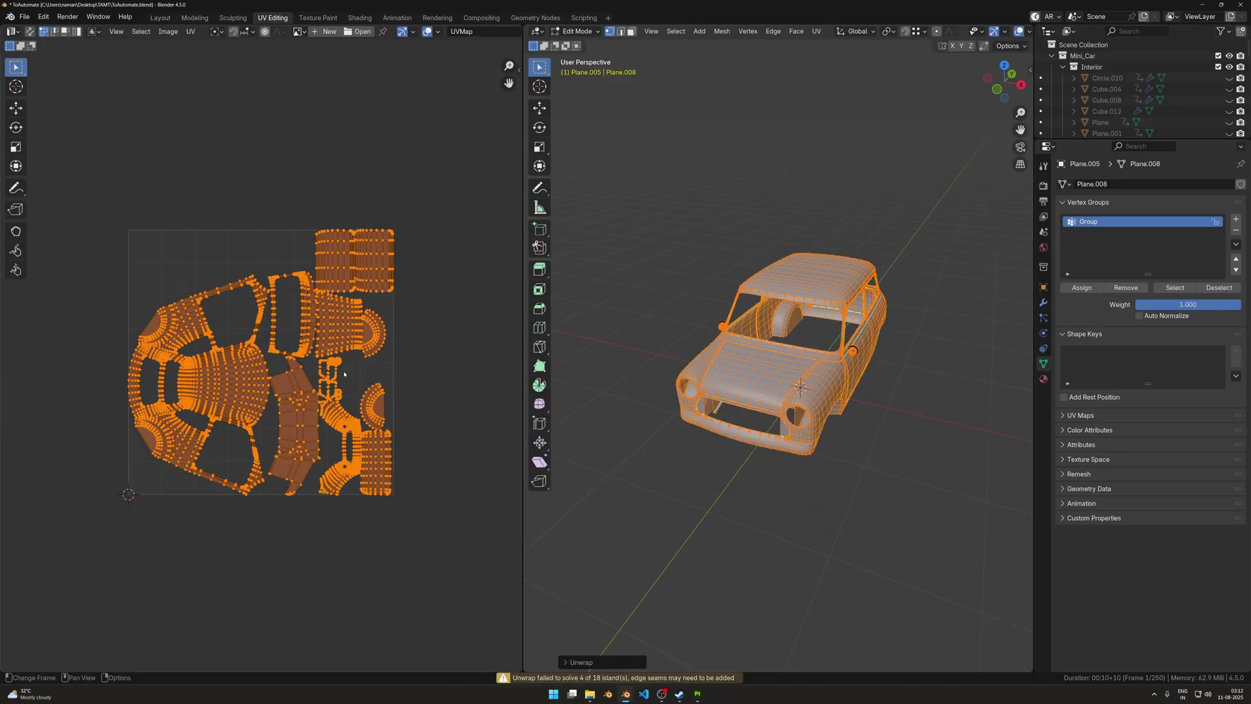
Leave Edit Mode, return to the Layout workspace and export the car body with the Tex_Beetle preset.
scroll(344, 373, up, 5)
scroll(287, 379, down, 6)
key(Tab)
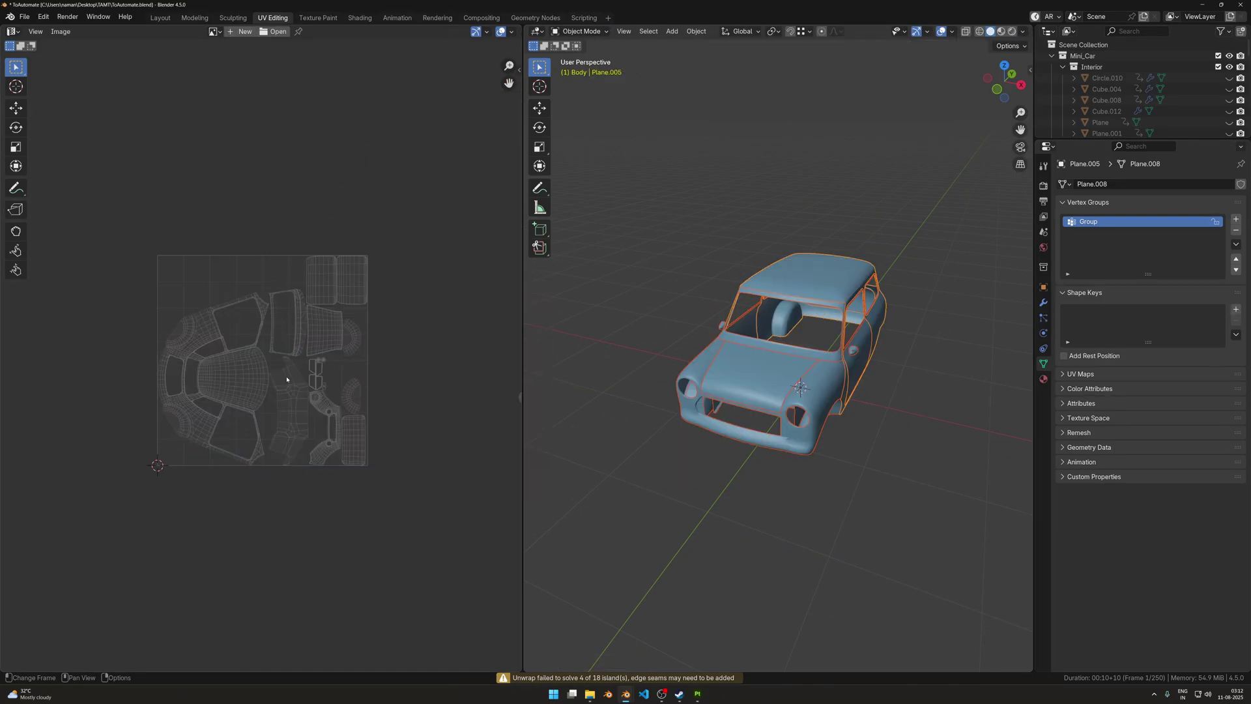
click(160, 18)
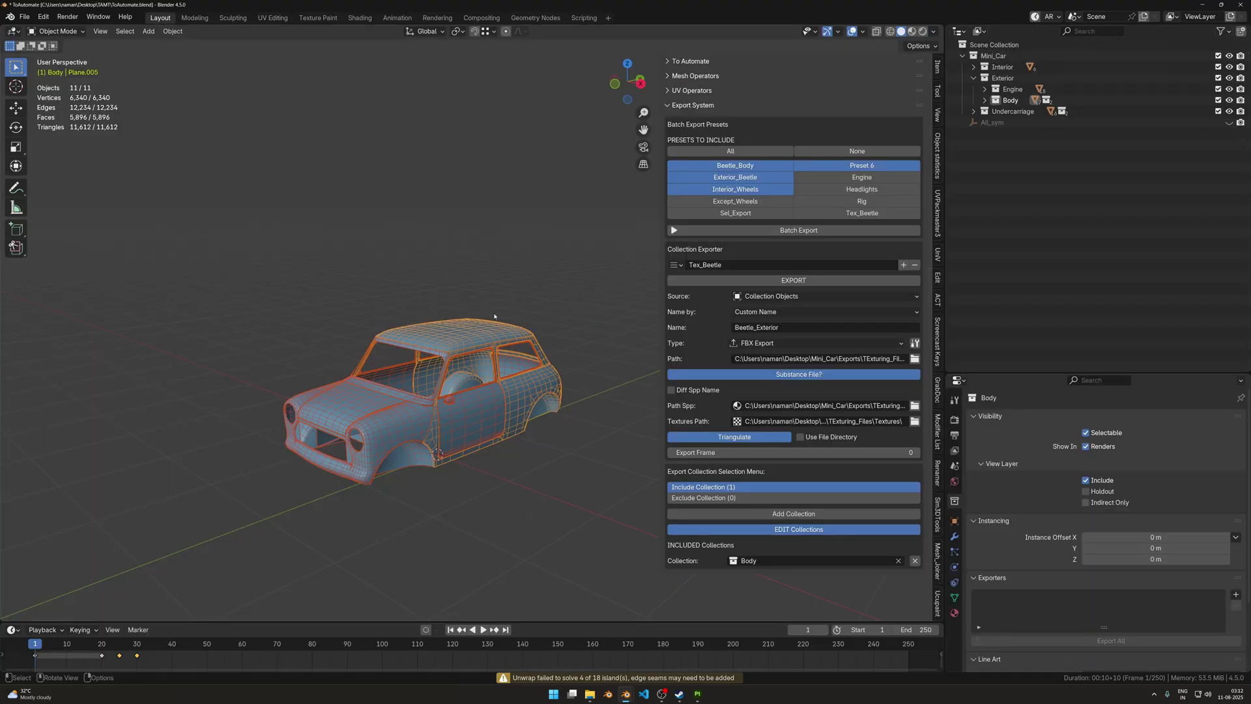
click(772, 282)
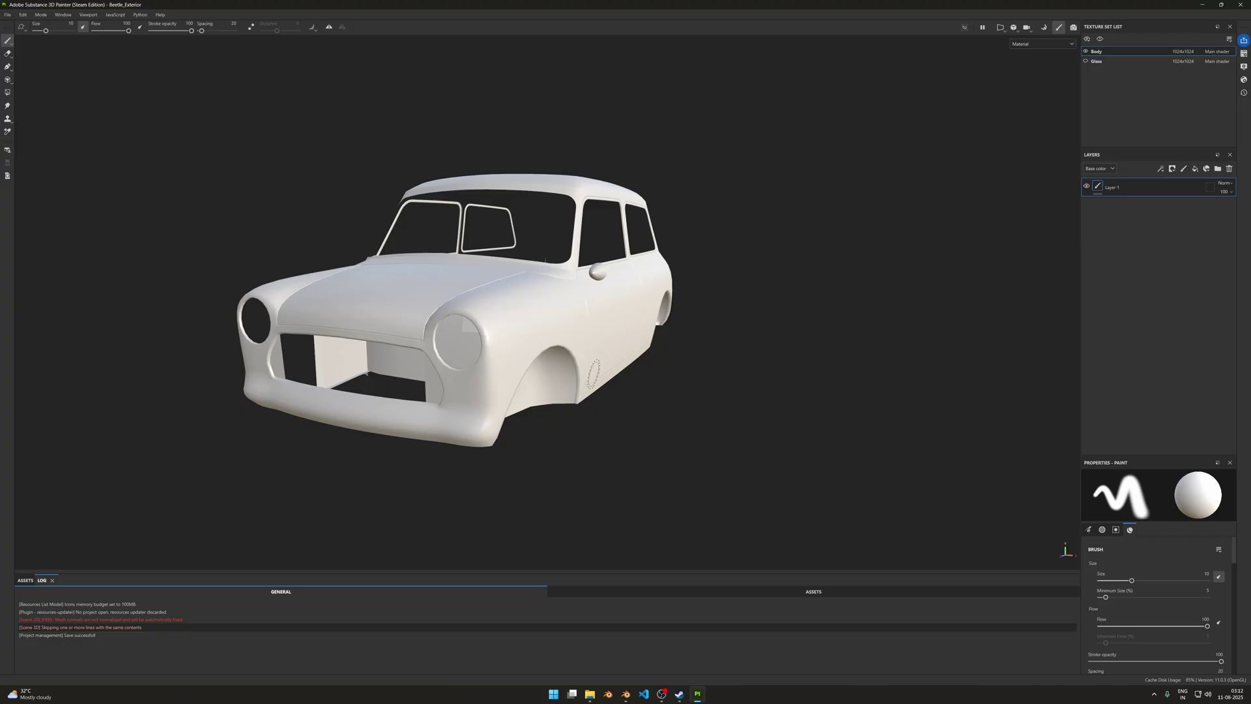
In Substance Painter, reimport the updated car mesh and inspect the body from the front side.
click(23, 15)
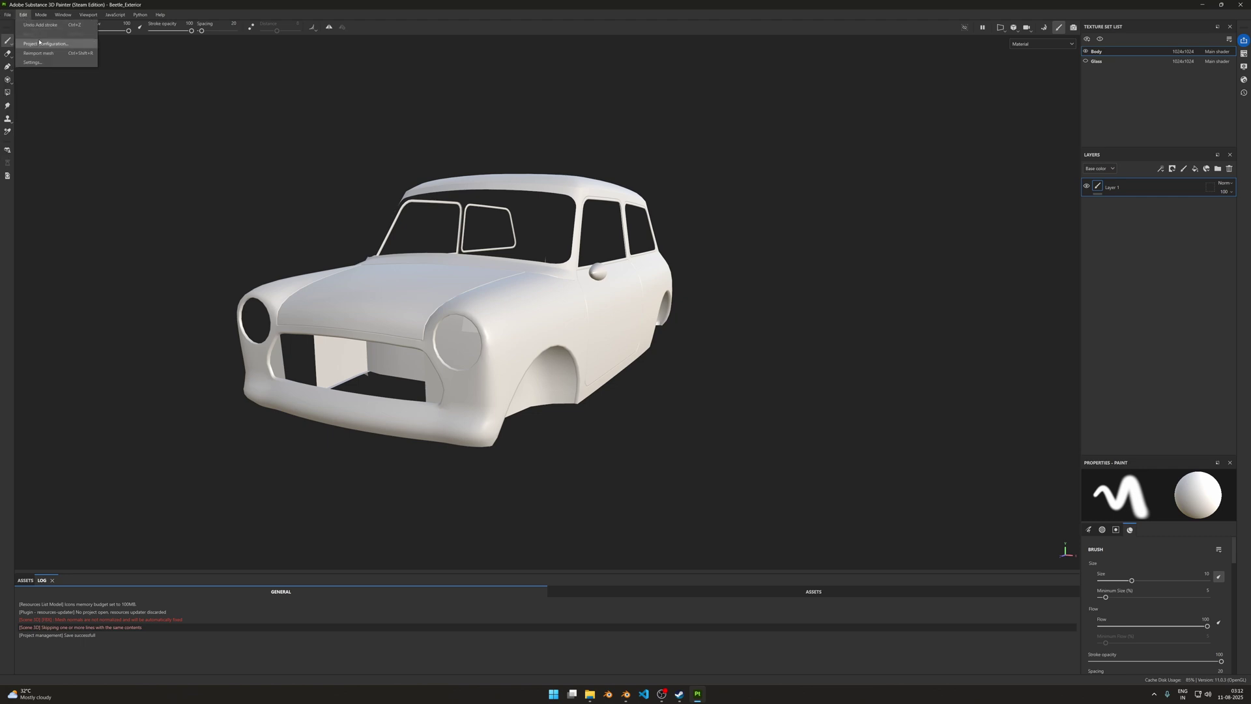
click(48, 55)
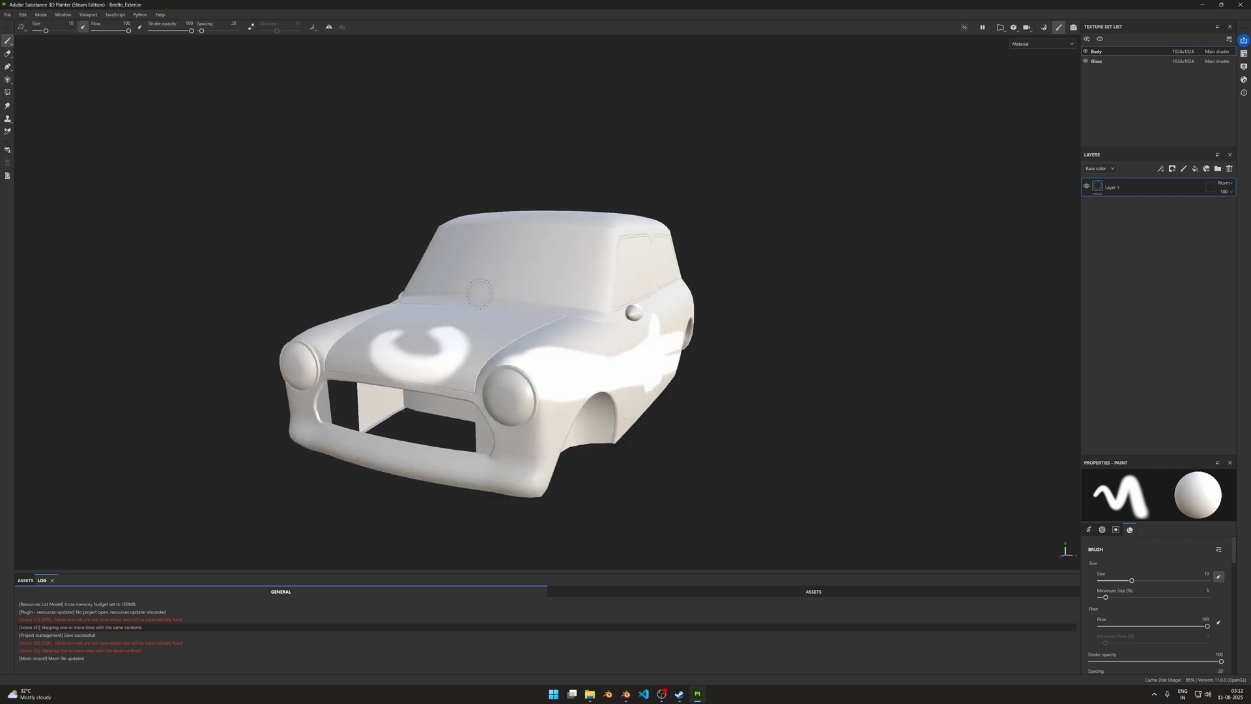
alt+drag(377, 346, 579, 332)
scroll(554, 335, up, 3)
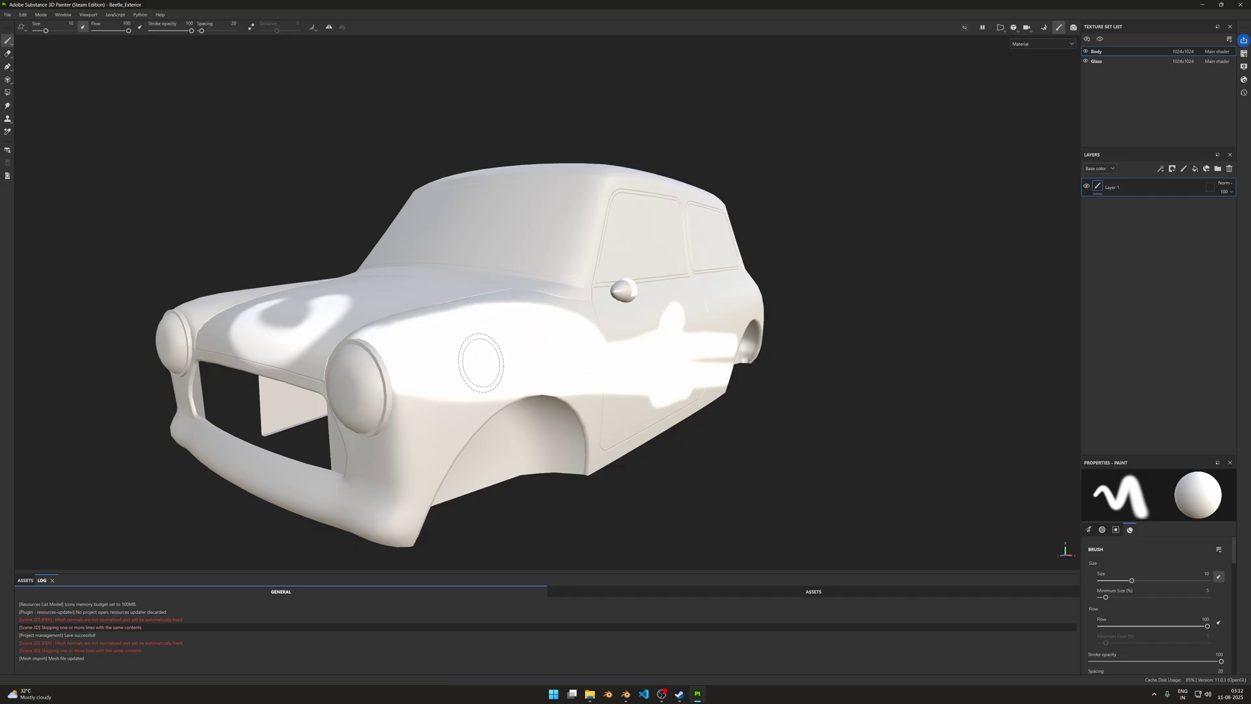
View the body's UV layout in 2D and set the display to the split 3D/2D view.
click(1004, 27)
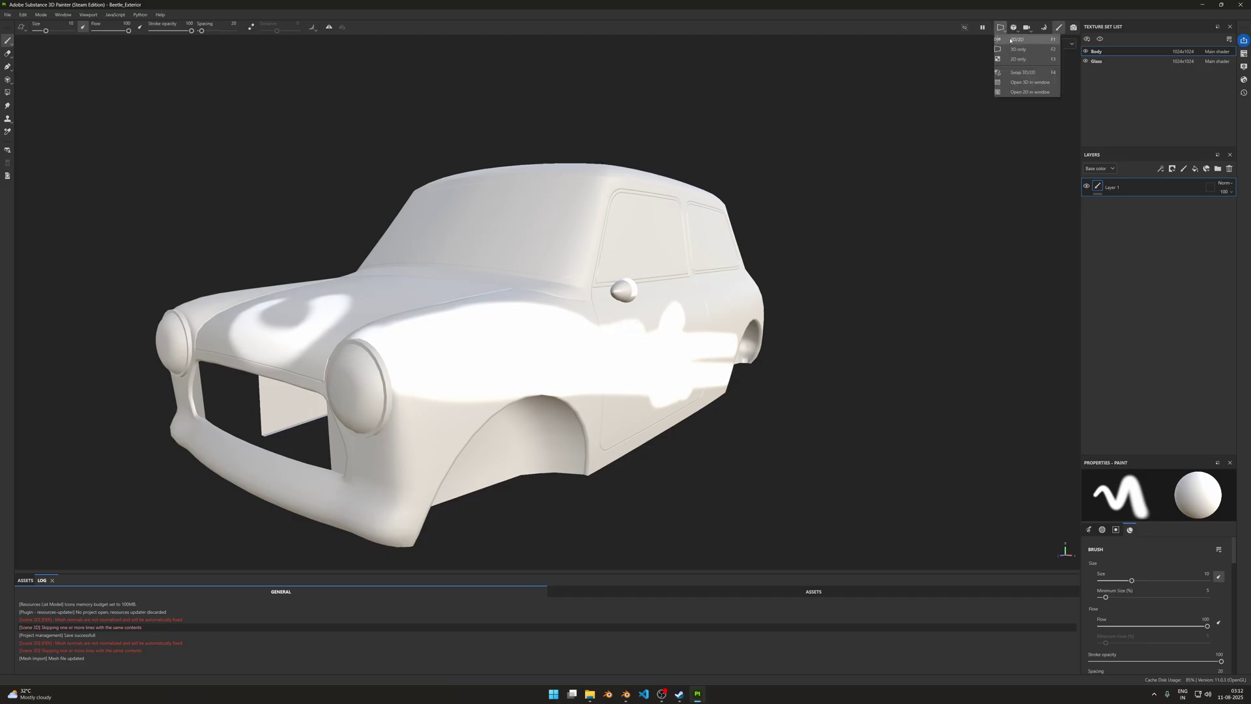
click(1026, 62)
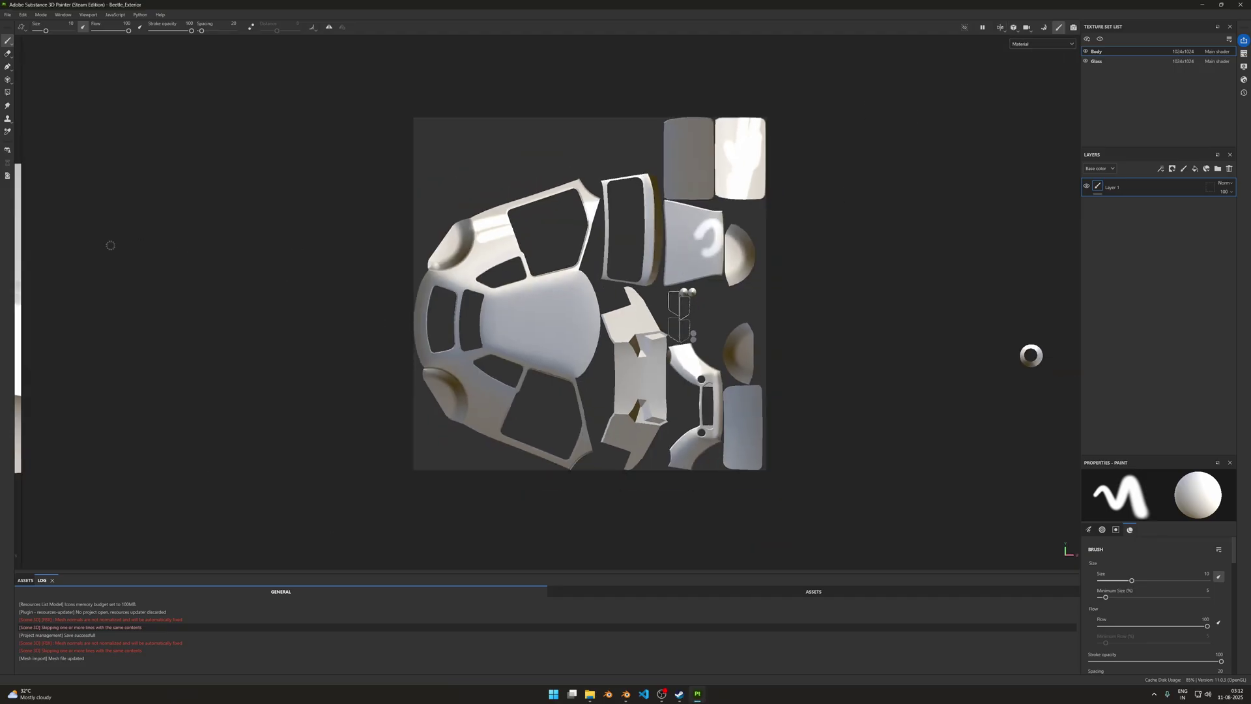
key(F1)
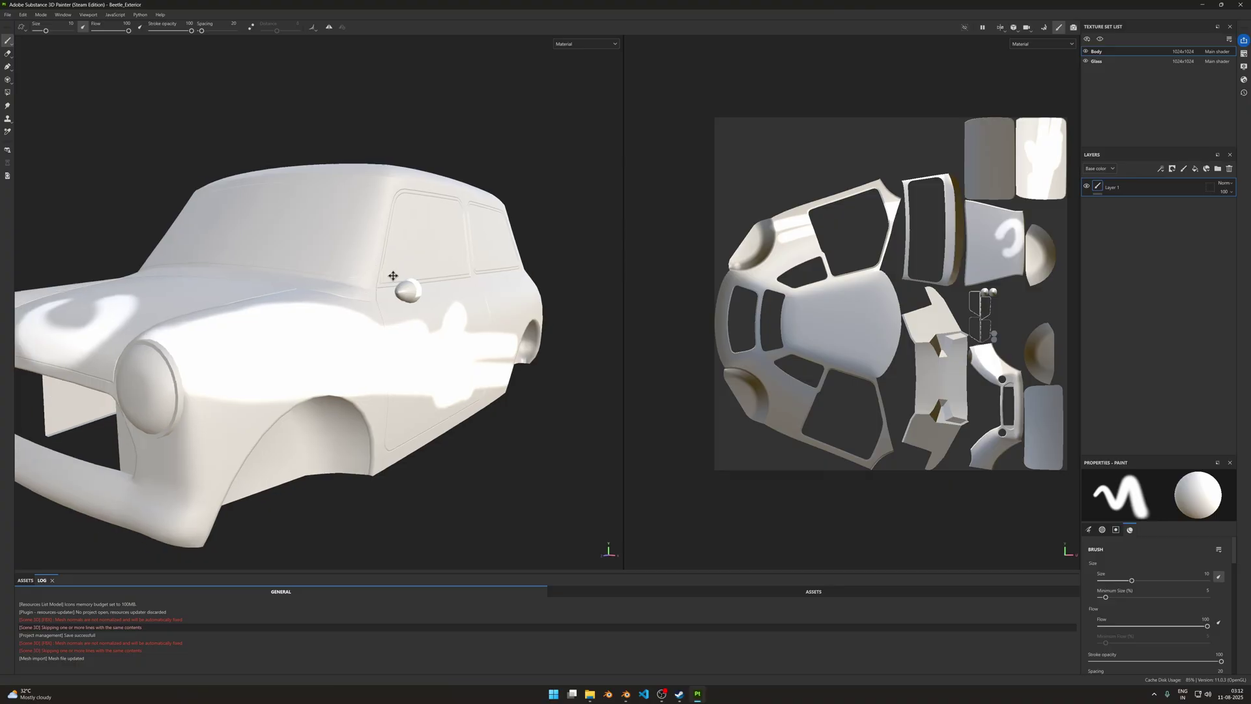
Replace the painted layer with a new fill layer and enable its metal, rough, nrm and height channels.
key(Delete)
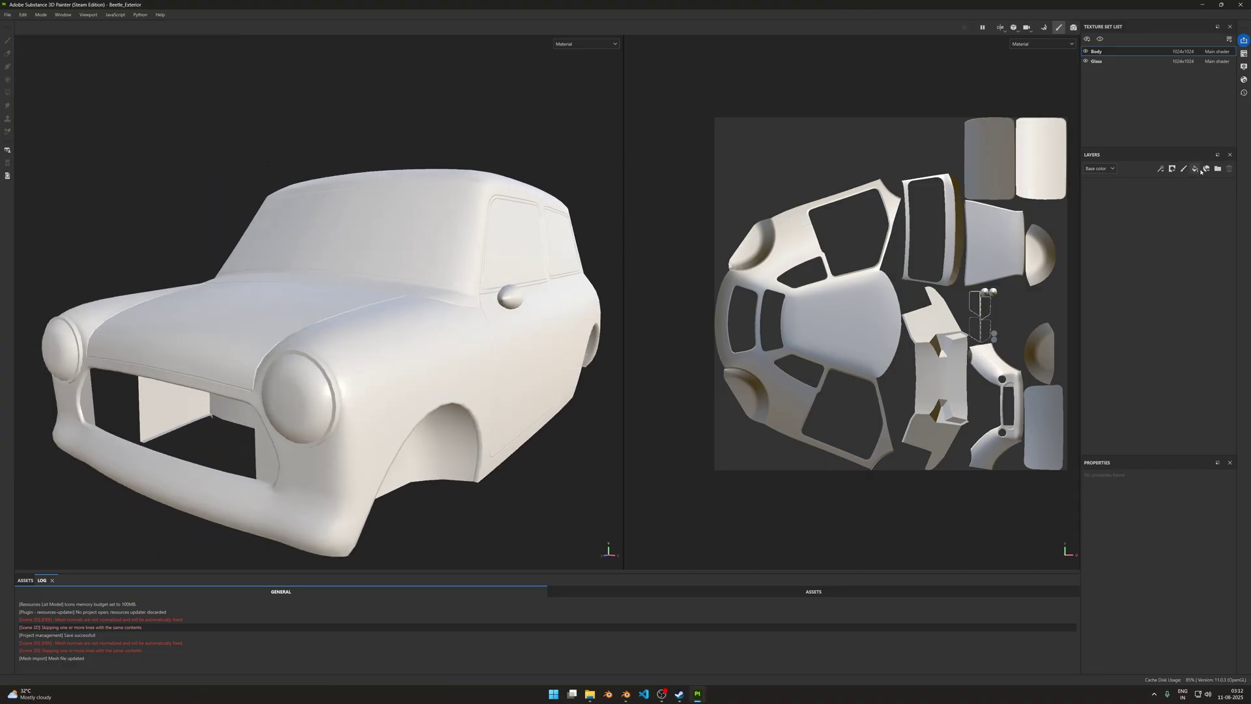
click(1193, 169)
scroll(1161, 603, down, 4)
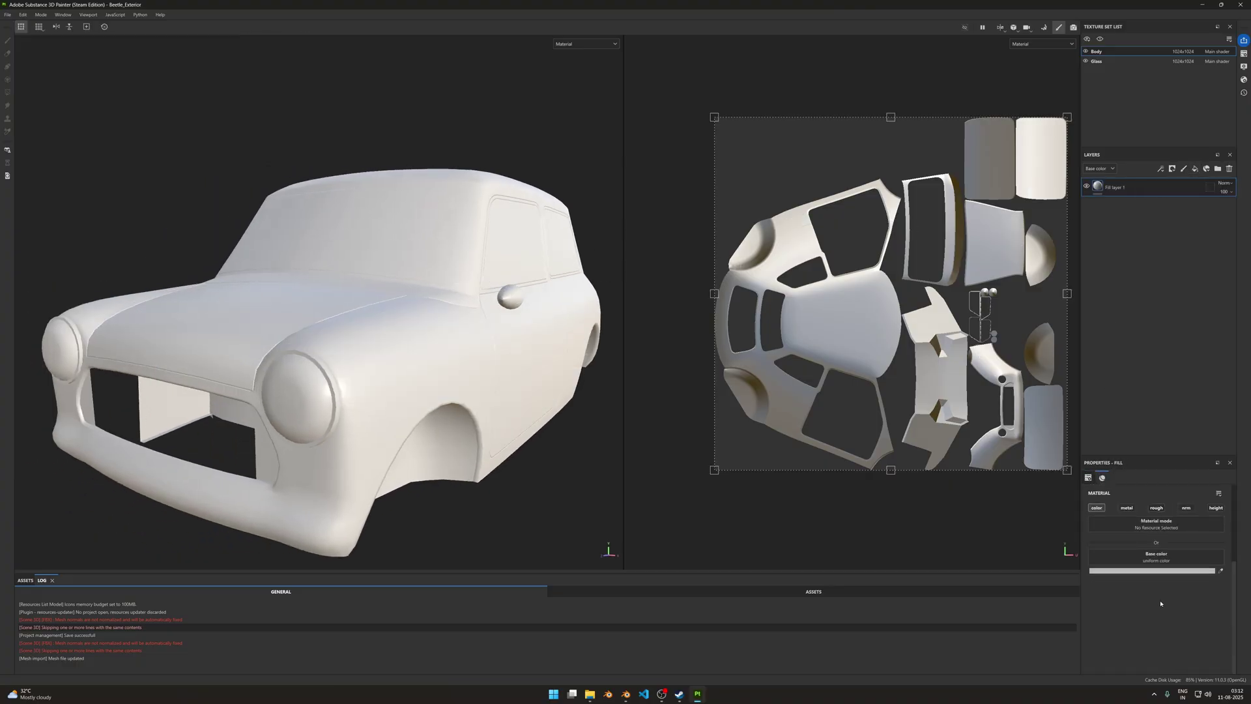
click(1127, 507)
click(1156, 507)
click(1186, 507)
click(1215, 508)
scroll(1171, 565, down, 2)
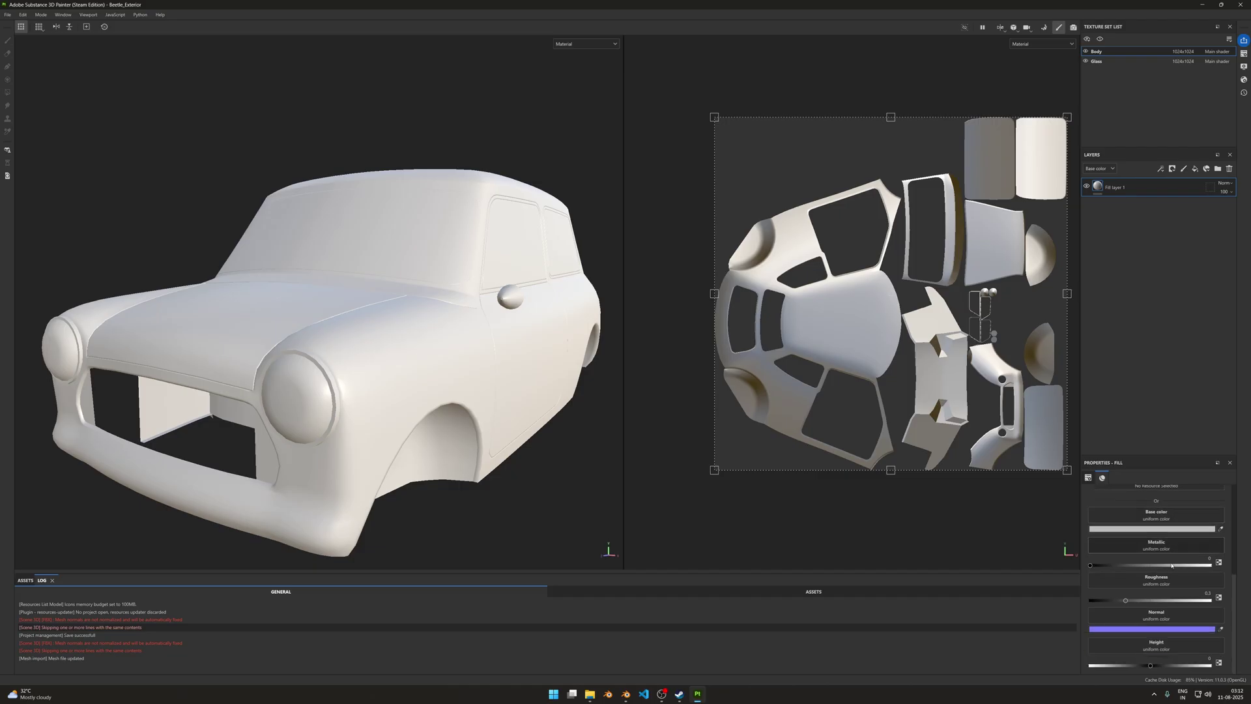
Set the fill layer's base color to dark red and its roughness to about 0.27.
drag(1126, 600, 1118, 601)
click(1125, 528)
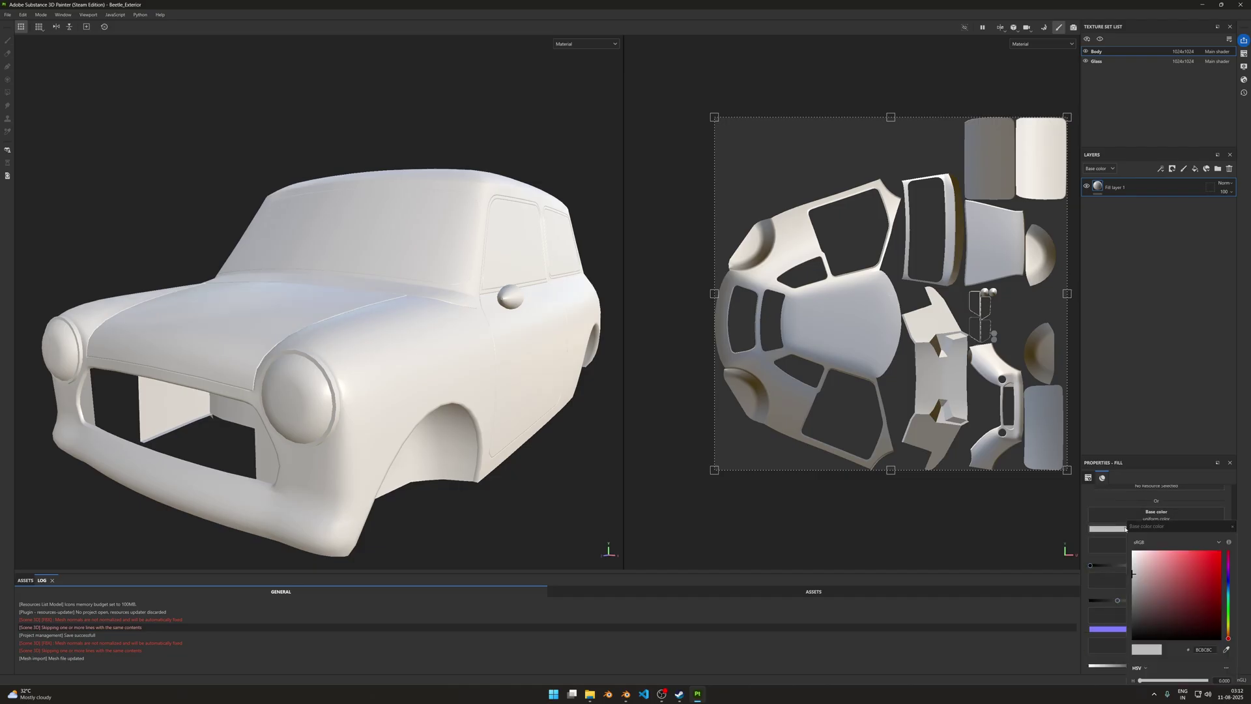
click(1222, 582)
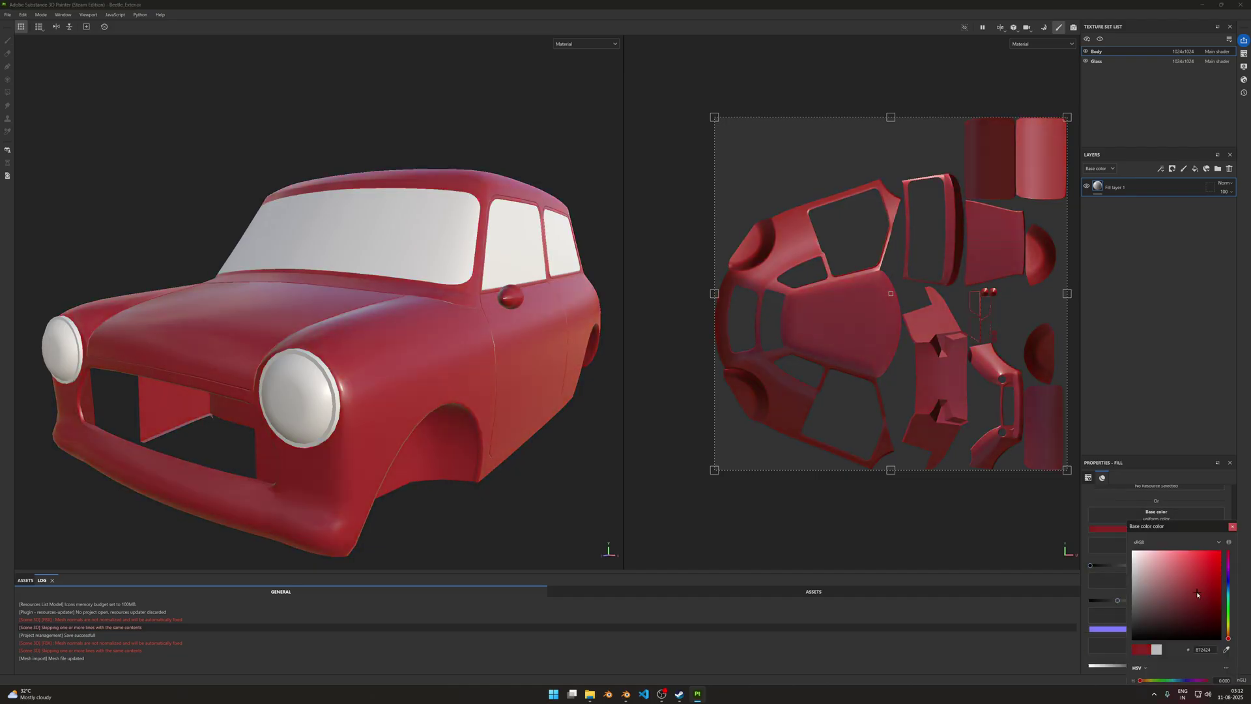
click(1231, 526)
click(1128, 601)
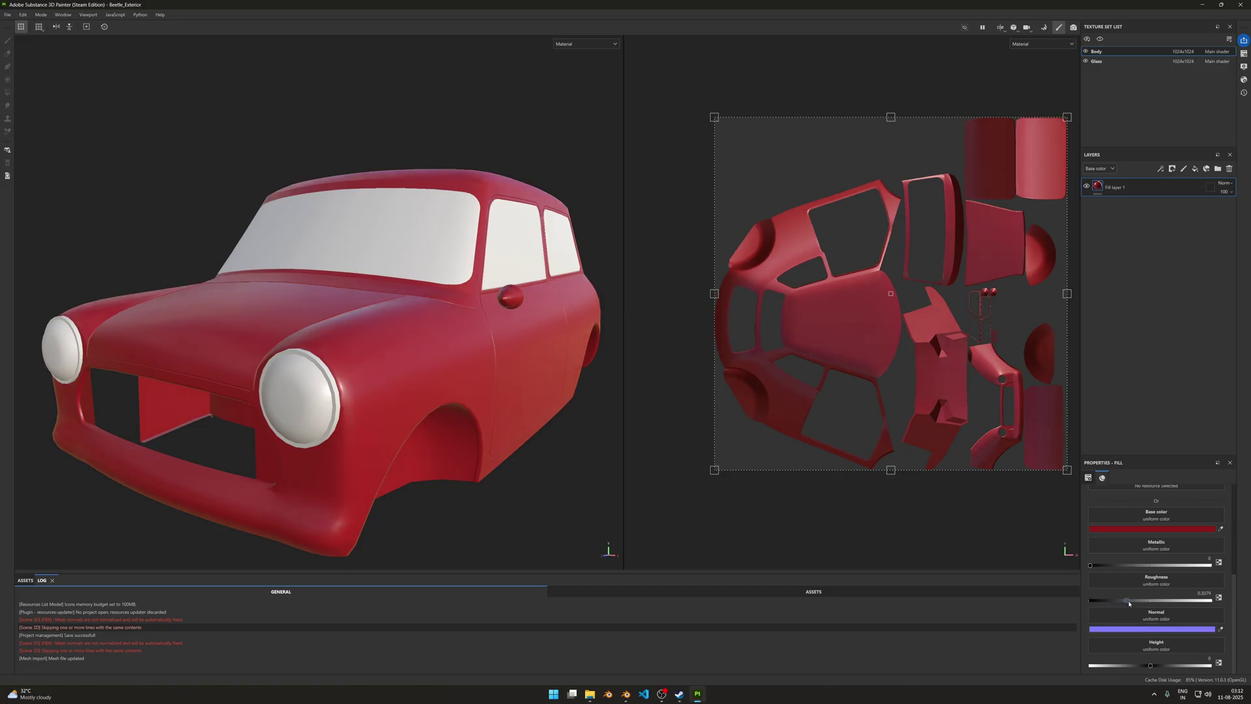
Add a paint layer above the red fill, test a stroke on the door, undo it and shrink the brush.
alt+drag(521, 365, 377, 299)
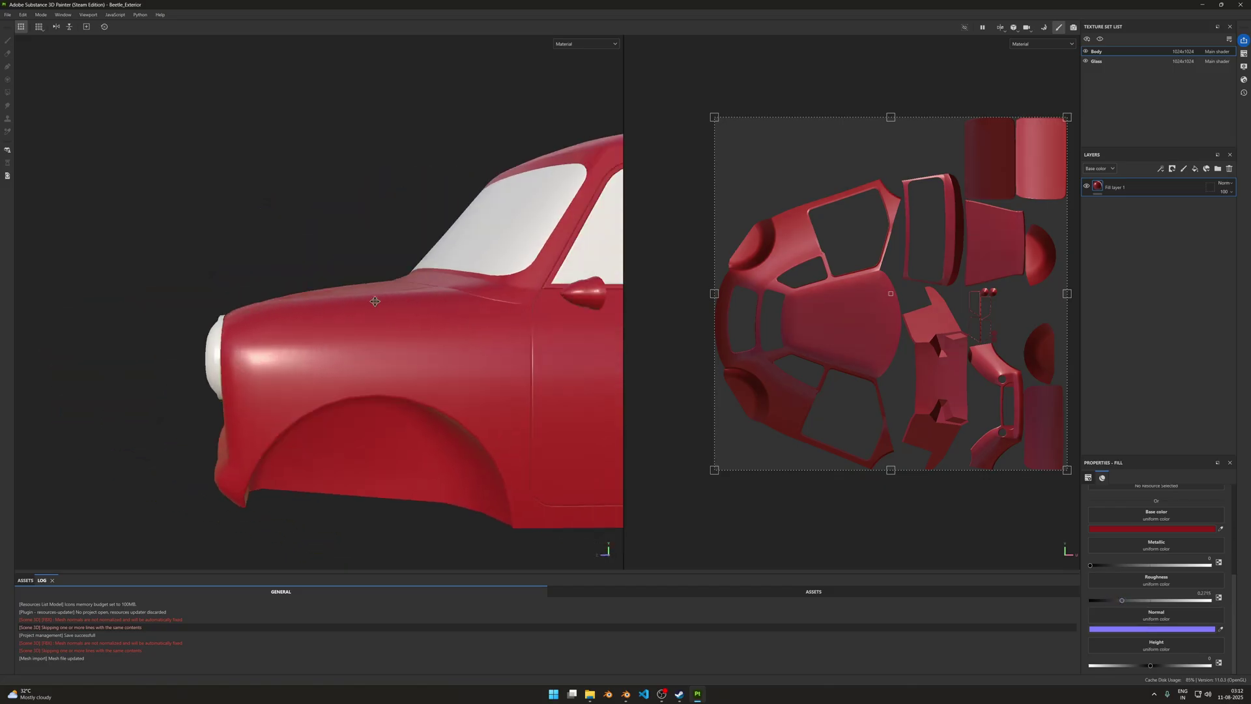
alt+middle_drag(377, 300, 262, 247)
click(1186, 169)
alt+middle_drag(456, 293, 333, 316)
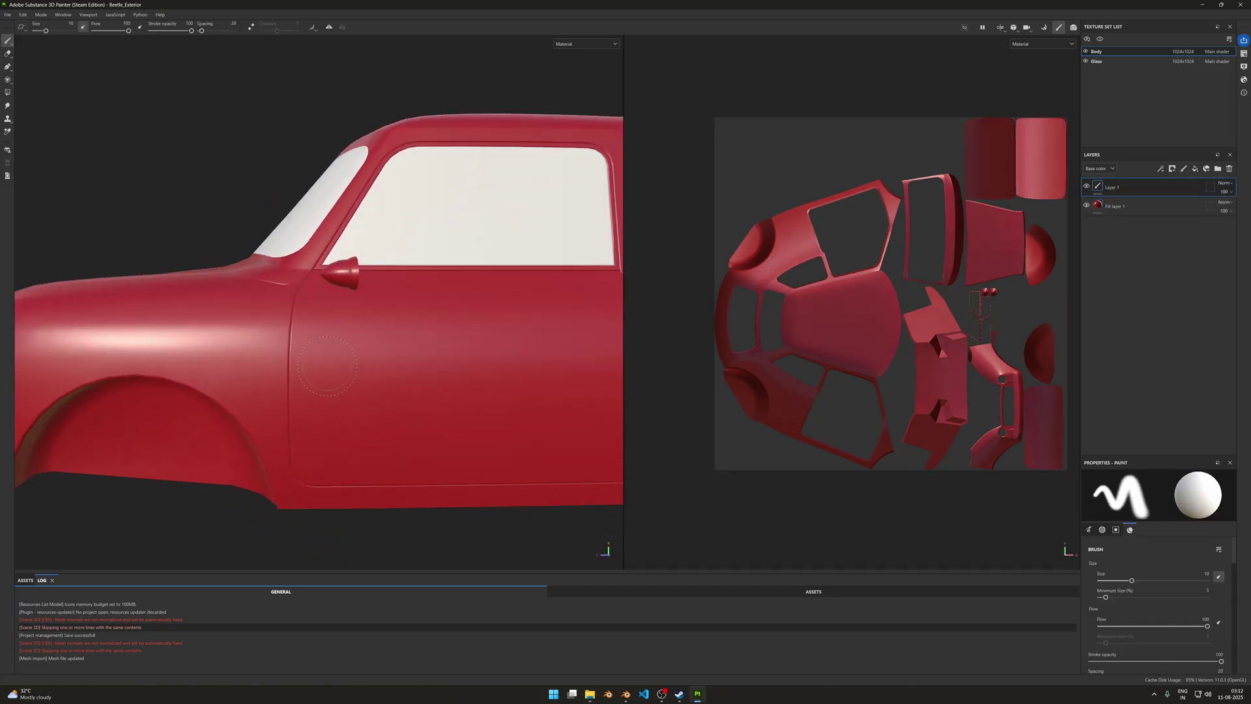
mouse_move(319, 373)
mouse_down()
mouse_move(370, 339)
mouse_move(425, 357)
mouse_up()
key(ctrl+z)
ctrl+right_drag(425, 357, 338, 357)
scroll(338, 357, down, 2)
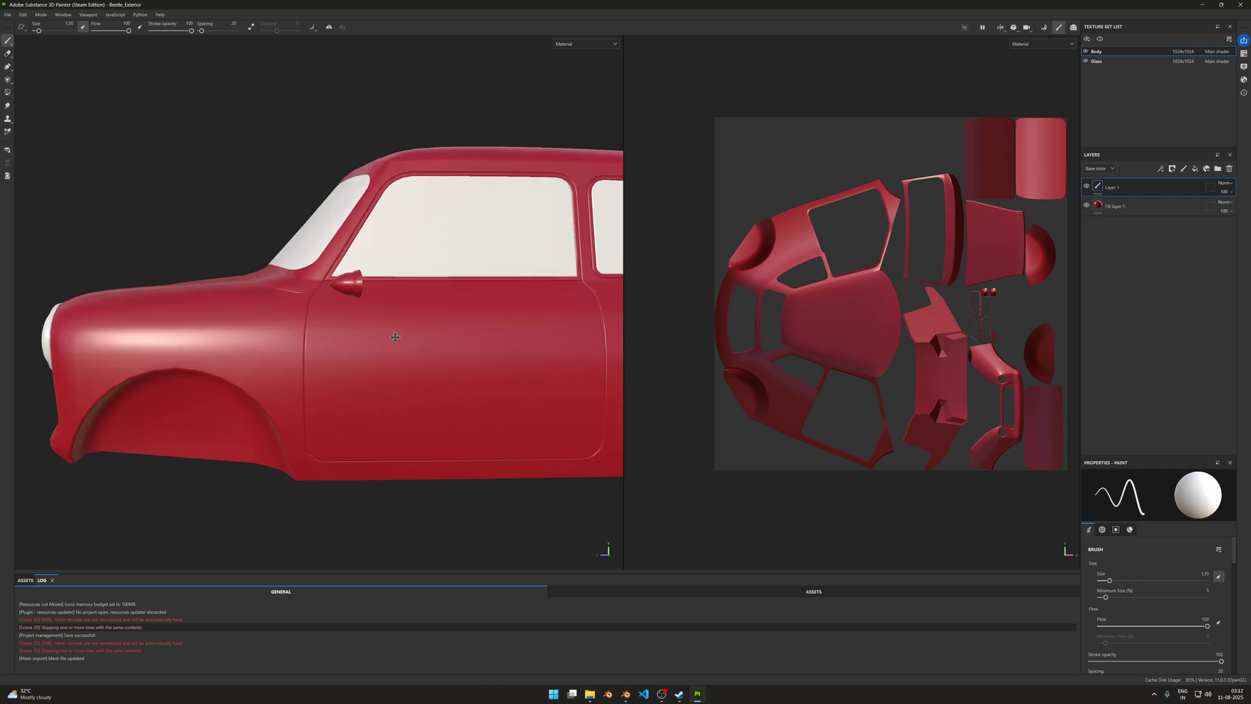
Handwrite "To Automate" in white across the side of the car below the windows.
alt+middle_drag(365, 342, 241, 342)
mouse_move(241, 342)
mouse_down()
mouse_move(234, 391)
mouse_move(253, 339)
mouse_move(255, 383)
mouse_move(261, 372)
mouse_move(395, 366)
mouse_move(426, 385)
mouse_move(426, 364)
mouse_move(499, 389)
mouse_up()
mouse_move(508, 348)
mouse_down()
mouse_move(512, 384)
mouse_move(551, 395)
mouse_move(495, 391)
mouse_up()
scroll(552, 394, down, 5)
scroll(822, 245, up, 2)
scroll(823, 246, down, 6)
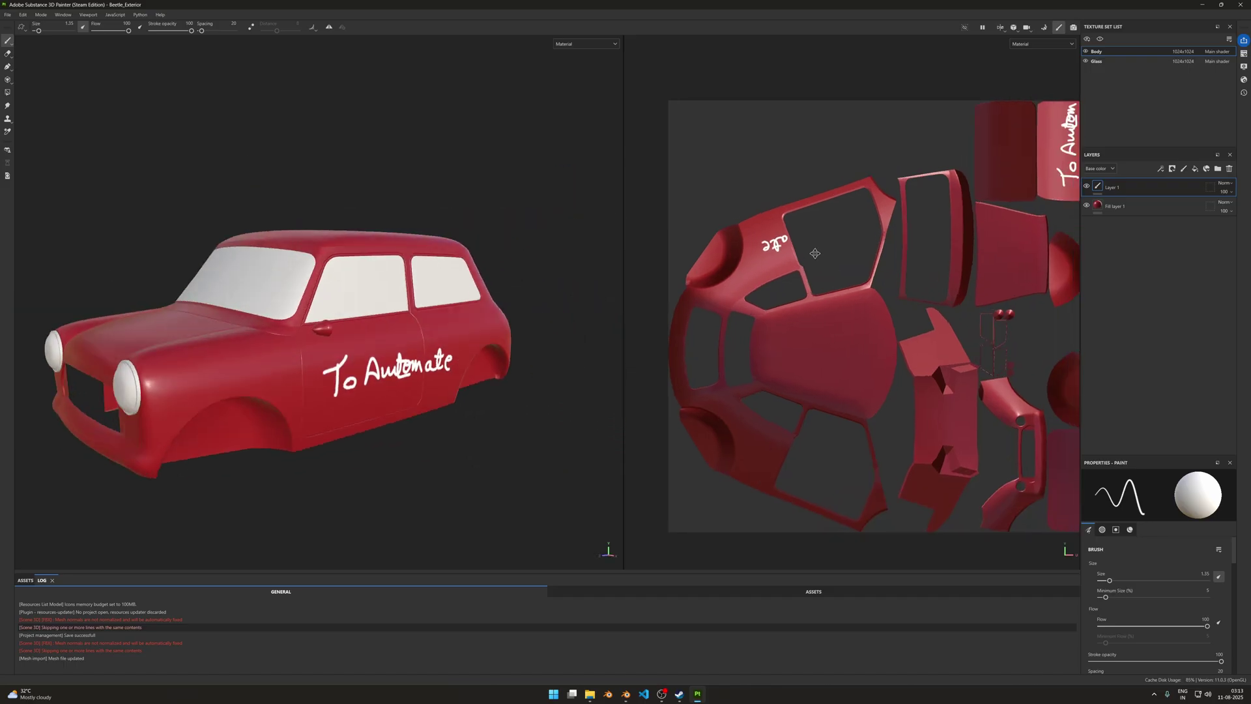
Handwrite "Racer" in white on the car's roof.
mouse_move(391, 294)
alt+mouse_down()
mouse_move(287, 301)
mouse_move(400, 327)
mouse_move(385, 315)
mouse_move(372, 173)
mouse_move(420, 315)
mouse_move(310, 349)
alt+mouse_up()
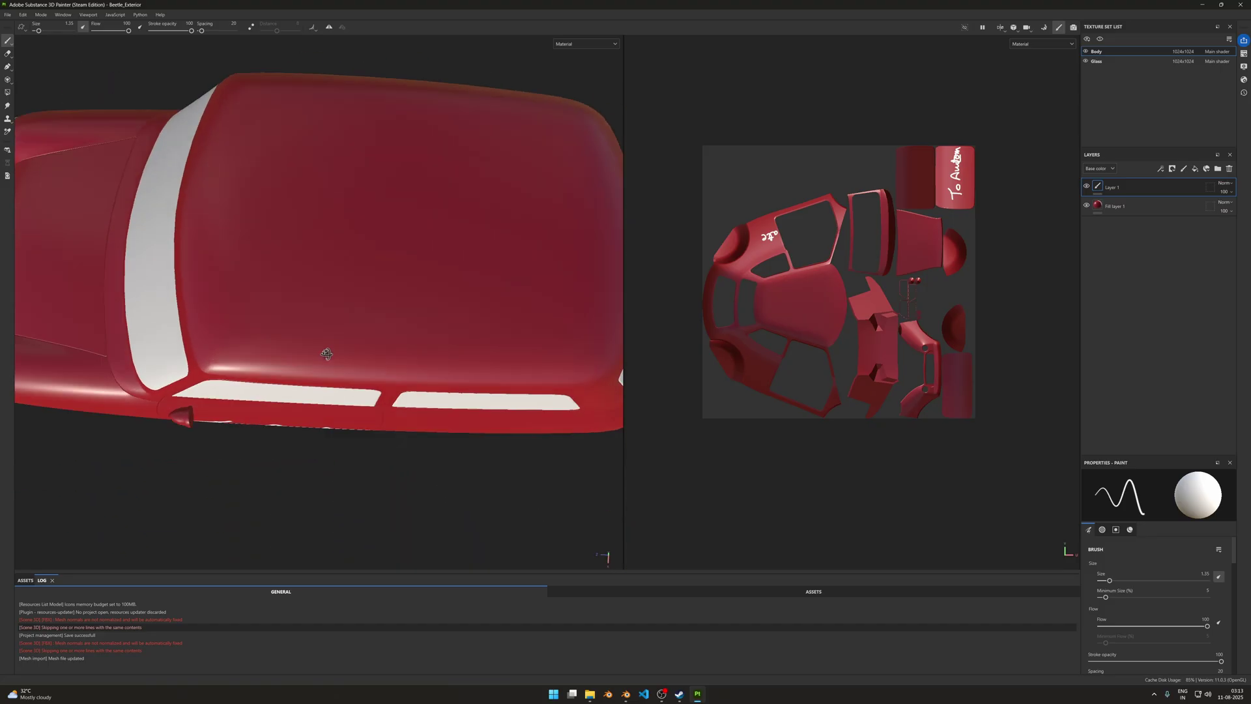
mouse_move(255, 210)
mouse_down()
mouse_move(257, 251)
mouse_move(414, 246)
mouse_up()
alt+middle_drag(424, 338, 467, 309)
scroll(468, 308, down, 5)
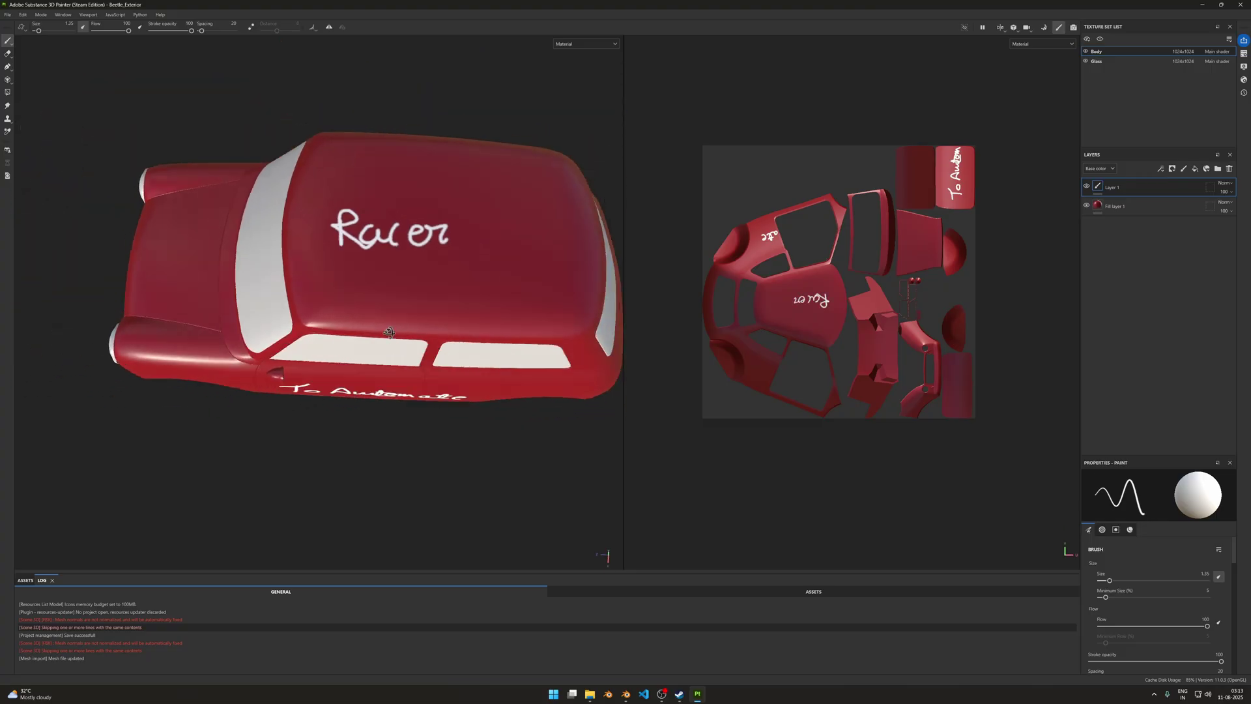
alt+drag(468, 308, 342, 366)
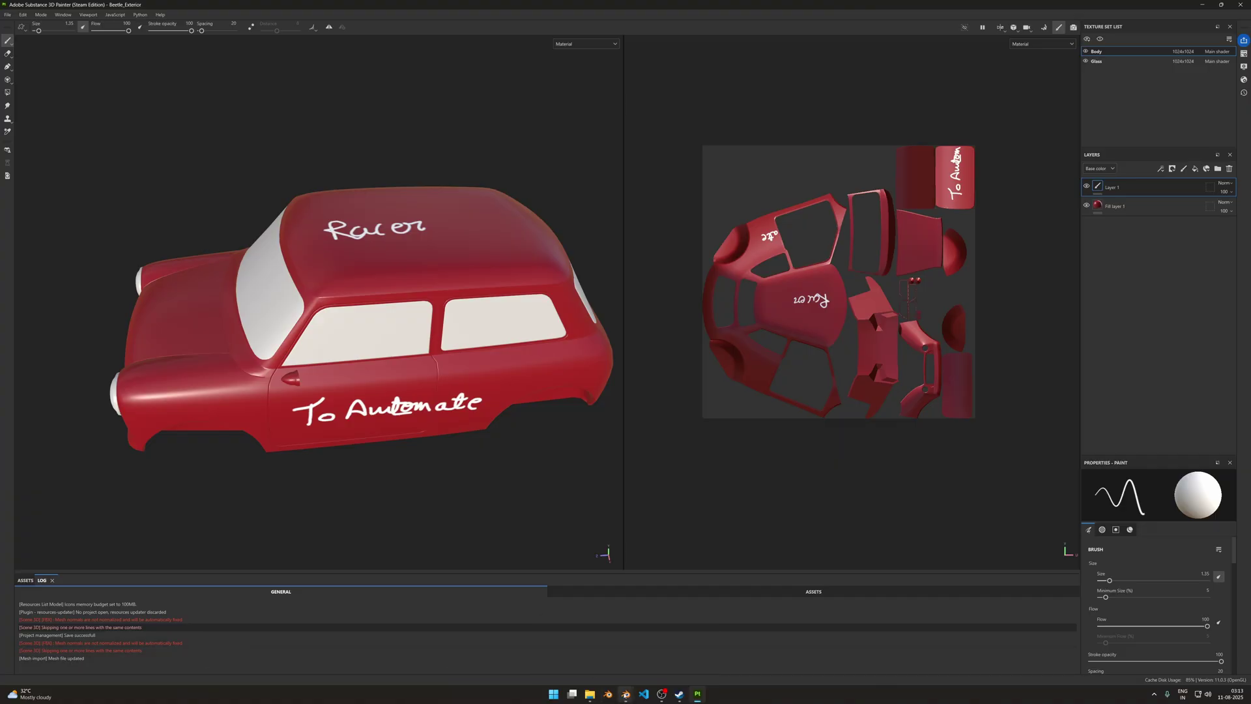
Switch to the ToAutomate Blender file, enable Apply Transform in the FBX export settings and export the body again.
click(574, 651)
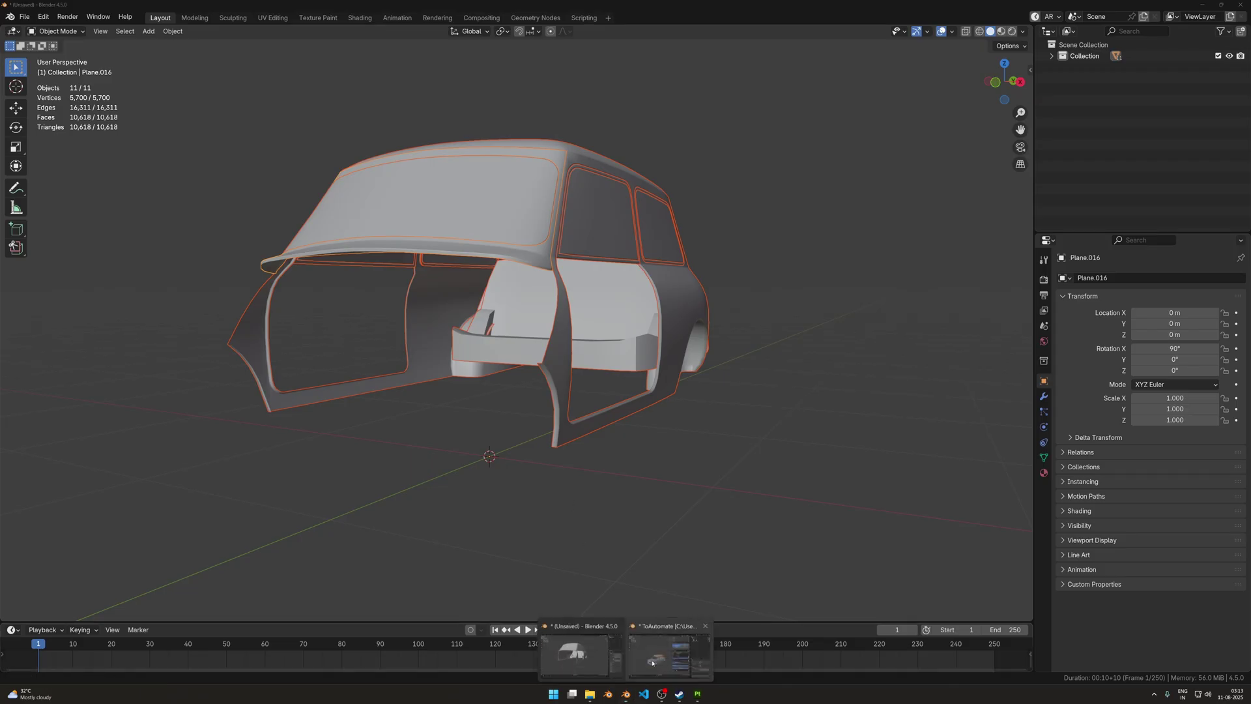
click(652, 658)
click(915, 343)
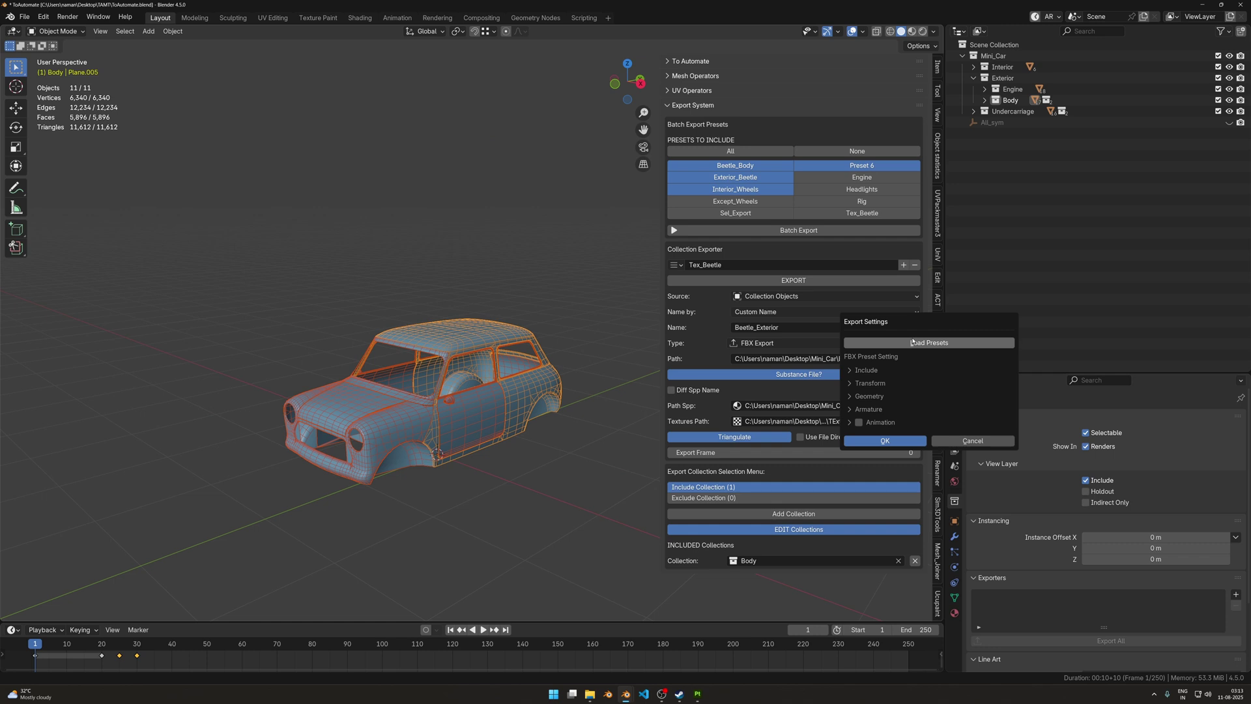
click(868, 371)
click(870, 469)
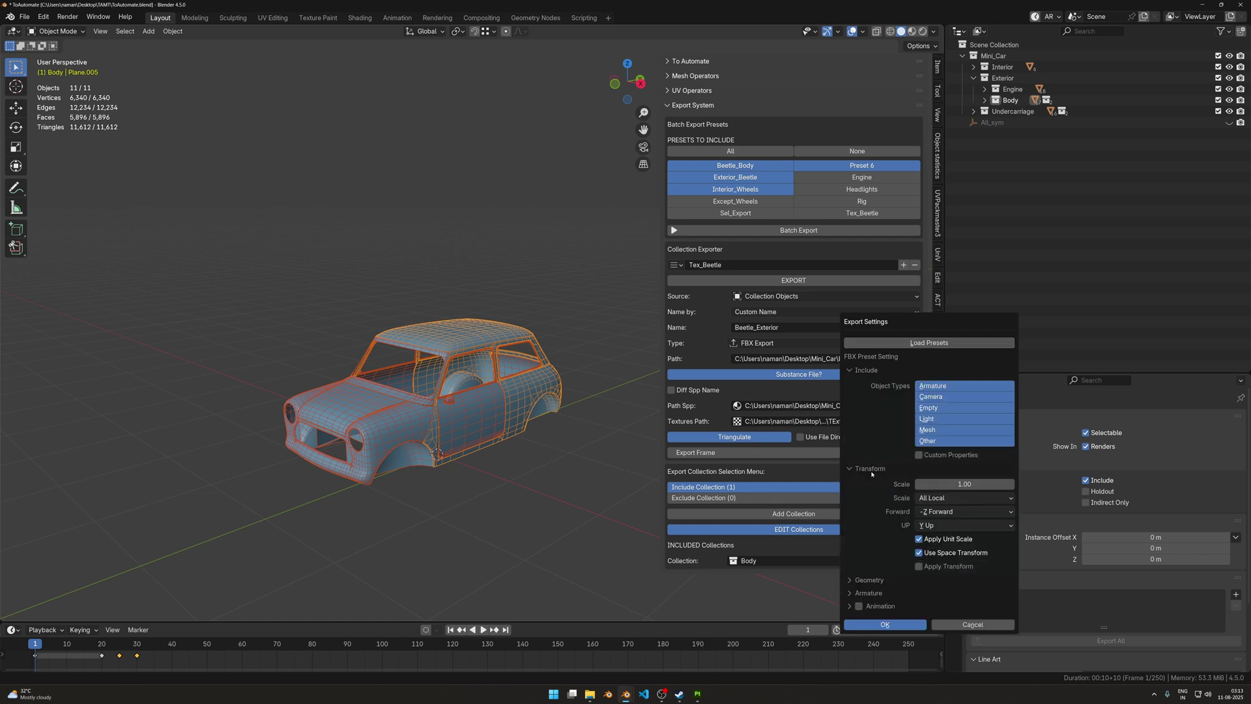
click(867, 370)
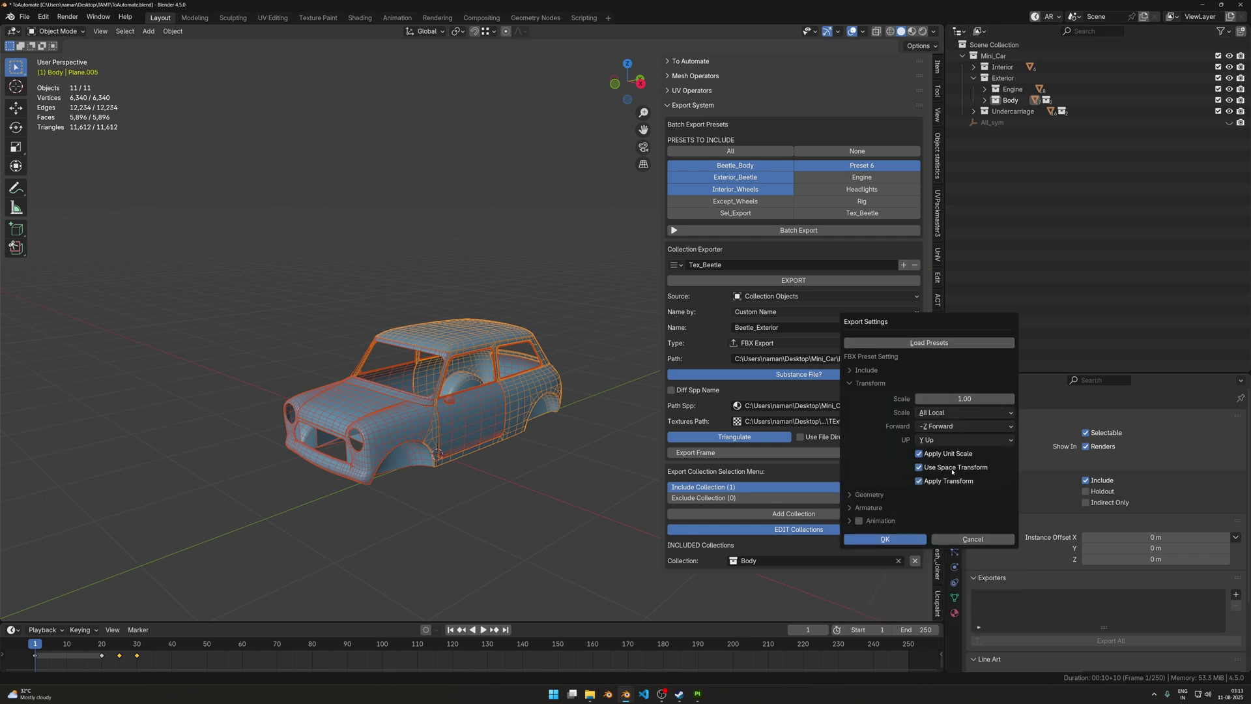
click(878, 539)
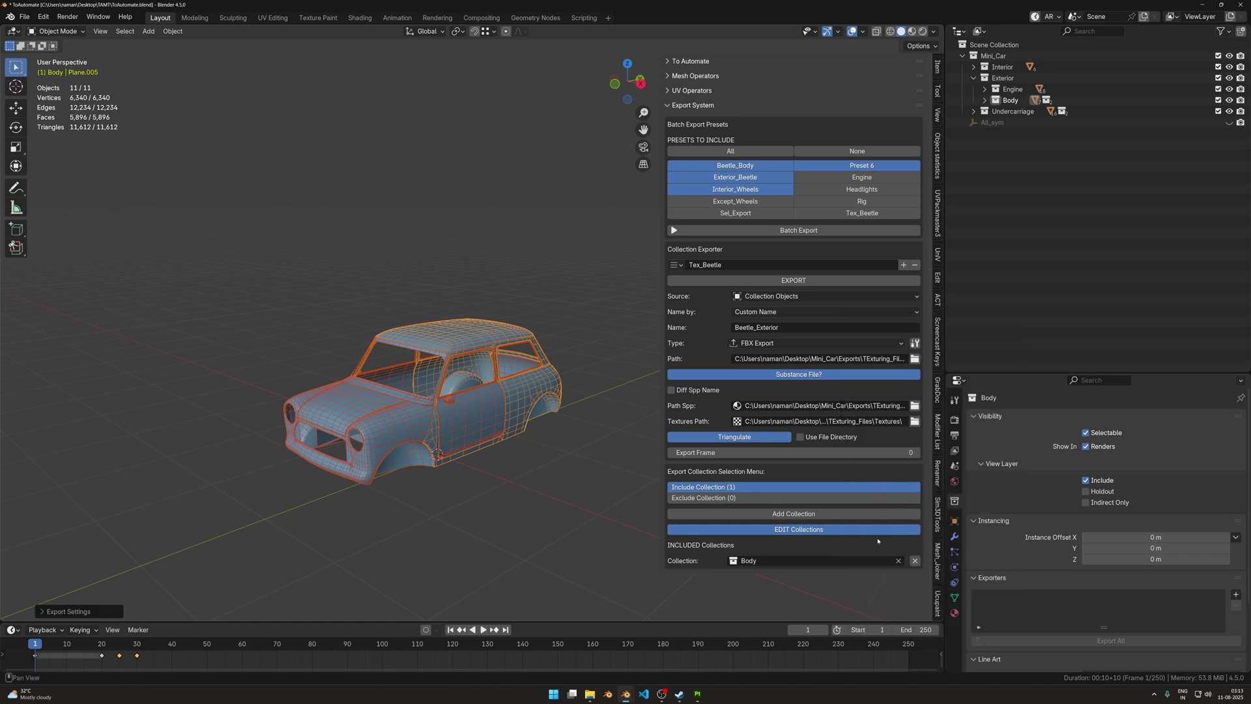
click(789, 281)
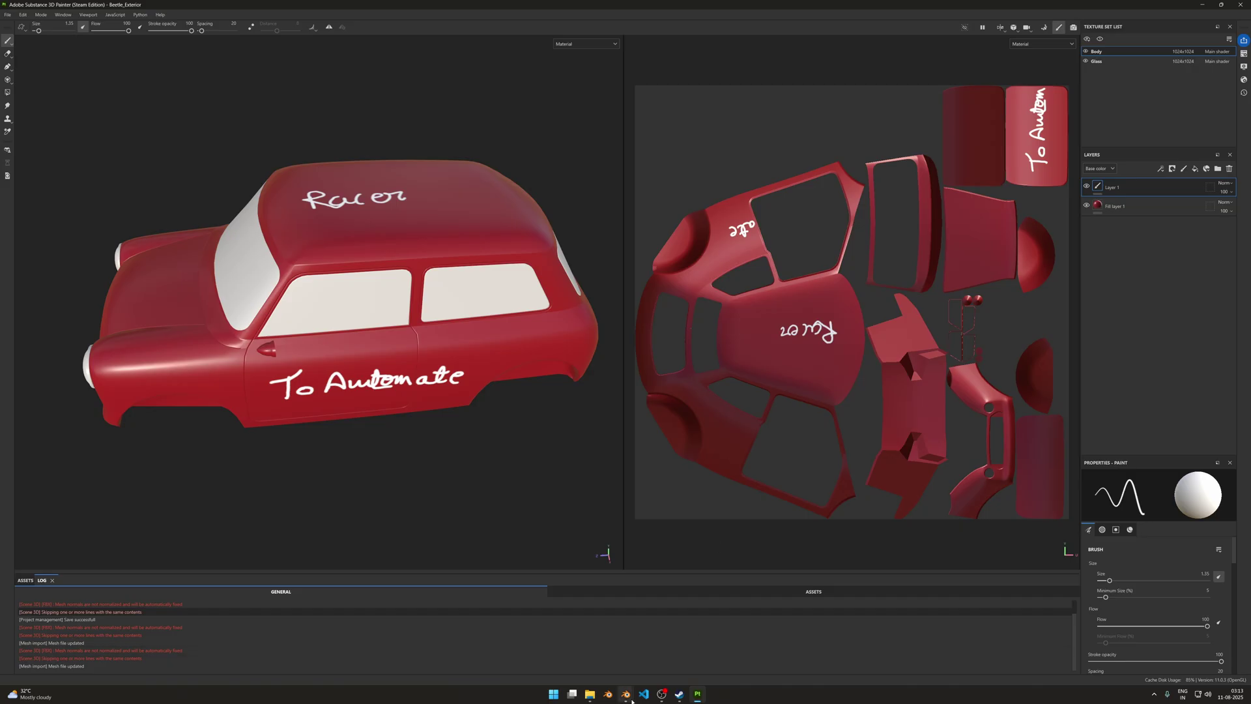
Examine the body's fill layer and the glass texture set's UV view in Substance Painter.
mouse_move(626, 694)
click(658, 655)
click(1134, 206)
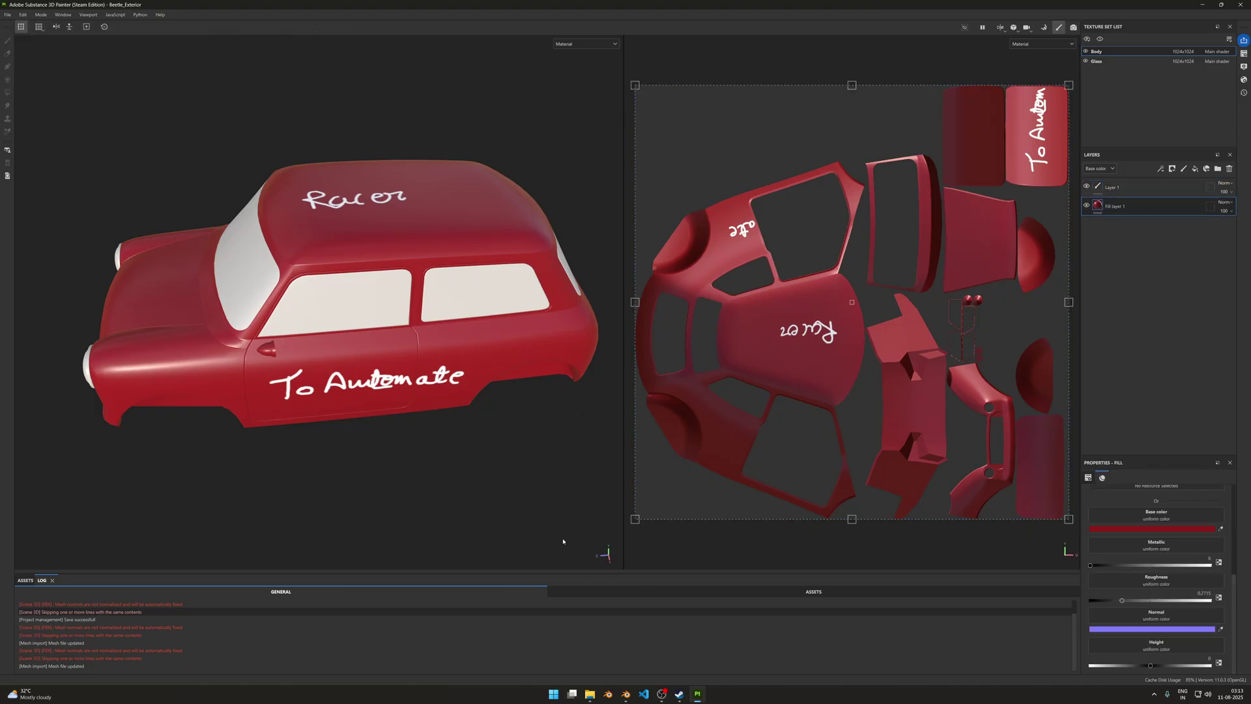
click(367, 227)
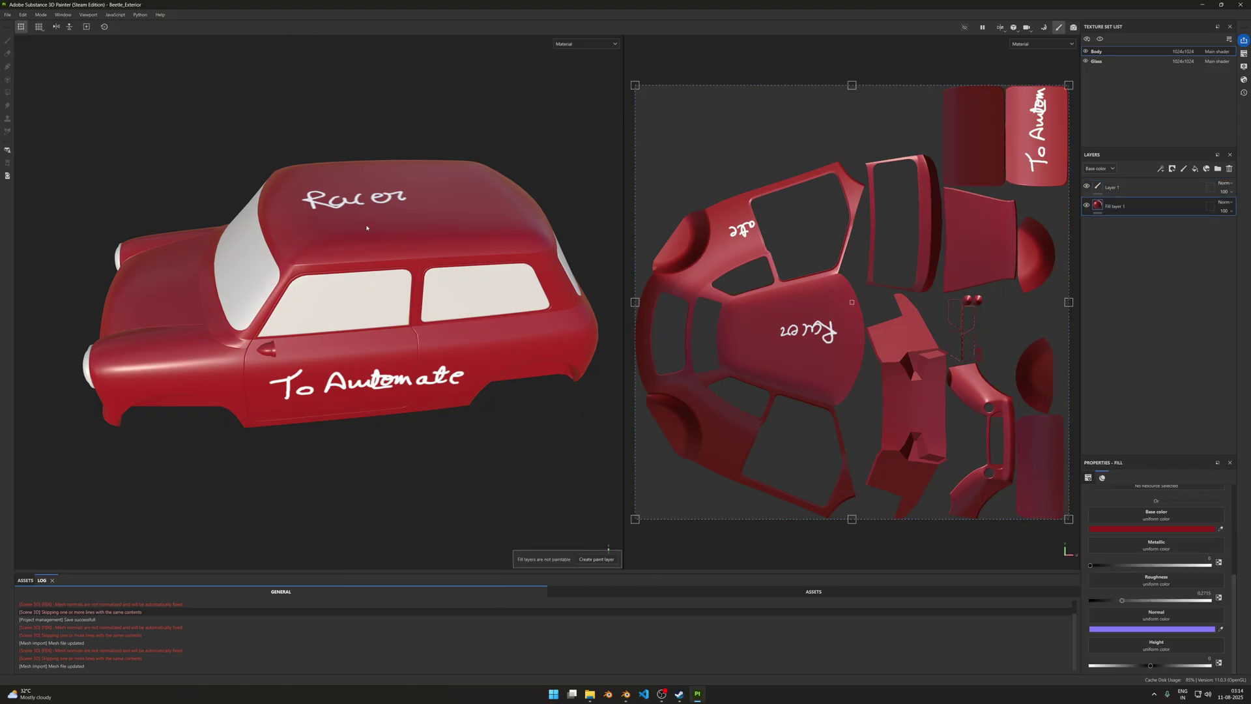
click(1108, 61)
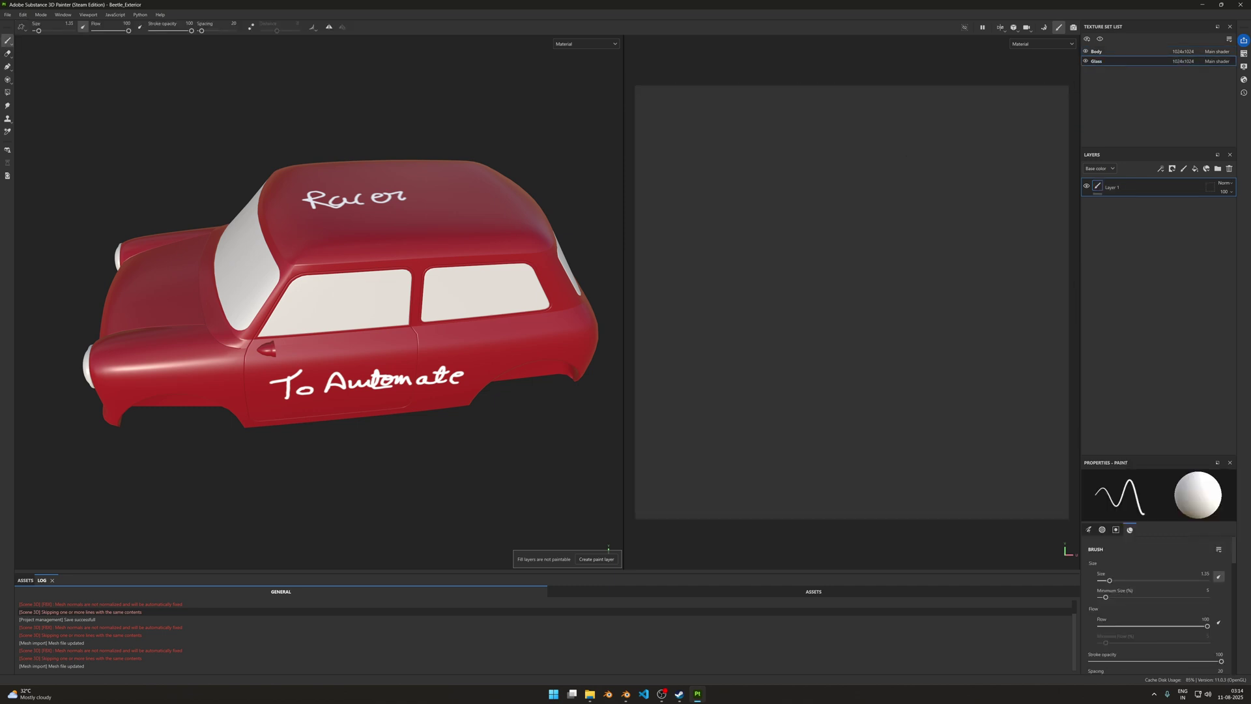
Switch to the ToAutomate Blender file and unwrap all the window glass faces with Smart UV Project.
mouse_move(626, 694)
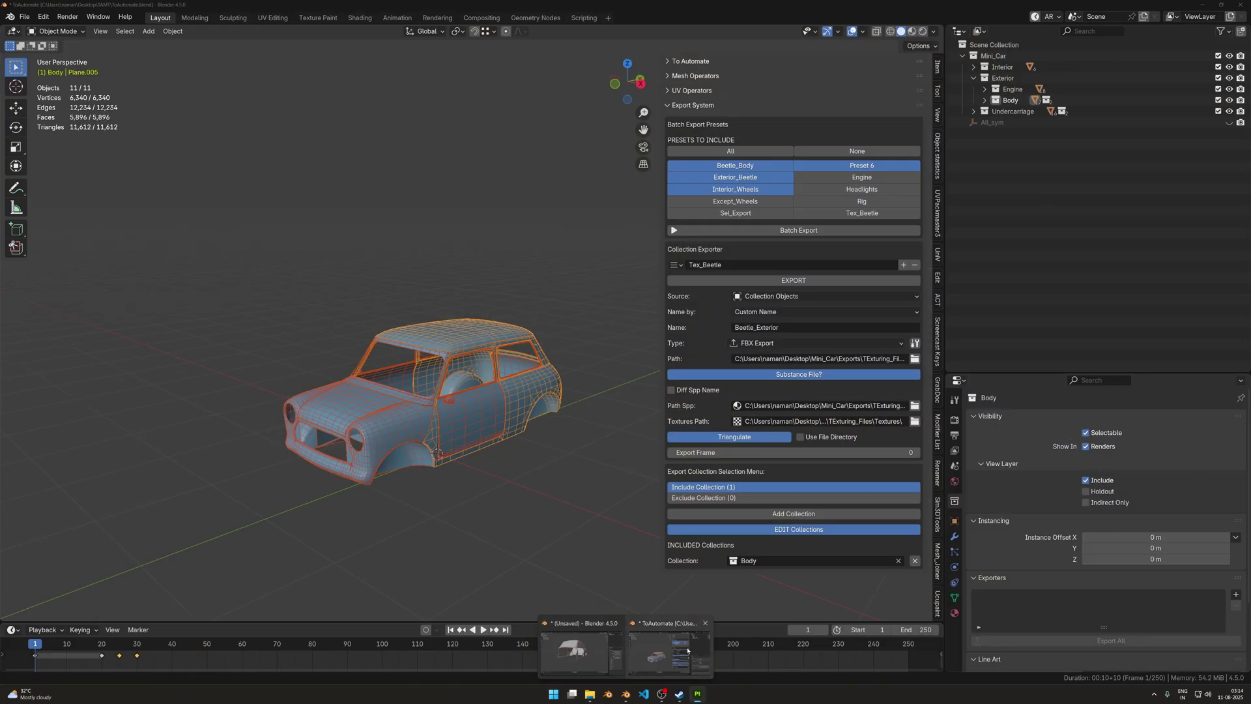
click(670, 648)
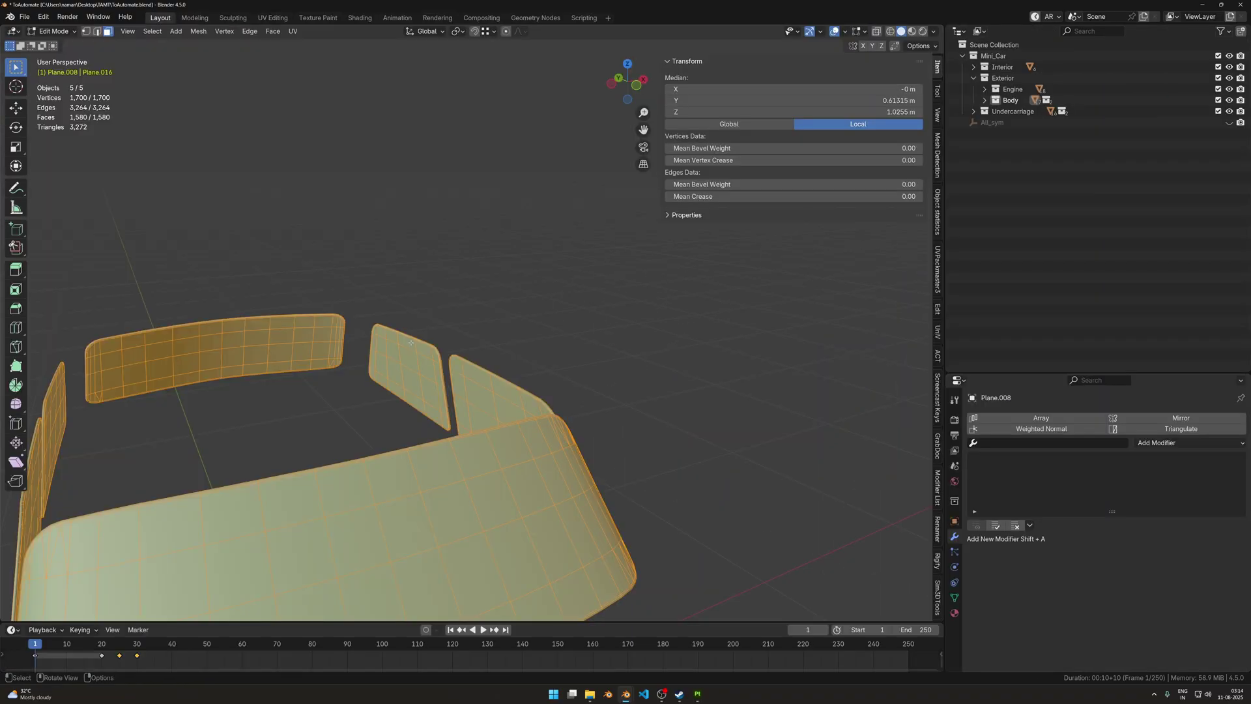
key(u)
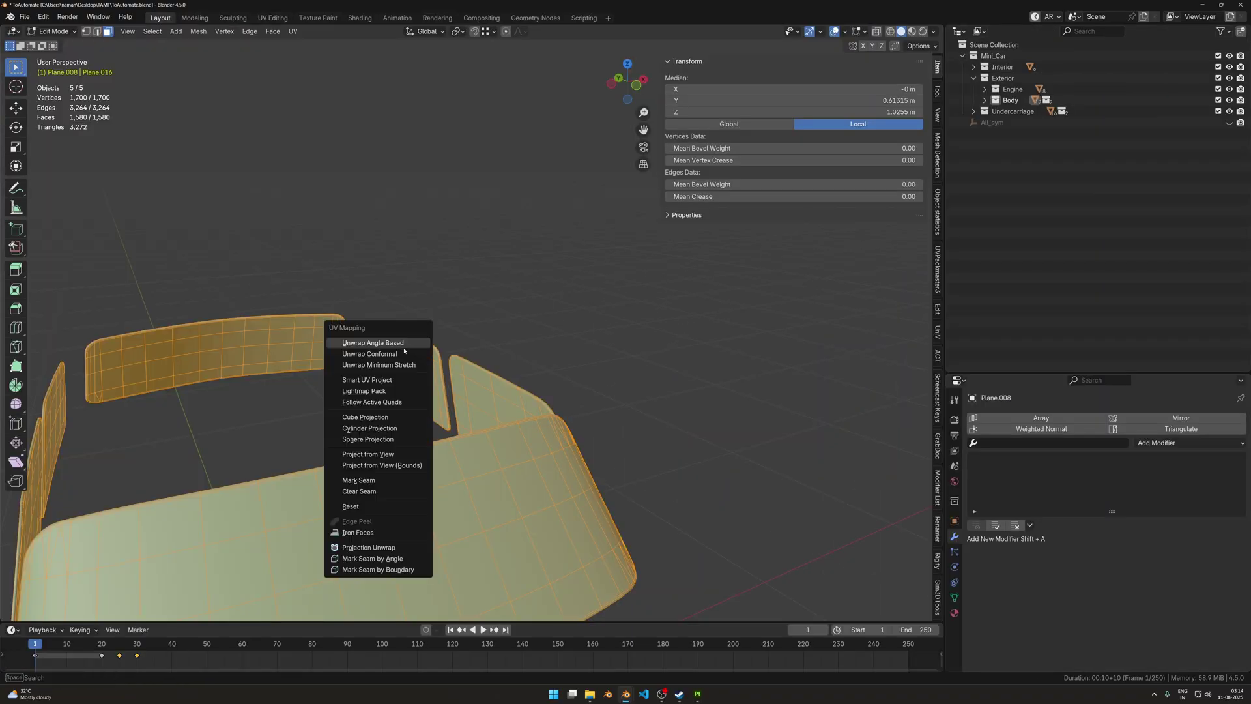
click(391, 379)
click(382, 482)
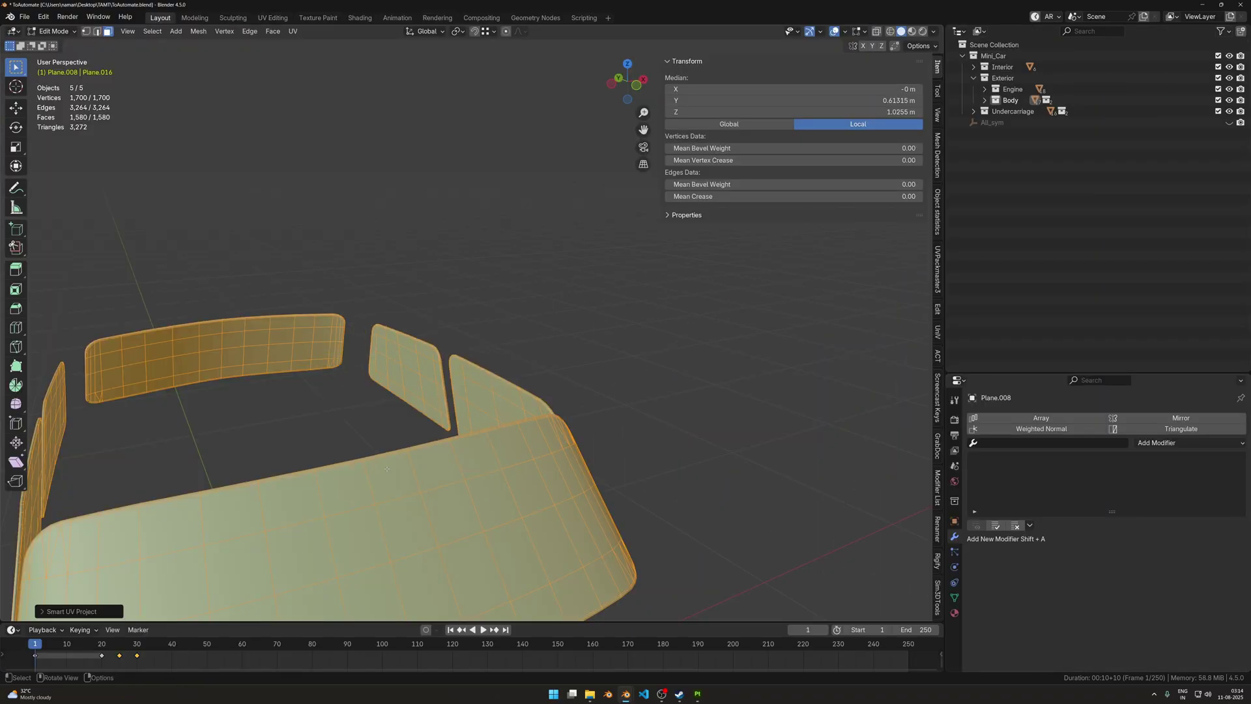
Check the glass UV layout in the UV Editing workspace, leave Edit Mode and return to the Layout workspace.
click(272, 18)
scroll(337, 305, down, 2)
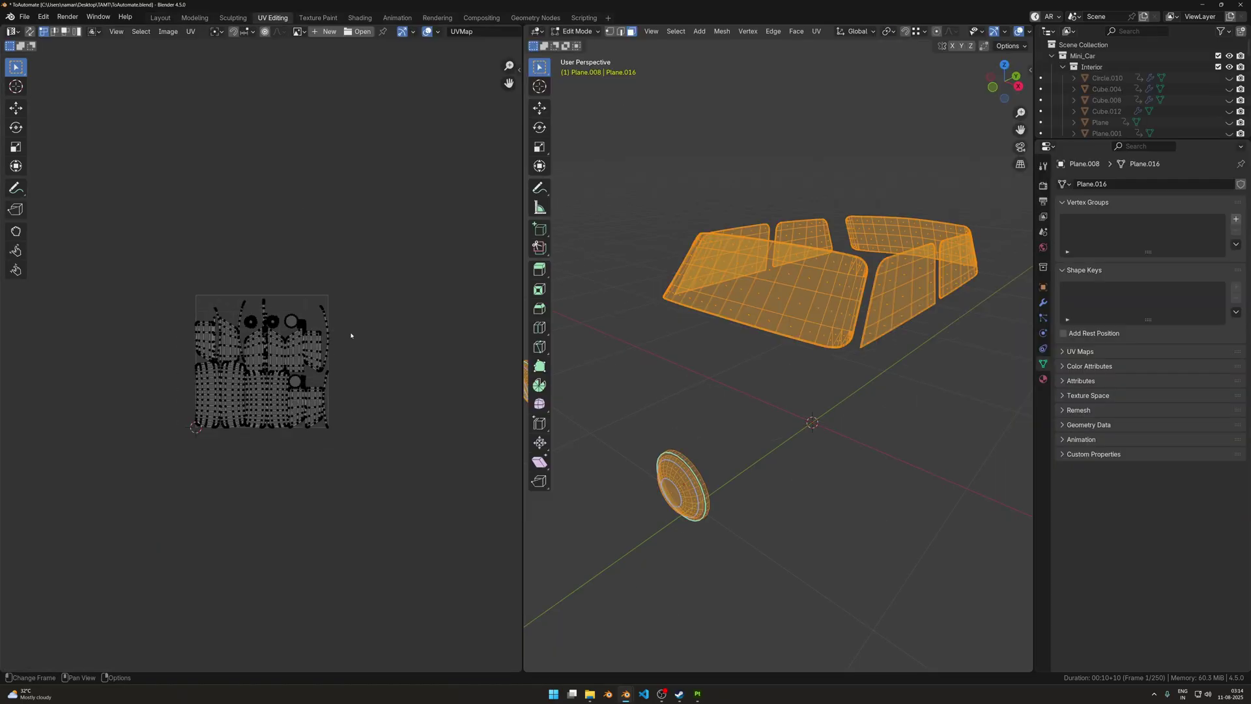
key(Tab)
click(160, 17)
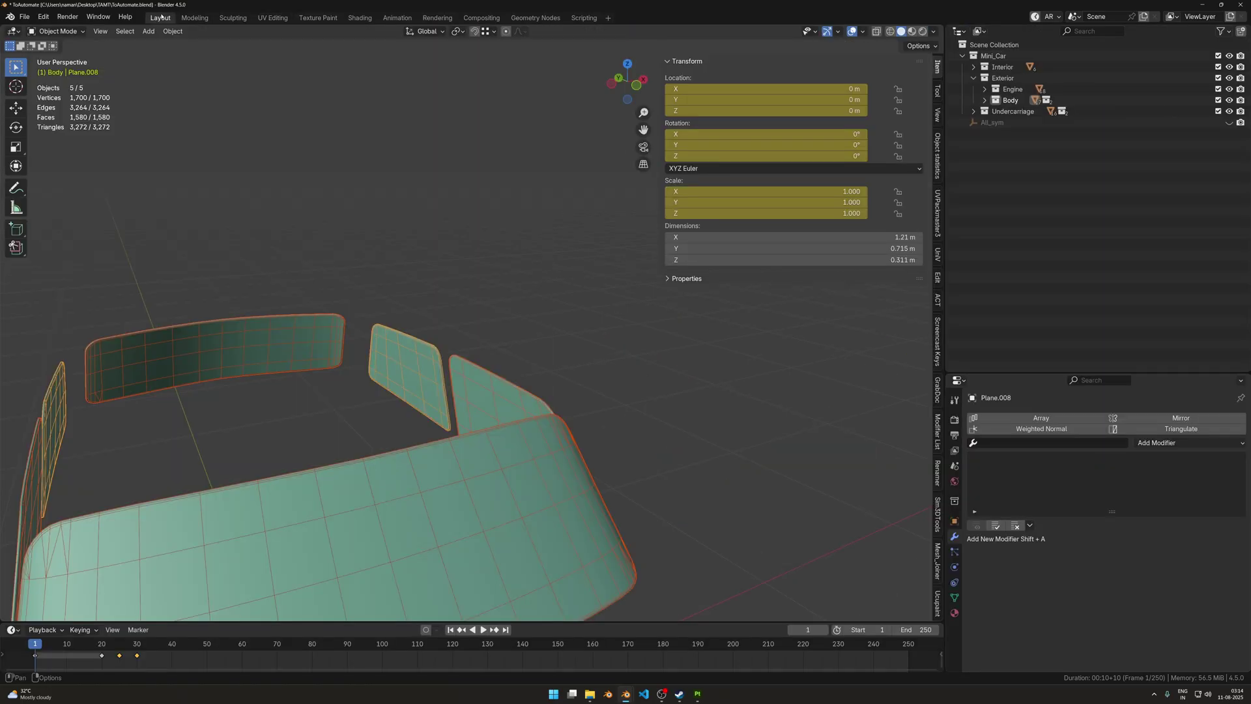
Show the whole car again and export the Body collection with the To Automate preset Tex_Beetle.
scroll(432, 237, down, 5)
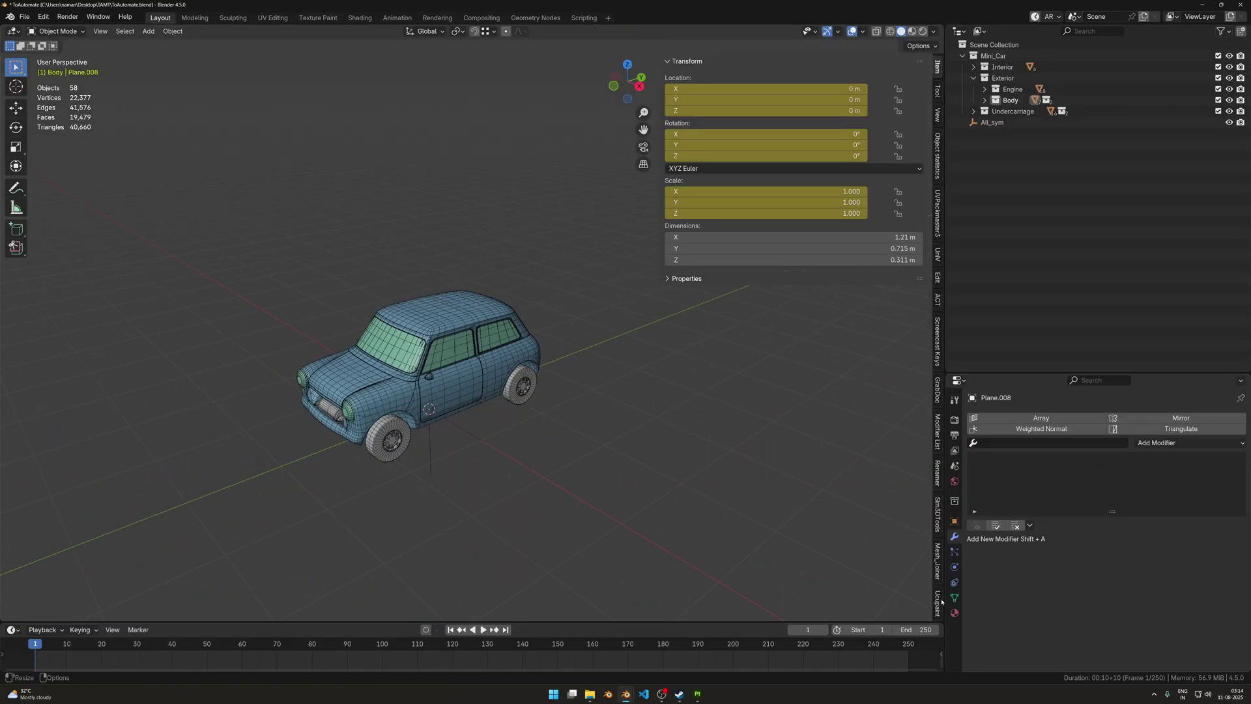
scroll(937, 468, down, 4)
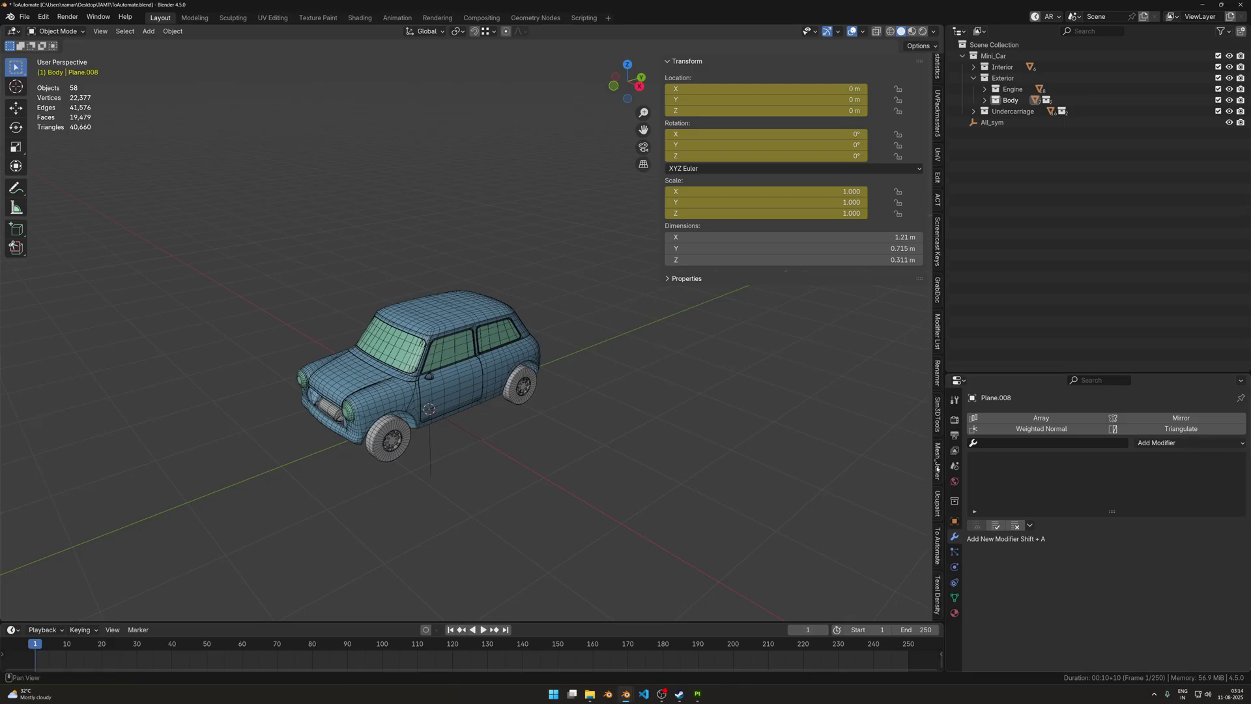
click(937, 533)
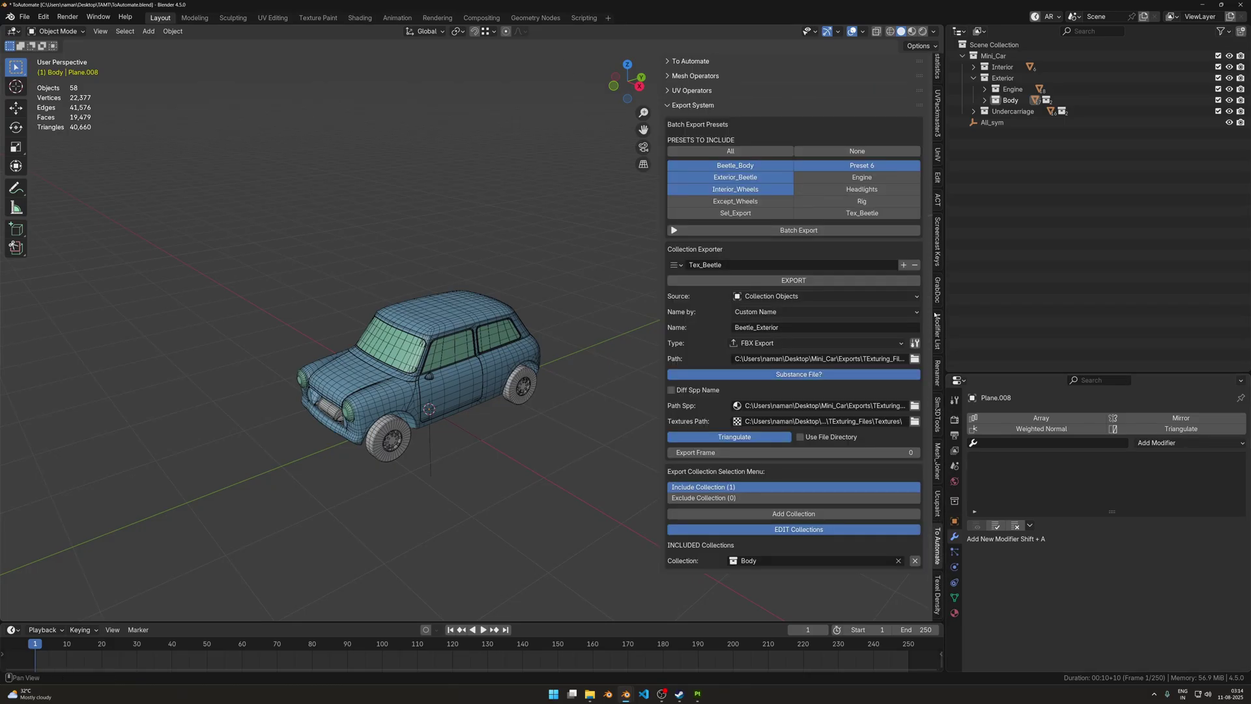
click(756, 282)
Switch to Substance Painter, select the glass texture set and scribble white brush strokes across its UV islands.
click(698, 695)
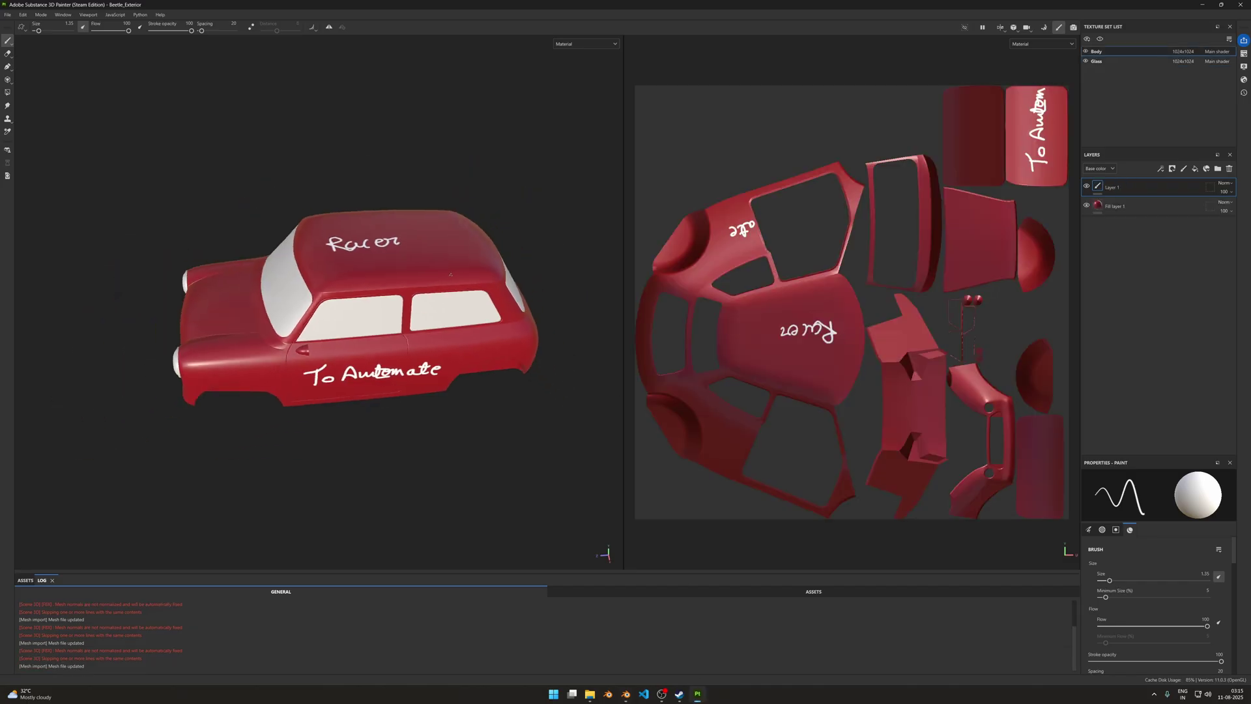
click(1140, 60)
alt+drag(377, 225, 401, 258)
scroll(469, 181, up, 3)
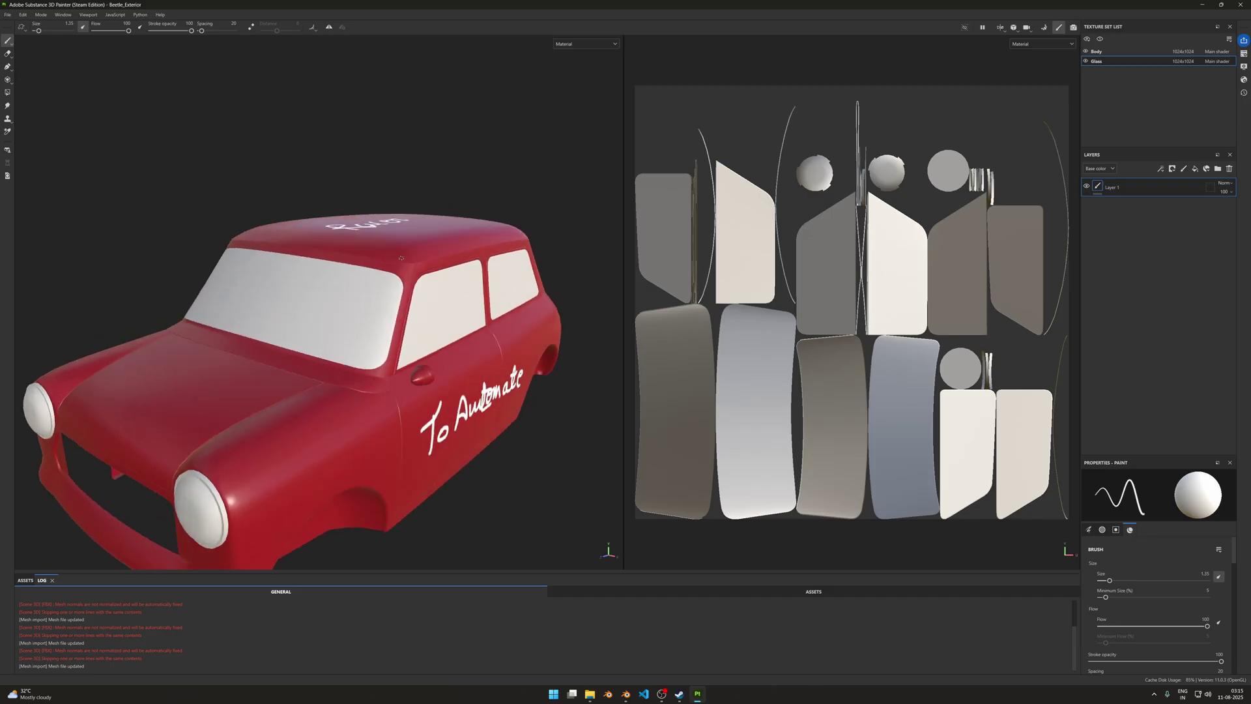
scroll(400, 258, down, 3)
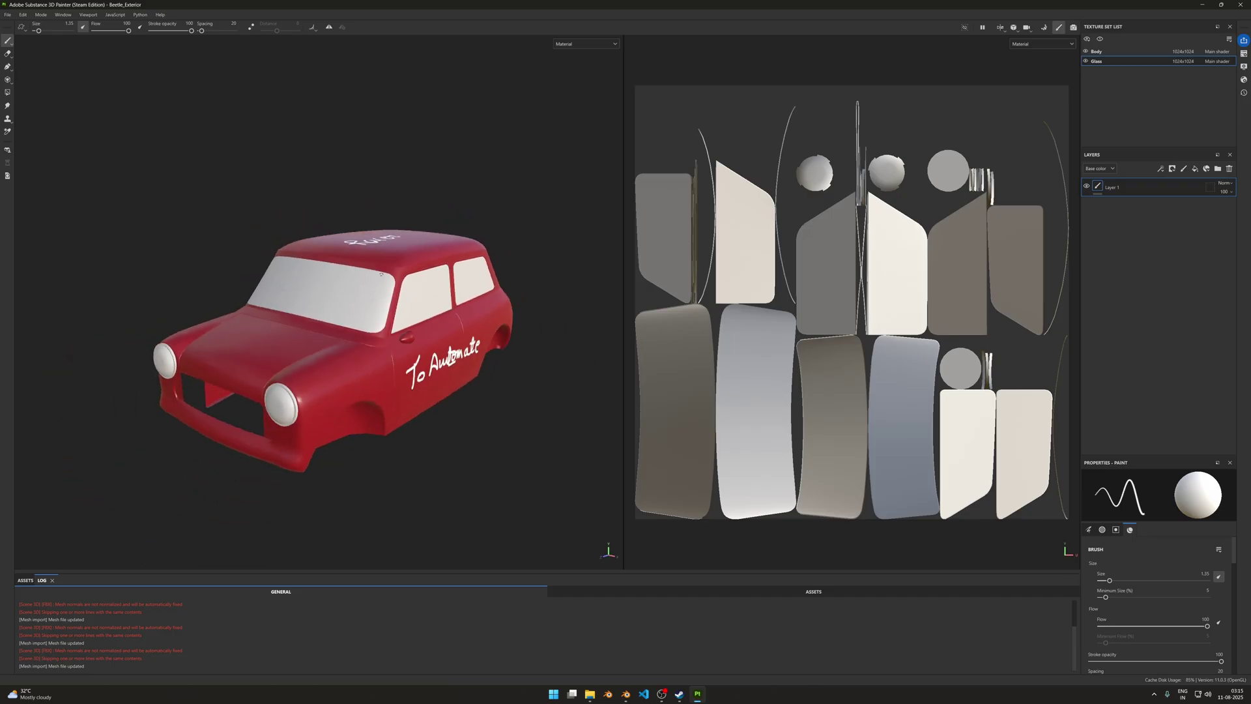
scroll(847, 300, down, 2)
mouse_move(788, 355)
mouse_down()
mouse_move(847, 365)
mouse_move(847, 410)
mouse_move(806, 284)
mouse_move(921, 266)
mouse_move(912, 290)
mouse_move(957, 378)
mouse_move(956, 366)
mouse_move(763, 287)
mouse_move(977, 288)
mouse_move(694, 255)
mouse_up()
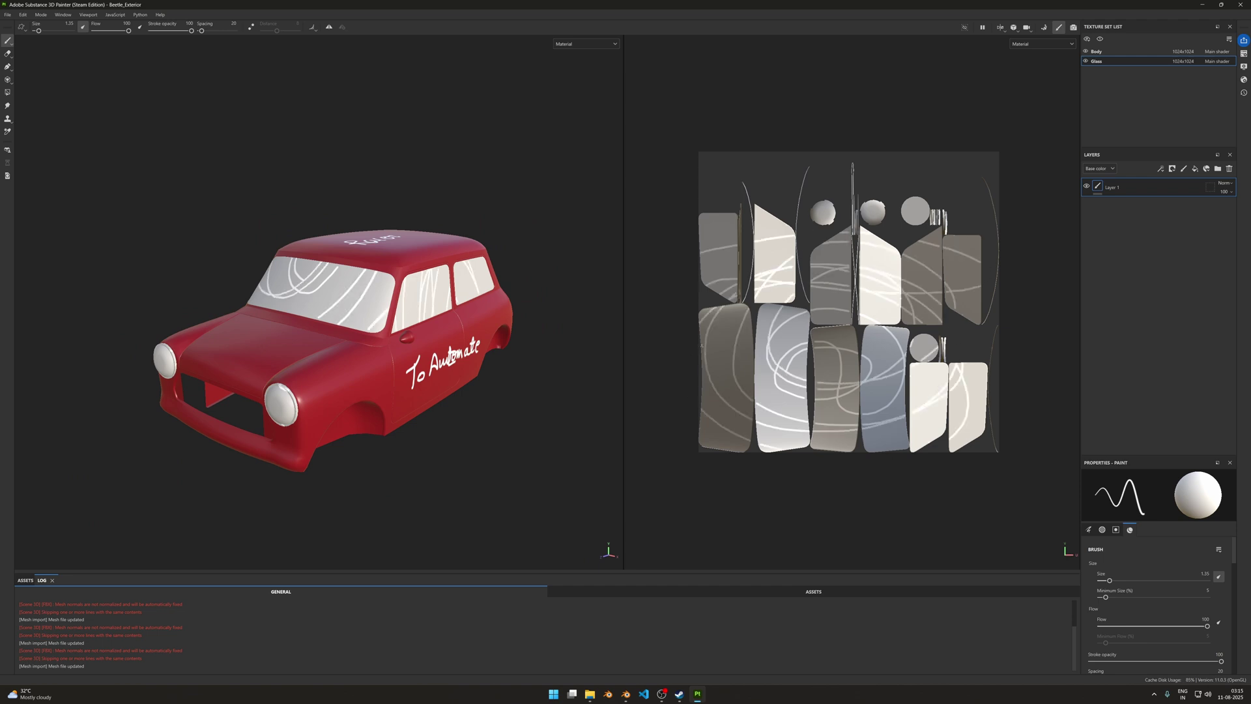
drag(701, 346, 953, 415)
Switch back to the ToAutomate Blender file.
mouse_move(626, 693)
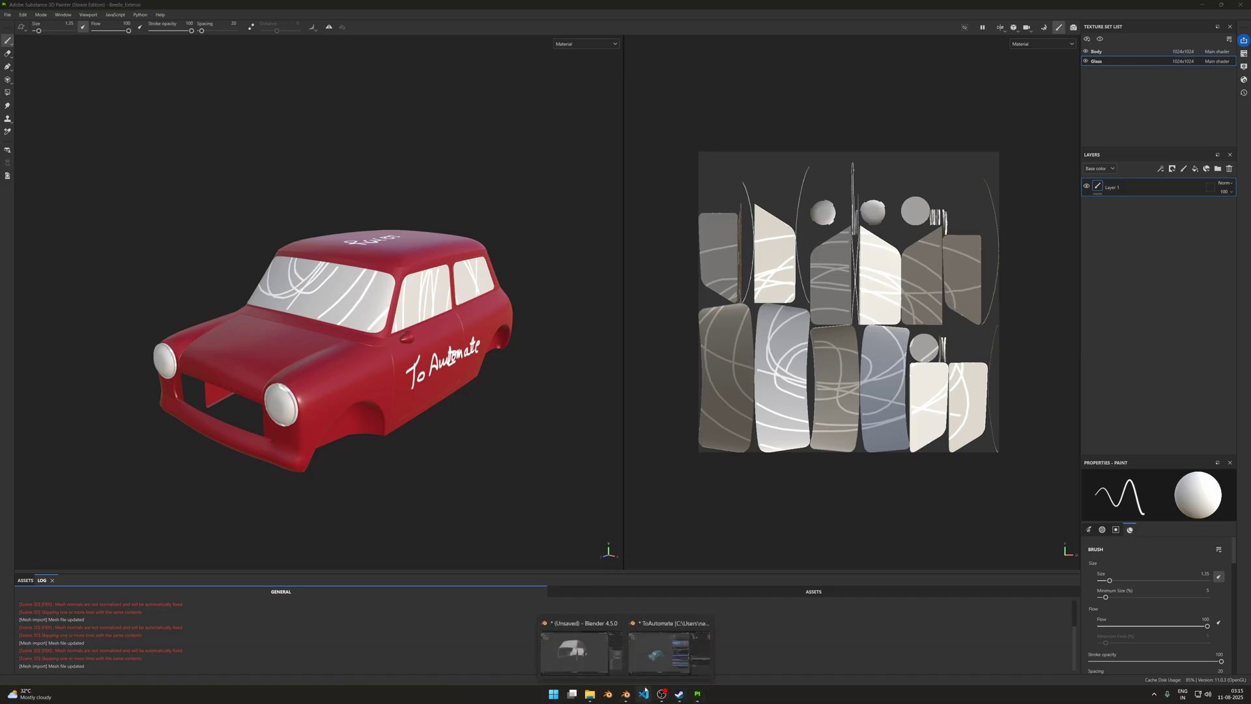
click(669, 649)
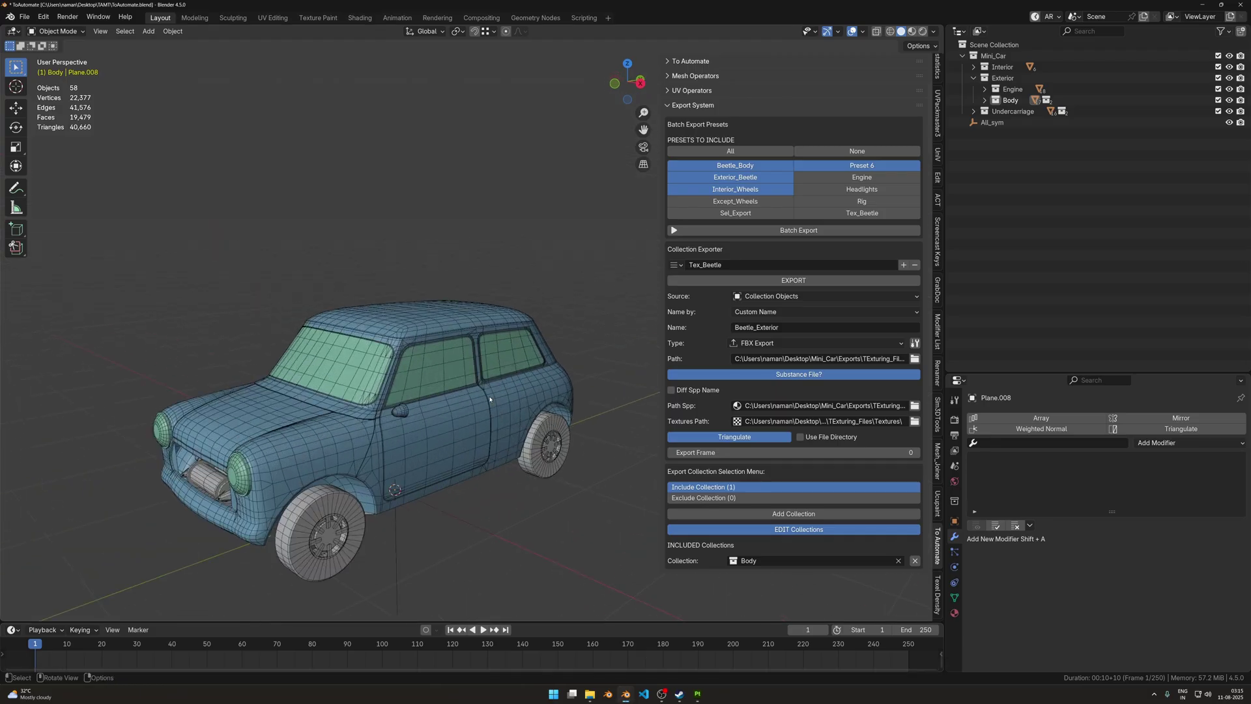